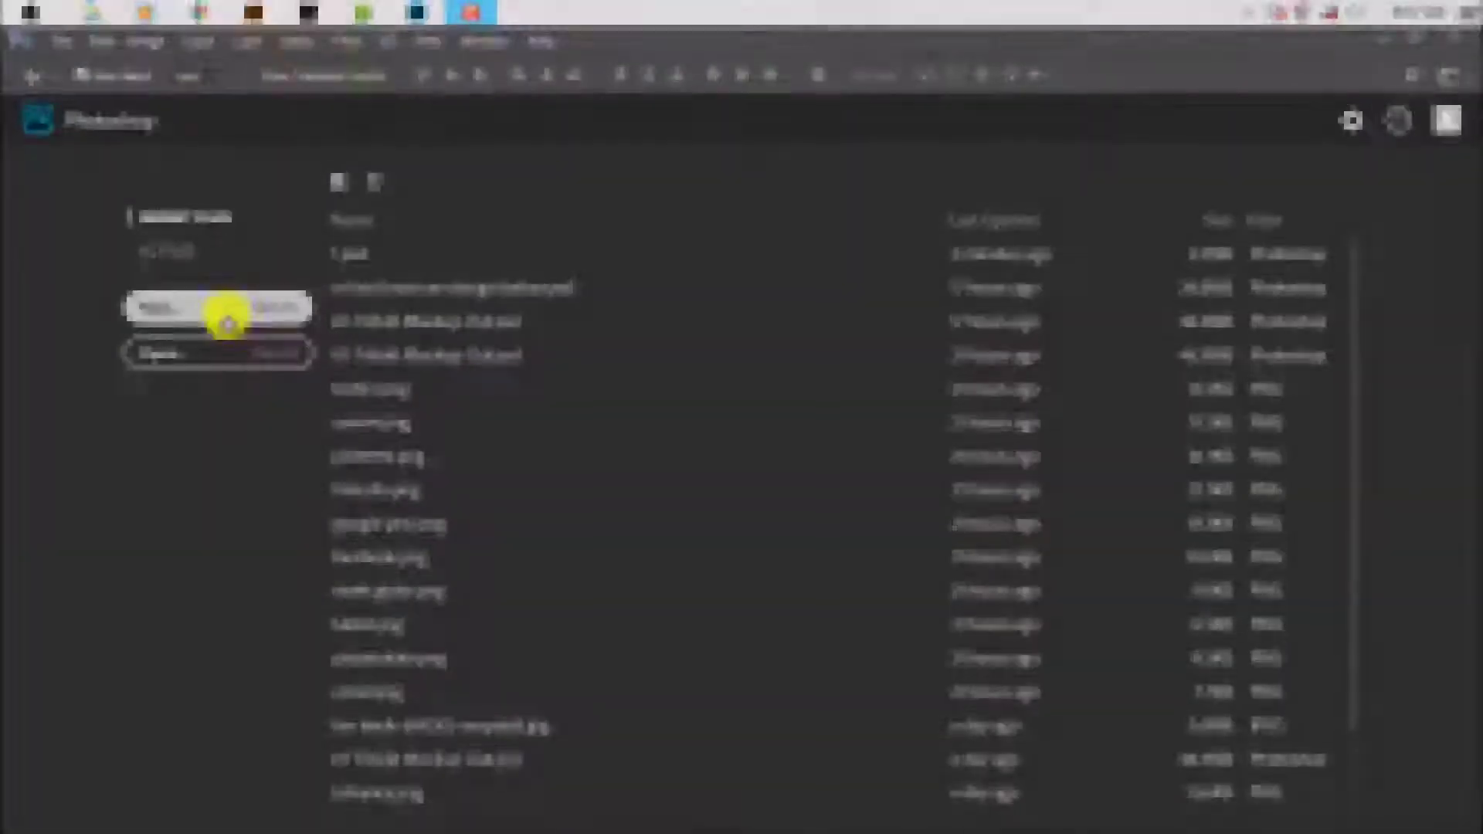
Create a 3.25 × 1.75 inch CMYK document named 'Business Card Design', sized in inches
click(224, 309)
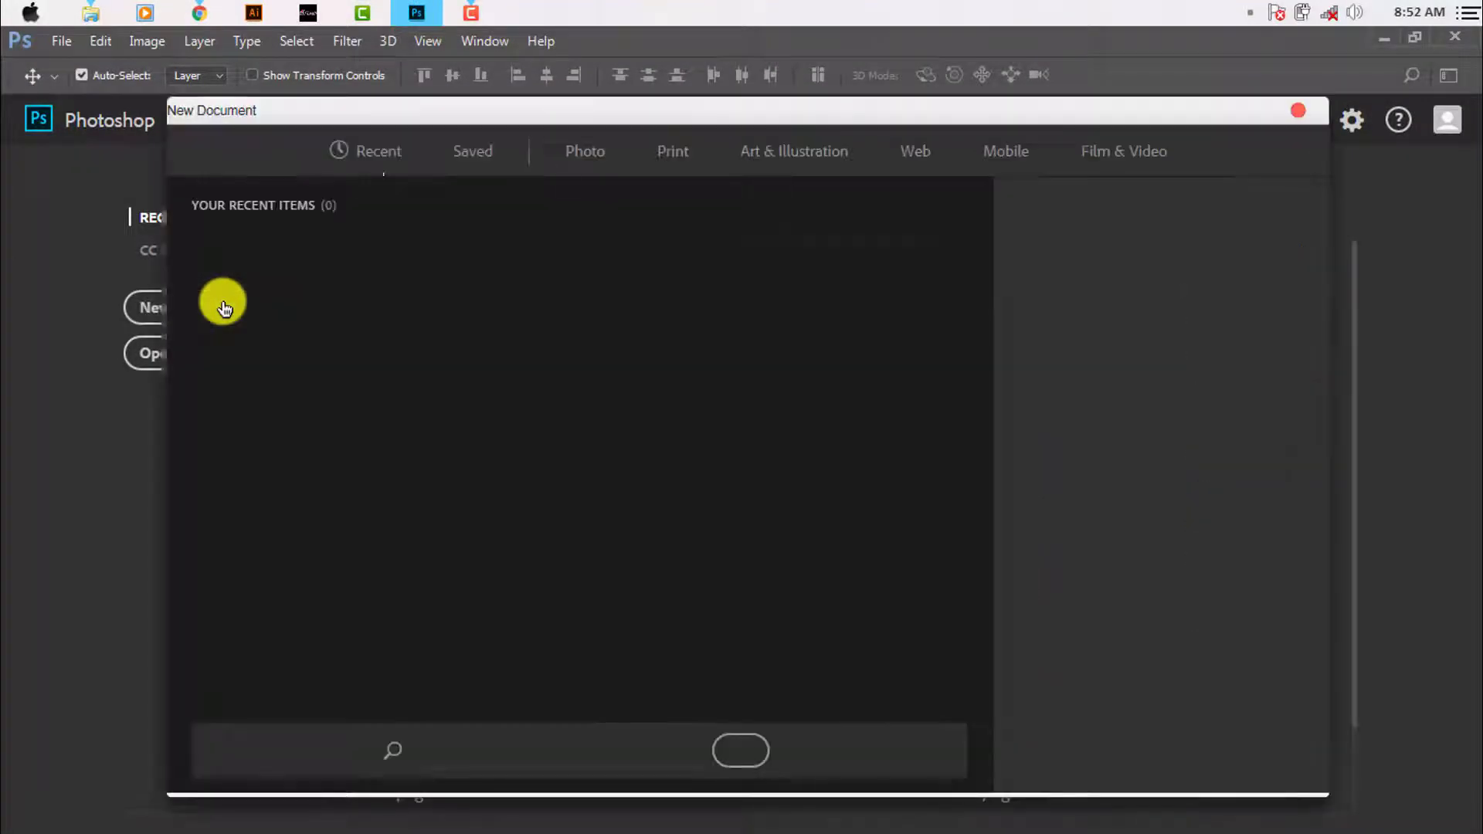
click(1112, 243)
text(Business Card Design)
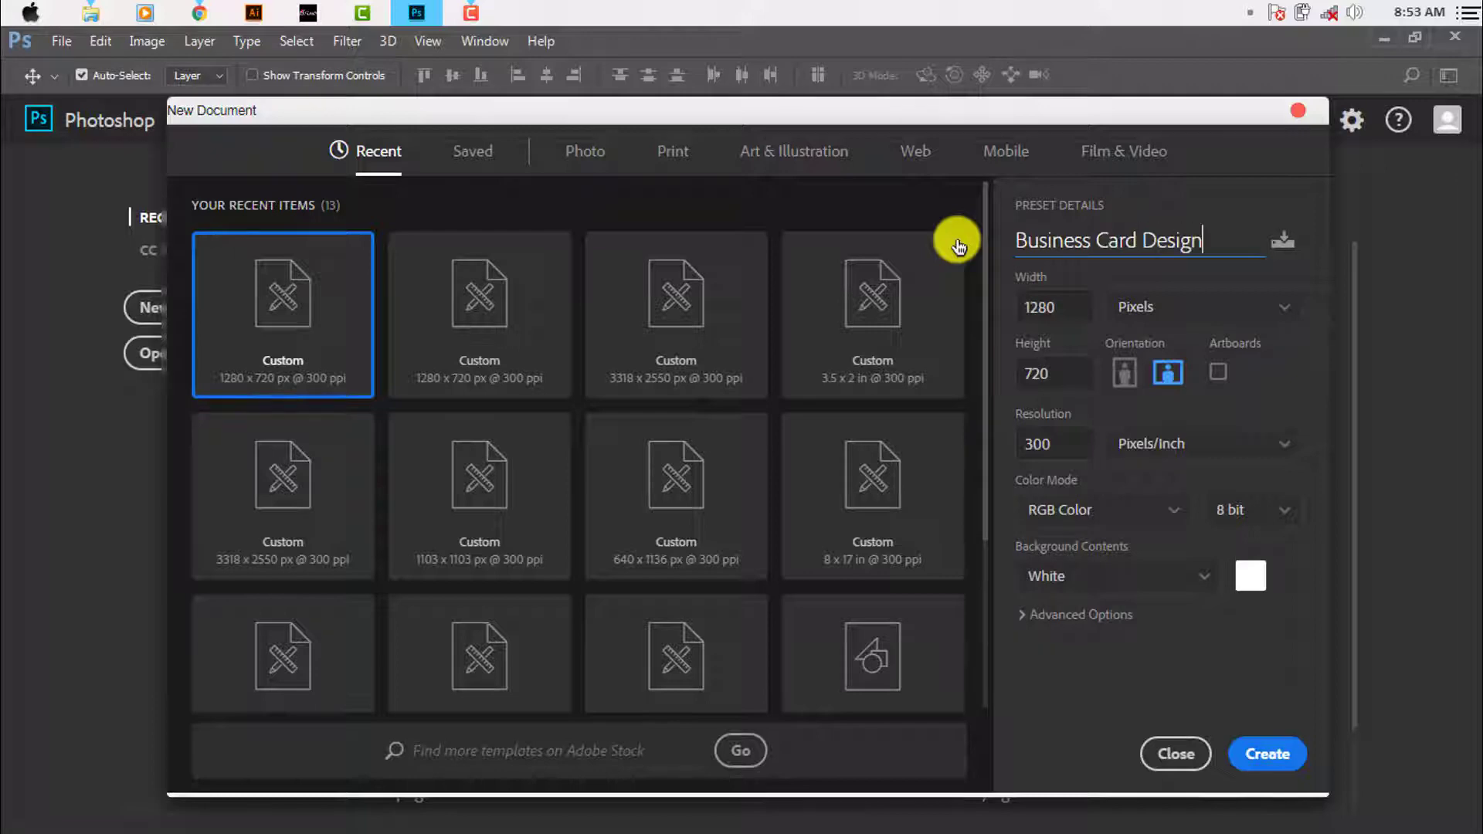
click(1279, 307)
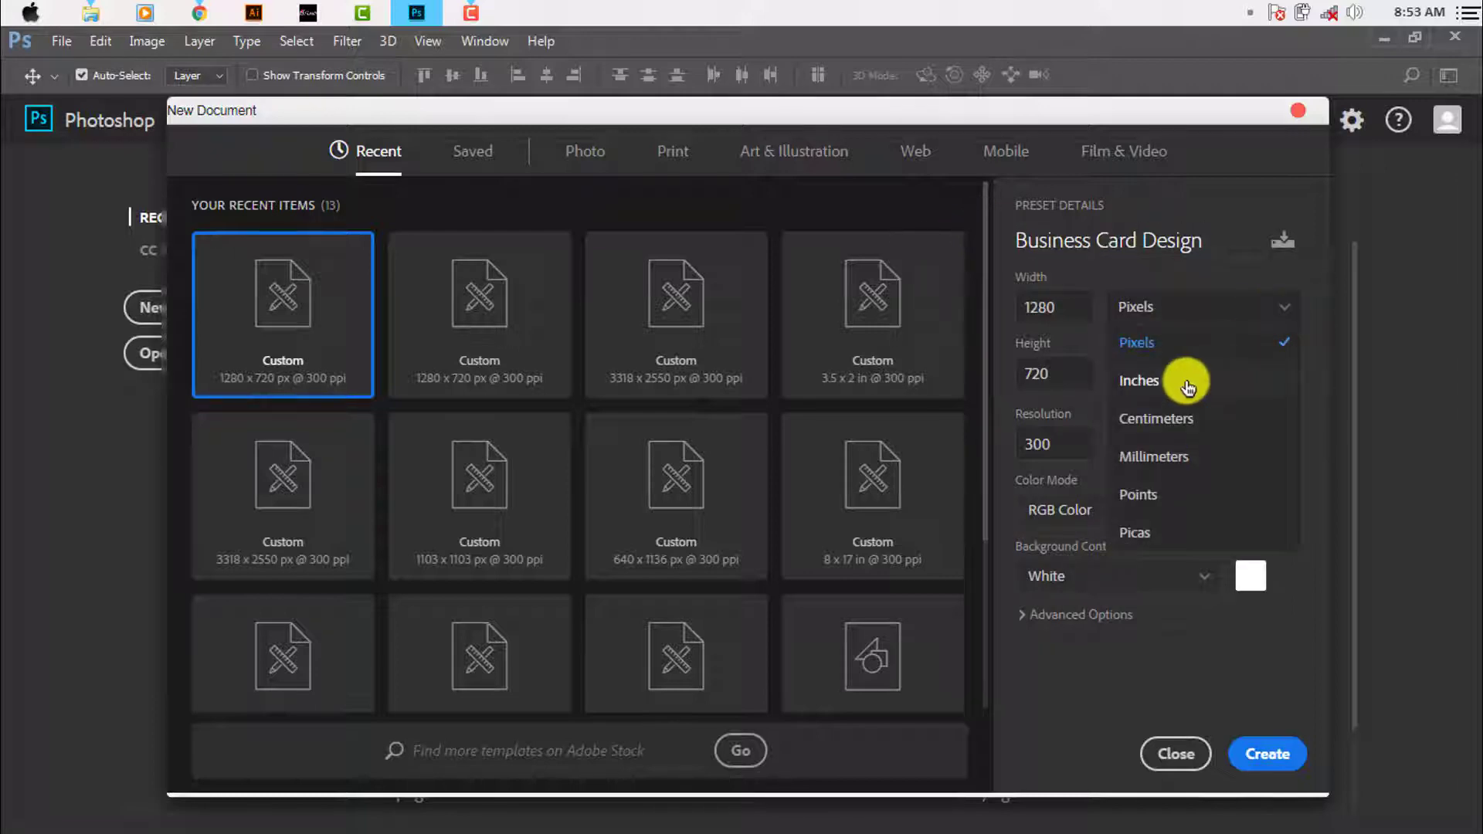
click(1180, 377)
double_click(1016, 312)
text(3.25)
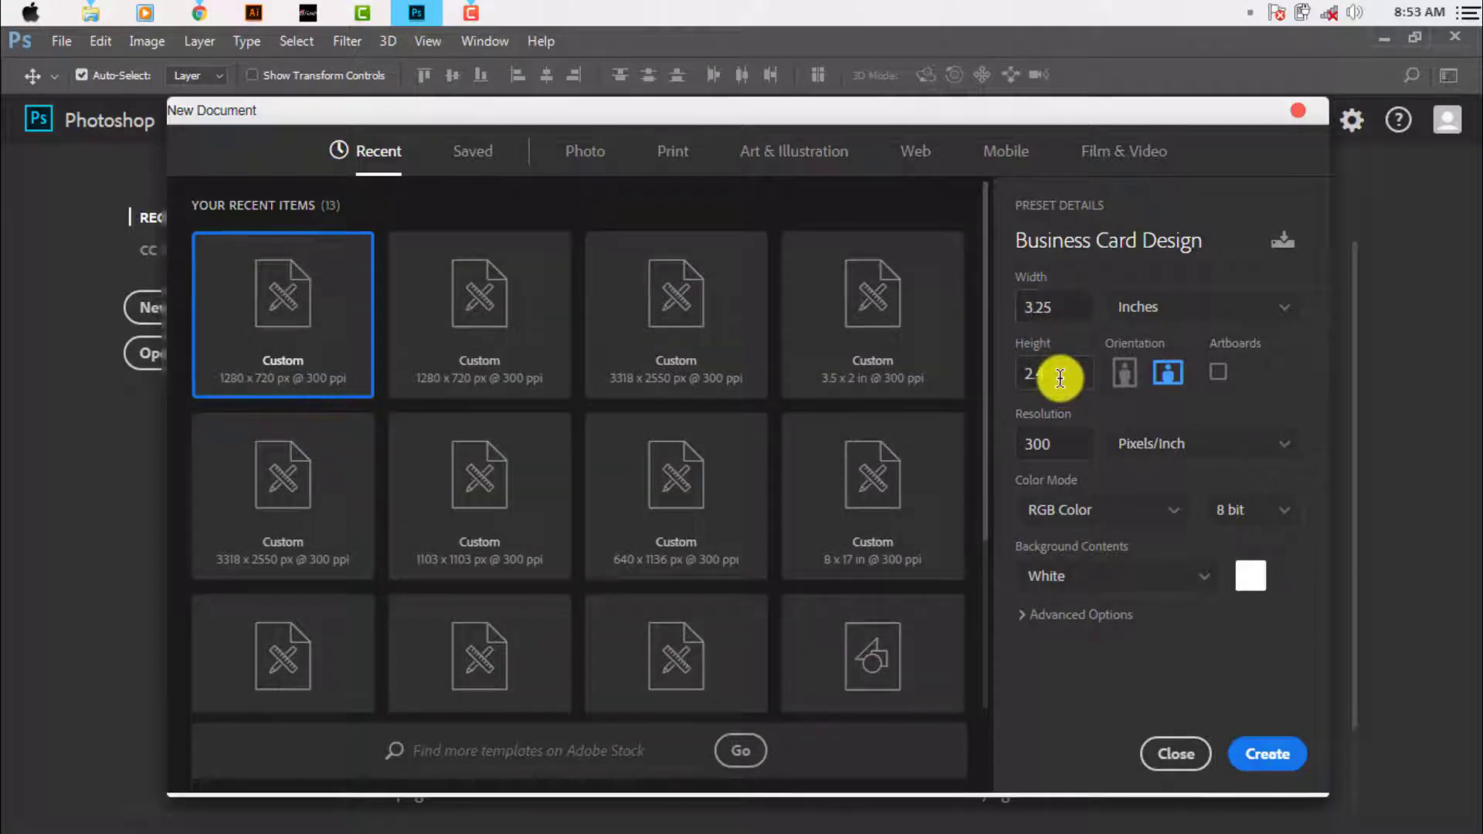
drag(1059, 378, 1004, 373)
key(BackSpace)
text(1.75)
click(1150, 519)
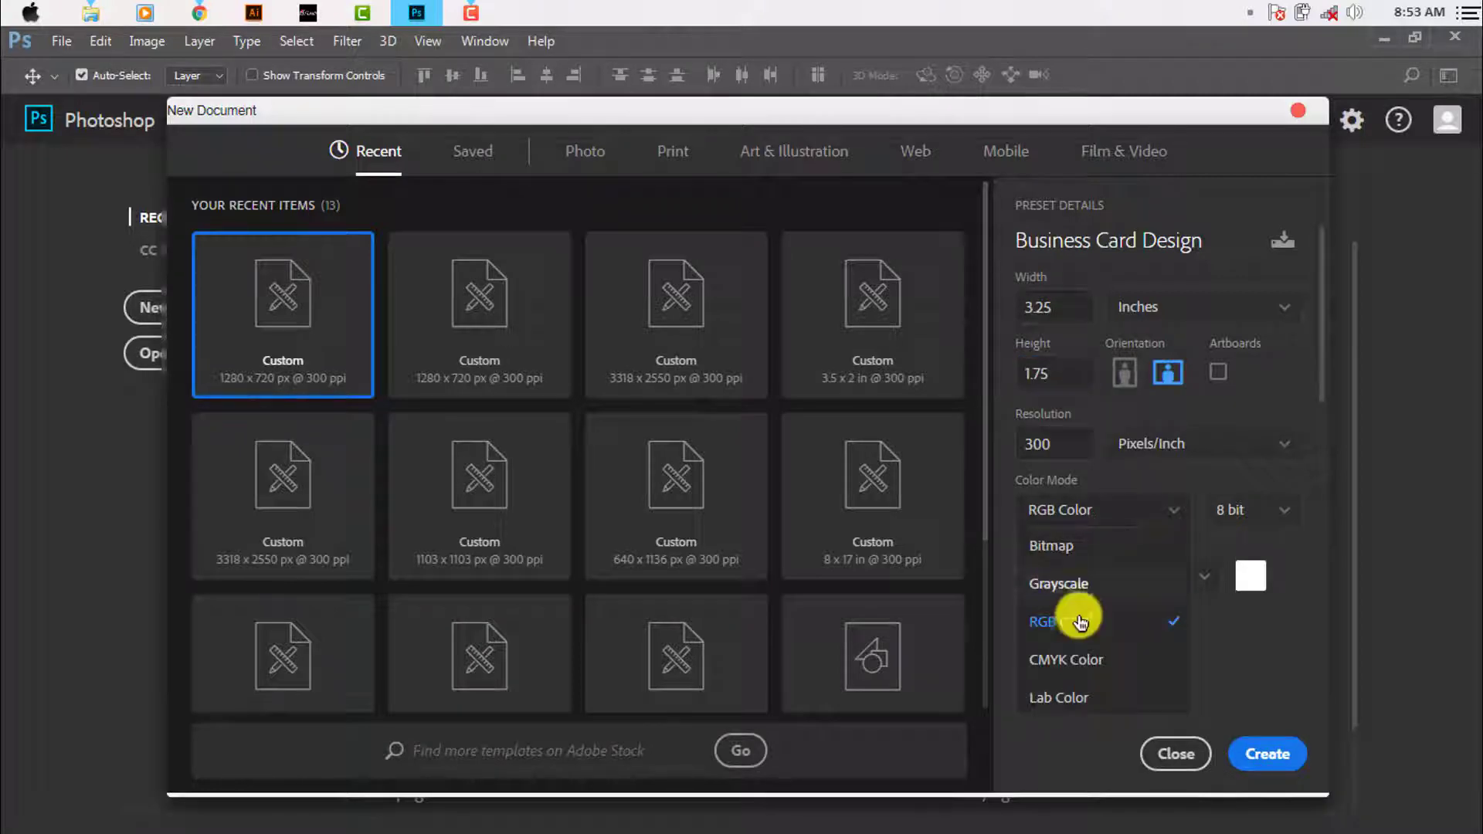
click(1088, 666)
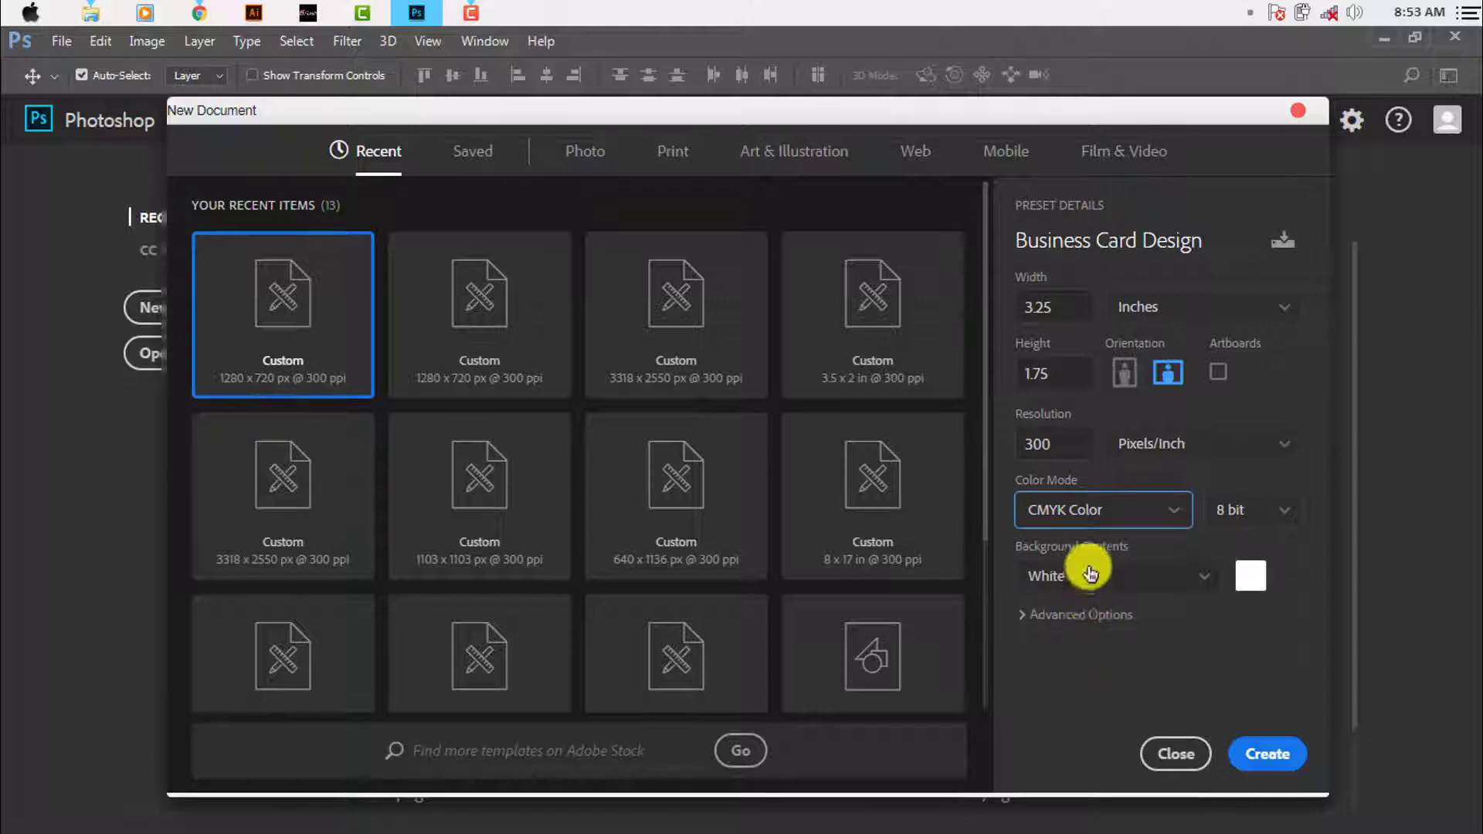
click(1267, 754)
Show rulers and place guides at the card's top, left, right and bottom edges
click(145, 42)
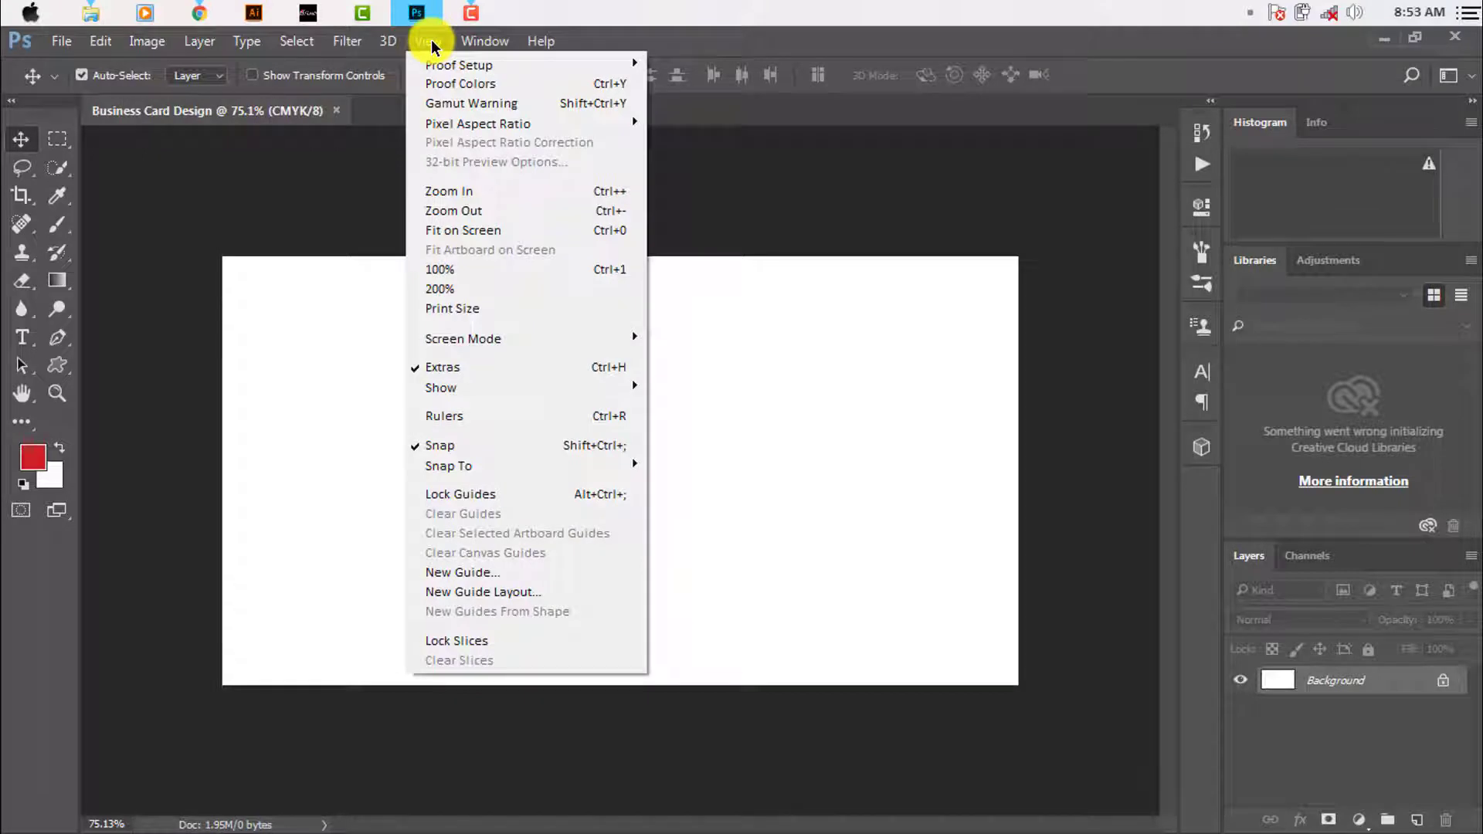
click(530, 417)
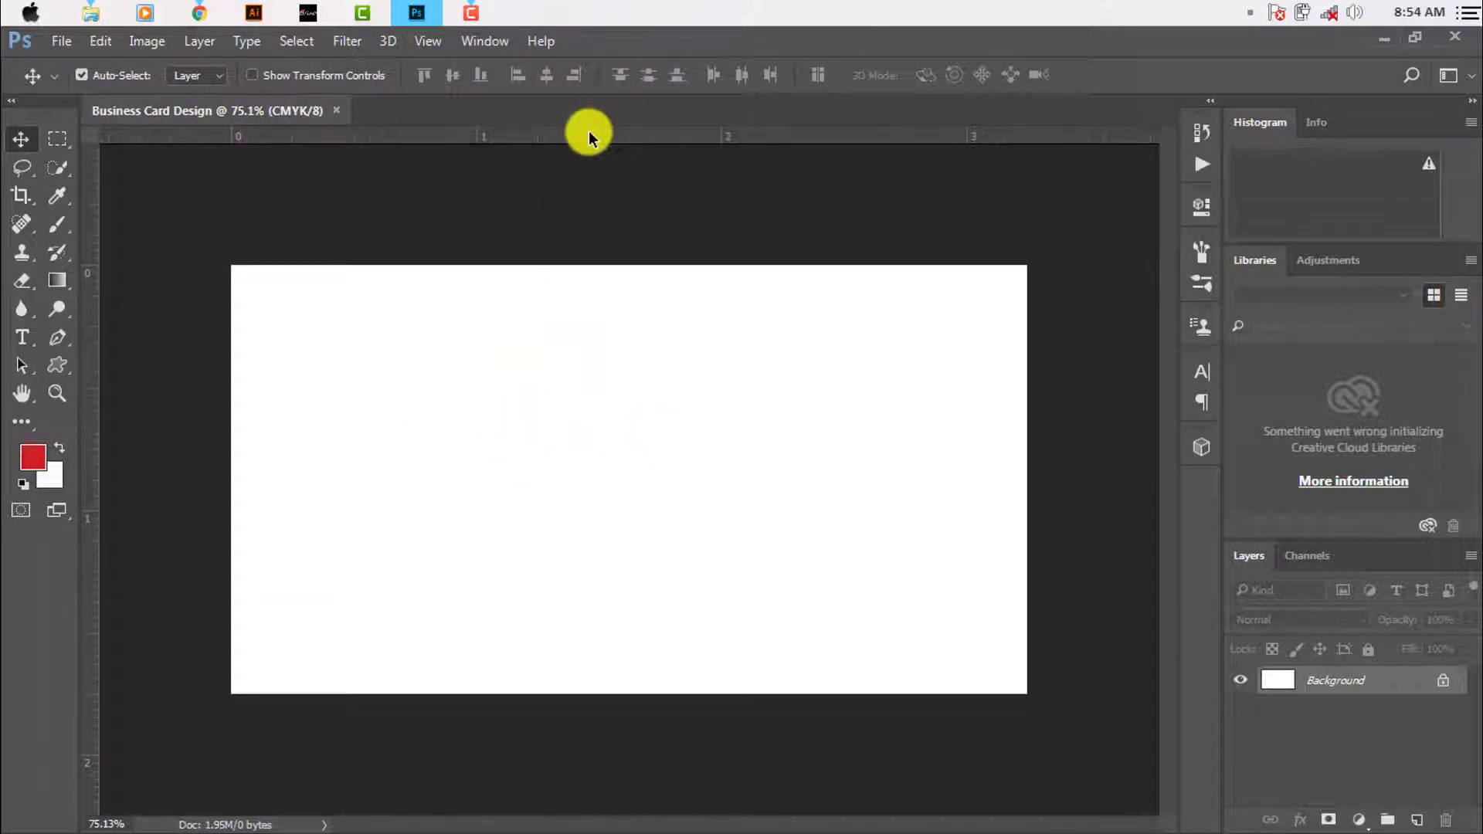
drag(589, 136, 585, 264)
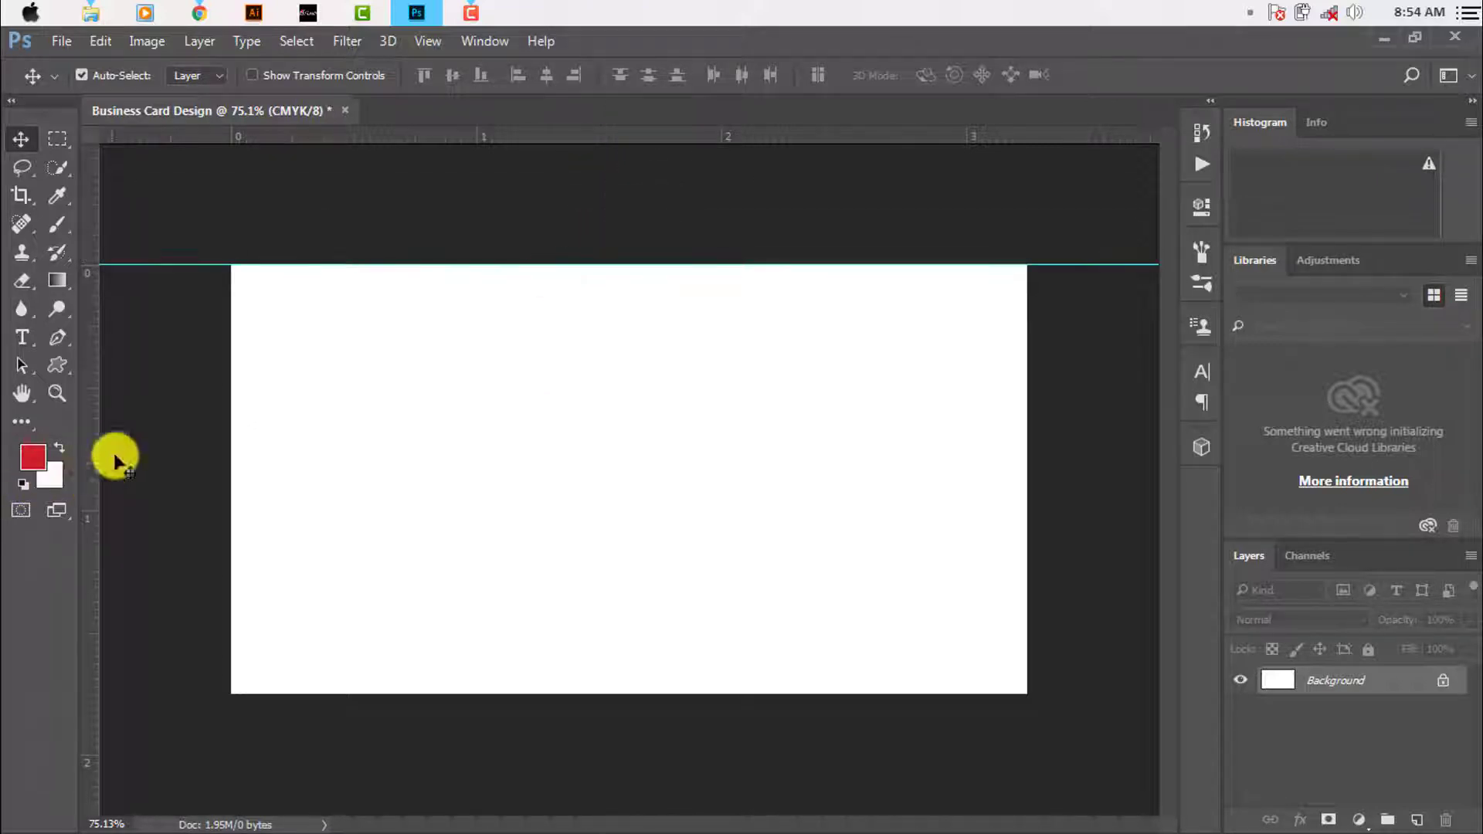
drag(91, 461, 231, 463)
drag(101, 463, 1035, 507)
drag(754, 136, 763, 697)
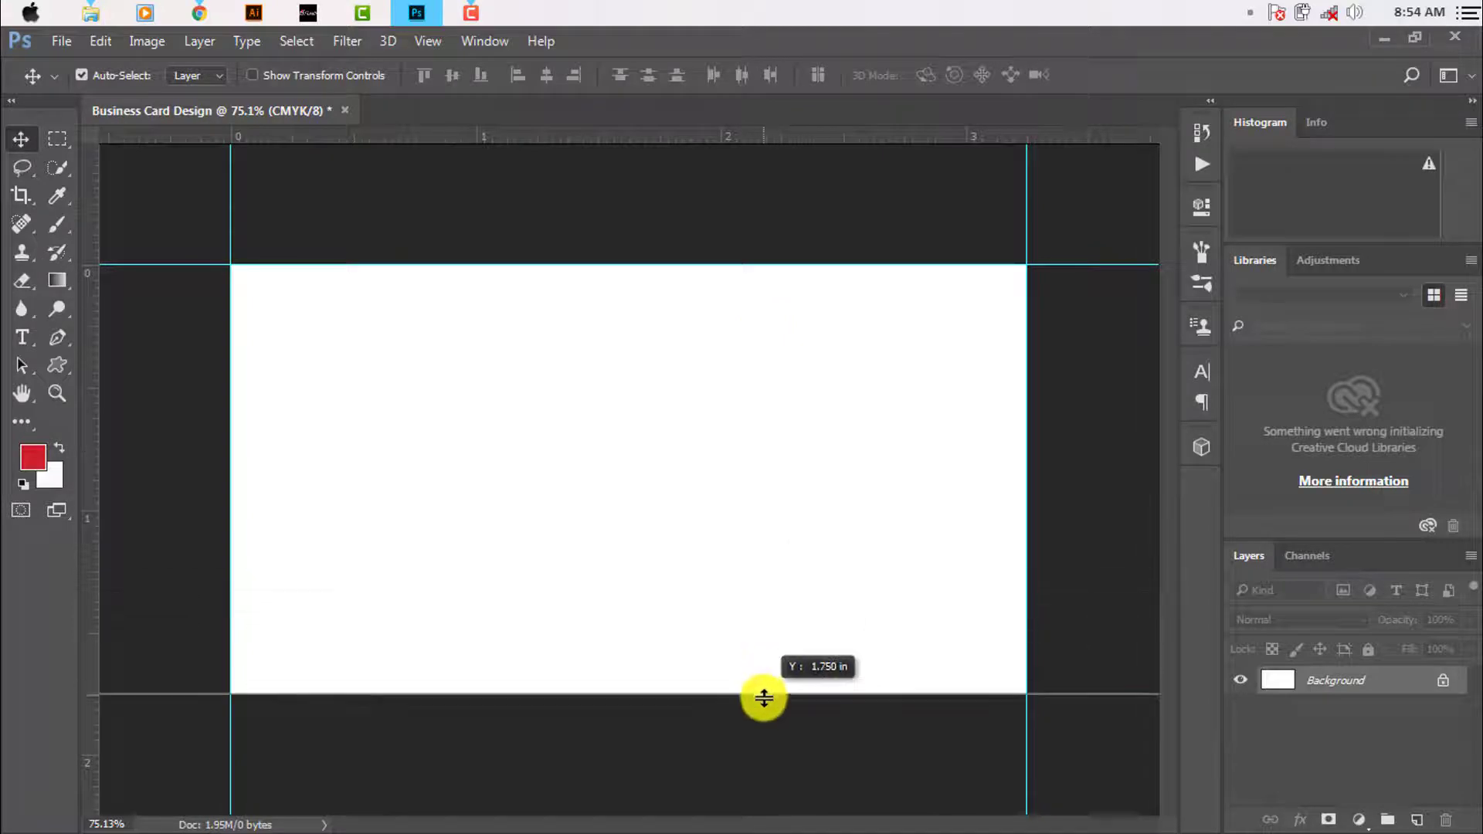
Enlarge the canvas to 3.5 × 2 inches and add guides at its new edges
click(147, 41)
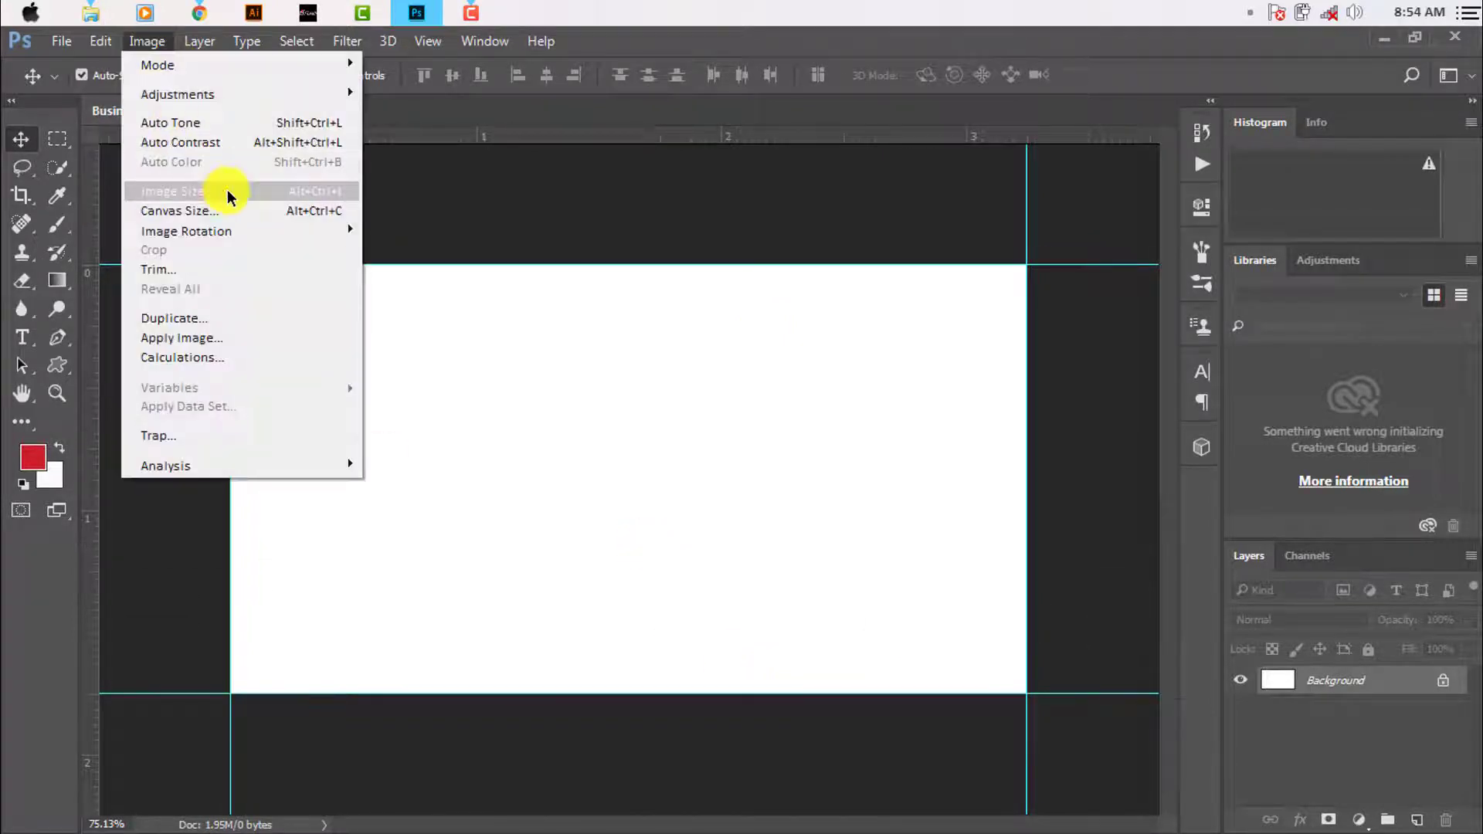
click(231, 210)
text(3.5)
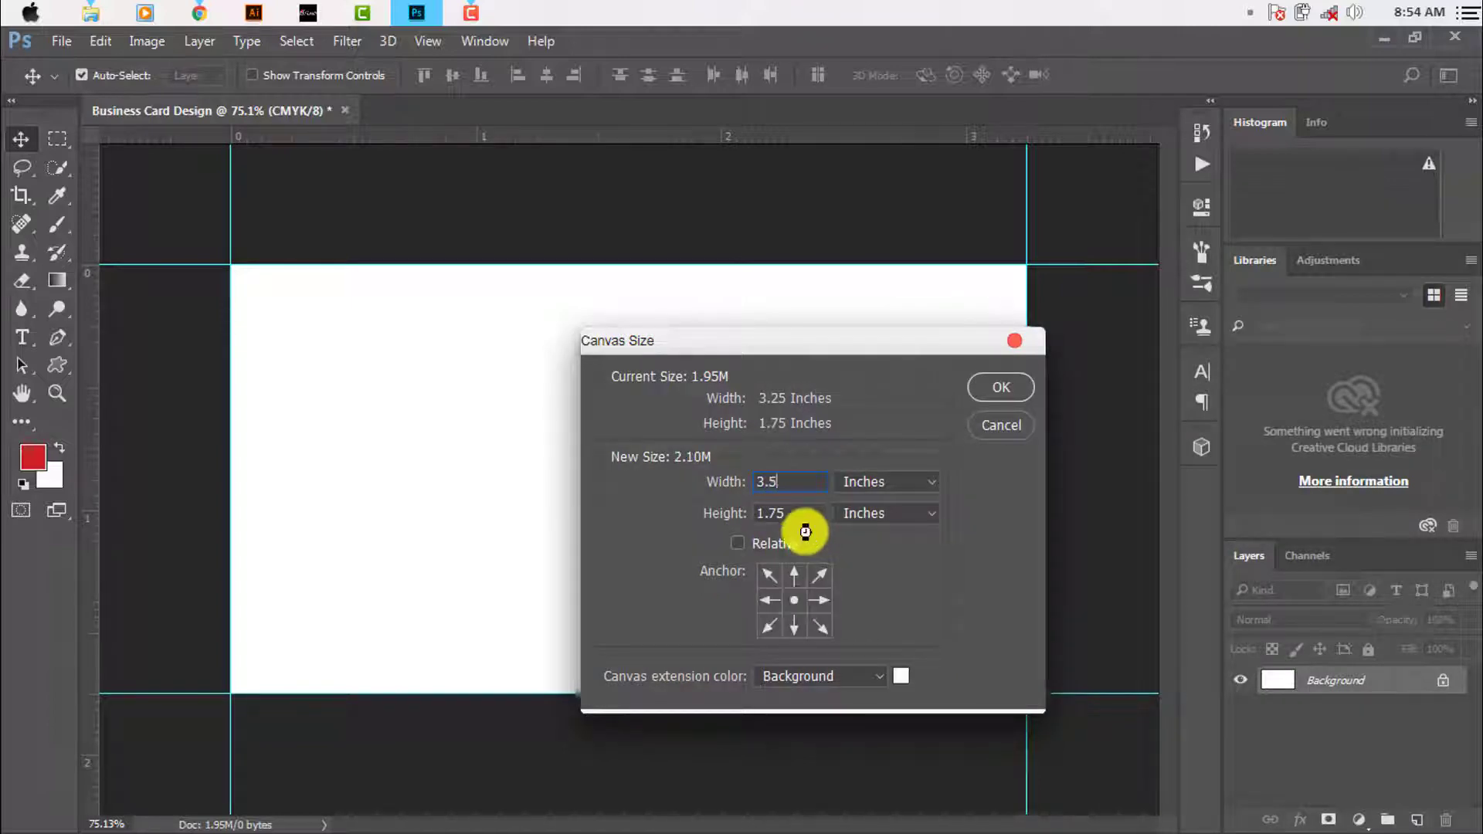
key(Tab)
text(2)
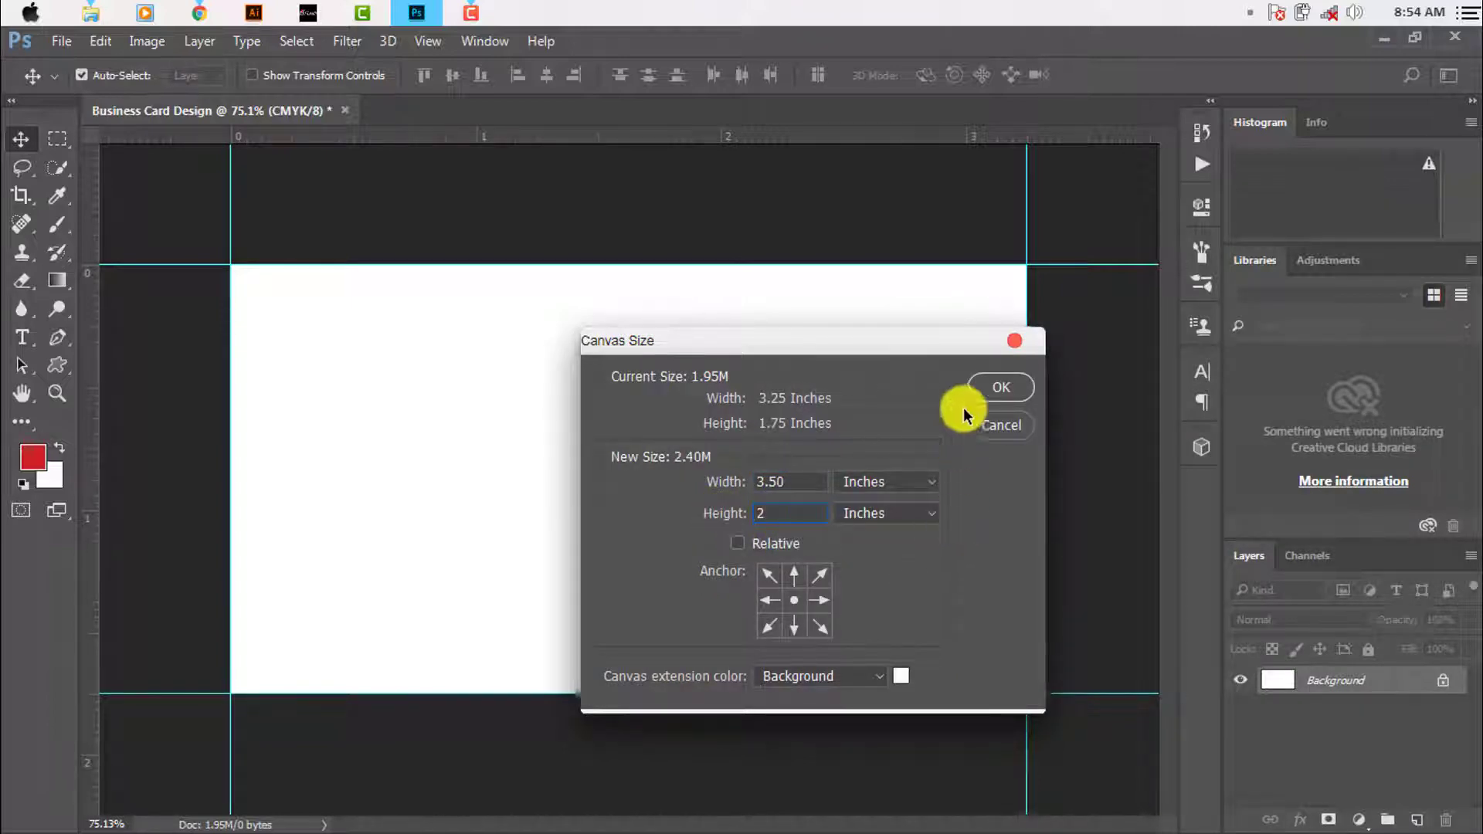
click(997, 388)
key(ctrl+0)
drag(705, 138, 707, 277)
mouse_move(91, 400)
mouse_down()
mouse_move(275, 390)
mouse_move(982, 433)
mouse_up()
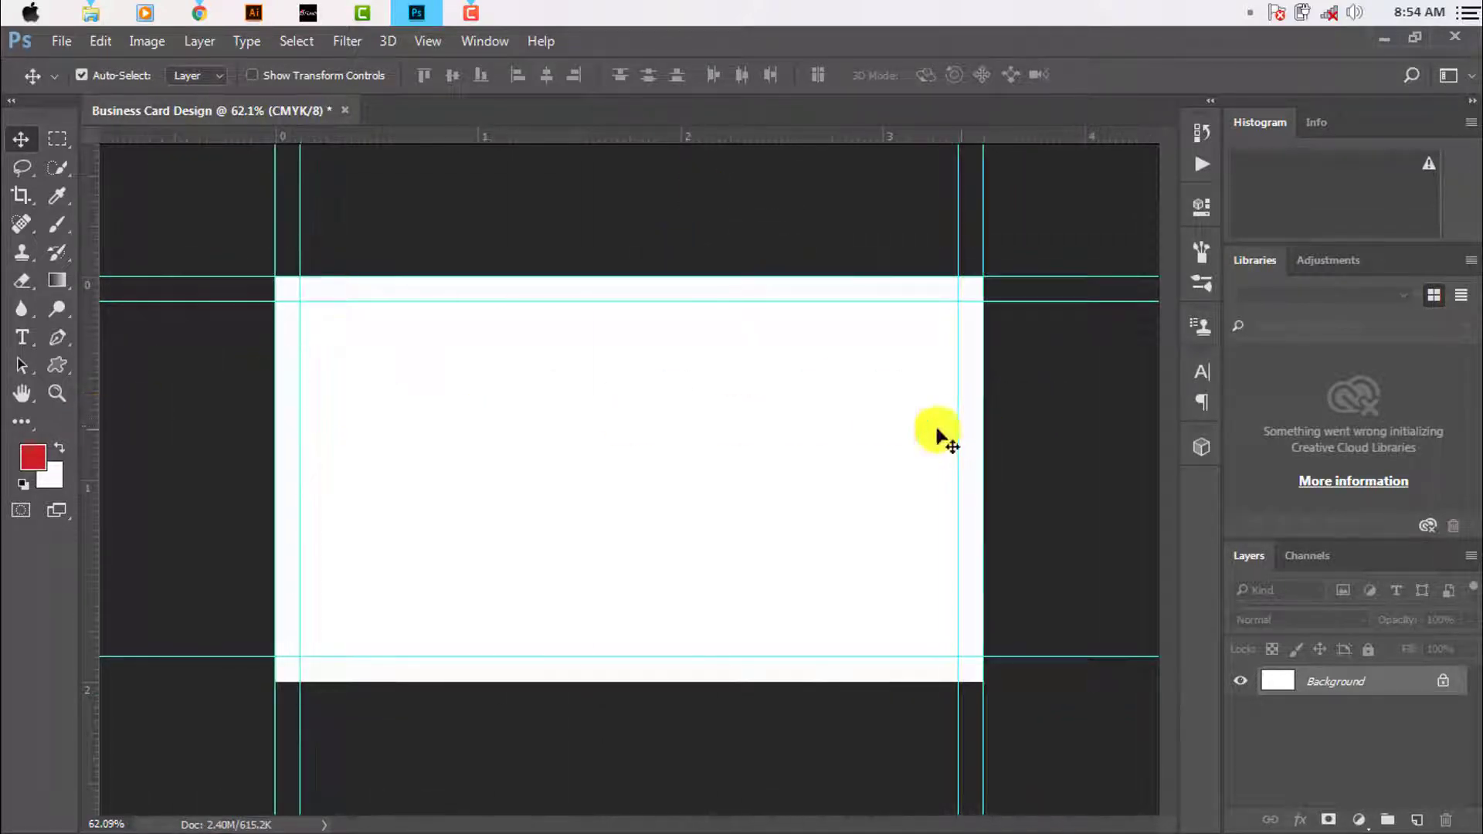
drag(561, 138, 587, 681)
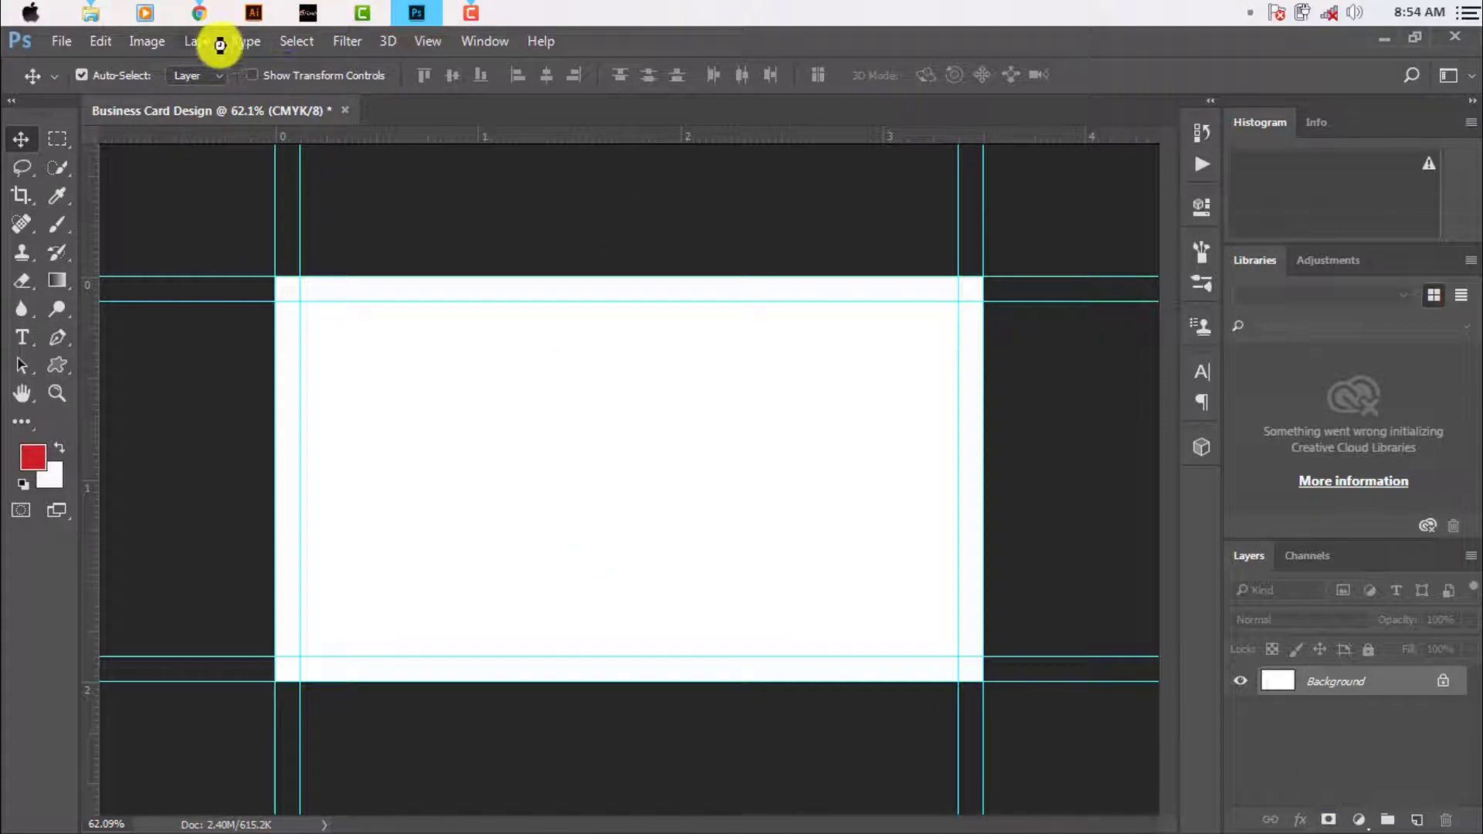
Enlarge the canvas again to 3.75 × 2.25 inches
click(147, 41)
click(328, 205)
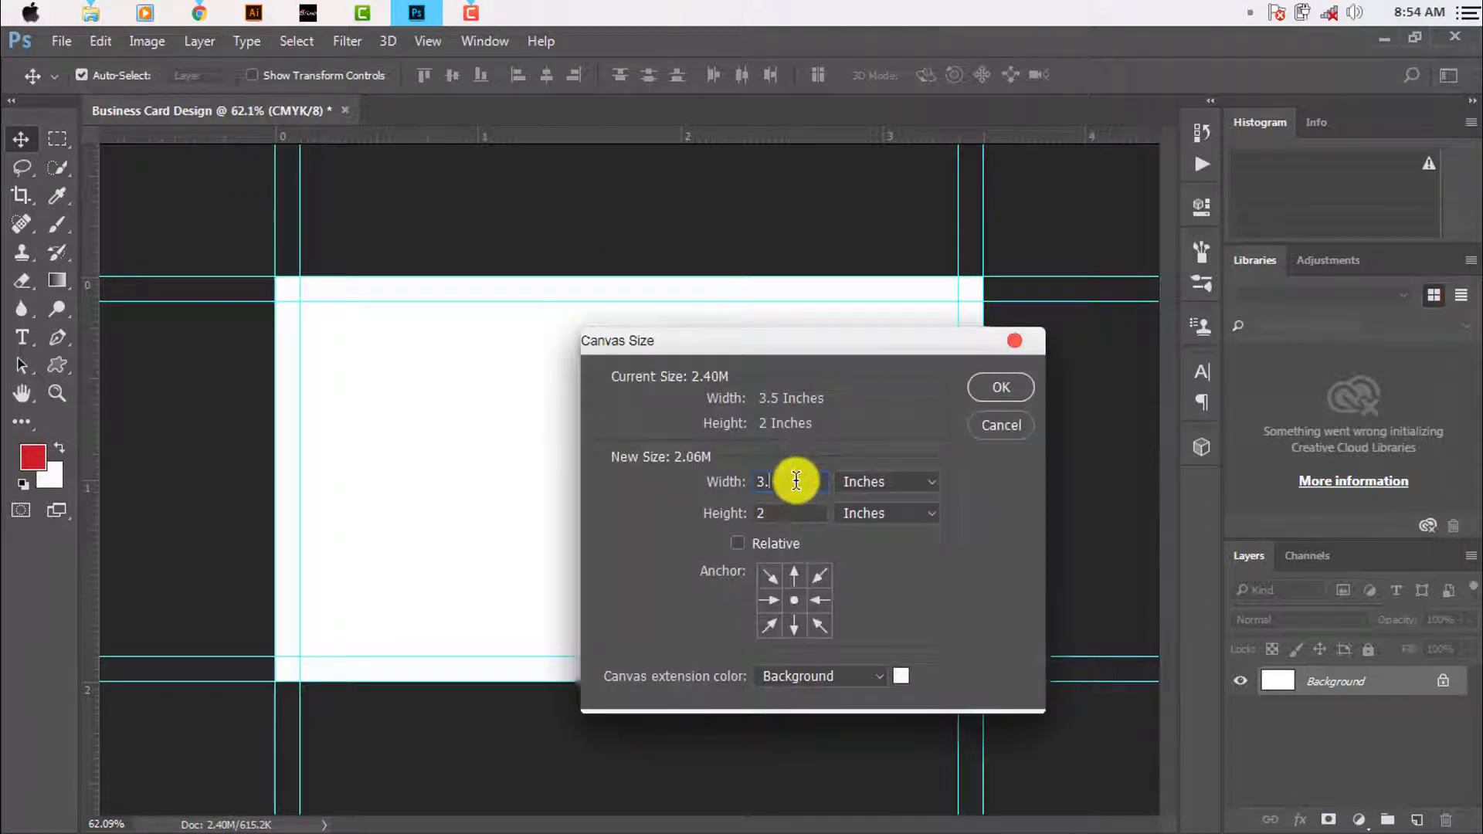
text(75)
click(792, 507)
text(.25)
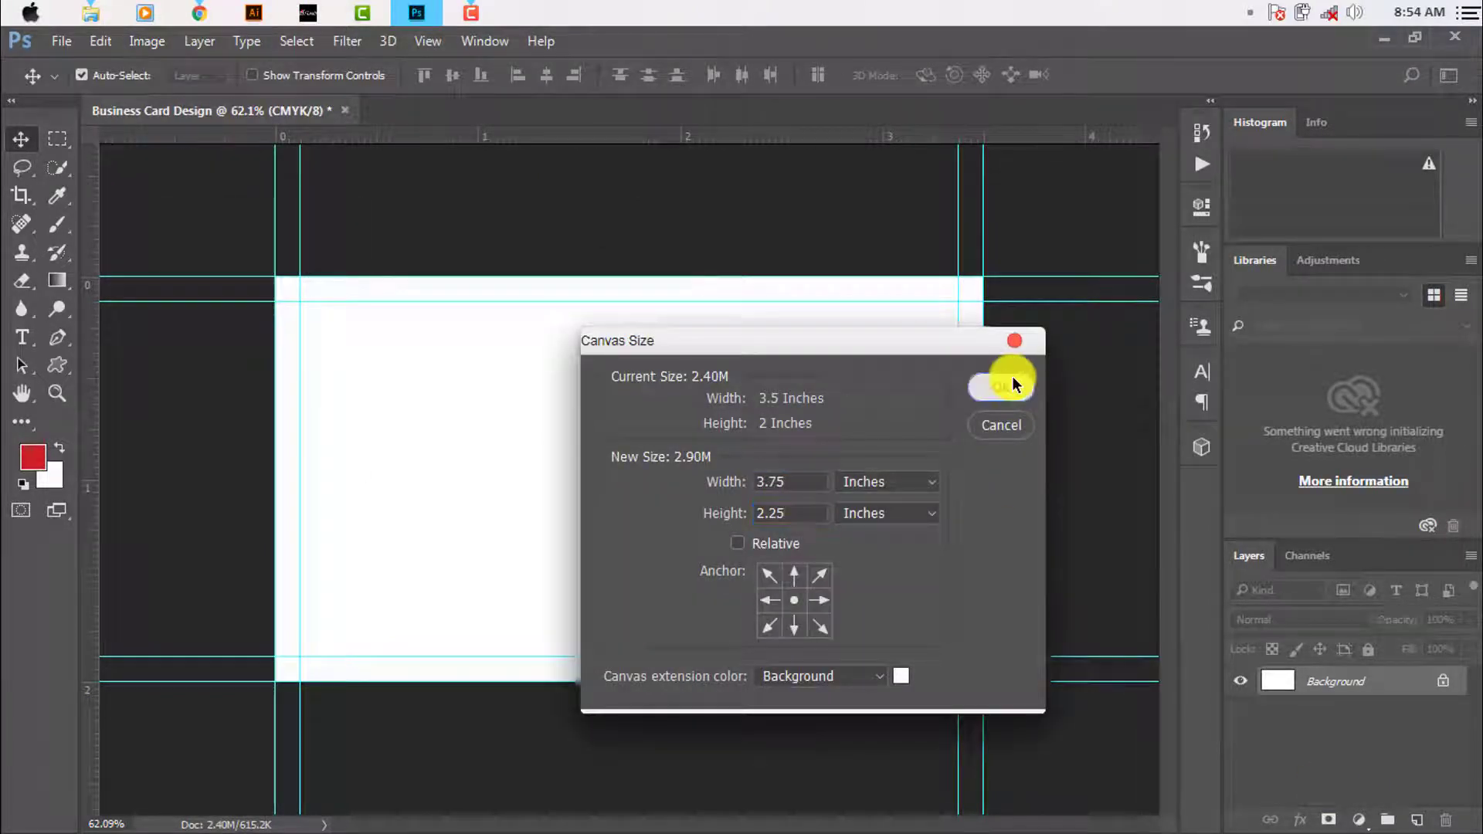
click(1001, 387)
scroll(378, 643, up, 2)
scroll(460, 748, down, 1)
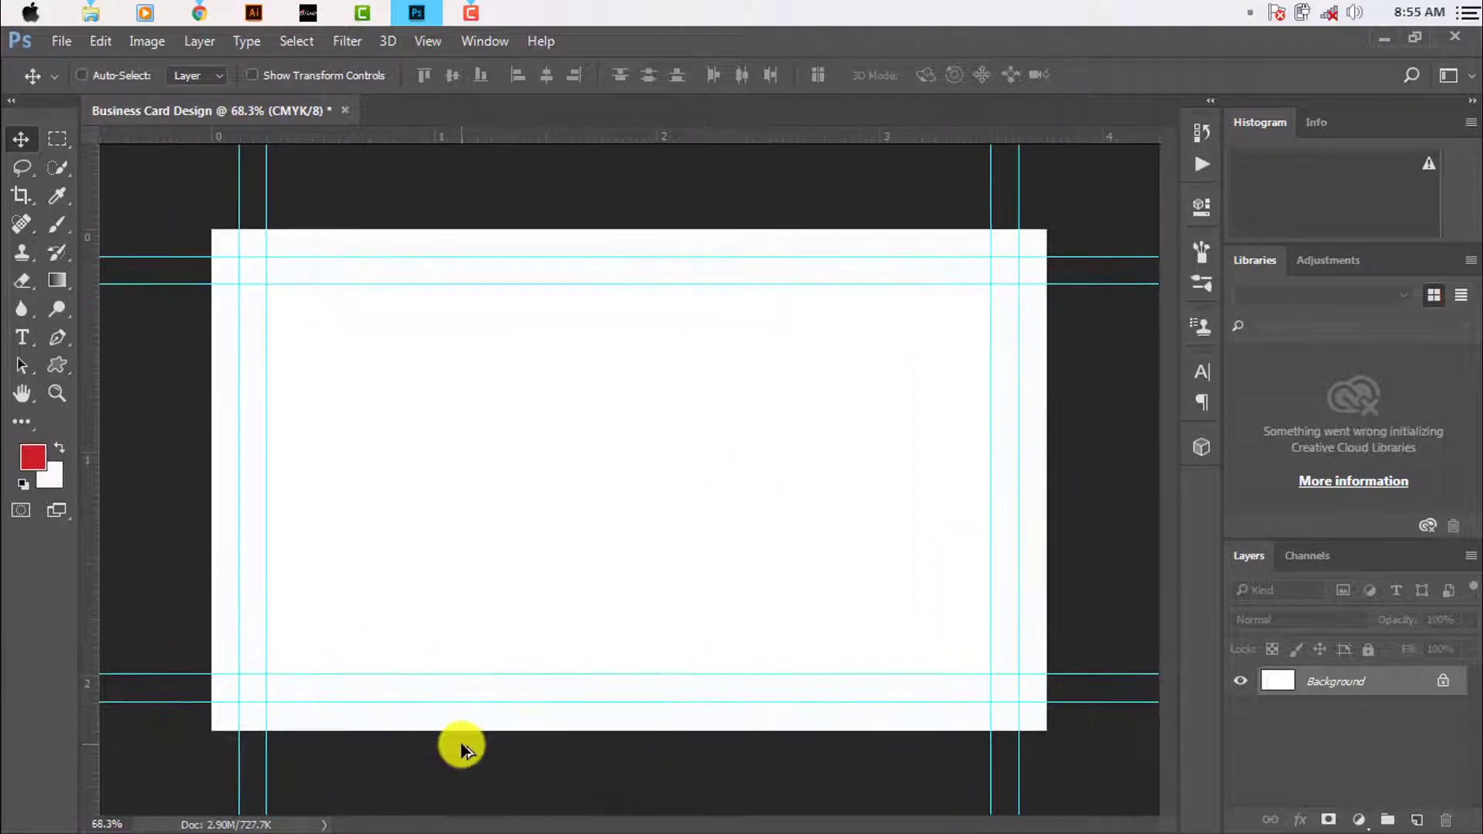
scroll(460, 748, down, 1)
scroll(460, 747, up, 1)
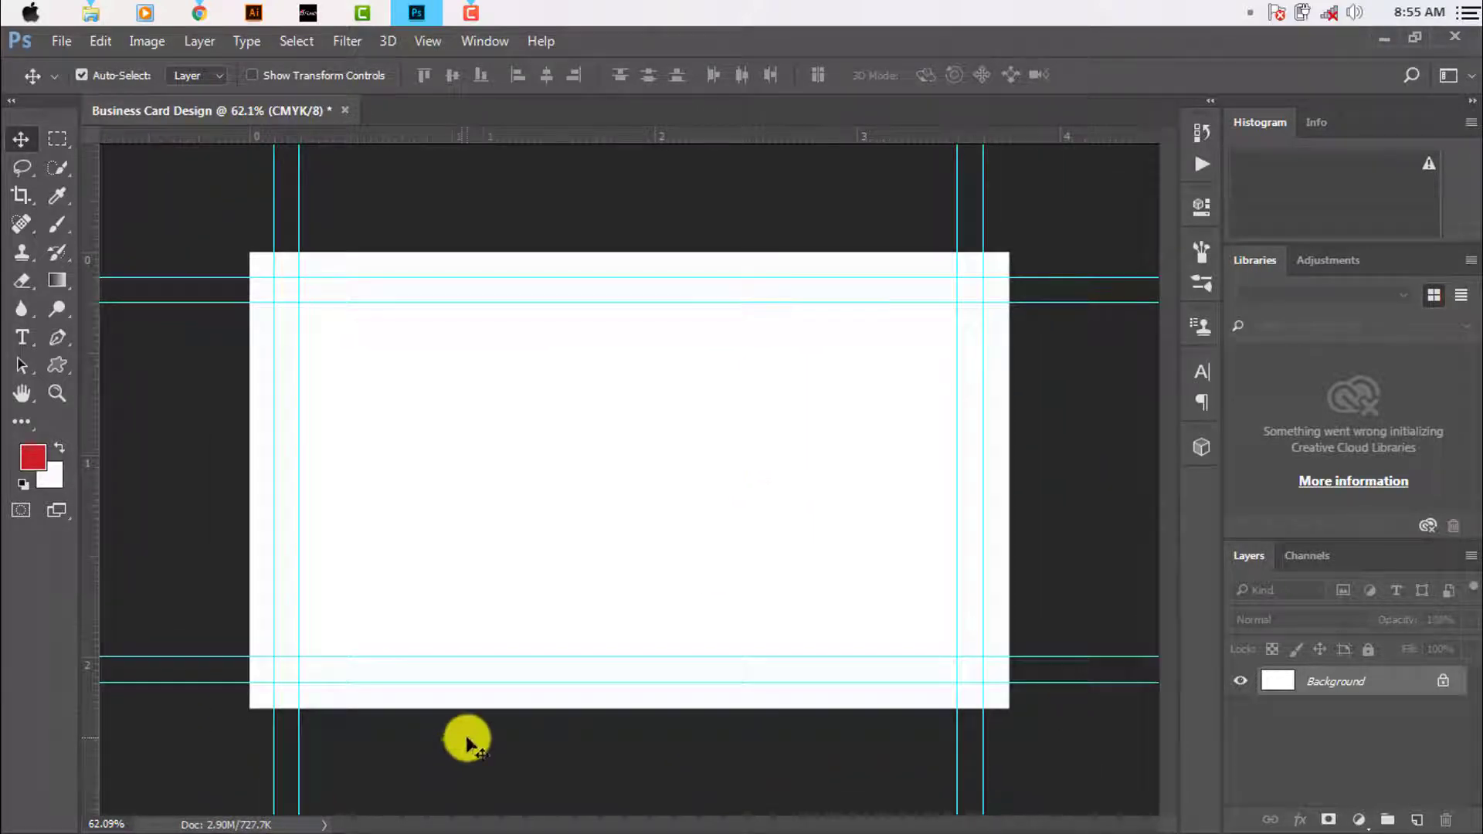
scroll(467, 743, down, 1)
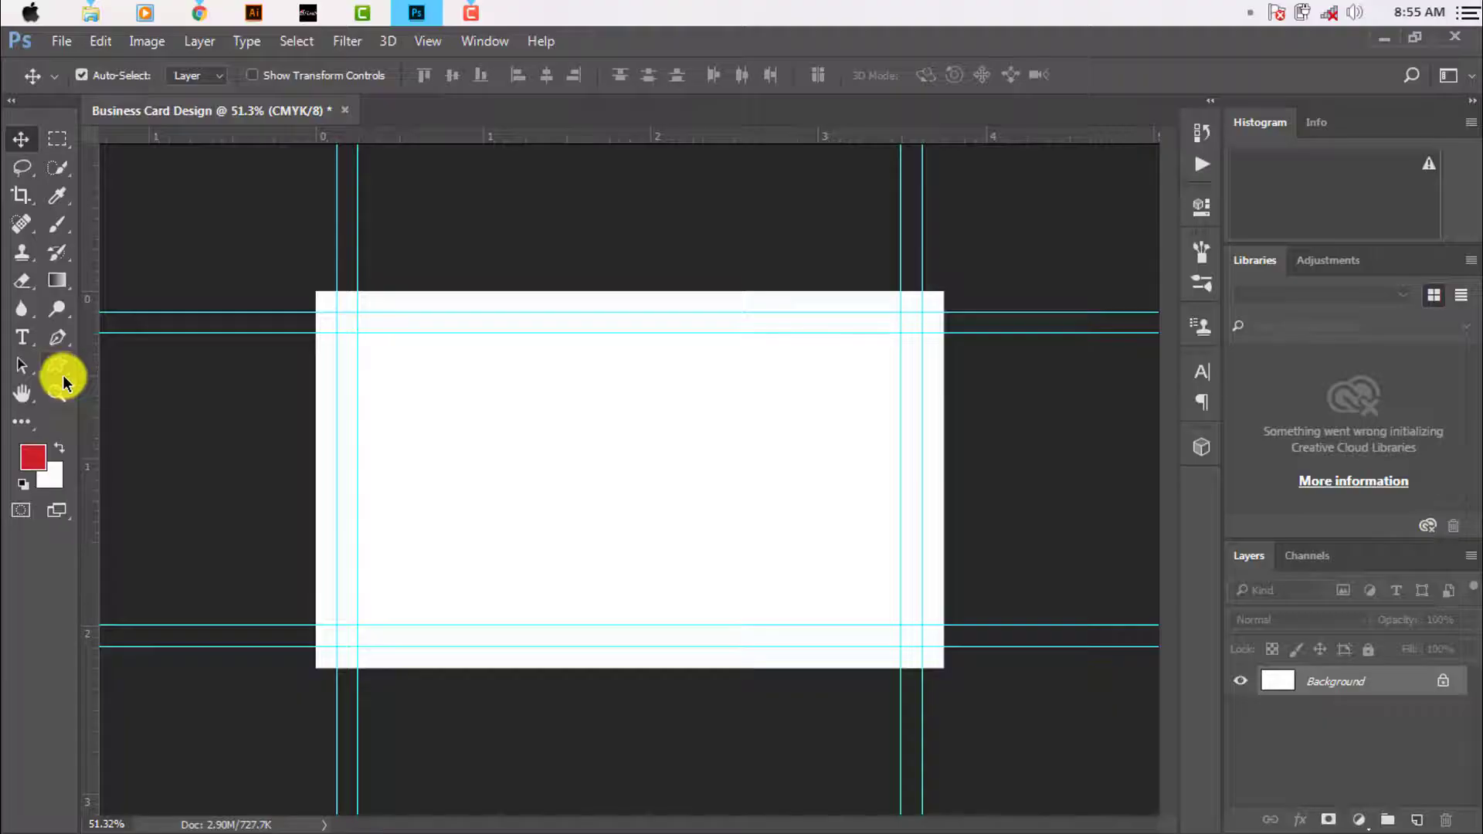
Draw a full-card rectangle, Rectangle 1, filled light grey on a new layer
click(1418, 819)
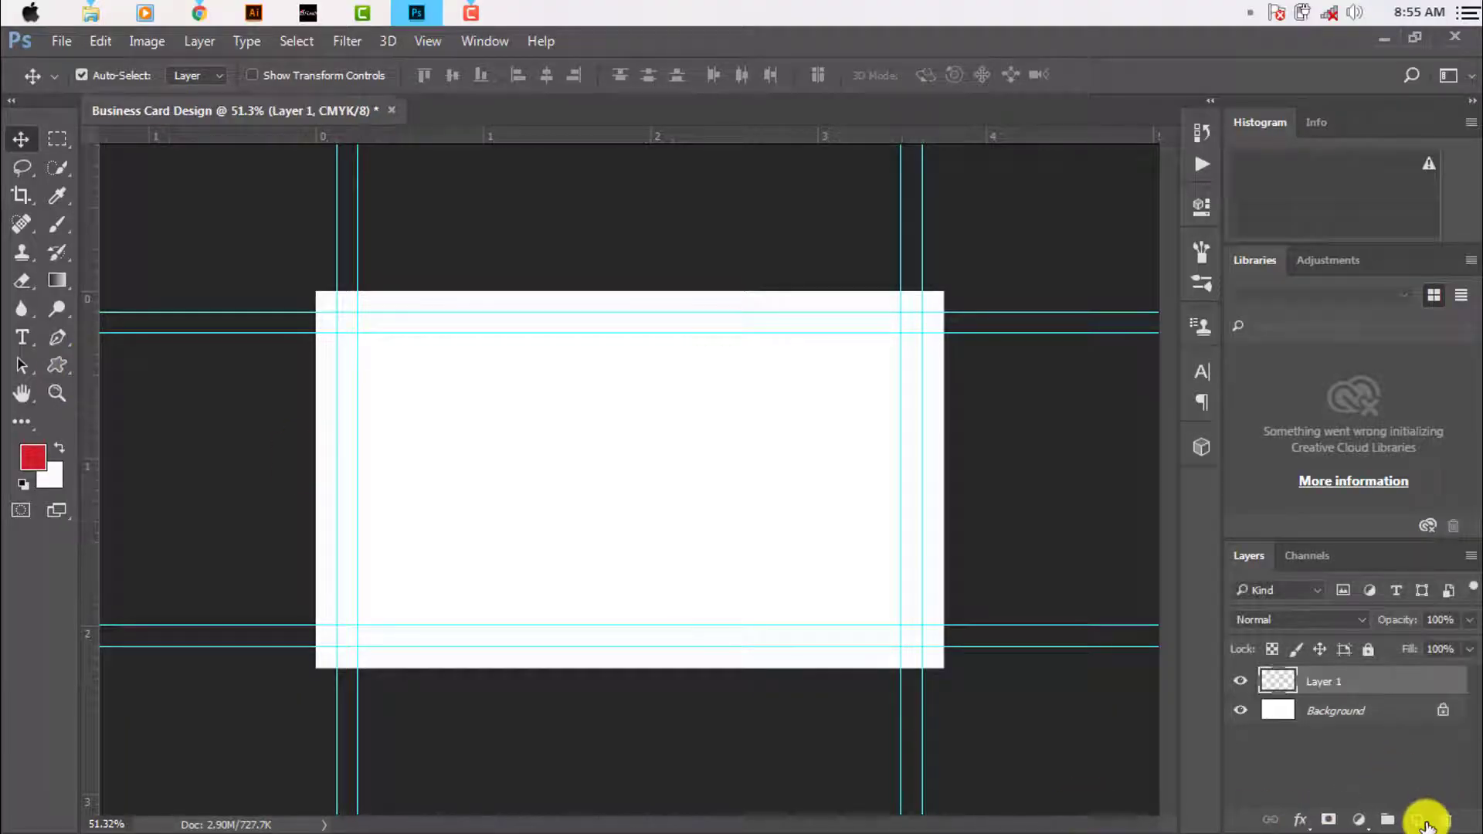
right_click(58, 364)
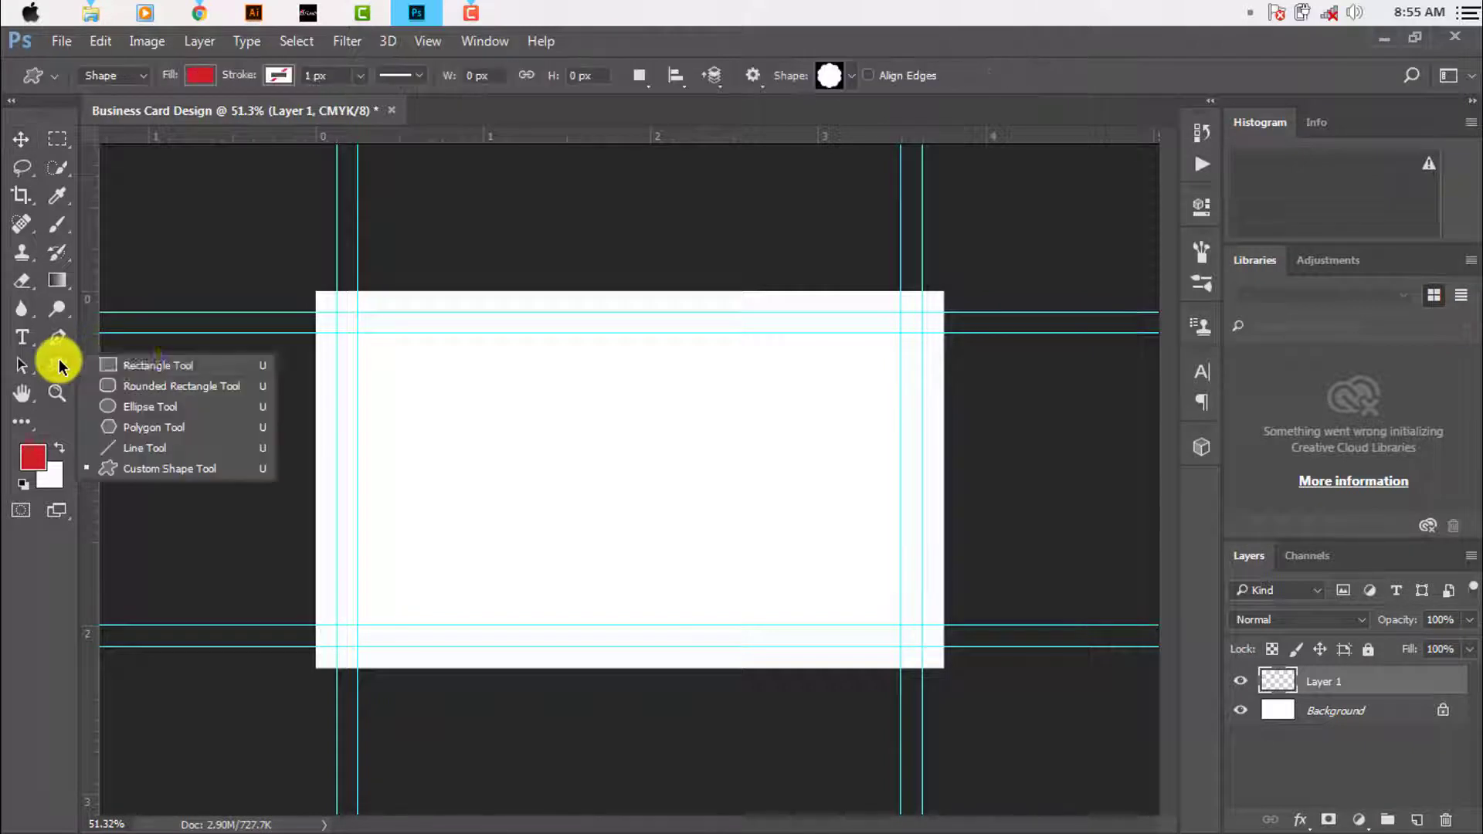
click(147, 364)
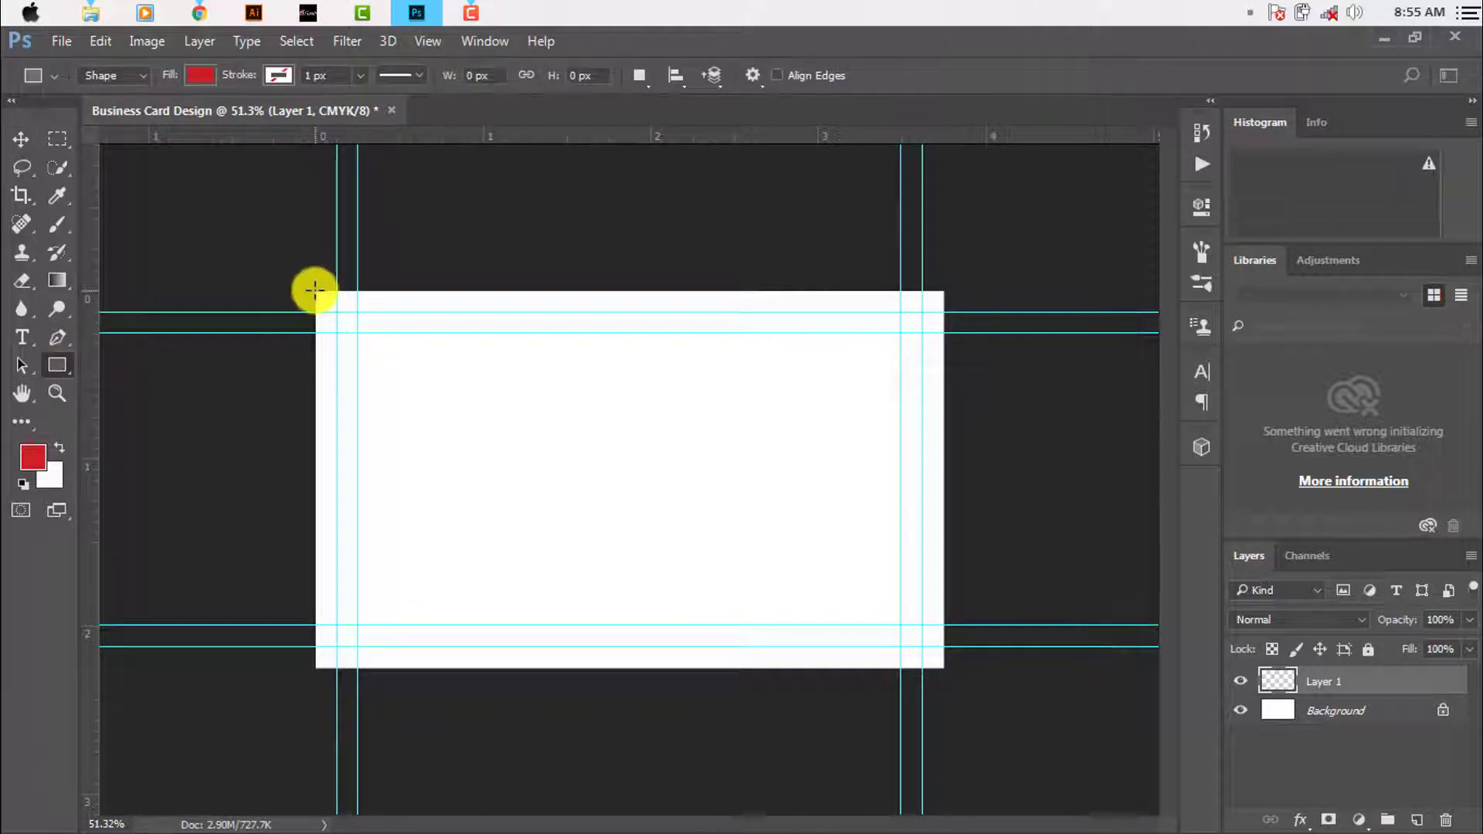
drag(315, 291, 941, 665)
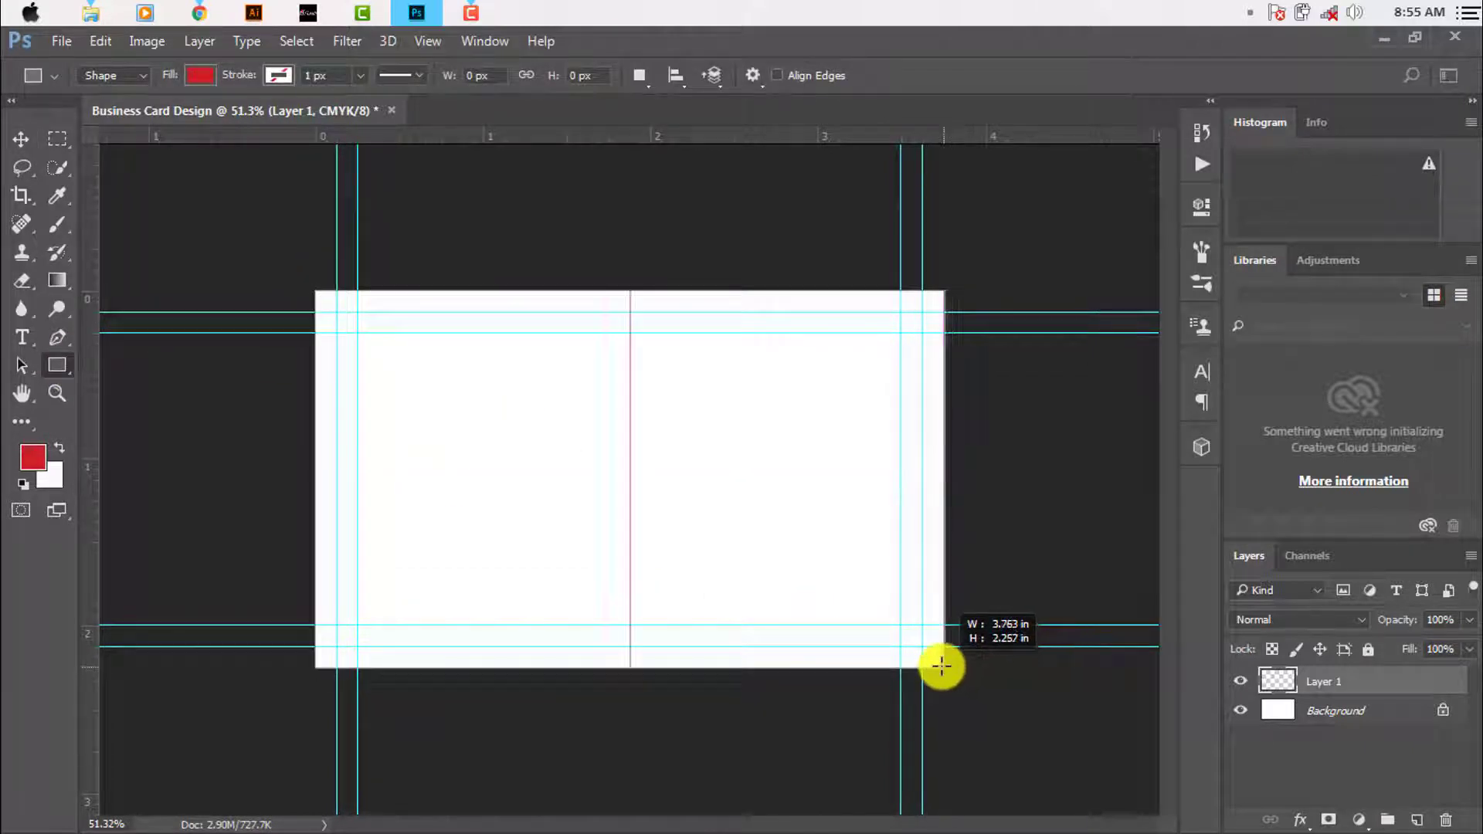
drag(941, 666, 943, 667)
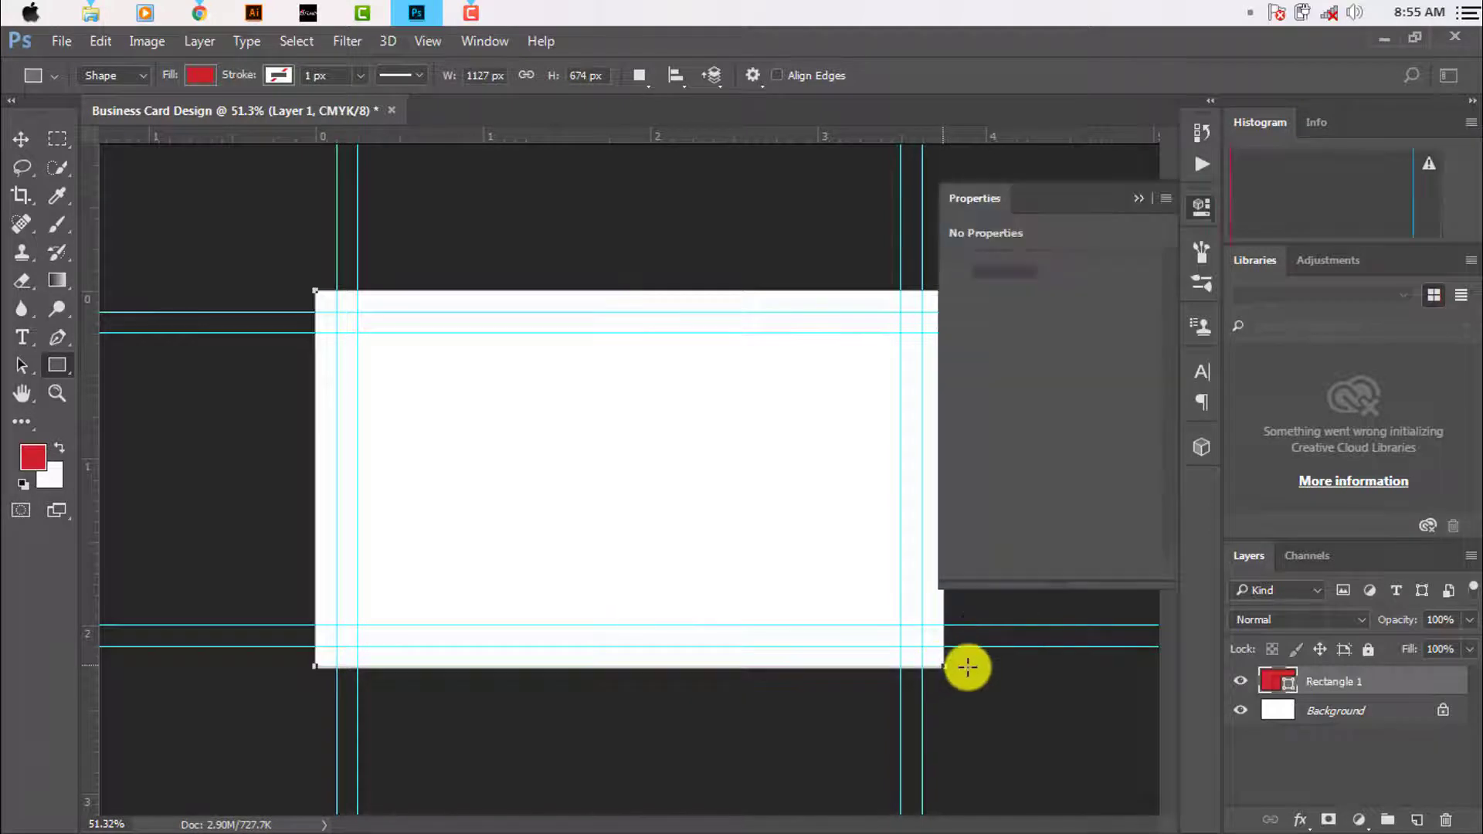
click(191, 76)
click(236, 208)
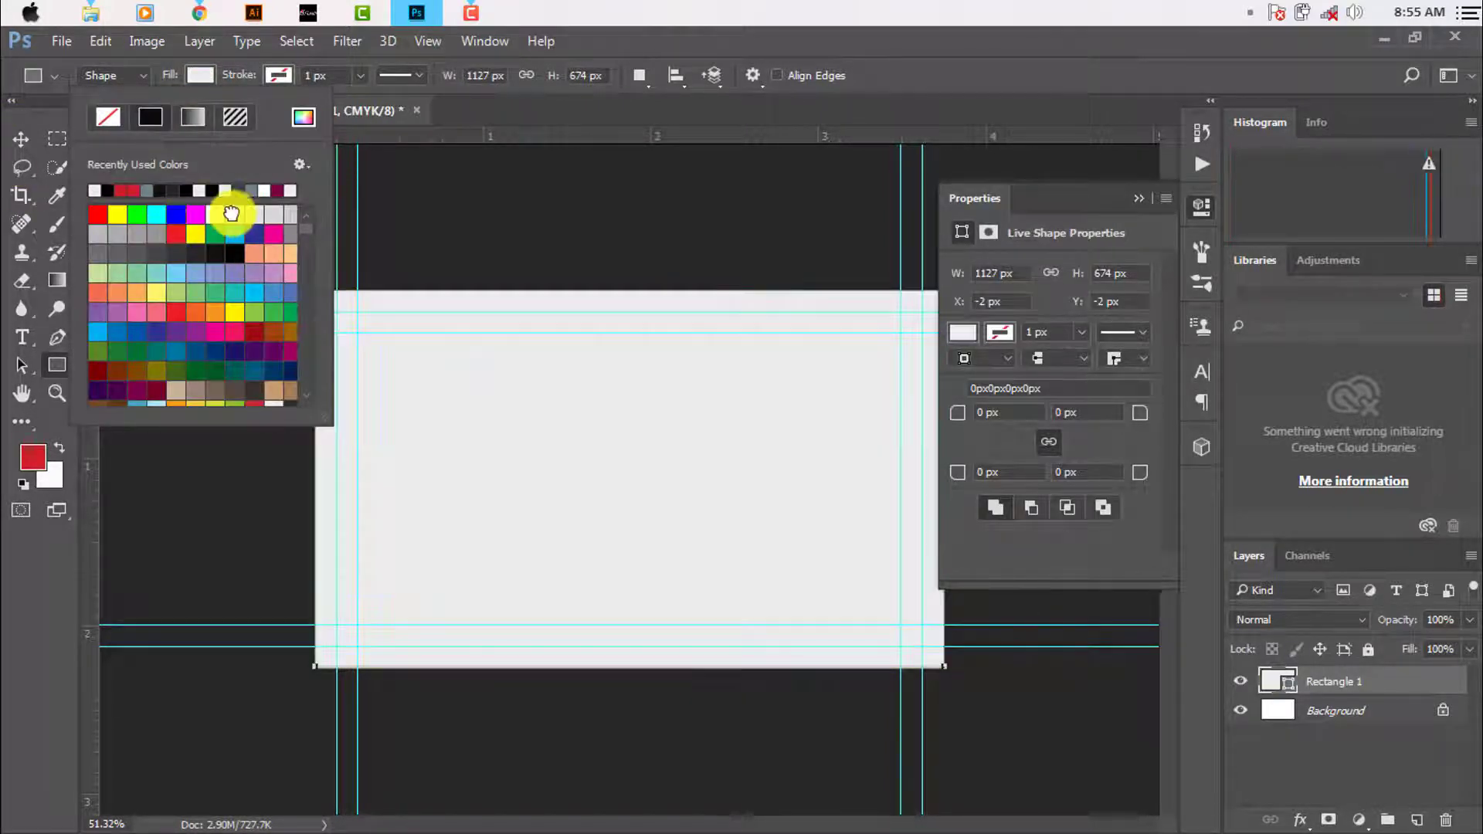
click(20, 139)
click(1138, 198)
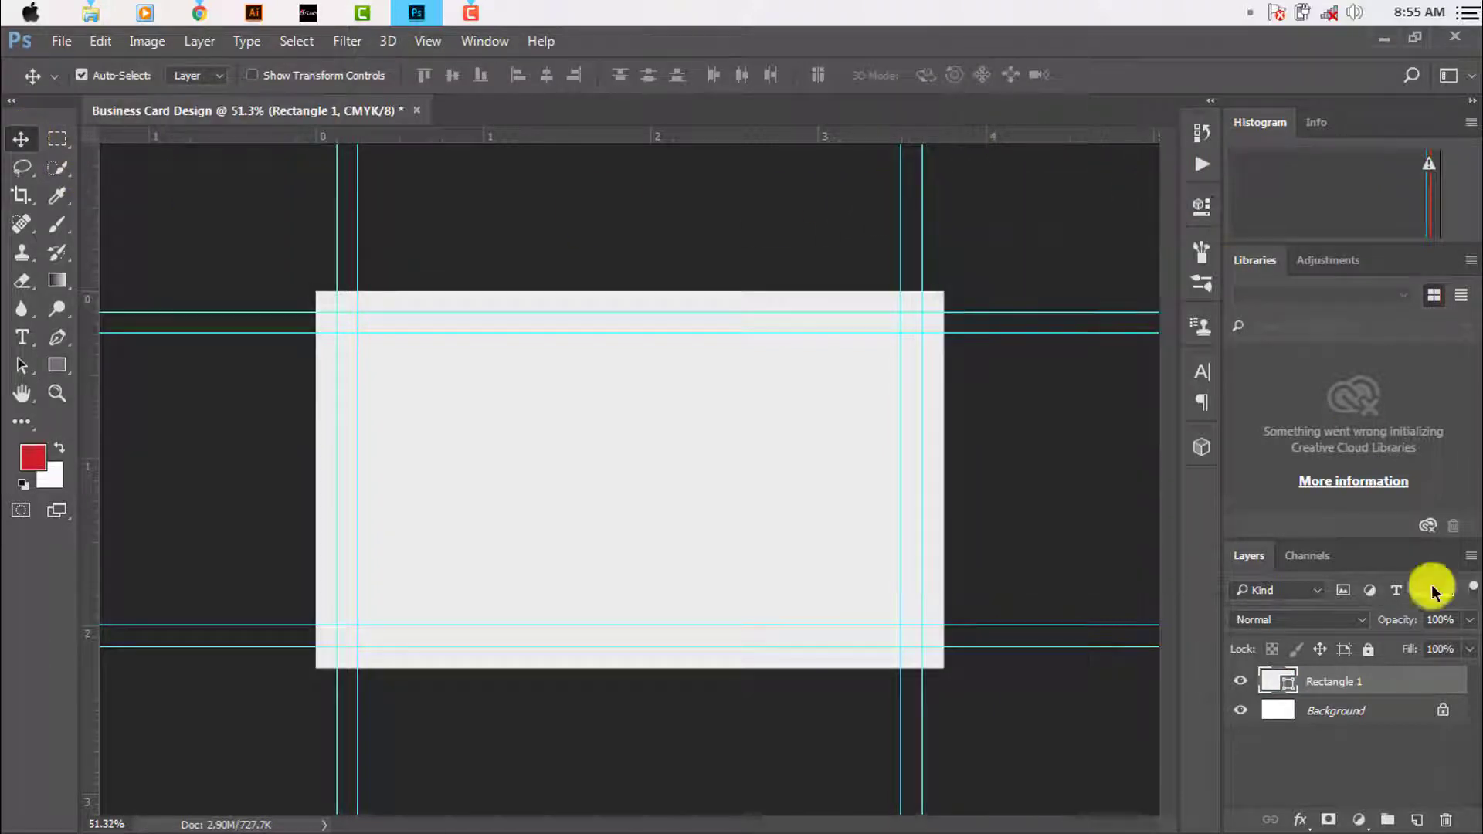
right_click(1359, 679)
Add a Pattern Overlay to Rectangle 1 using the diagonal-stripe pattern
click(1139, 58)
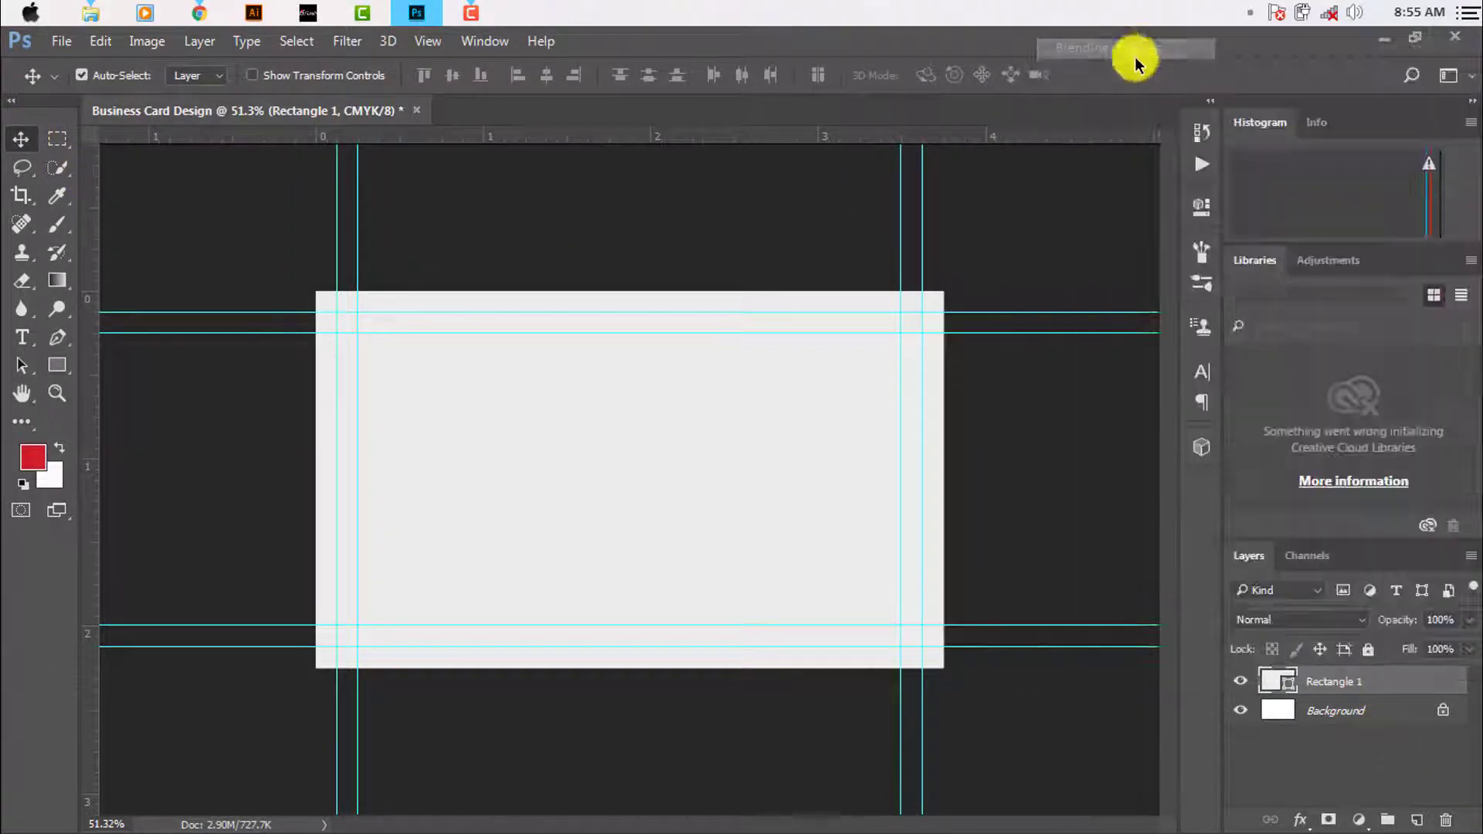
mouse_move(679, 105)
mouse_down()
mouse_move(986, 239)
mouse_move(1000, 213)
mouse_move(662, 124)
mouse_up()
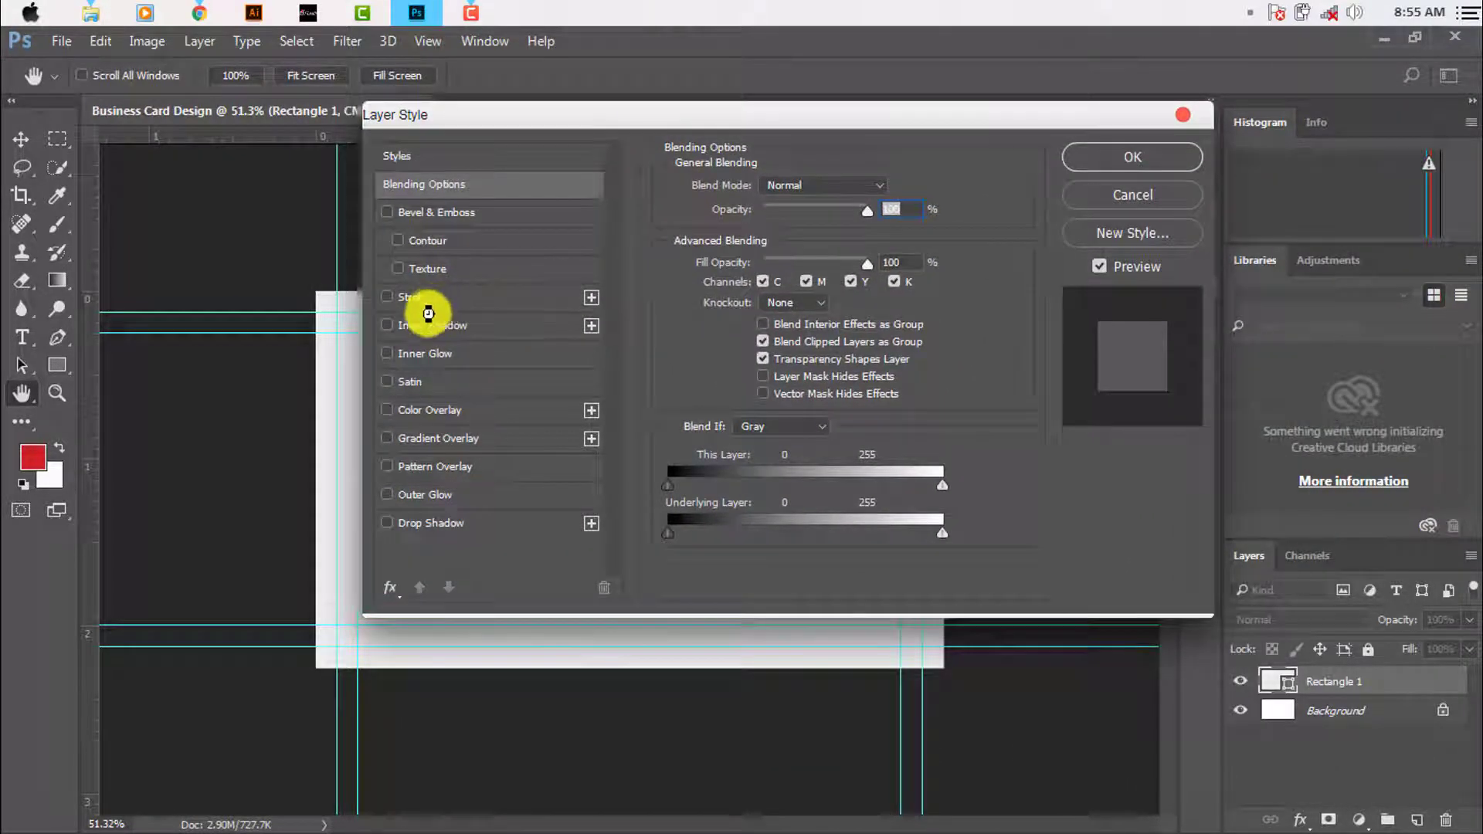
click(430, 468)
drag(865, 117, 807, 307)
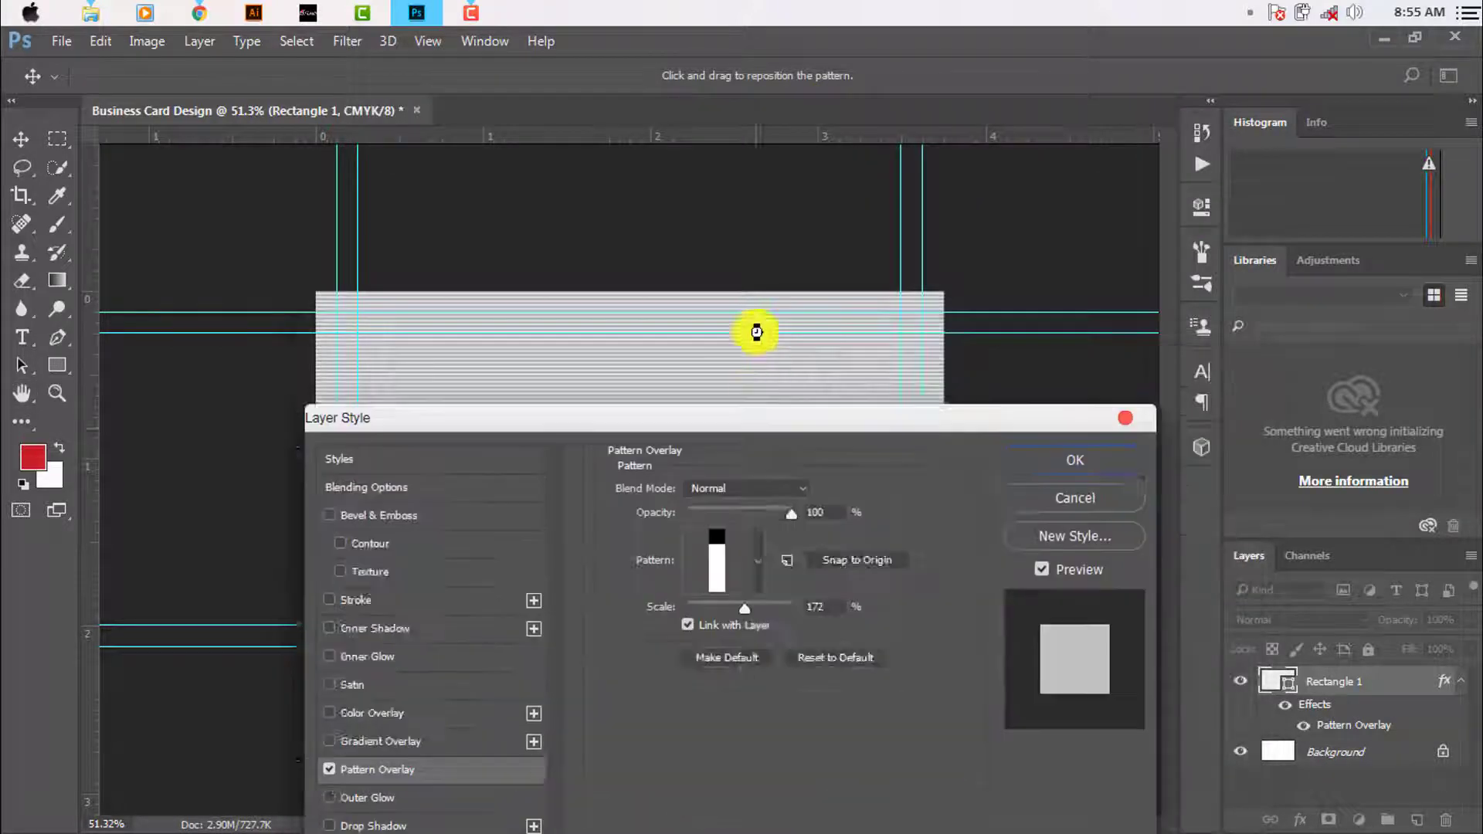
click(753, 459)
click(614, 512)
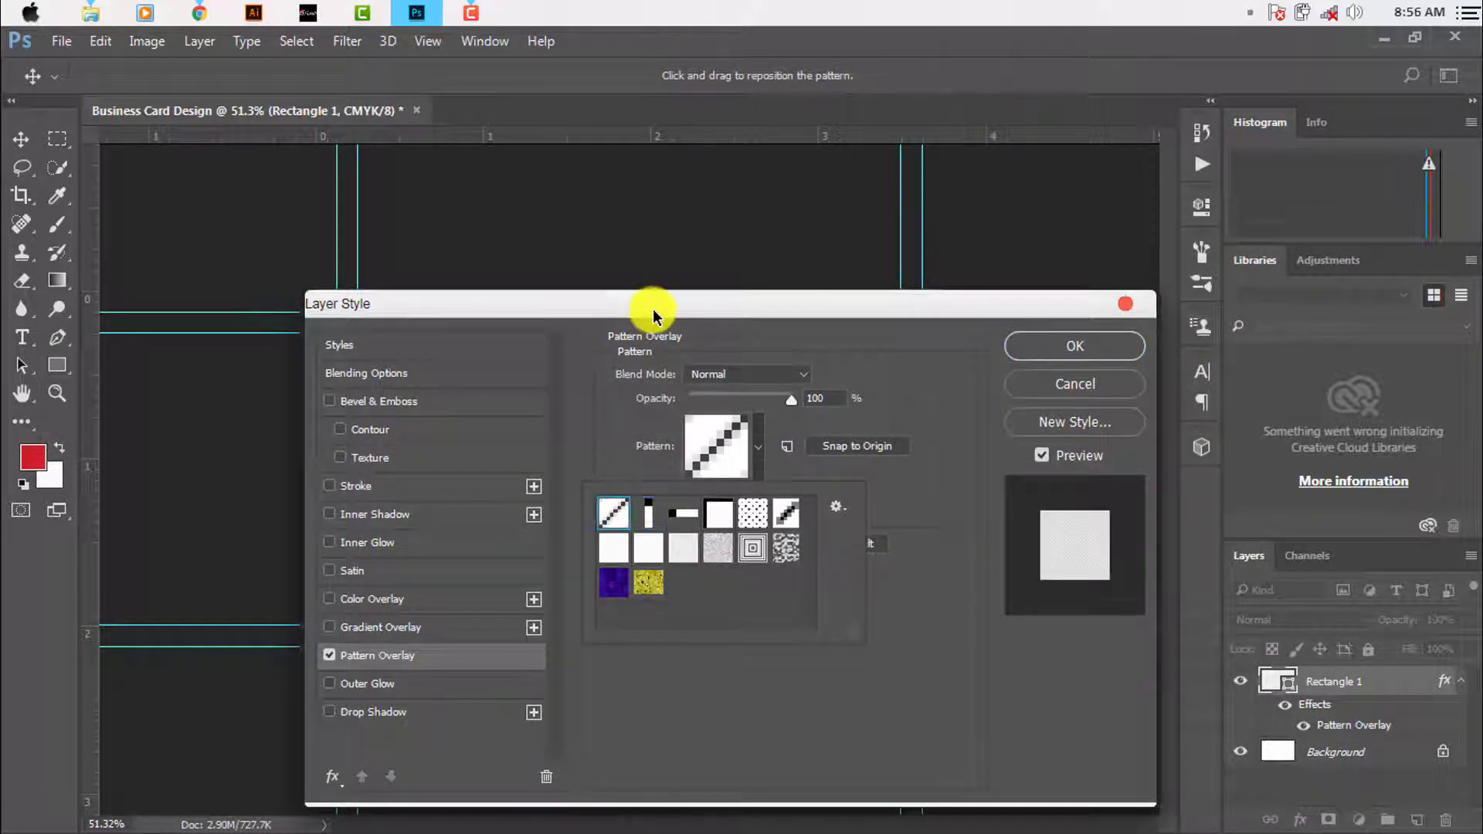
drag(653, 307, 599, 357)
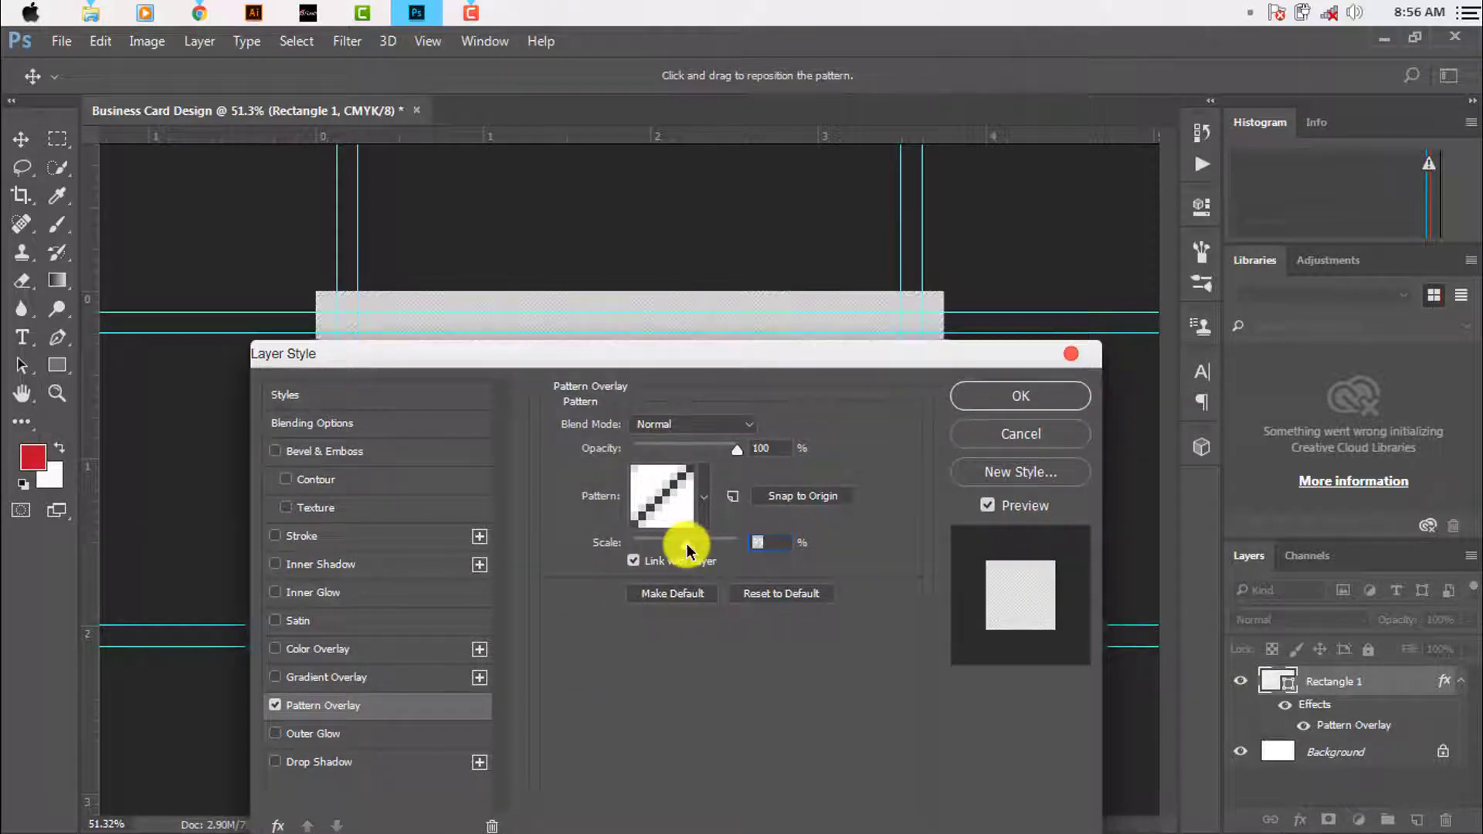
Set the stripe pattern scale to about 100% and apply the overlay
drag(688, 544, 685, 544)
mouse_move(729, 353)
mouse_down()
mouse_move(766, 699)
mouse_move(714, 225)
mouse_up()
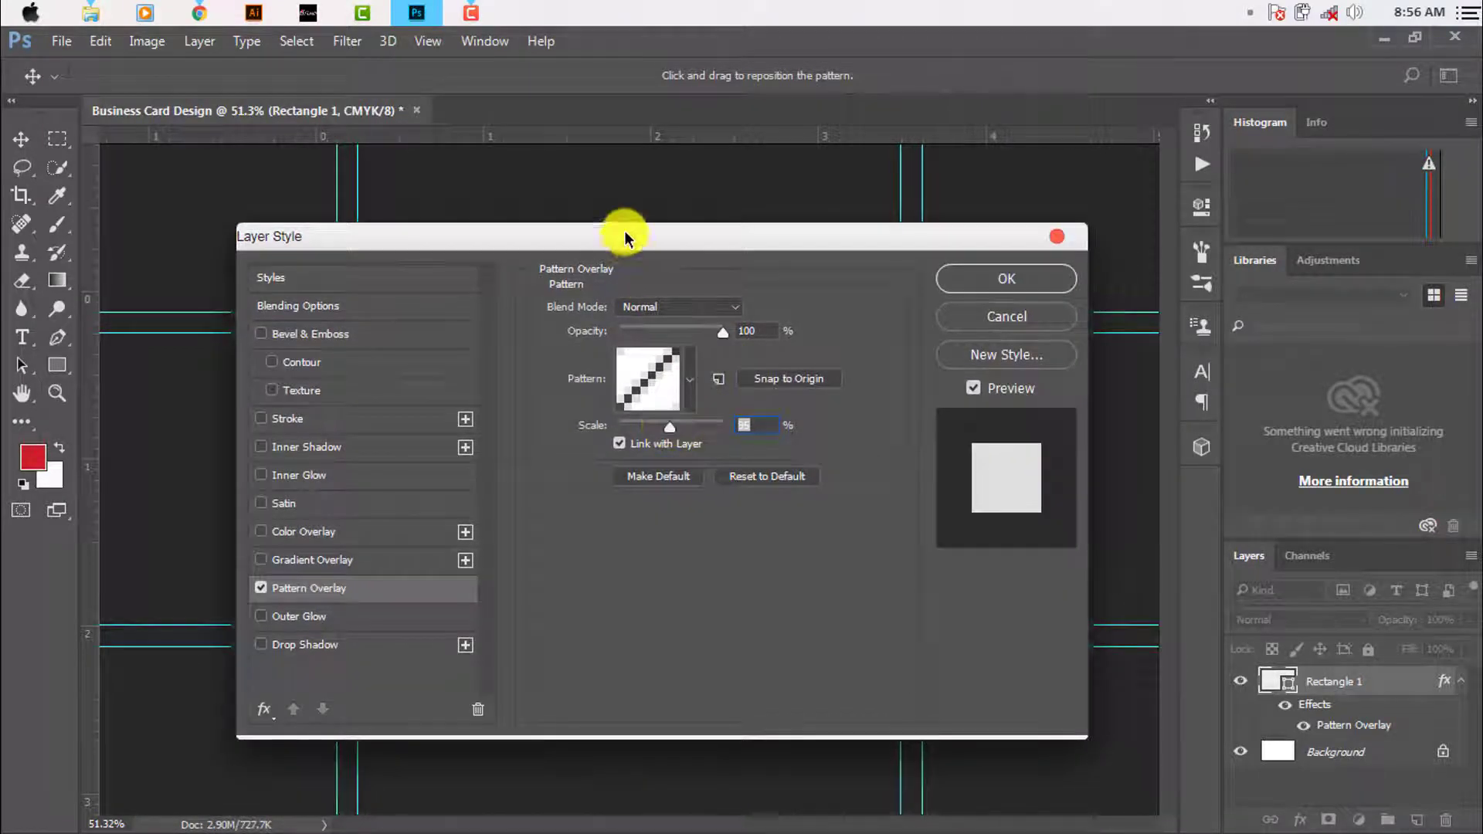
drag(617, 232, 623, 372)
drag(669, 575, 671, 575)
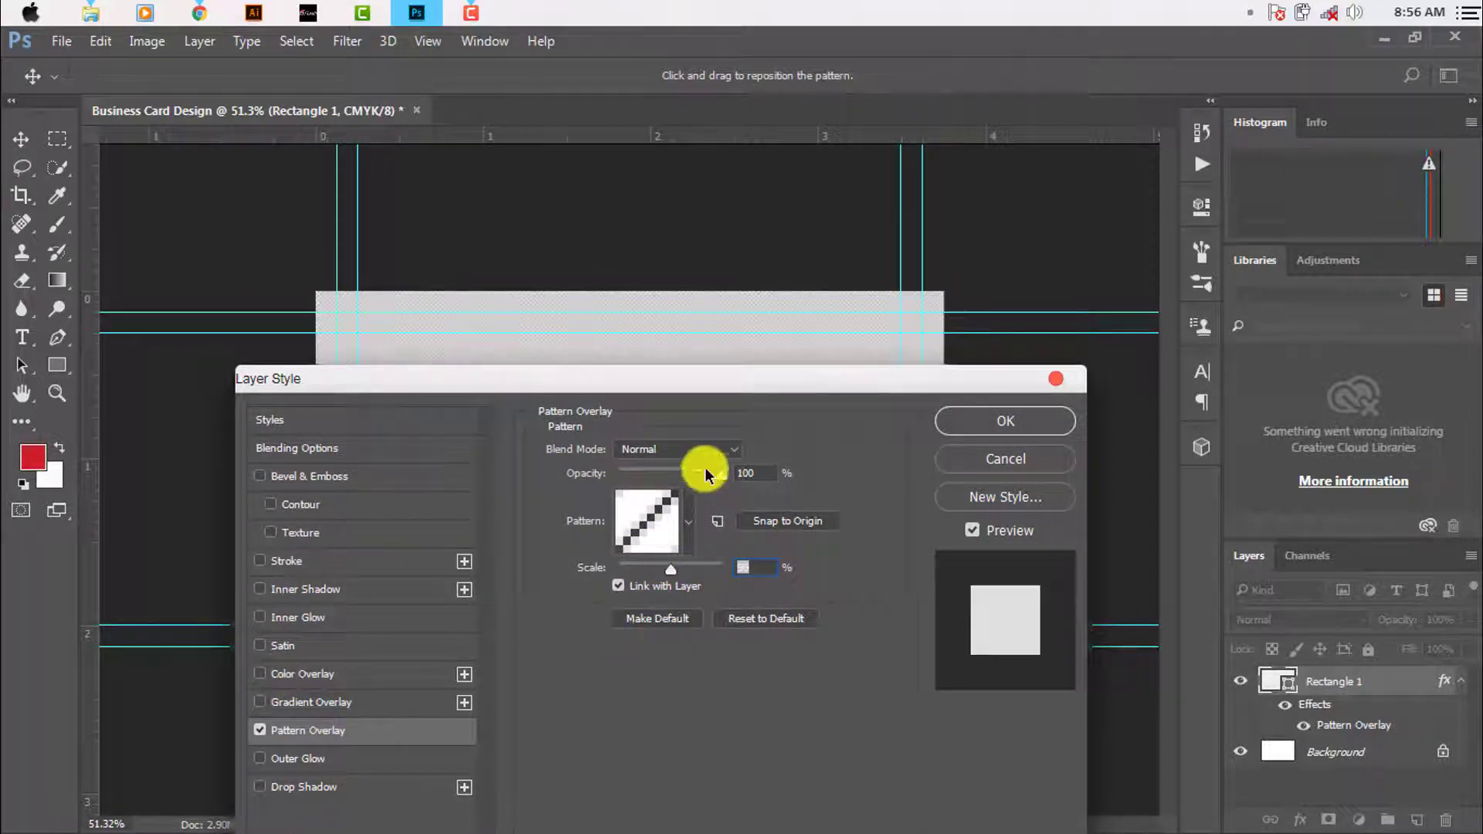
mouse_move(705, 473)
mouse_down()
mouse_move(672, 474)
mouse_move(689, 475)
mouse_up()
drag(676, 570, 673, 574)
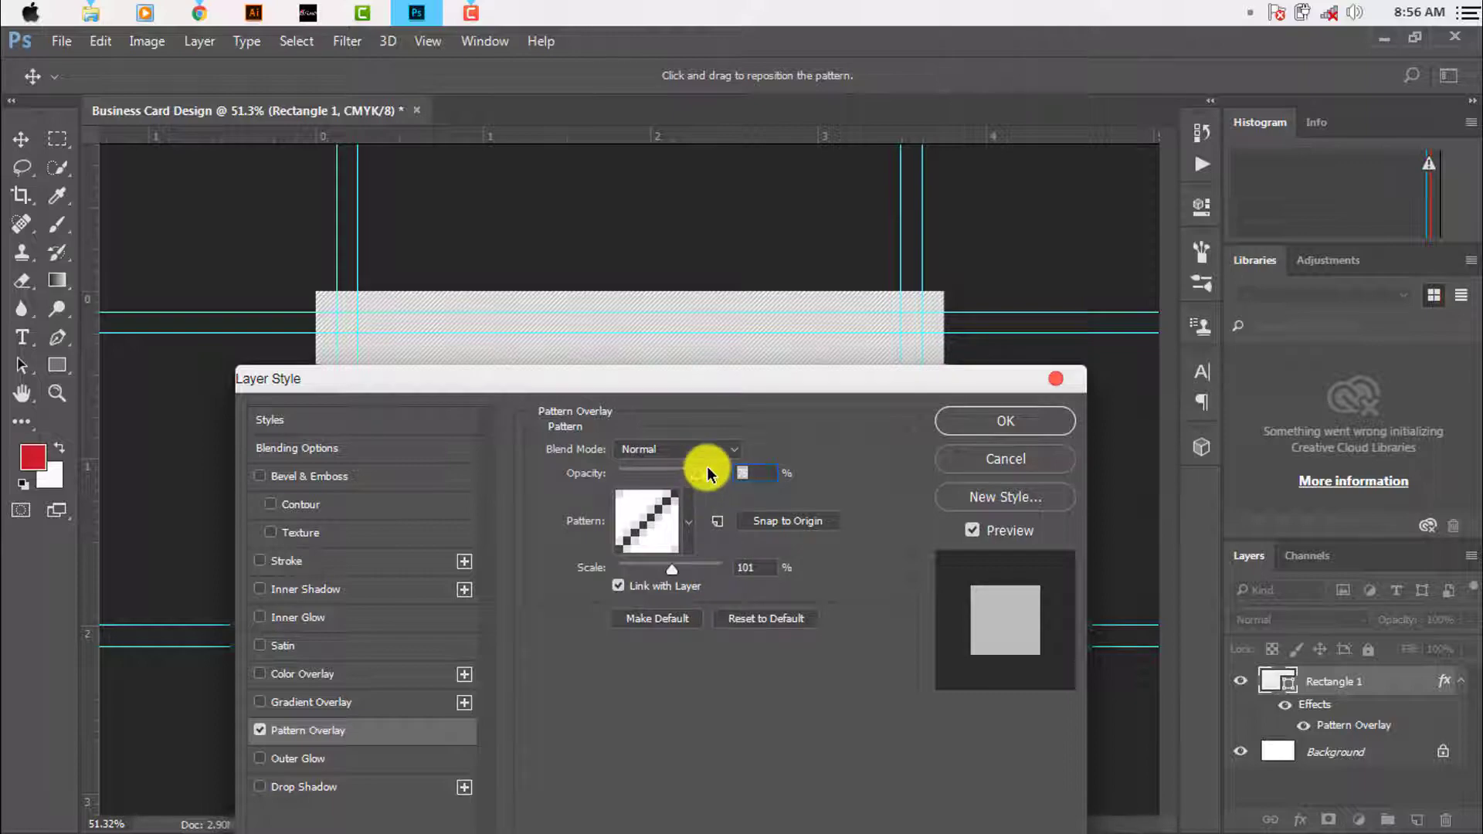
mouse_move(833, 384)
mouse_down()
mouse_move(860, 785)
mouse_move(860, 383)
mouse_up()
click(943, 431)
scroll(814, 464, up, 3)
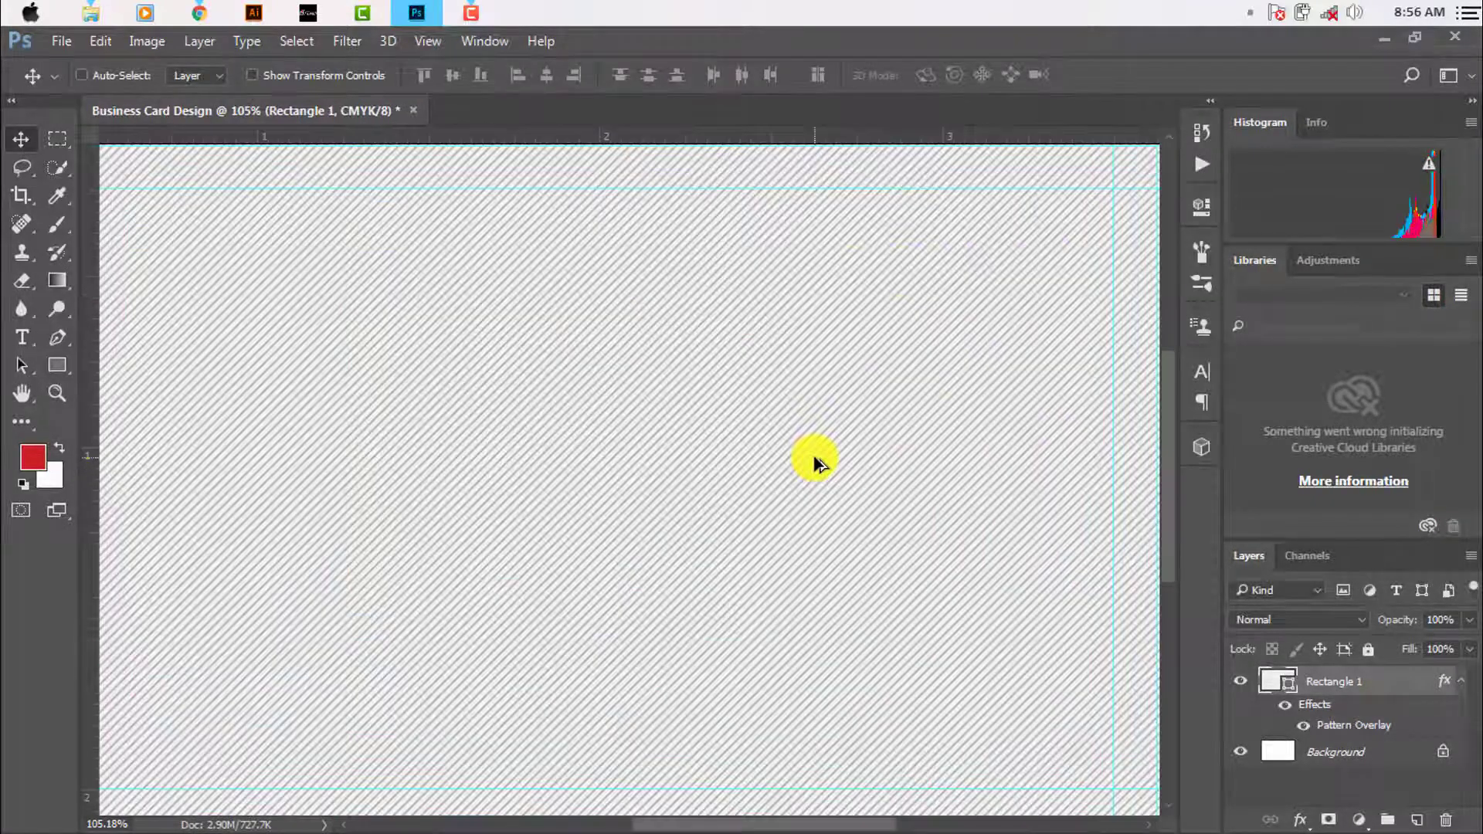
Add a new layer and select a narrow vertical strip near the card centre
scroll(815, 460, down, 3)
click(1416, 819)
key(e)
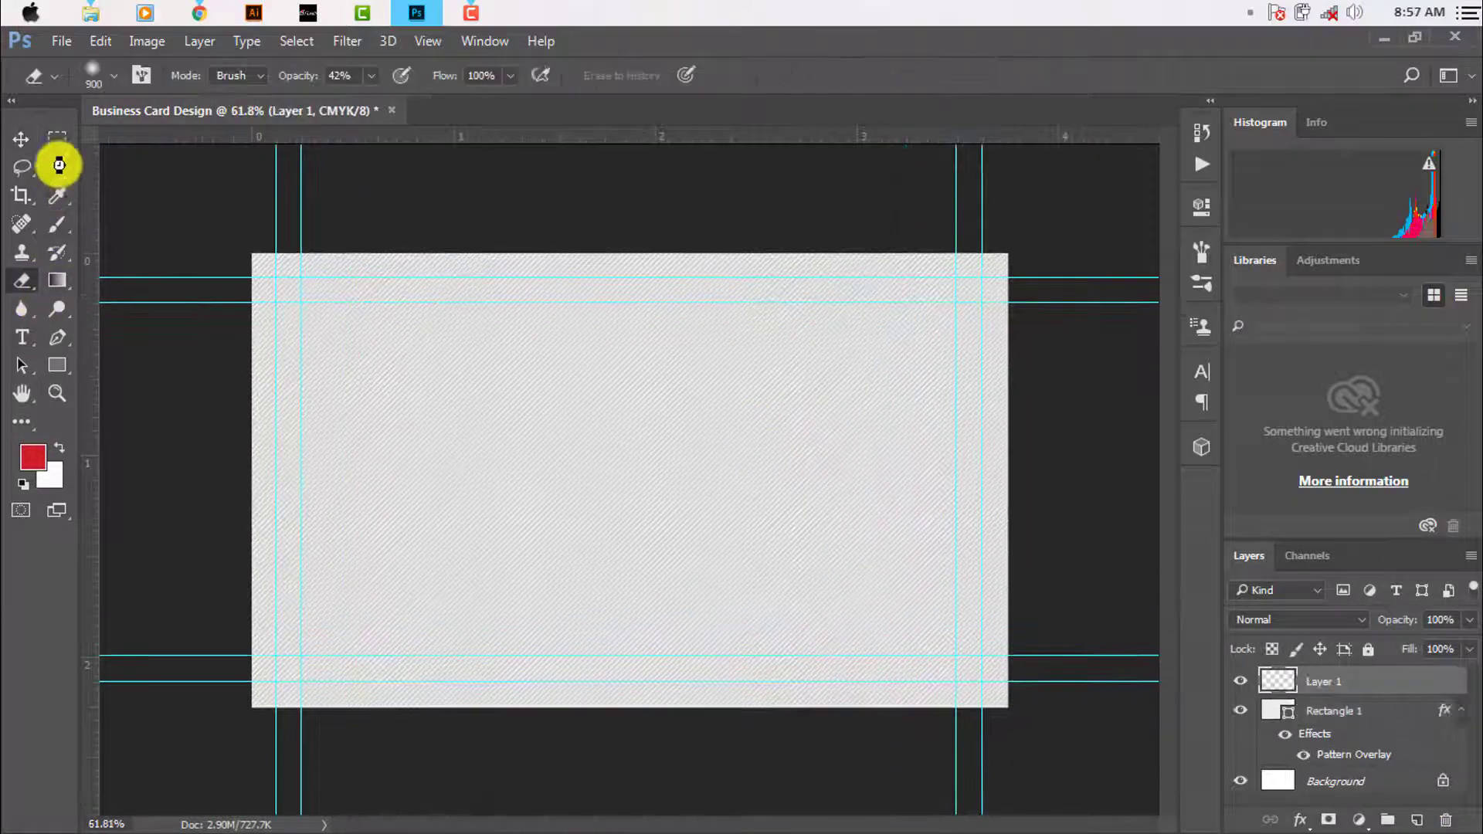
click(57, 138)
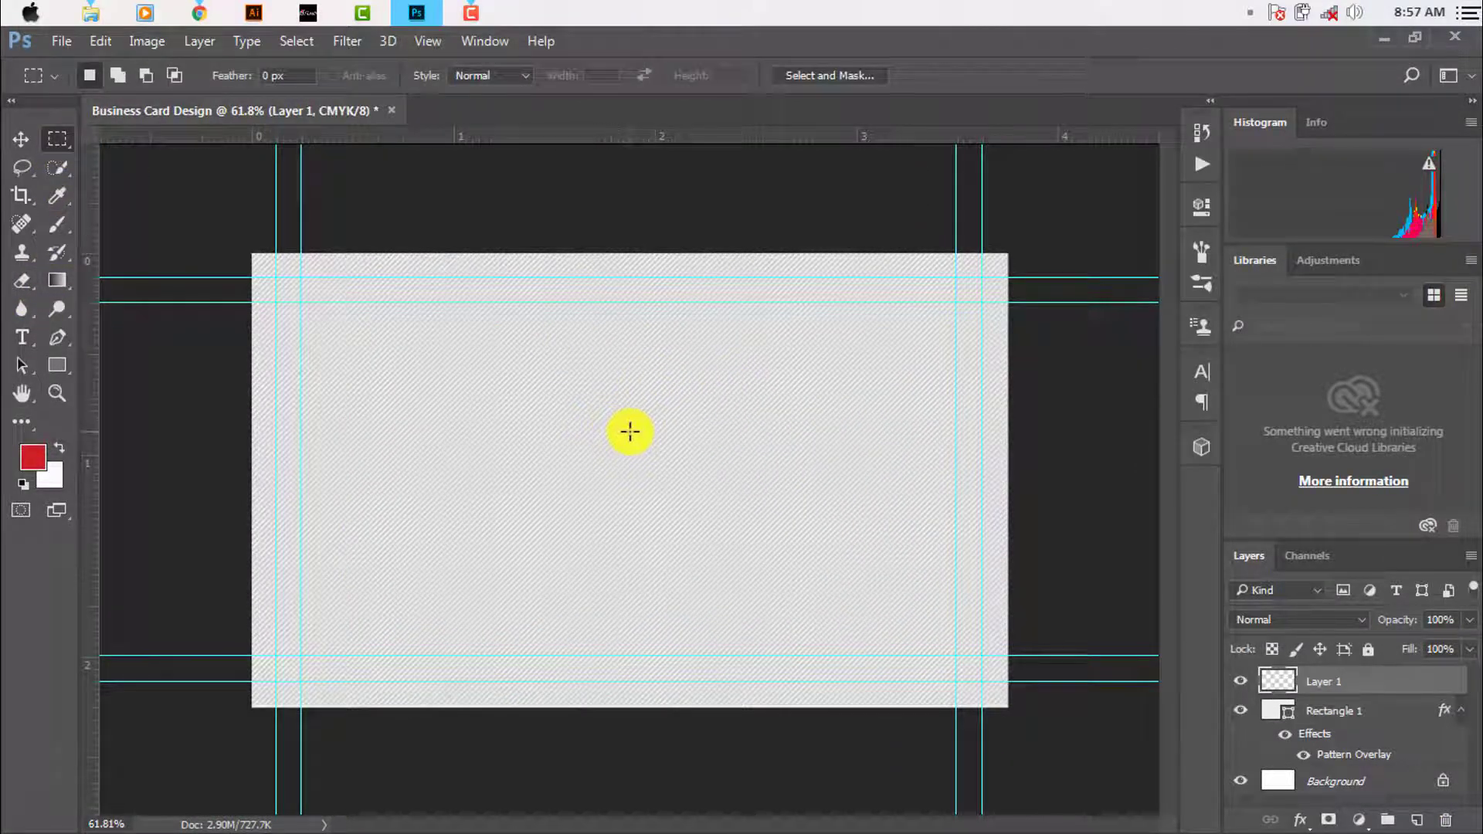
drag(618, 426, 635, 563)
alt+scroll(581, 526, up, 3)
scroll(572, 463, down, 1)
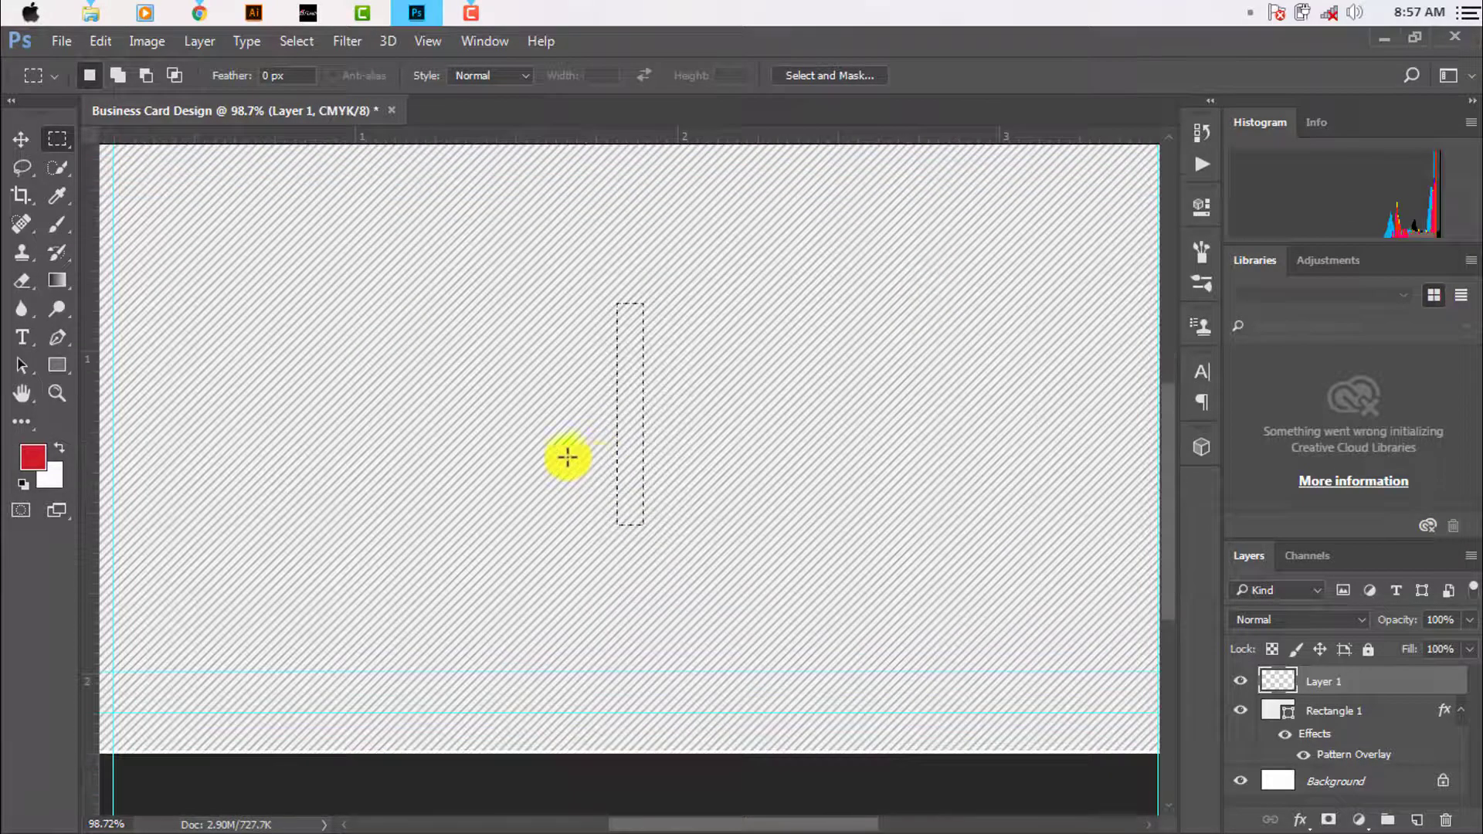
Choose a soft round brush with dark grey #303030 foreground colour
right_click(55, 227)
click(113, 224)
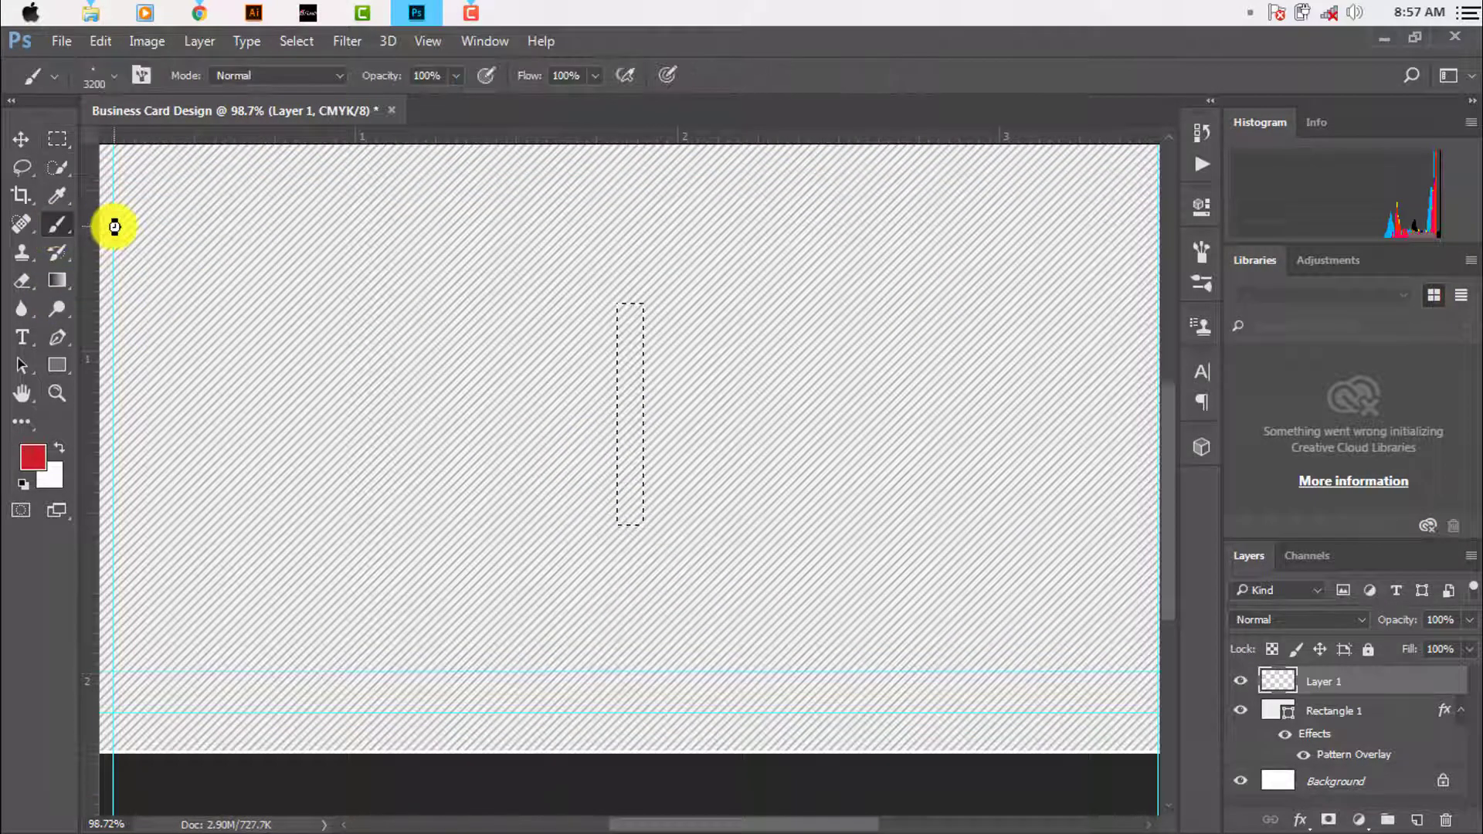
click(114, 75)
click(46, 249)
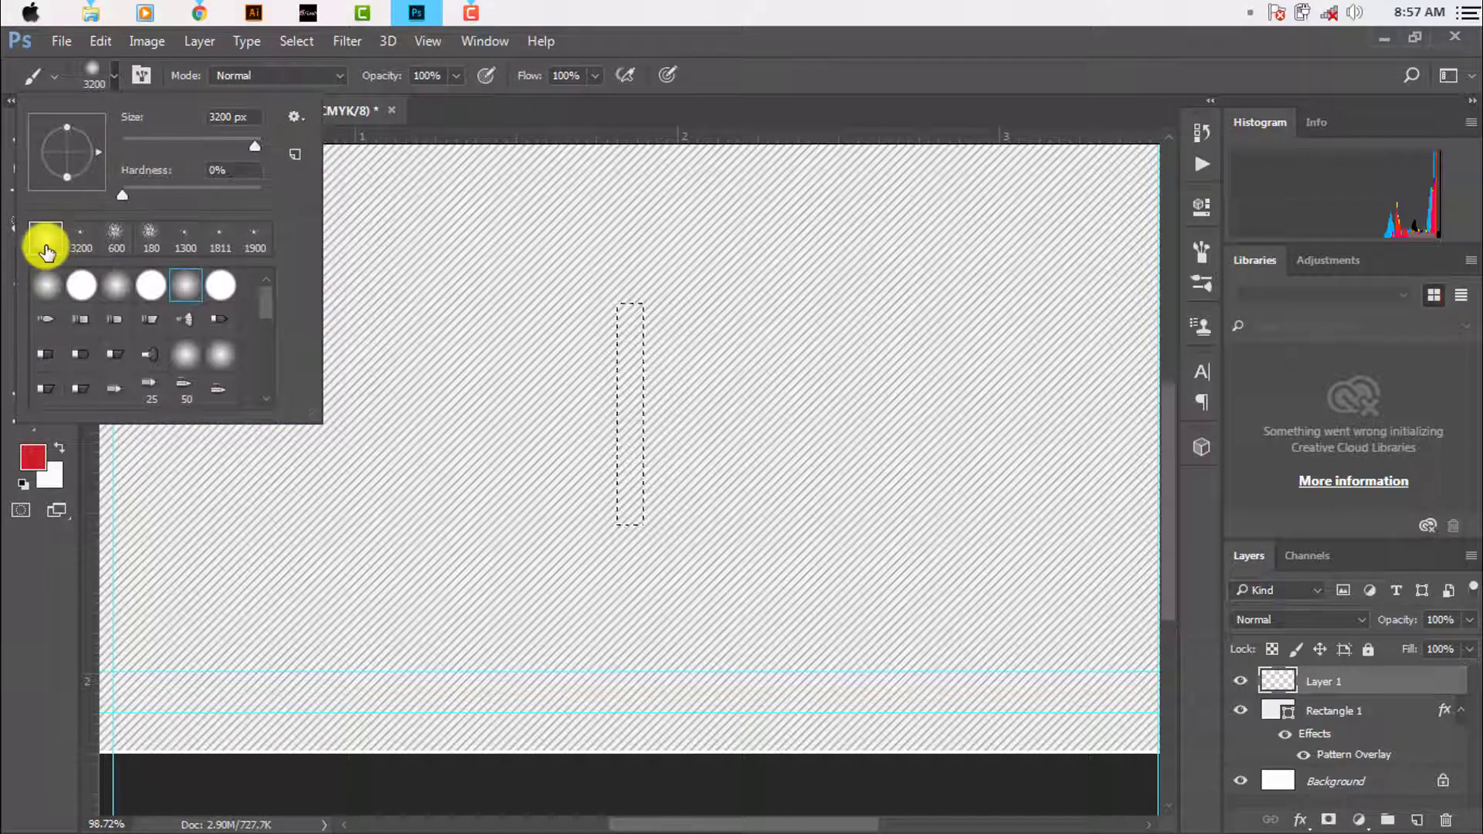
click(35, 460)
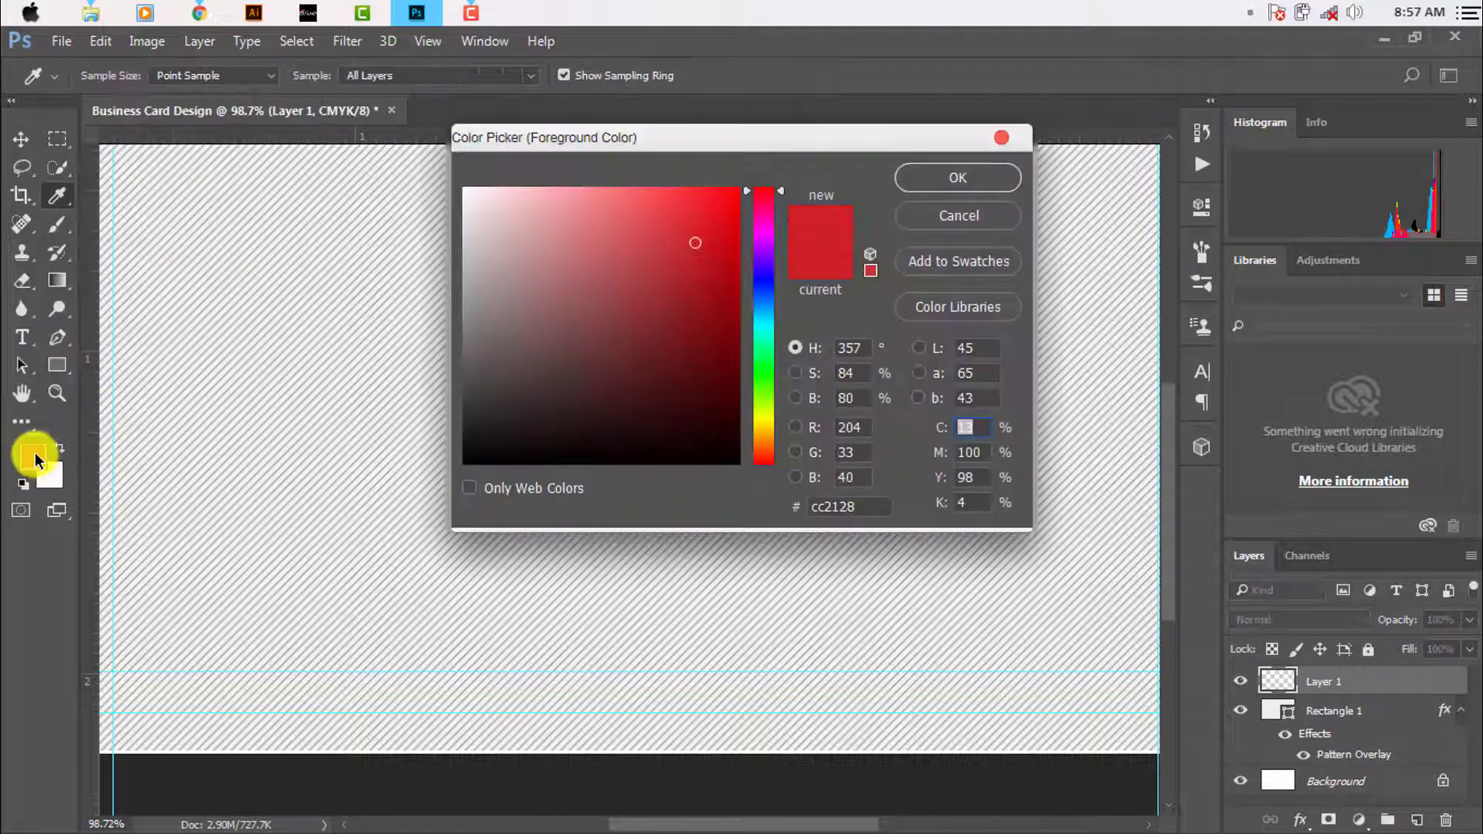
drag(463, 372, 396, 409)
click(985, 179)
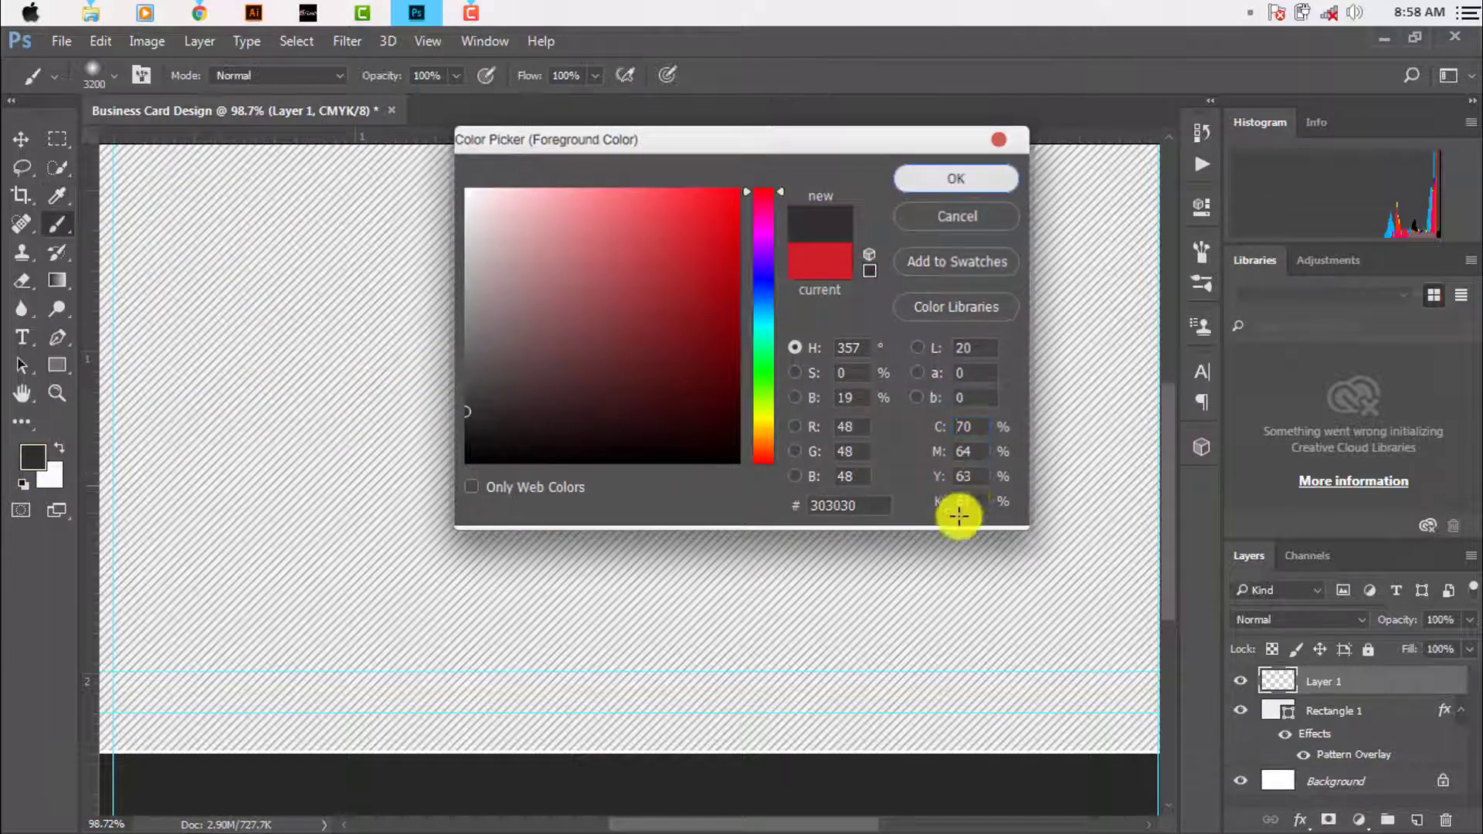
Shrink the brush and paint a dark shadow down the strip's left edge
right_click(583, 328)
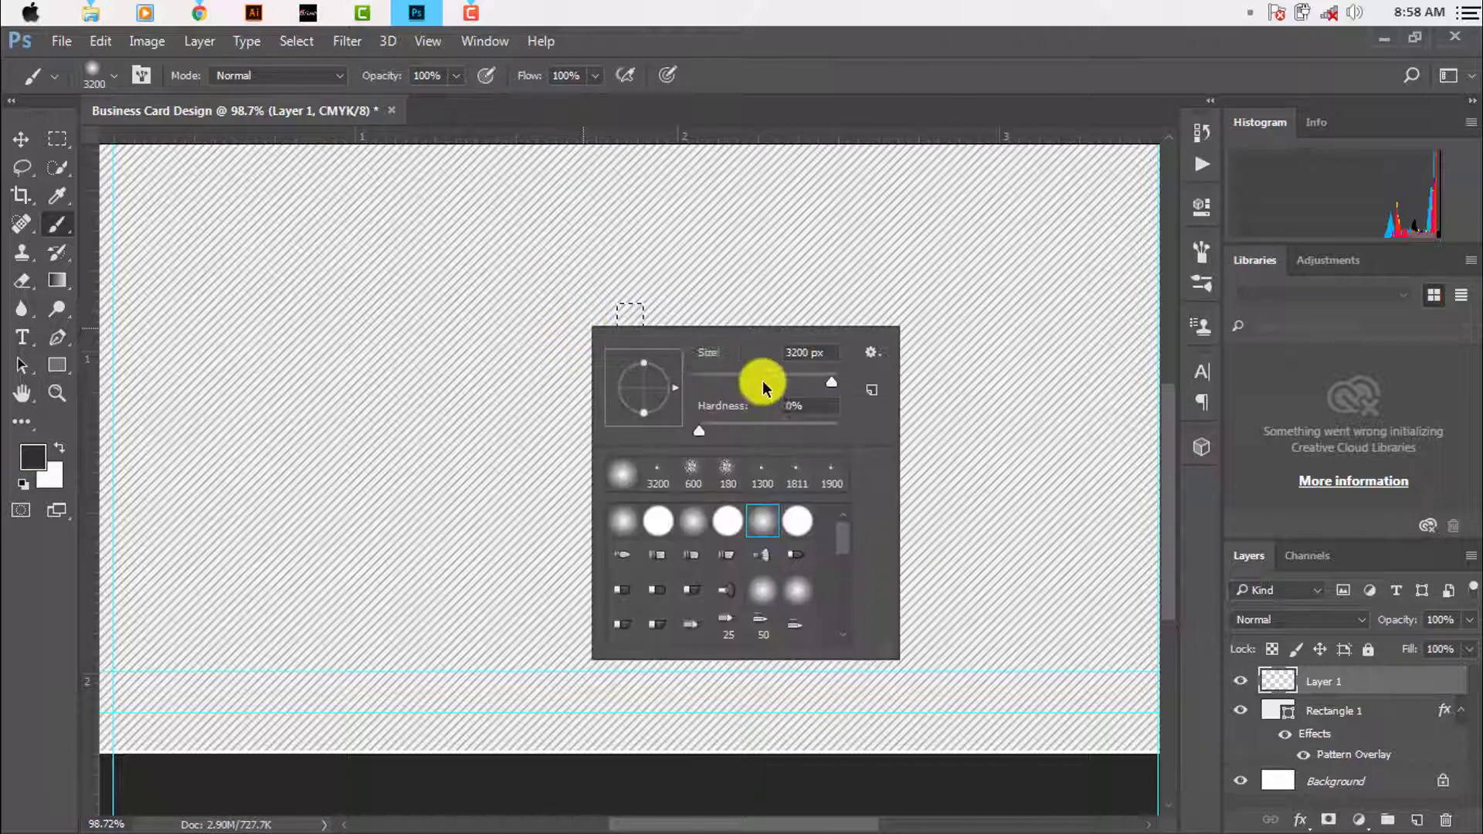
drag(763, 382, 750, 382)
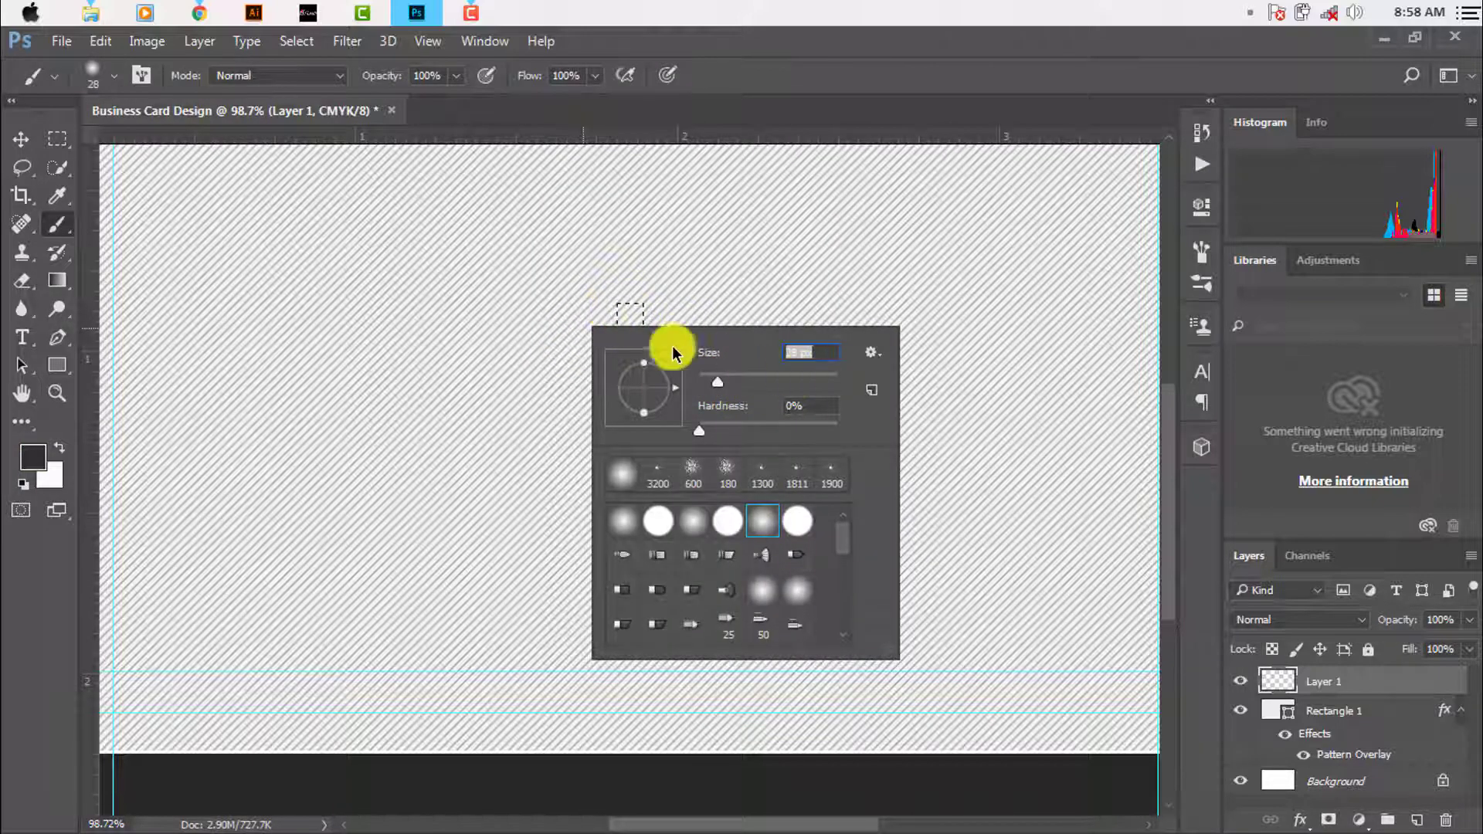
key(ctrl+plus)
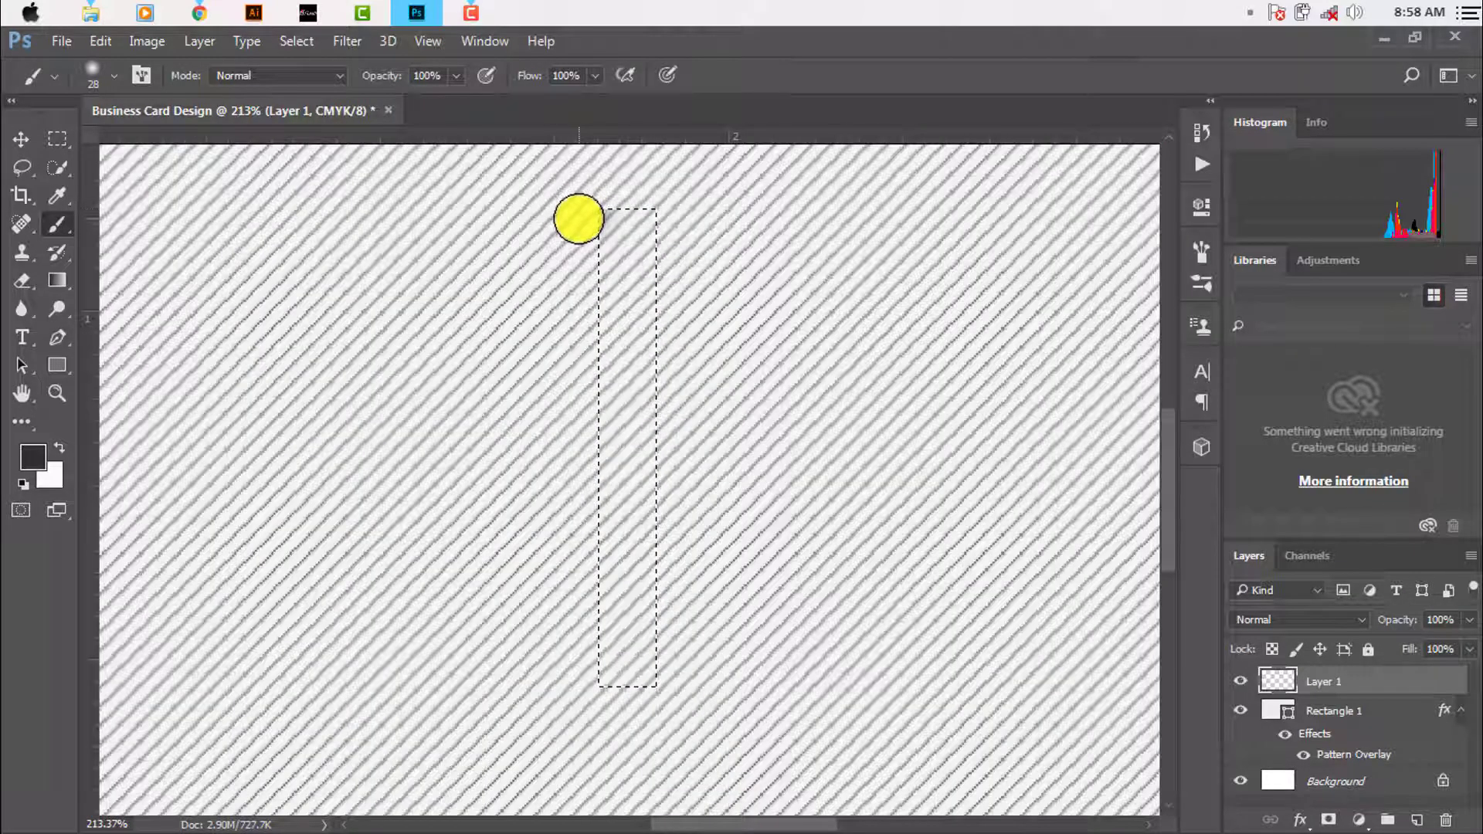
drag(578, 219, 581, 644)
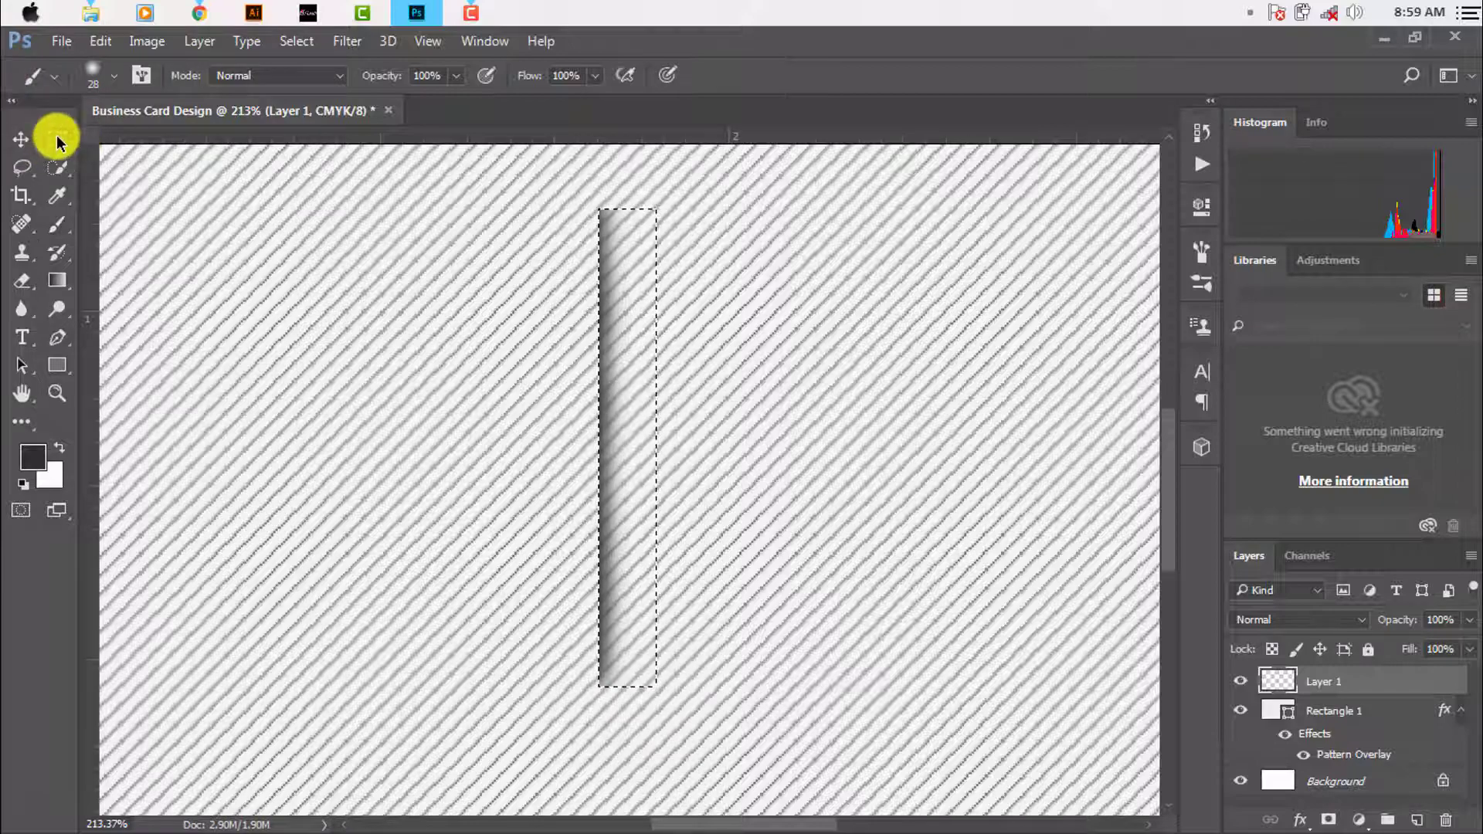
click(58, 135)
Move the shadow line right and up, and rotate it into a slight diagonal
scroll(530, 569, down, 3)
scroll(688, 629, down, 3)
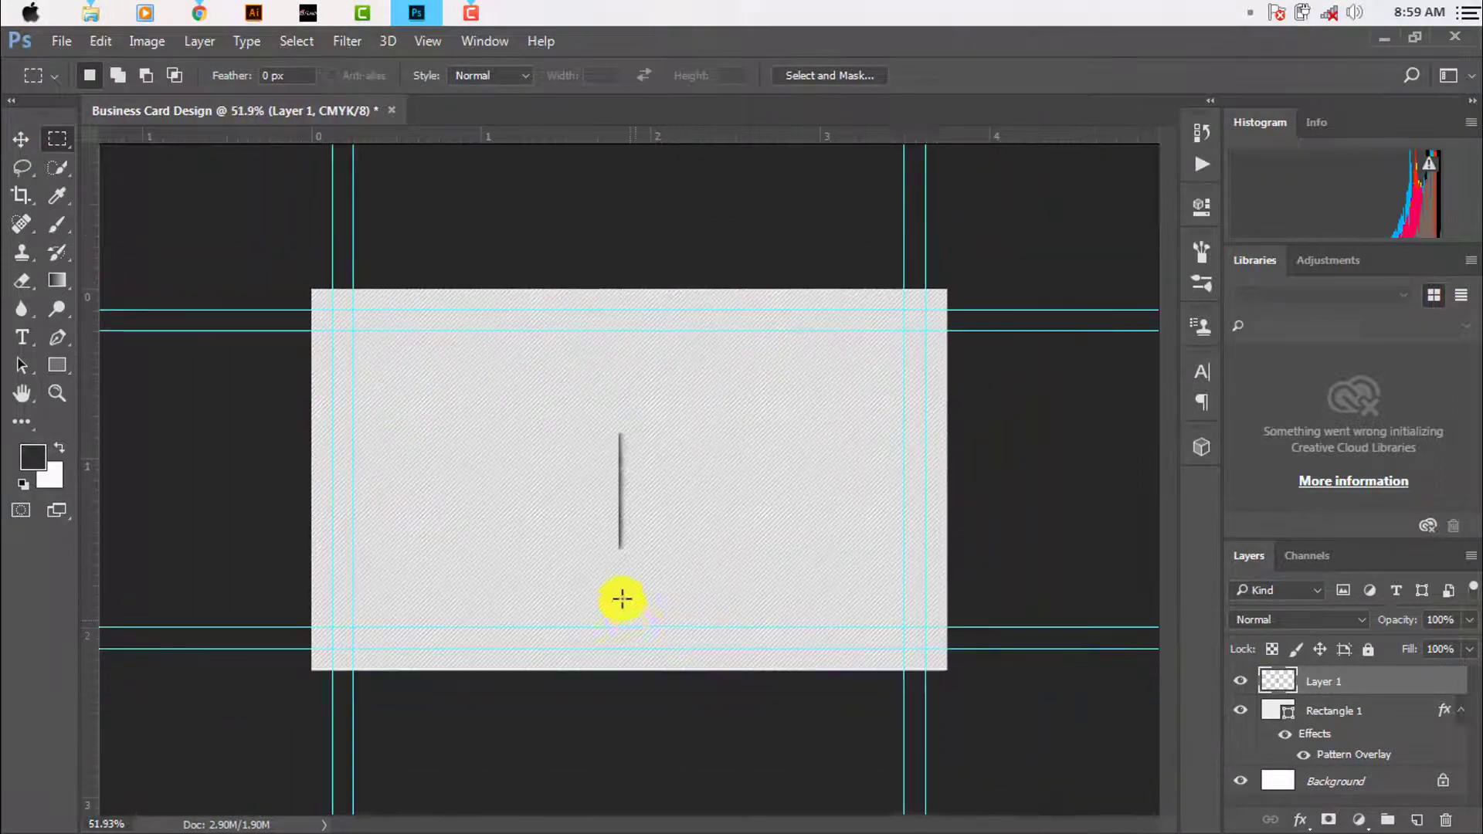
scroll(629, 579, up, 3)
scroll(639, 563, up, 2)
scroll(640, 562, down, 2)
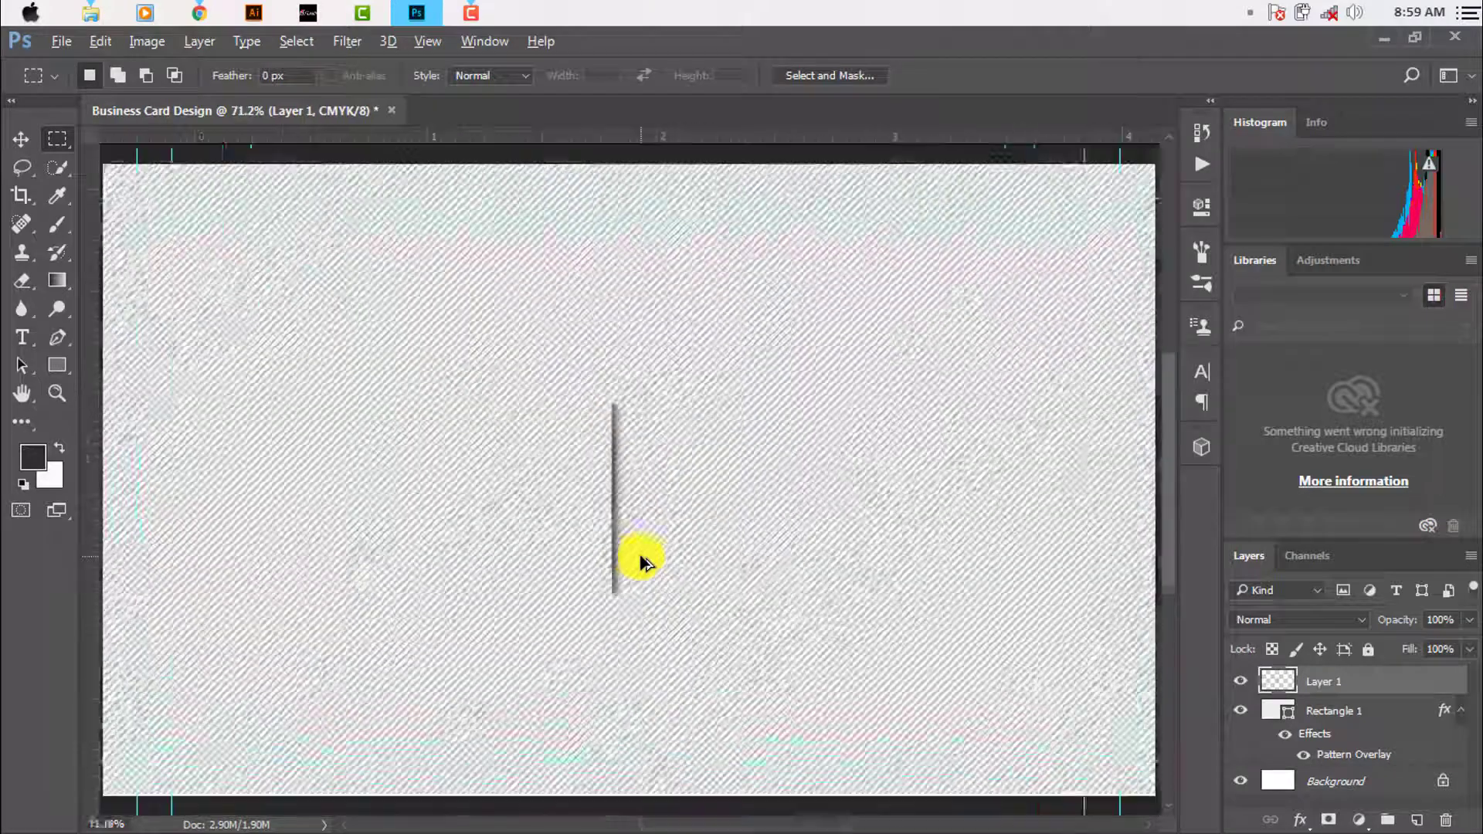
scroll(639, 562, down, 3)
click(21, 139)
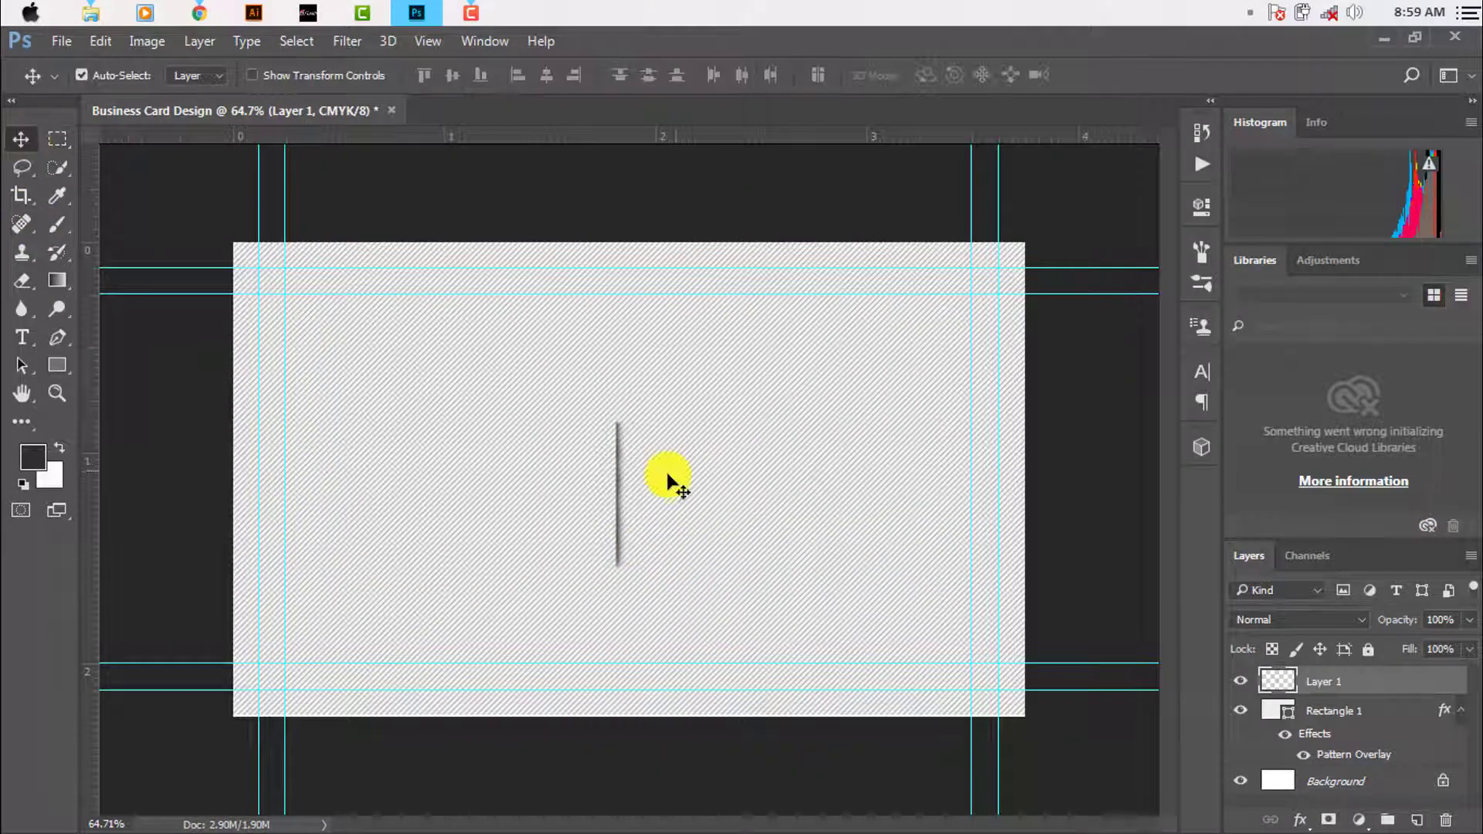
drag(618, 506, 705, 464)
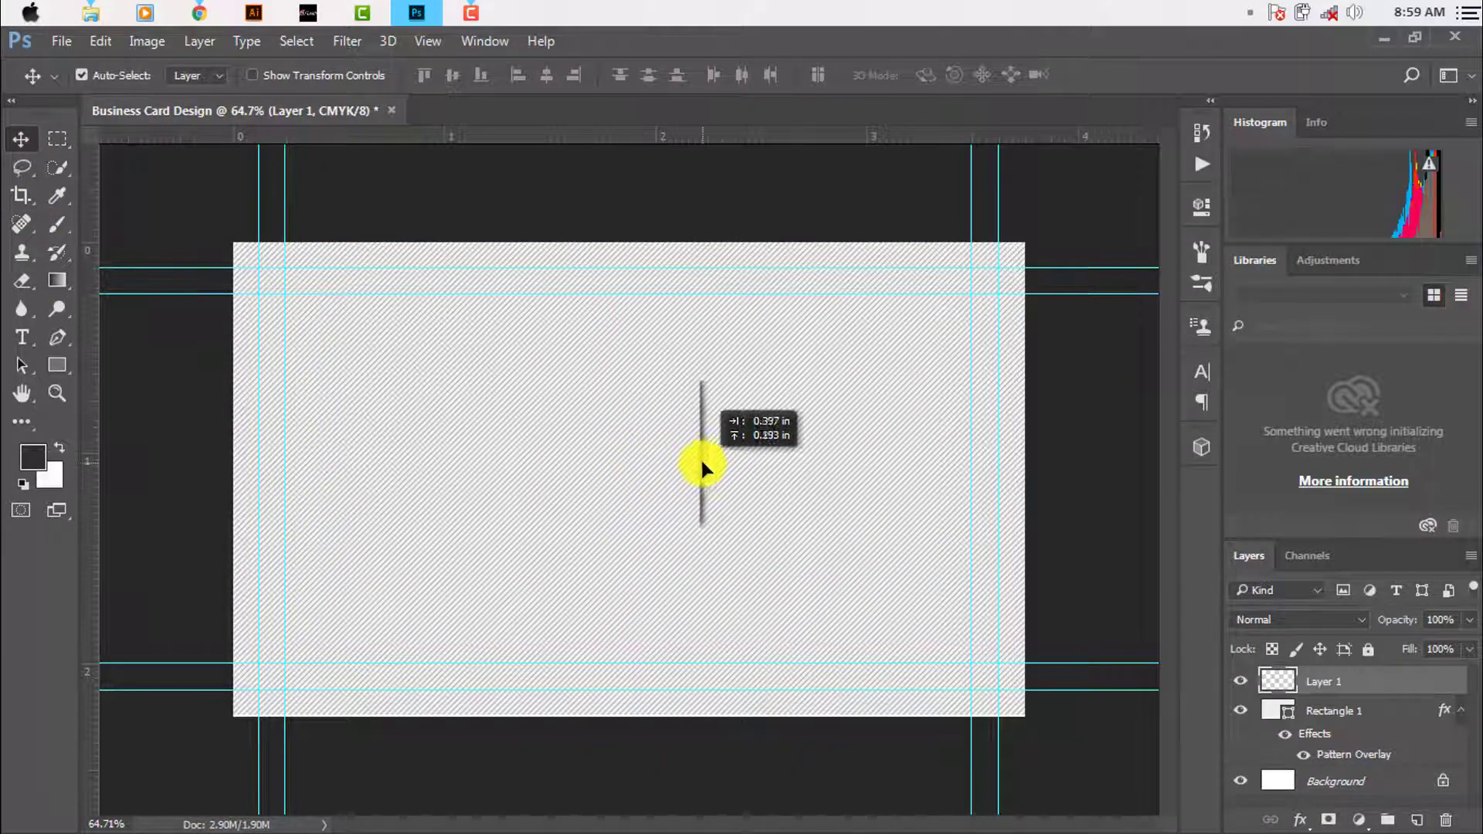
key(ctrl+t)
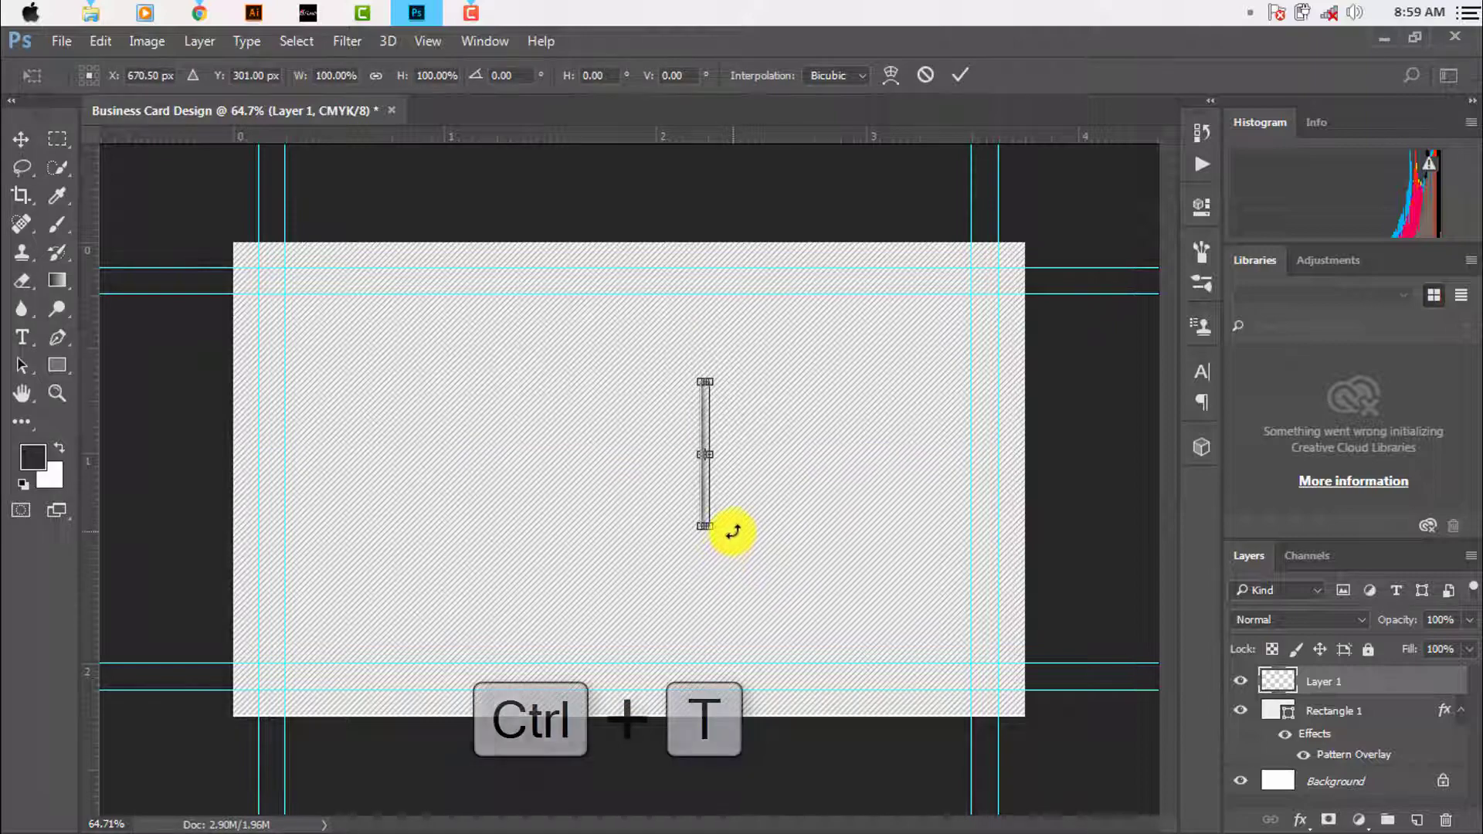
drag(728, 529, 751, 510)
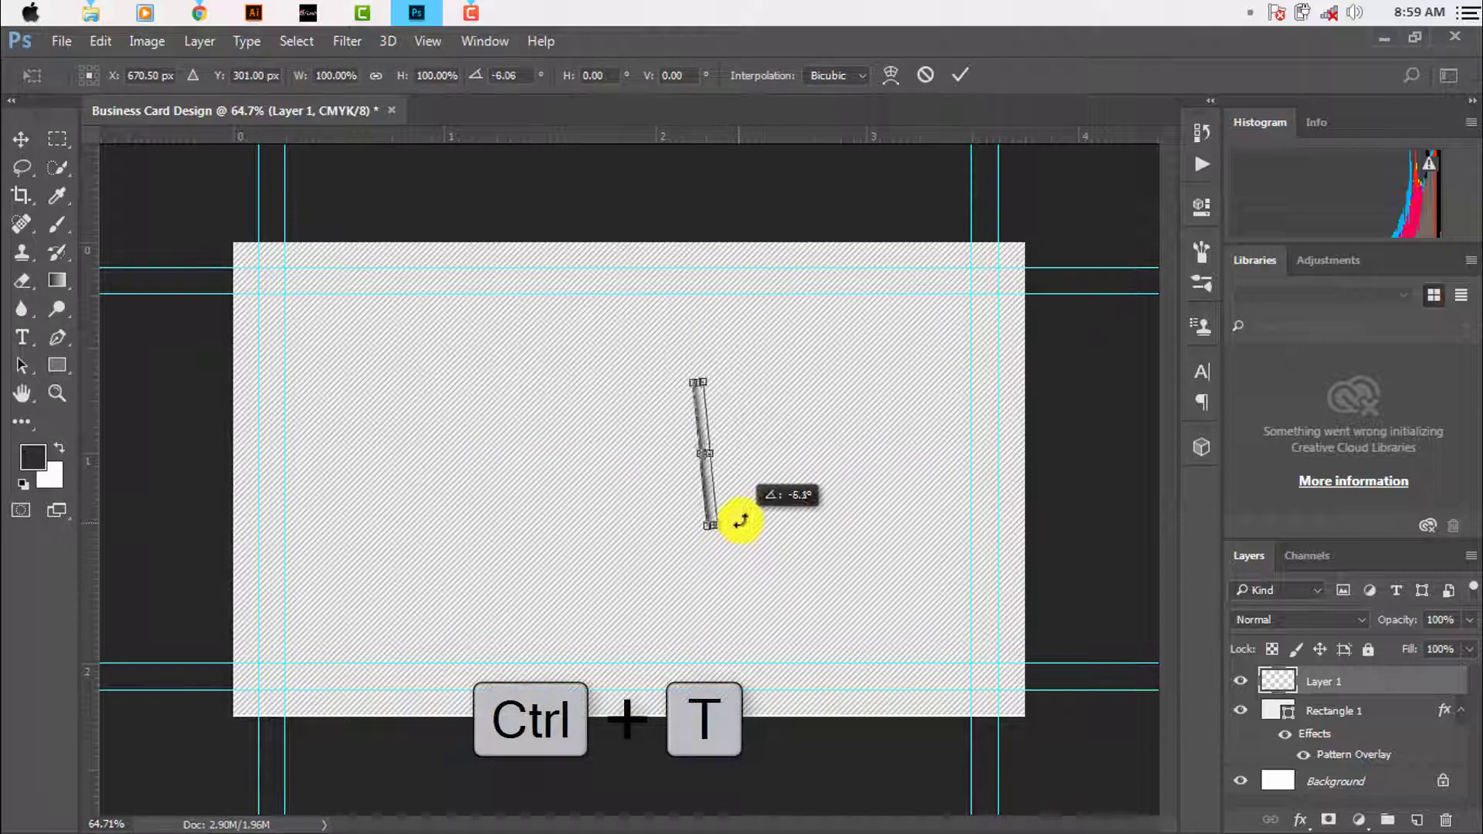
click(960, 75)
Nudge the diagonal line lower and shorten it slightly at both ends
scroll(730, 509, up, 3)
scroll(913, 523, down, 3)
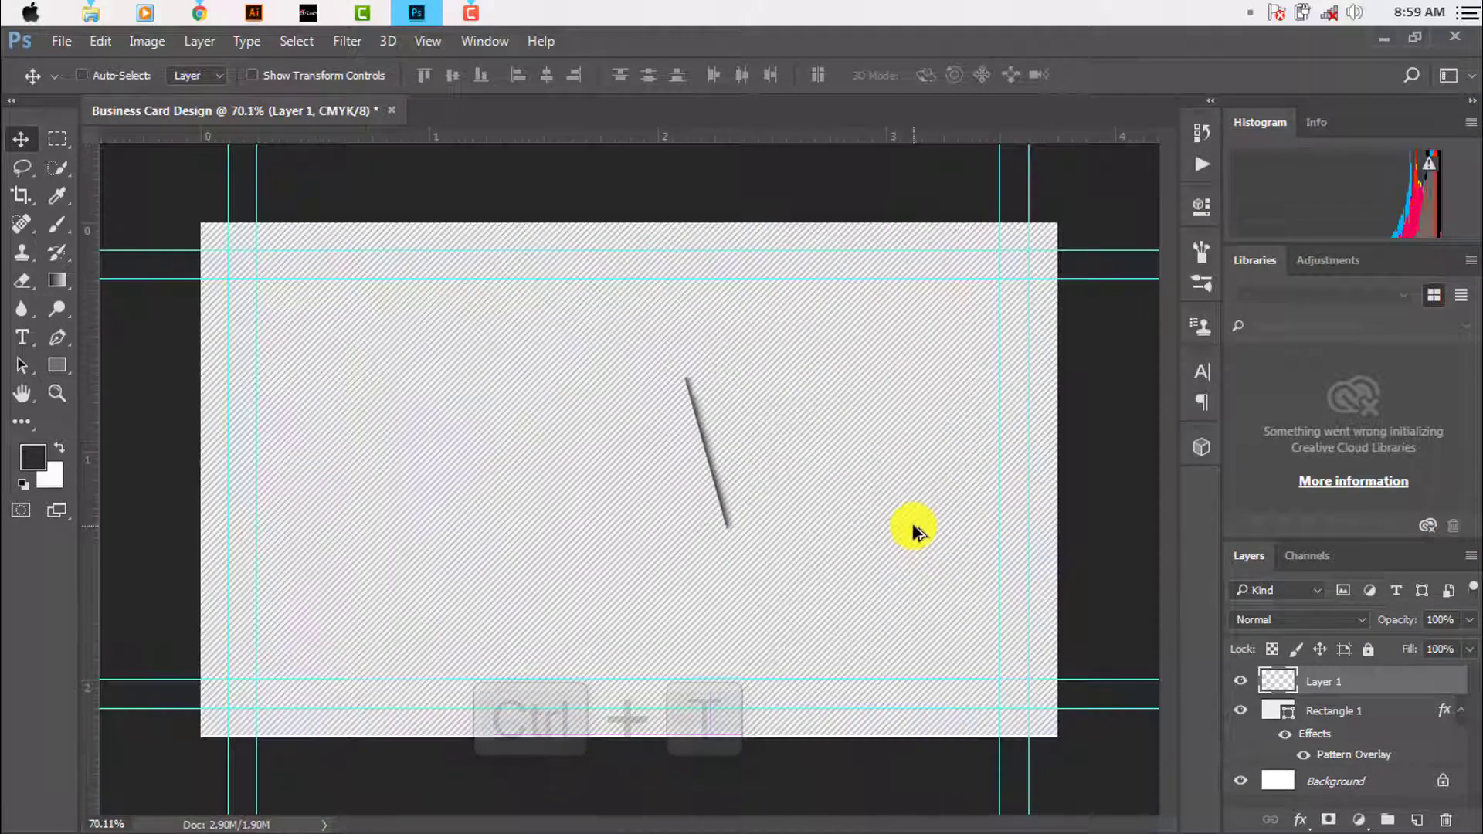
drag(715, 472, 717, 496)
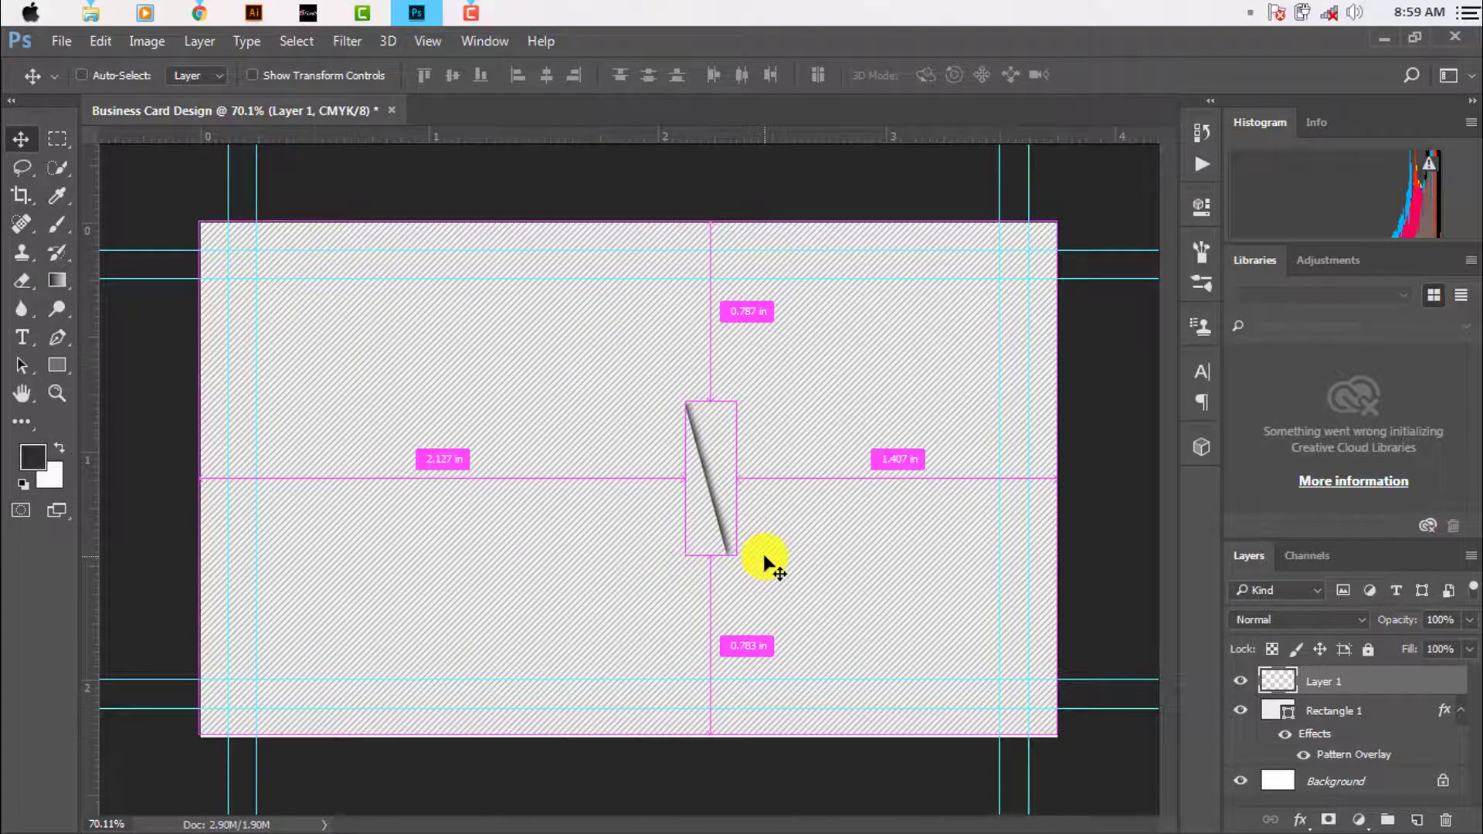
key(ctrl+t)
drag(711, 553, 715, 533)
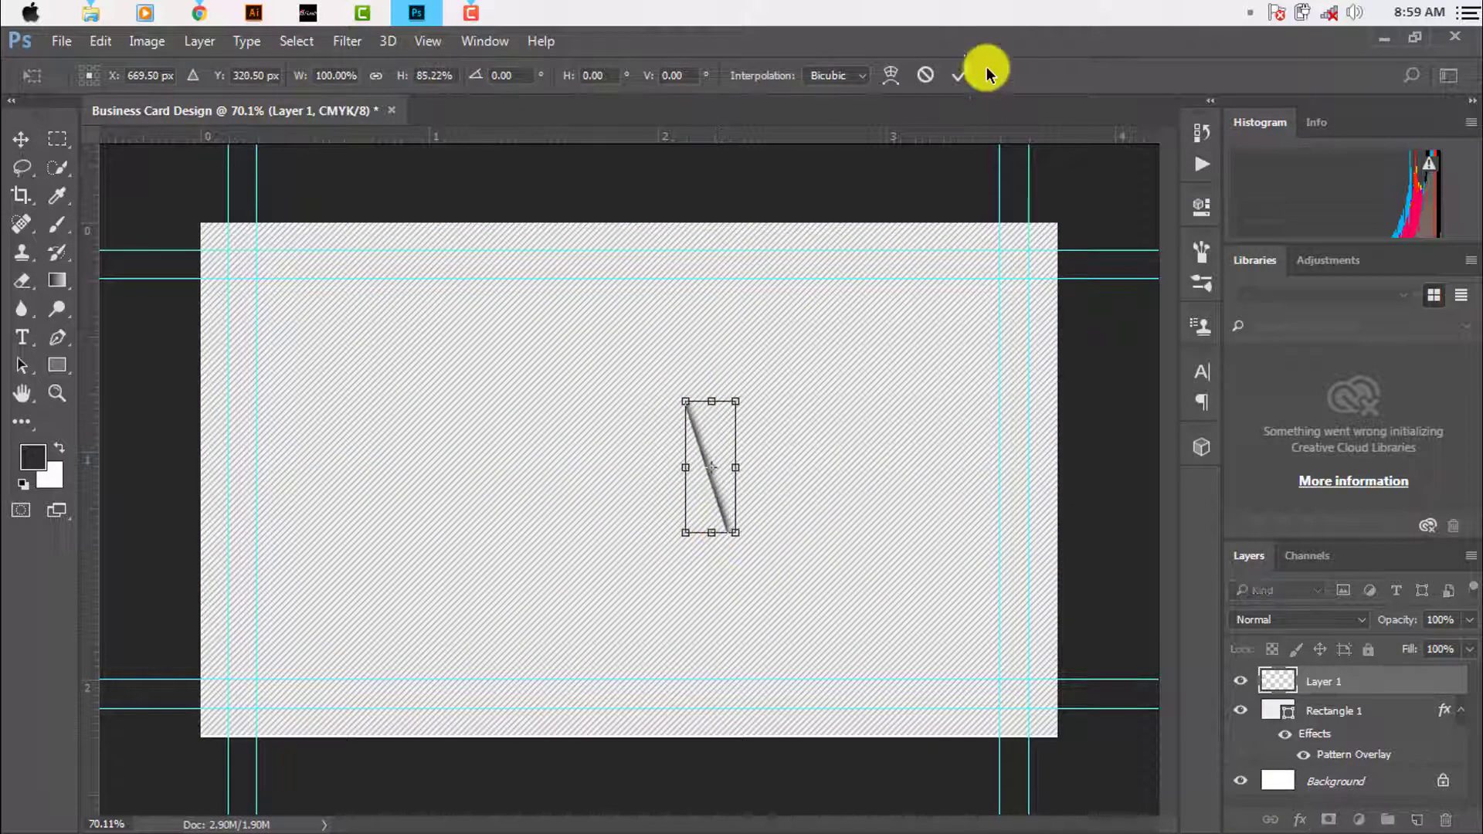
drag(710, 401, 710, 409)
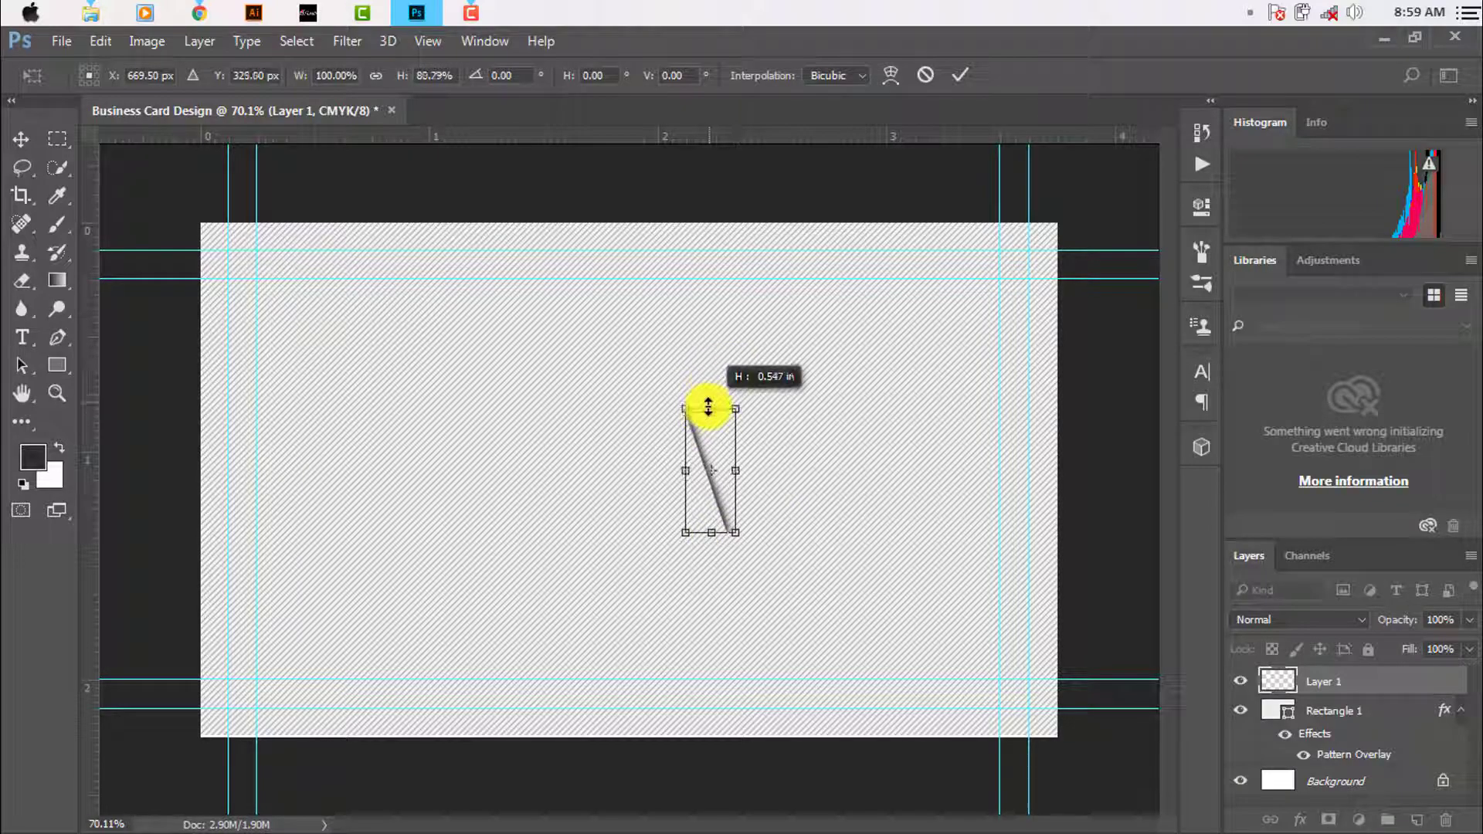
click(956, 76)
scroll(740, 481, up, 1)
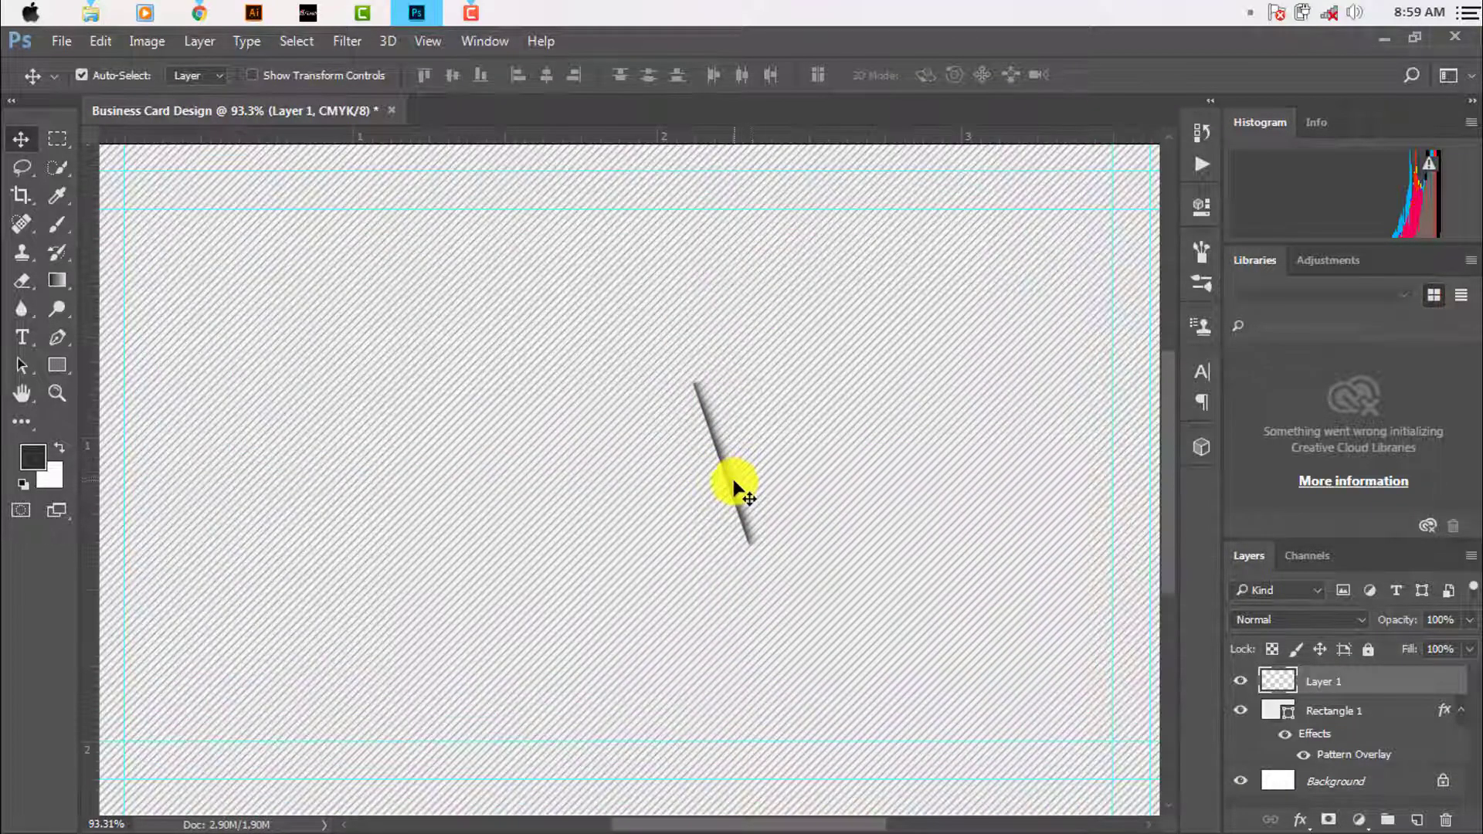
Duplicate the line upward, rotate the copy about 180°, and align both segments
mouse_move(734, 486)
mouse_down()
mouse_move(666, 310)
mouse_move(716, 292)
mouse_up()
key(ctrl+t)
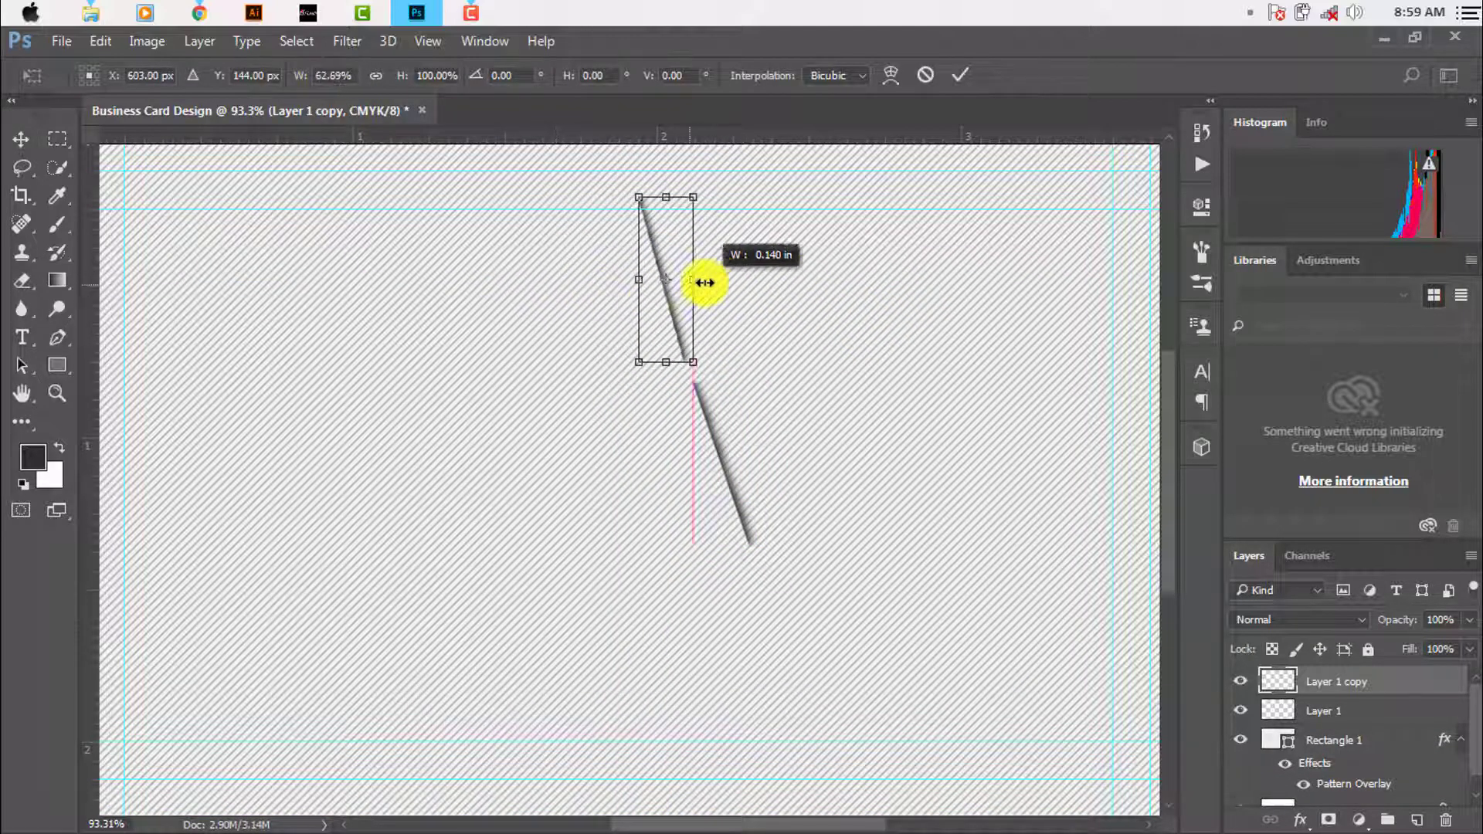
drag(754, 200, 580, 391)
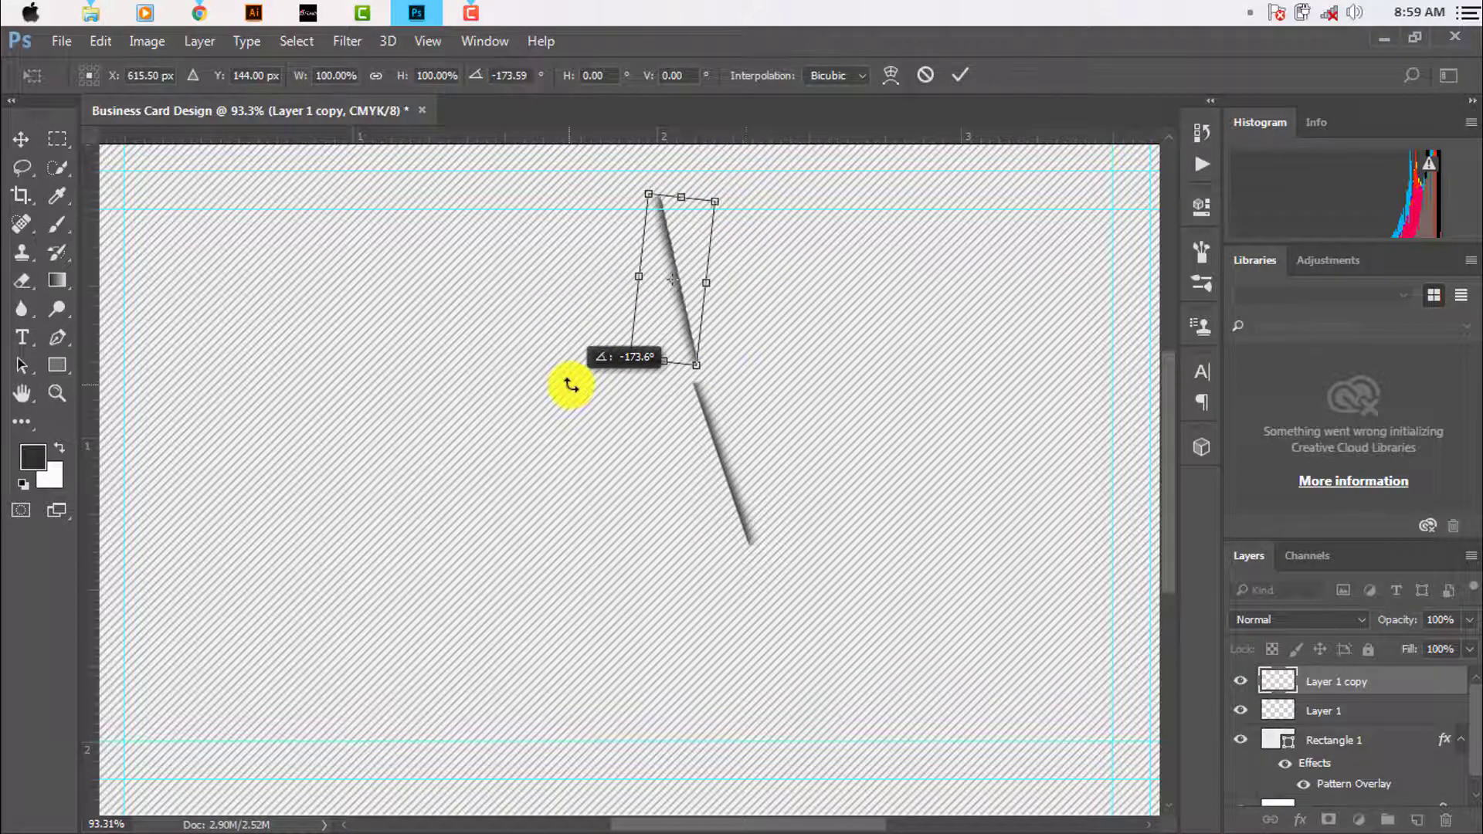
click(959, 75)
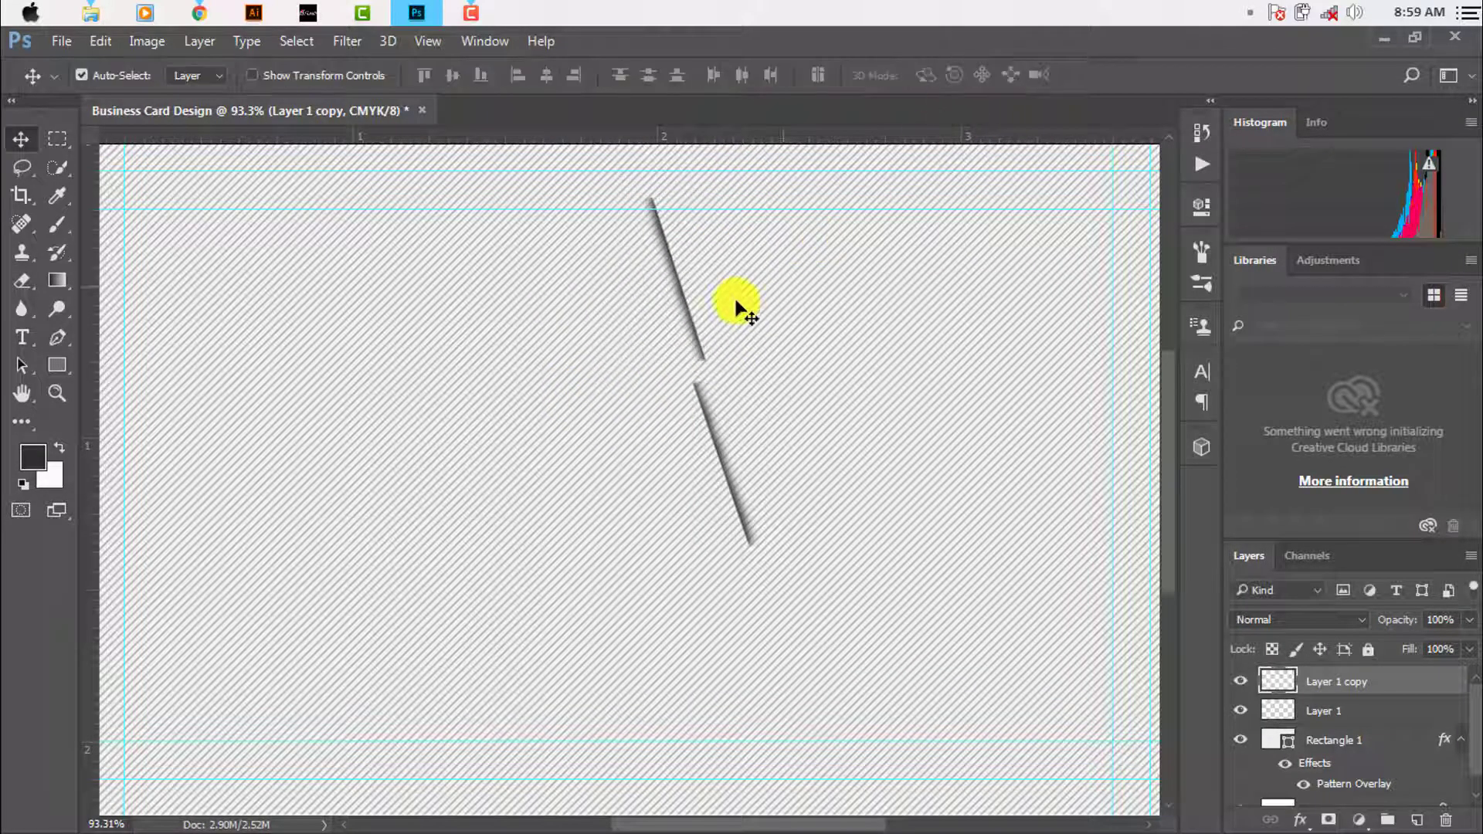
drag(676, 285, 665, 307)
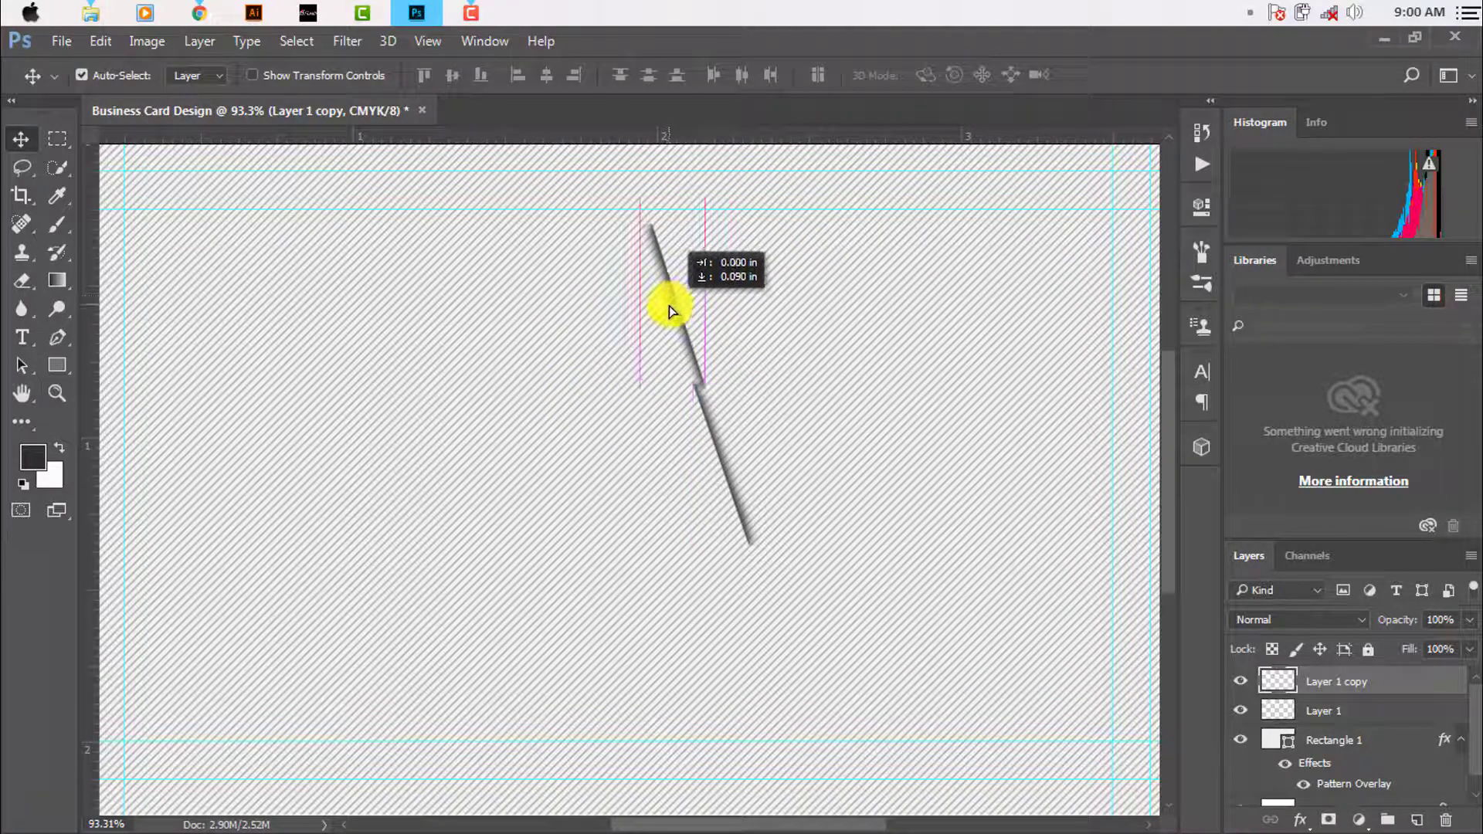
scroll(725, 475, up, 2)
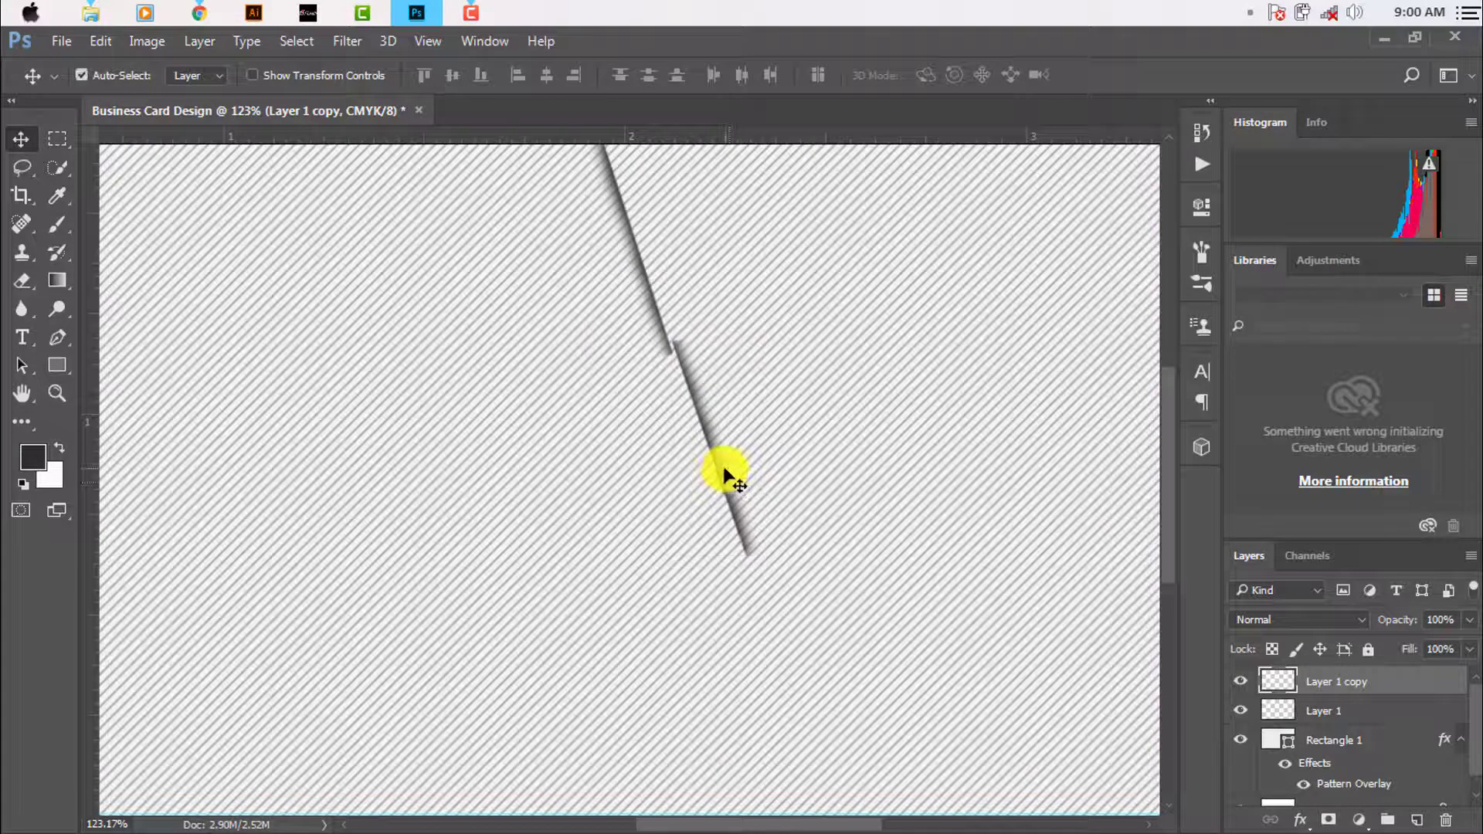
mouse_move(724, 477)
mouse_down()
mouse_move(727, 517)
mouse_move(711, 483)
mouse_up()
scroll(728, 504, up, 3)
scroll(711, 480, down, 2)
scroll(662, 316, down, 1)
scroll(664, 325, down, 1)
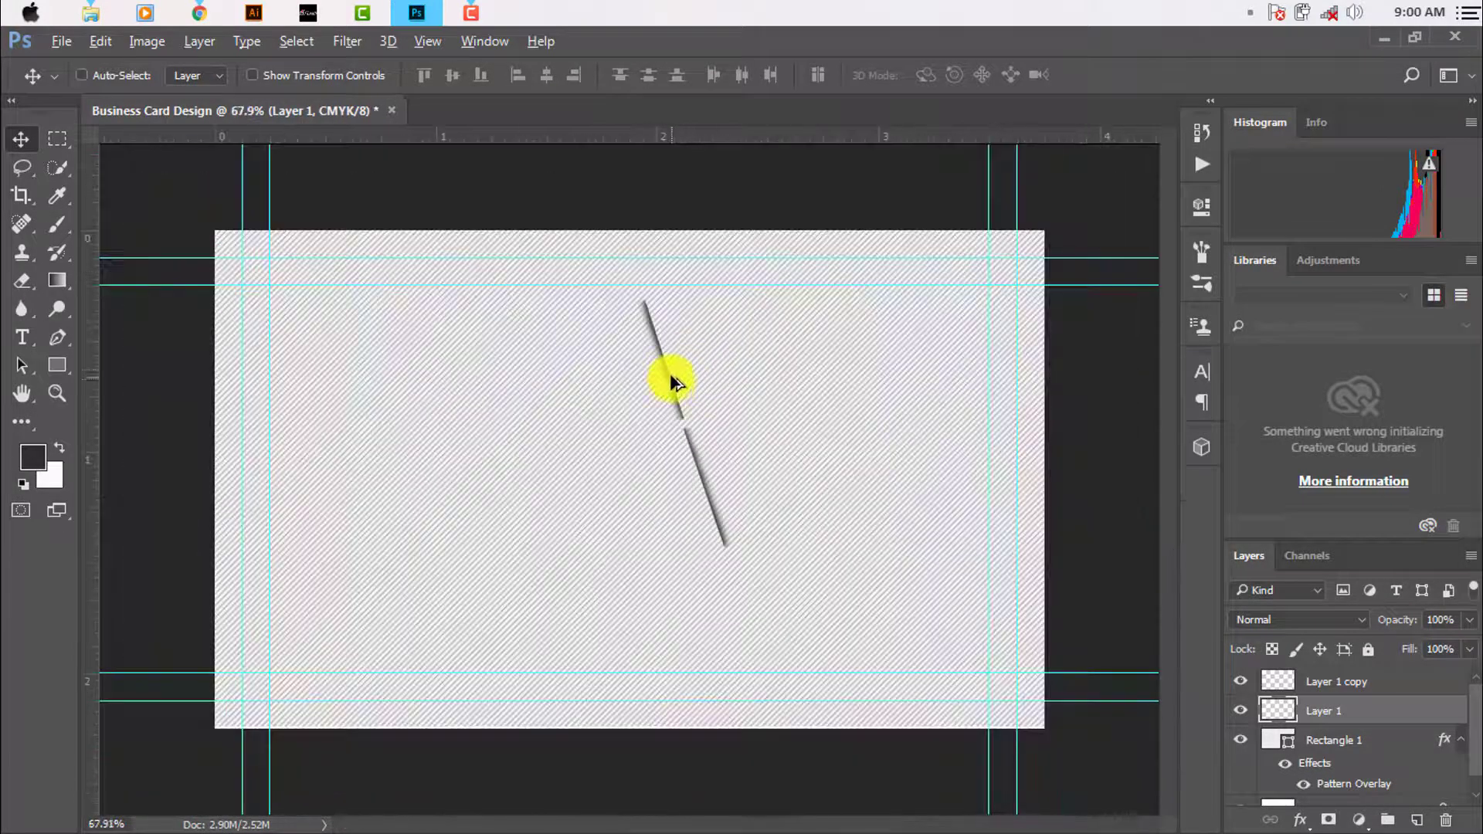
scroll(672, 336, up, 2)
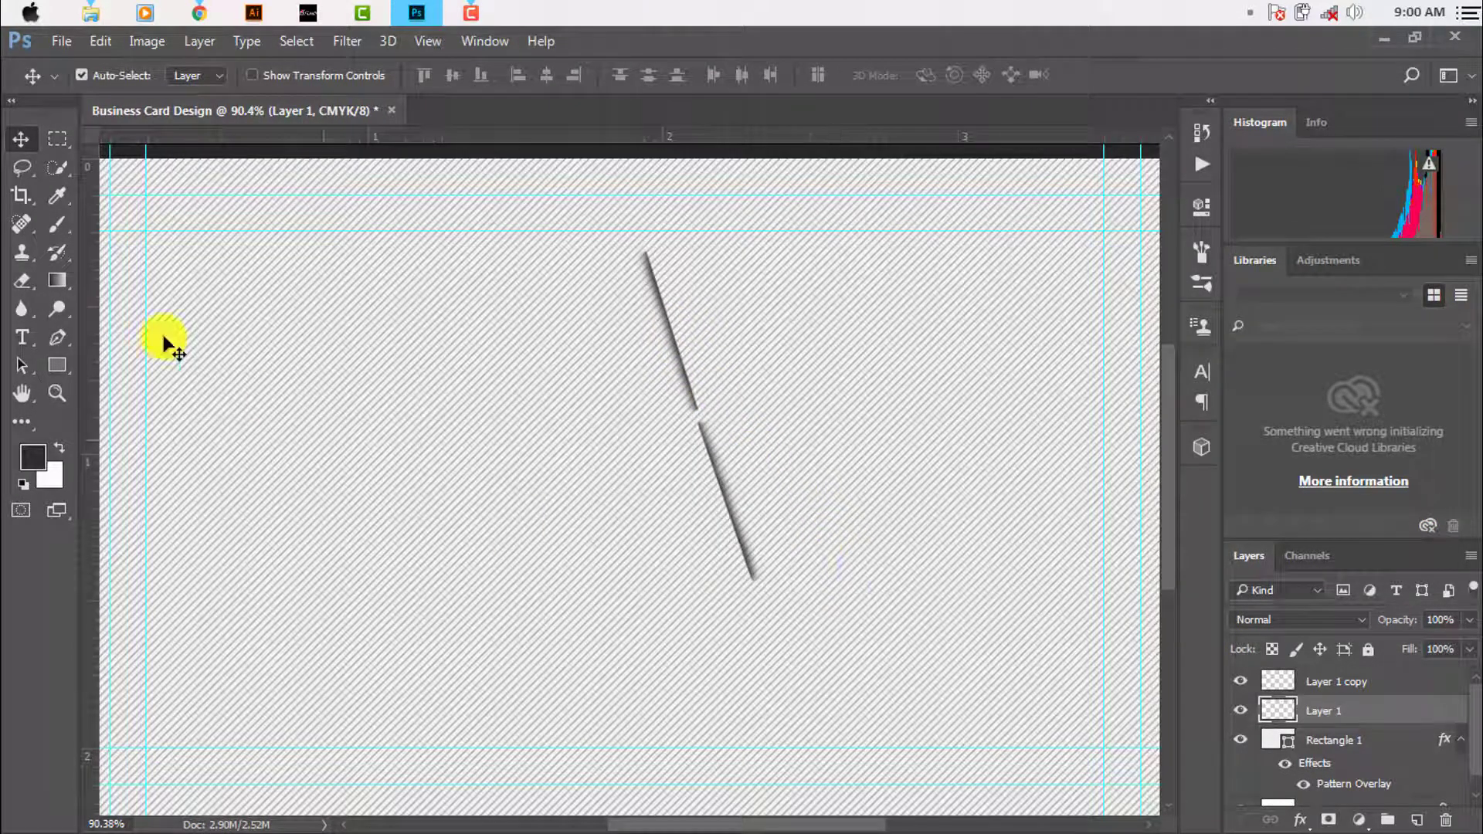
Draw a grey-blue rectangle from the lower line segment to the card's right edge
right_click(64, 365)
click(148, 365)
click(199, 75)
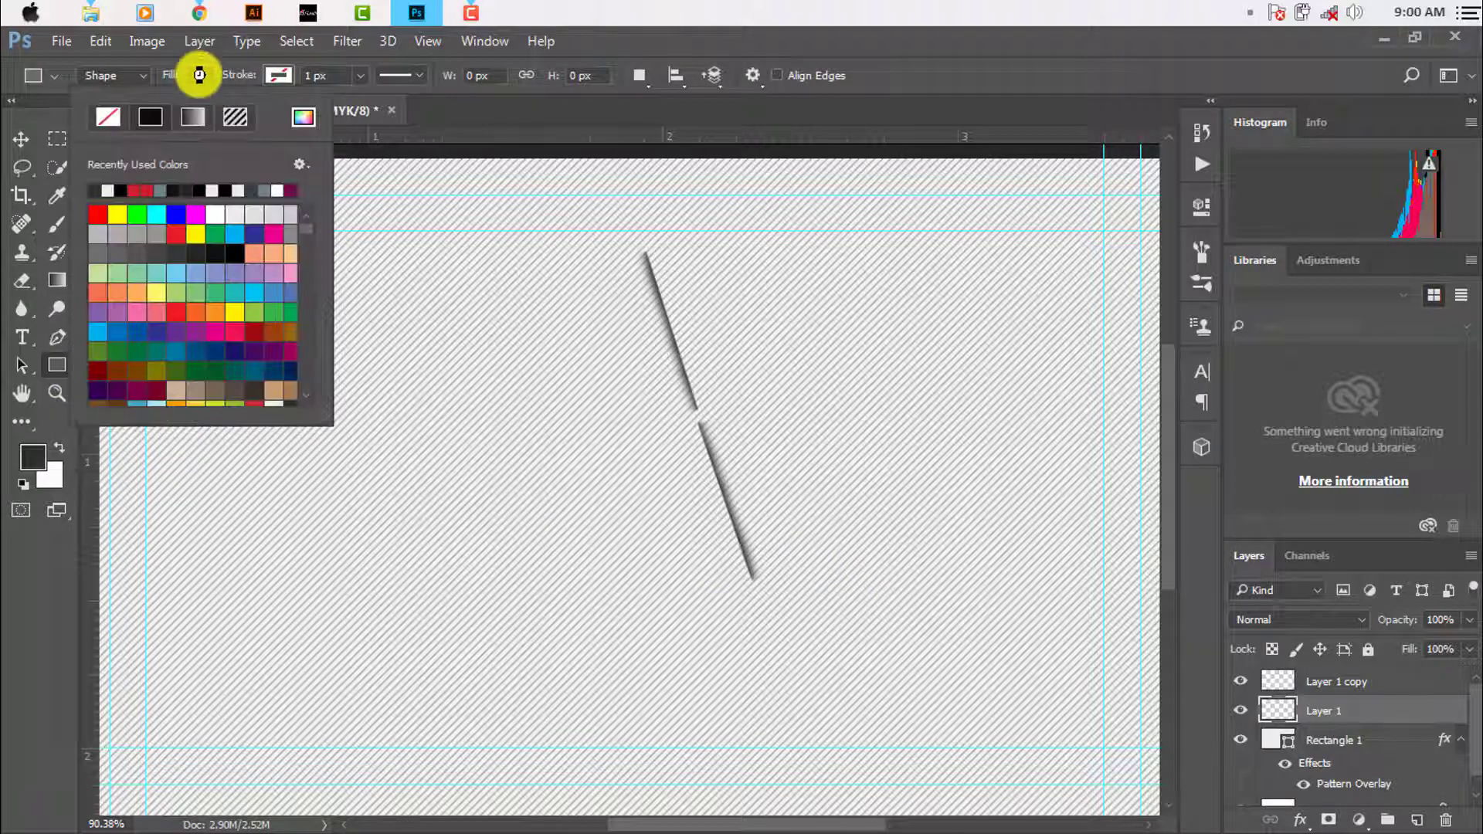
scroll(271, 371, down, 3)
scroll(201, 332, down, 2)
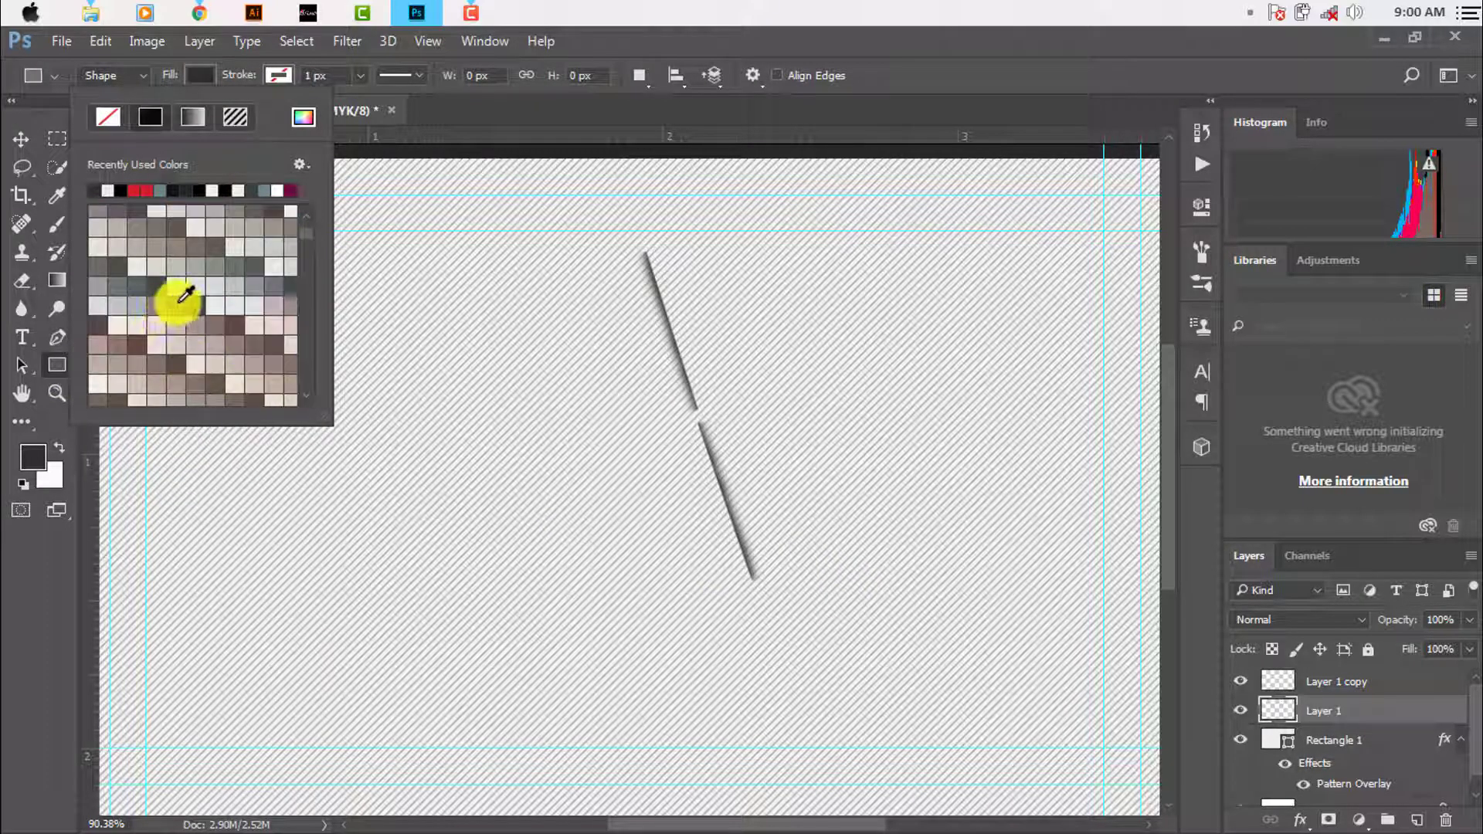
scroll(185, 295, down, 1)
scroll(189, 303, down, 1)
scroll(197, 324, down, 1)
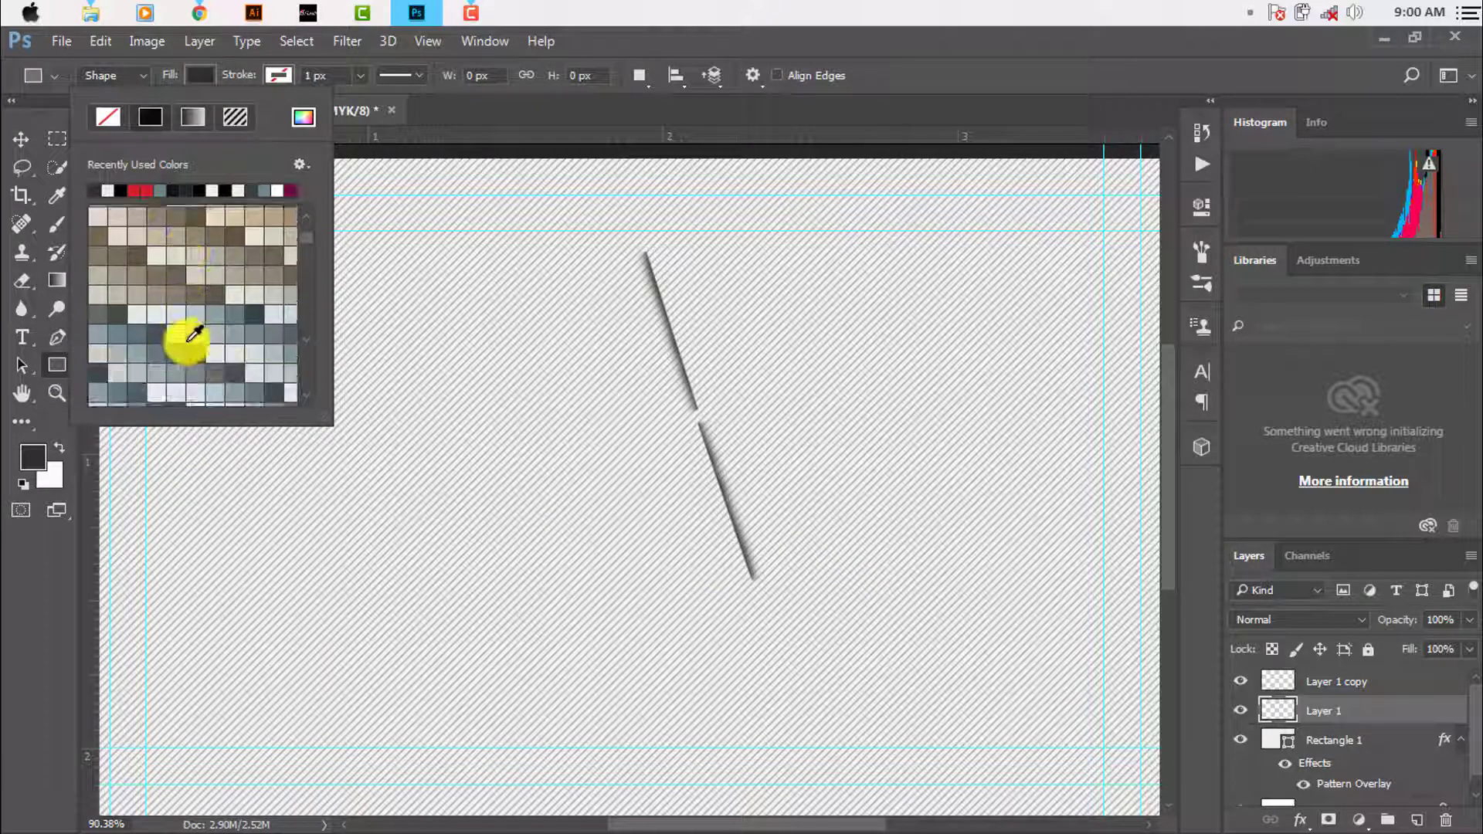
click(154, 330)
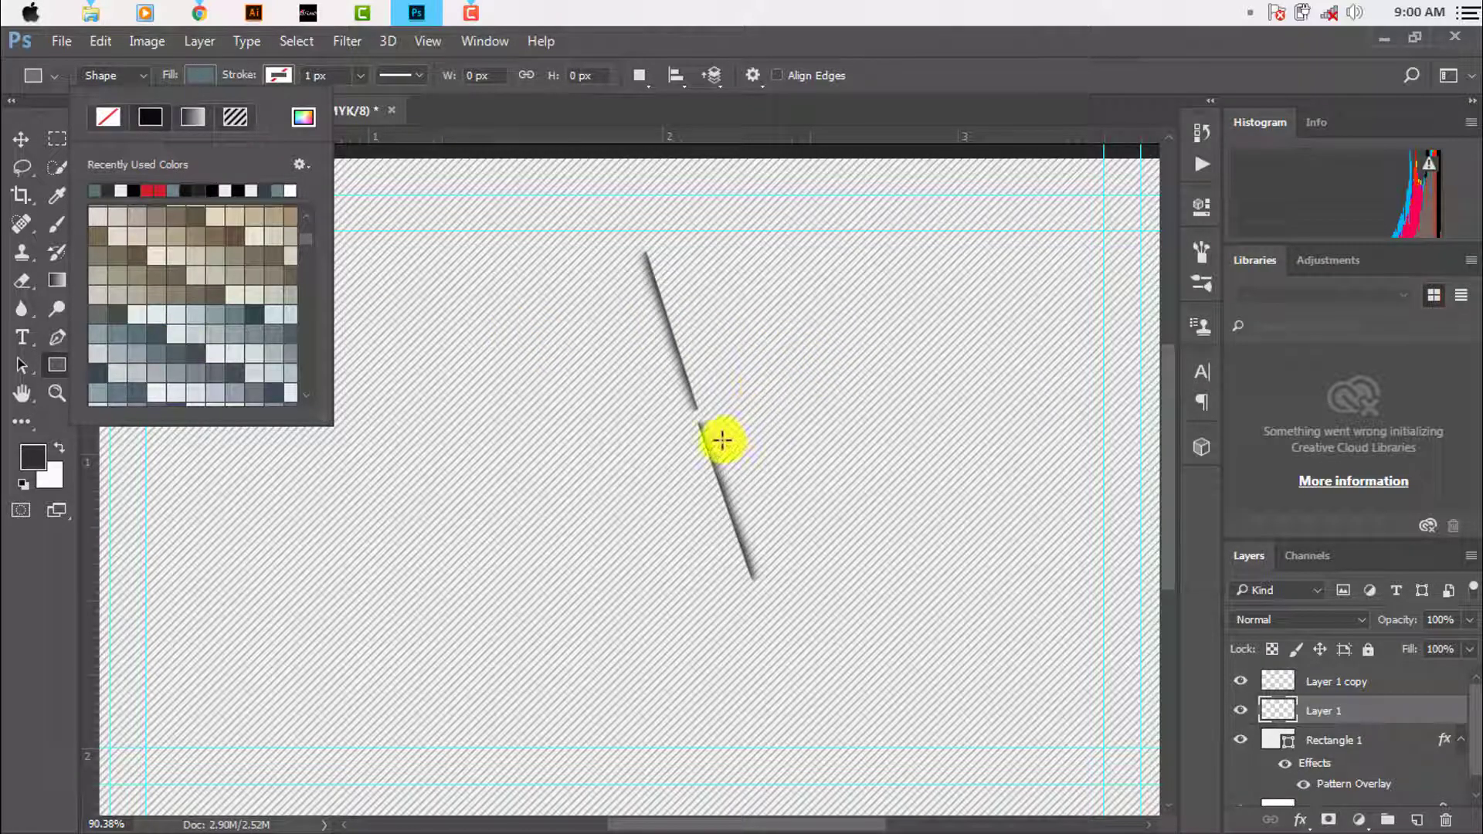
drag(722, 441, 1212, 527)
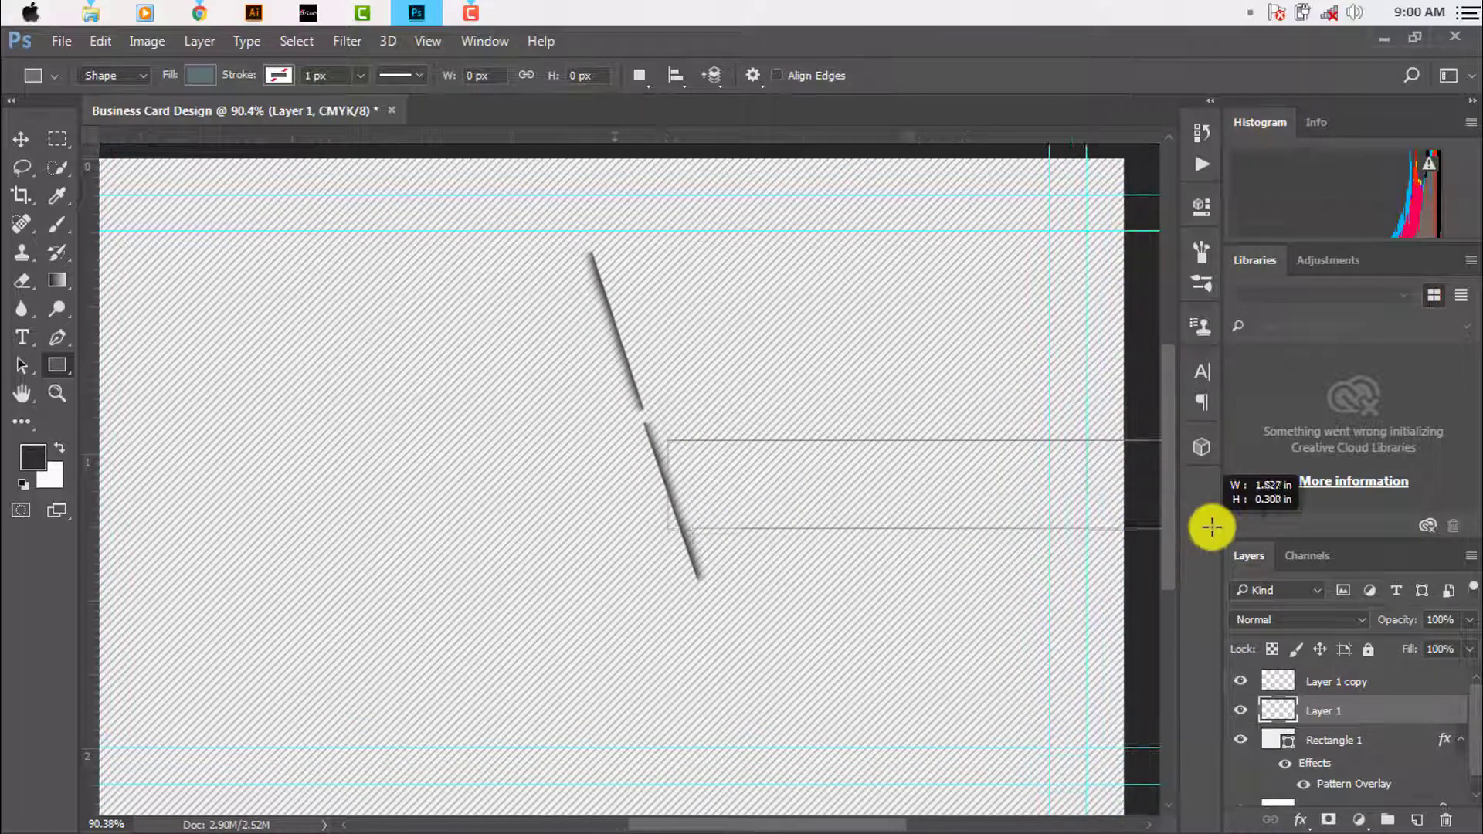
drag(1211, 527, 1099, 542)
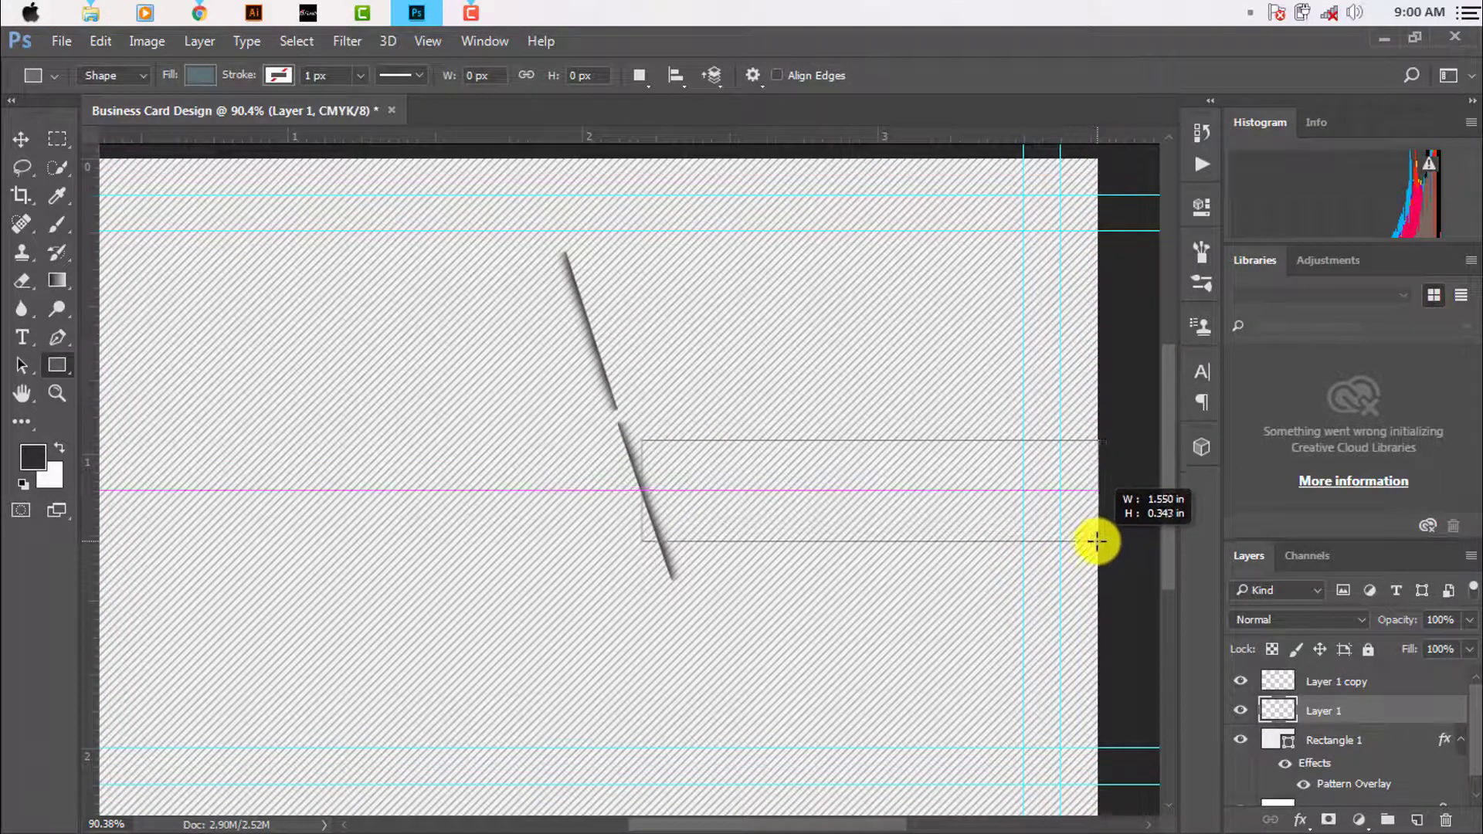
click(1132, 199)
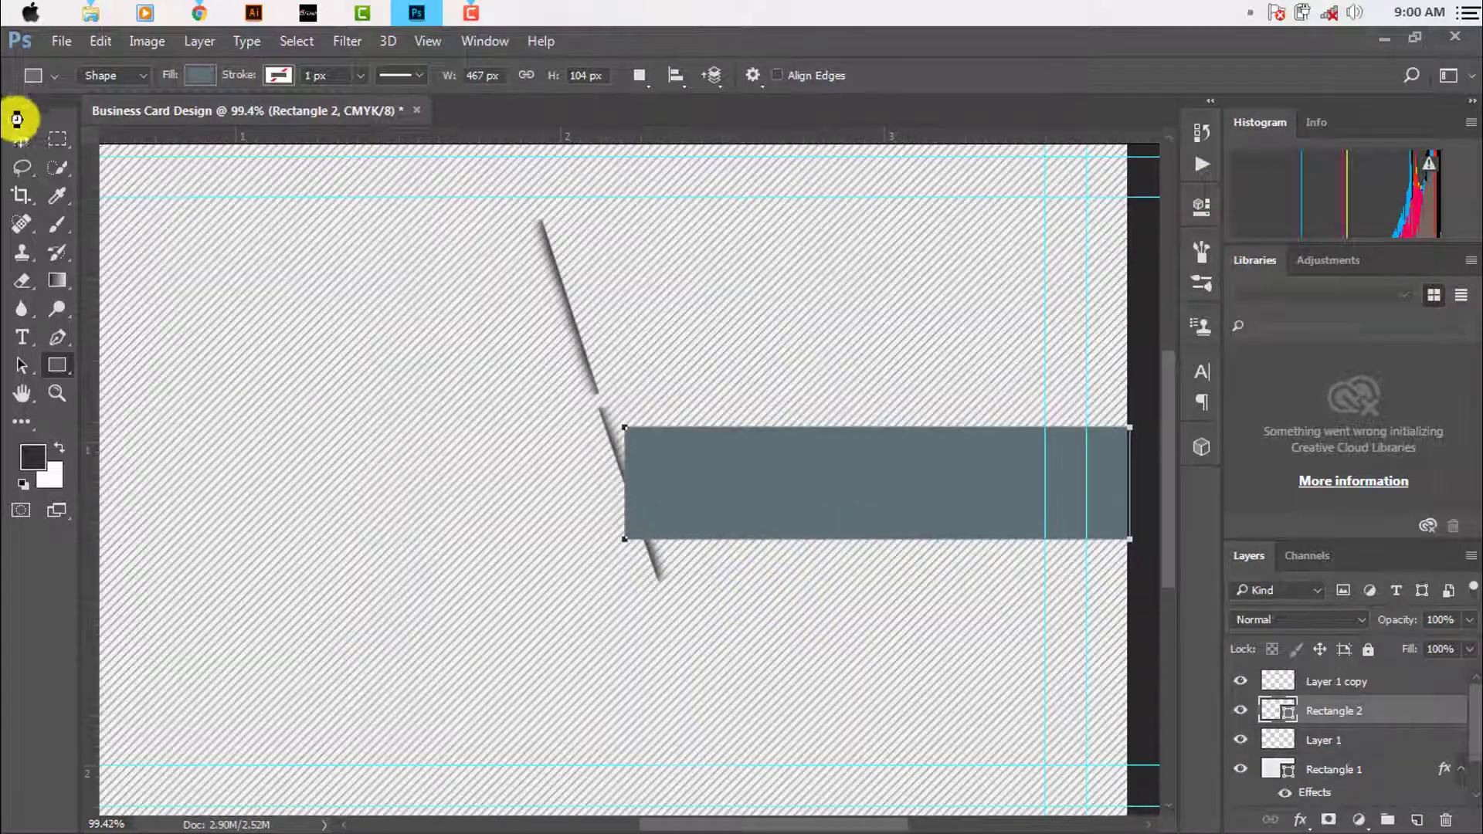
Select the Rectangle 2 band layer and keep its blending mode at Normal
click(21, 139)
click(215, 397)
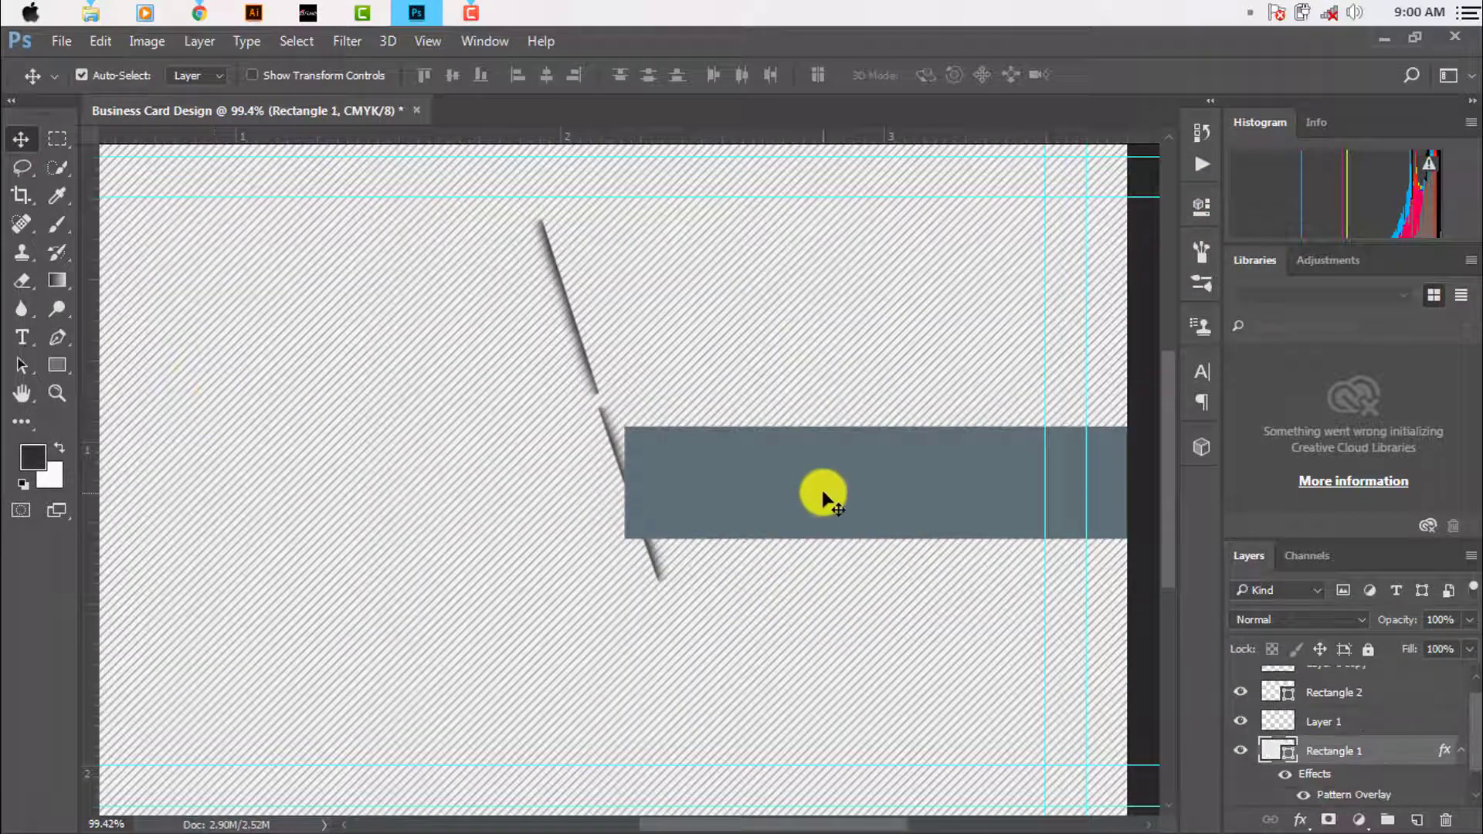
click(824, 495)
click(1340, 617)
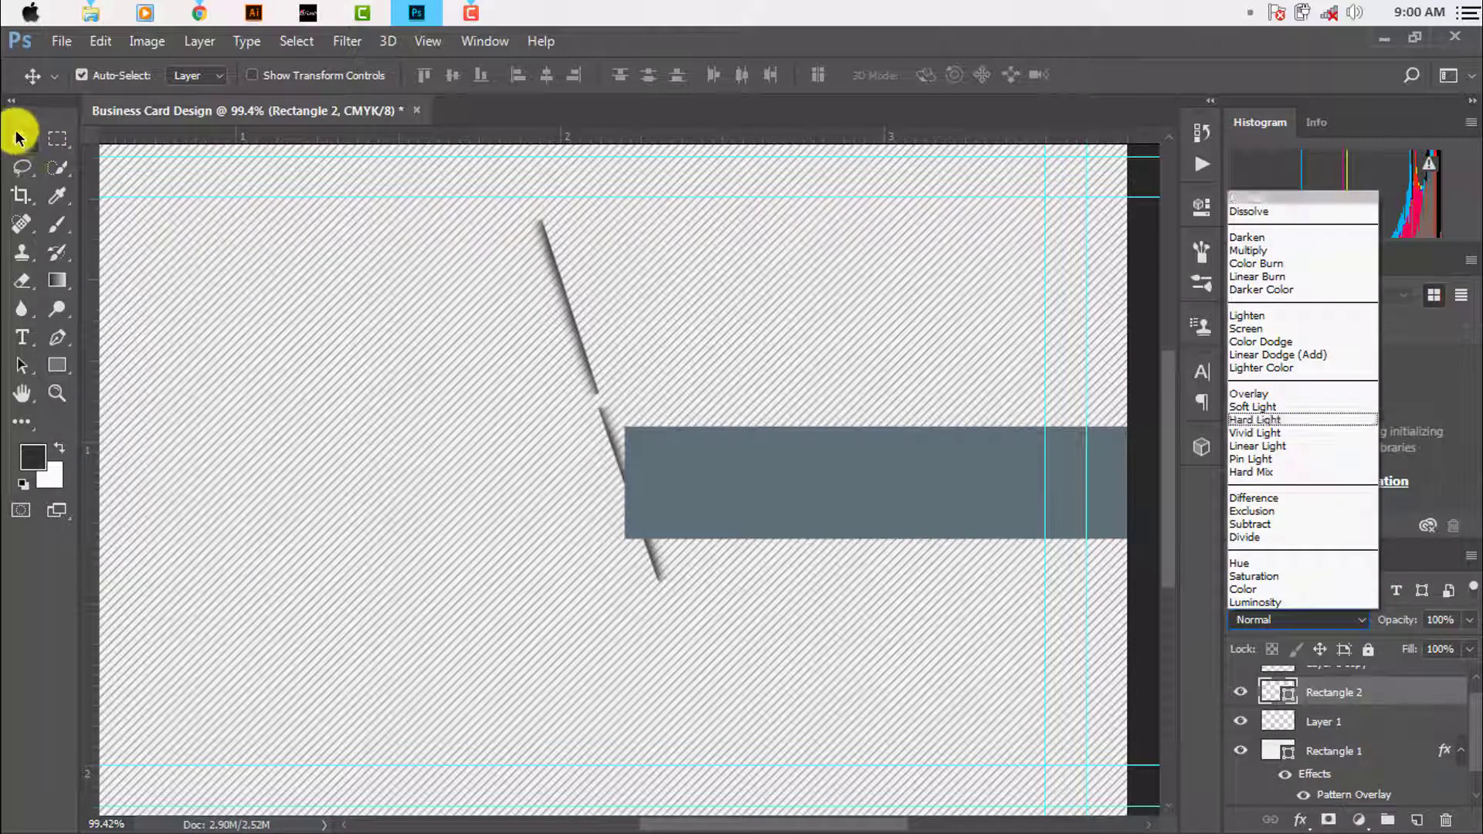
key(Escape)
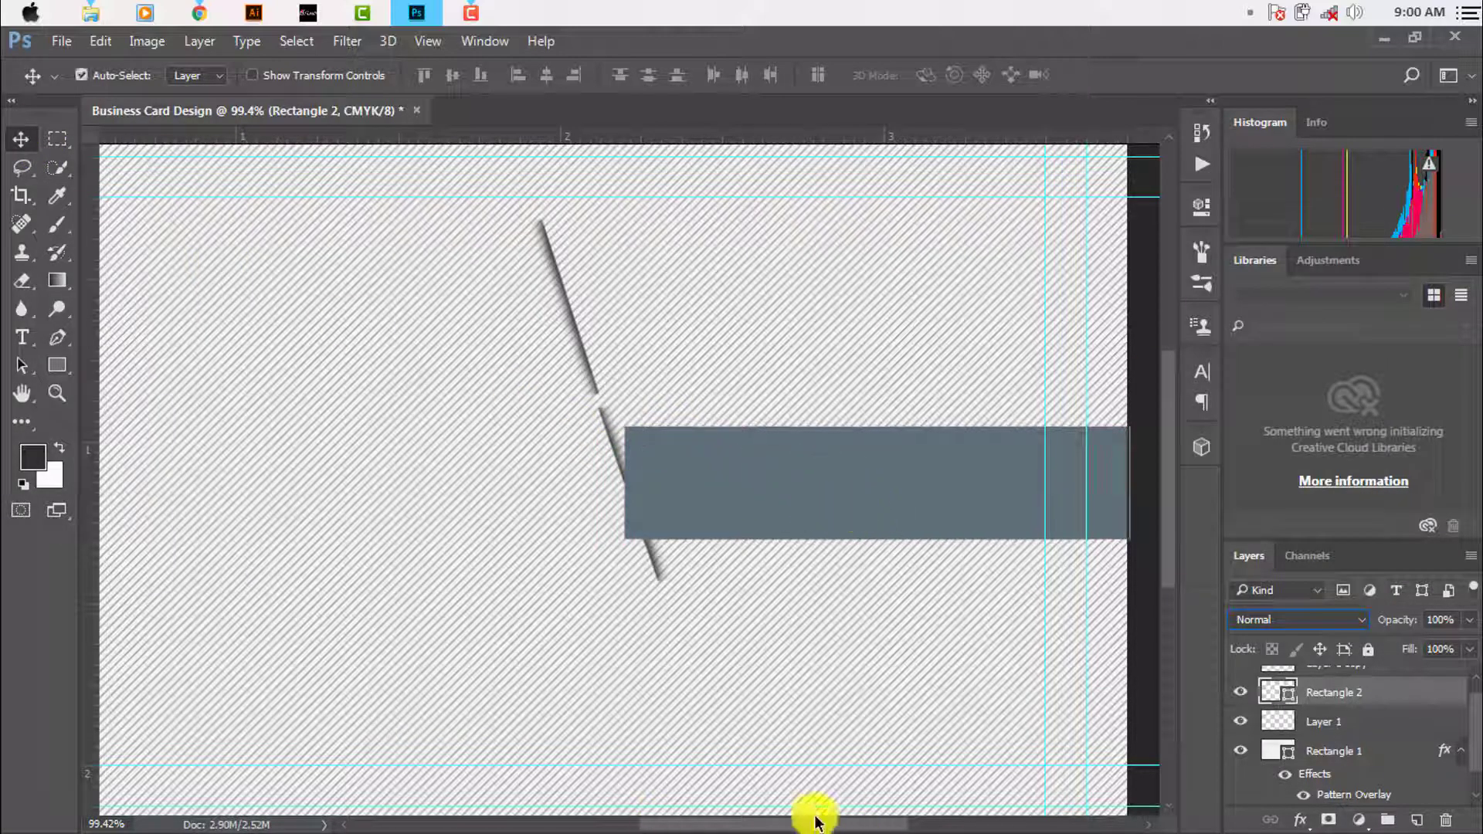
drag(799, 828, 834, 830)
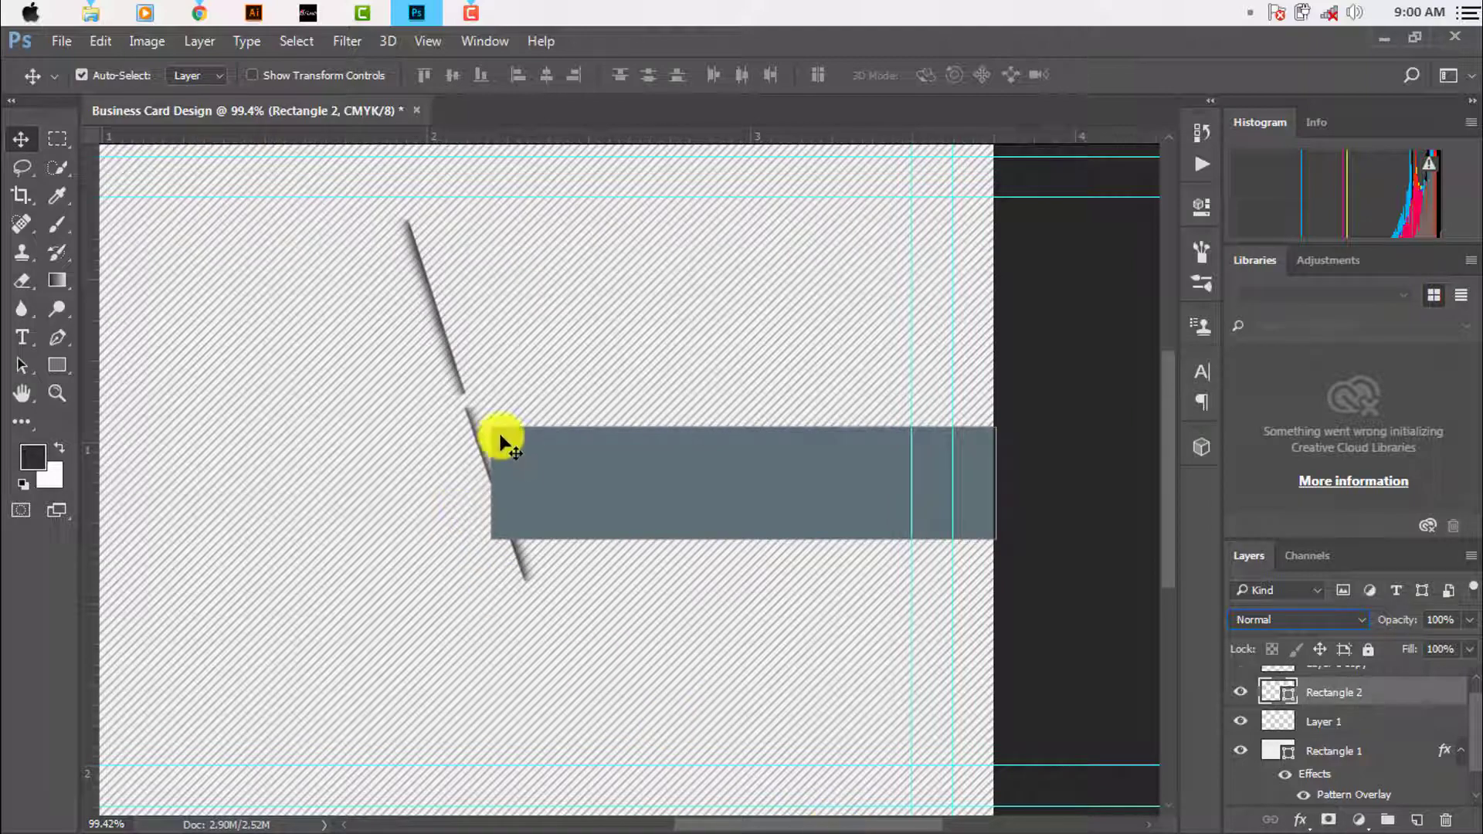
Slant the slate band's left end by moving its bottom-left corner onto the lower shadow line
click(58, 335)
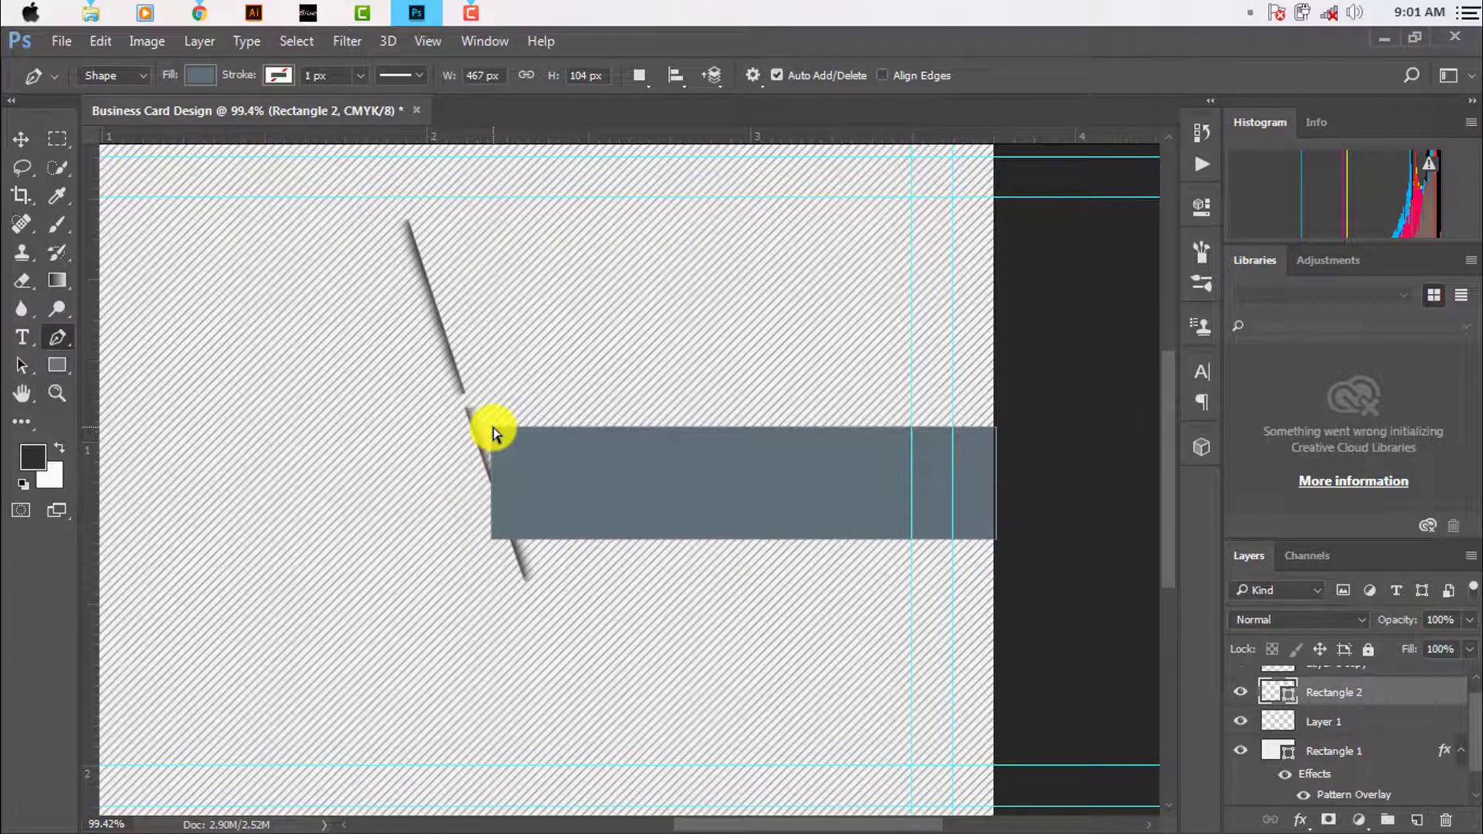
scroll(490, 512, up, 3)
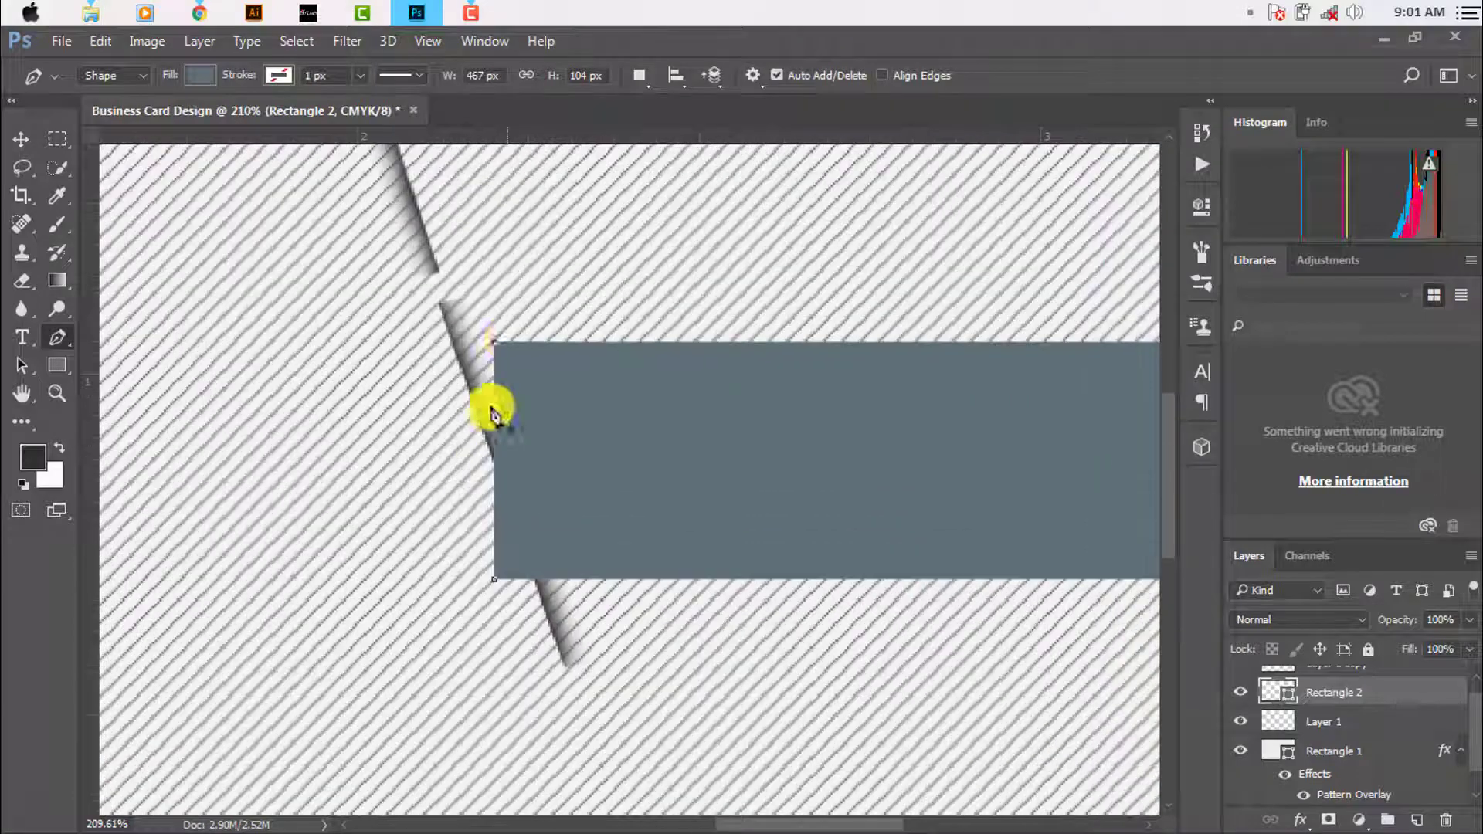
click(455, 348)
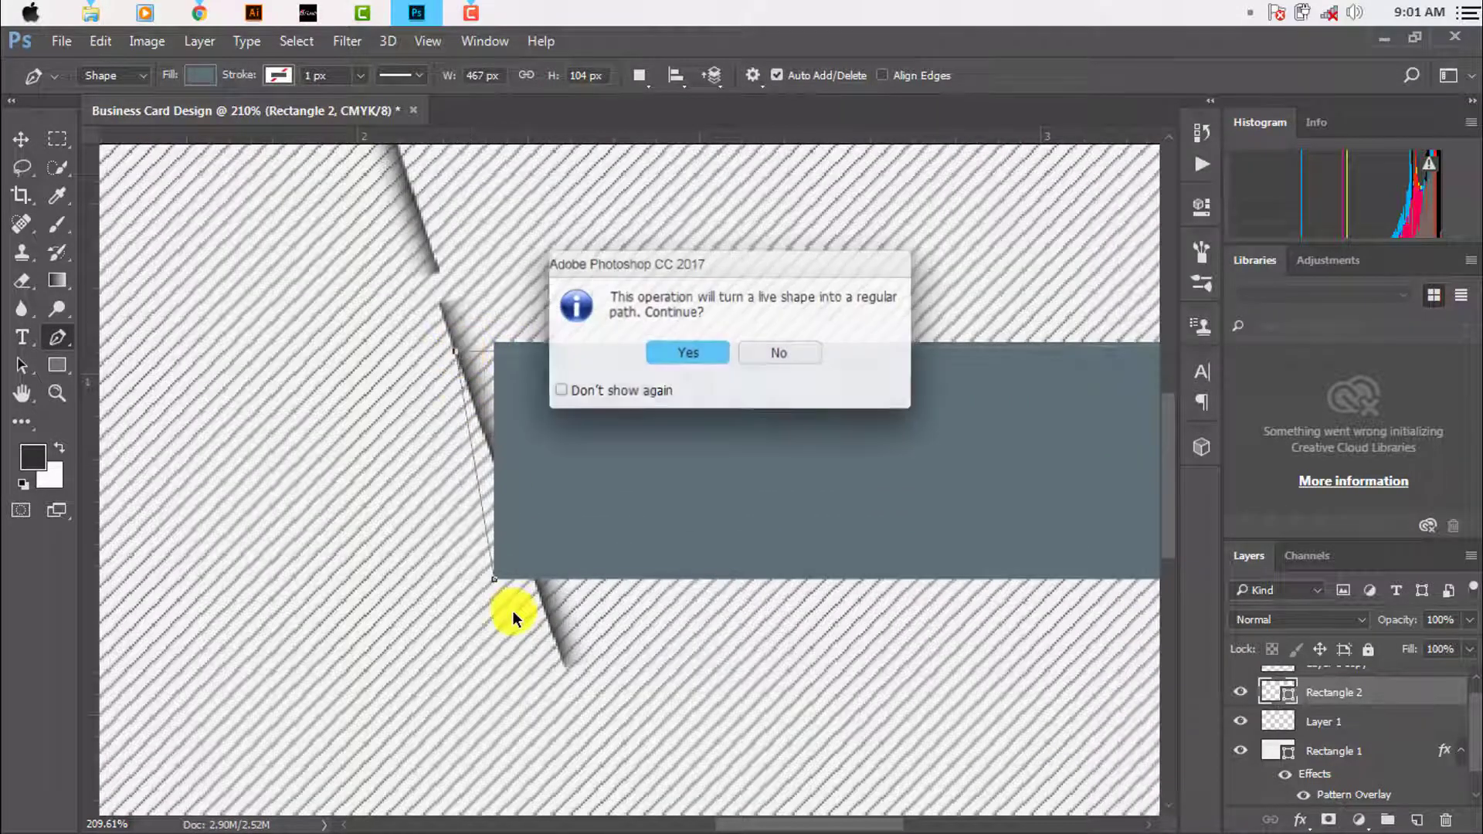
click(696, 355)
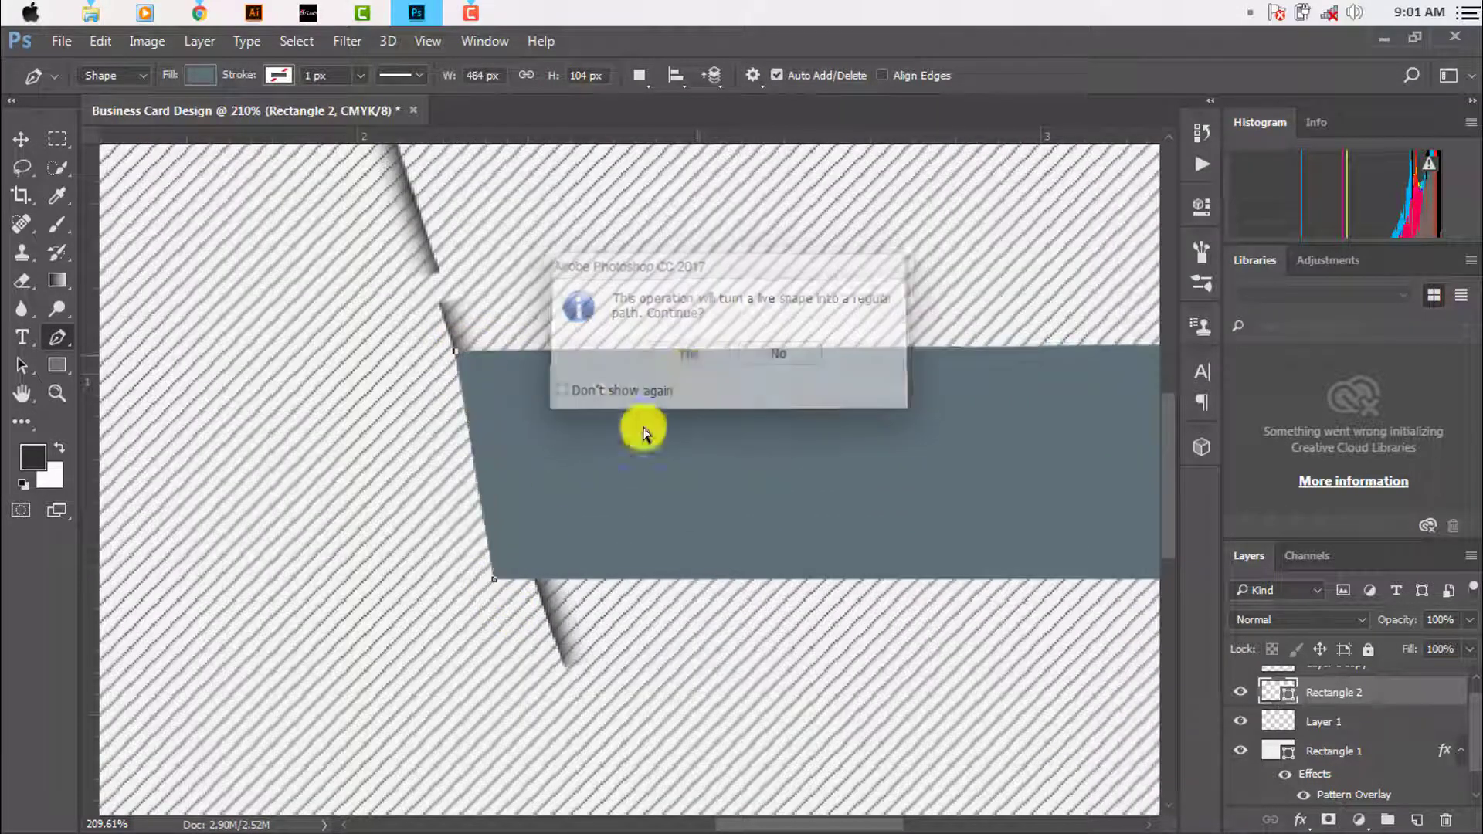
click(535, 580)
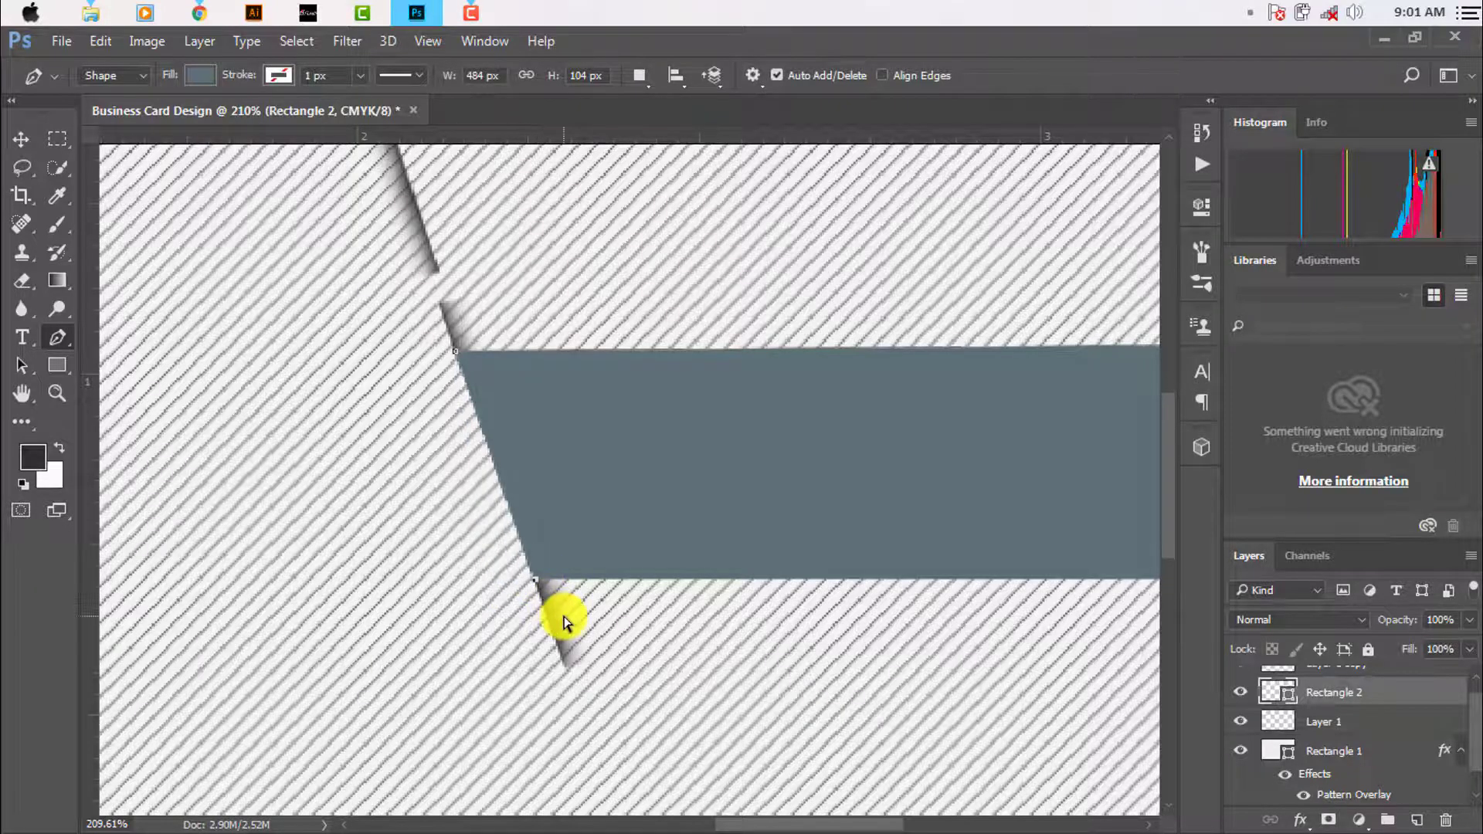
scroll(571, 624, down, 2)
scroll(569, 612, down, 2)
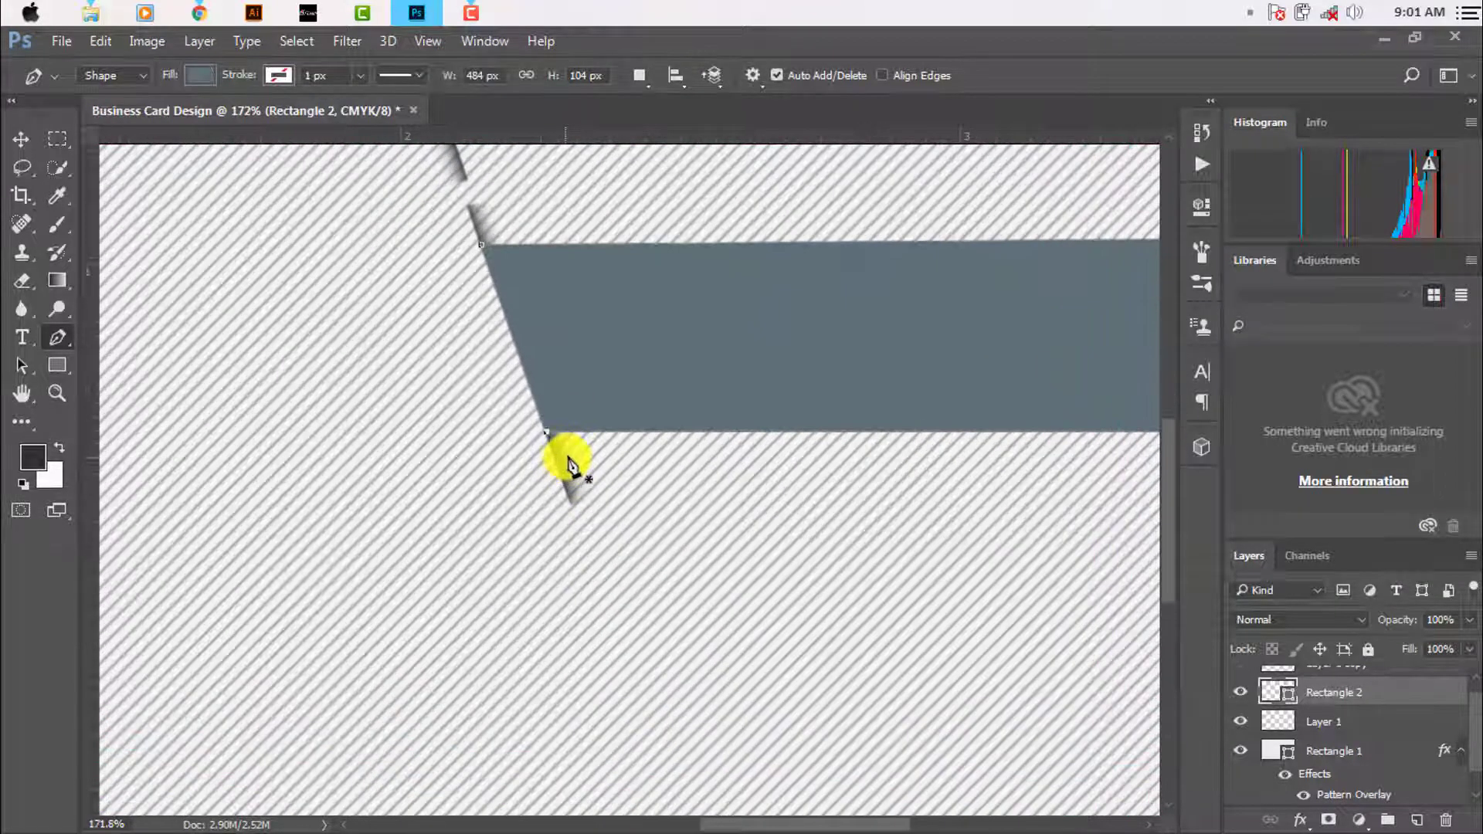
Nudge the slate band slightly so it sits in place along the slanted line
click(23, 143)
click(414, 559)
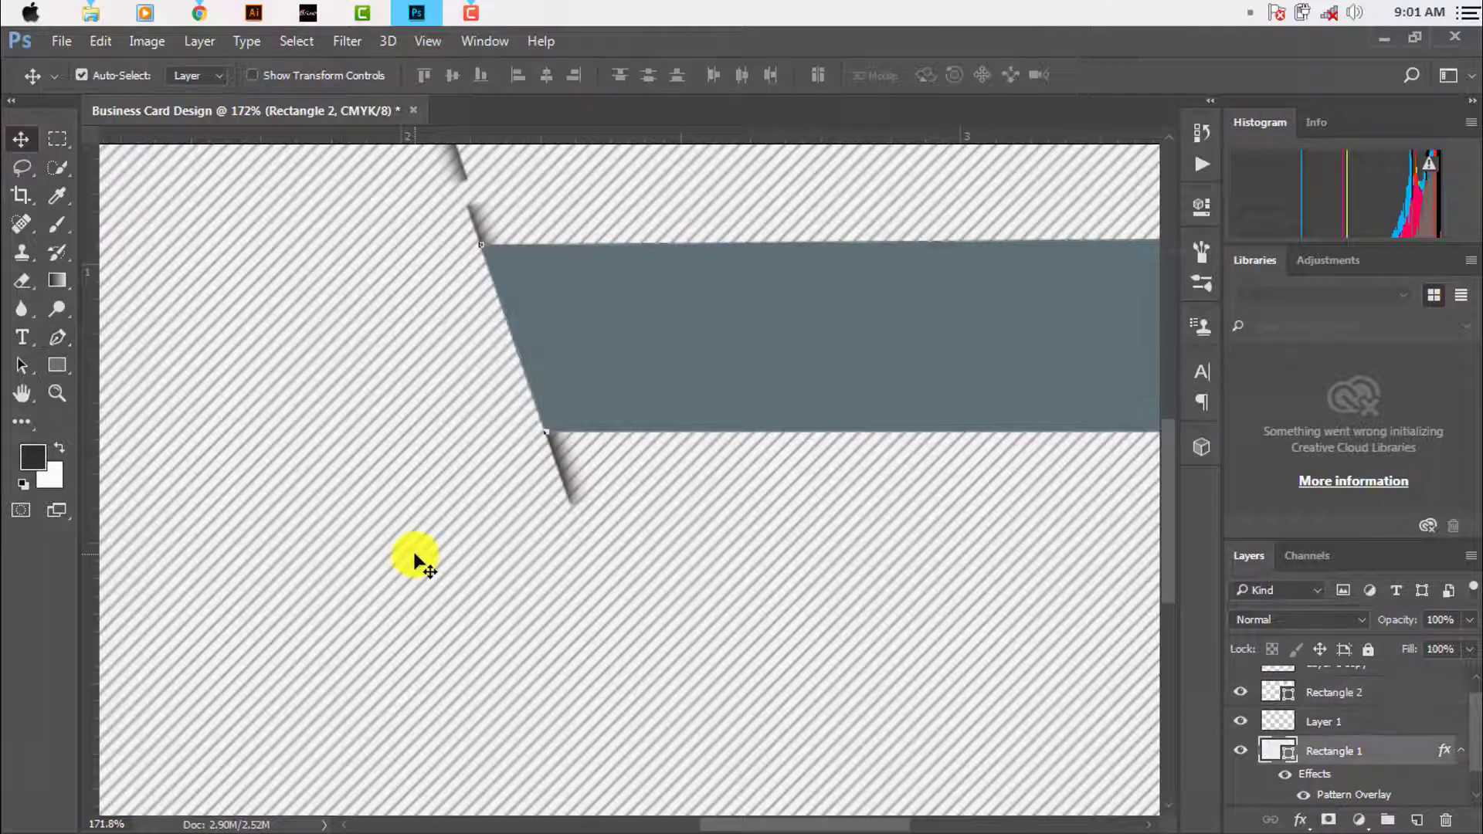
scroll(536, 338, up, 2)
scroll(546, 338, up, 2)
scroll(569, 414, down, 3)
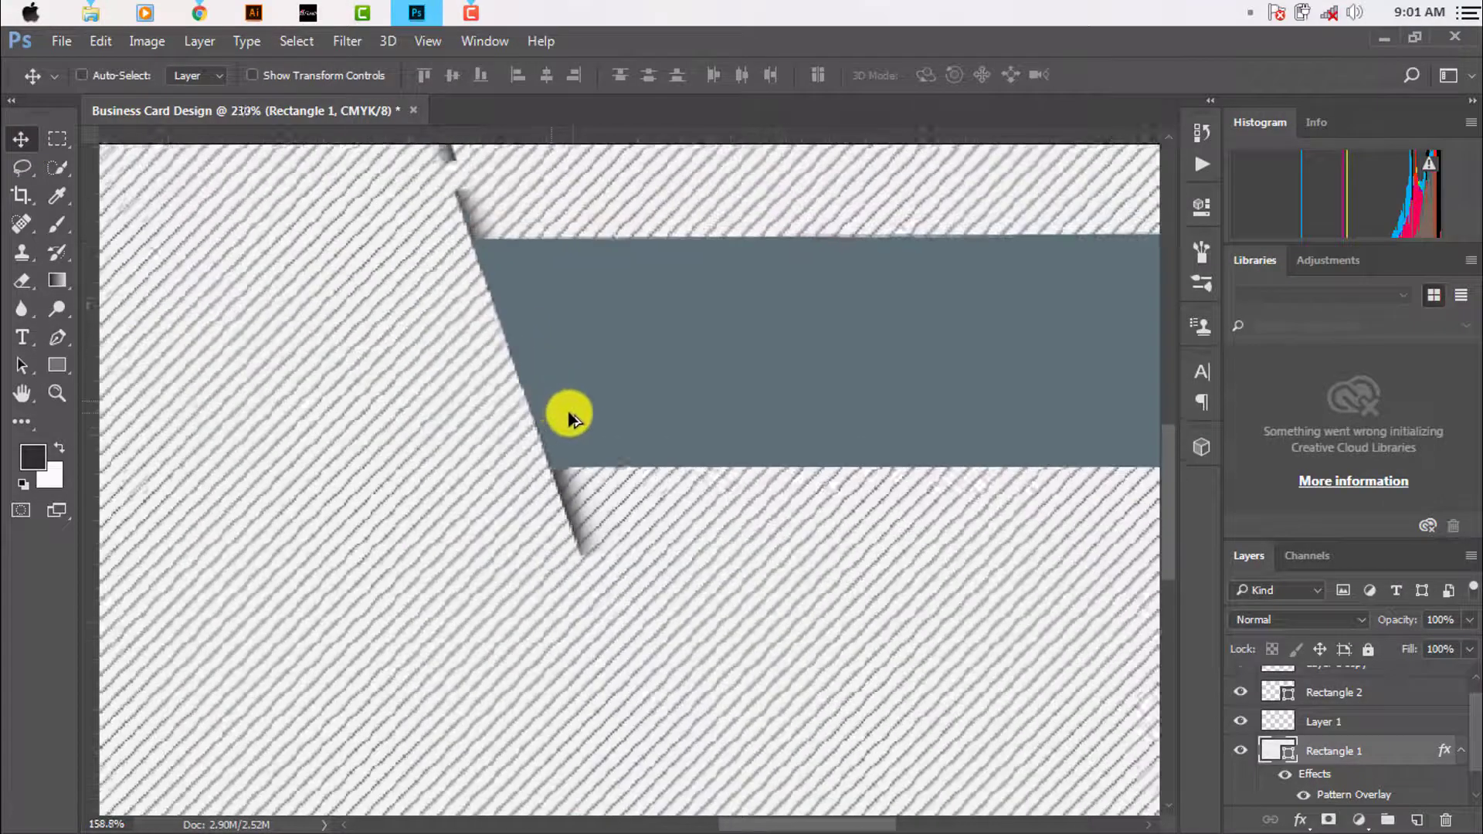
scroll(638, 482, down, 4)
scroll(788, 556, down, 2)
drag(888, 510, 823, 474)
scroll(800, 496, up, 1)
scroll(822, 490, up, 2)
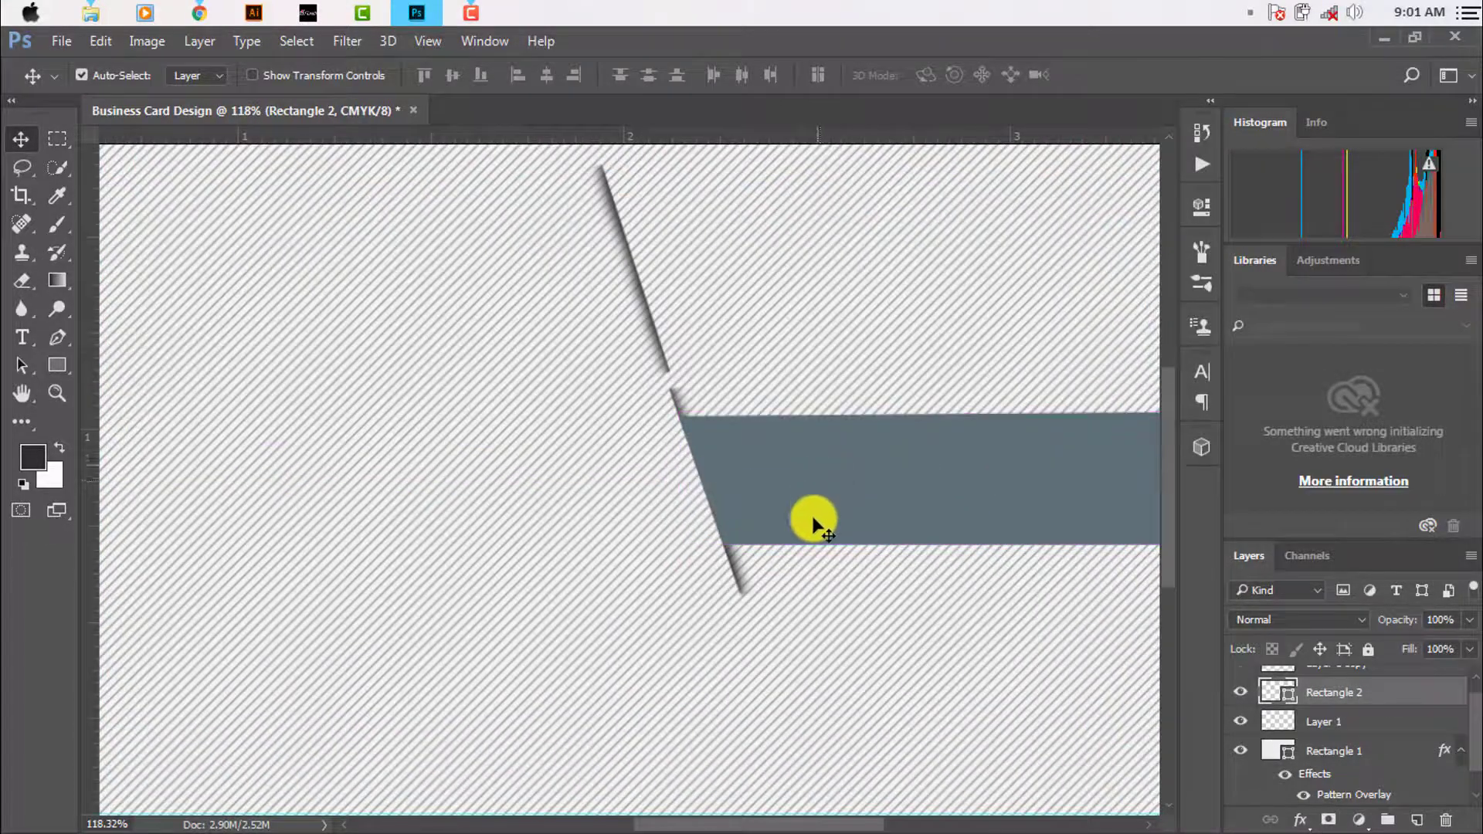
scroll(810, 532, down, 3)
scroll(804, 551, down, 1)
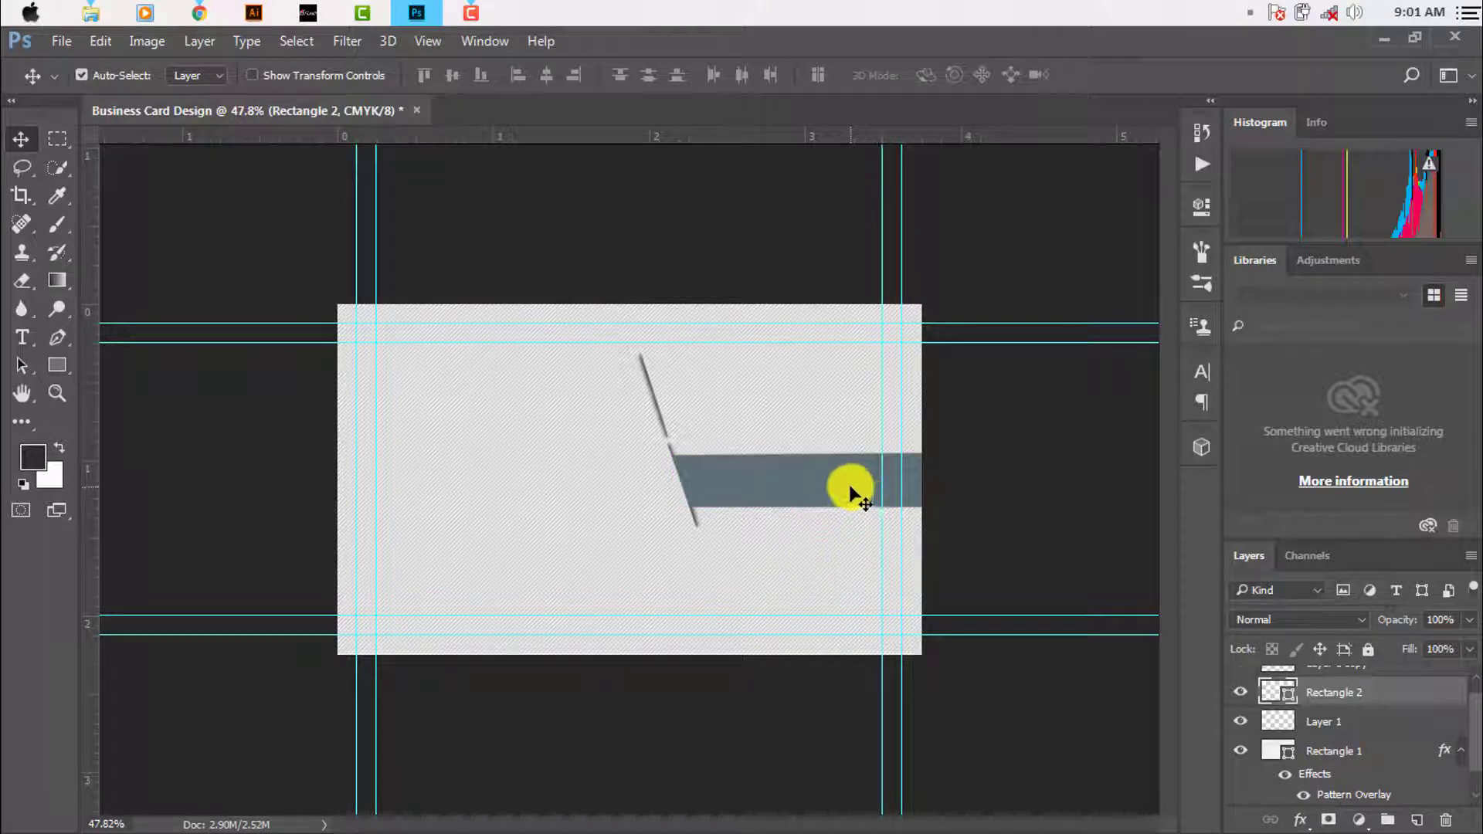
Stretch the slate band slightly taller by lowering its bottom edge, then commit the transform
key(ctrl+t)
scroll(814, 496, up, 2)
scroll(910, 523, up, 2)
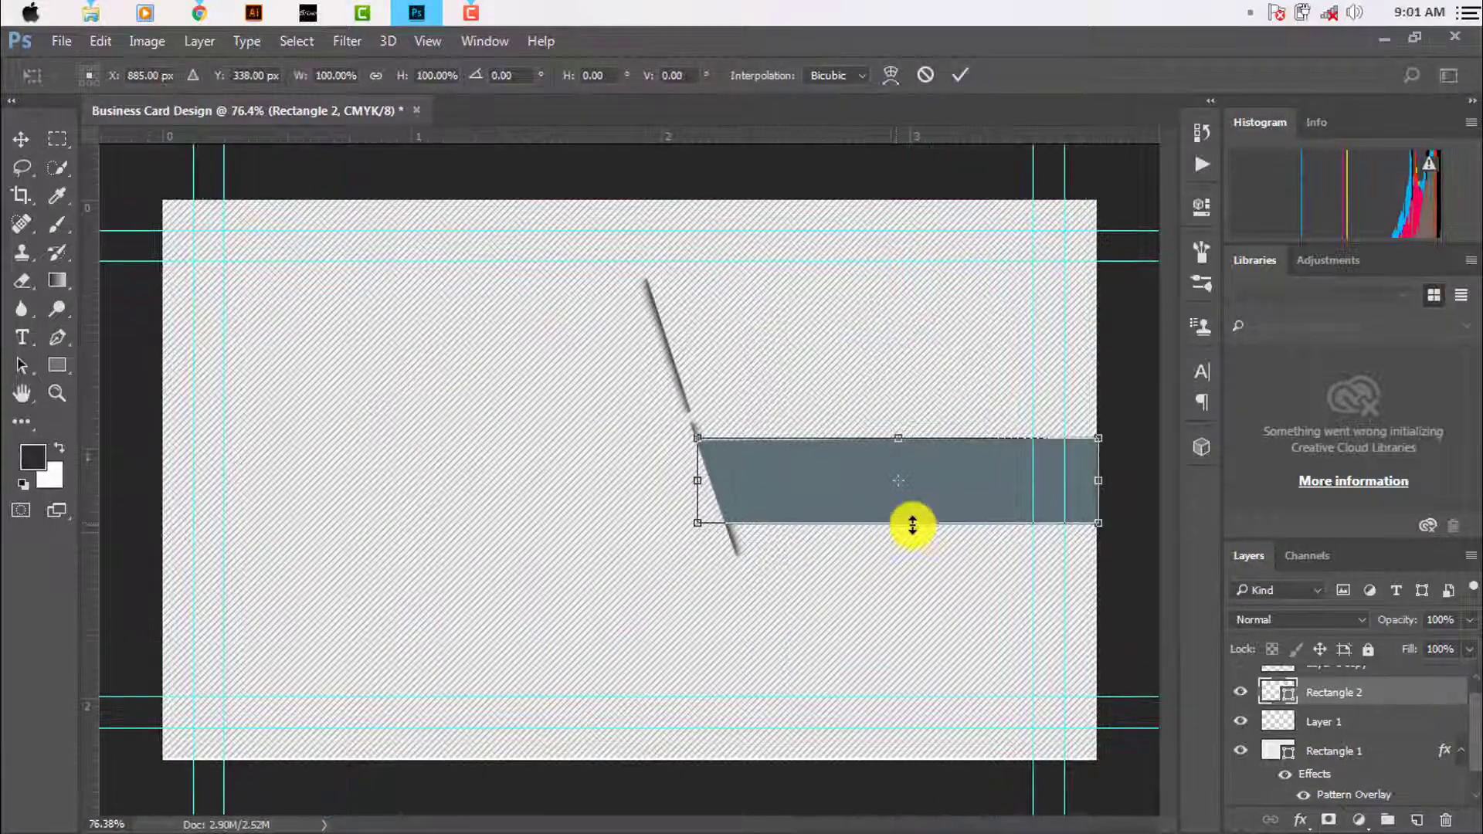
drag(904, 525, 899, 530)
click(959, 74)
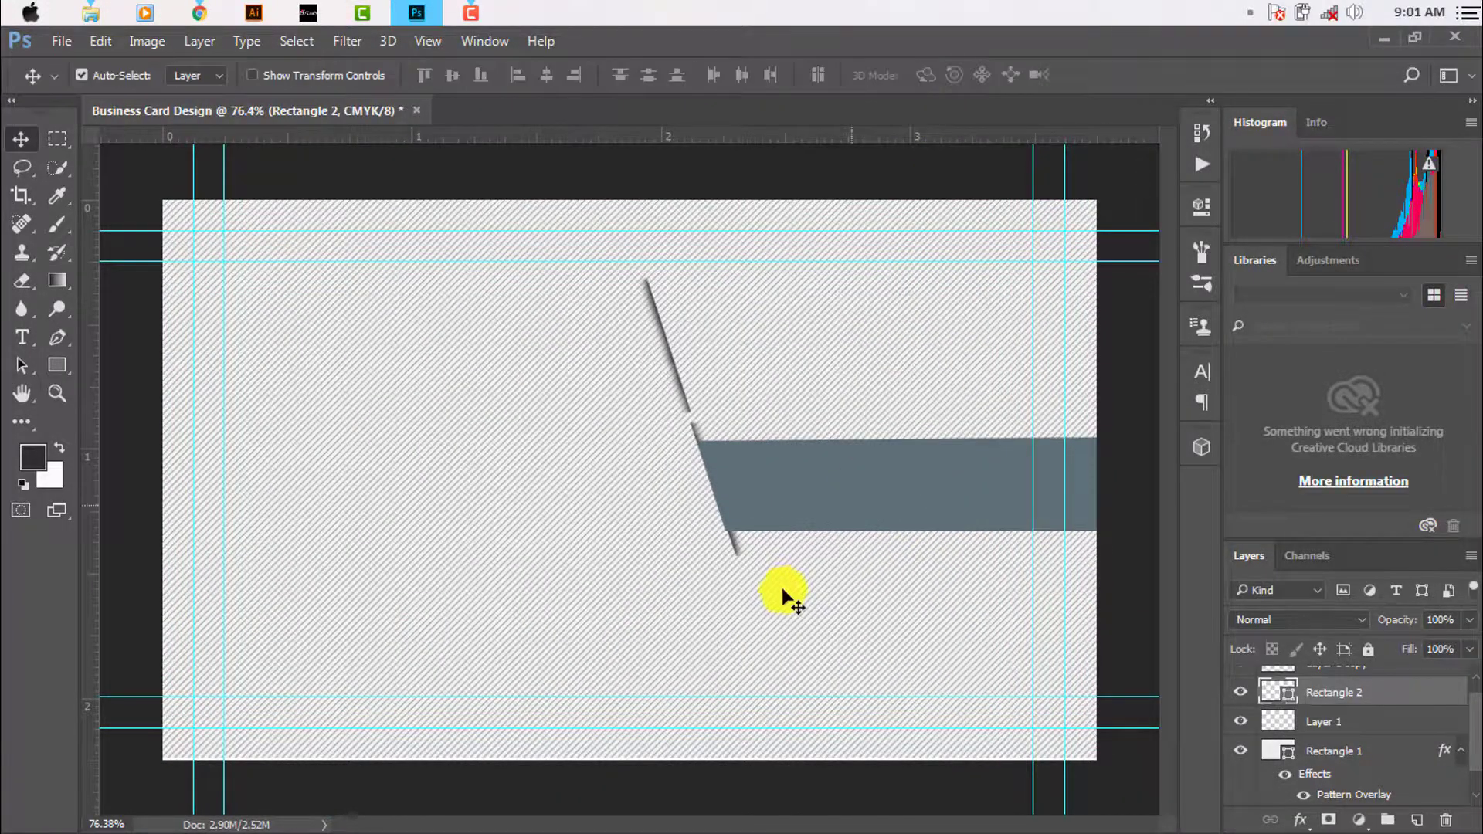
scroll(785, 580, up, 2)
scroll(785, 575, up, 2)
scroll(734, 529, up, 1)
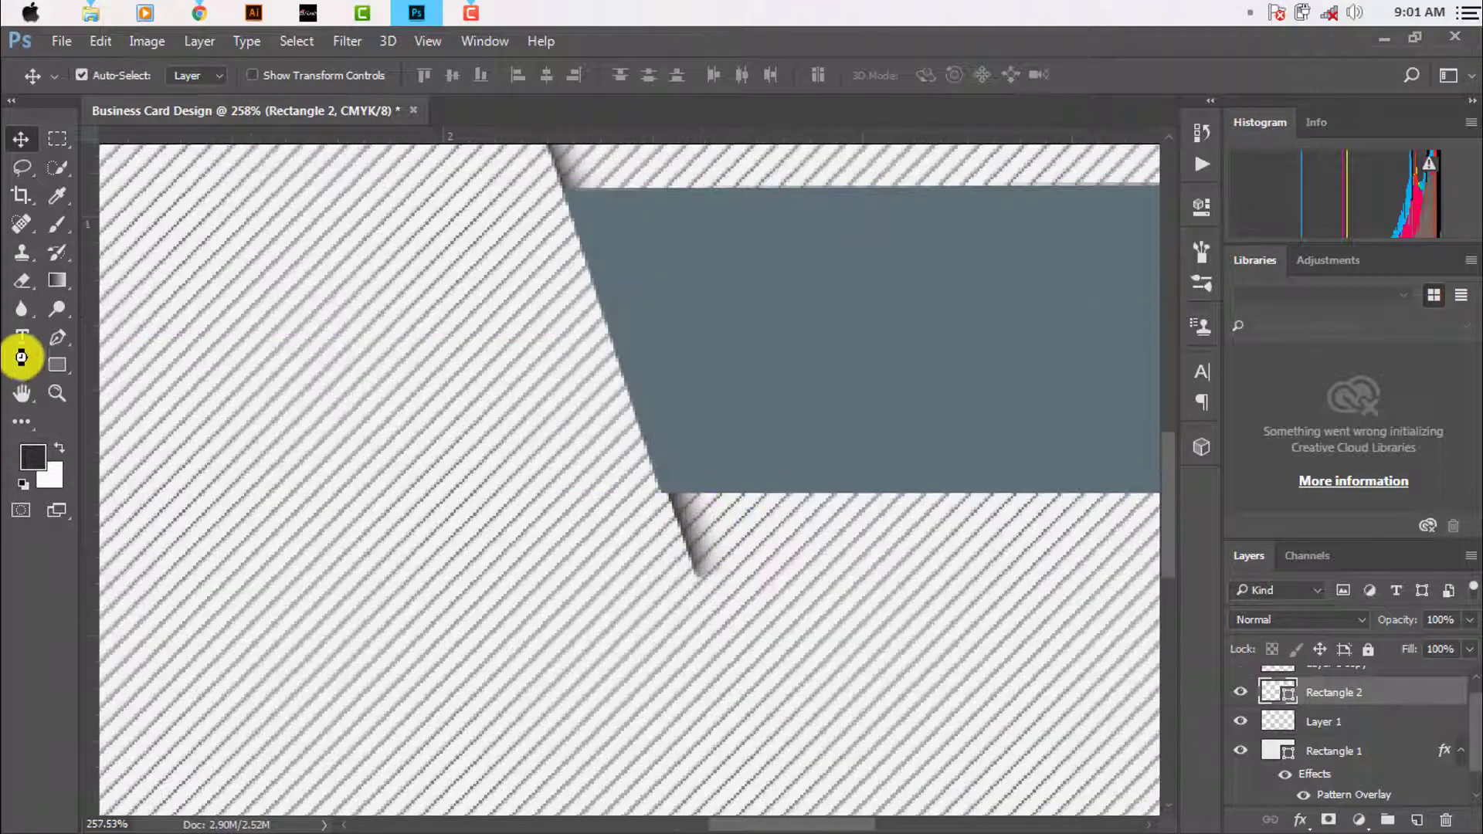
Return to the Move tool with the striped background layer Rectangle 1 selected
click(57, 337)
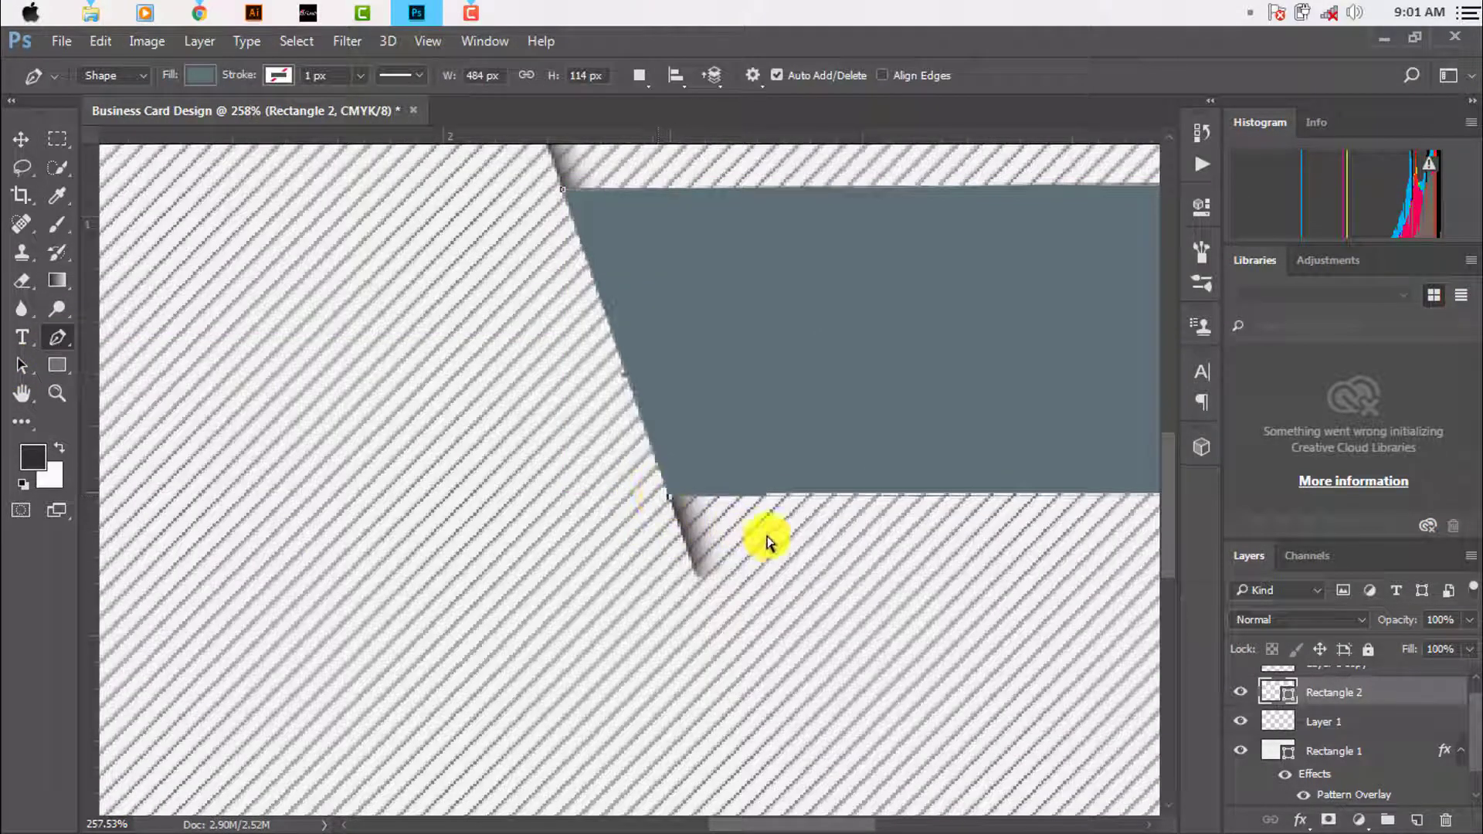
scroll(641, 410, up, 3)
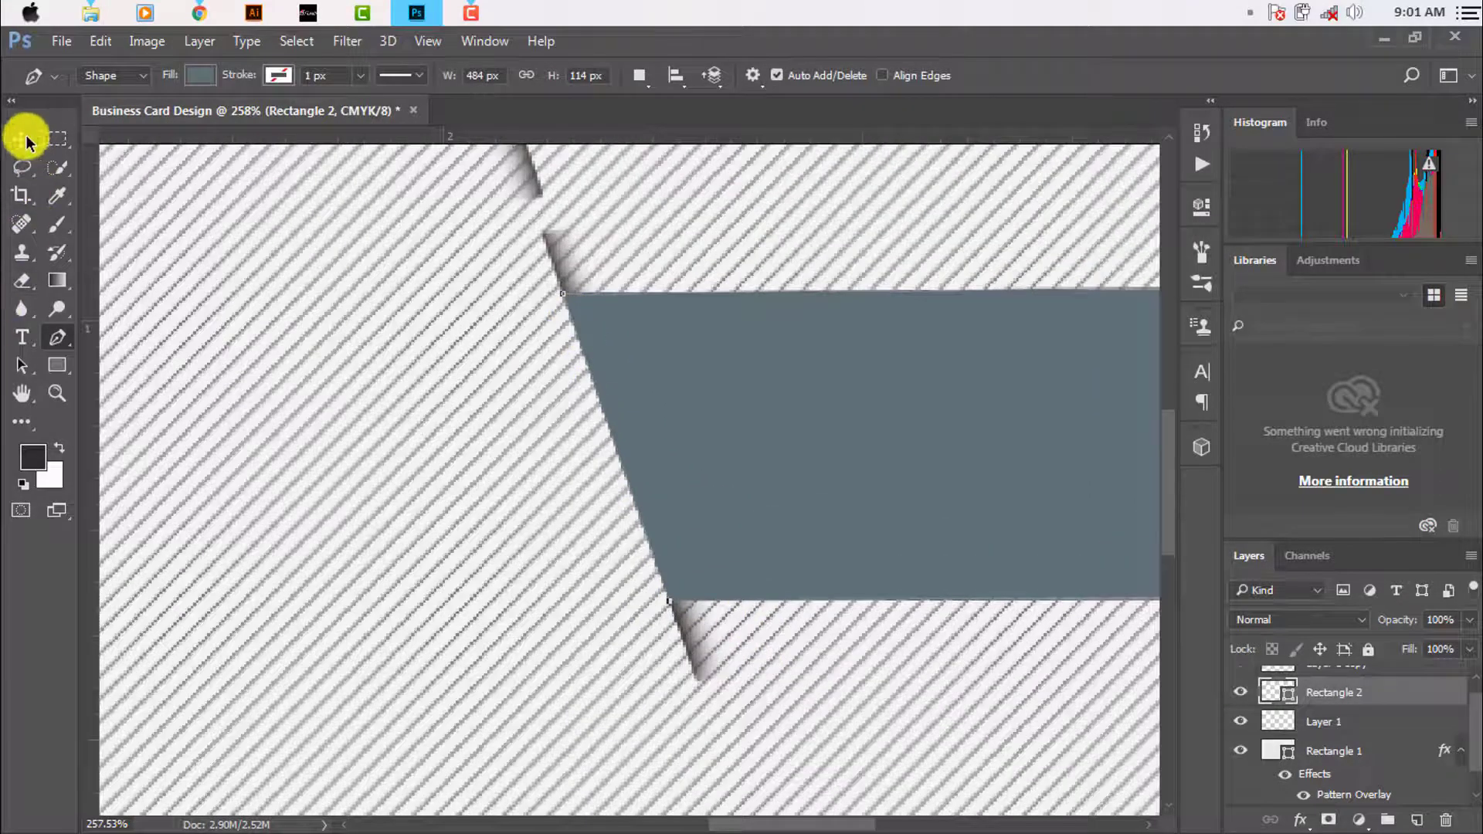
click(22, 139)
click(390, 374)
scroll(546, 424, down, 1)
scroll(695, 424, down, 1)
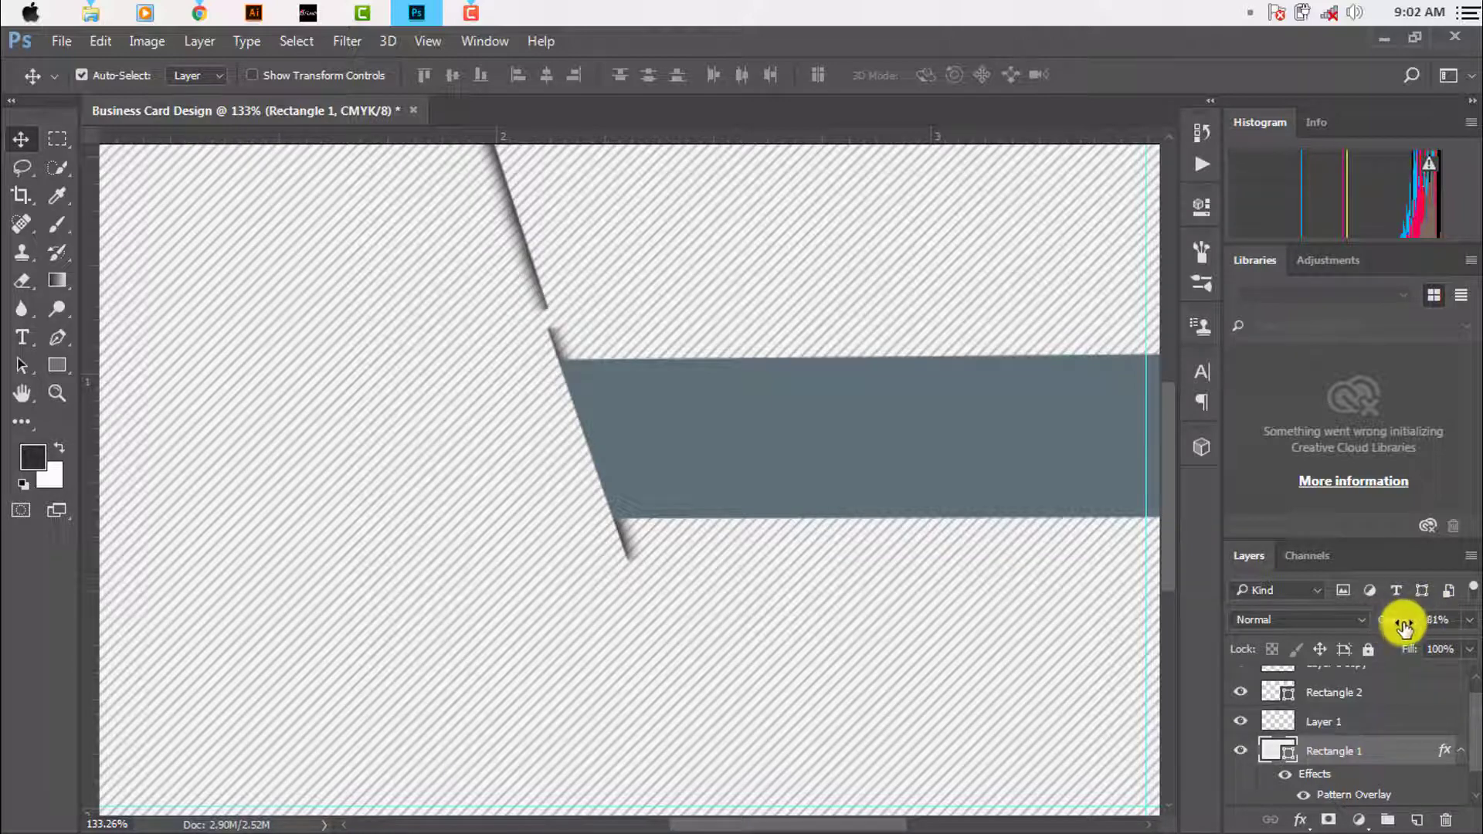
Try lowering Rectangle 1's opacity, then restore it to 100%
drag(1386, 621, 1340, 646)
key(0)
scroll(1383, 754, down, 2)
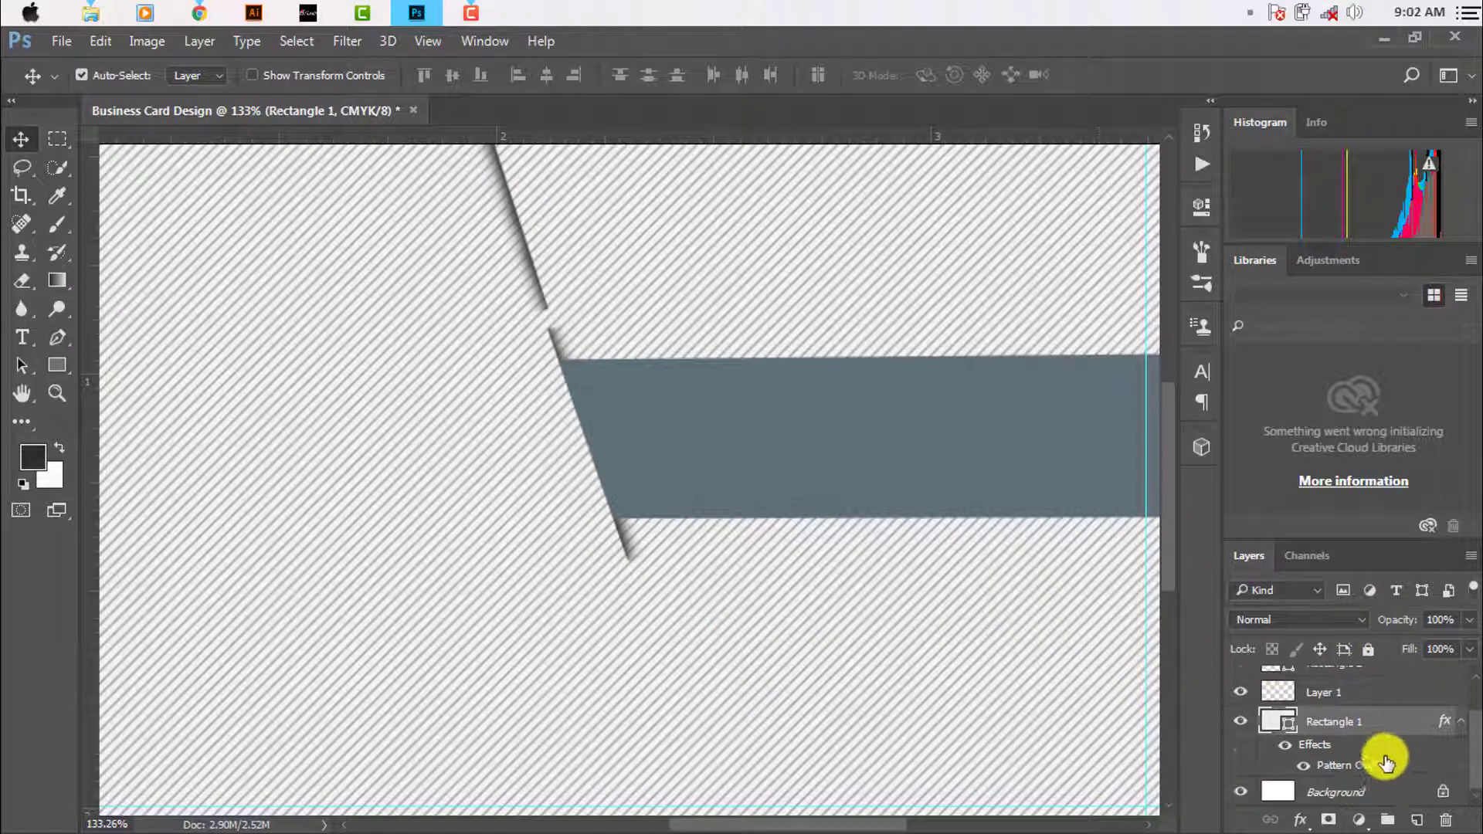
scroll(1355, 743, up, 3)
Set the slate band to 88% opacity and fit the whole card in the window
click(765, 448)
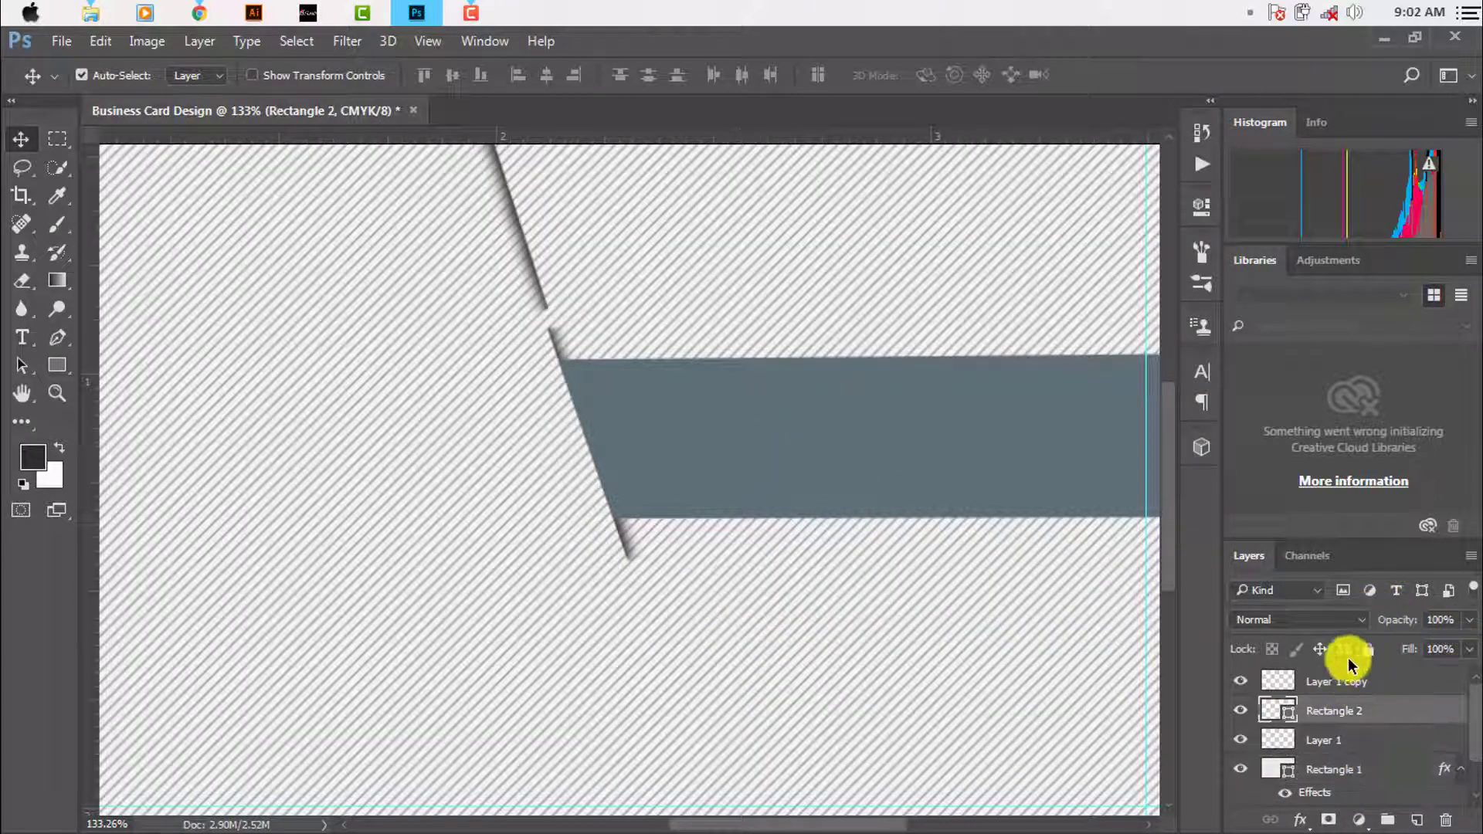
drag(1401, 625, 1386, 627)
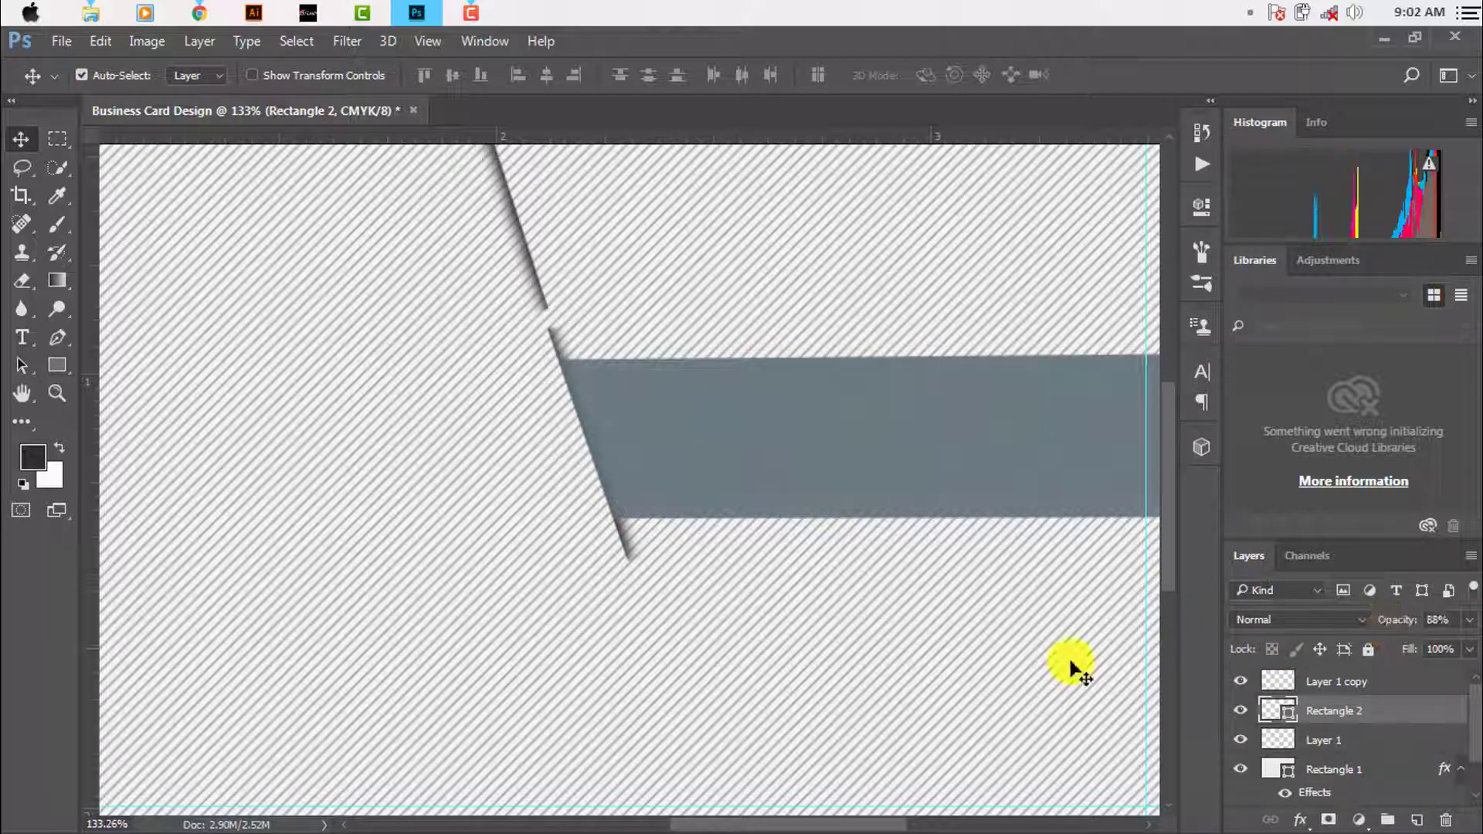
key(ctrl+0)
scroll(892, 659, up, 1)
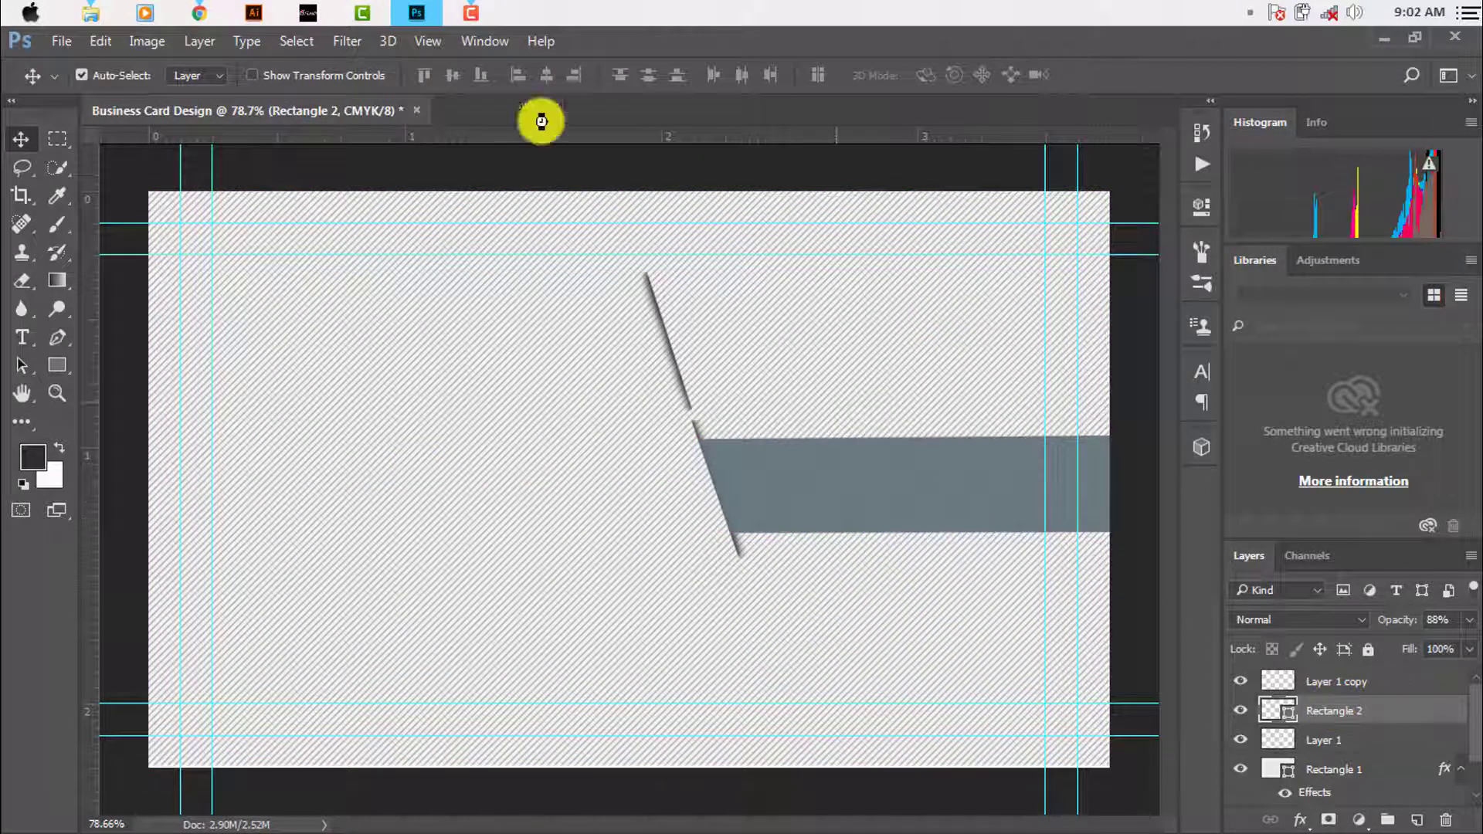
Try darker grey, bluish grey and mauve swatches as the band's fill
click(57, 337)
click(200, 75)
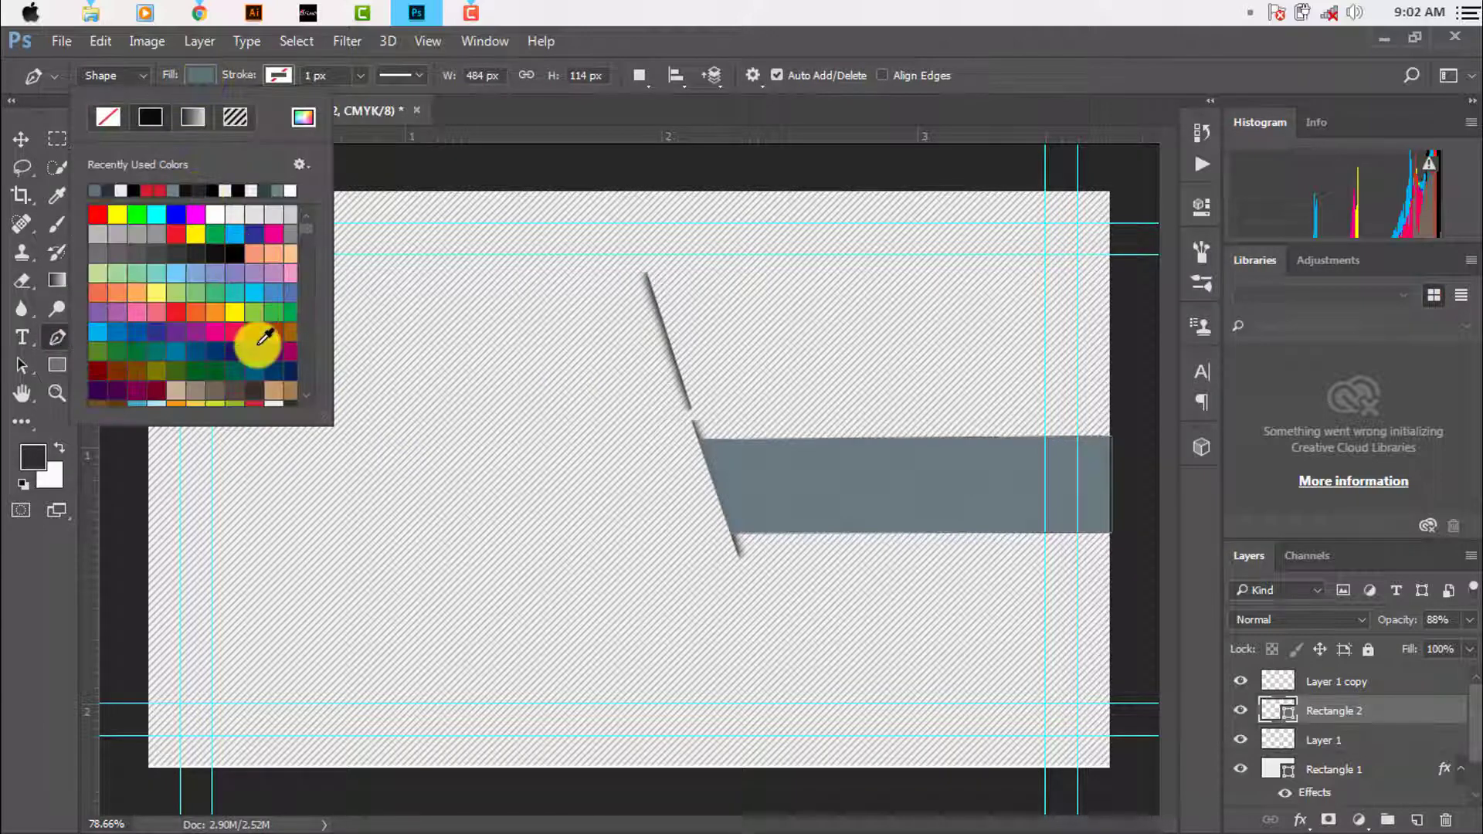
scroll(259, 336, down, 3)
scroll(260, 336, down, 3)
scroll(260, 336, down, 3)
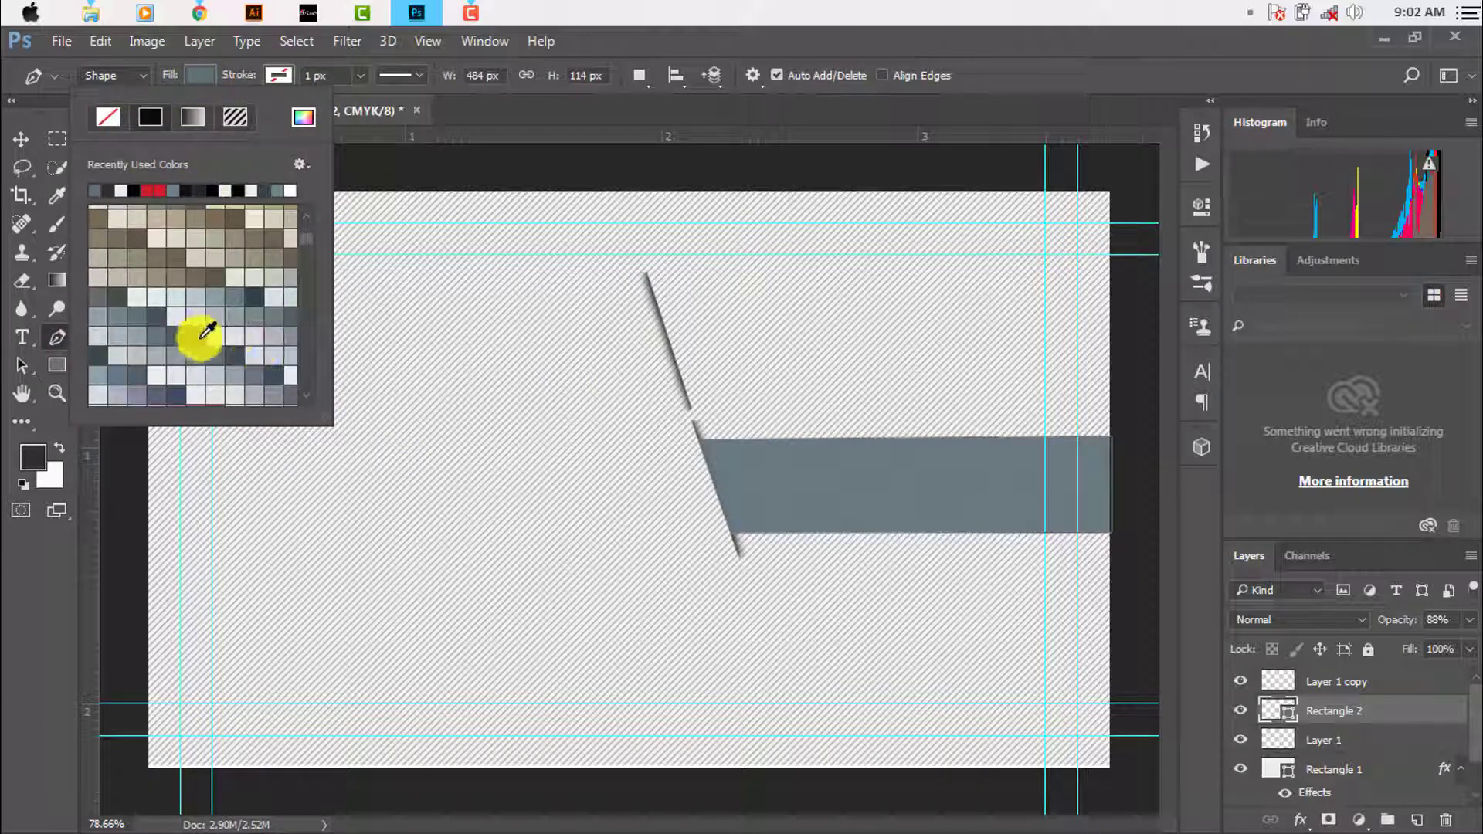
click(199, 336)
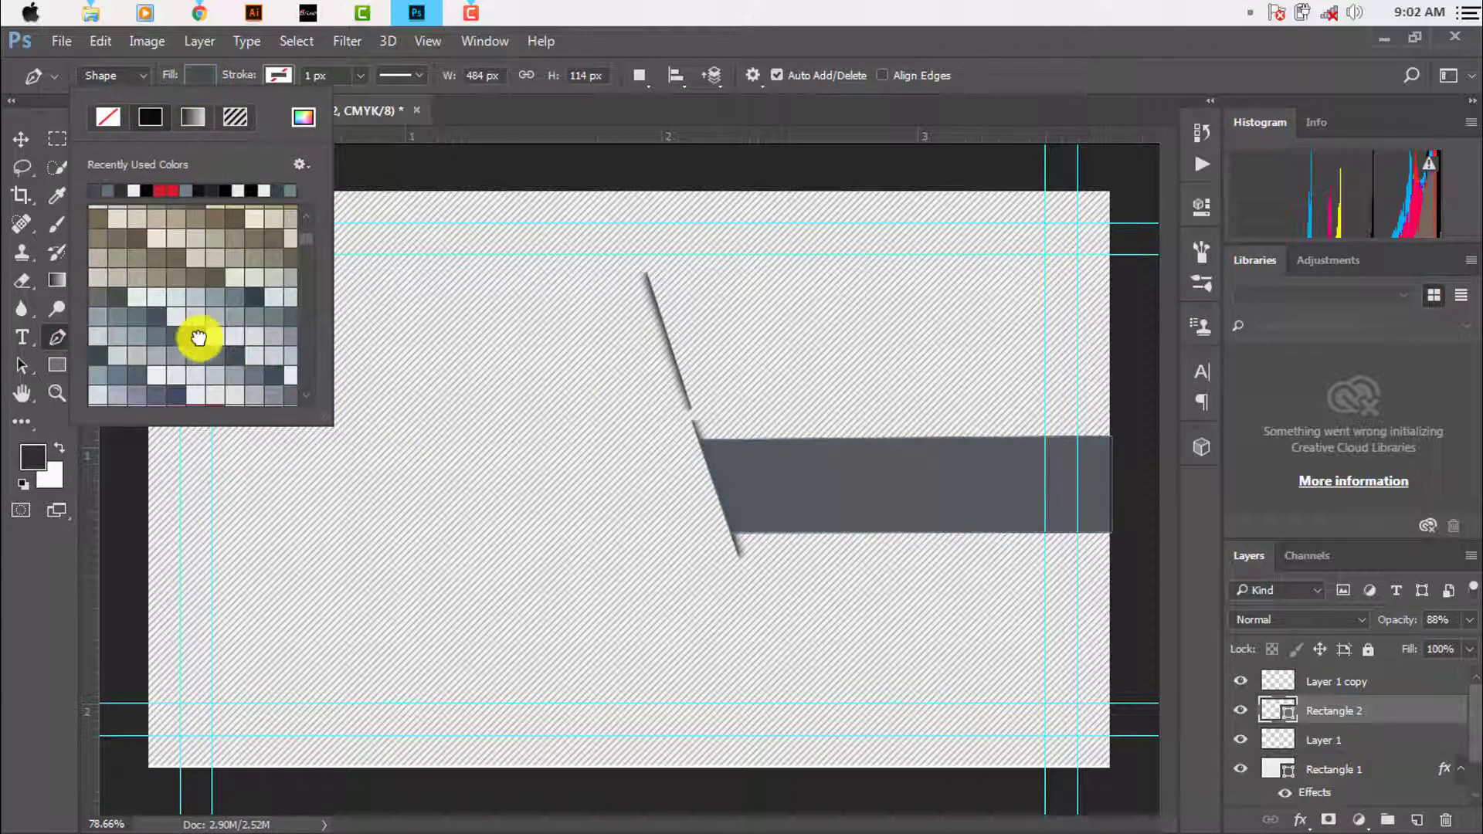
click(176, 378)
scroll(204, 332, down, 3)
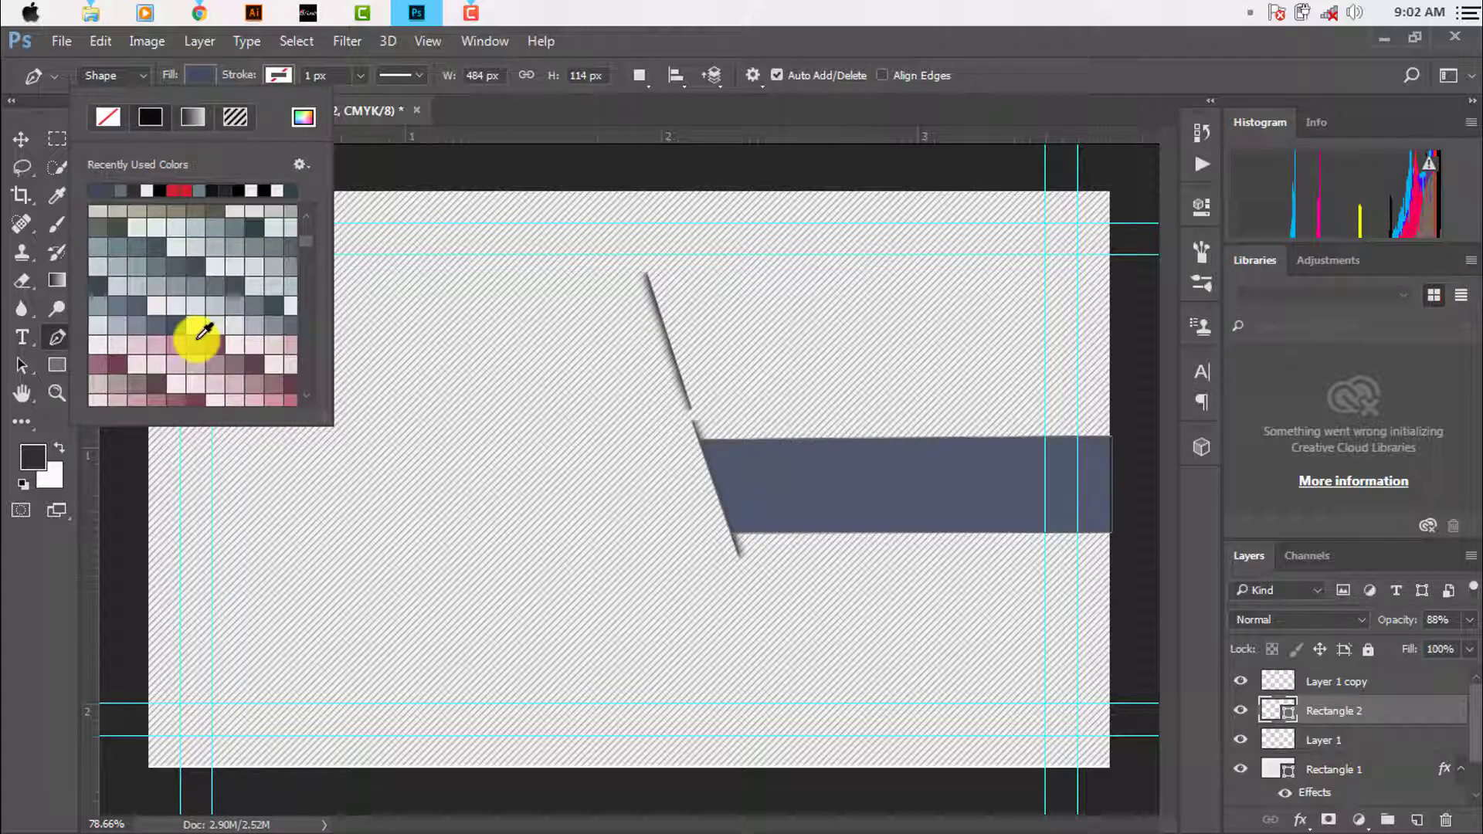
click(216, 337)
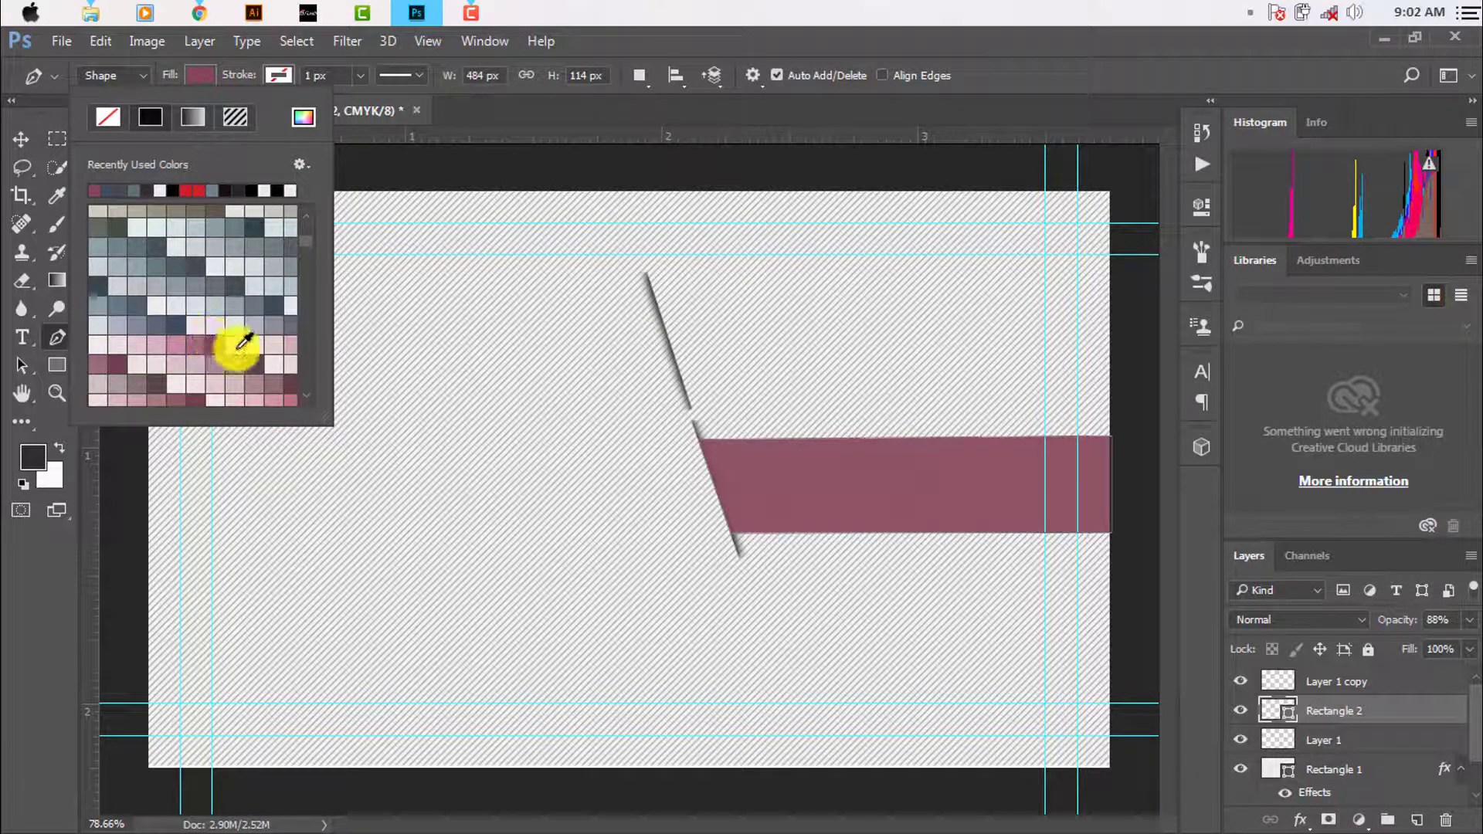
scroll(244, 338, down, 2)
scroll(244, 338, down, 2)
scroll(244, 338, down, 1)
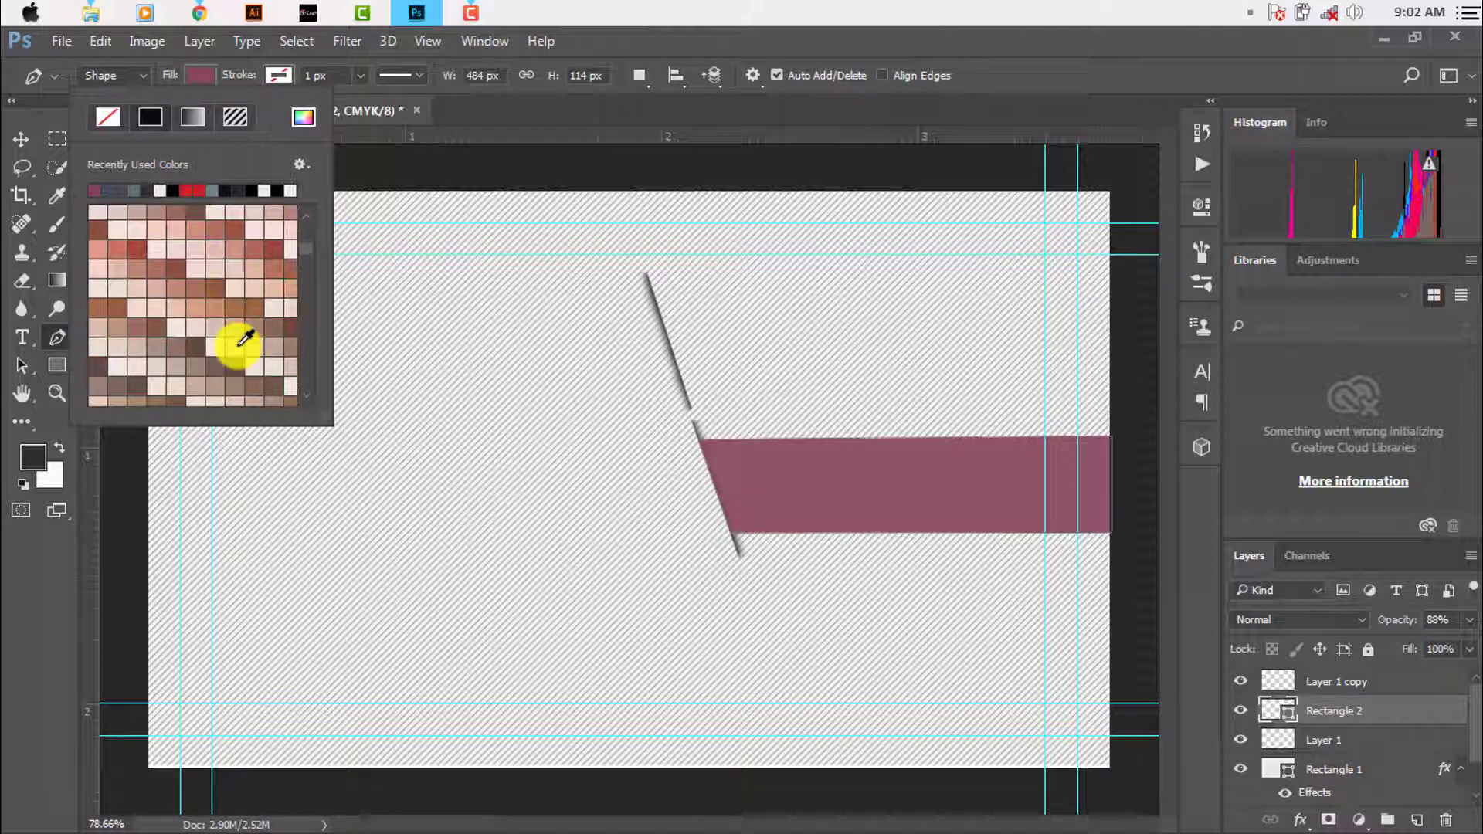
scroll(244, 338, down, 2)
scroll(244, 338, up, 1)
scroll(244, 338, up, 2)
scroll(244, 339, up, 2)
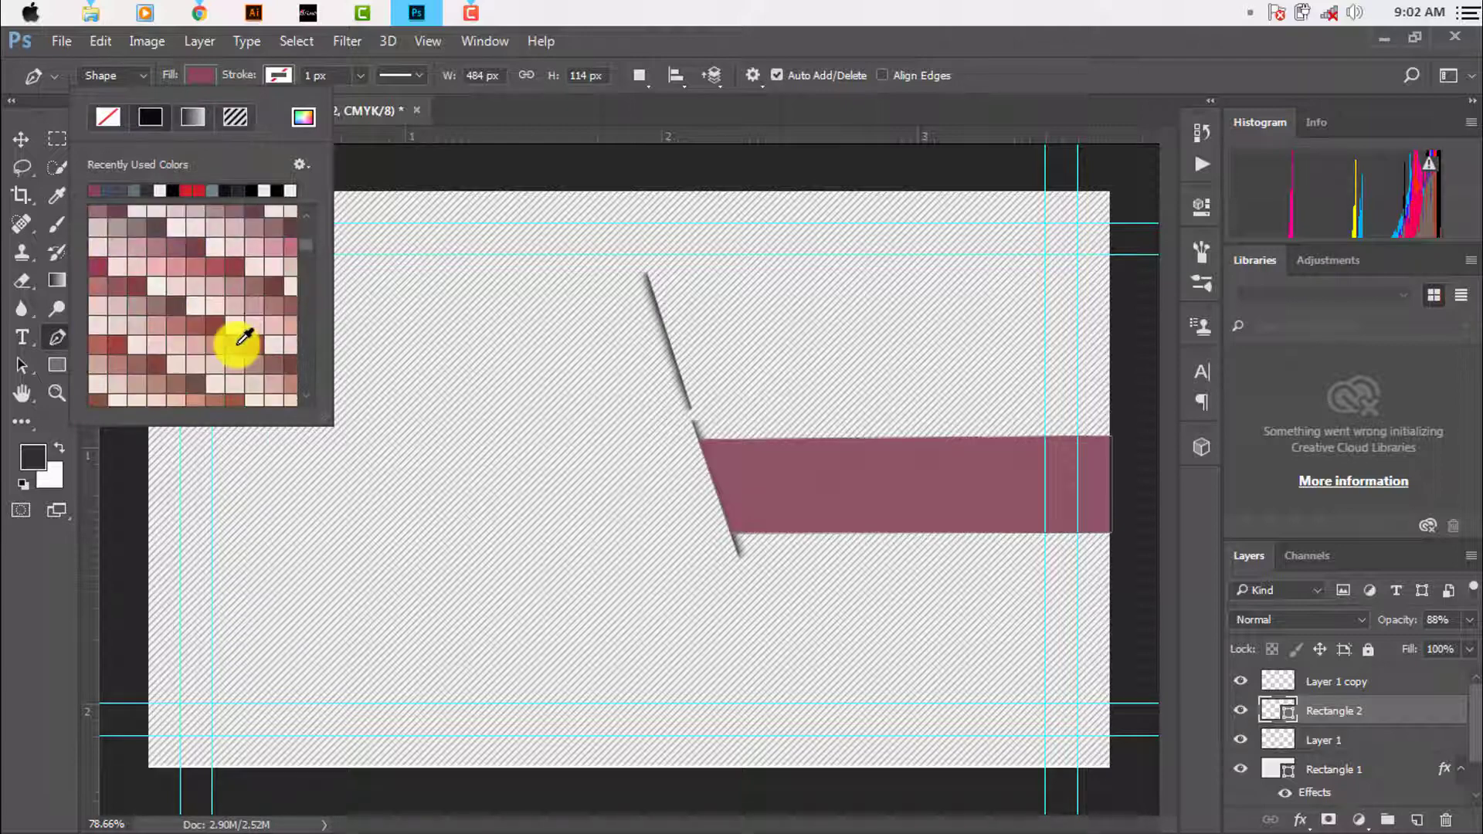
scroll(244, 338, up, 2)
Compare lighter grey-blue and medium grey fills, then settle on dark blue-grey
click(177, 321)
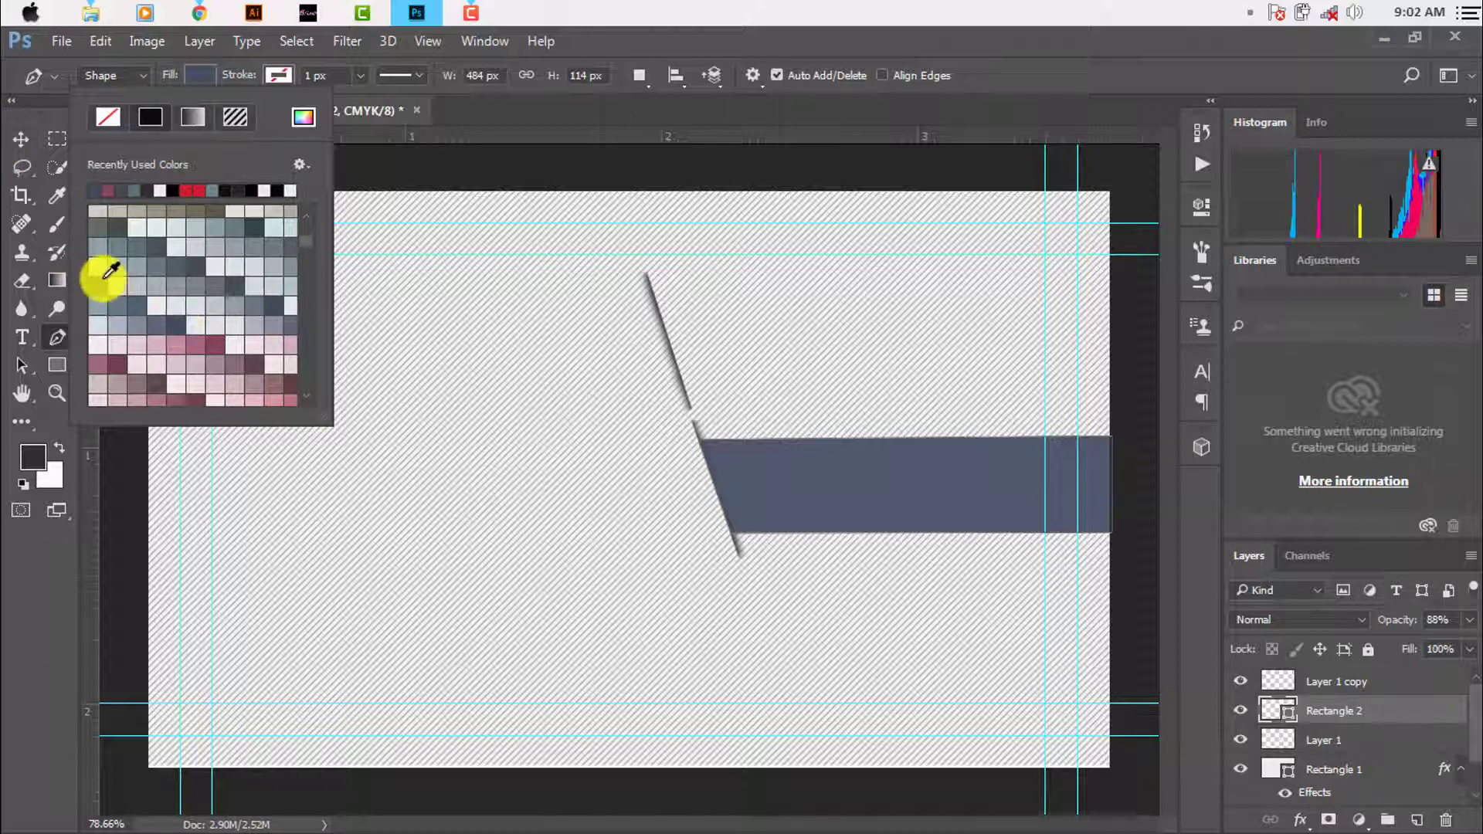
click(127, 324)
click(114, 326)
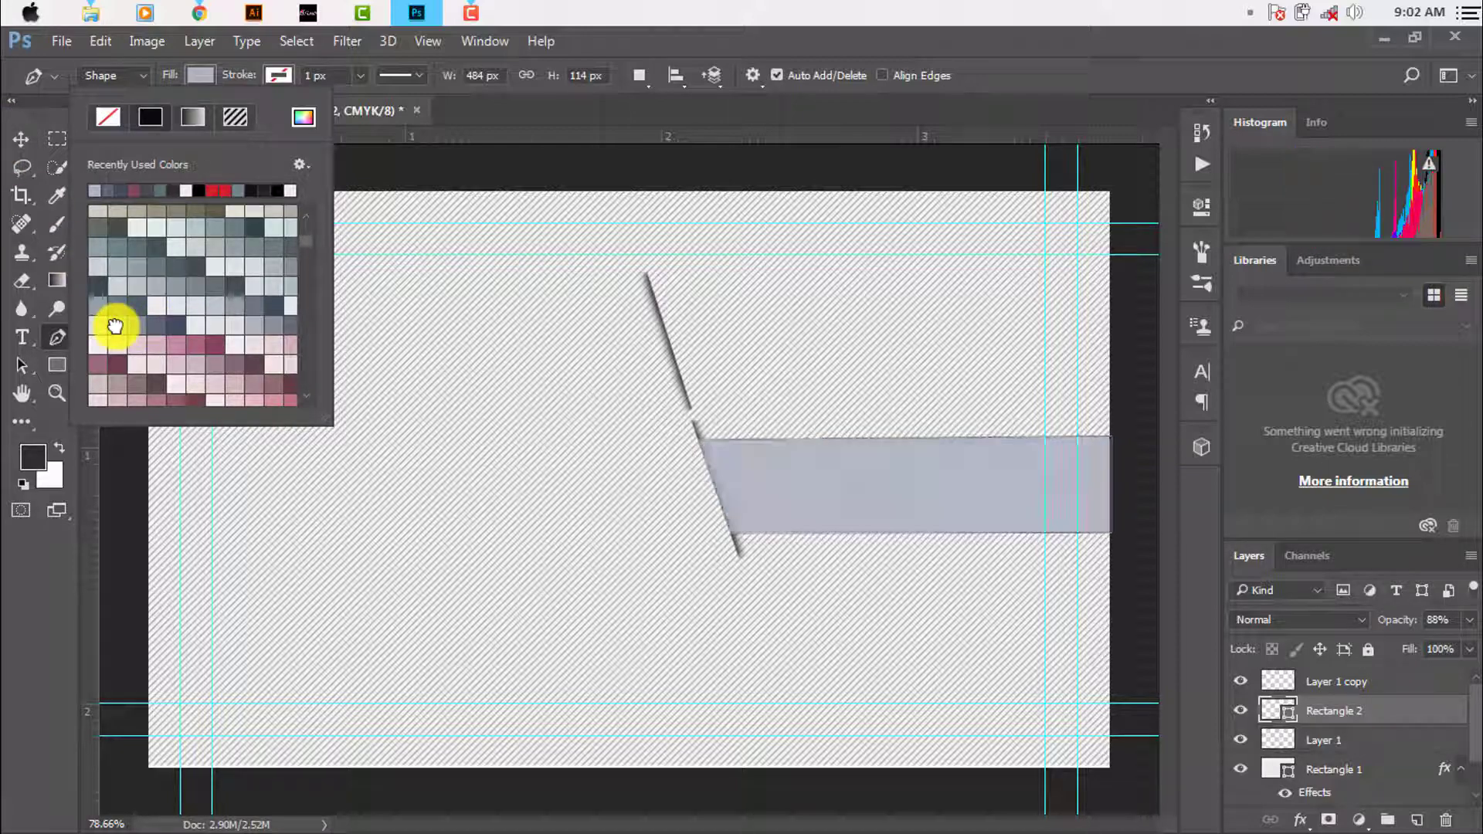
click(193, 287)
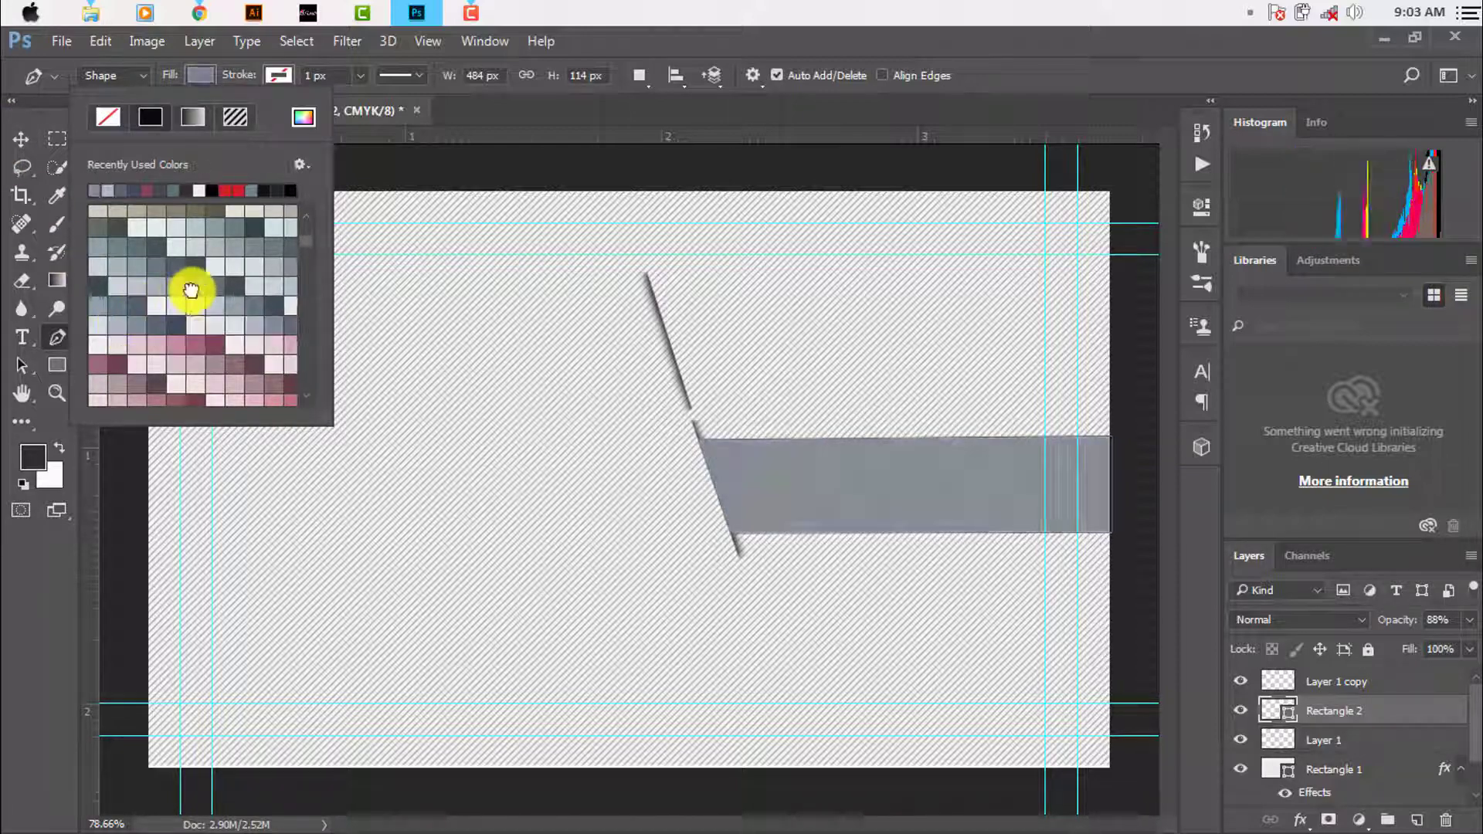
click(178, 324)
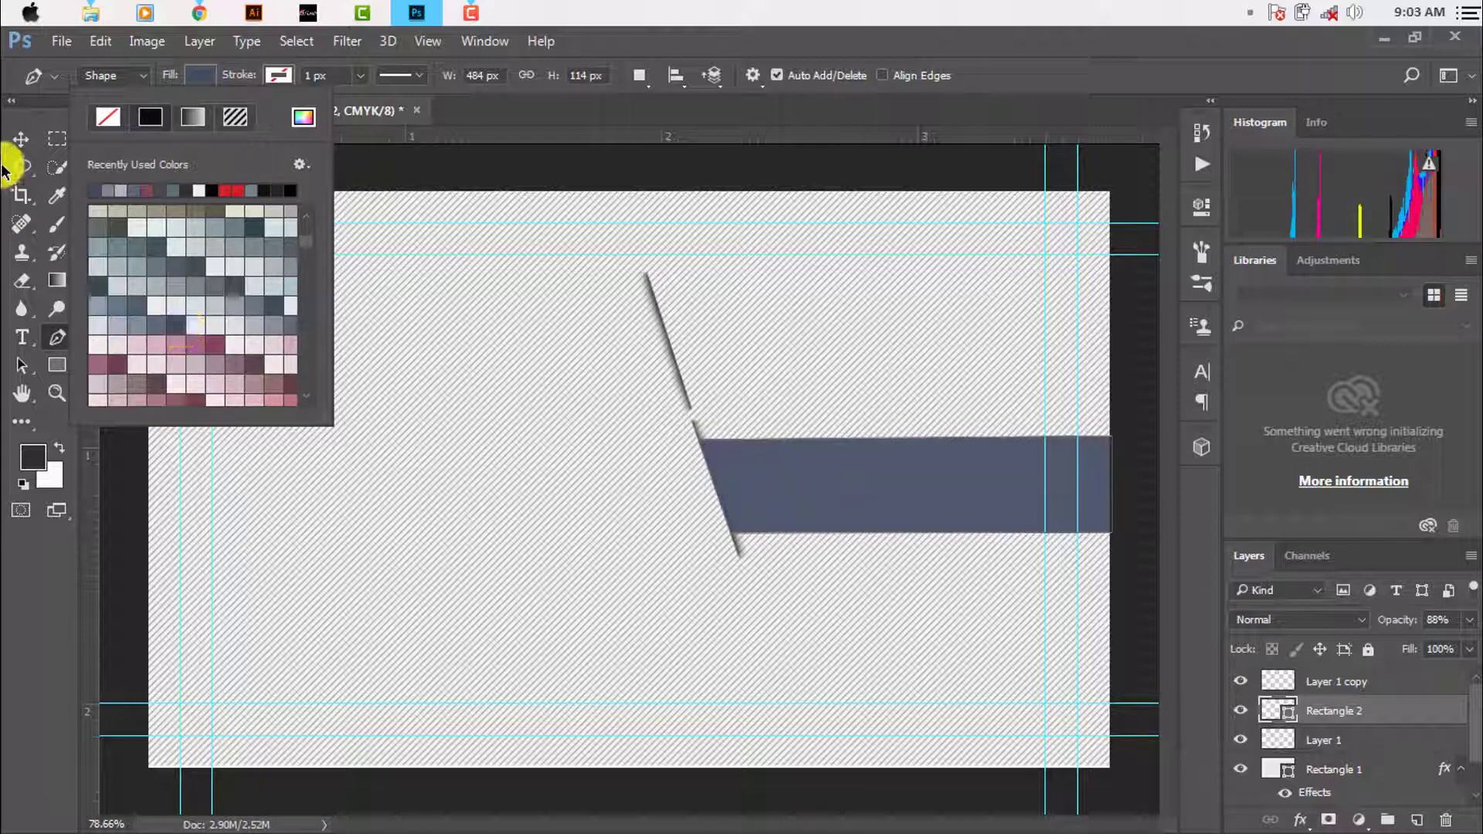
click(21, 139)
Move the upper slanted line (Layer 1 copy) down so it meets the band's edge without a gap
scroll(926, 499, up, 2)
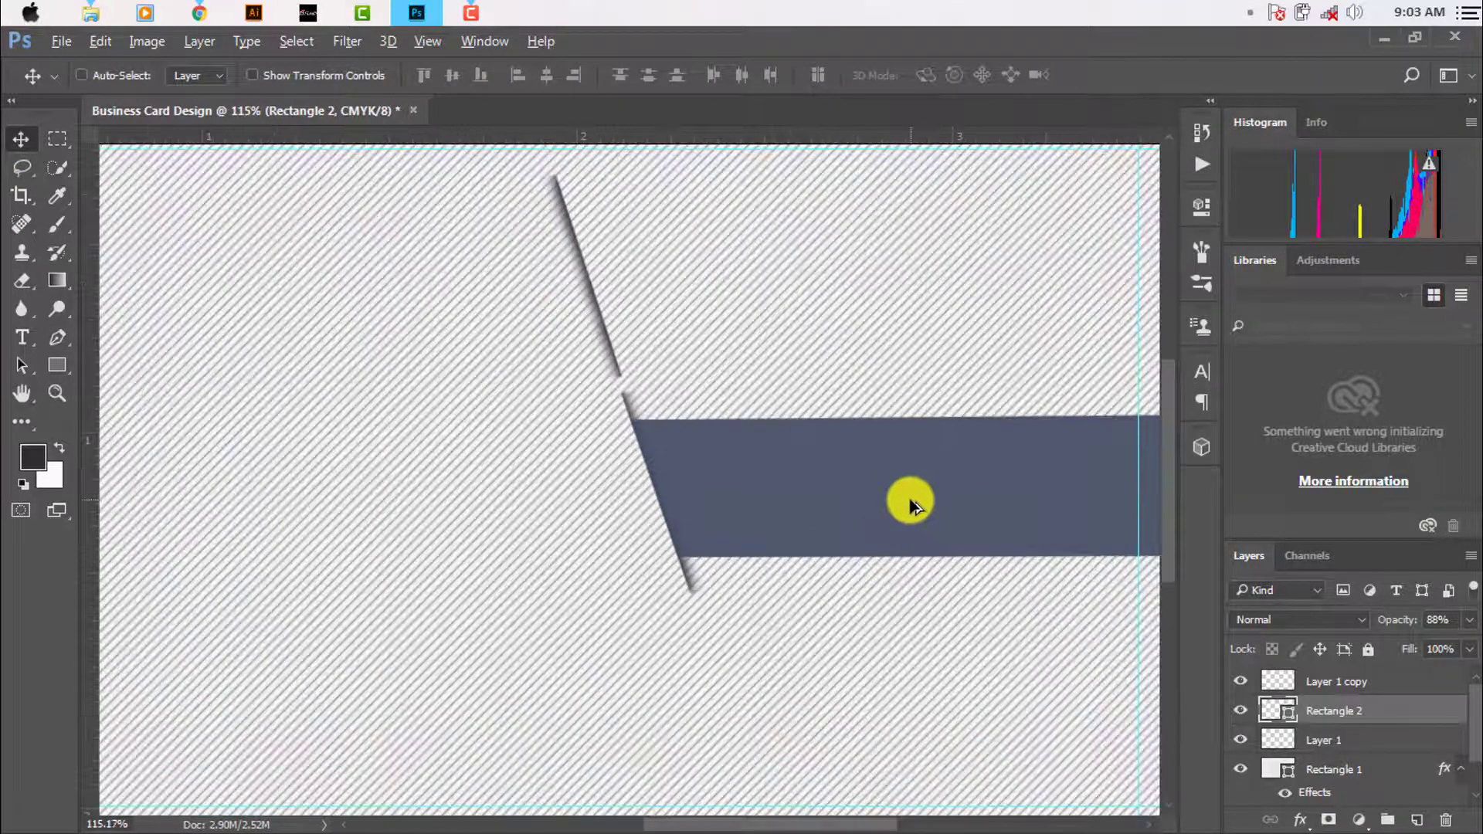
scroll(908, 502, down, 2)
scroll(779, 381, down, 1)
scroll(673, 264, up, 1)
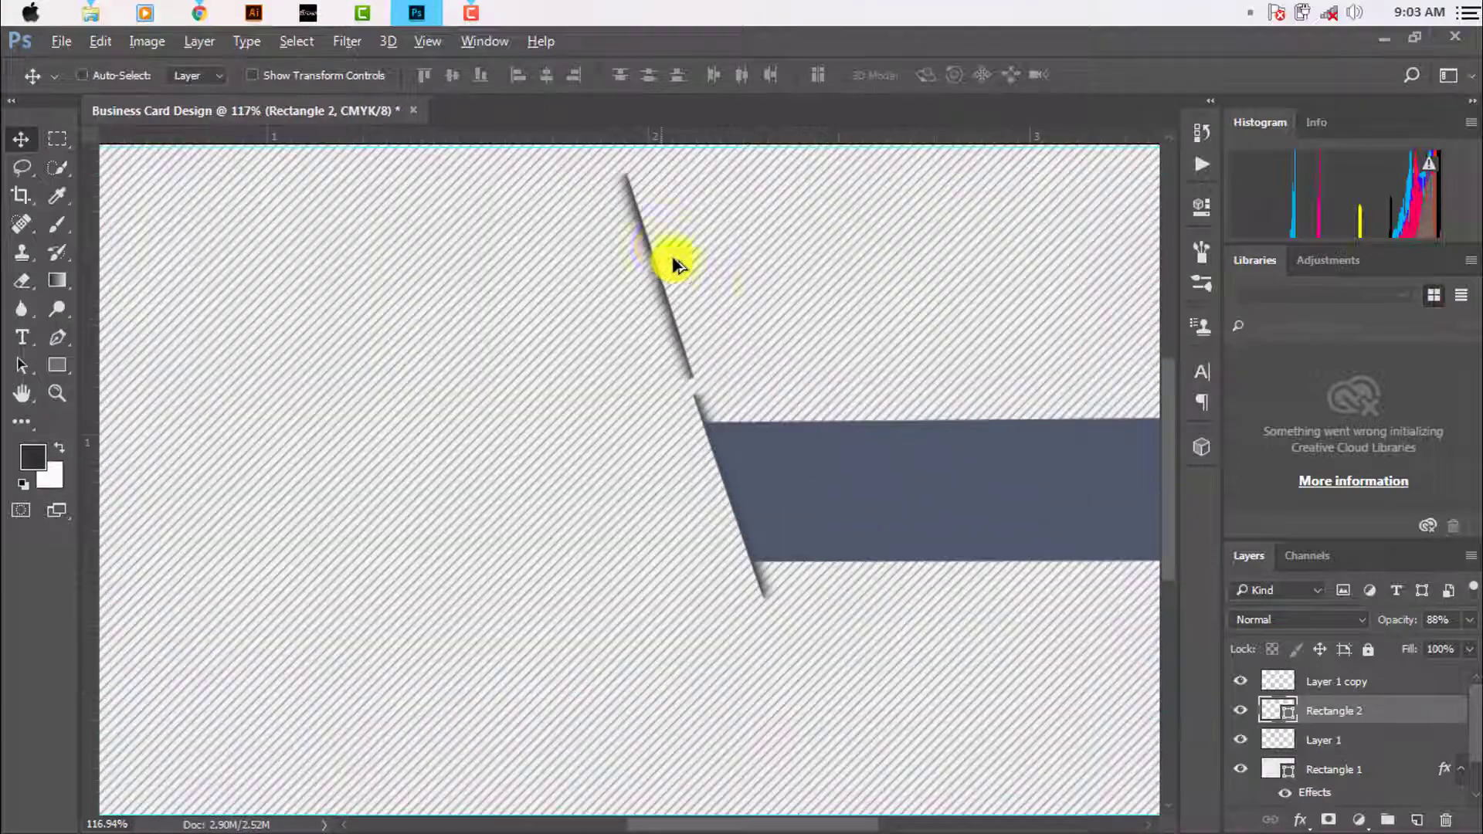
drag(649, 247, 704, 397)
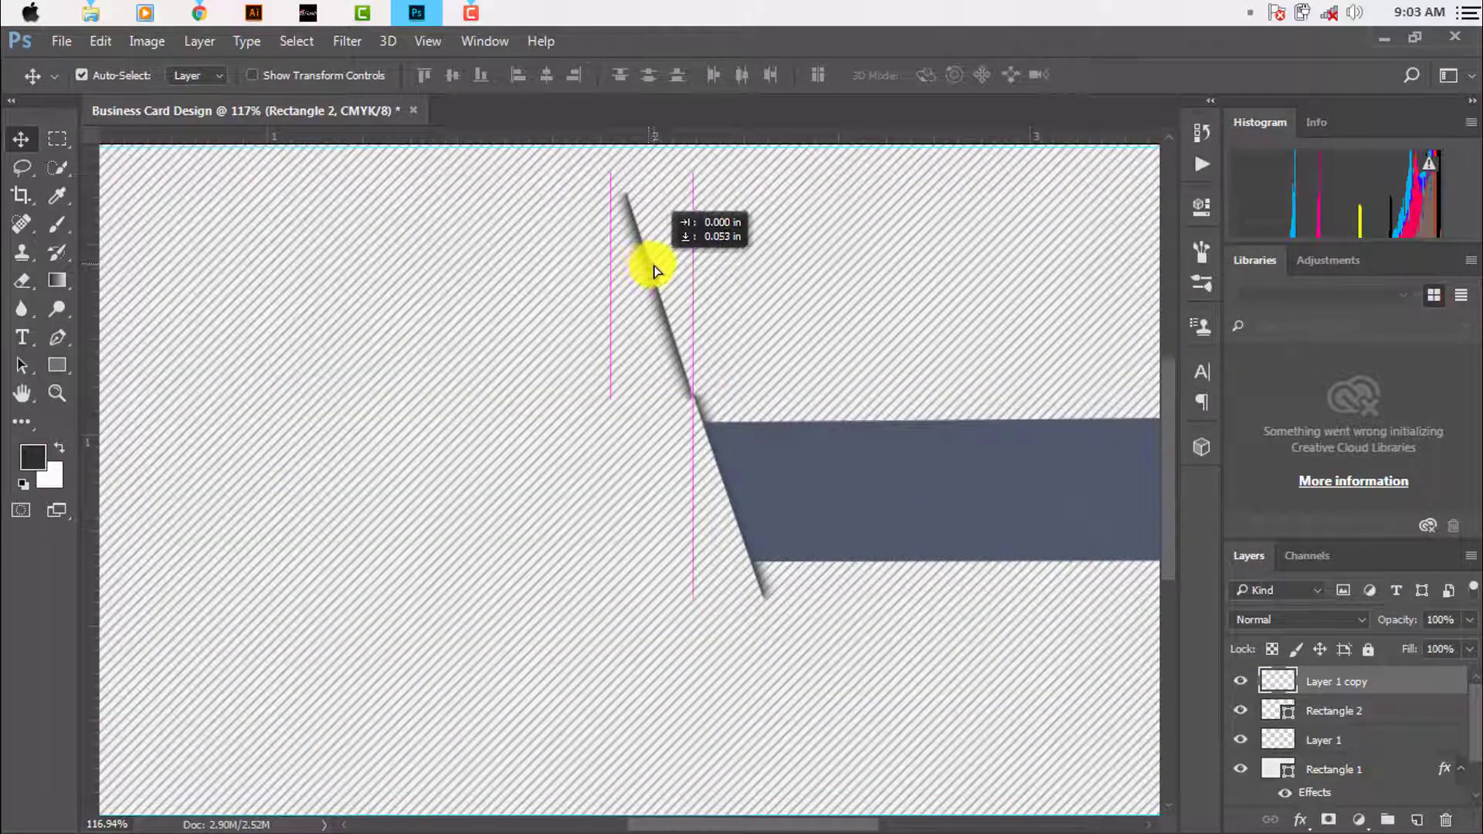
scroll(704, 398, up, 1)
scroll(705, 398, up, 3)
drag(662, 387, 837, 447)
Select the band and slanted-line layers and shift them together to the left
scroll(877, 480, down, 5)
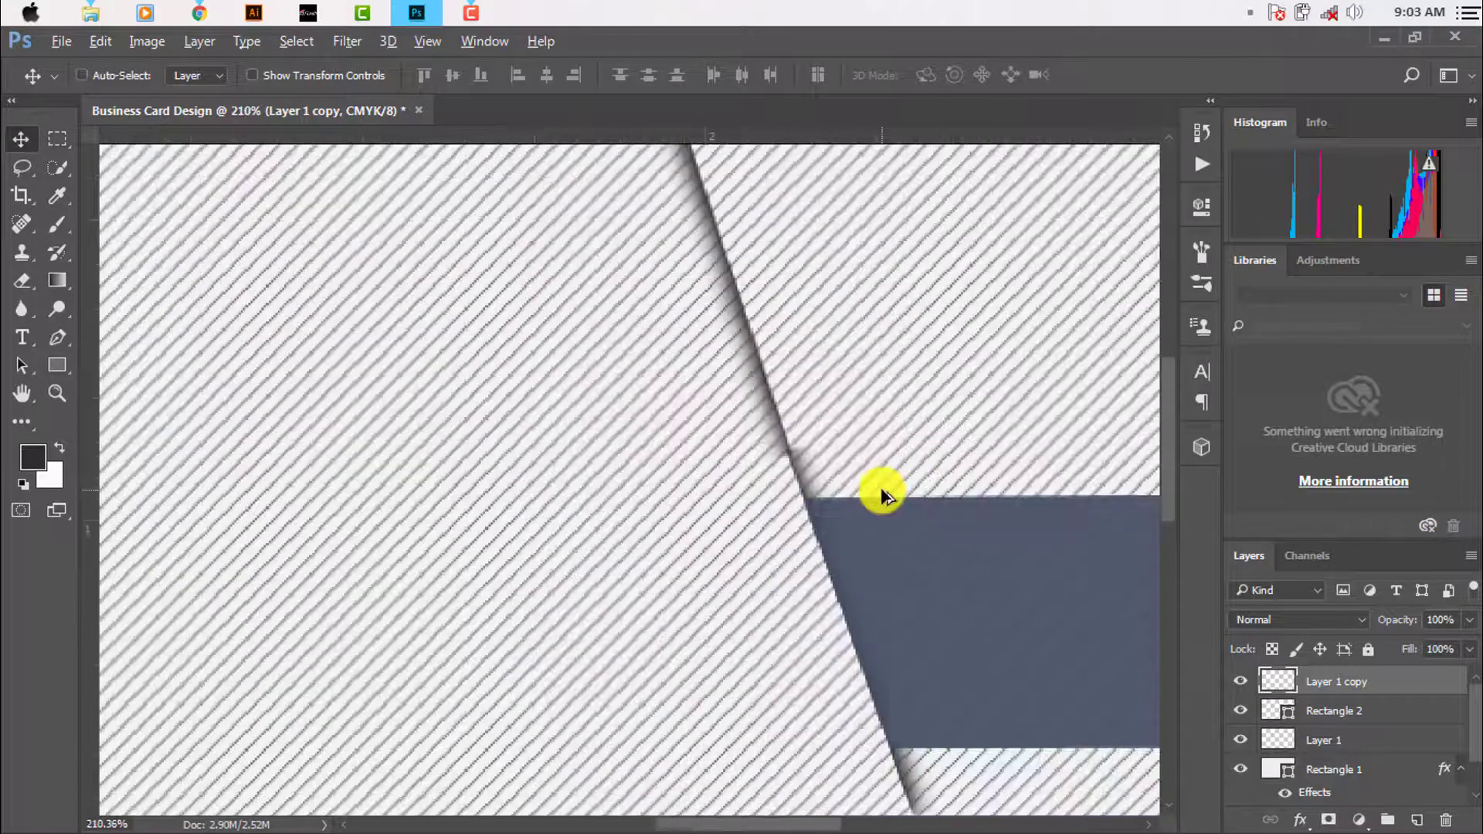
scroll(881, 498, down, 1)
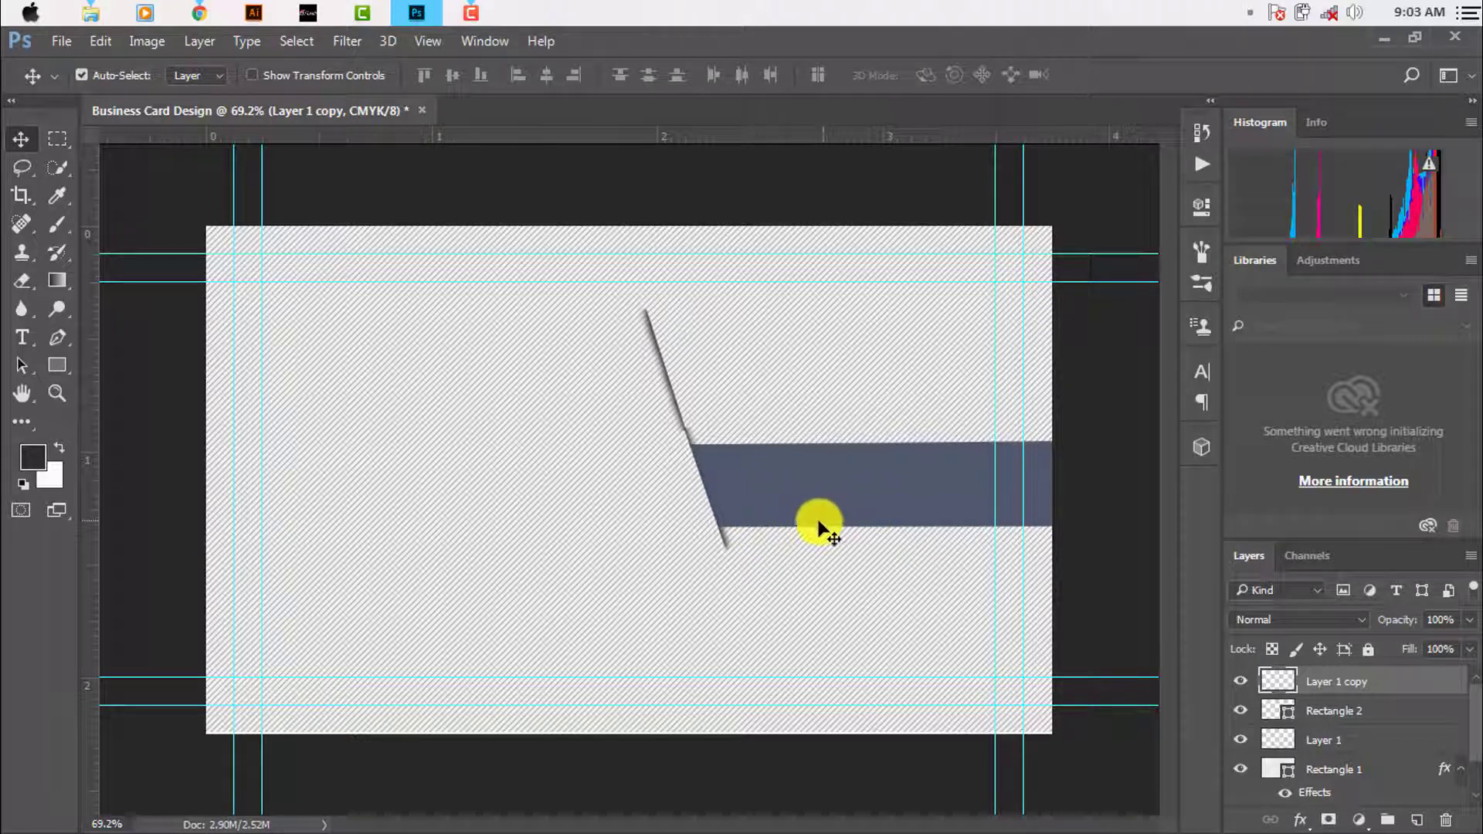
drag(1346, 705, 1426, 732)
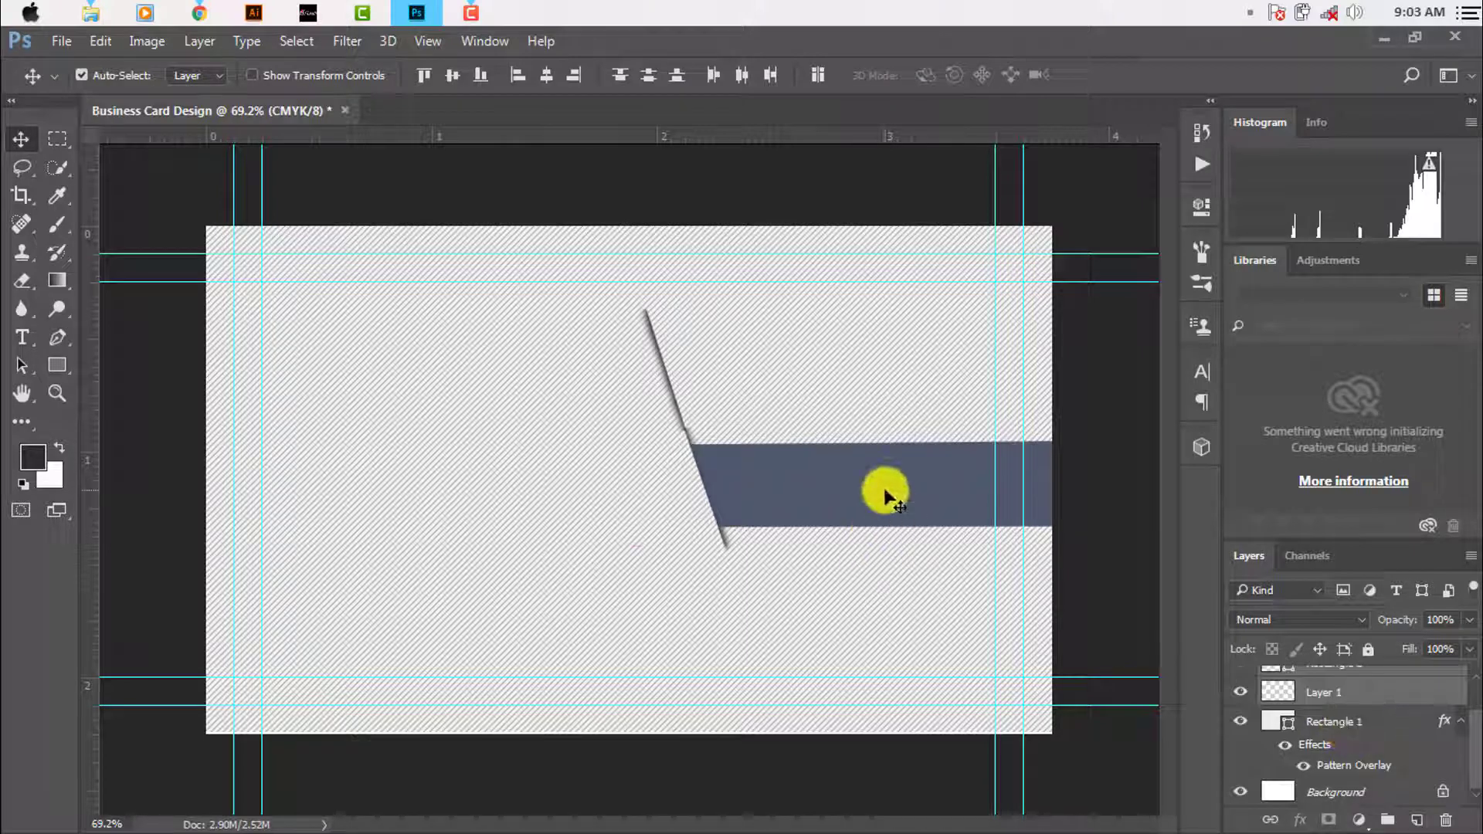
mouse_move(883, 494)
mouse_down()
mouse_move(838, 497)
mouse_move(885, 494)
mouse_up()
Free-transform and commit the lower and upper shadow line layers in turn
key(ctrl)
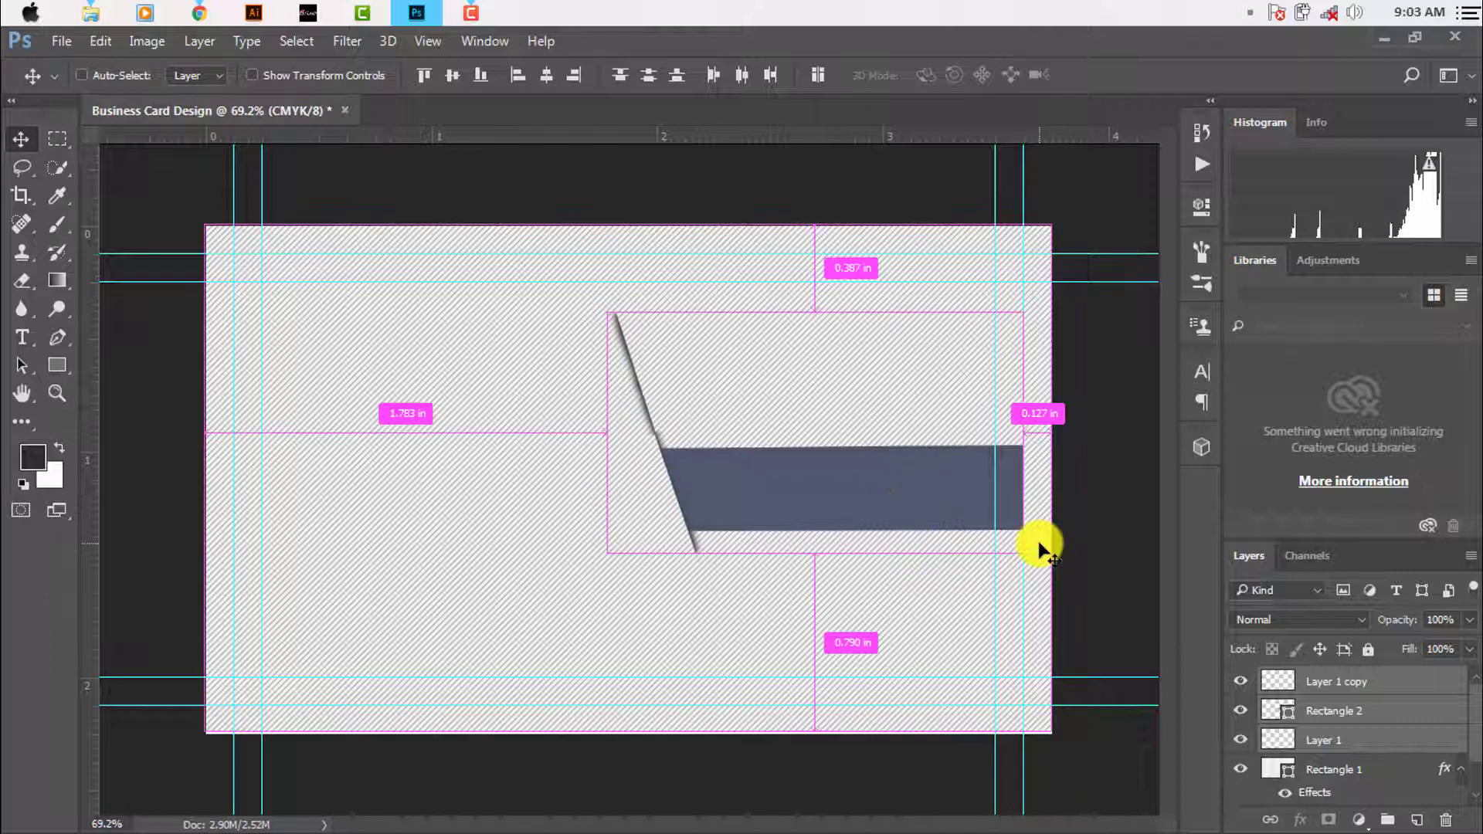
key(ctrl+t)
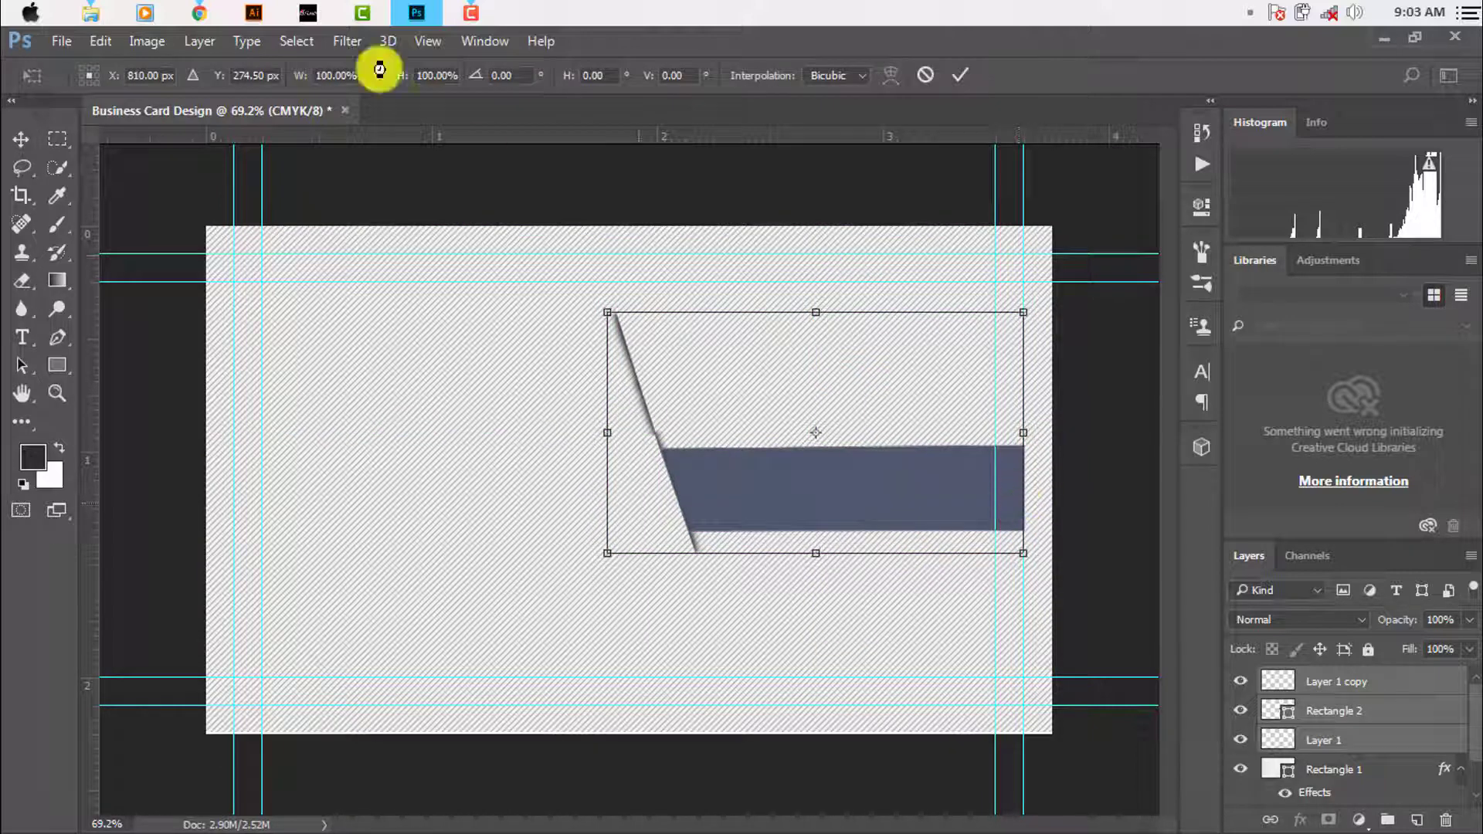
click(960, 75)
click(1350, 738)
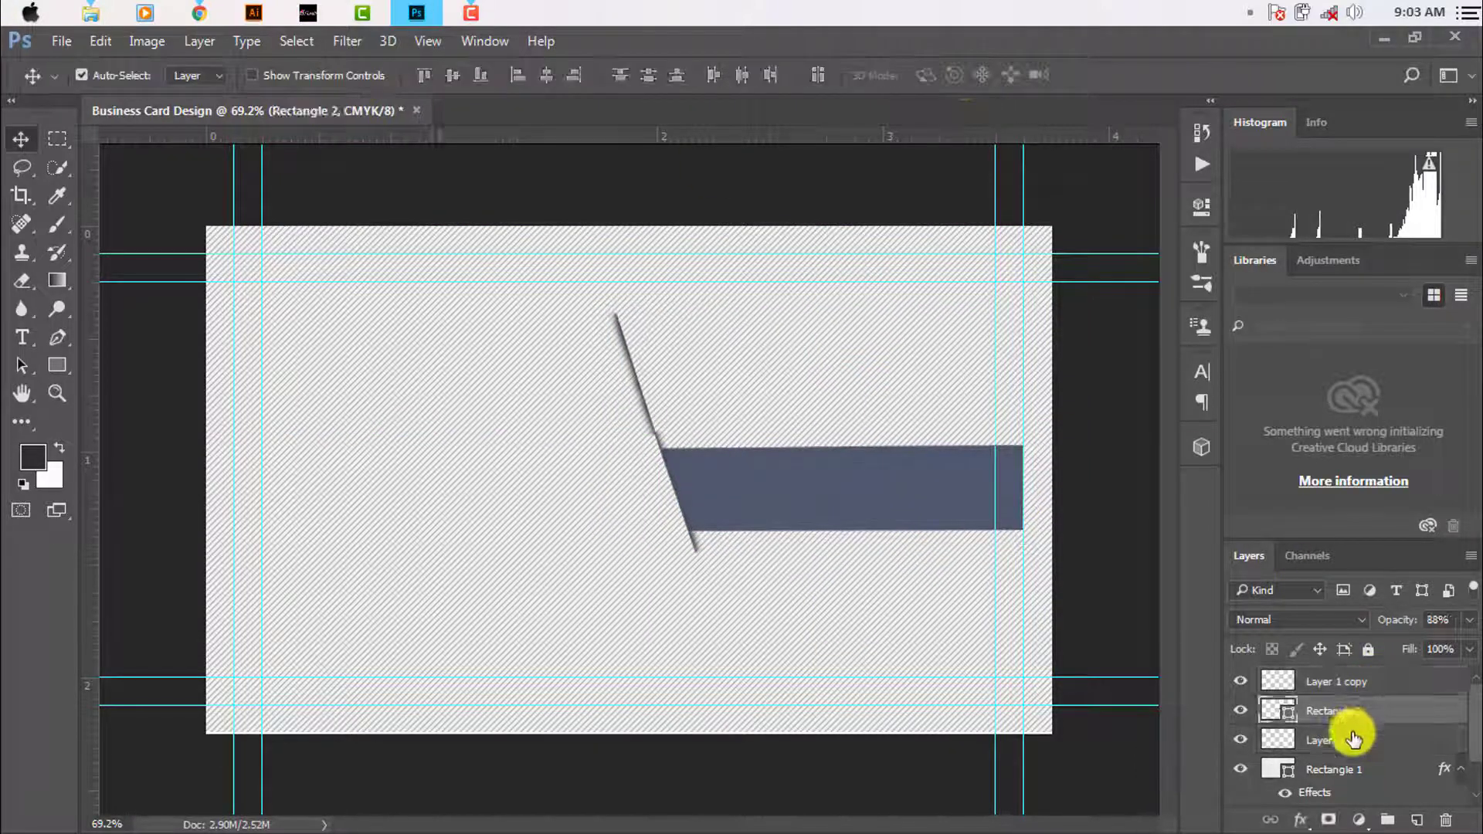
key(ctrl+t)
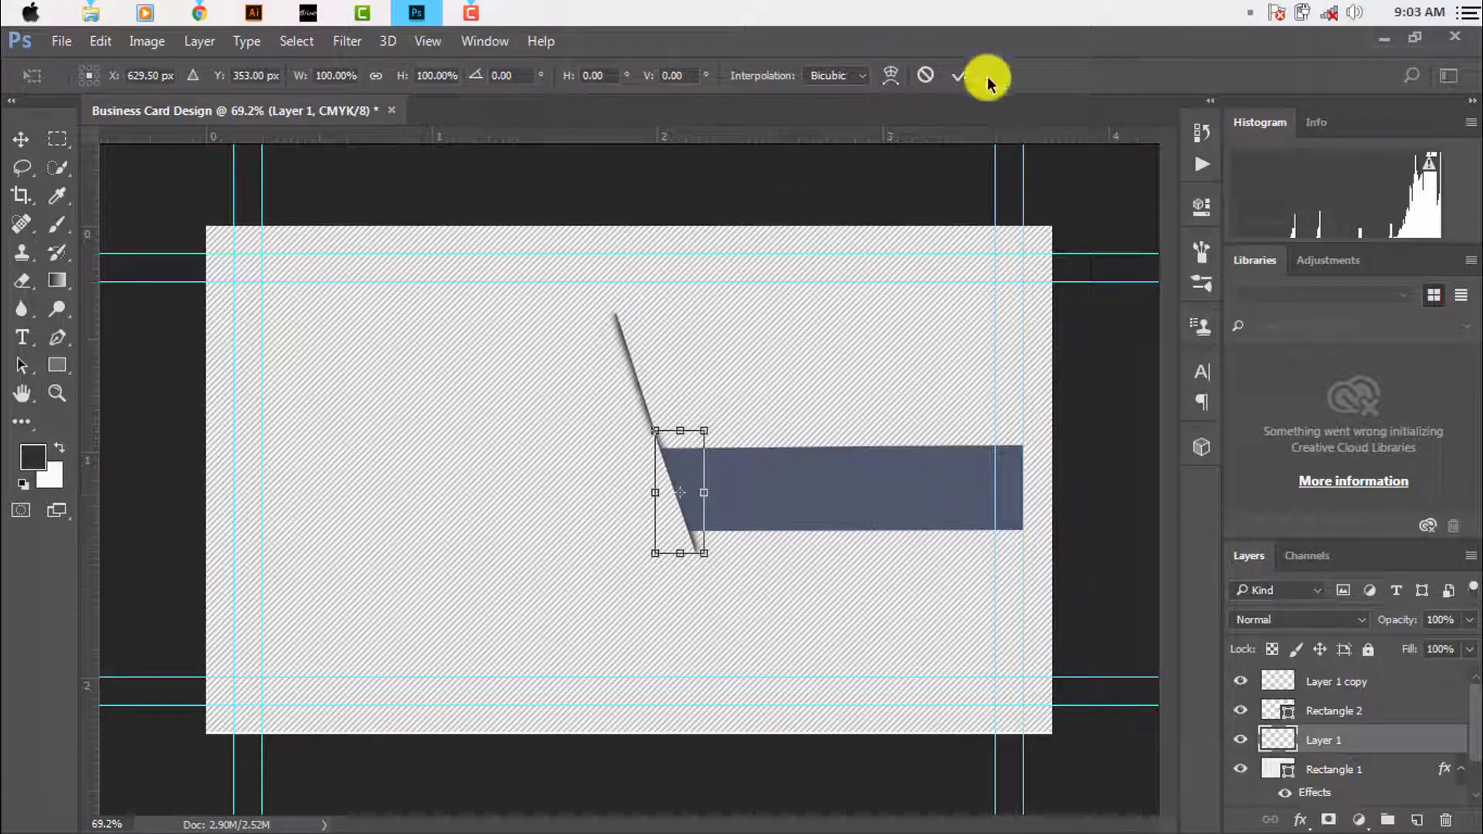
click(986, 75)
click(1351, 681)
key(ctrl+t)
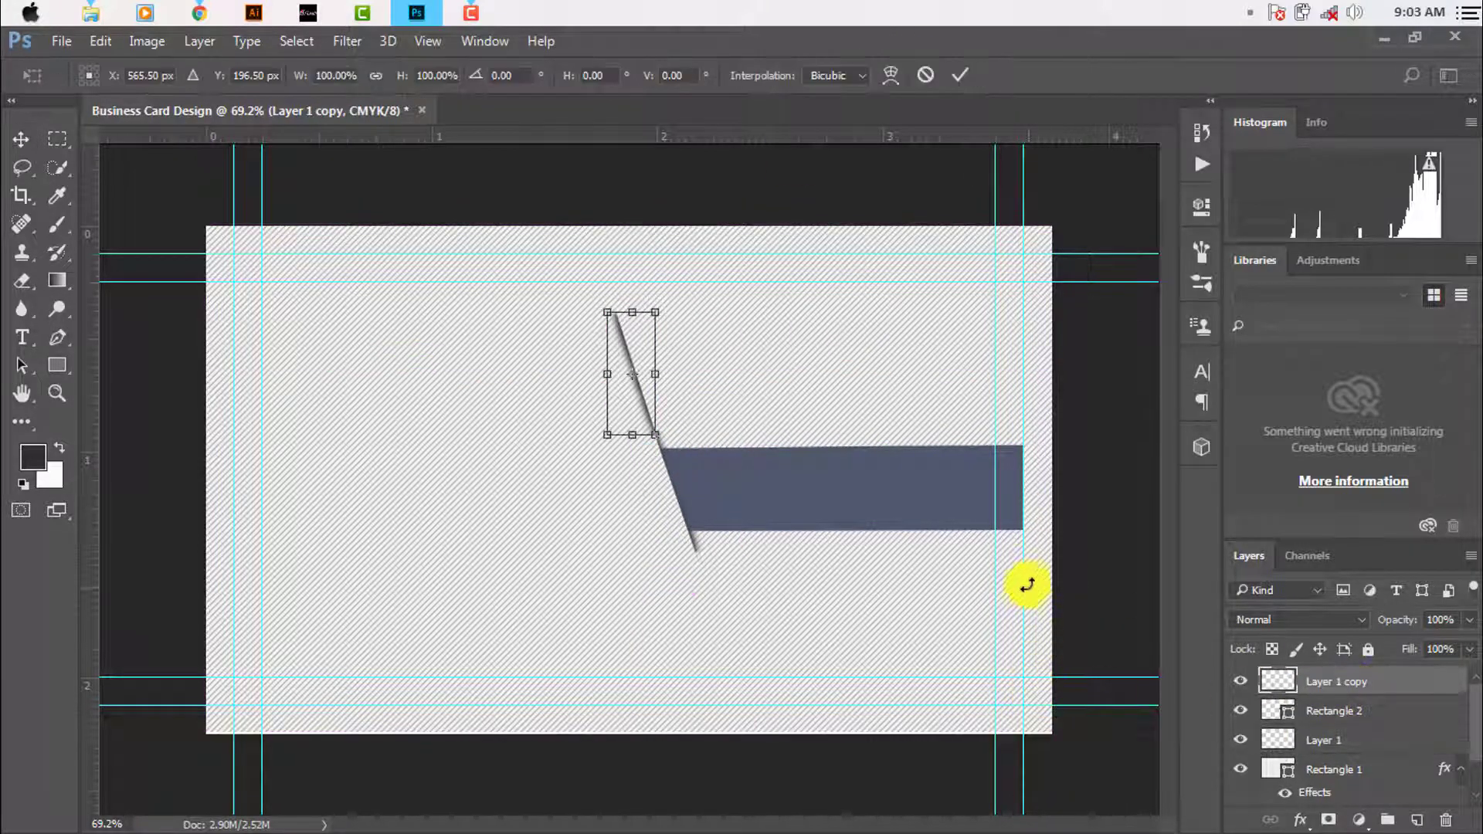
click(959, 75)
click(1334, 738)
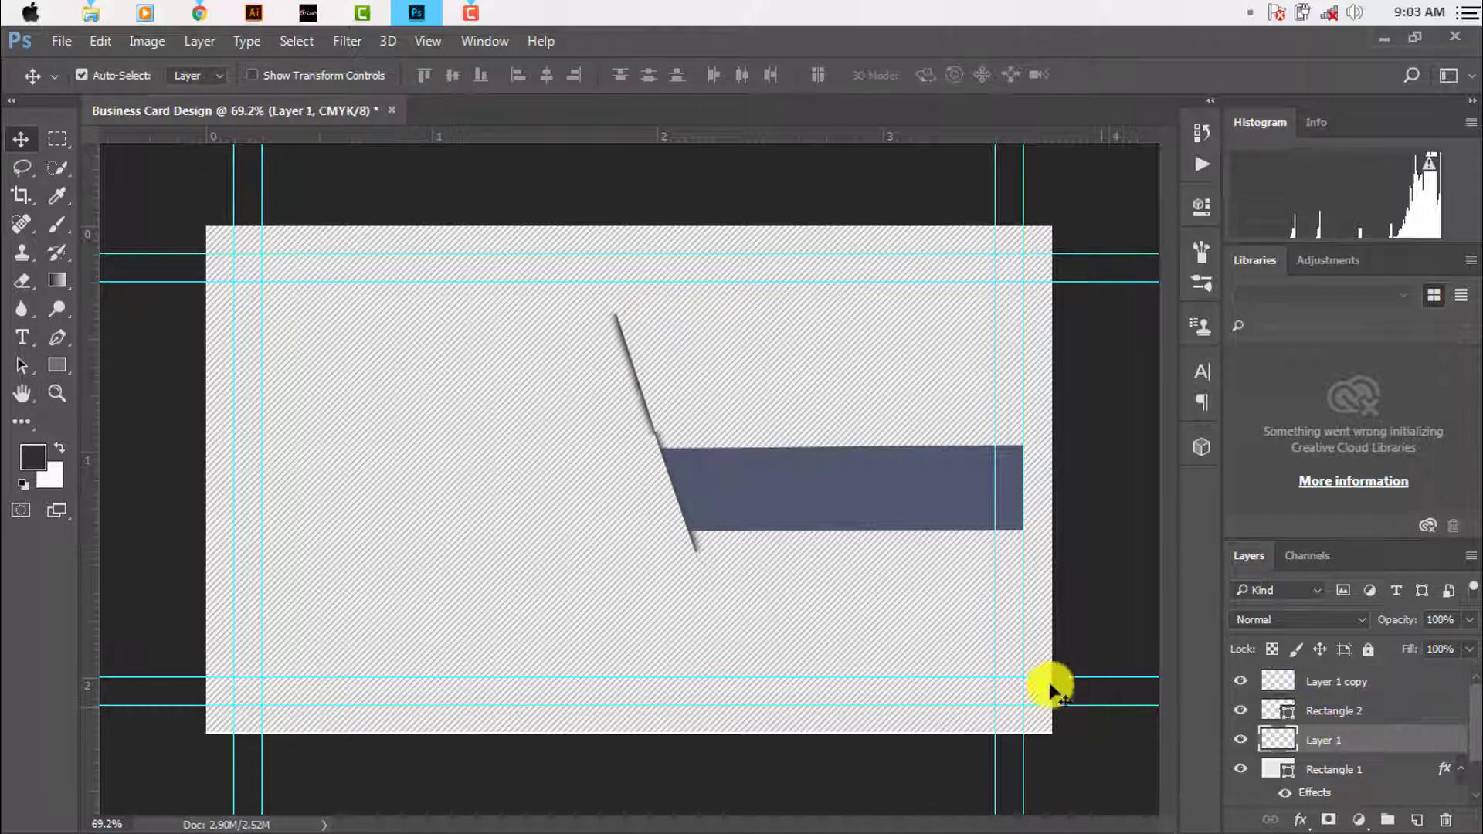
click(961, 74)
scroll(1333, 745, down, 3)
scroll(1334, 746, up, 3)
click(1355, 681)
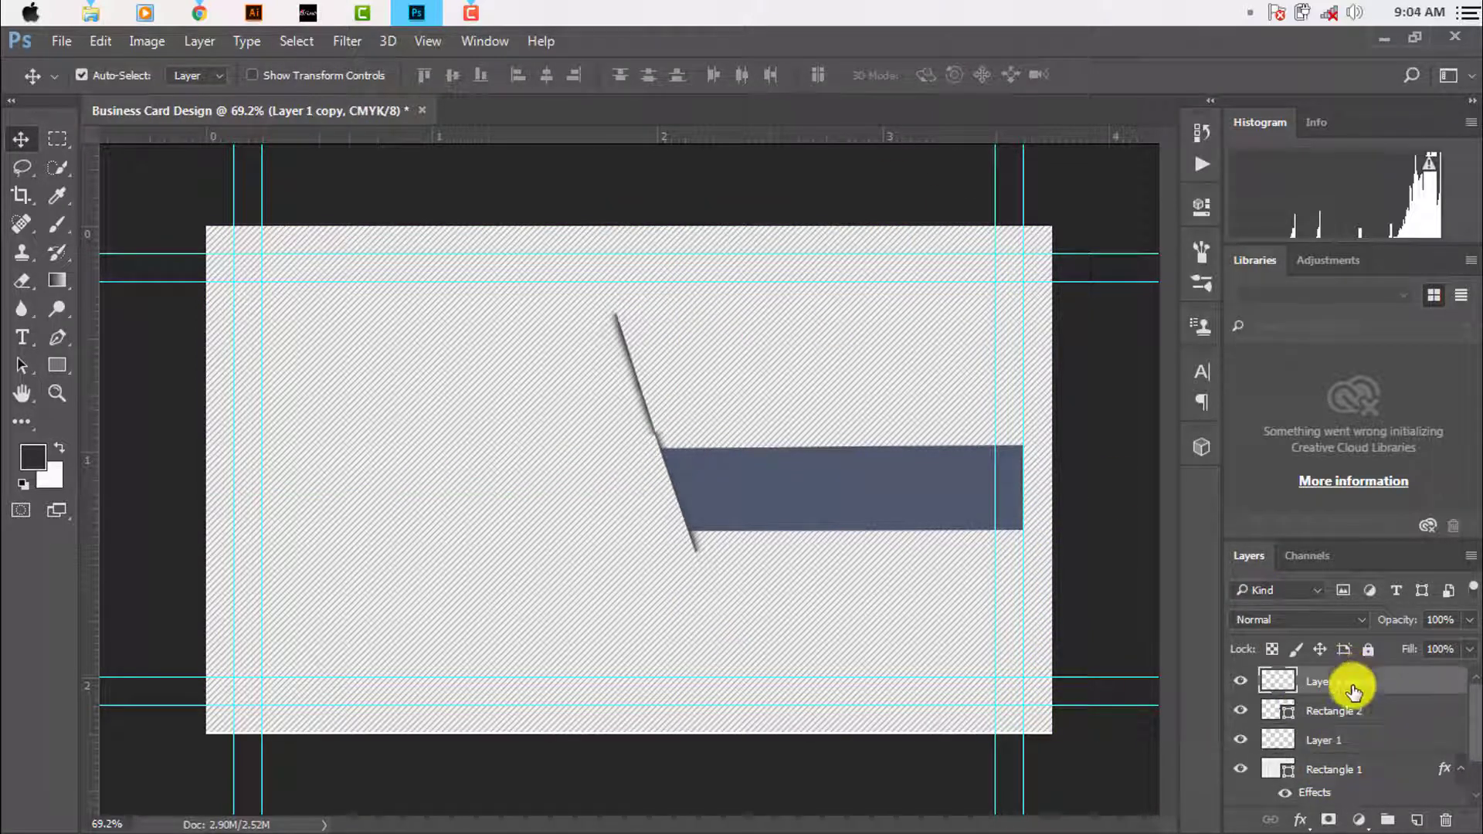
Widen the slate band so it reaches the card's right edge
click(889, 499)
key(ctrl+t)
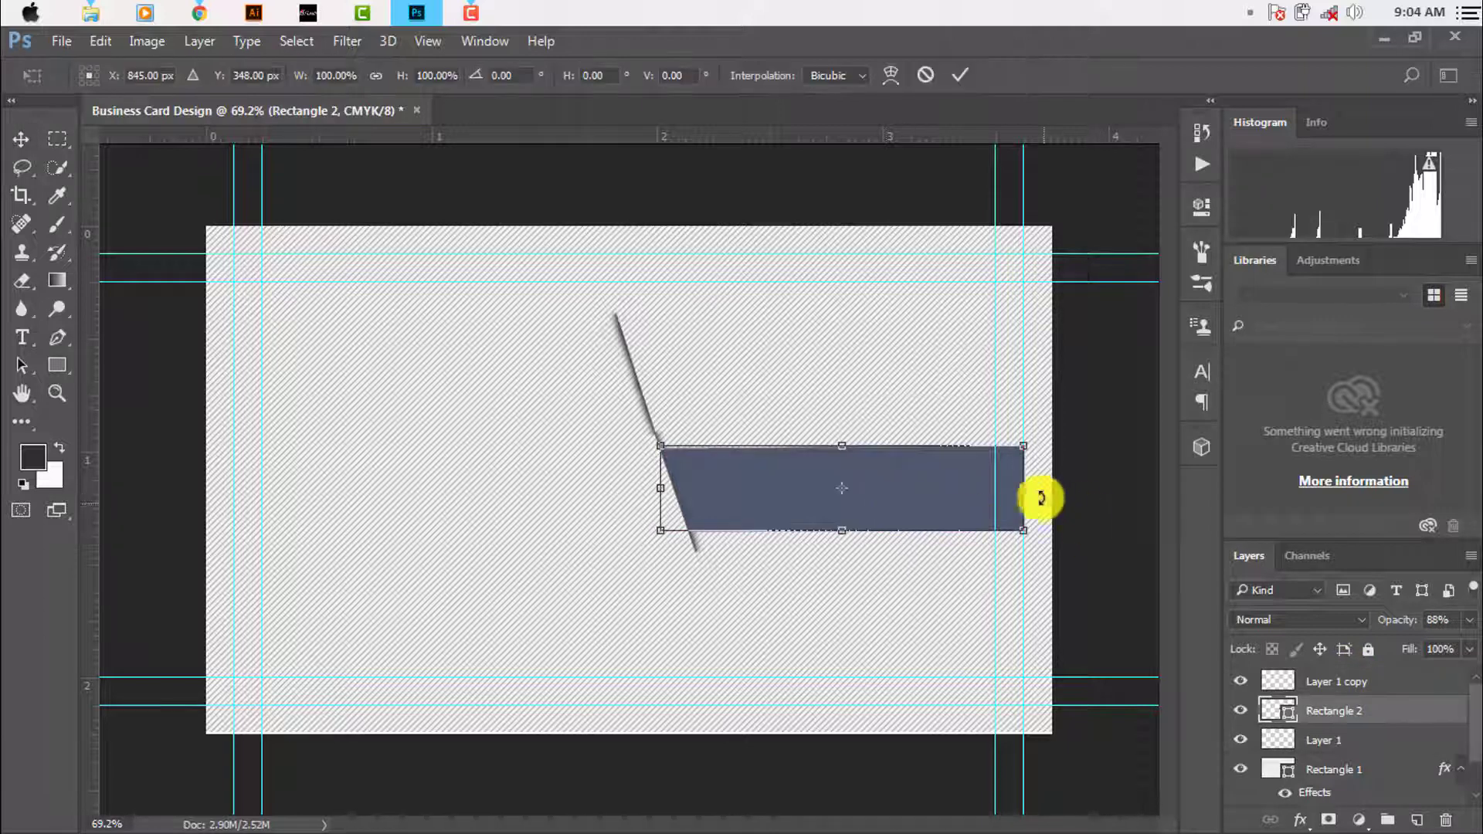
drag(1022, 488, 1064, 495)
click(962, 78)
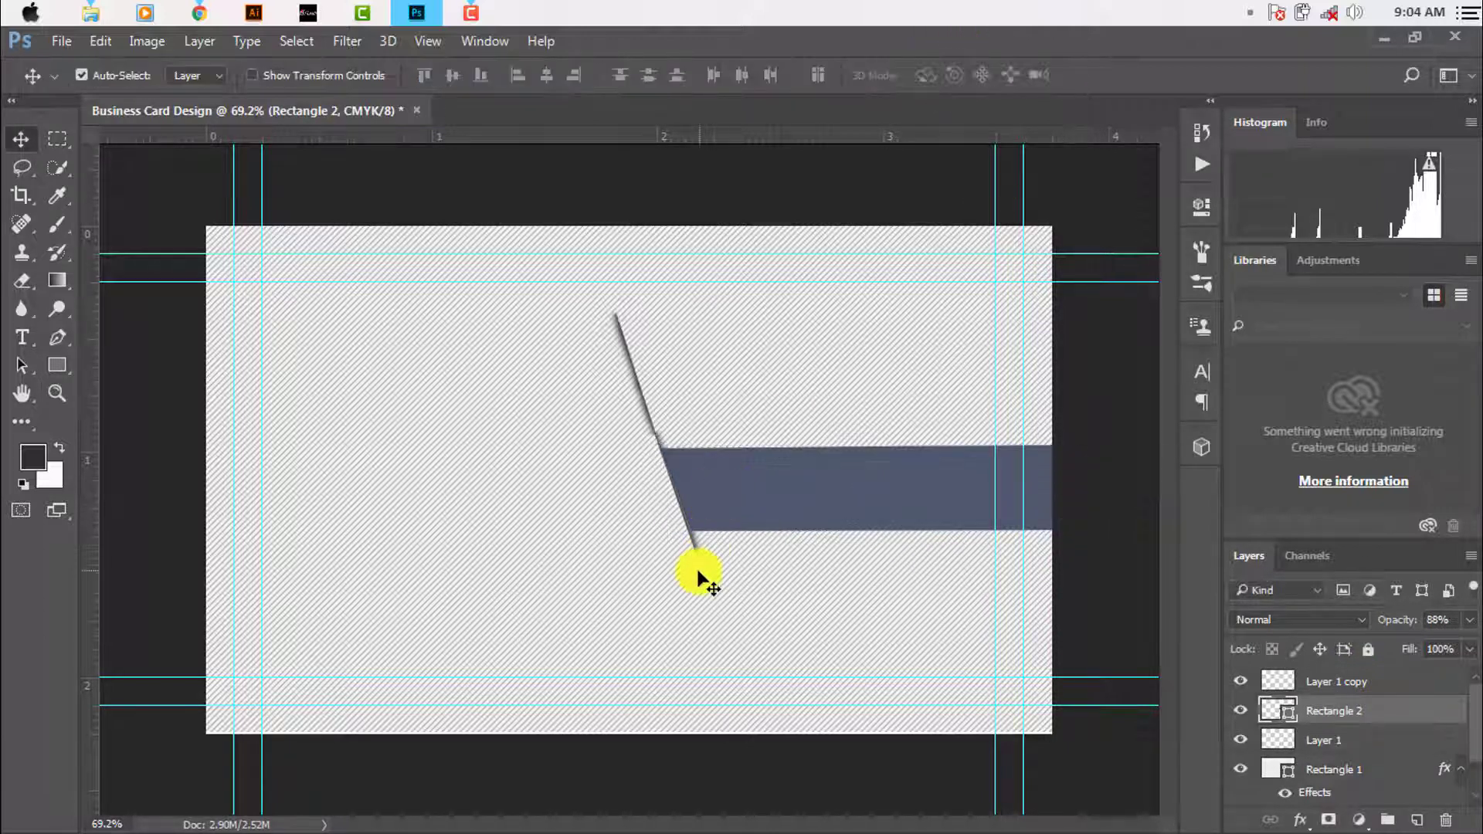
scroll(701, 573, up, 3)
scroll(711, 545, up, 2)
scroll(718, 544, up, 2)
scroll(718, 545, down, 1)
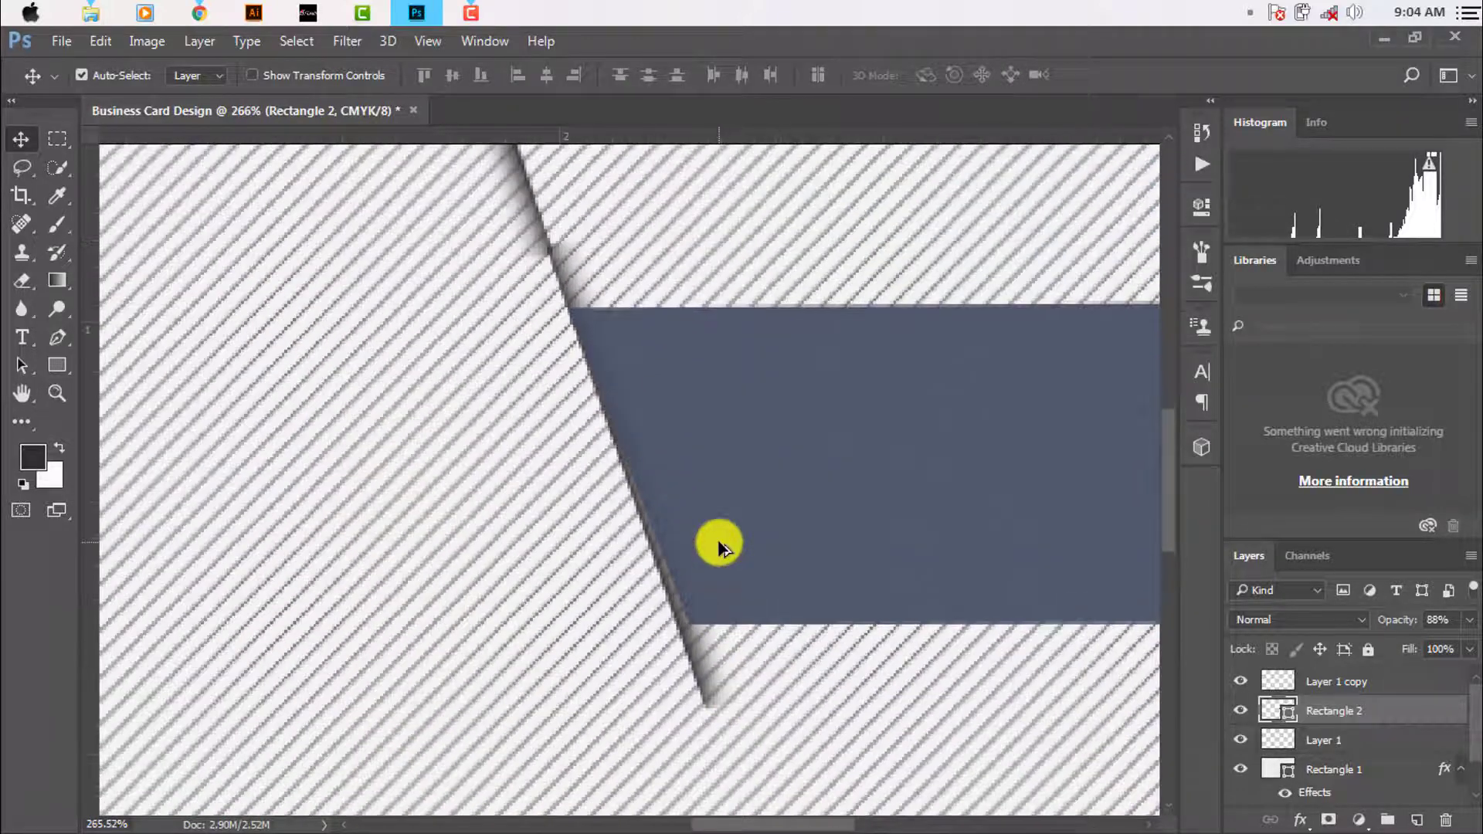
Inspect the slate band's path anchor points, then select the striped background layer
click(60, 336)
scroll(690, 627, down, 2)
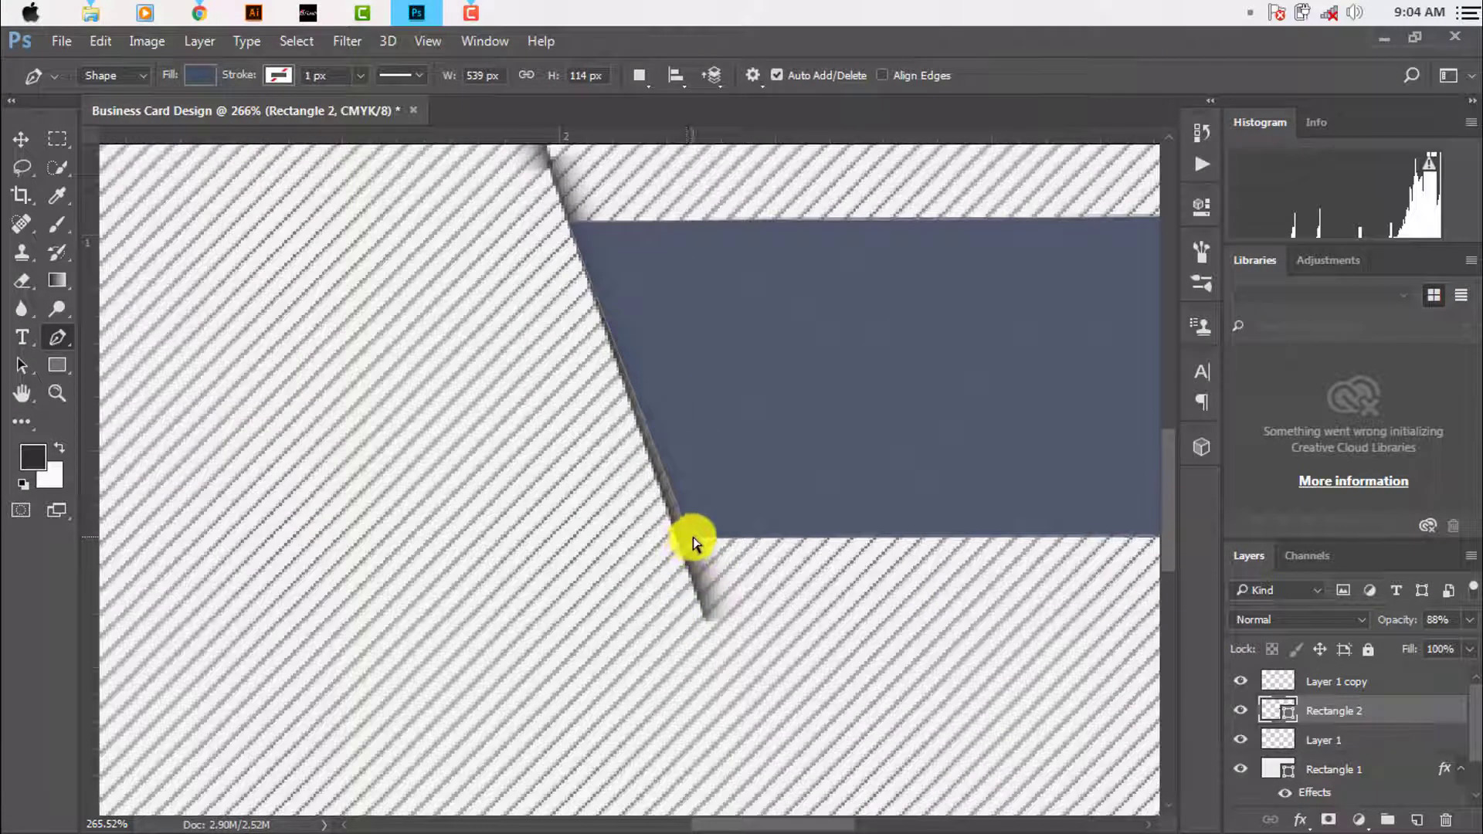
click(677, 537)
click(34, 142)
ctrl+click(265, 308)
scroll(414, 494, down, 3)
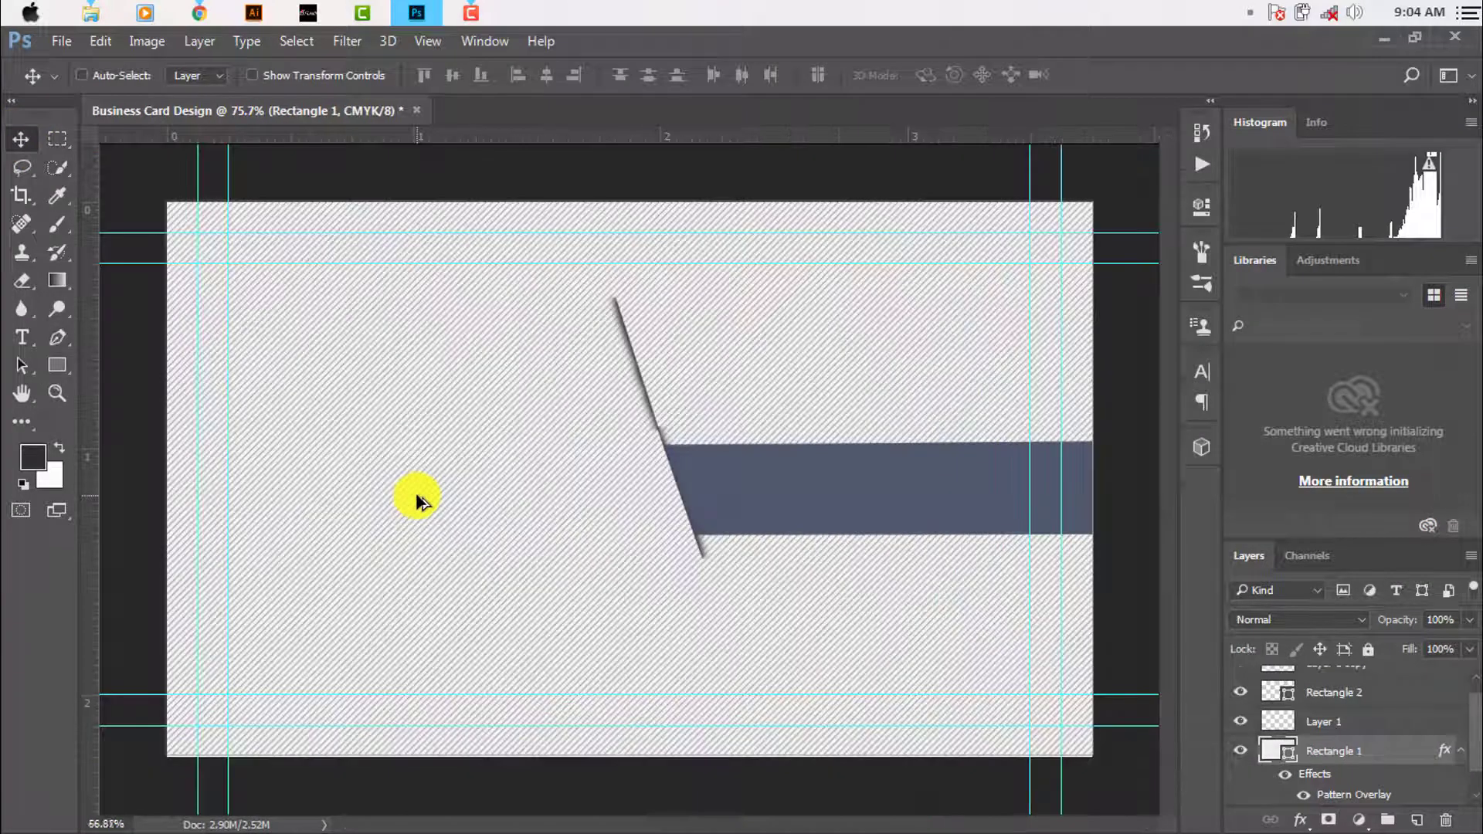
Draw a pale grey Rectangle 3 from the card's left edge to the upper slanted line
scroll(415, 500, down, 2)
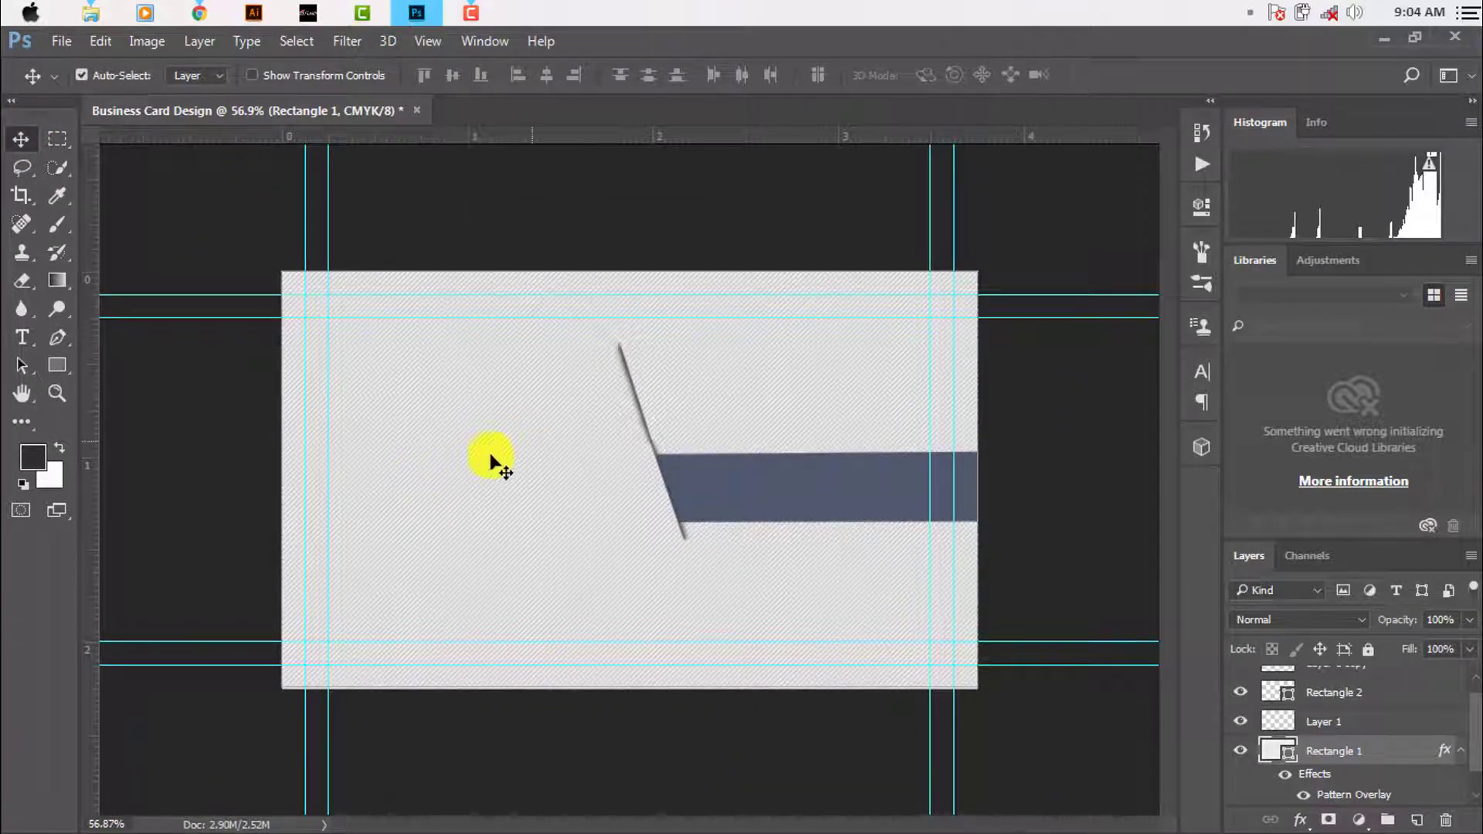
click(72, 370)
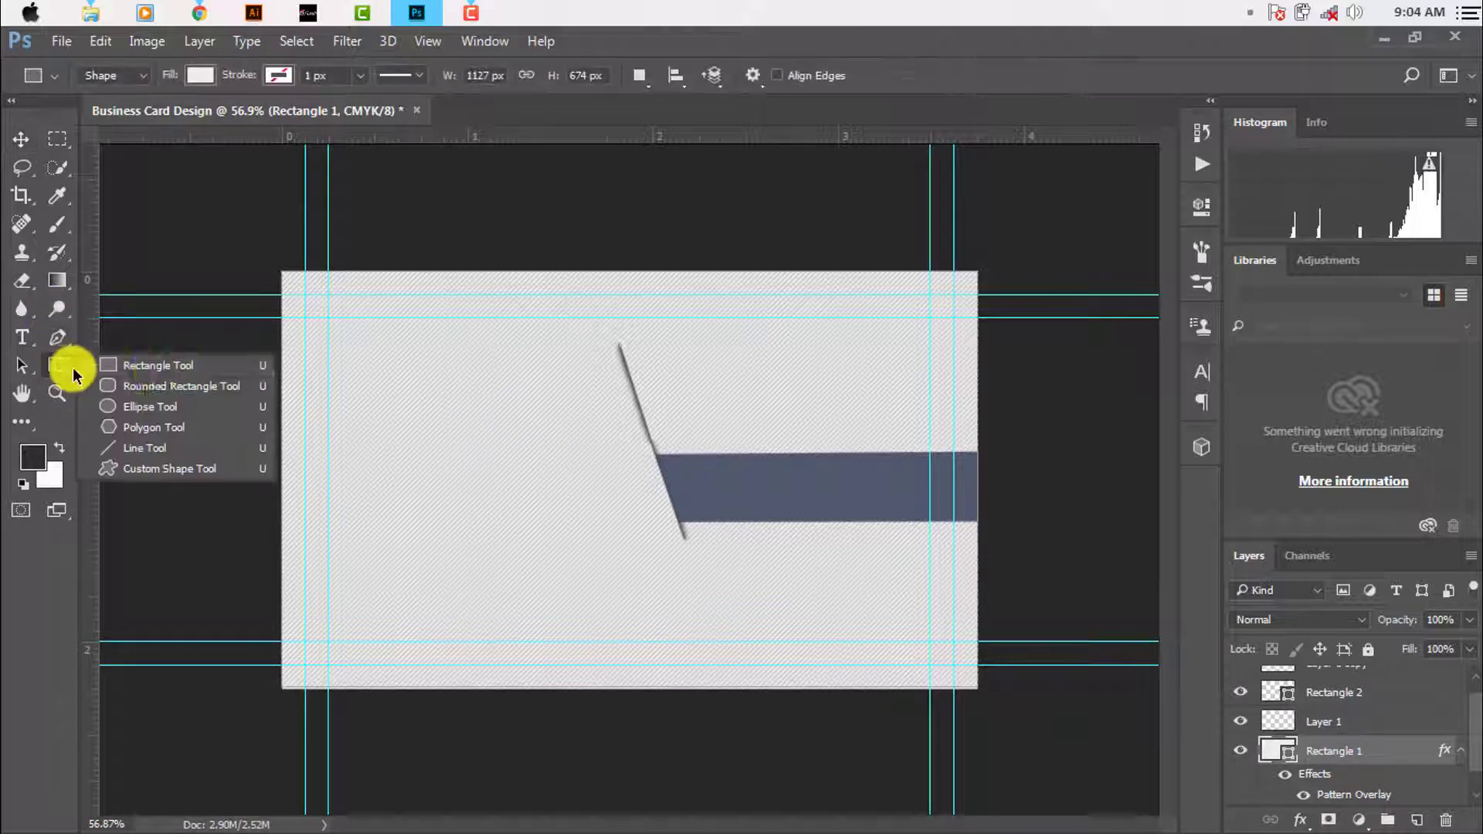
click(155, 366)
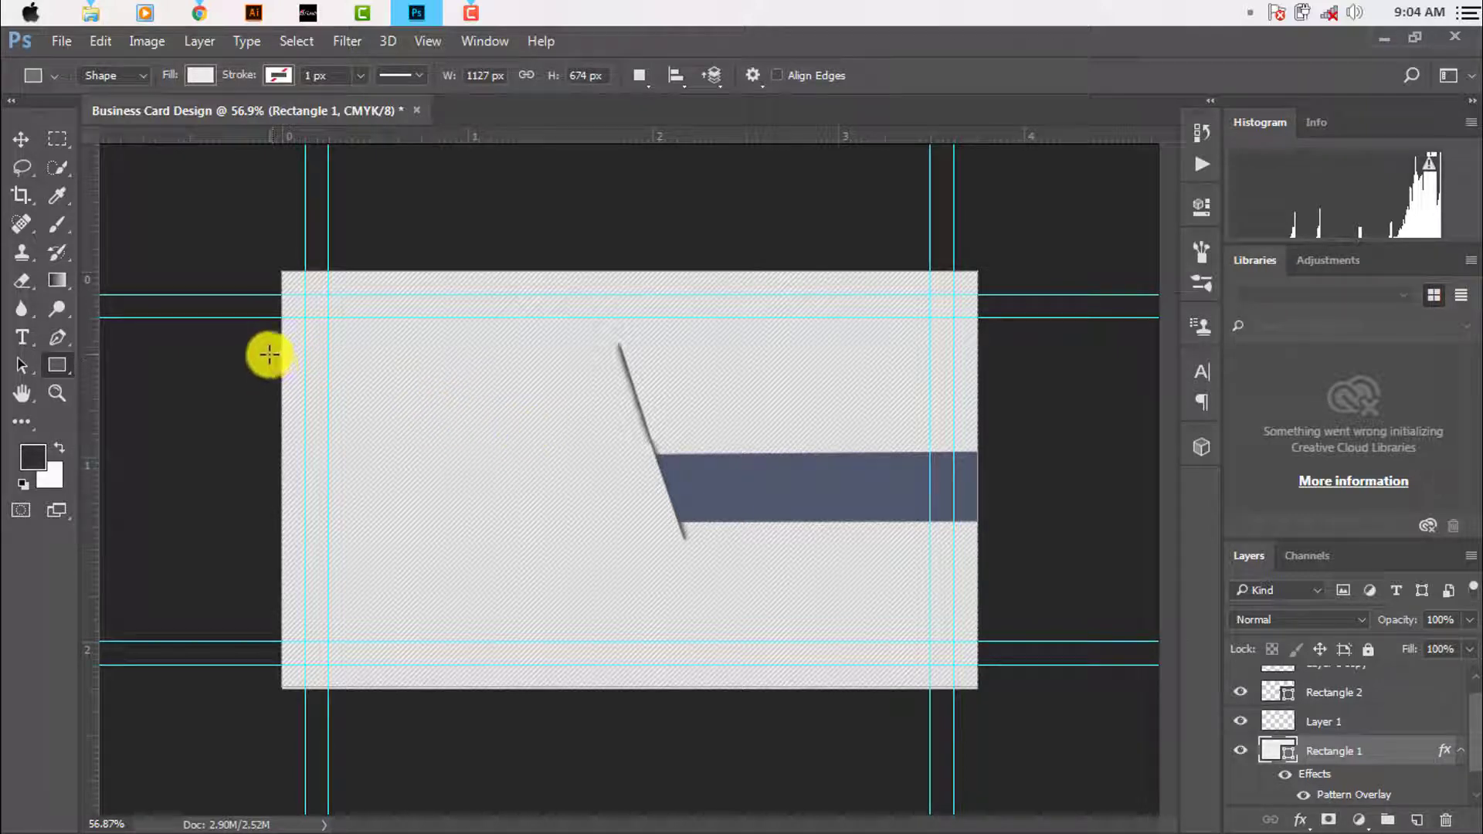
drag(268, 352, 656, 436)
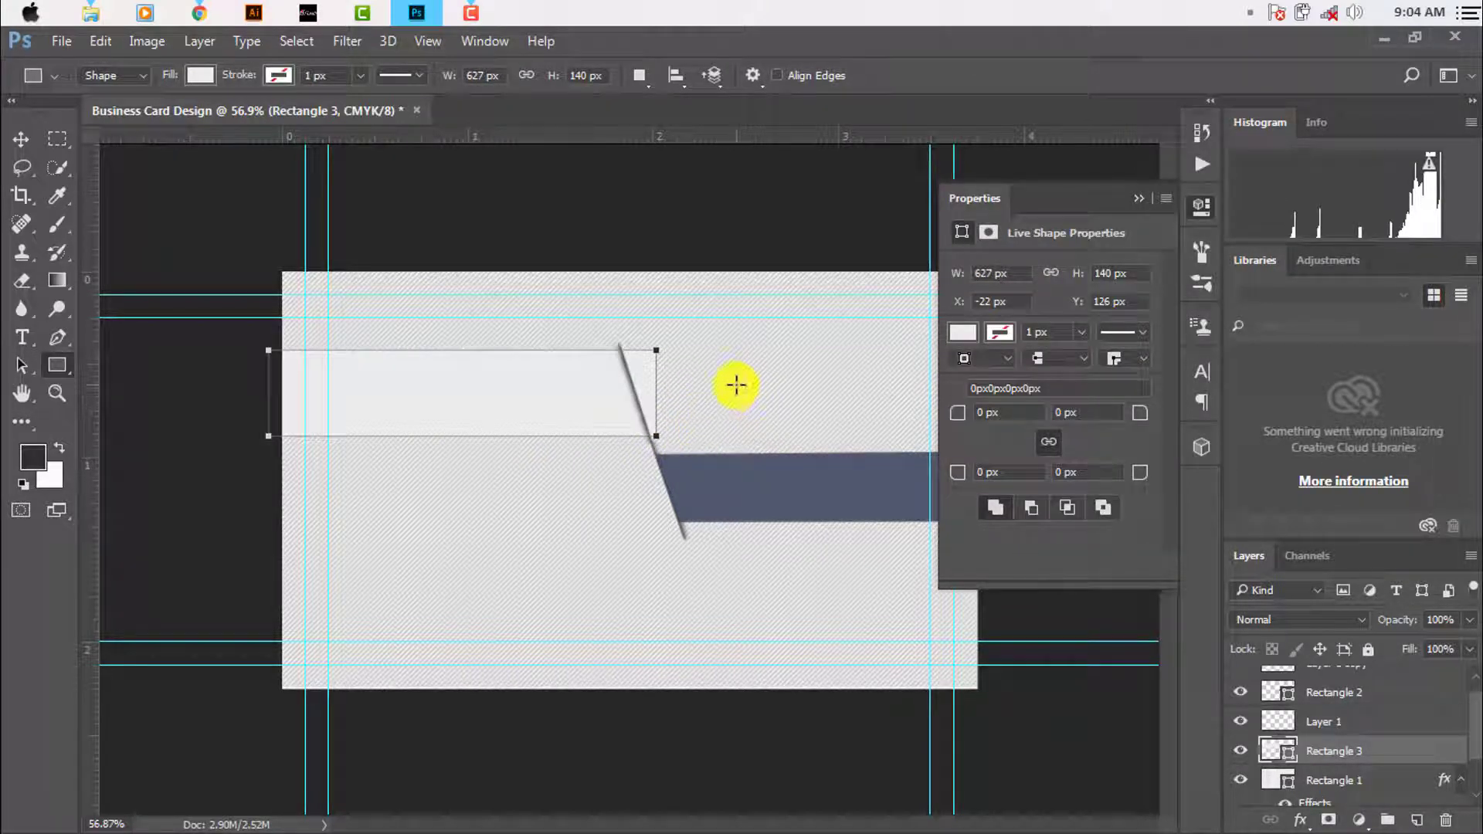
scroll(695, 369, up, 5)
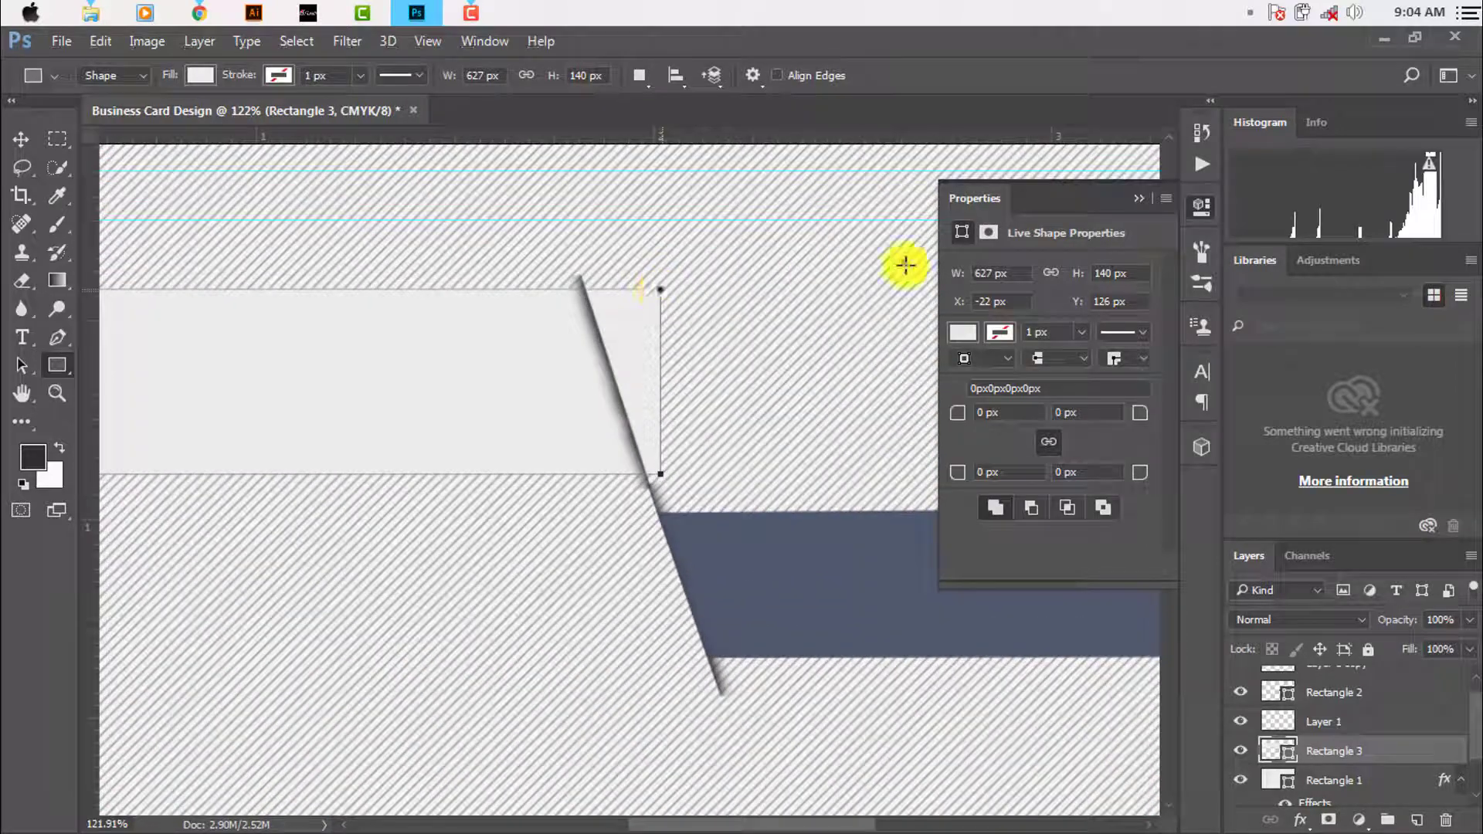
click(1138, 198)
Slant the light band's right end by moving both right corners onto the diagonal line
click(21, 139)
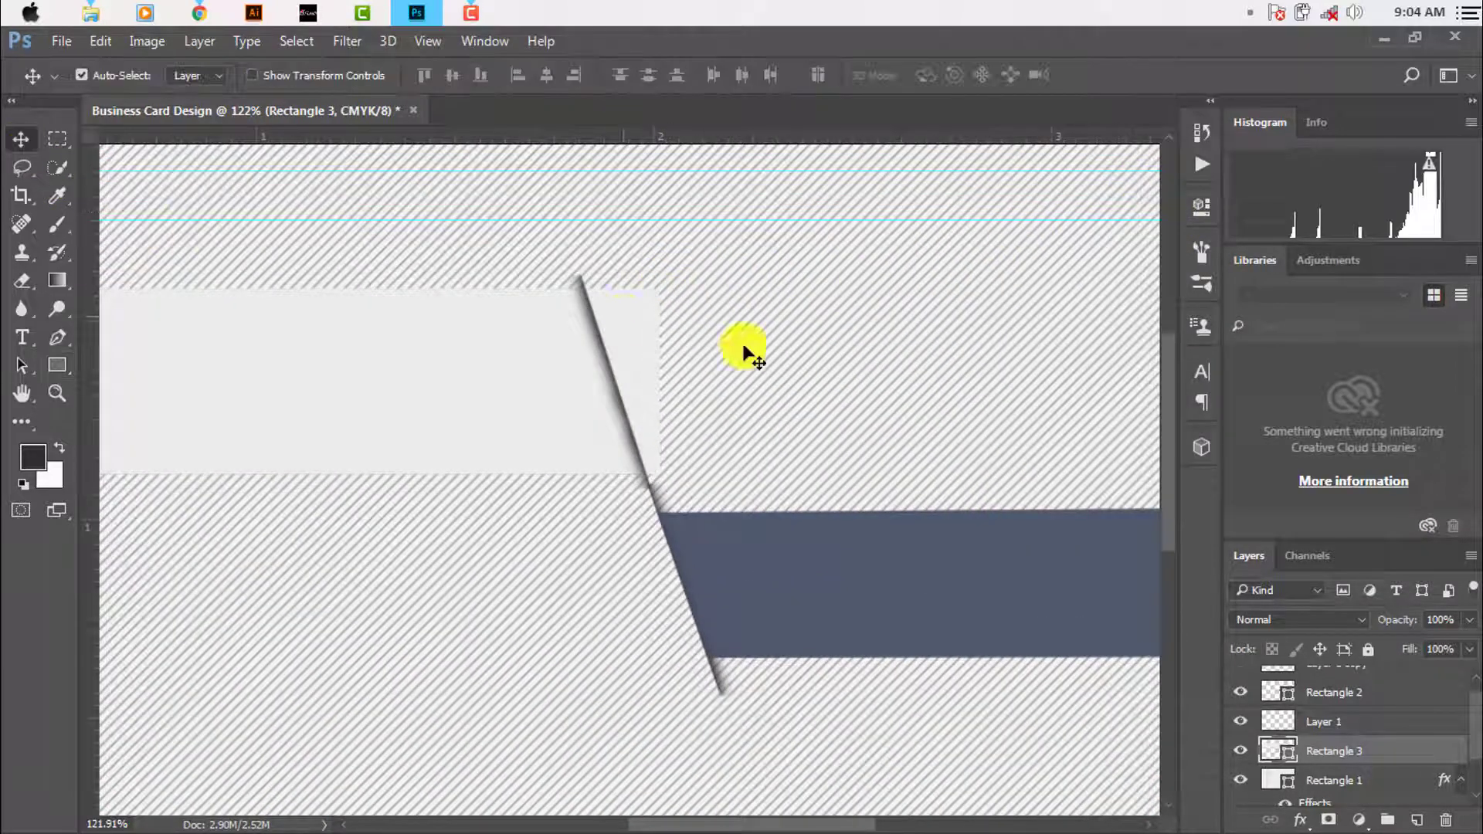
scroll(671, 302, up, 3)
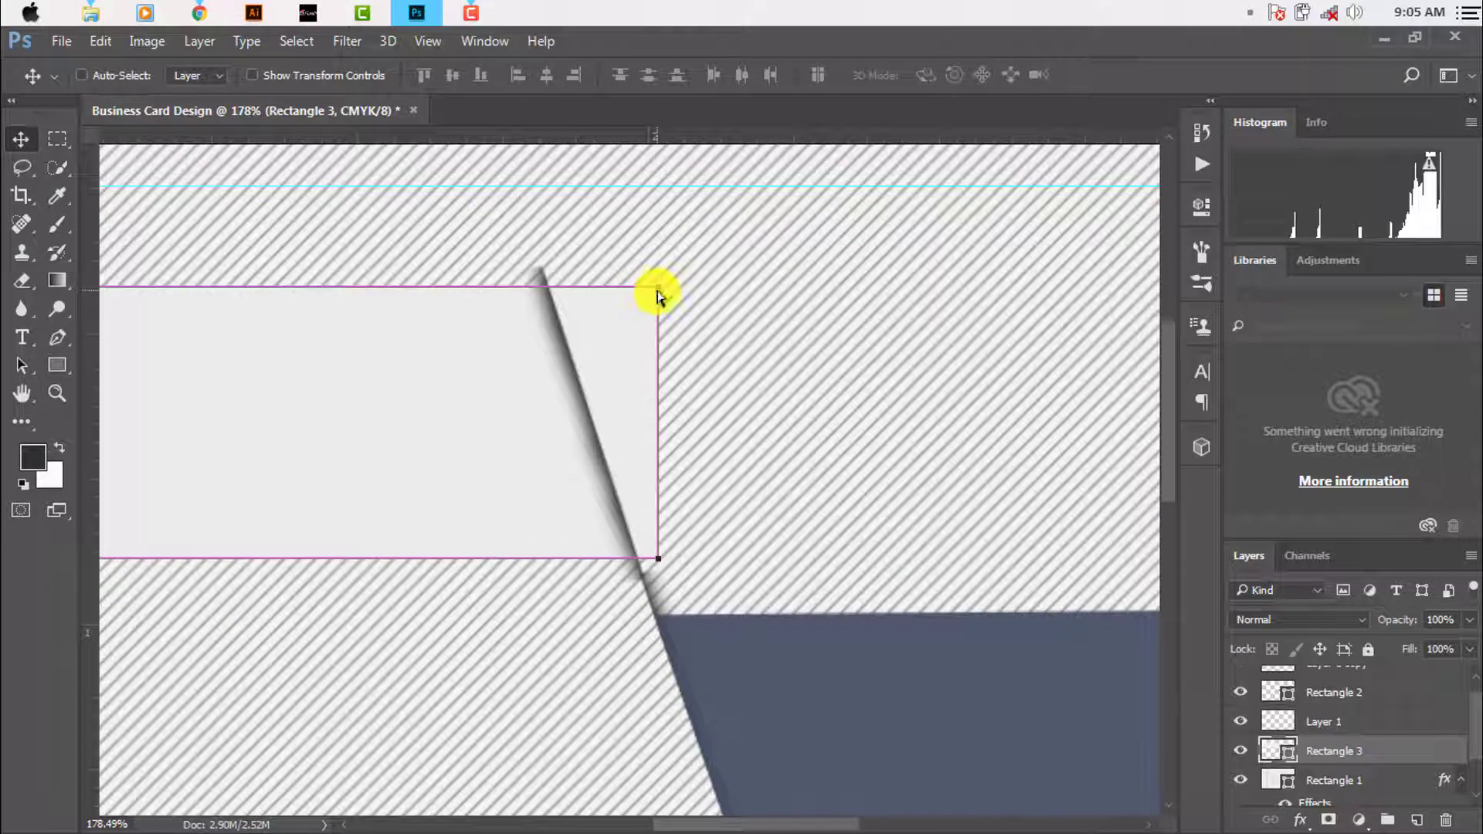
drag(659, 292, 657, 290)
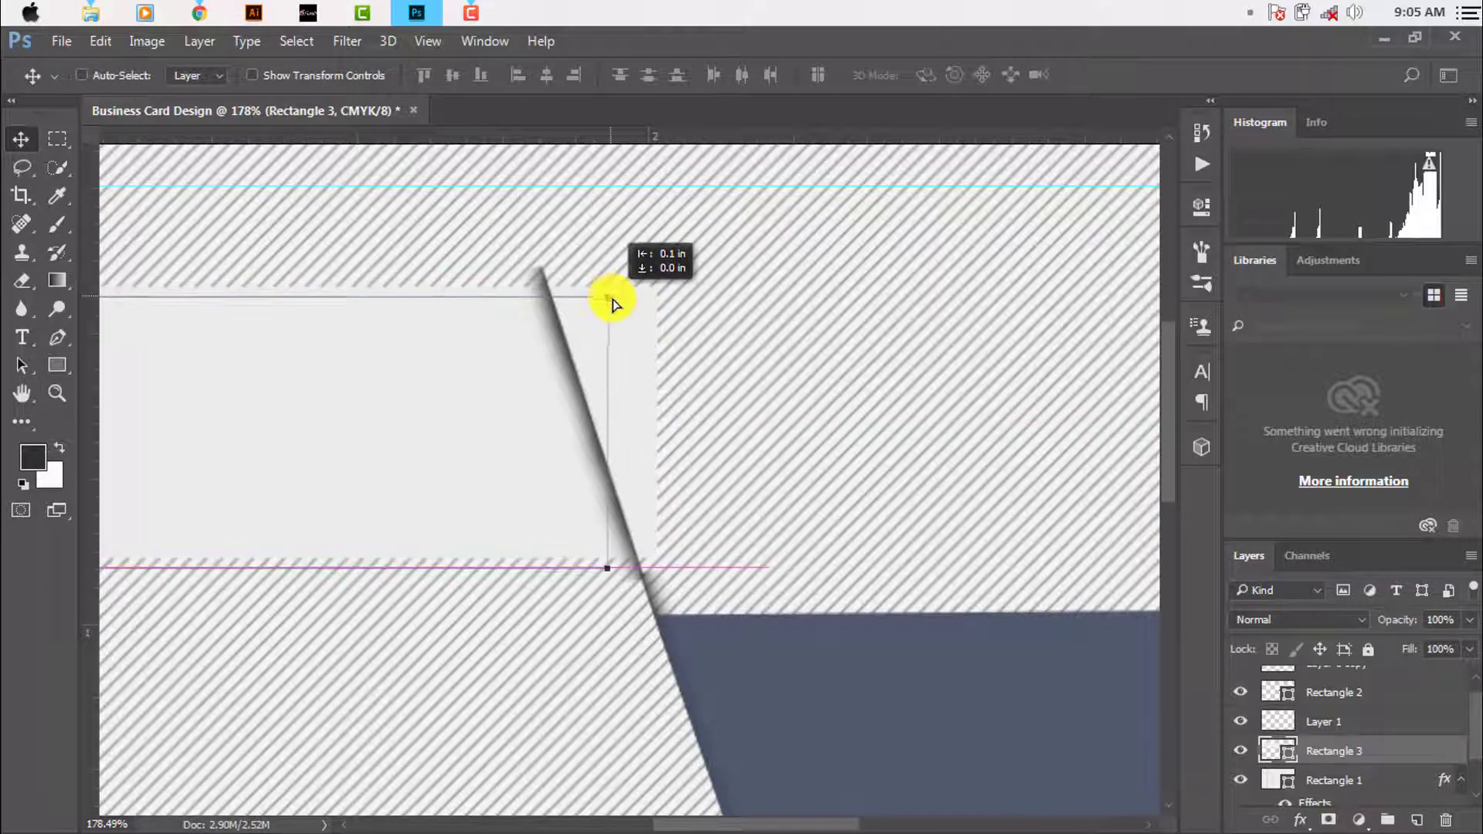
click(57, 337)
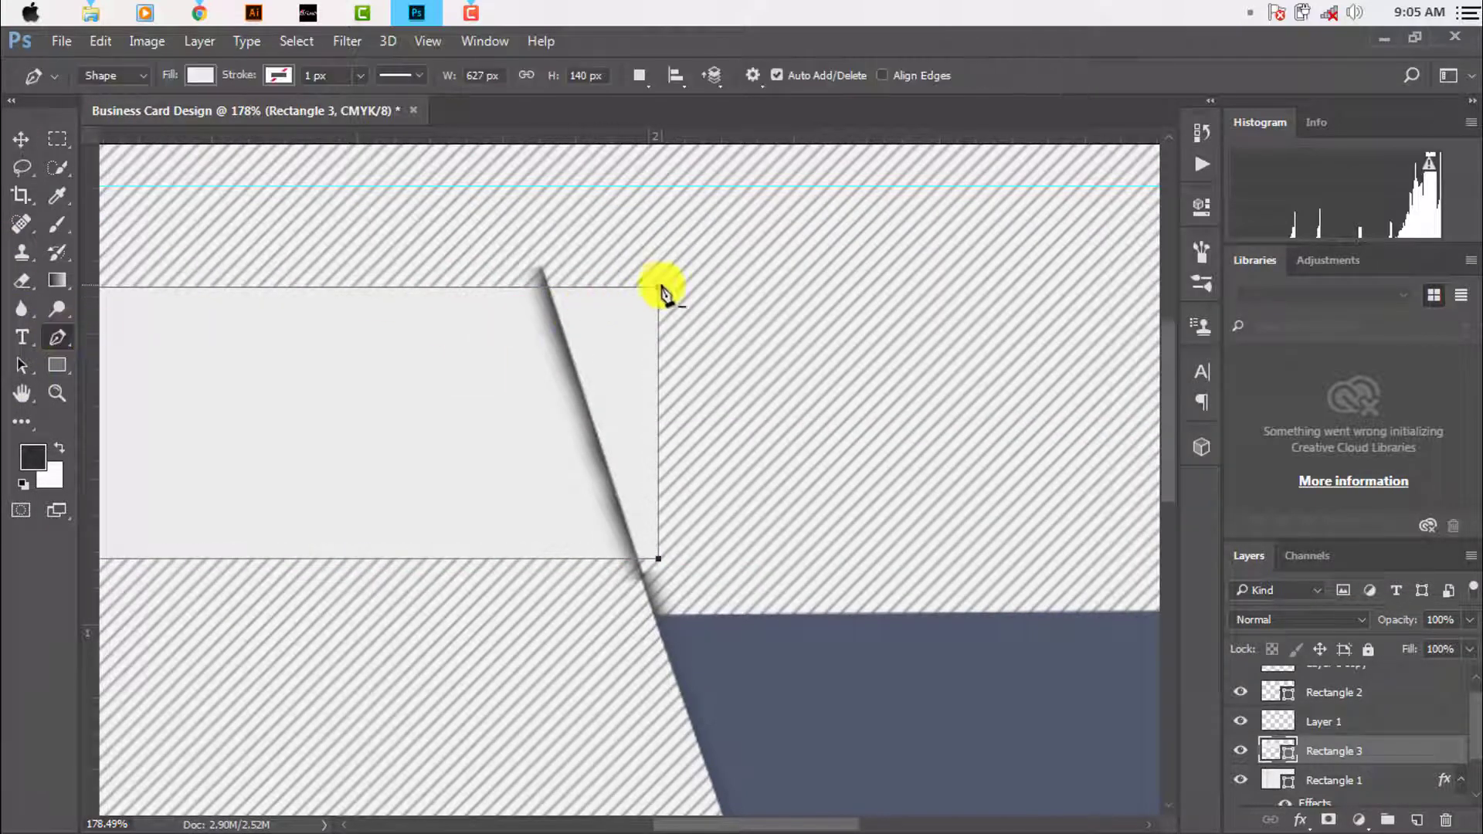
drag(659, 292, 581, 286)
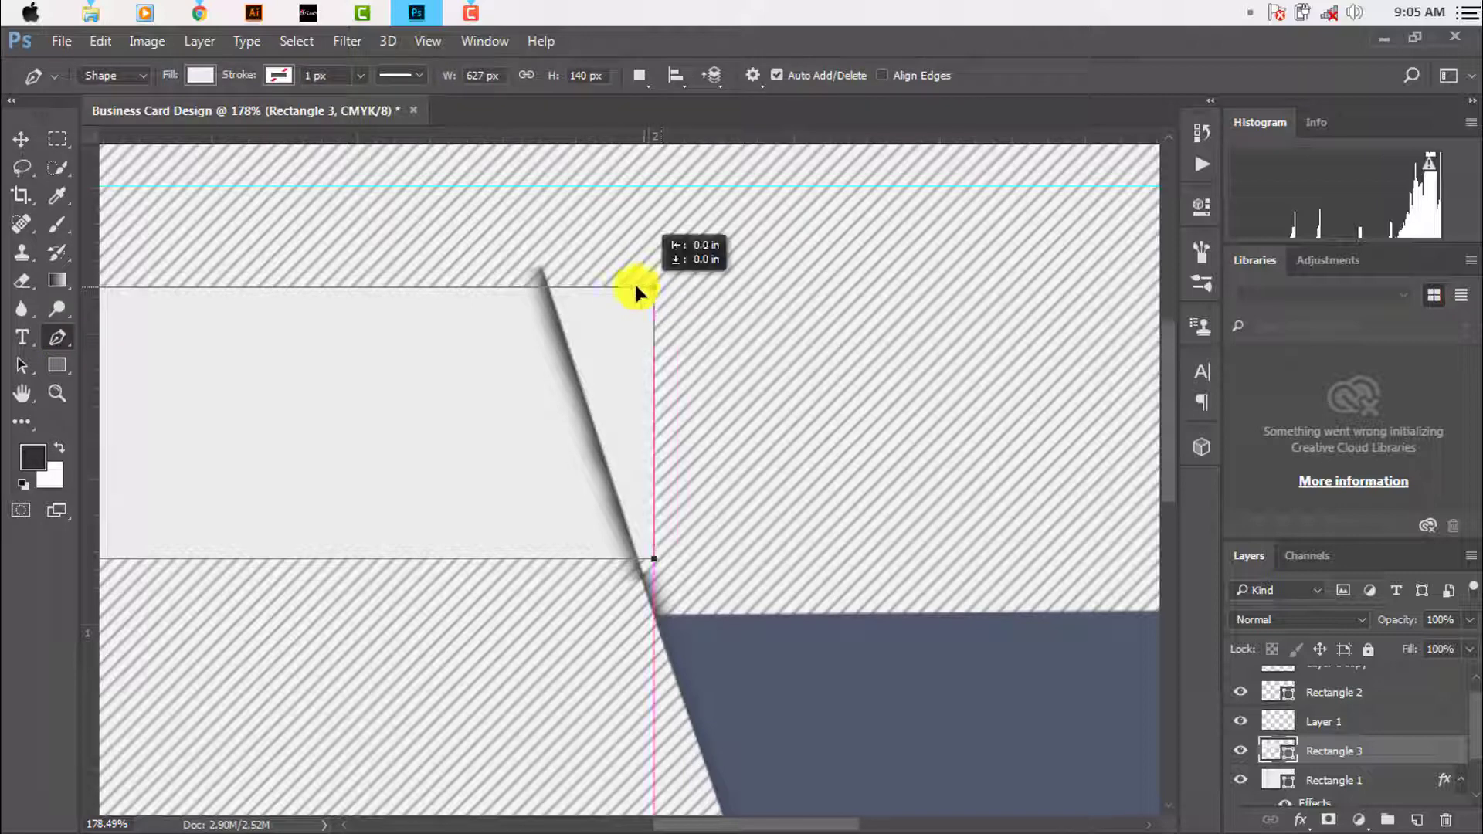
key(ctrl+z)
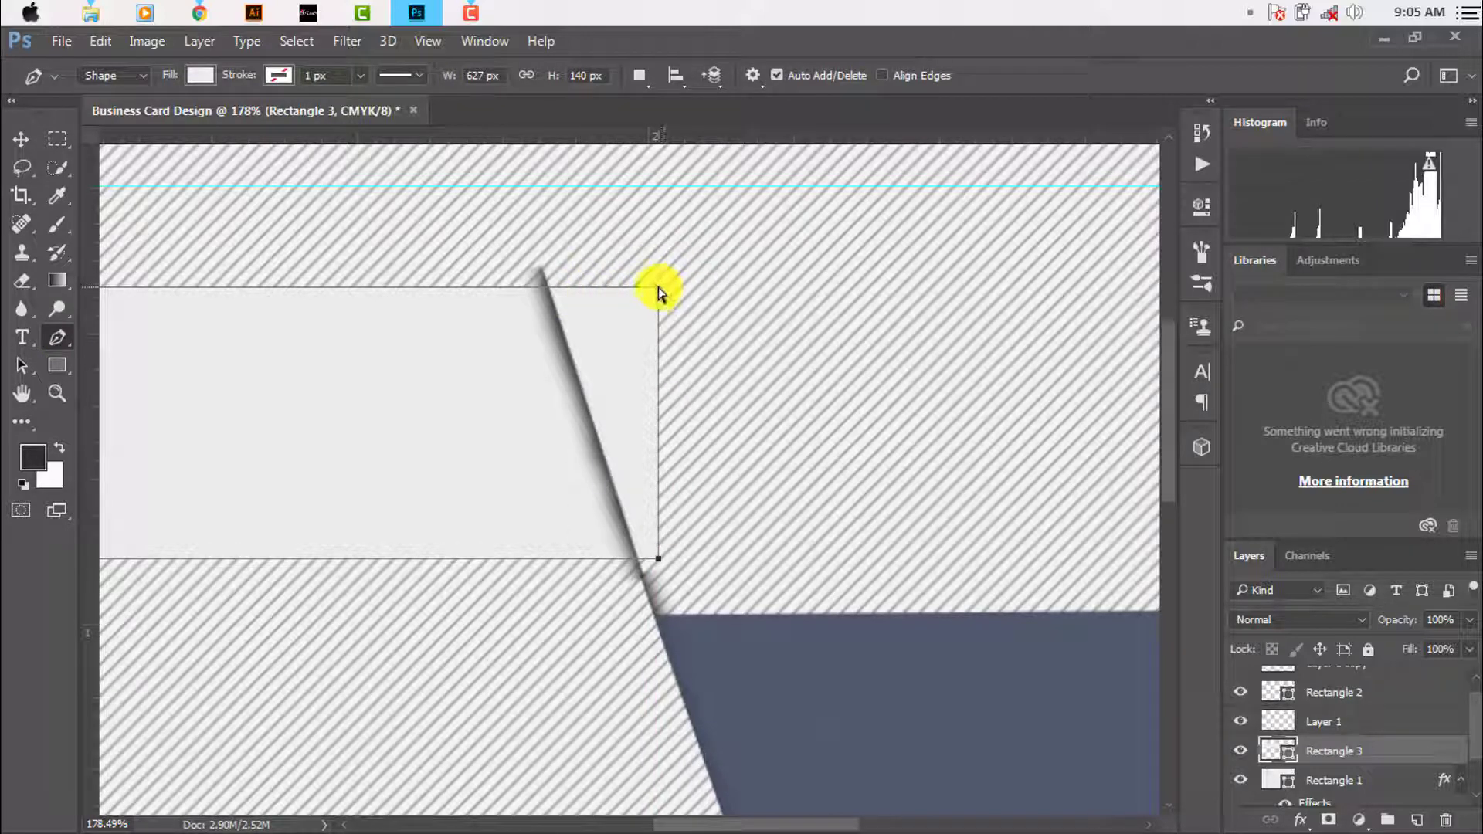
drag(655, 292, 550, 285)
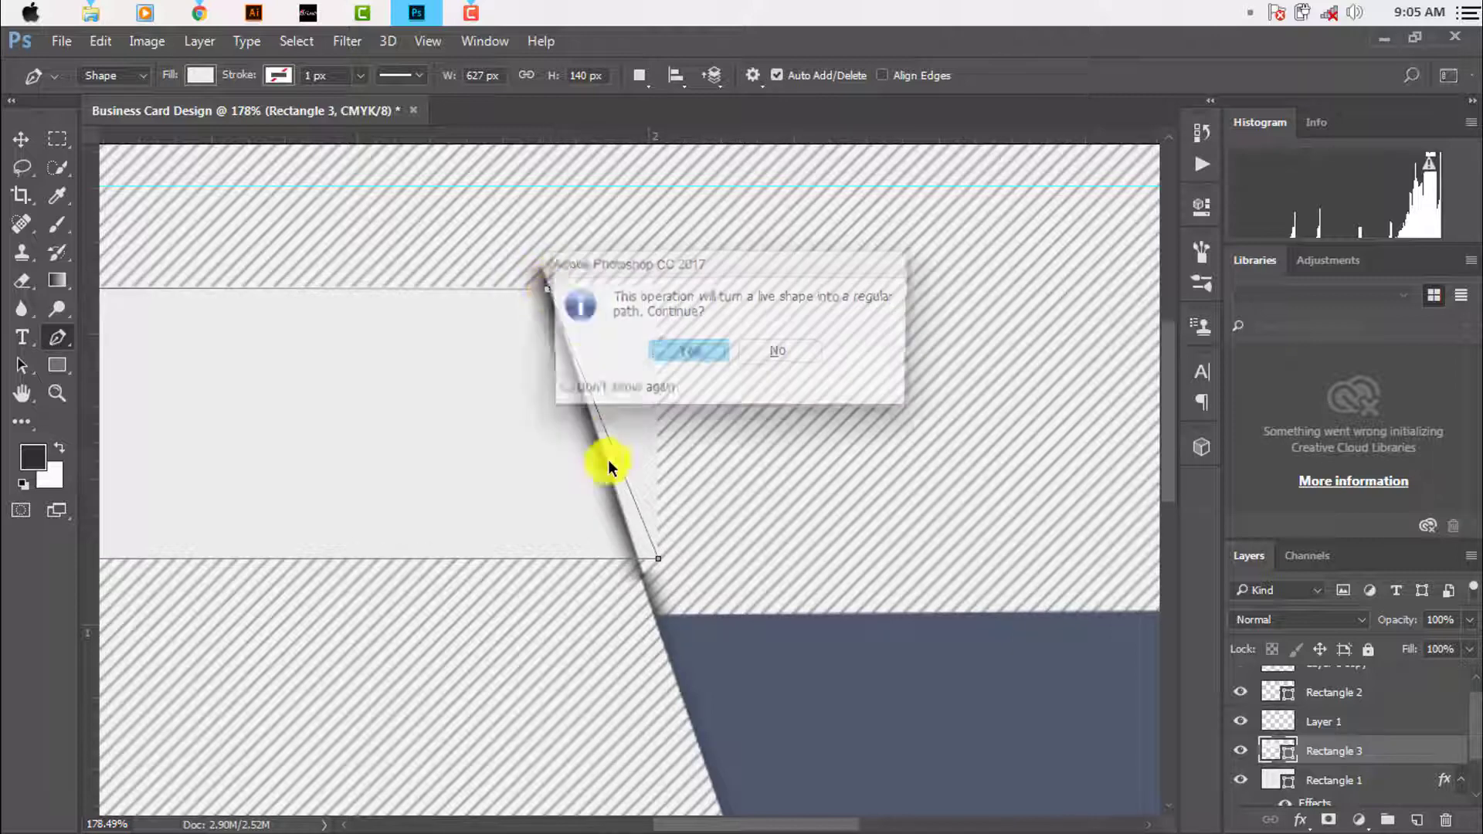
drag(550, 288, 546, 283)
click(684, 354)
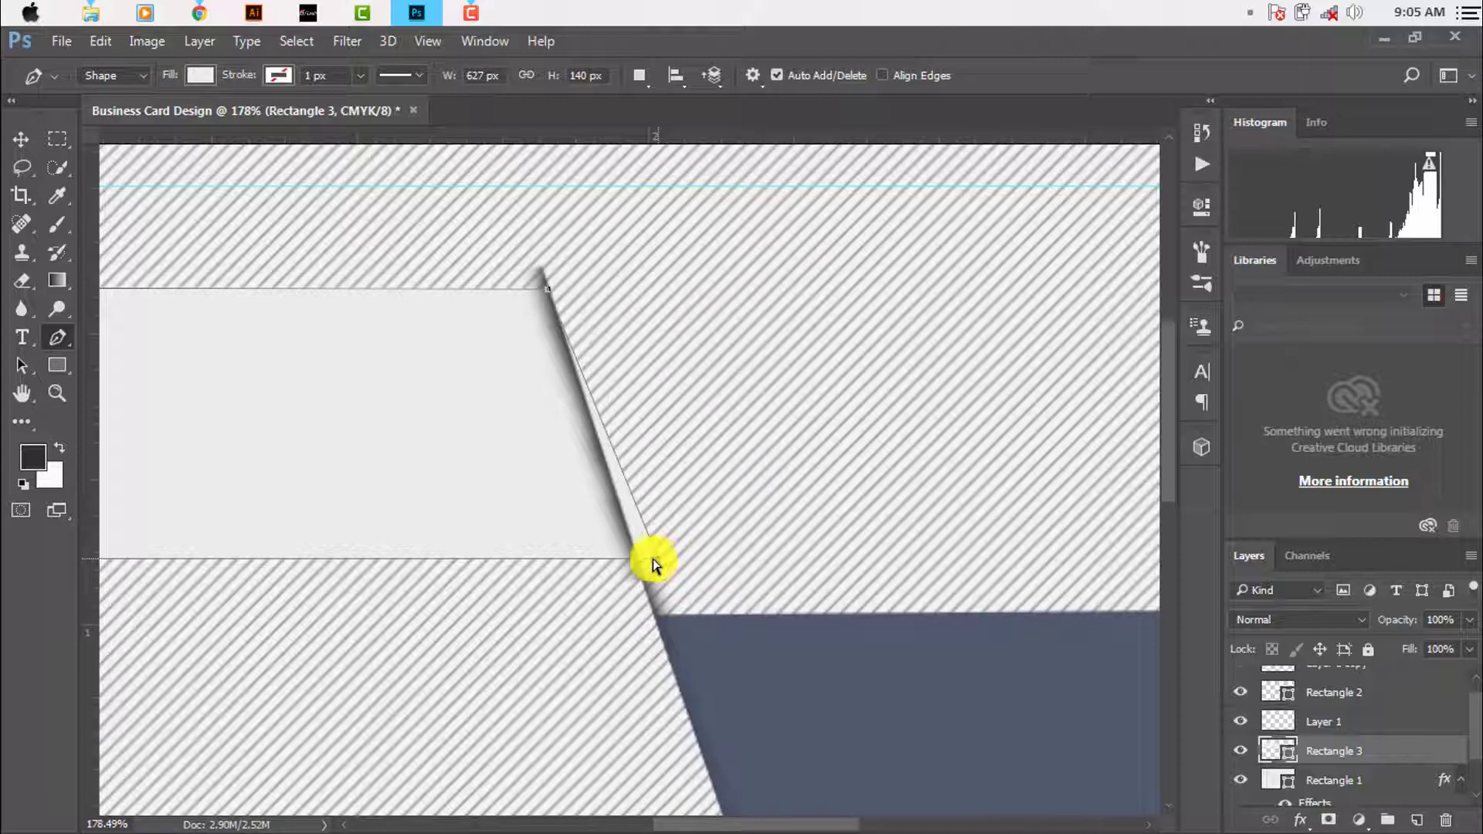
drag(653, 559, 638, 560)
scroll(699, 512, down, 2)
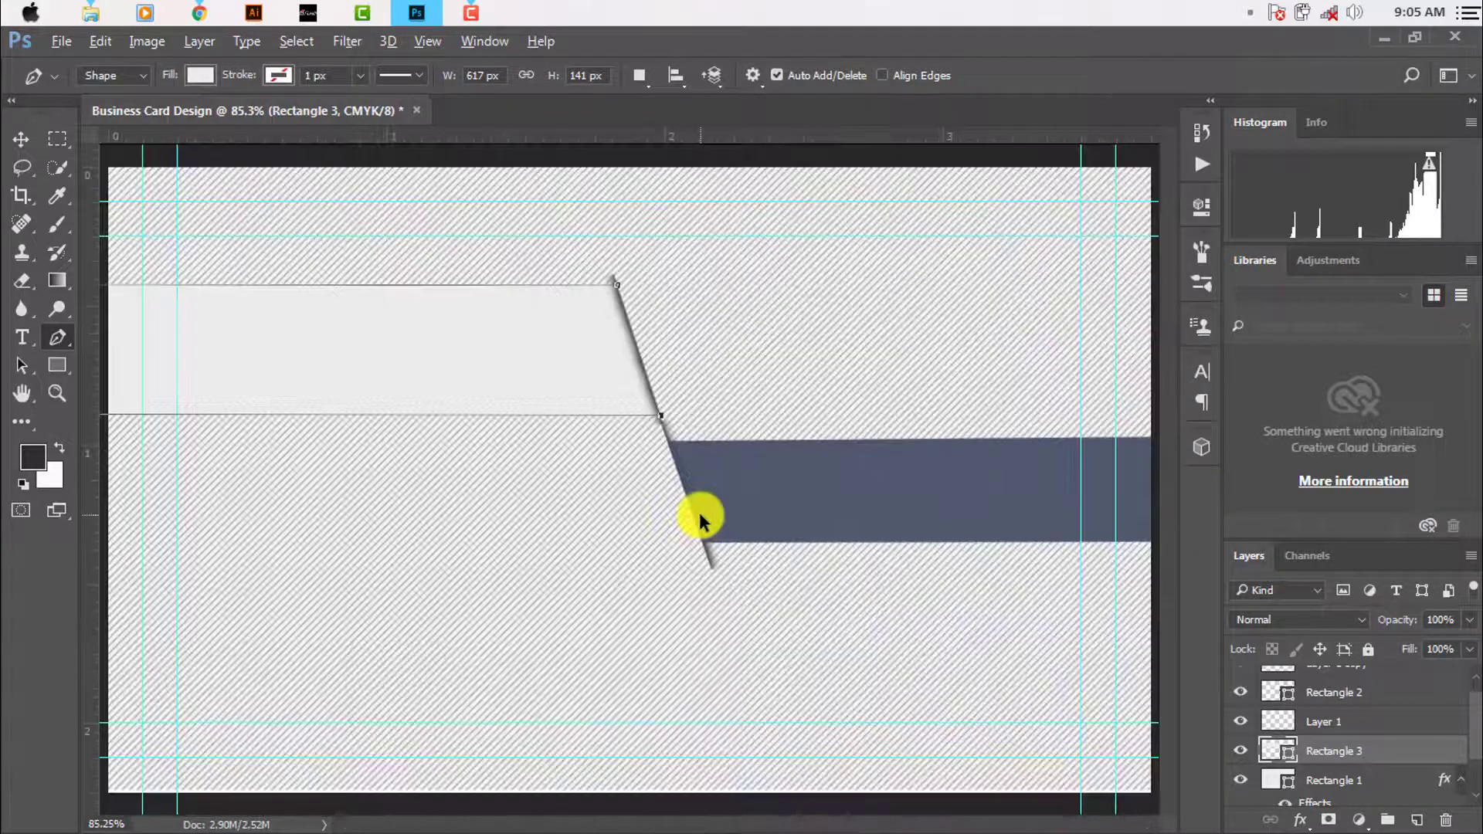
scroll(698, 512, down, 1)
Deselect and then reselect the light band, ready to change its fill
click(21, 140)
click(141, 202)
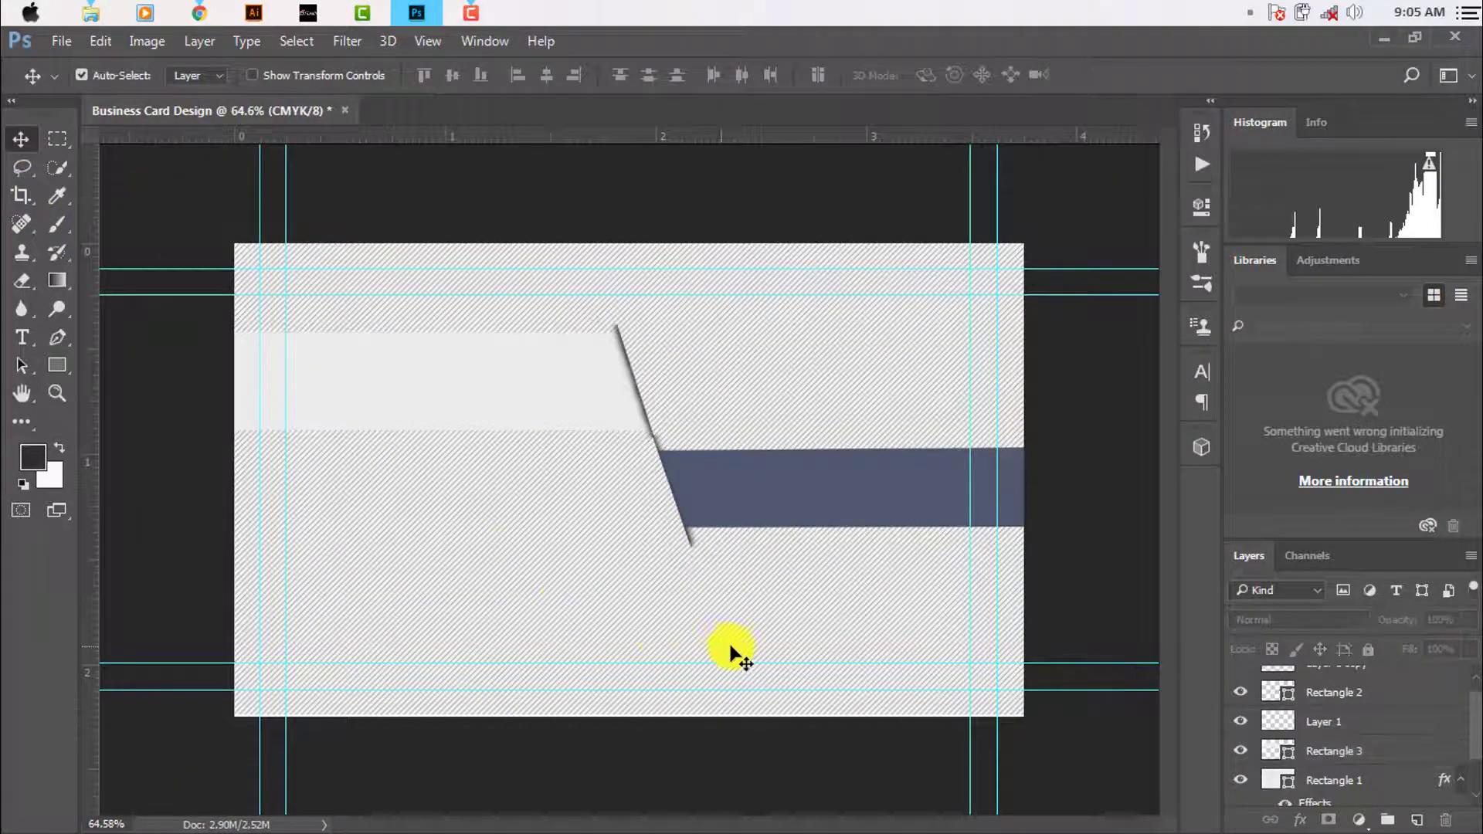
scroll(737, 653, down, 1)
scroll(596, 553, up, 1)
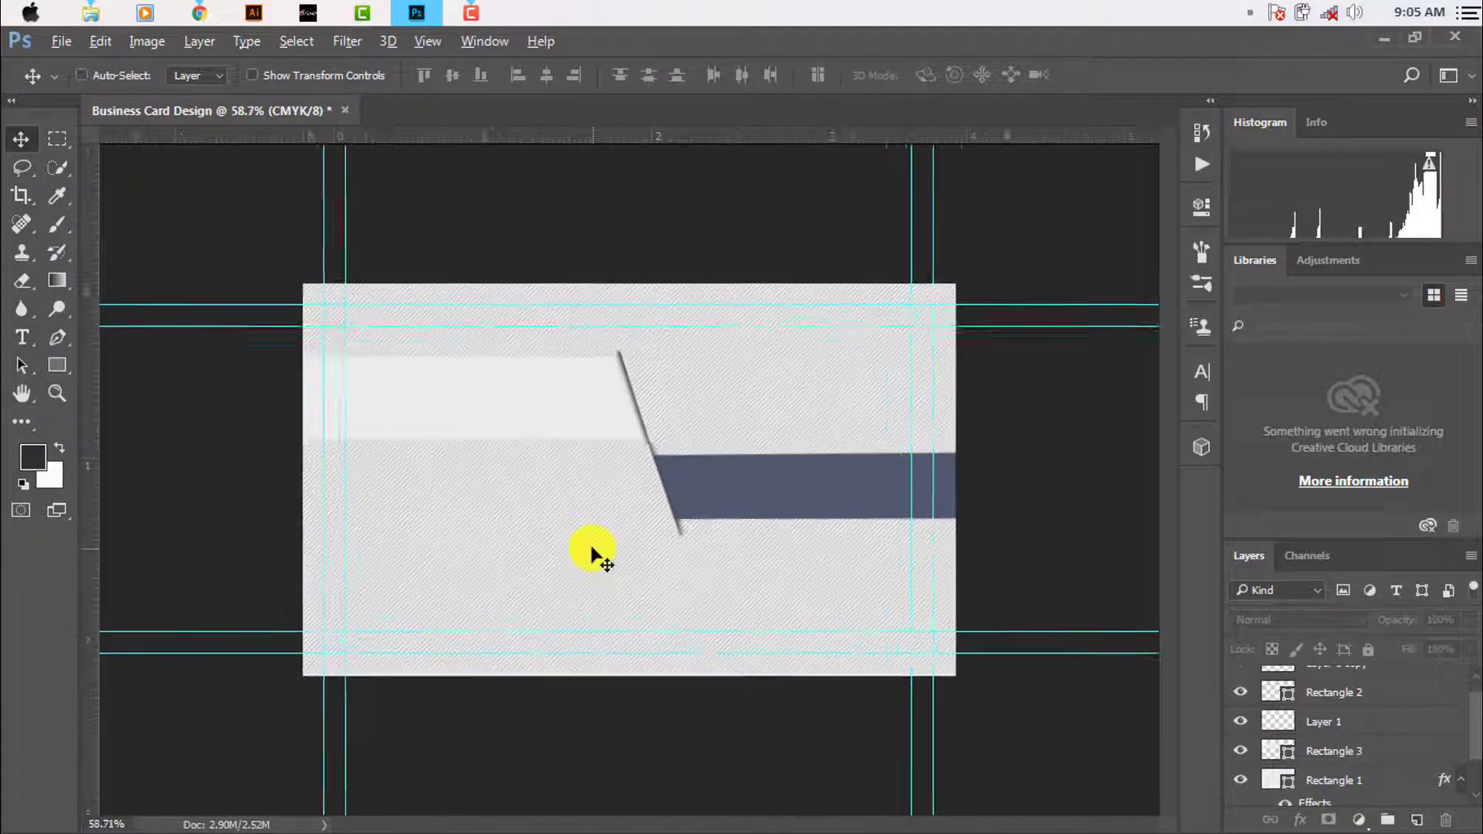
scroll(587, 545, up, 2)
click(522, 391)
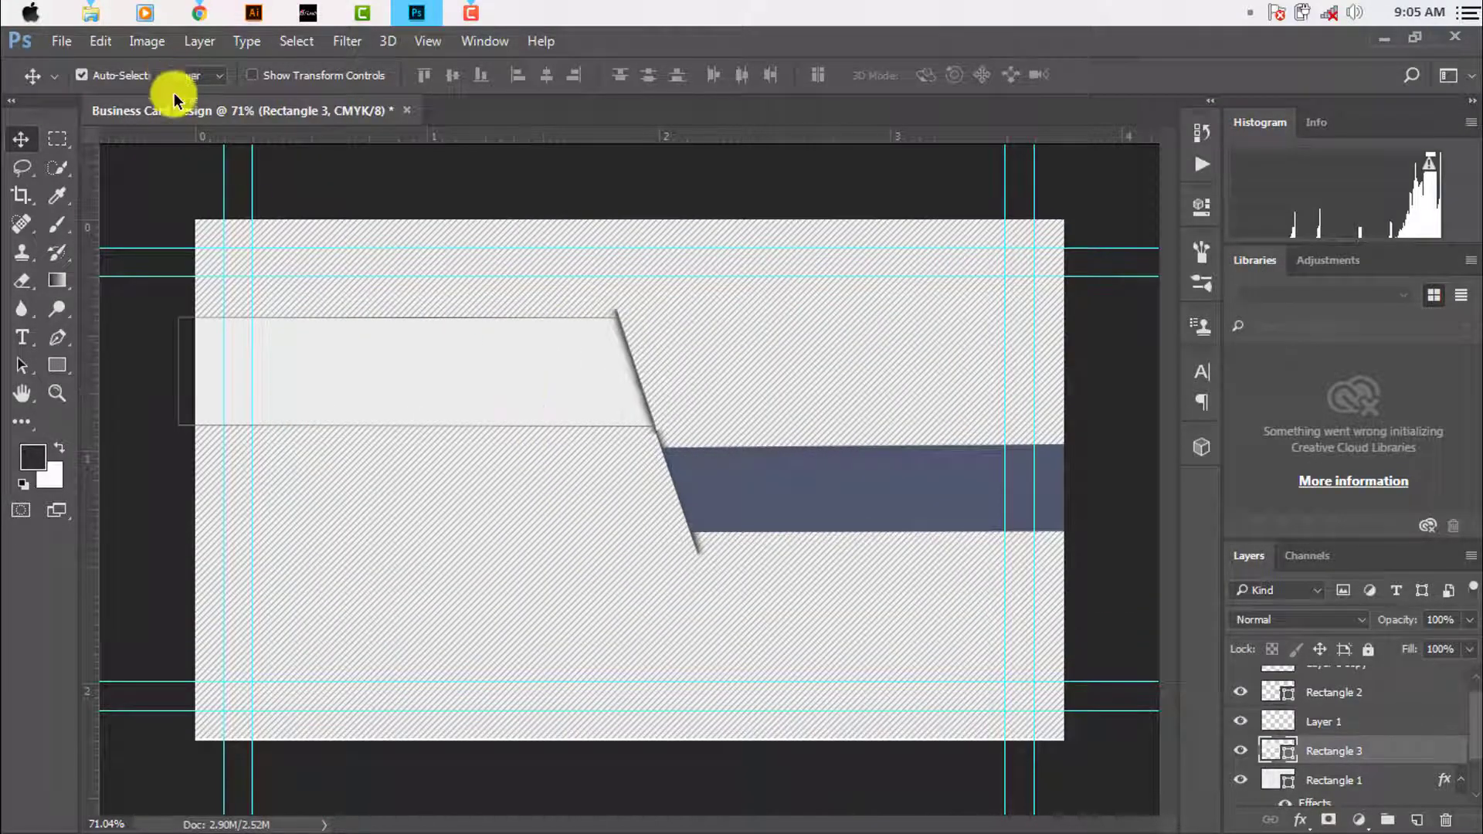
click(1110, 618)
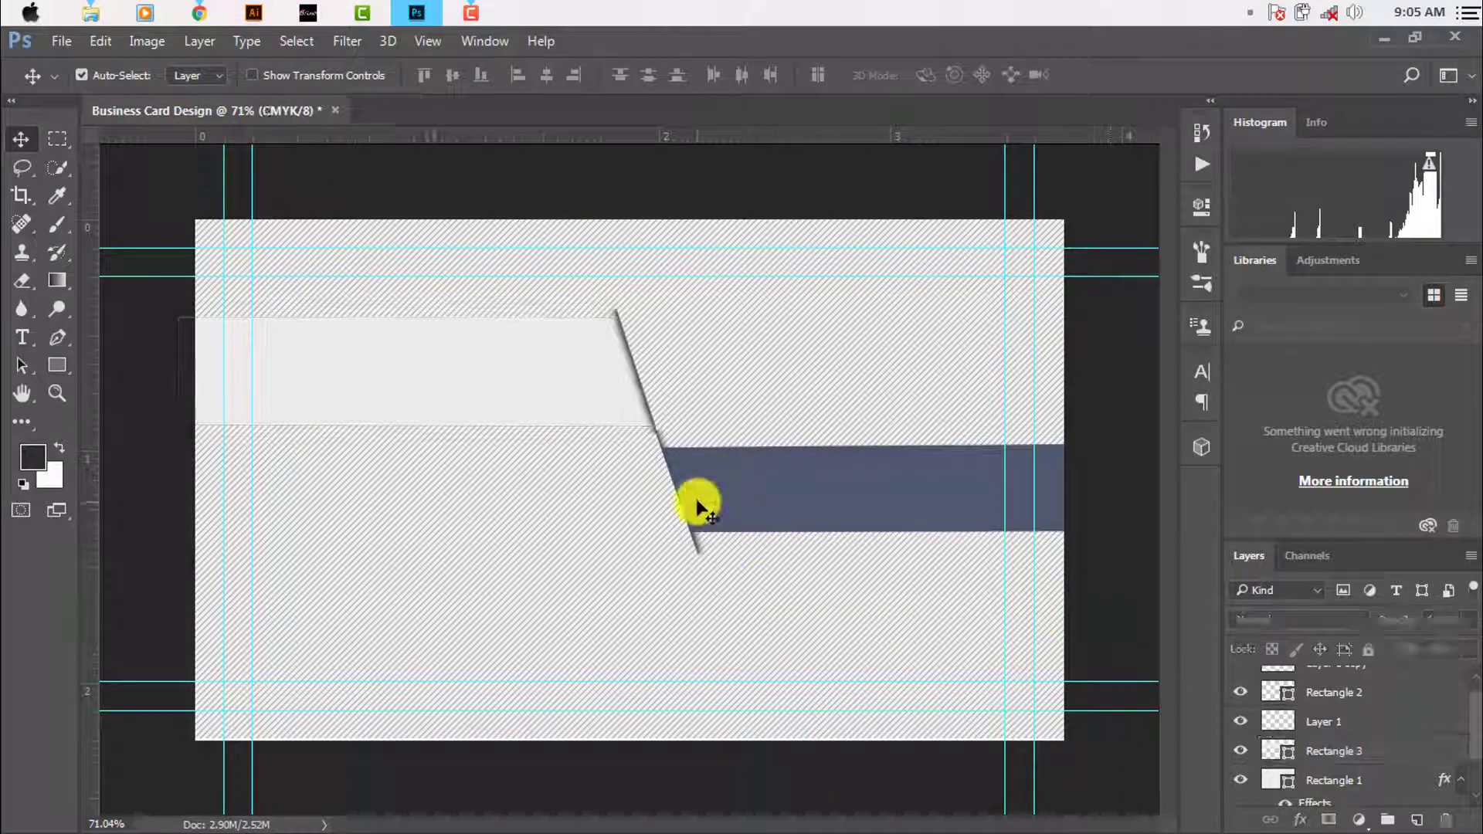
click(429, 386)
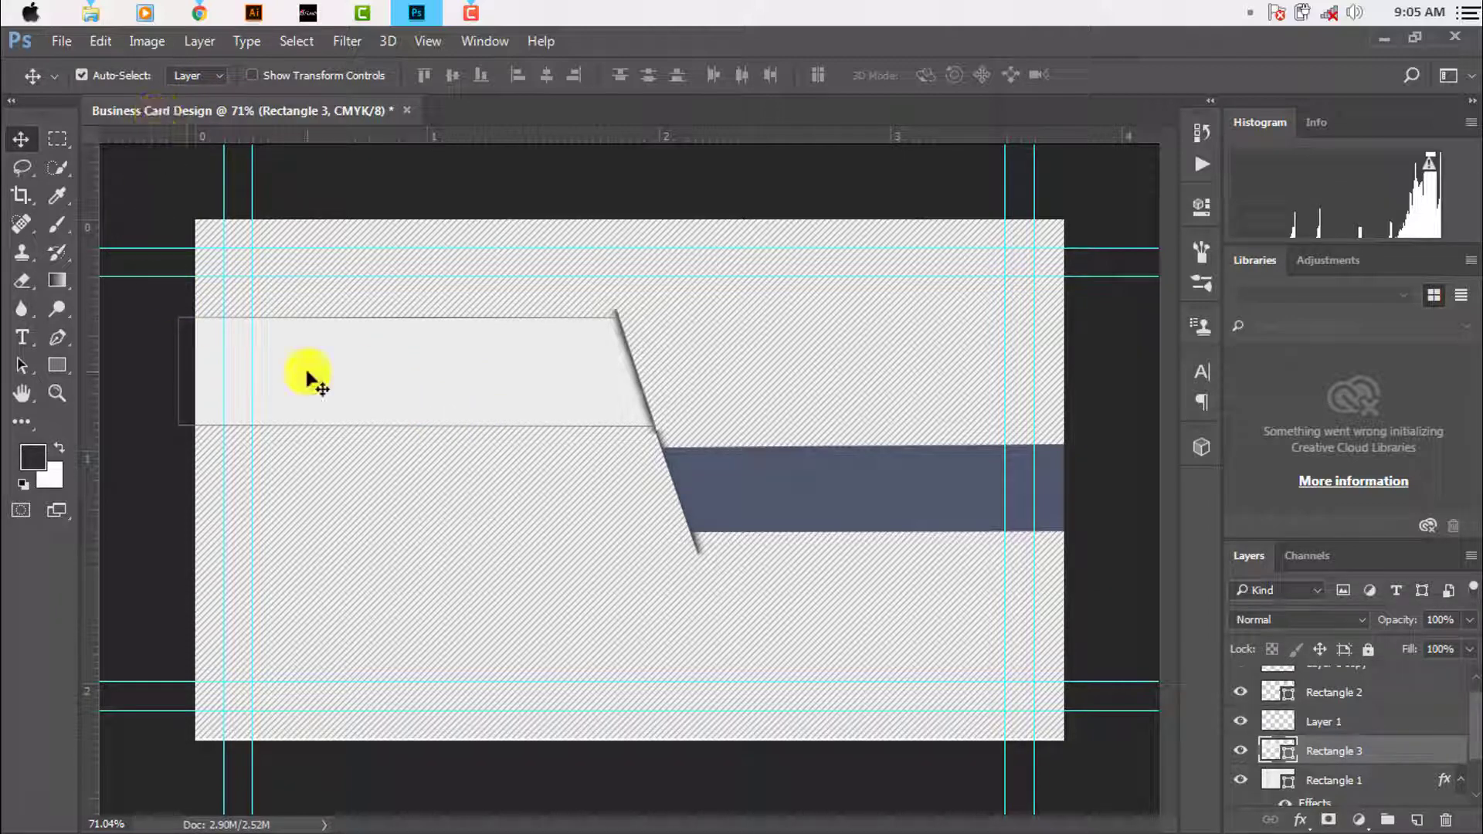
click(58, 336)
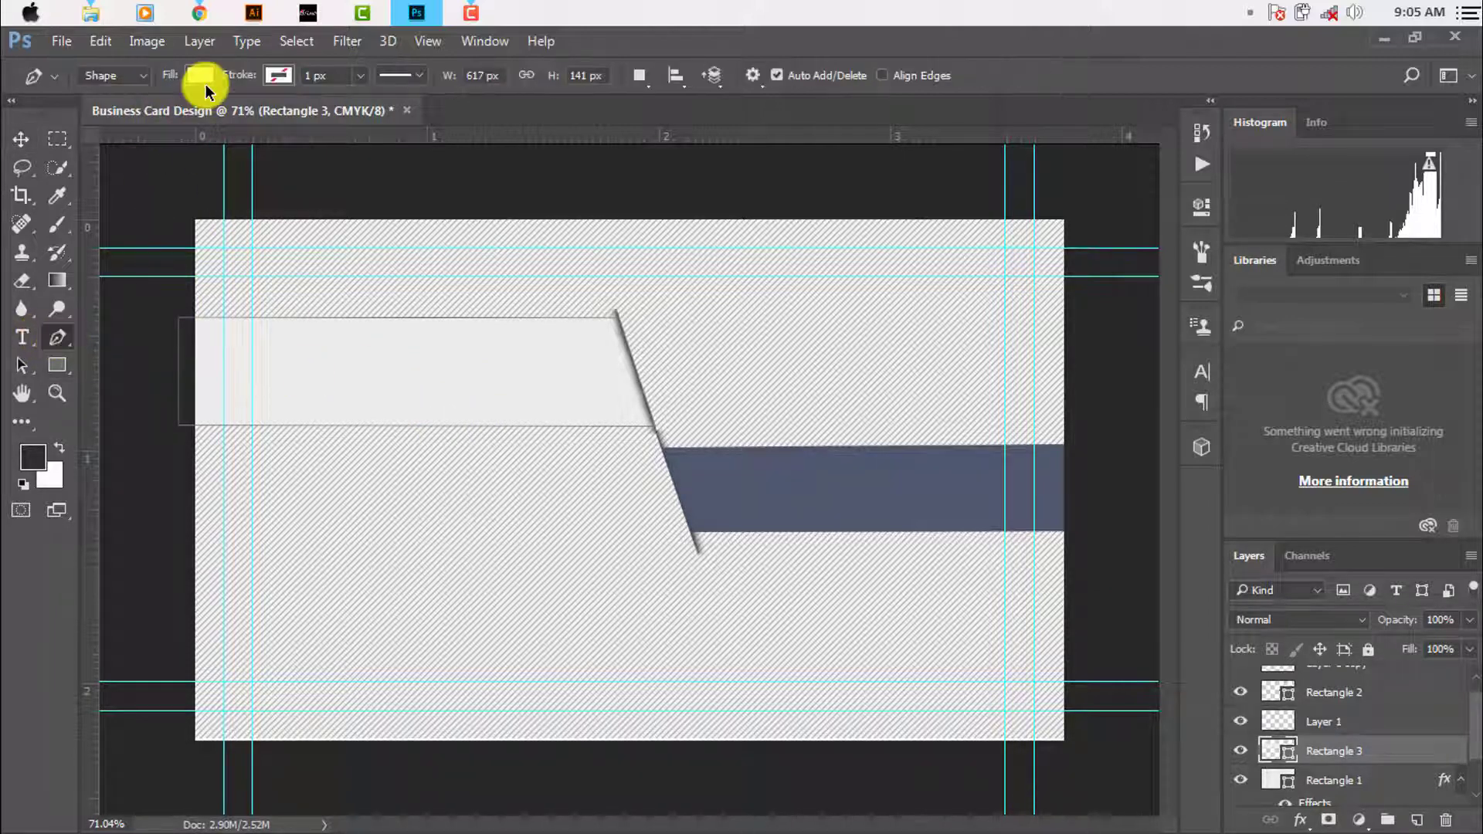
Try a slate blue fill, then give Rectangle 3 a solid red fill
click(203, 75)
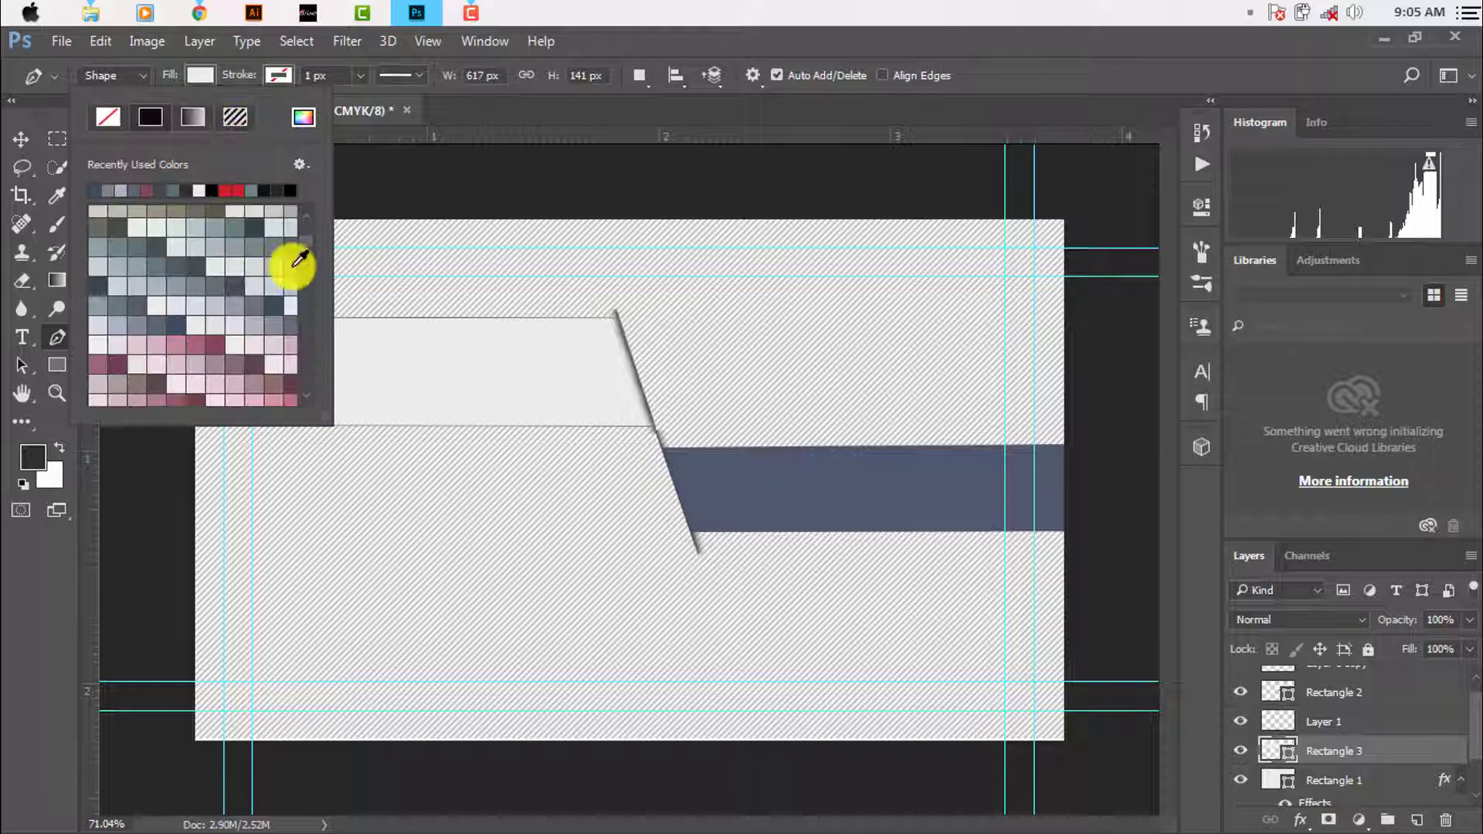
click(272, 301)
scroll(282, 310, down, 2)
scroll(283, 310, up, 5)
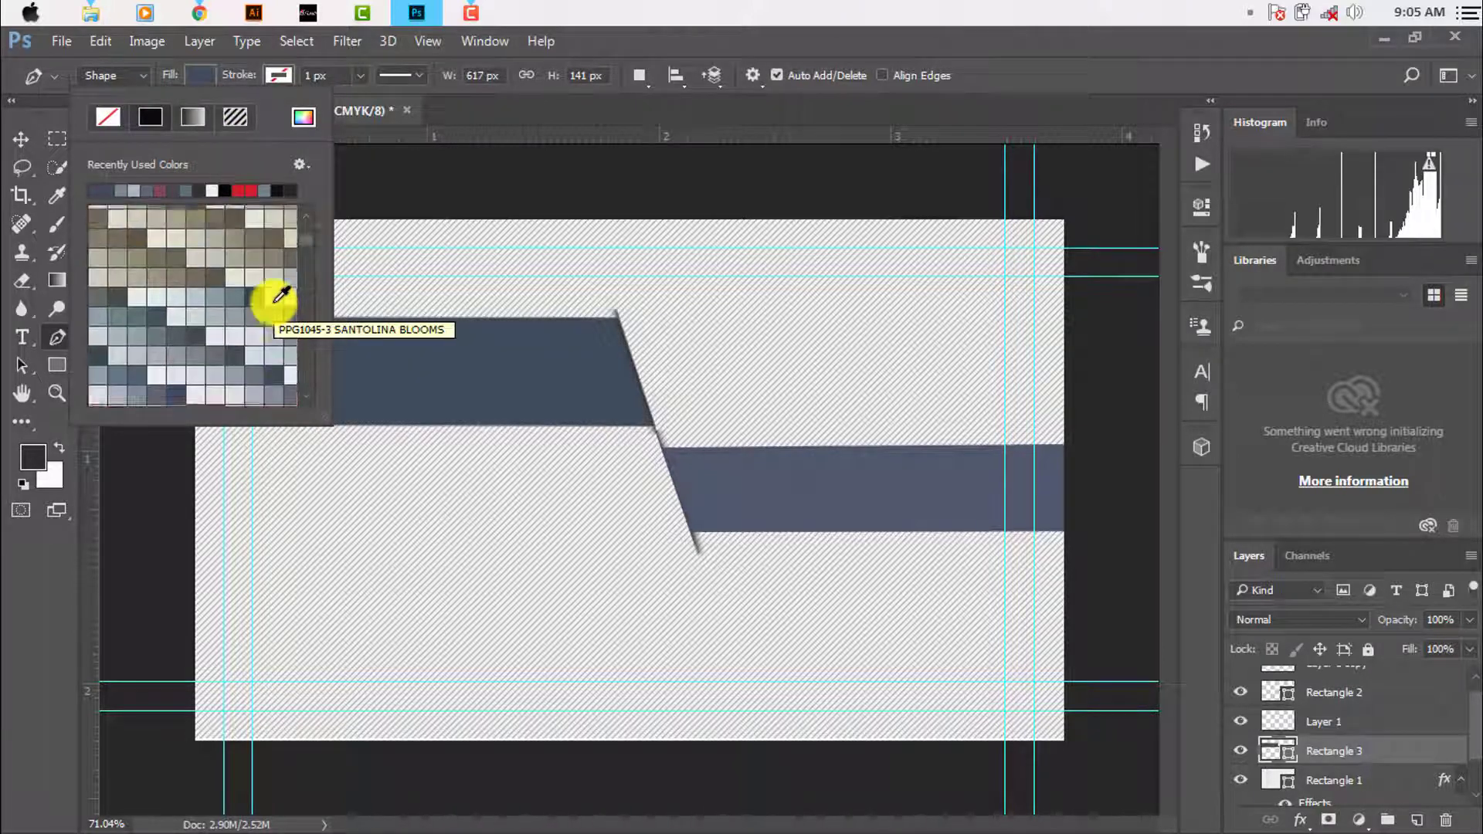
click(240, 190)
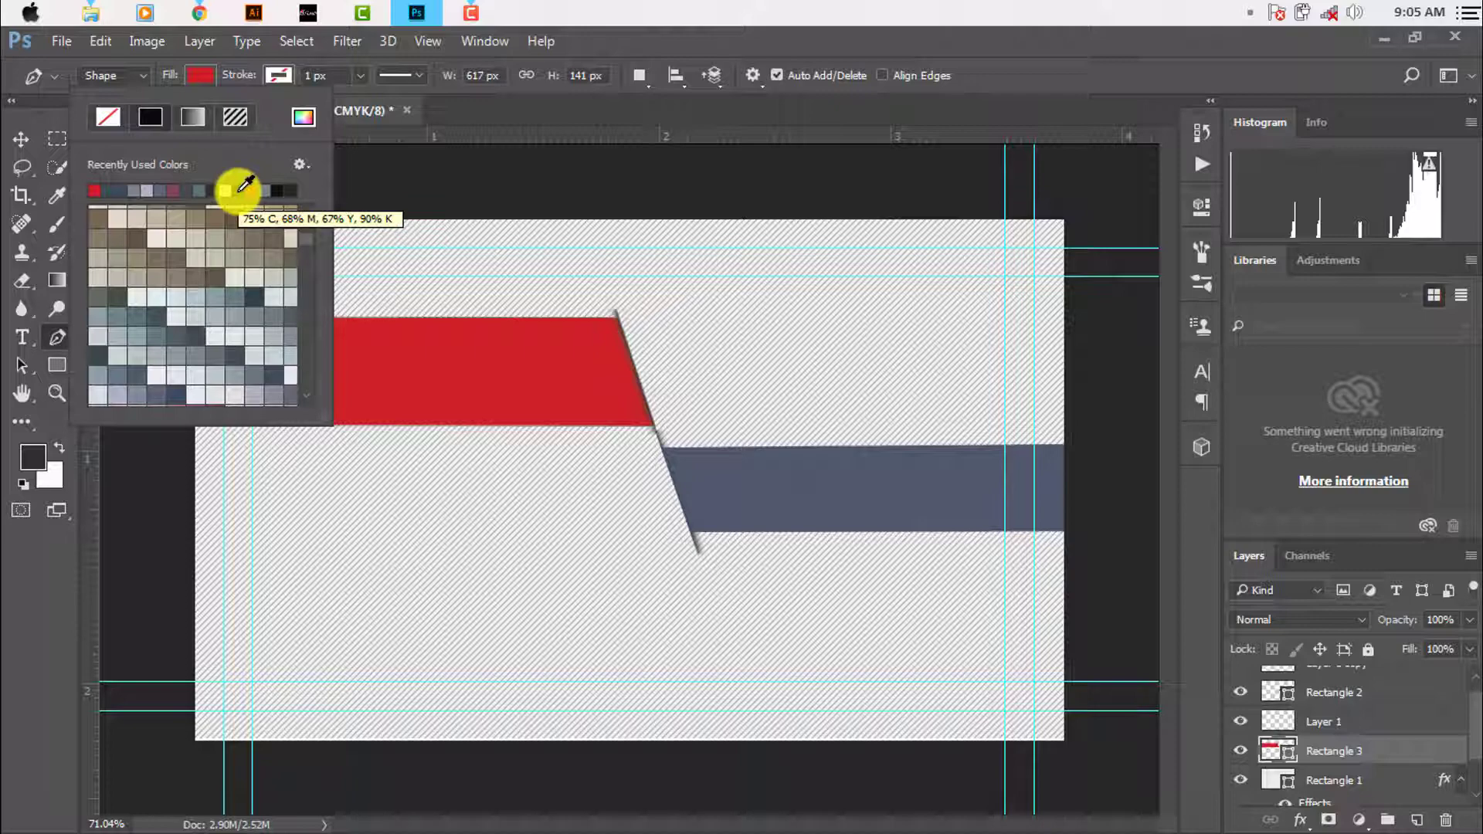
click(11, 138)
scroll(679, 615, down, 2)
scroll(629, 635, up, 3)
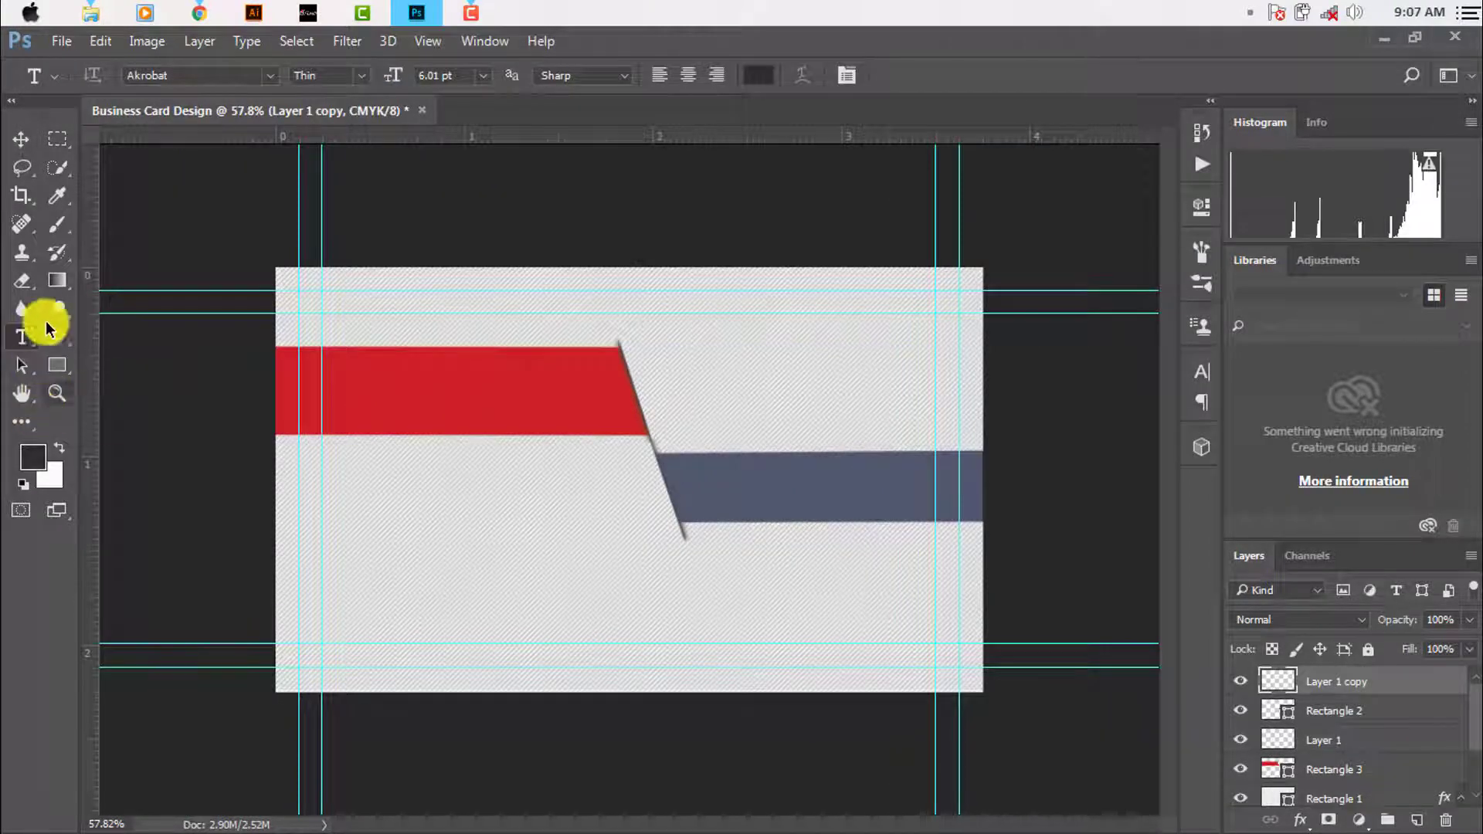
Draw a small slate grey circle with the Ellipse tool near the card's upper right
right_click(57, 365)
click(148, 403)
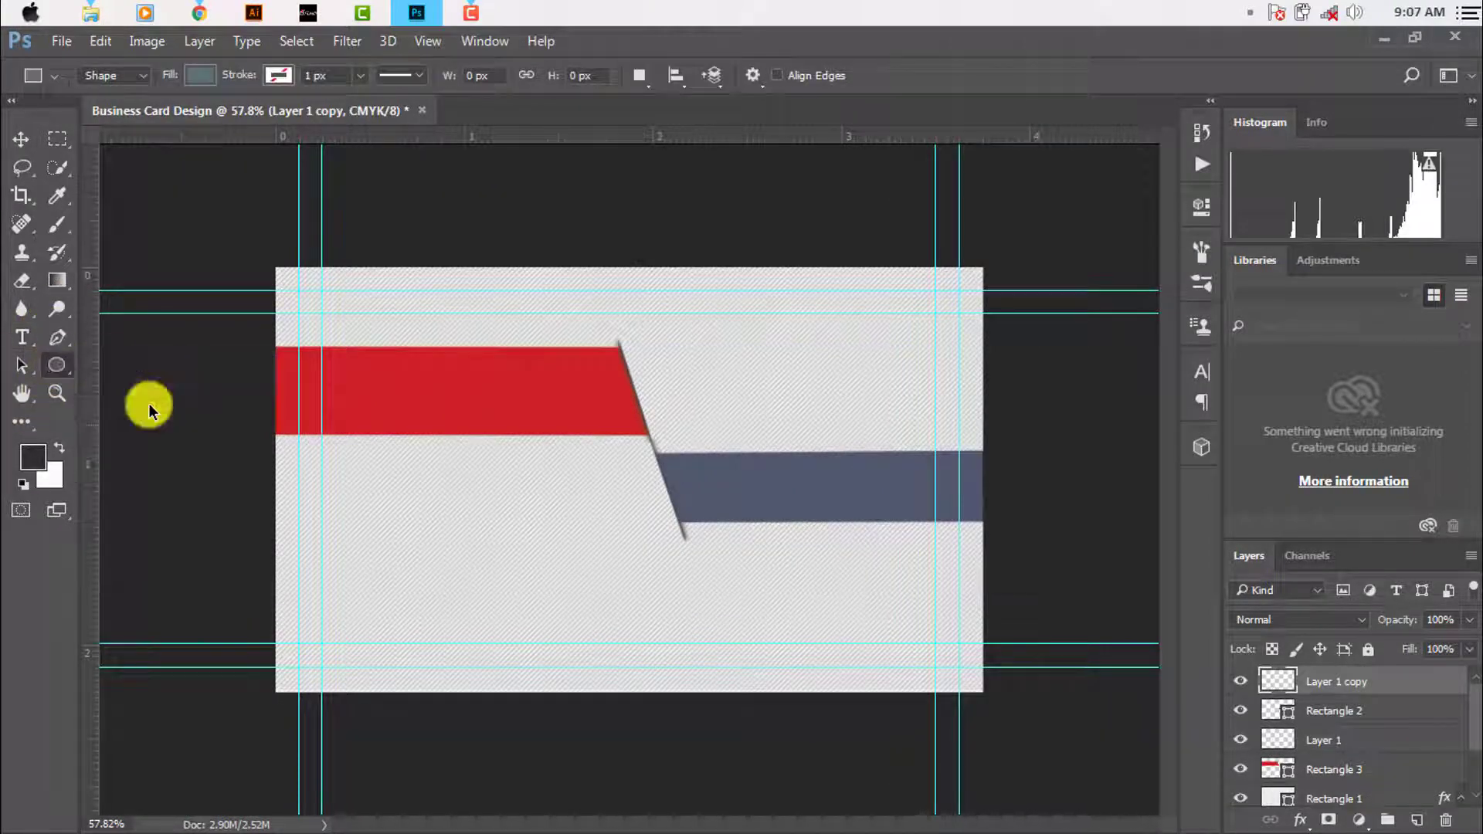
drag(750, 344, 783, 376)
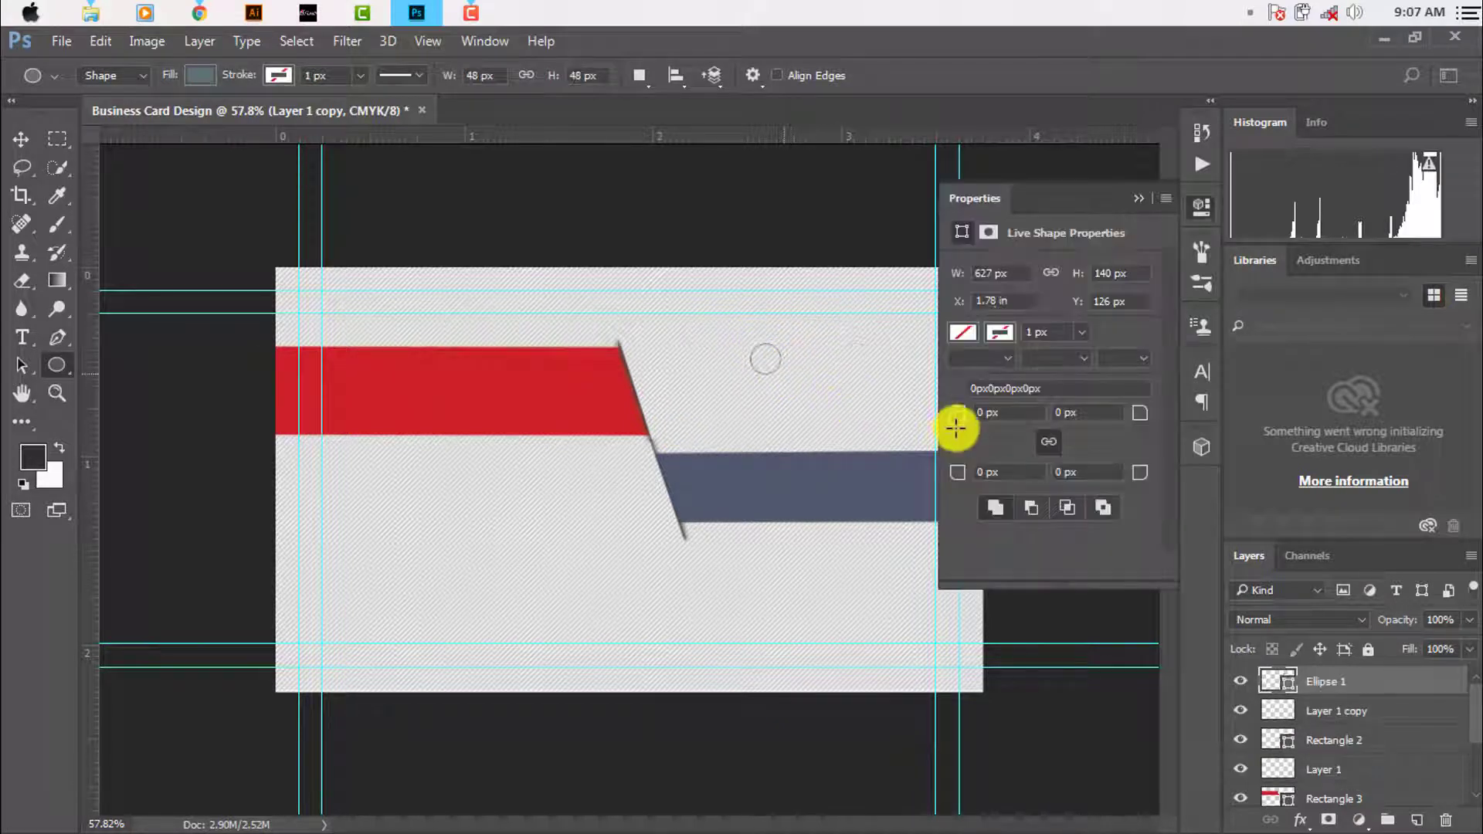
click(1139, 201)
click(21, 139)
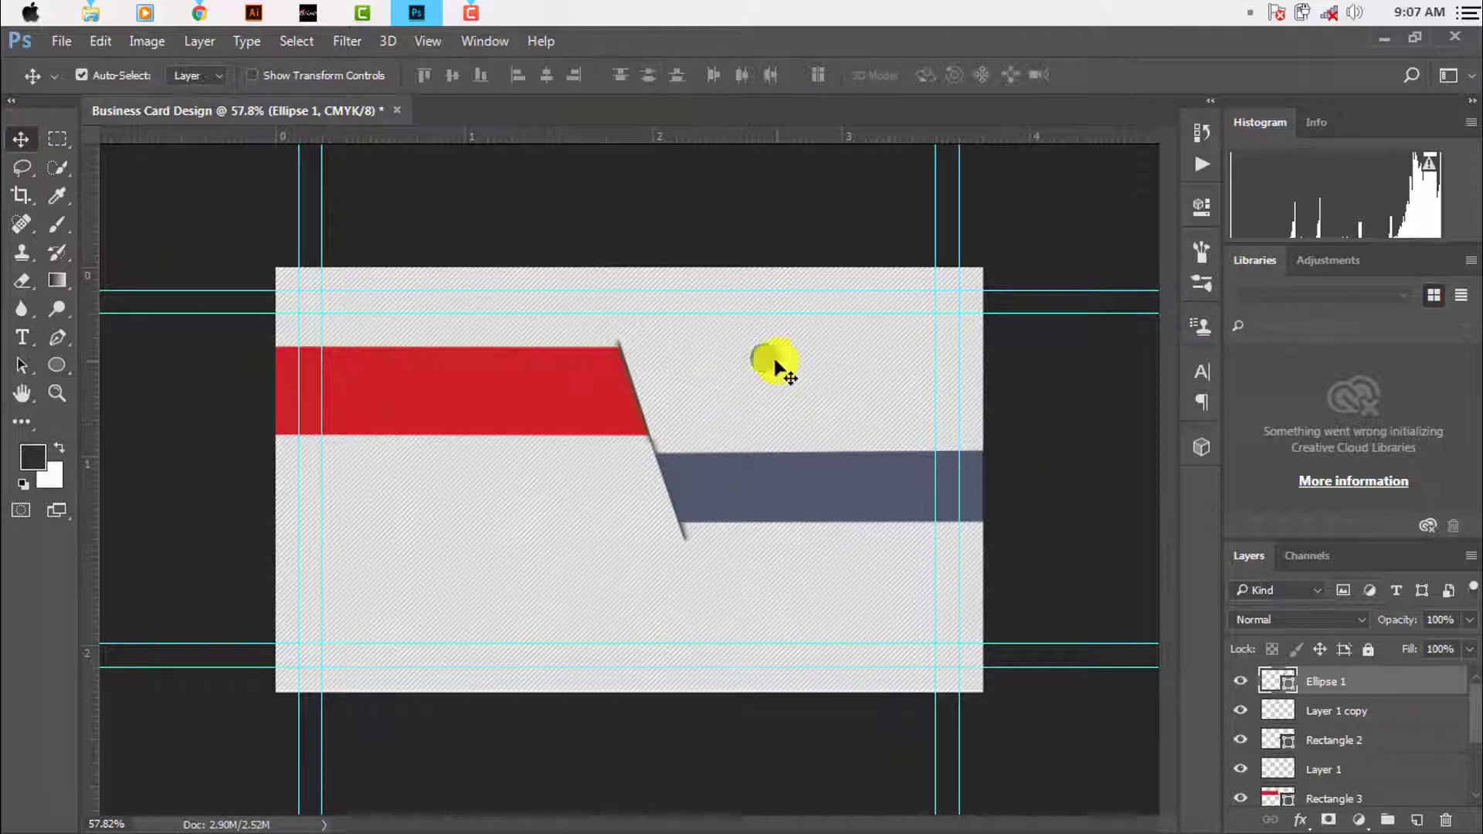
drag(776, 361, 828, 361)
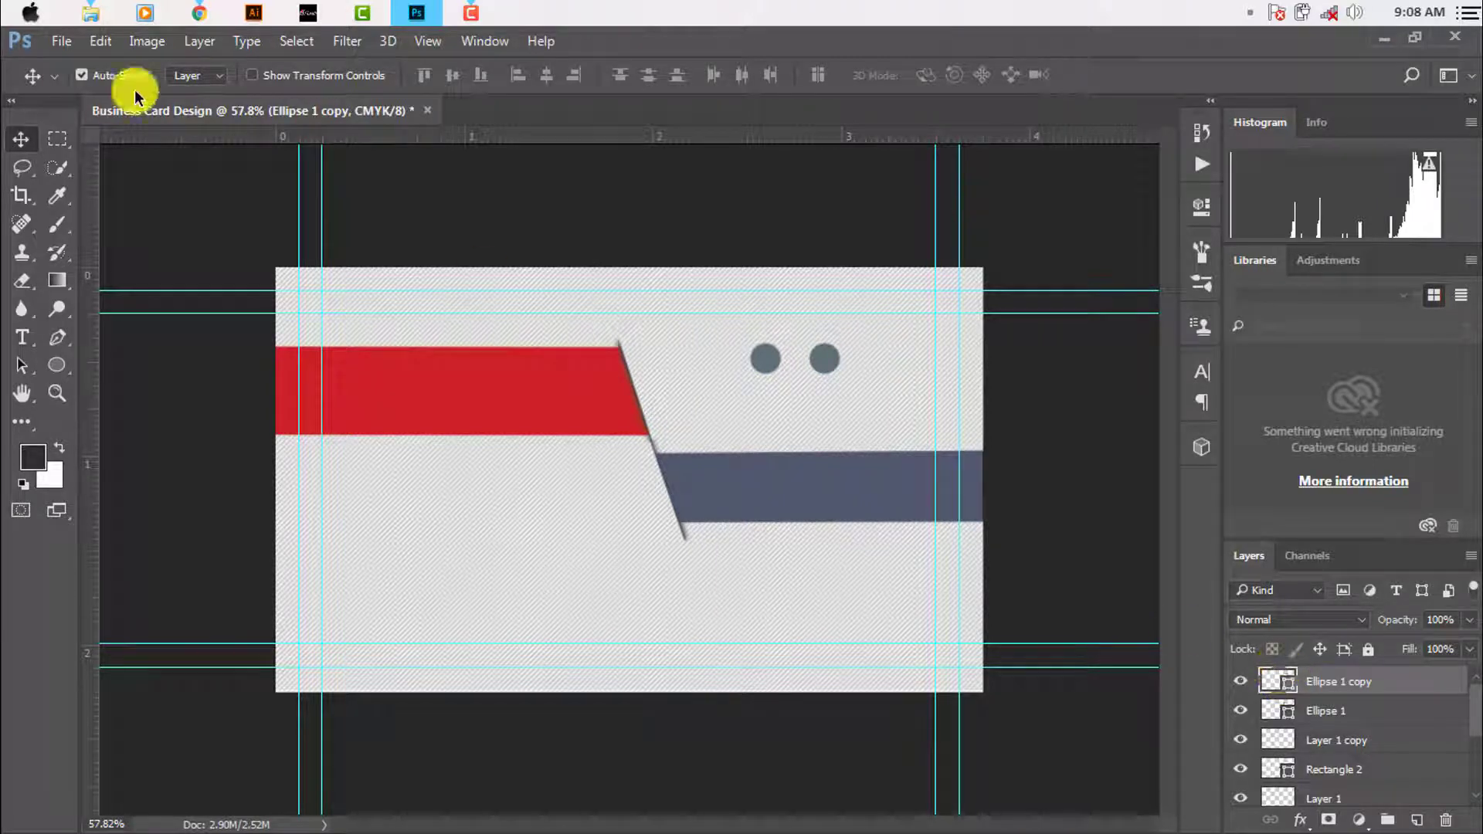
Fill the second, copied circle red and duplicate it to the right
click(56, 337)
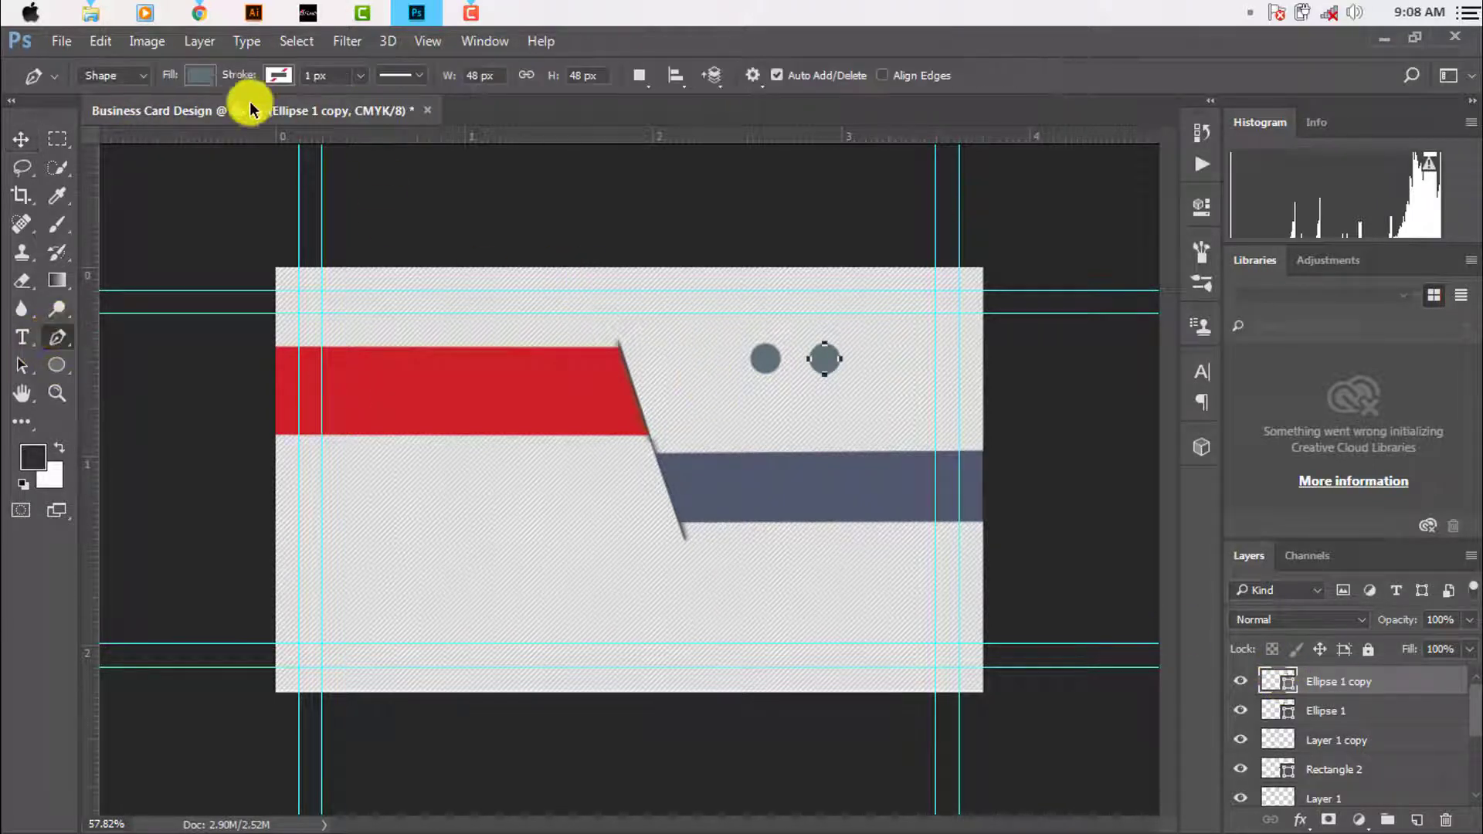
click(200, 75)
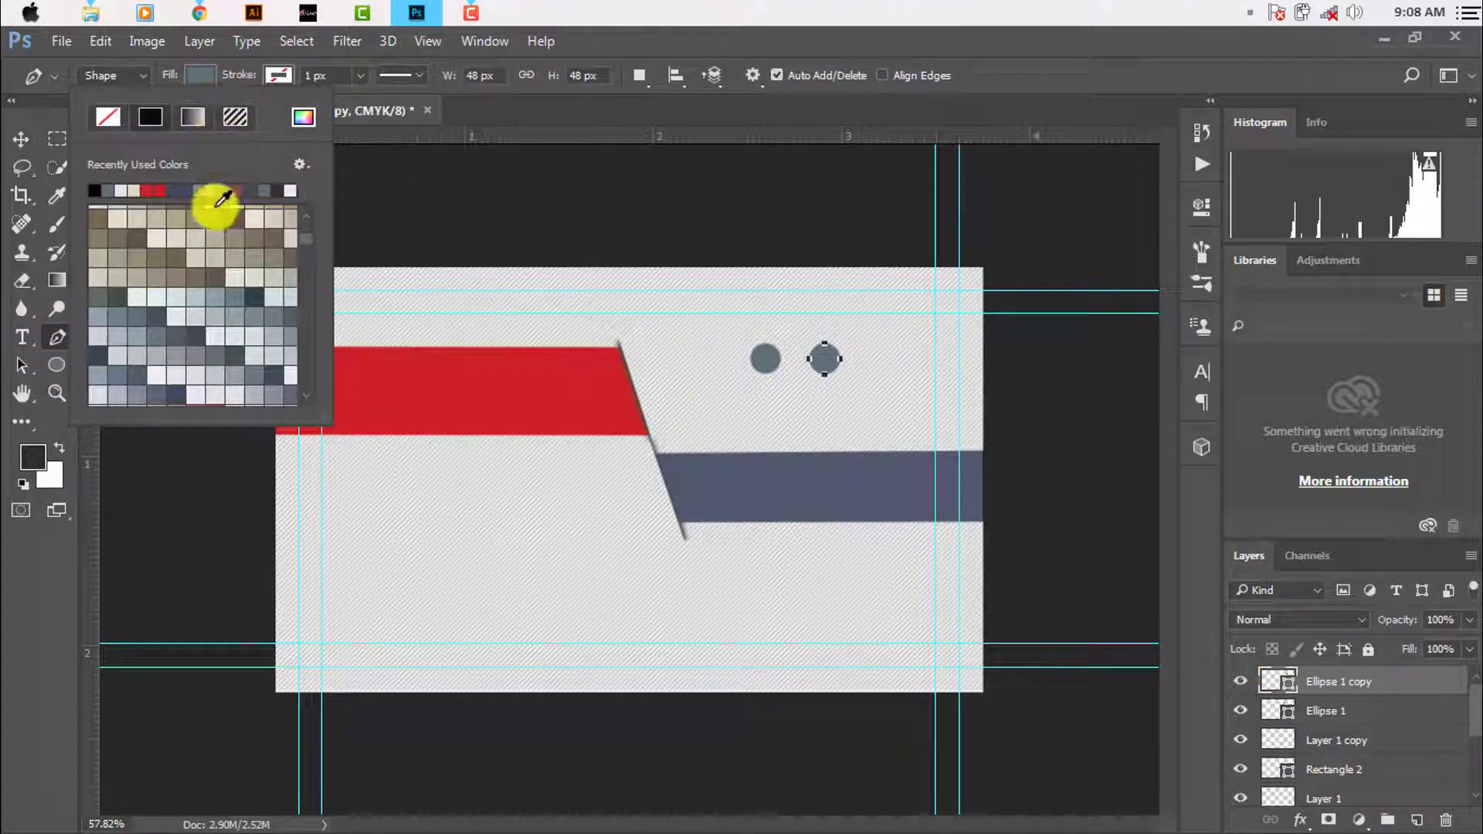
click(21, 139)
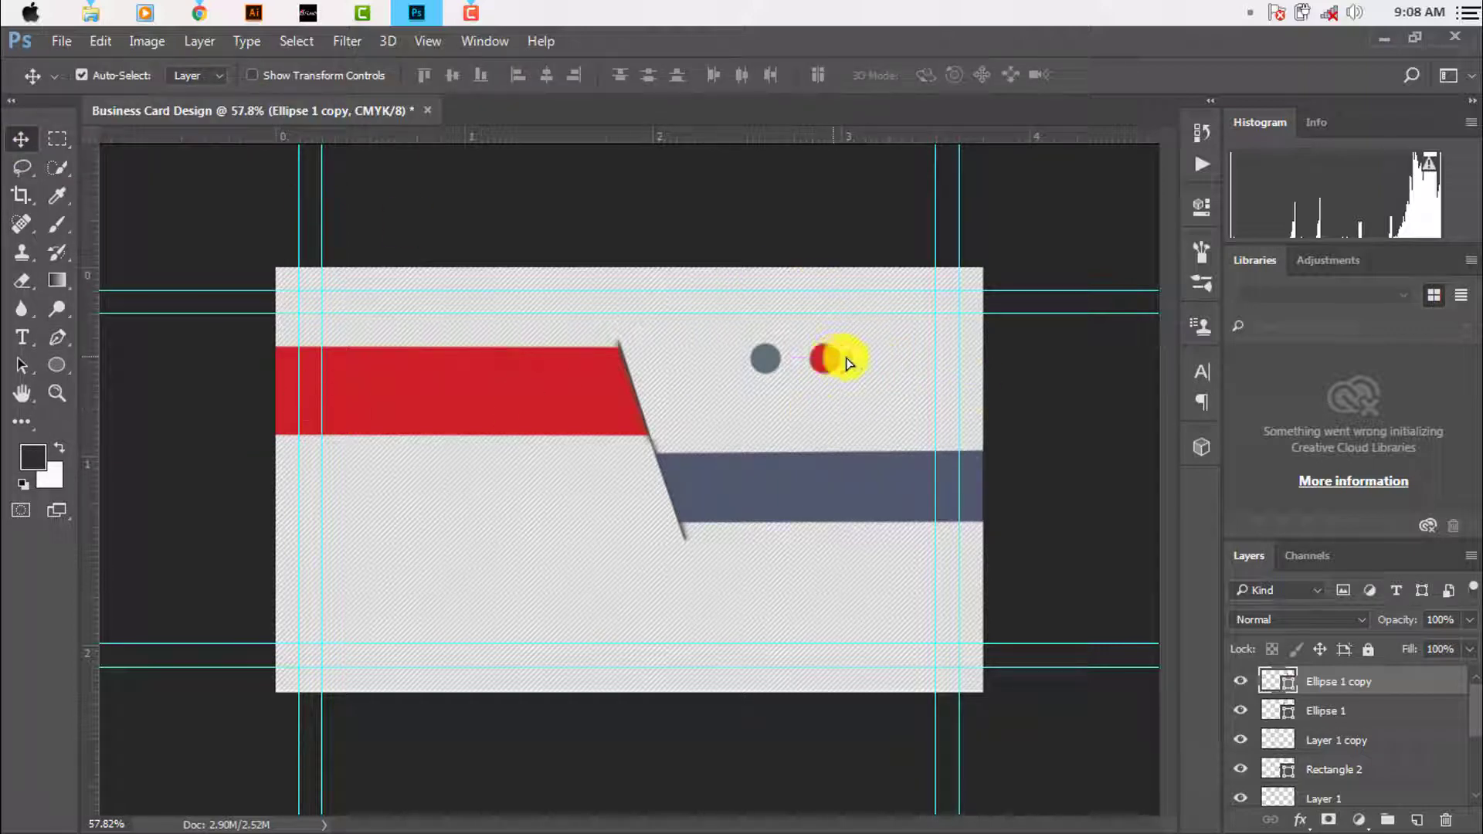
alt+drag(847, 363, 889, 363)
Fill the third circle near-black and fit the whole card in the window
click(63, 337)
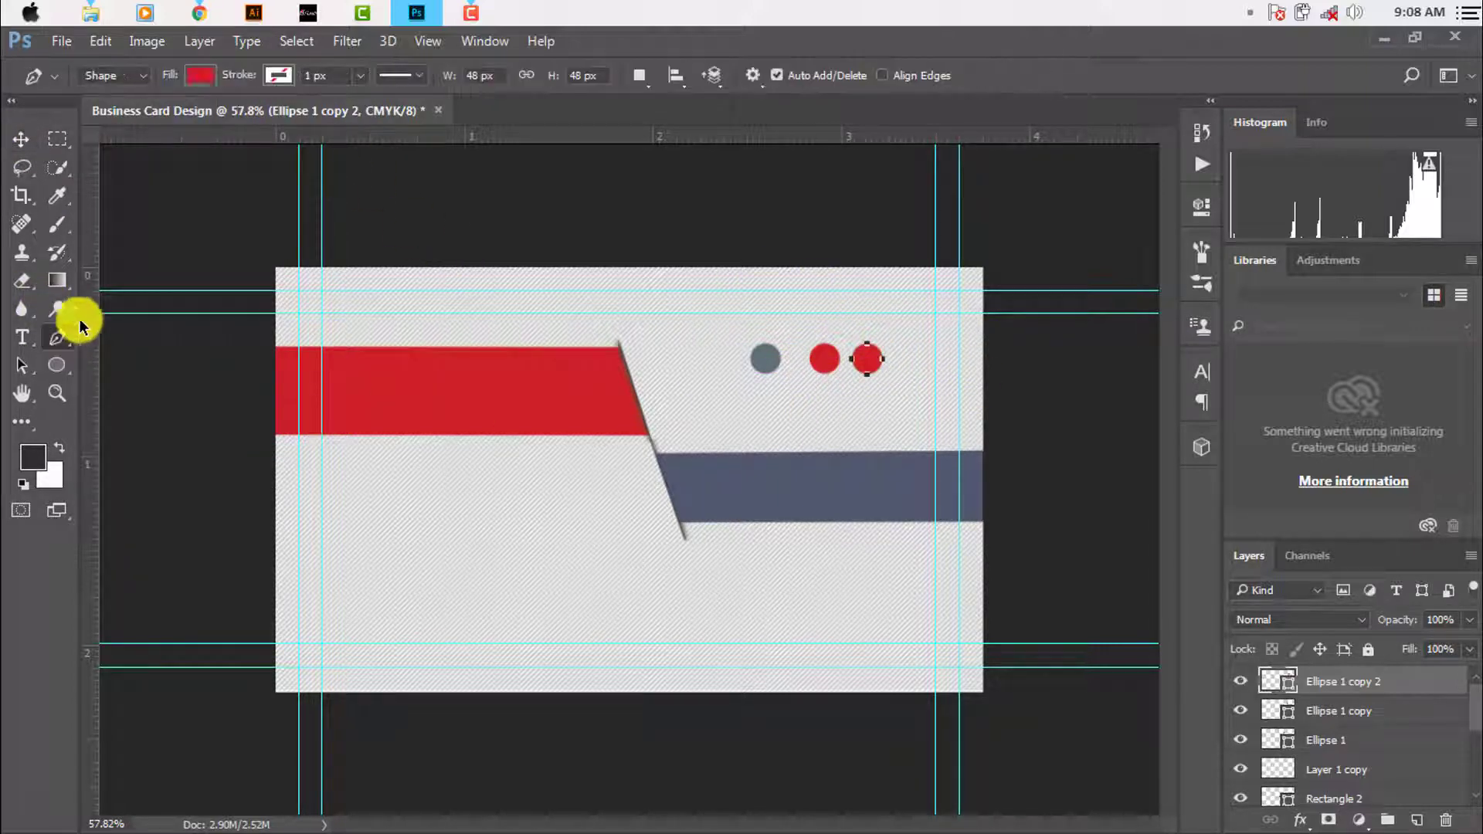
click(203, 77)
scroll(239, 303, up, 5)
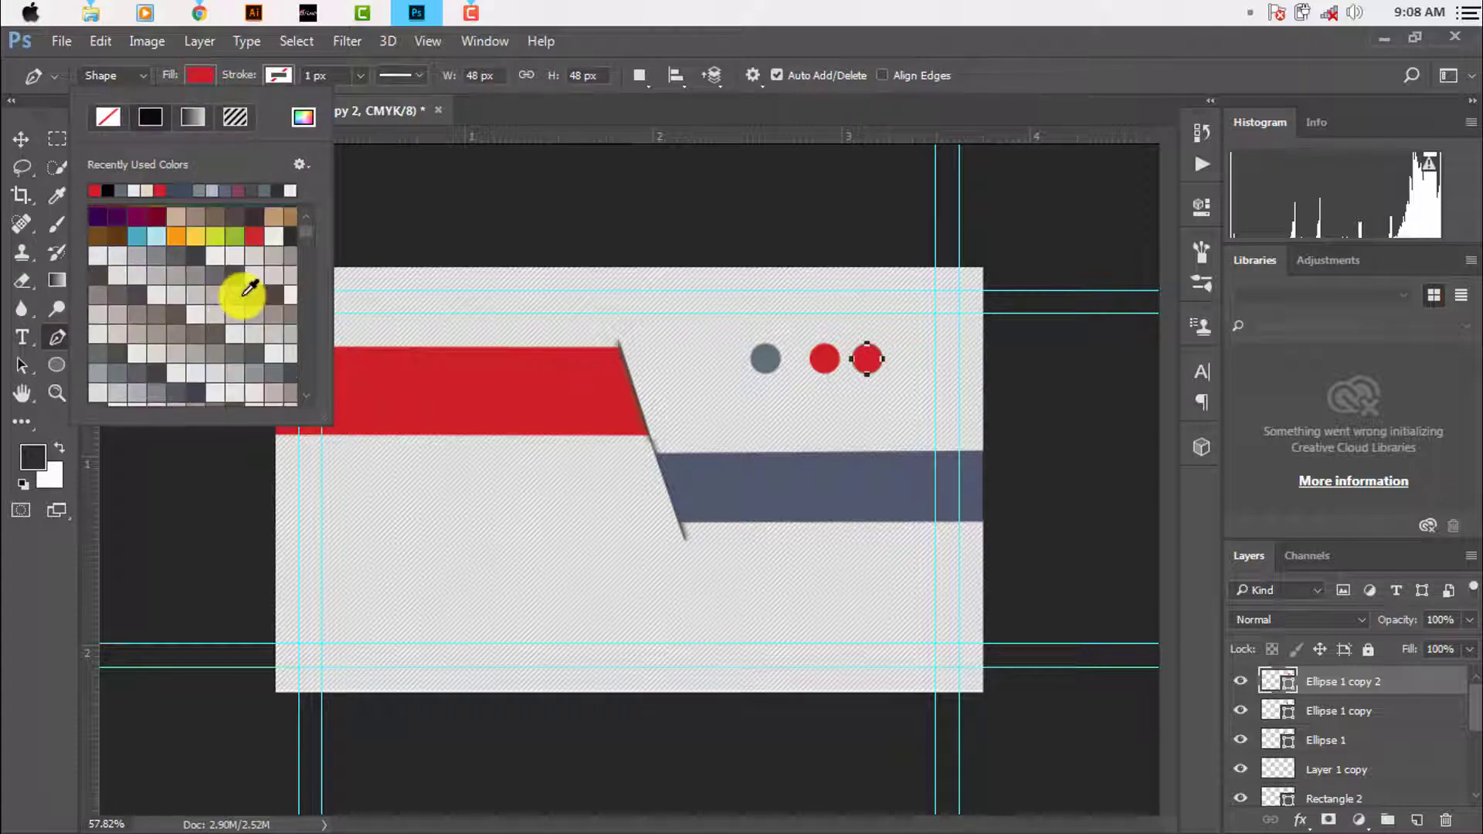
click(257, 289)
click(21, 139)
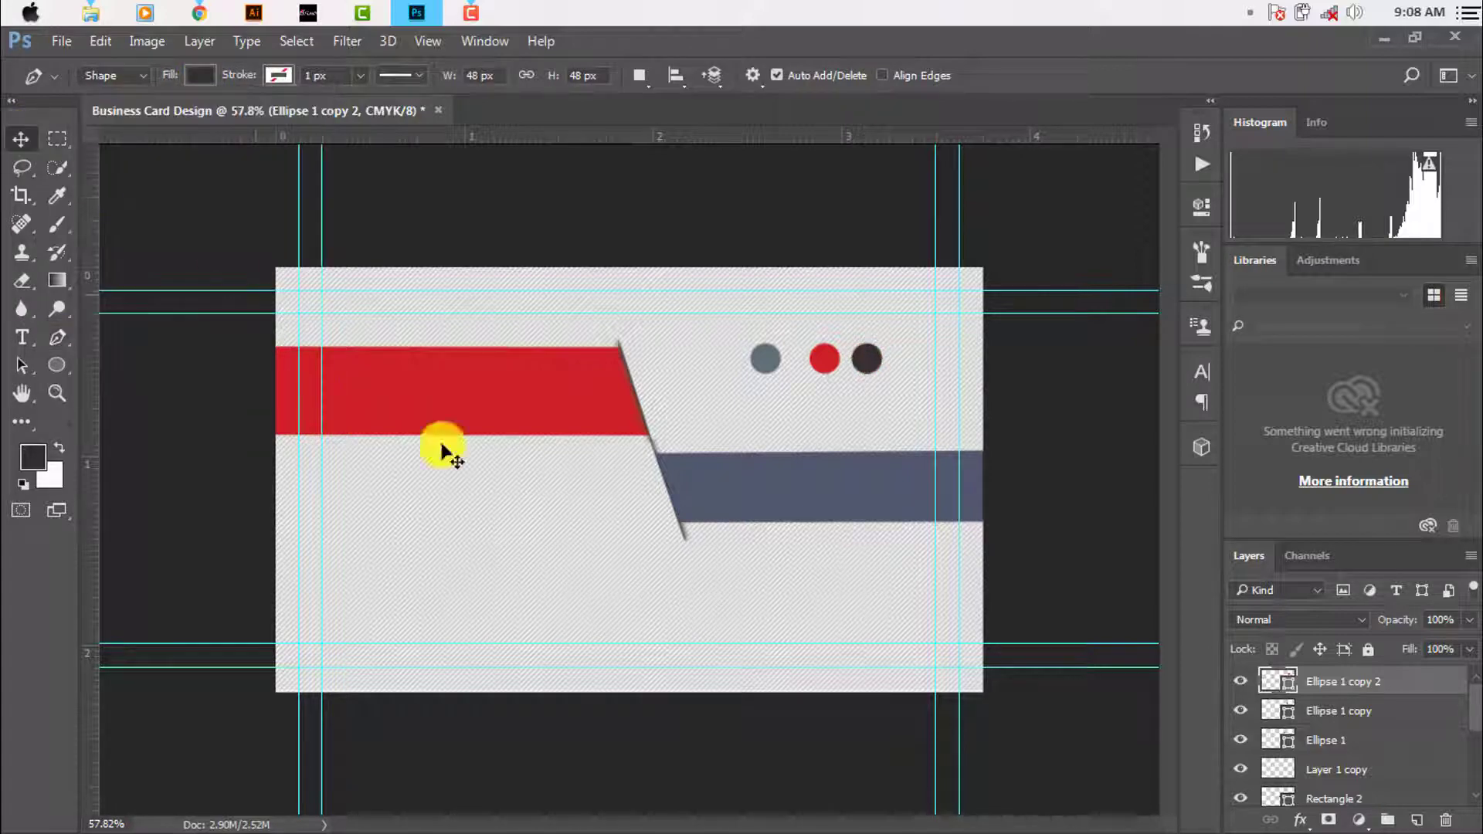
key(ctrl+0)
click(824, 305)
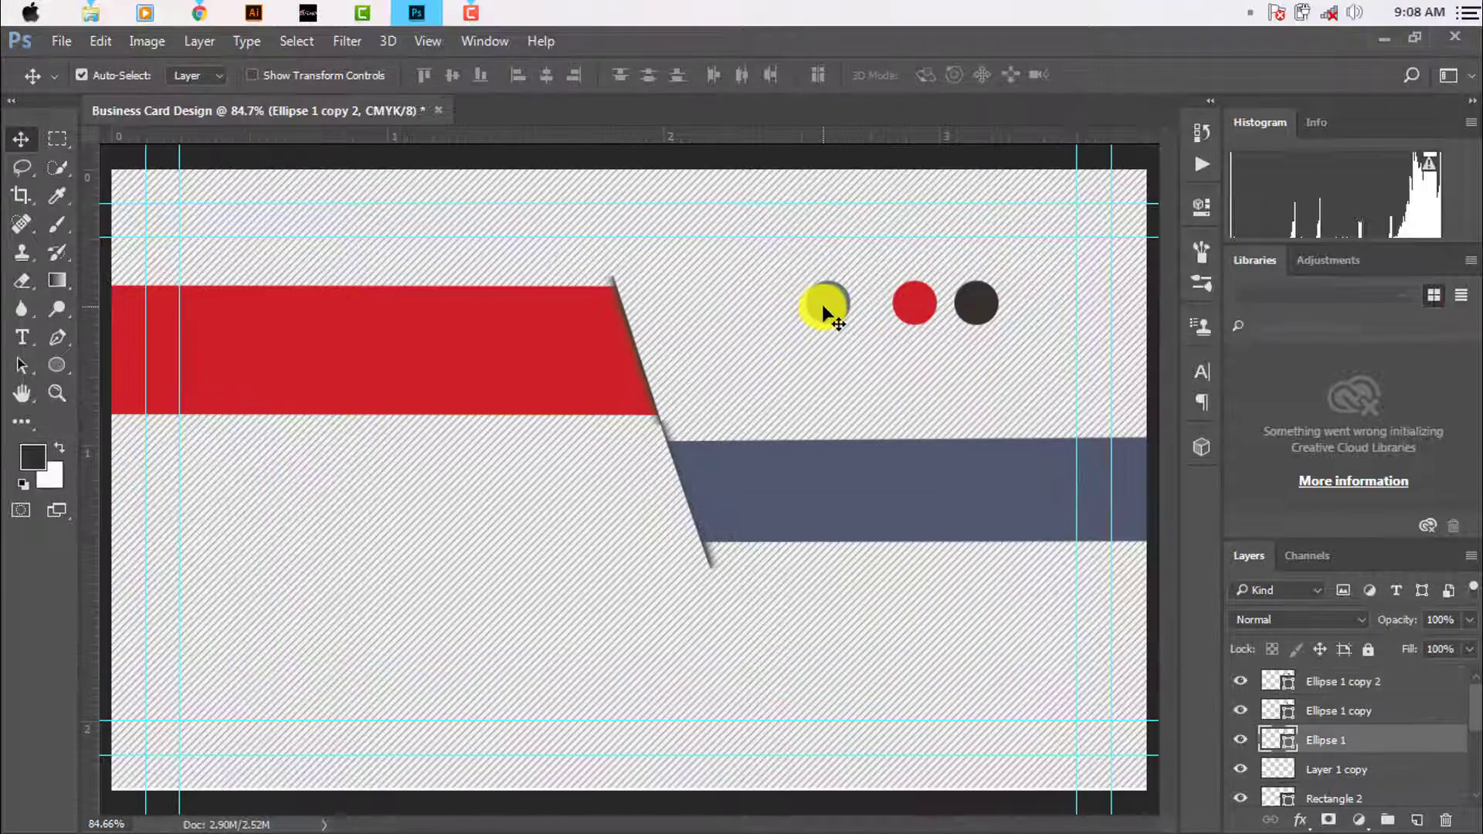
Try Overlay and Soft Light, then settle on another blending mode for the grey circle
click(1336, 618)
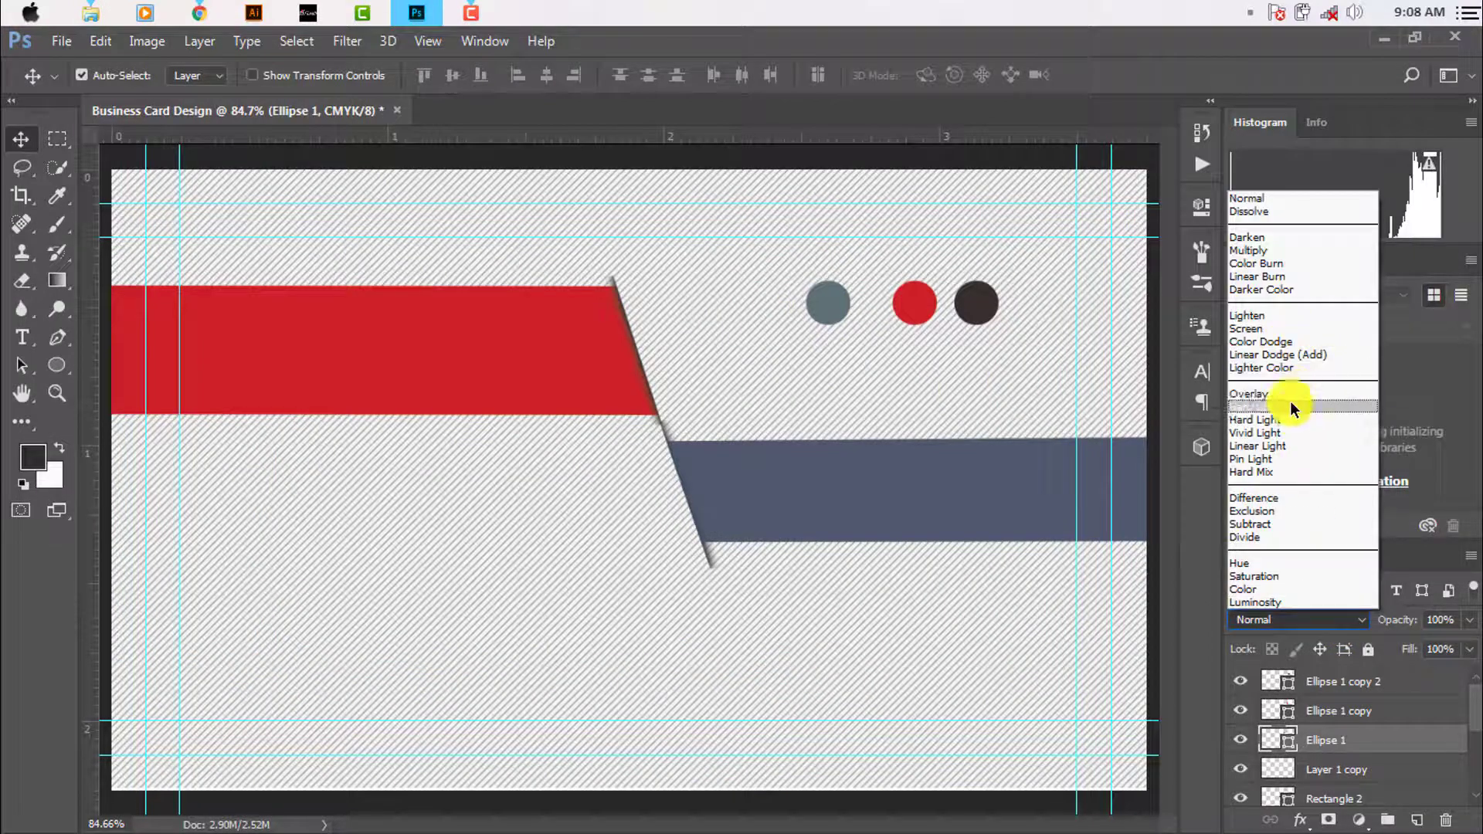
click(1289, 394)
click(1300, 590)
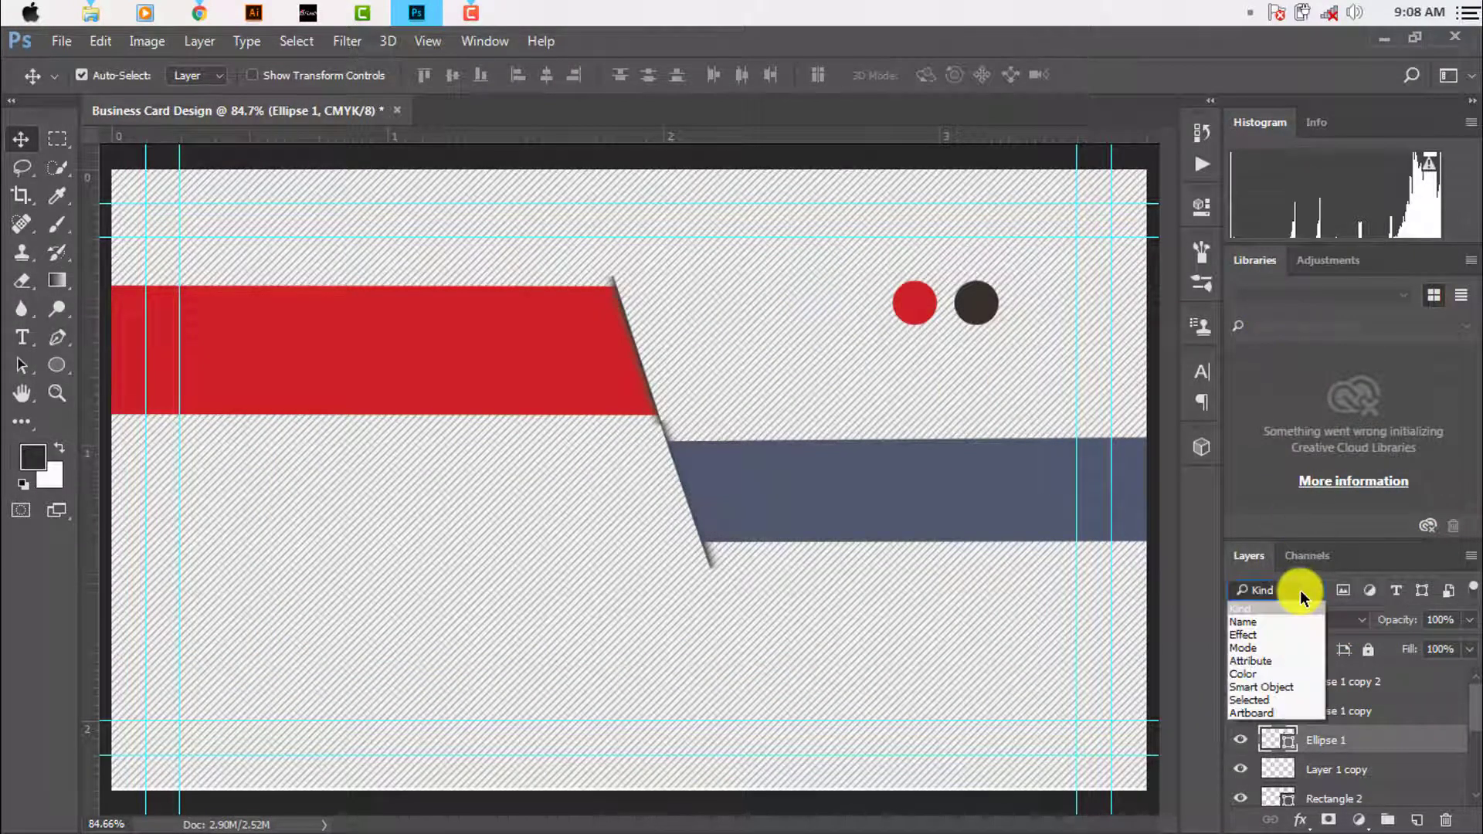
click(1317, 614)
click(1283, 404)
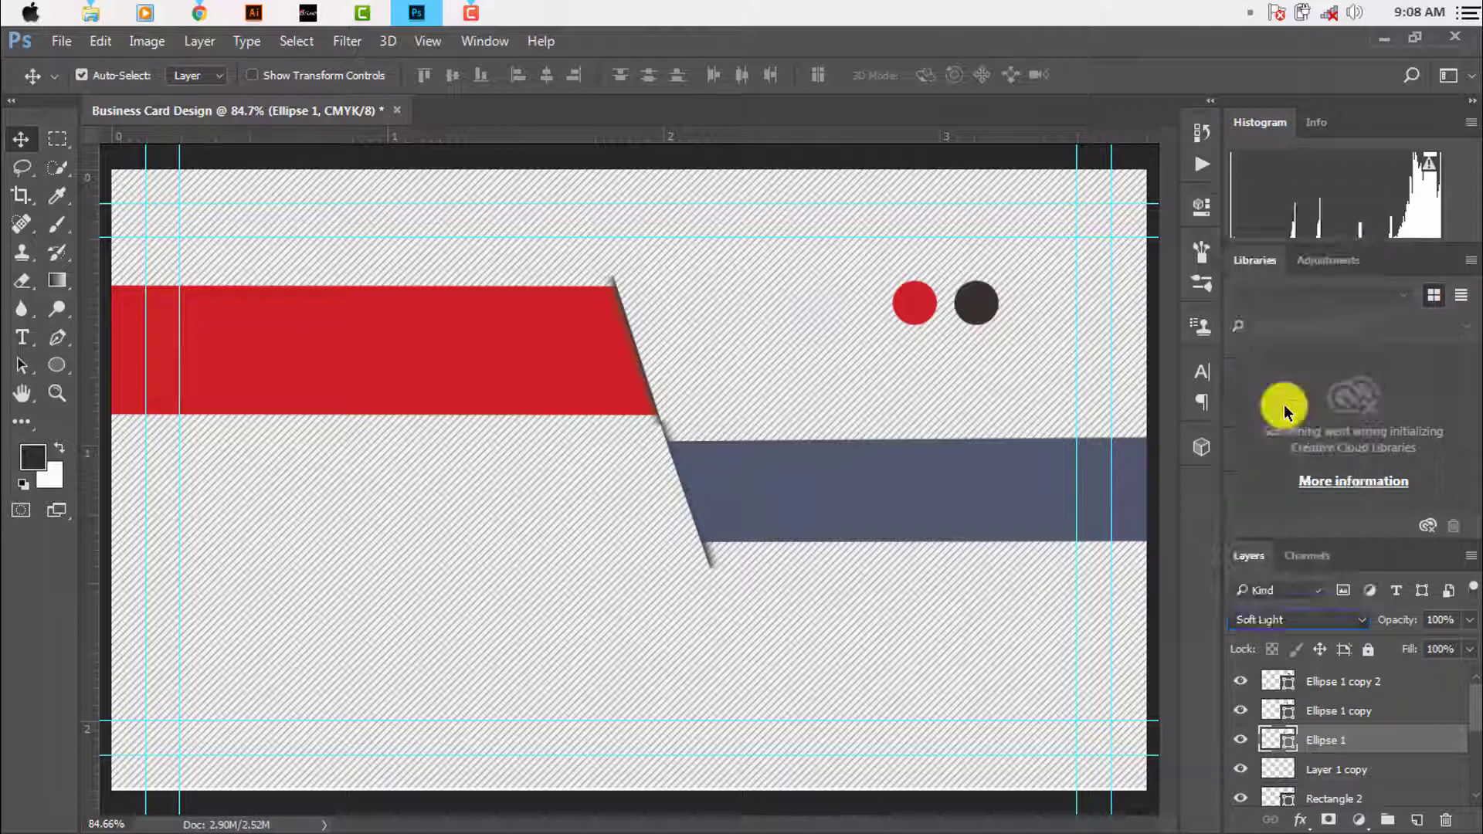
click(1326, 618)
click(1278, 430)
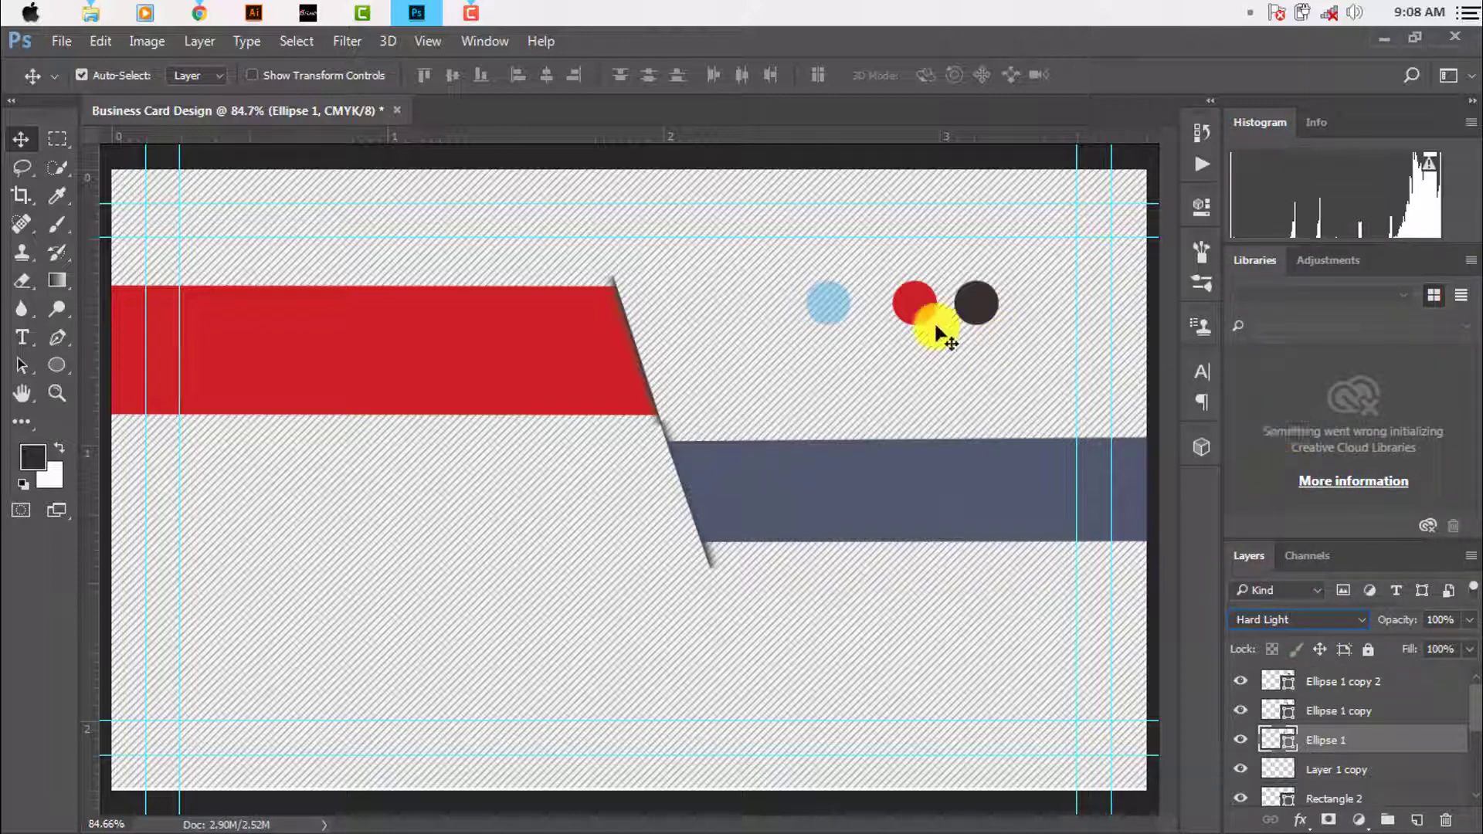
Change the red circle's blending mode, starting from Soft Light
click(920, 309)
click(1297, 620)
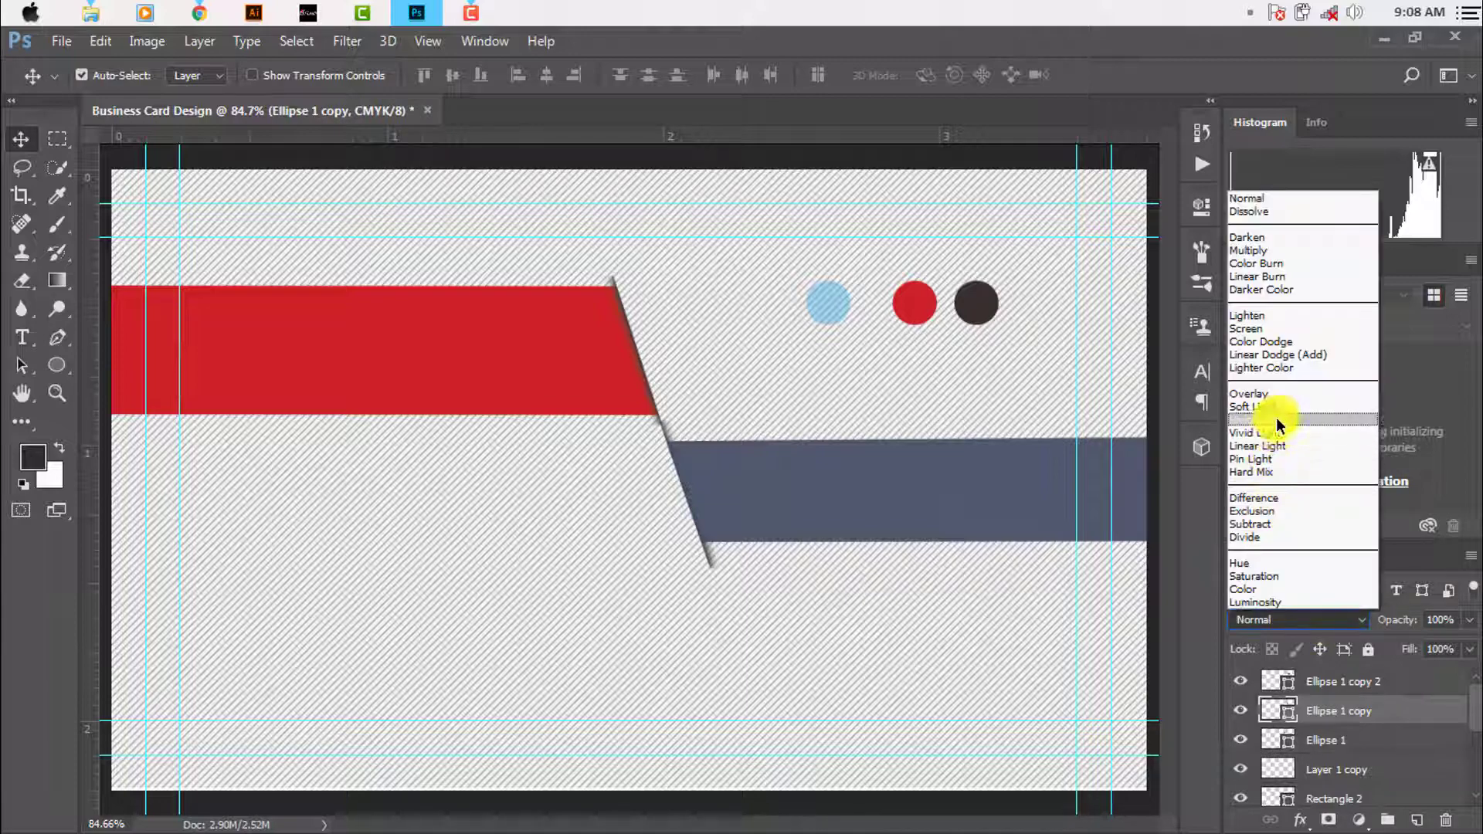
click(1278, 408)
key(Down)
key(Down)
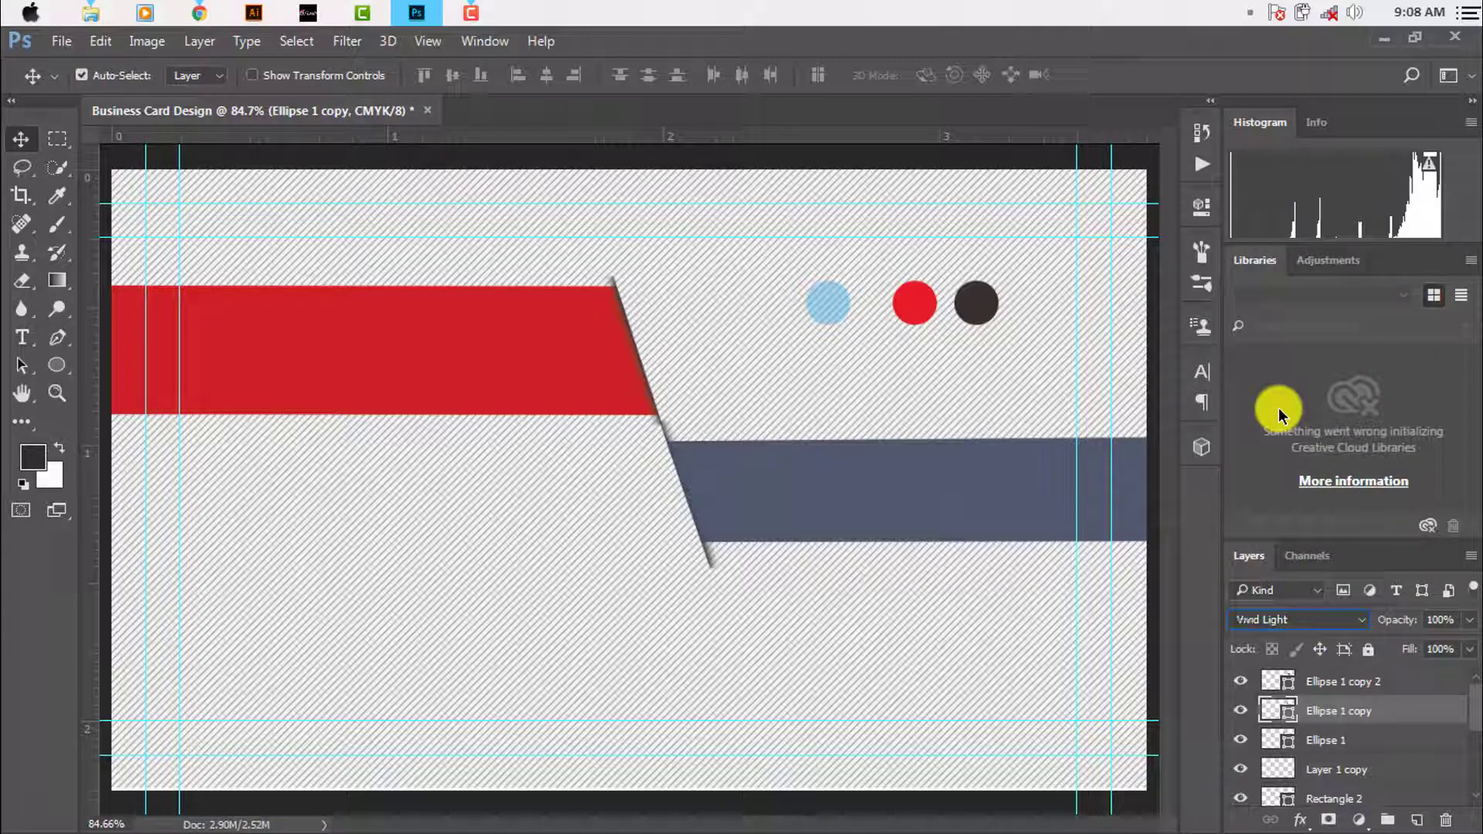
key(Down)
key(Down)
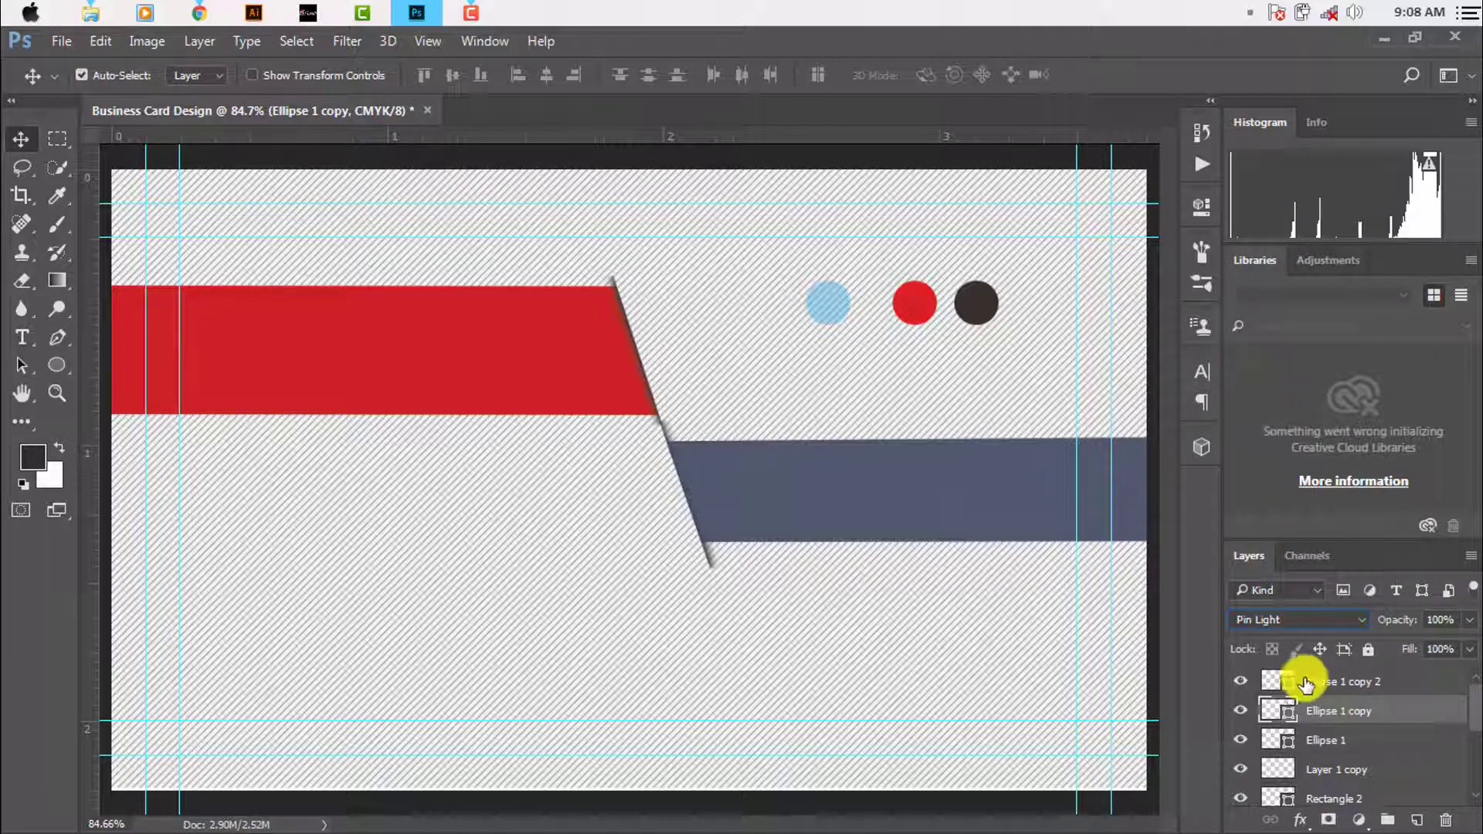
Set the dark circle's blending mode to Vivid Light after trying Color Dodge
click(987, 312)
click(1313, 622)
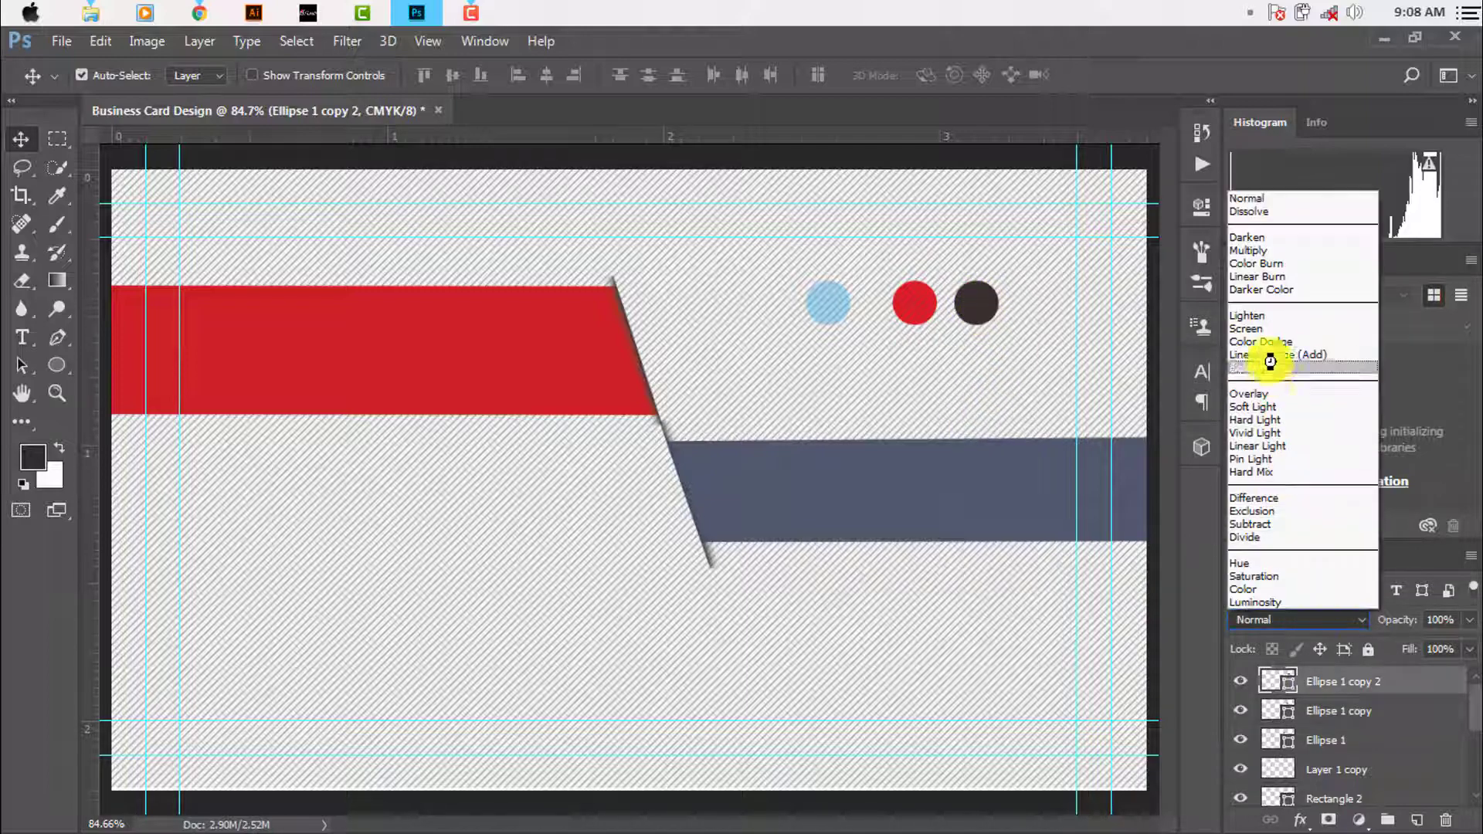
click(1277, 344)
key(Down)
key(Down)
key(Down)
key(Down)
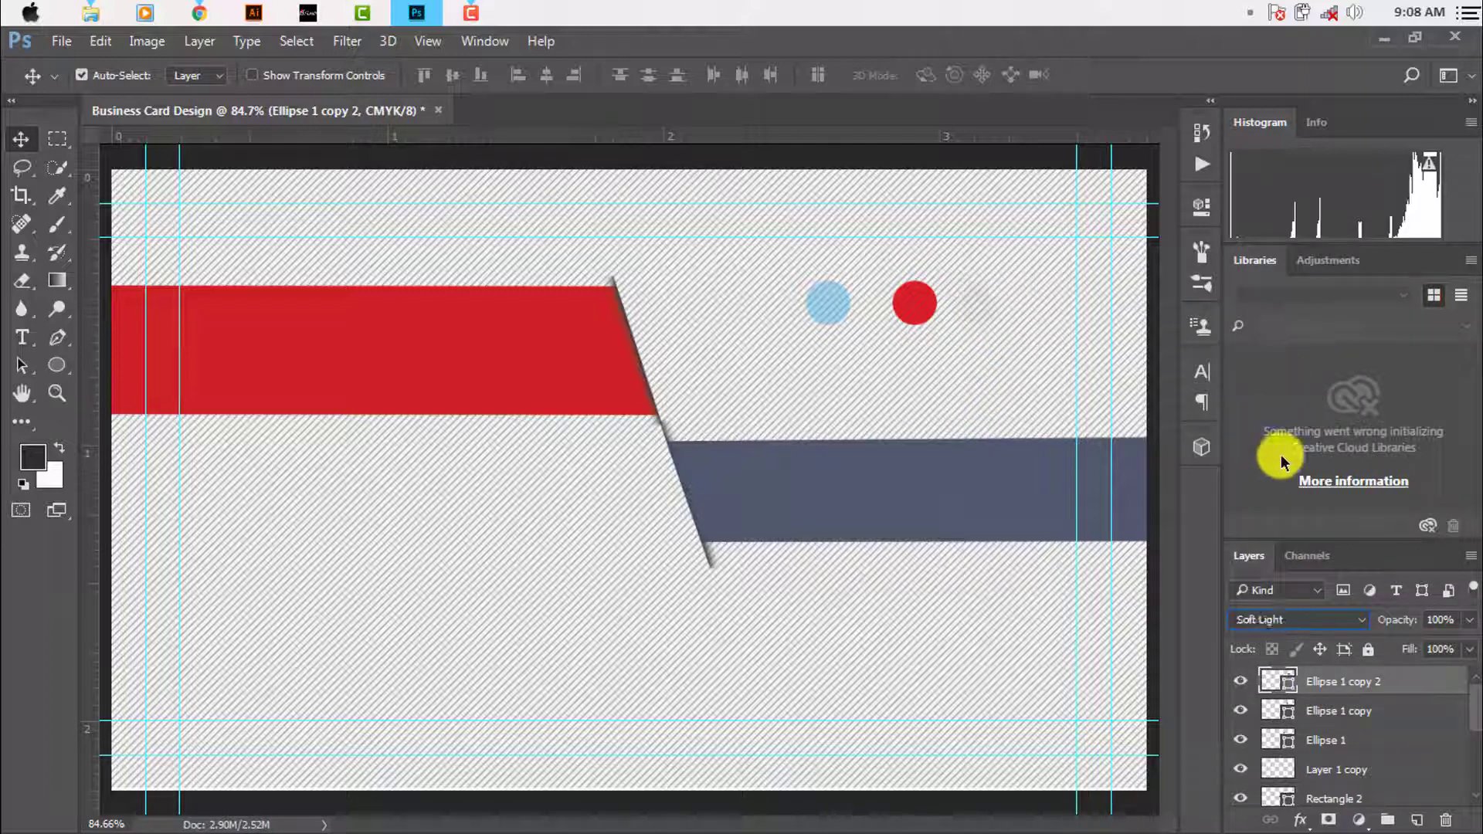
key(Down)
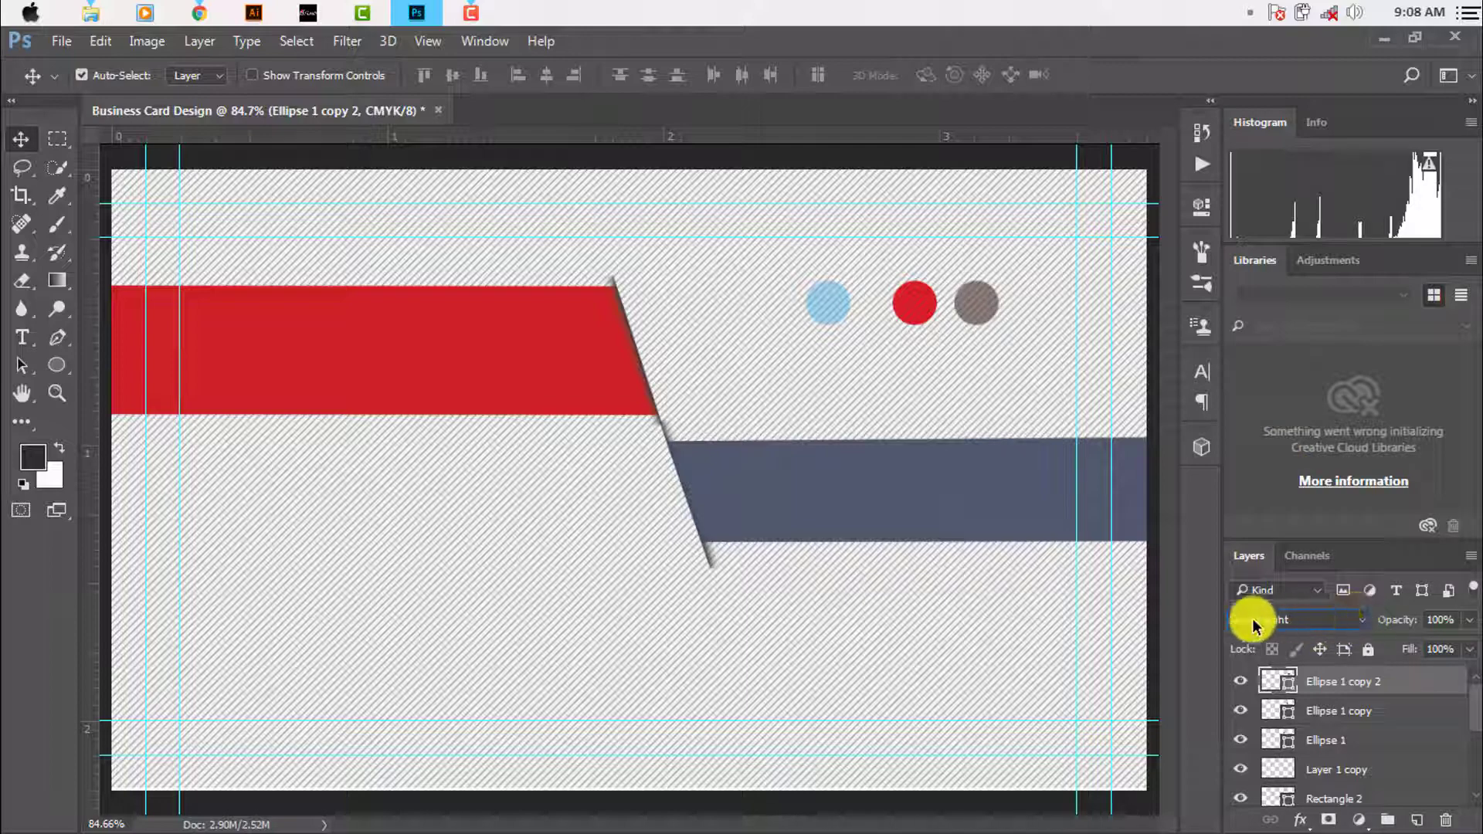
key(Down)
key(Up)
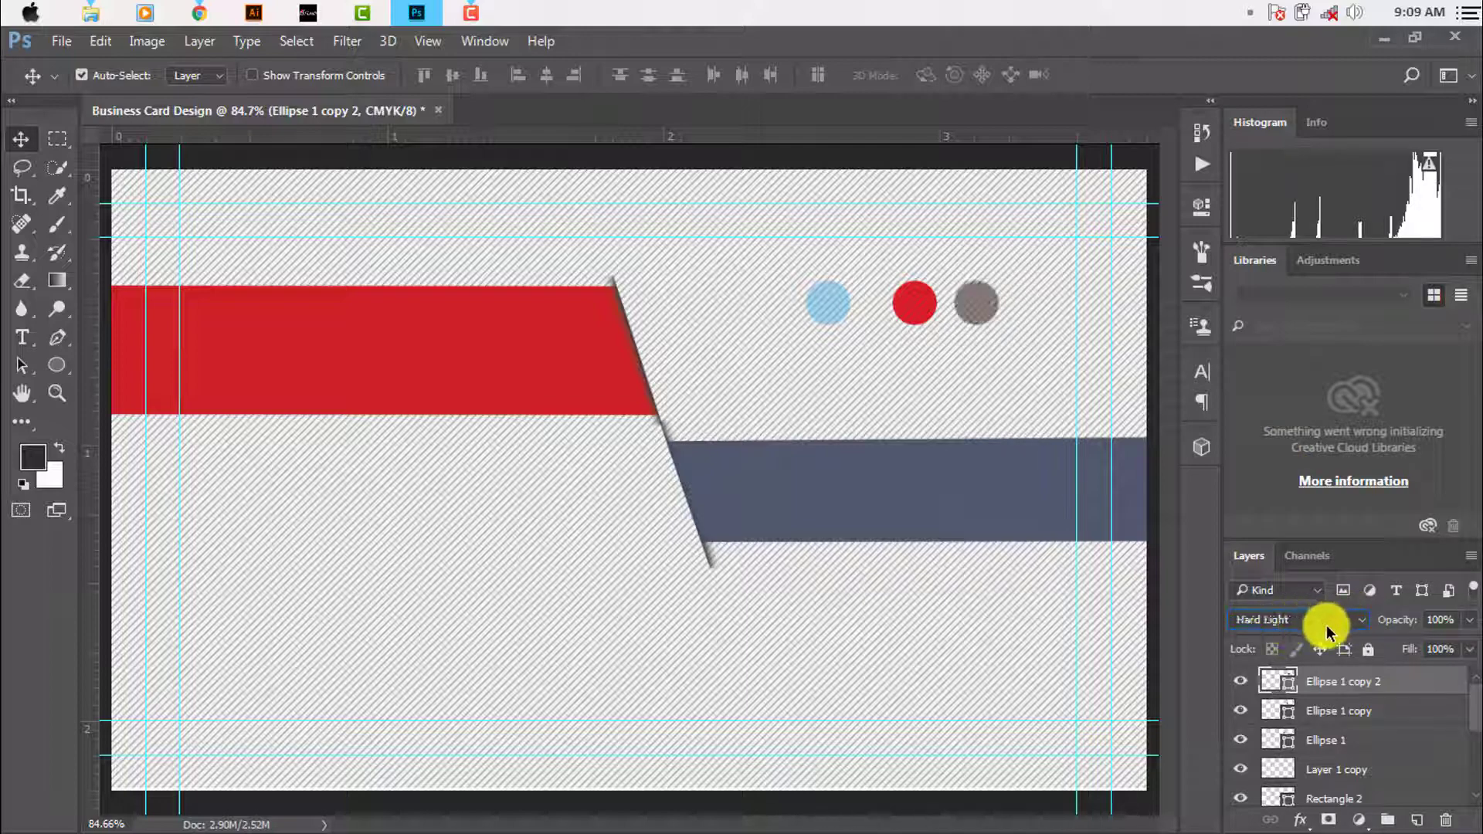
key(Up)
key(Down)
key(Down)
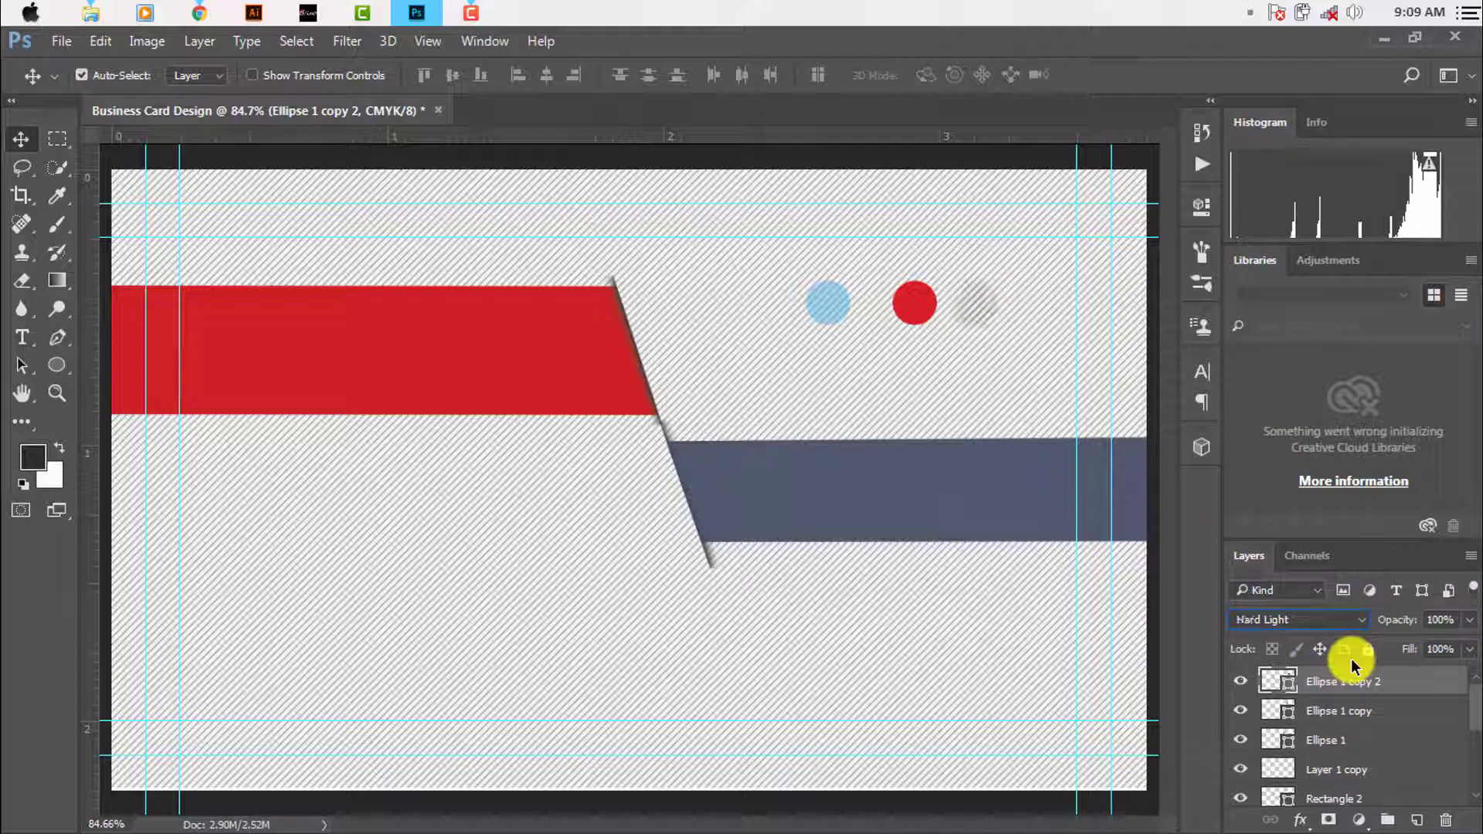
Drag the red and grey circles together so all three overlap as the logo
scroll(943, 303, up, 2)
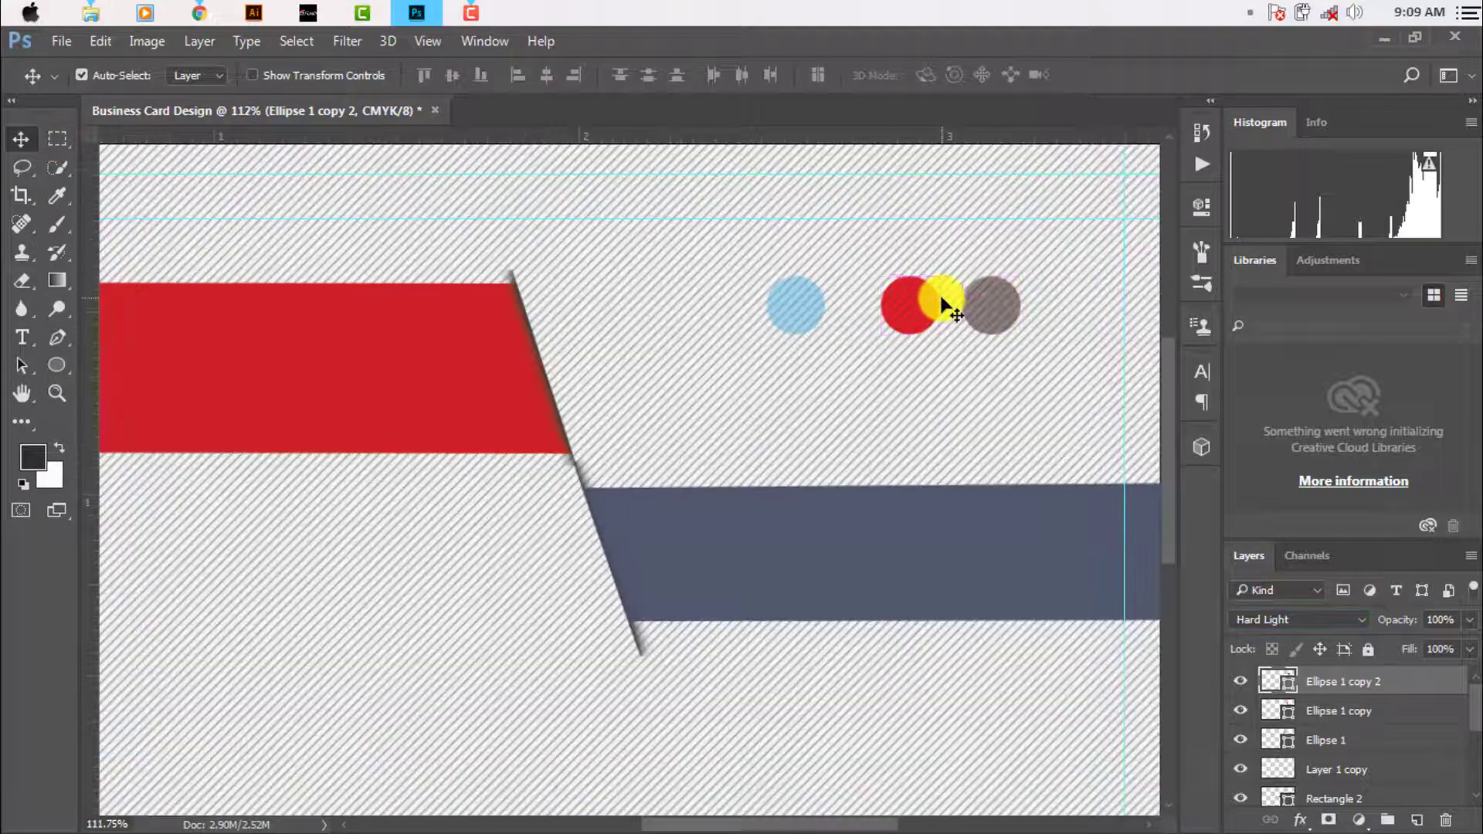
drag(943, 303, 828, 292)
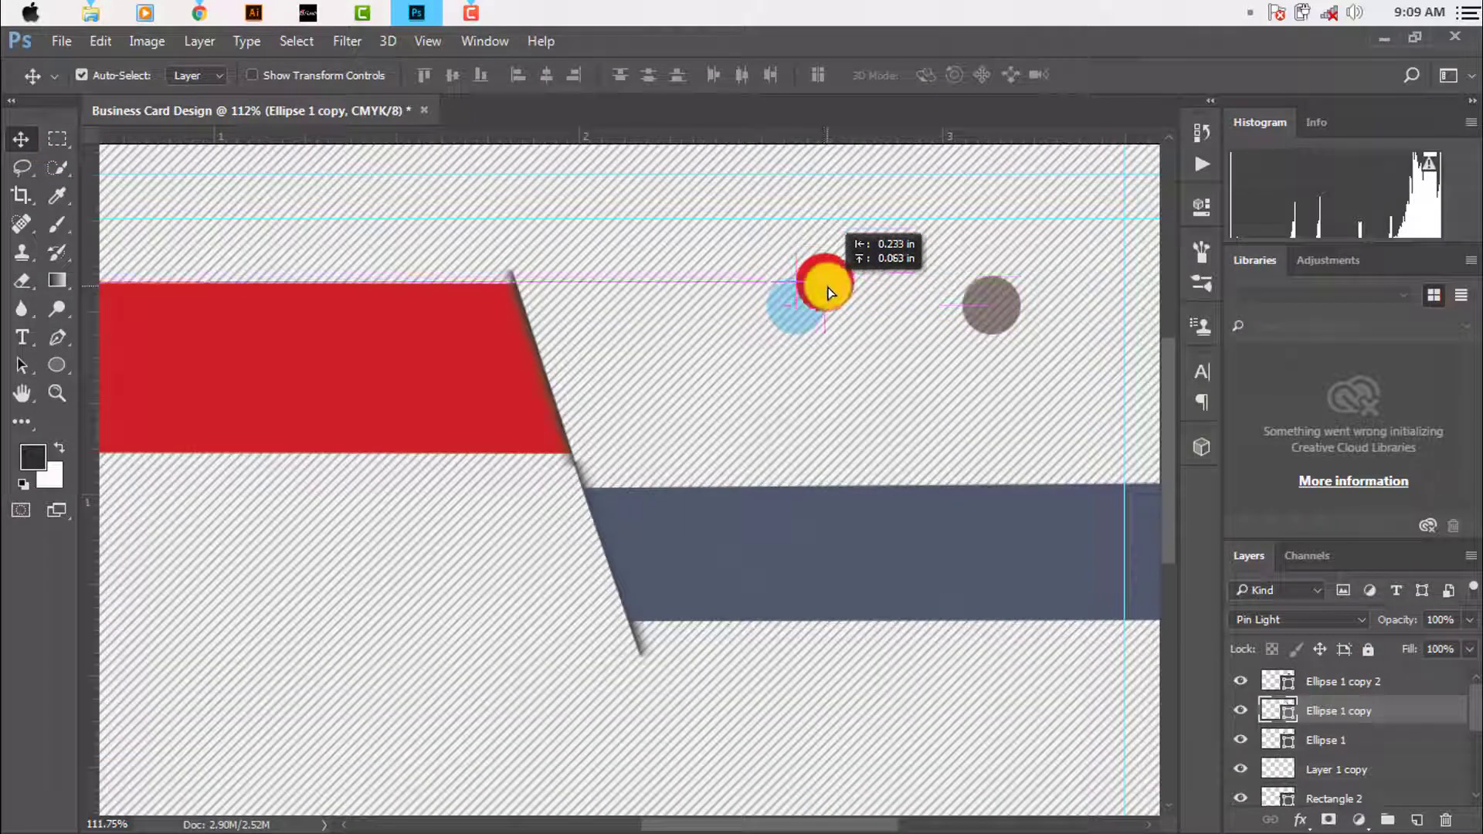
drag(828, 292, 820, 295)
drag(983, 302, 830, 305)
scroll(881, 309, up, 2)
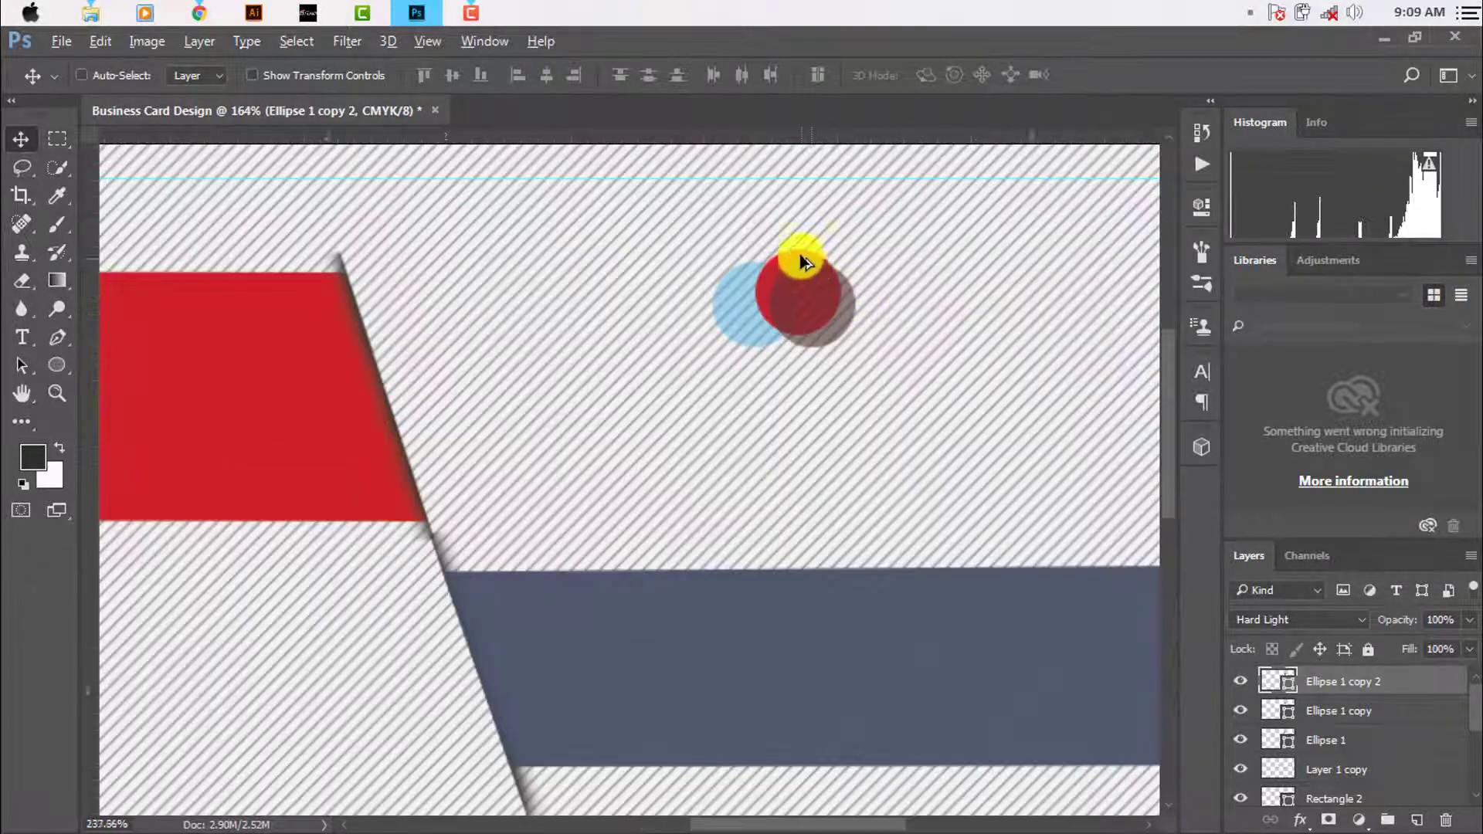
scroll(802, 261, up, 2)
drag(791, 252, 768, 234)
scroll(896, 379, down, 3)
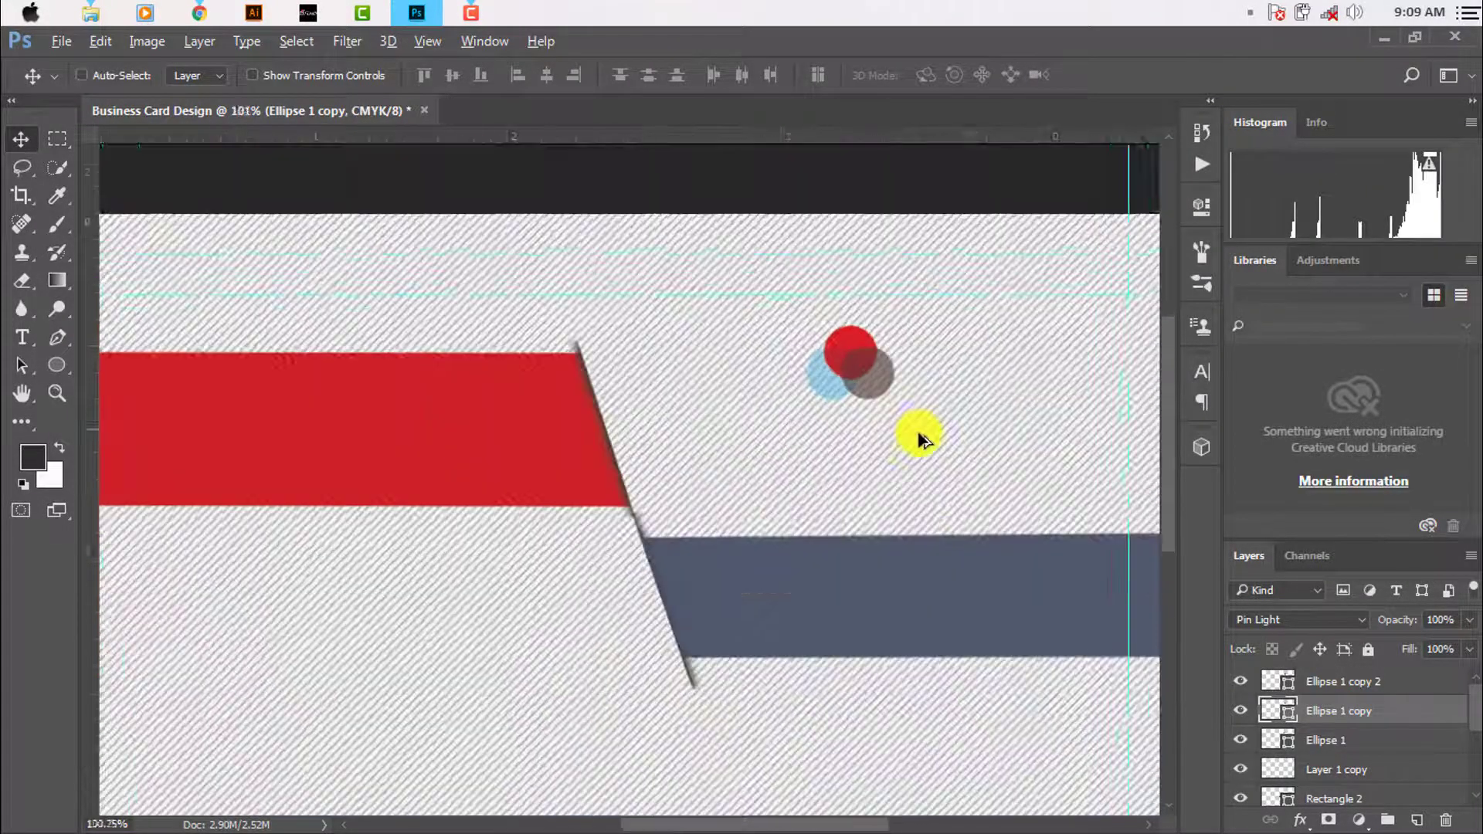
scroll(918, 438, down, 2)
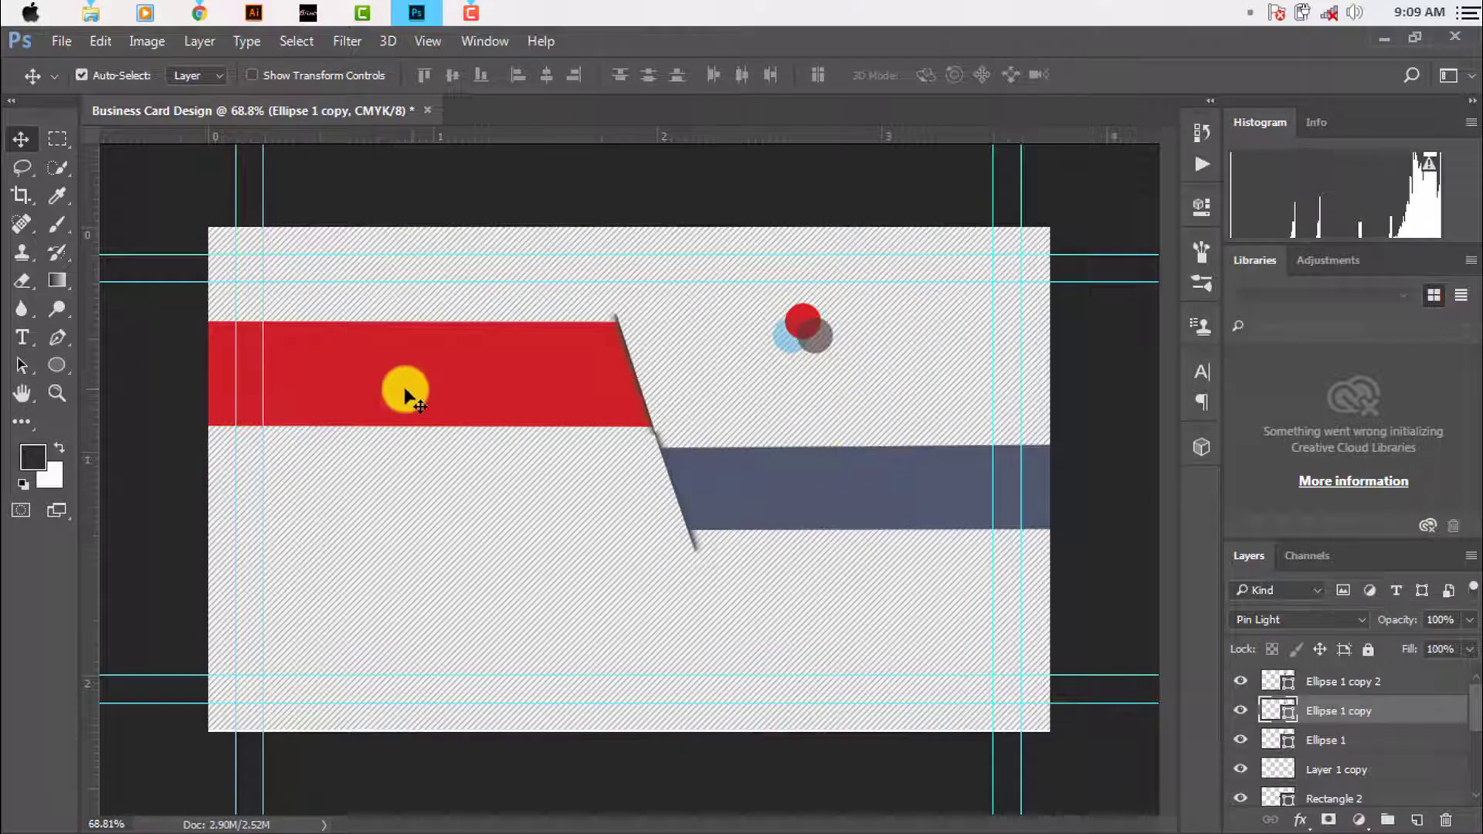
Type the name line beside the logo and set it in Bebas Neue
click(22, 337)
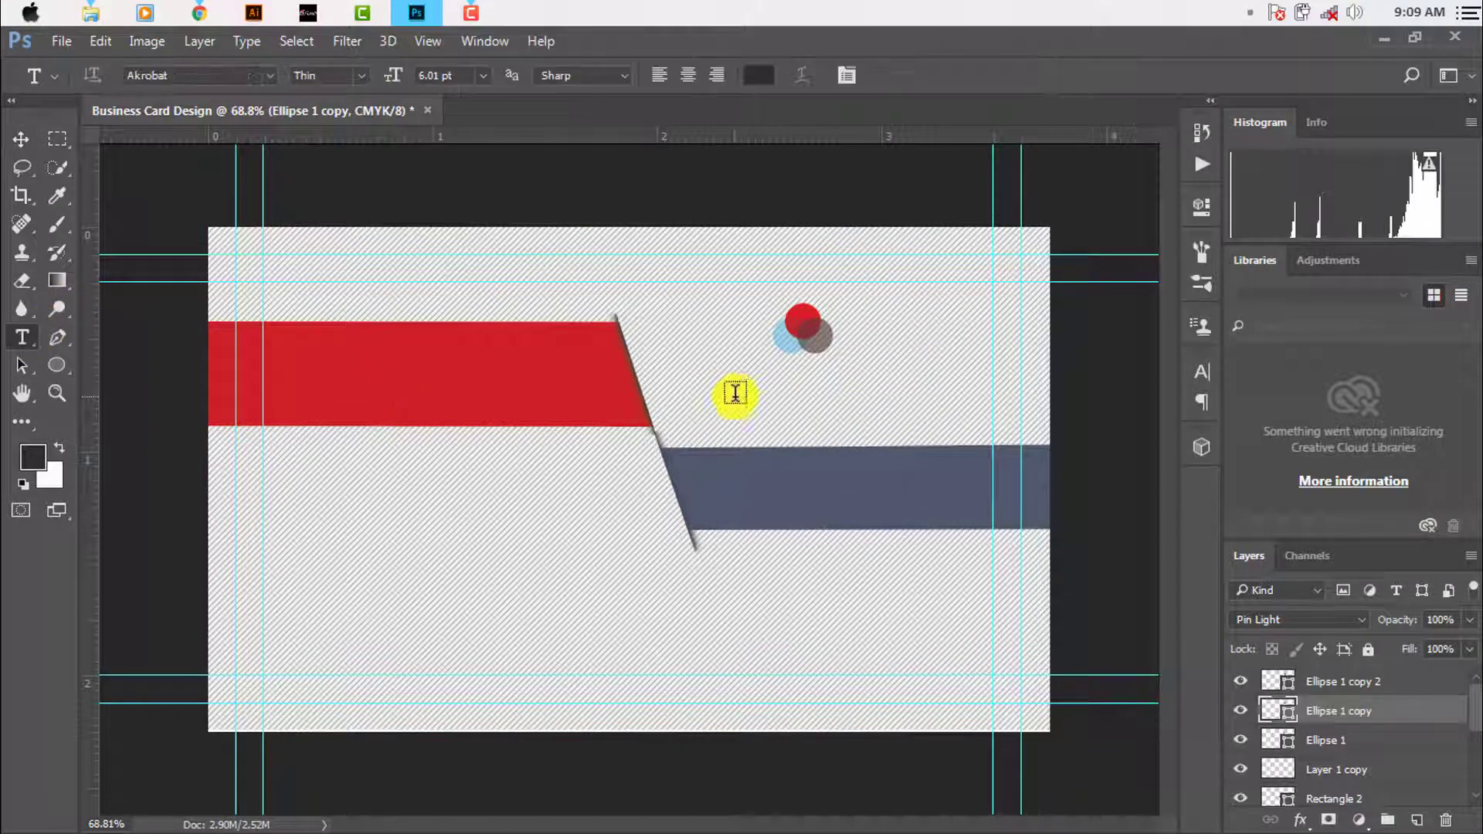
click(765, 399)
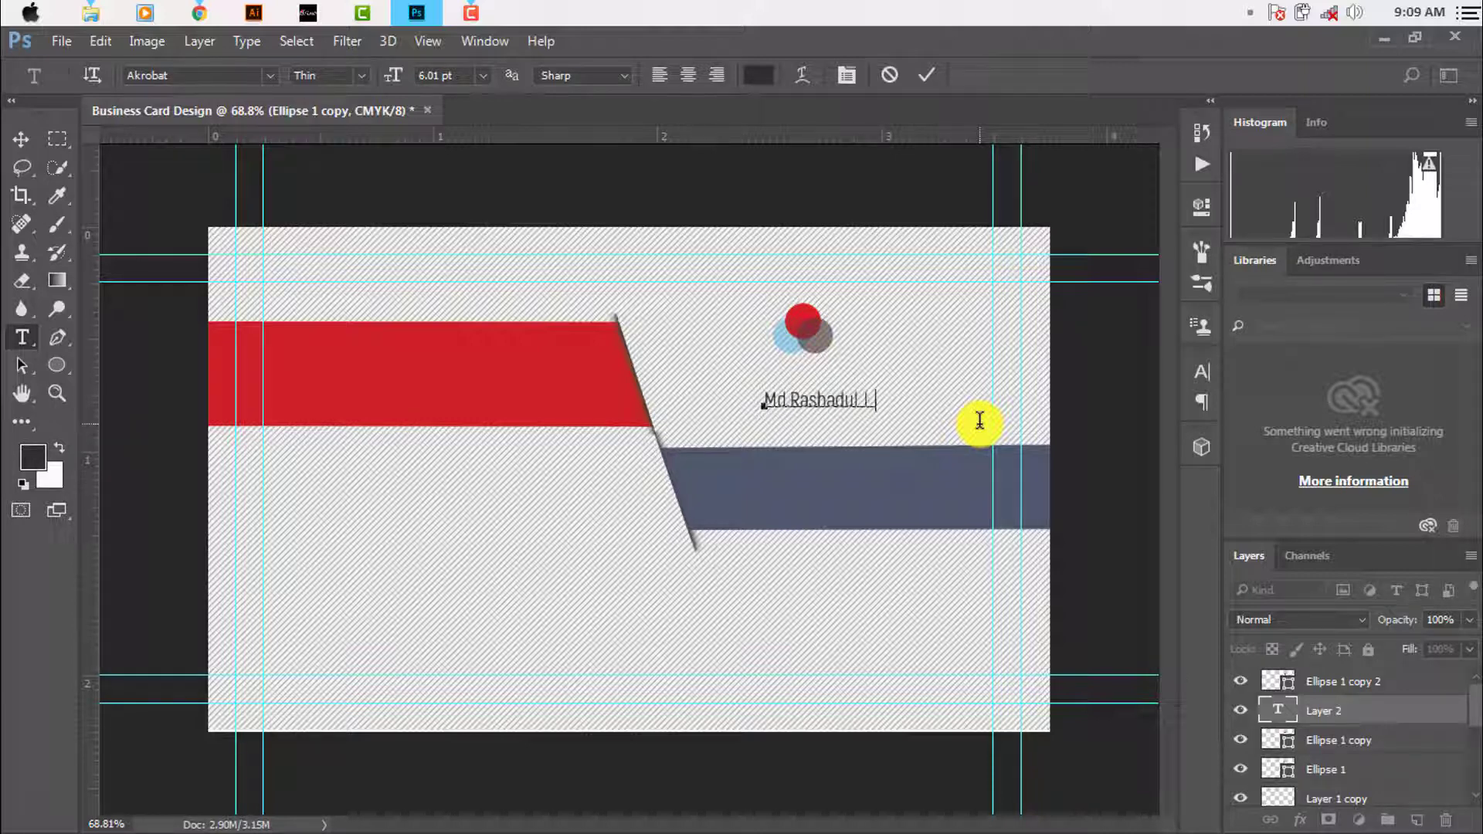
click(903, 400)
drag(763, 399, 965, 400)
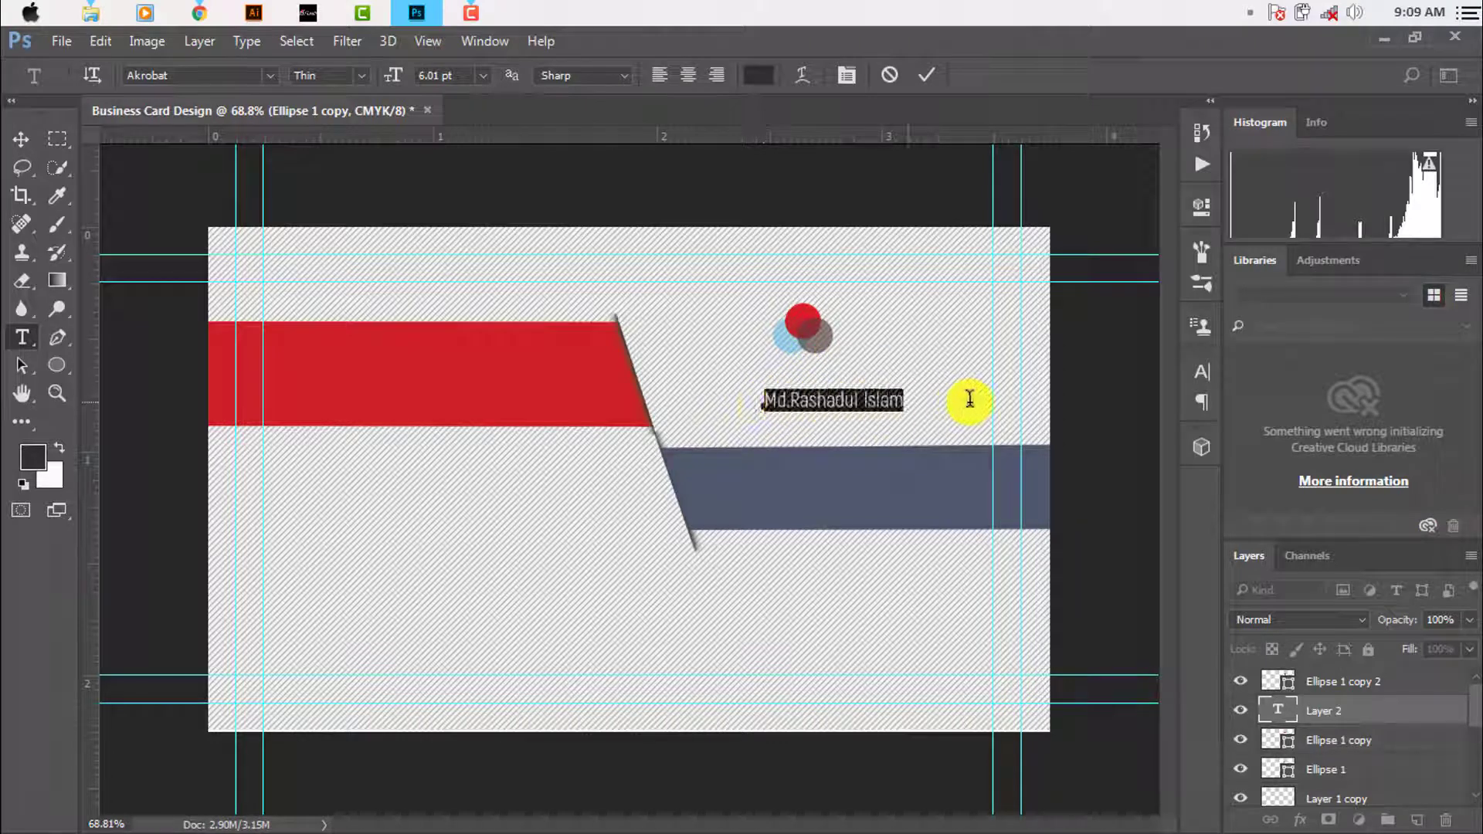
click(269, 73)
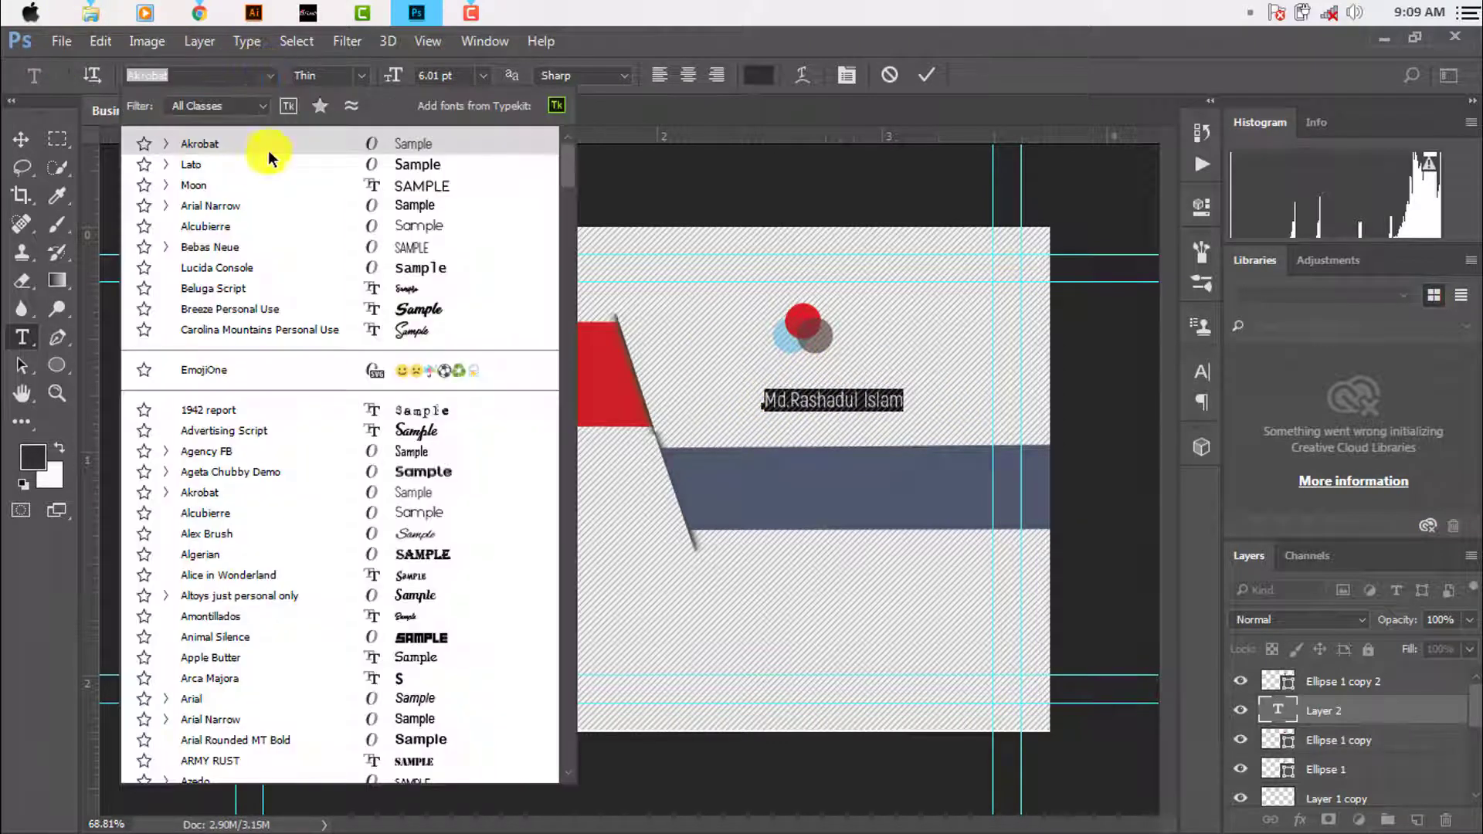
click(244, 244)
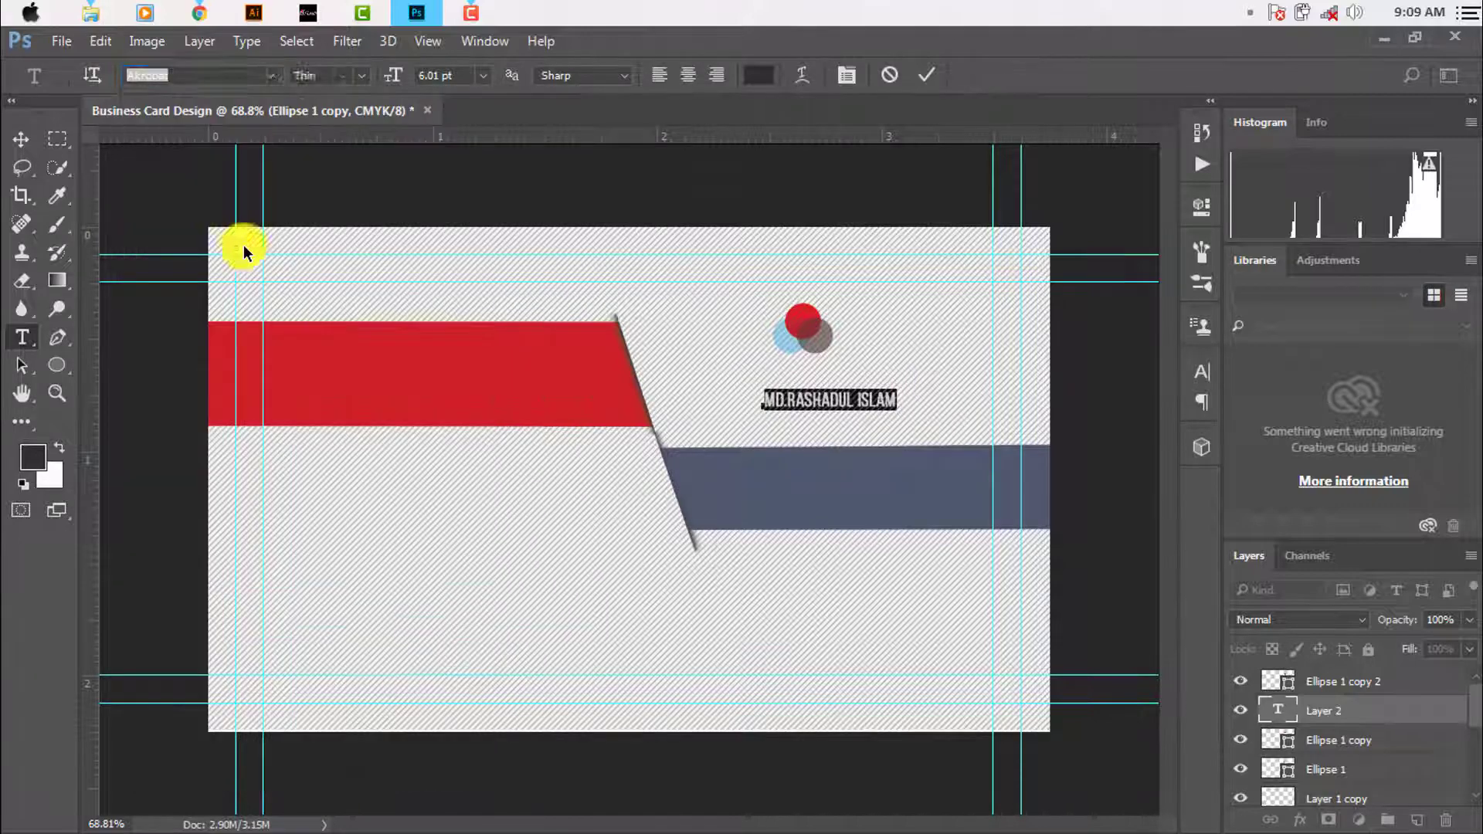
key(ctrl+Return)
Move the name line up closer, just below the circle logo
key(v)
scroll(838, 413, up, 2)
scroll(835, 391, up, 2)
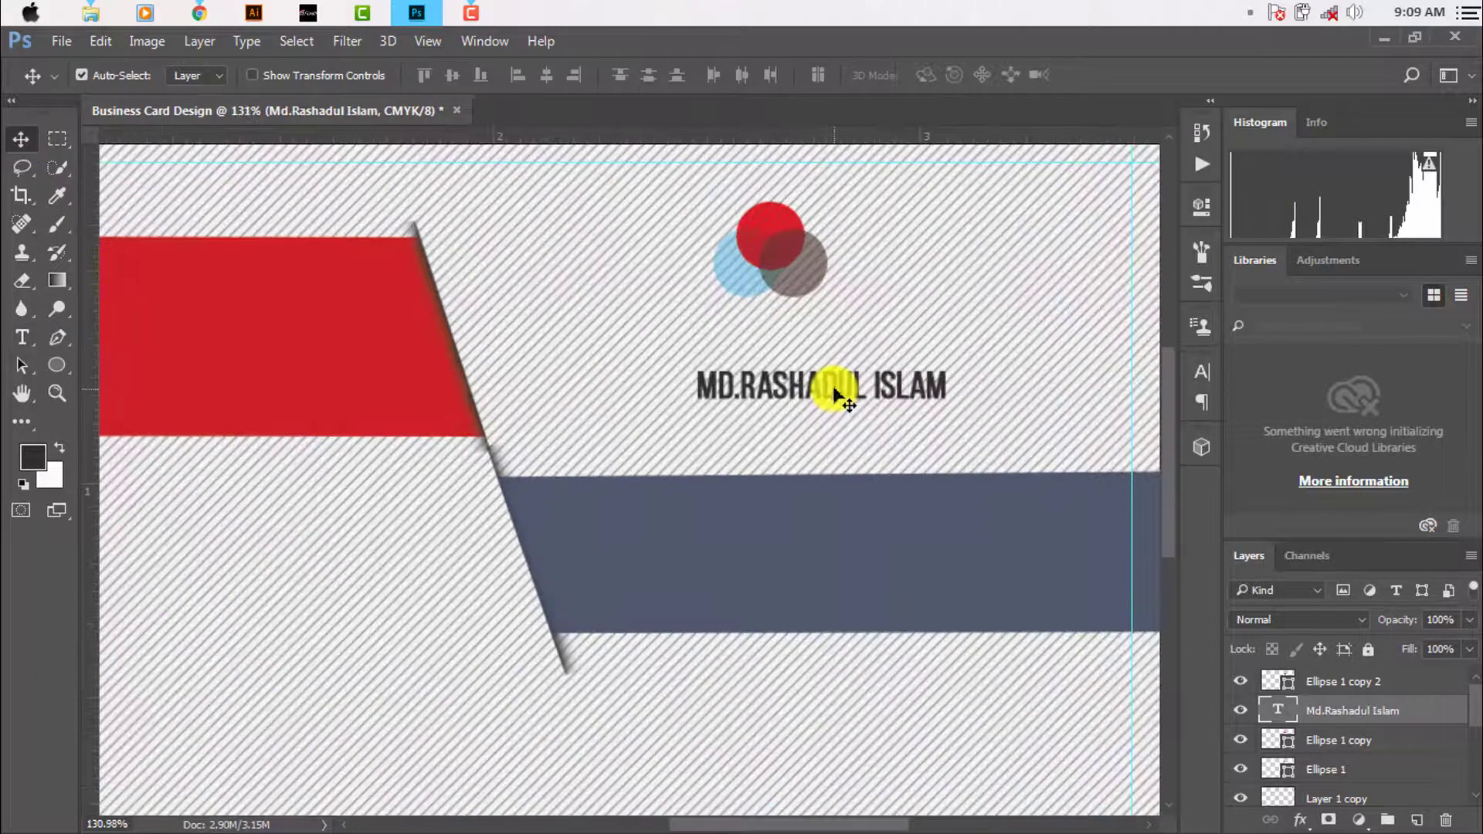
drag(835, 391, 796, 336)
click(21, 337)
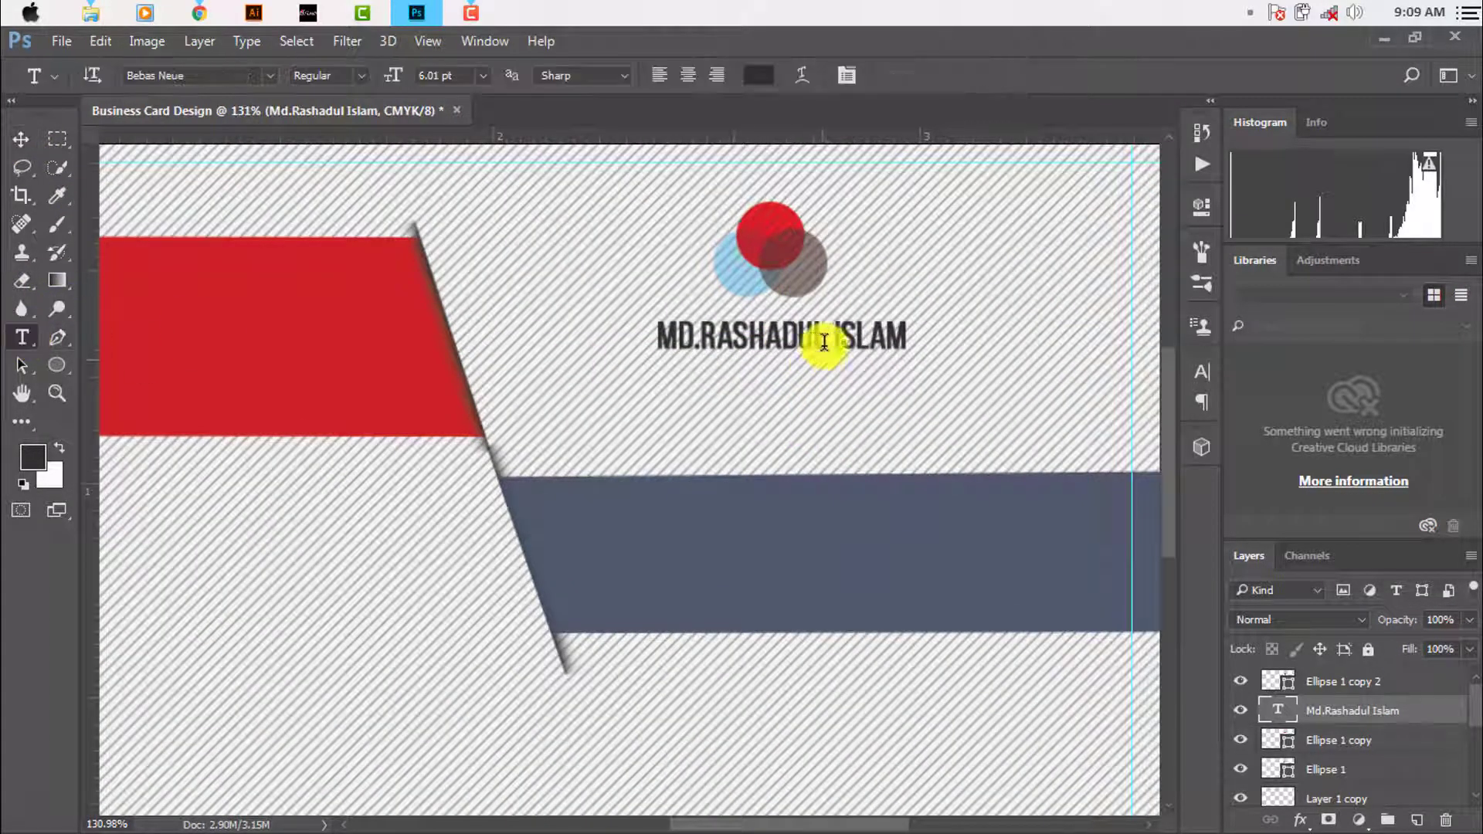
click(703, 326)
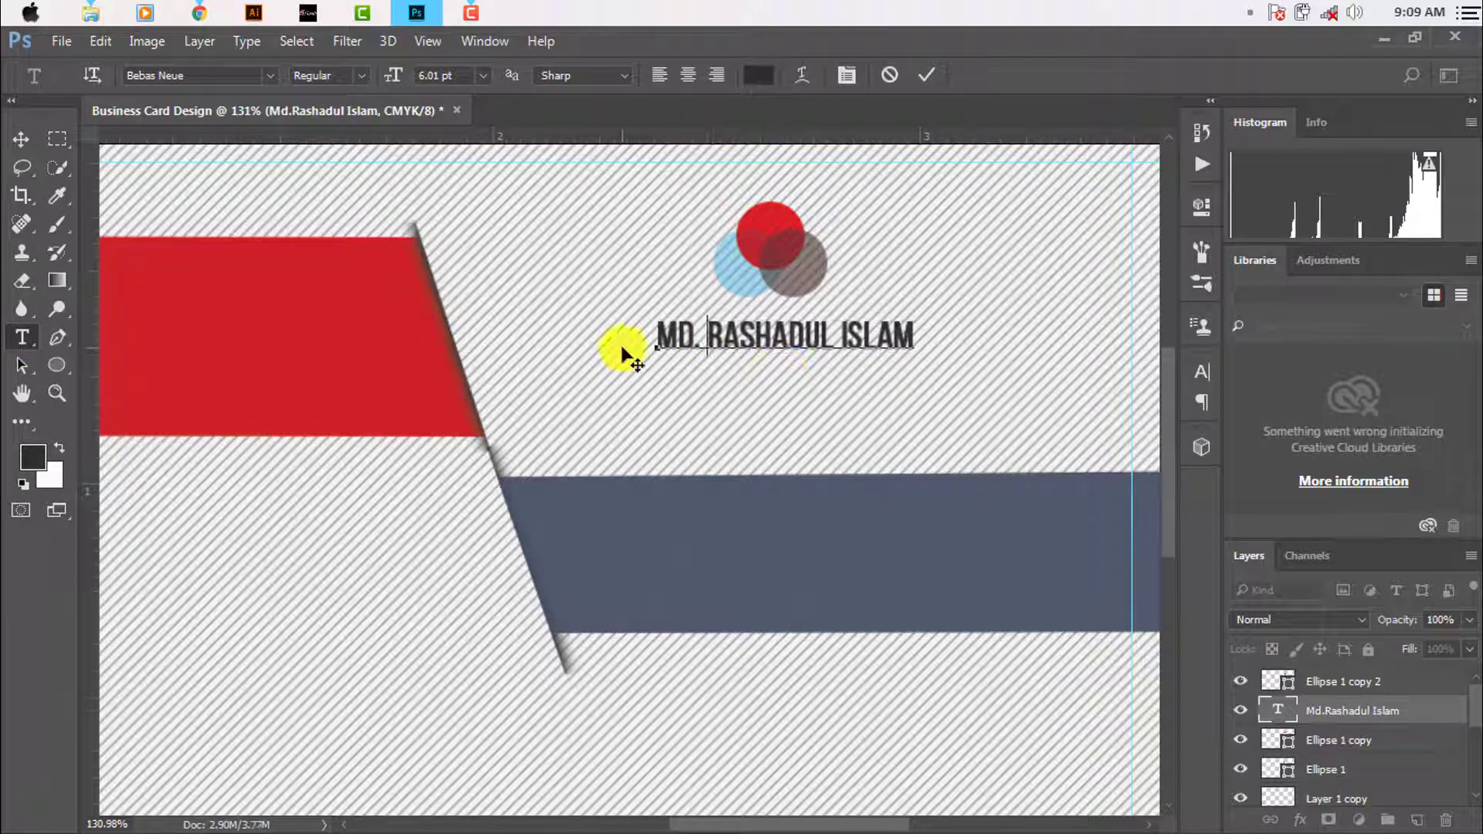
click(21, 139)
scroll(680, 421, up, 2)
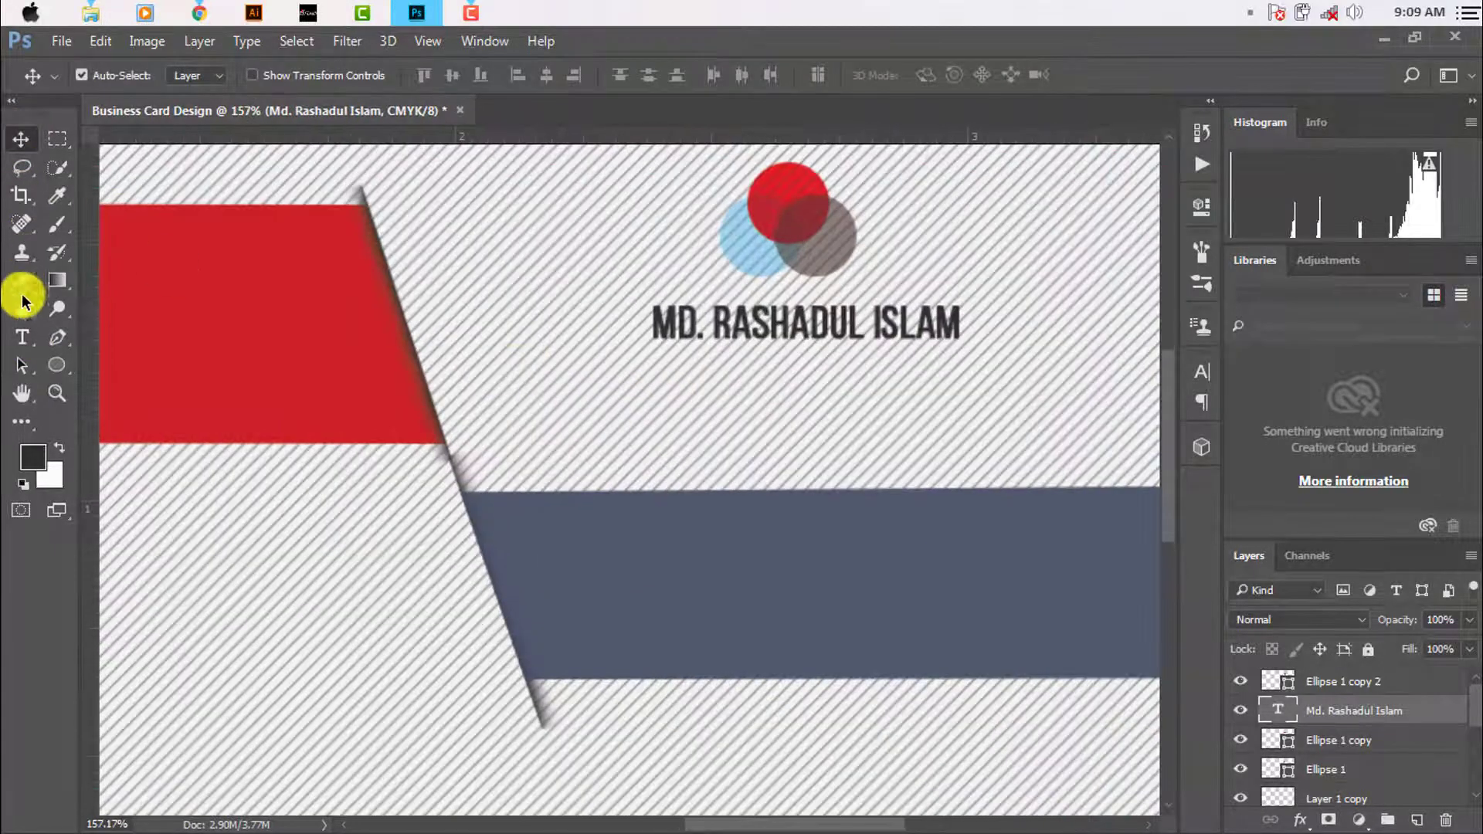
Remove the extra space after the name's leading abbreviation and commit the edit
click(21, 338)
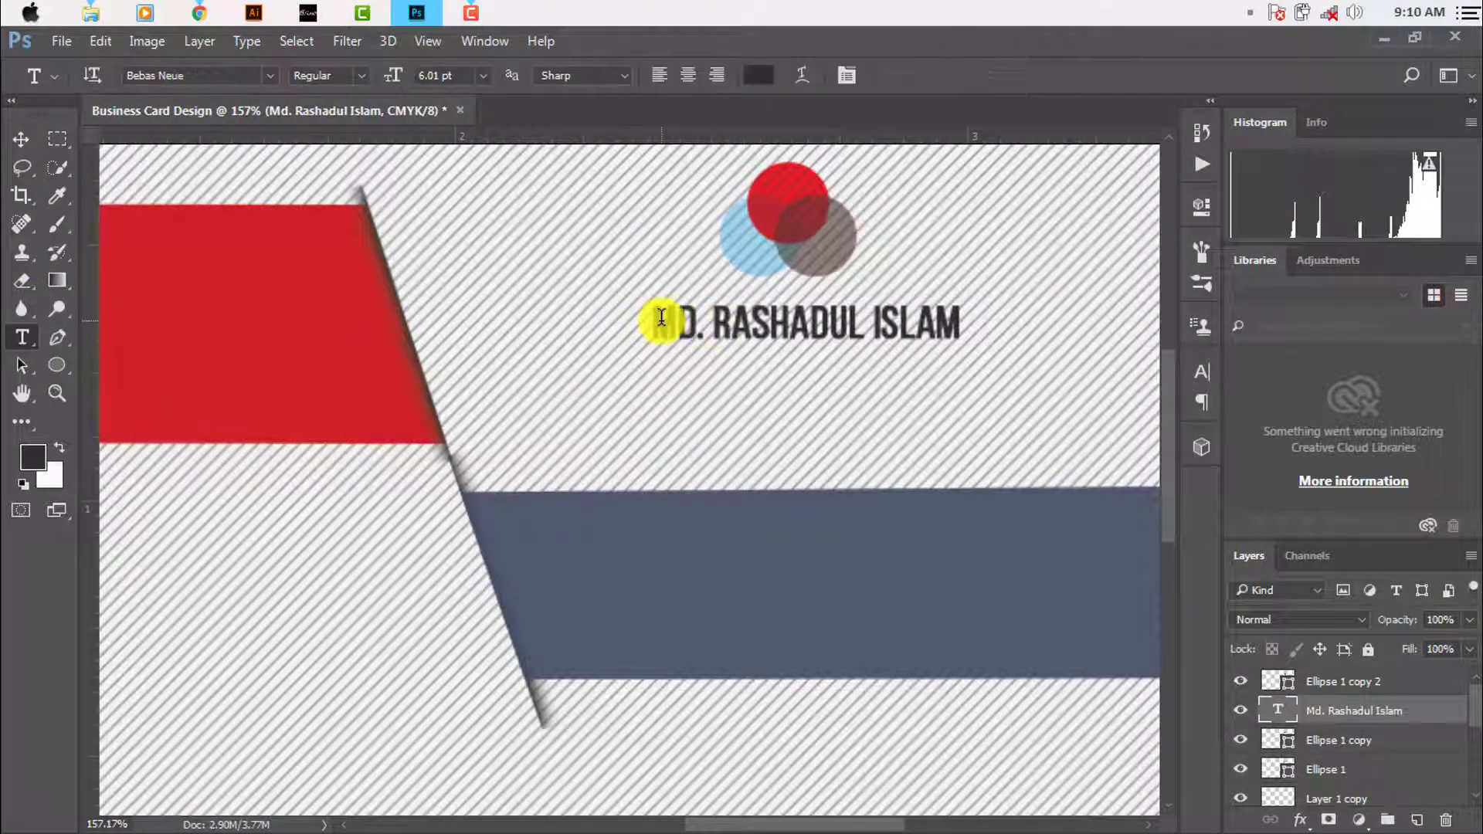
click(709, 328)
key(BackSpace)
key(BackSpace)
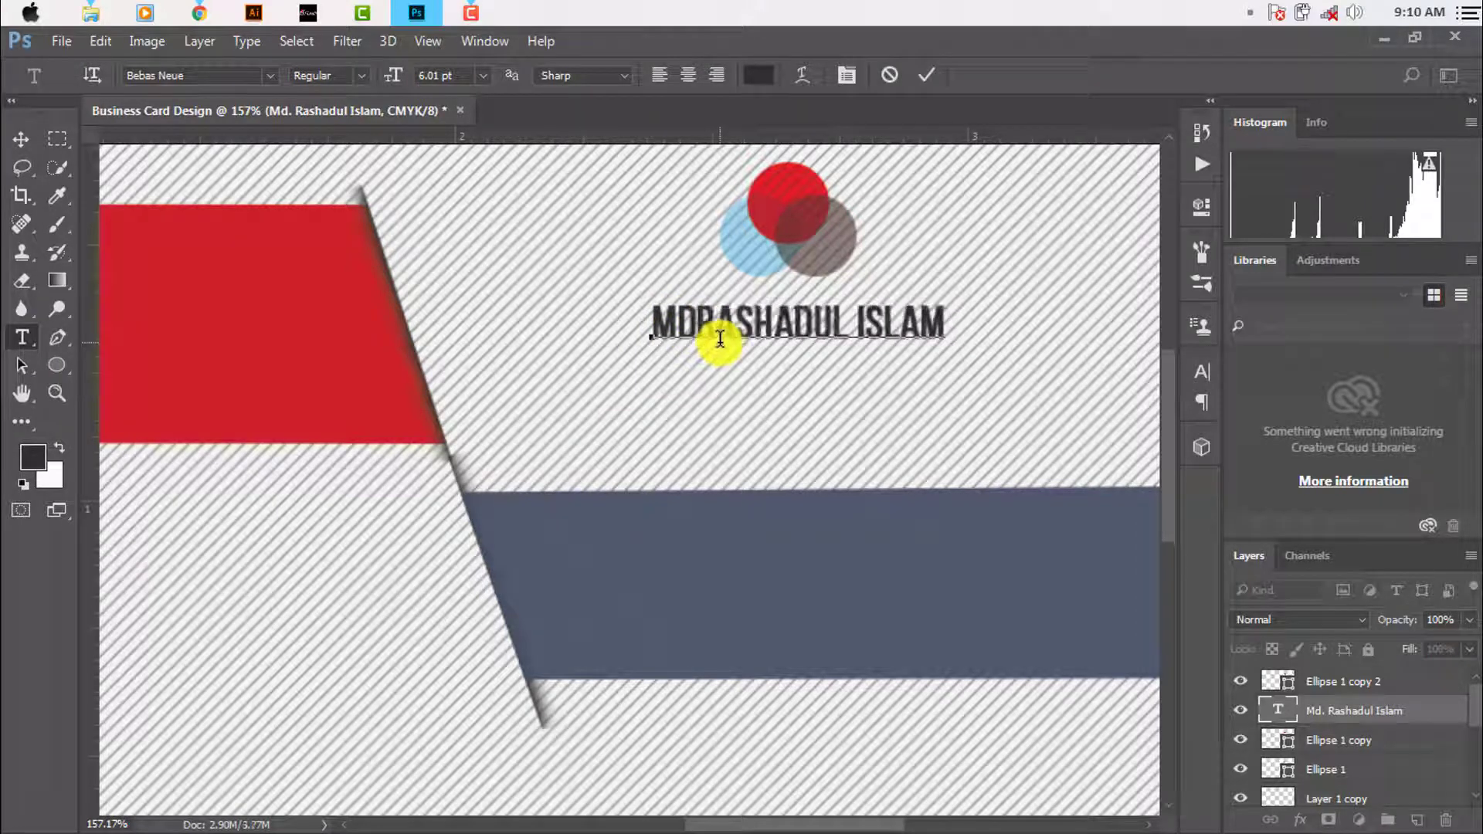
key(BackSpace)
text(.)
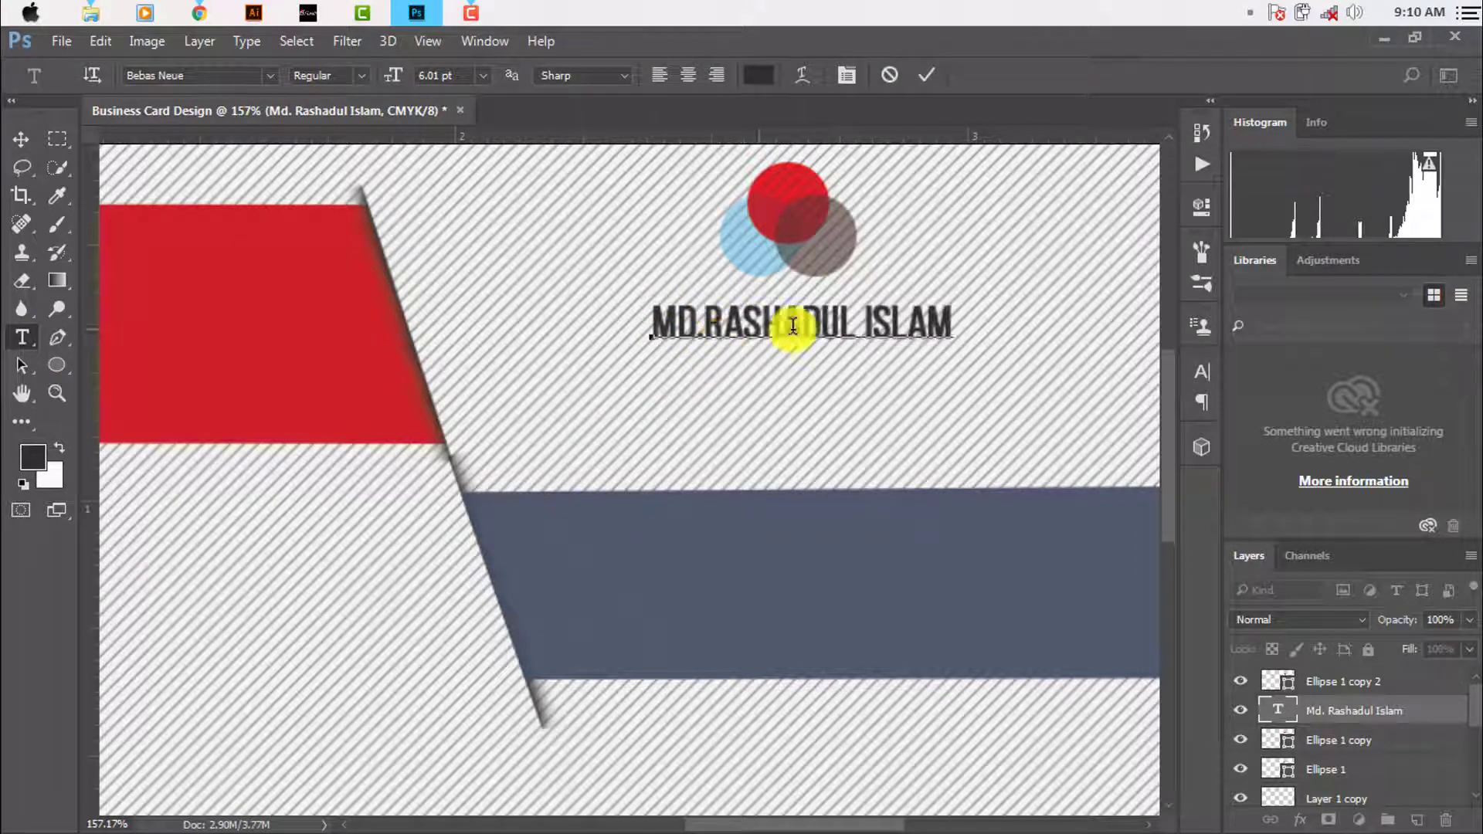
drag(953, 316, 526, 300)
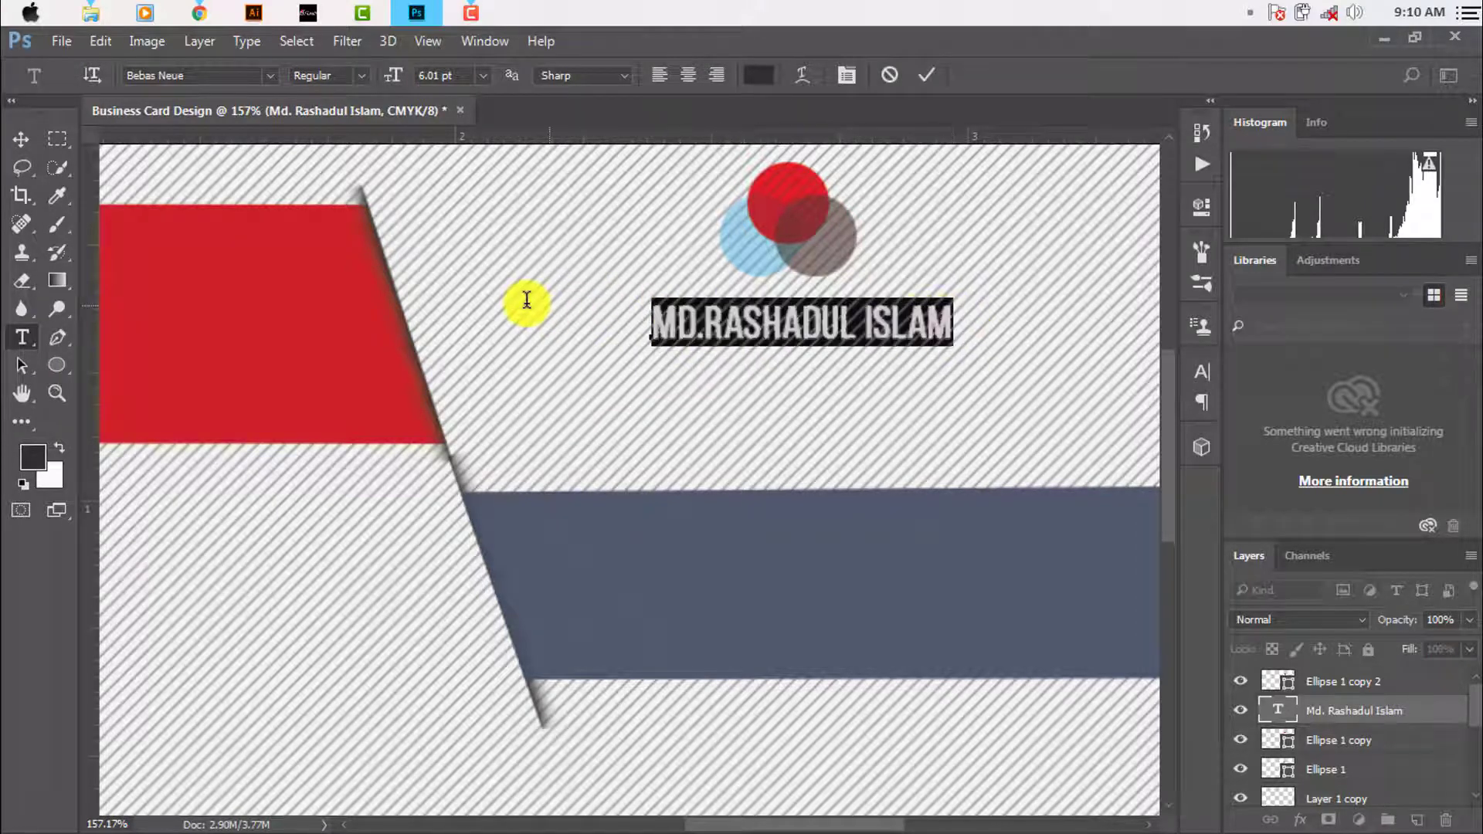
click(936, 75)
click(22, 139)
key(ctrl+0)
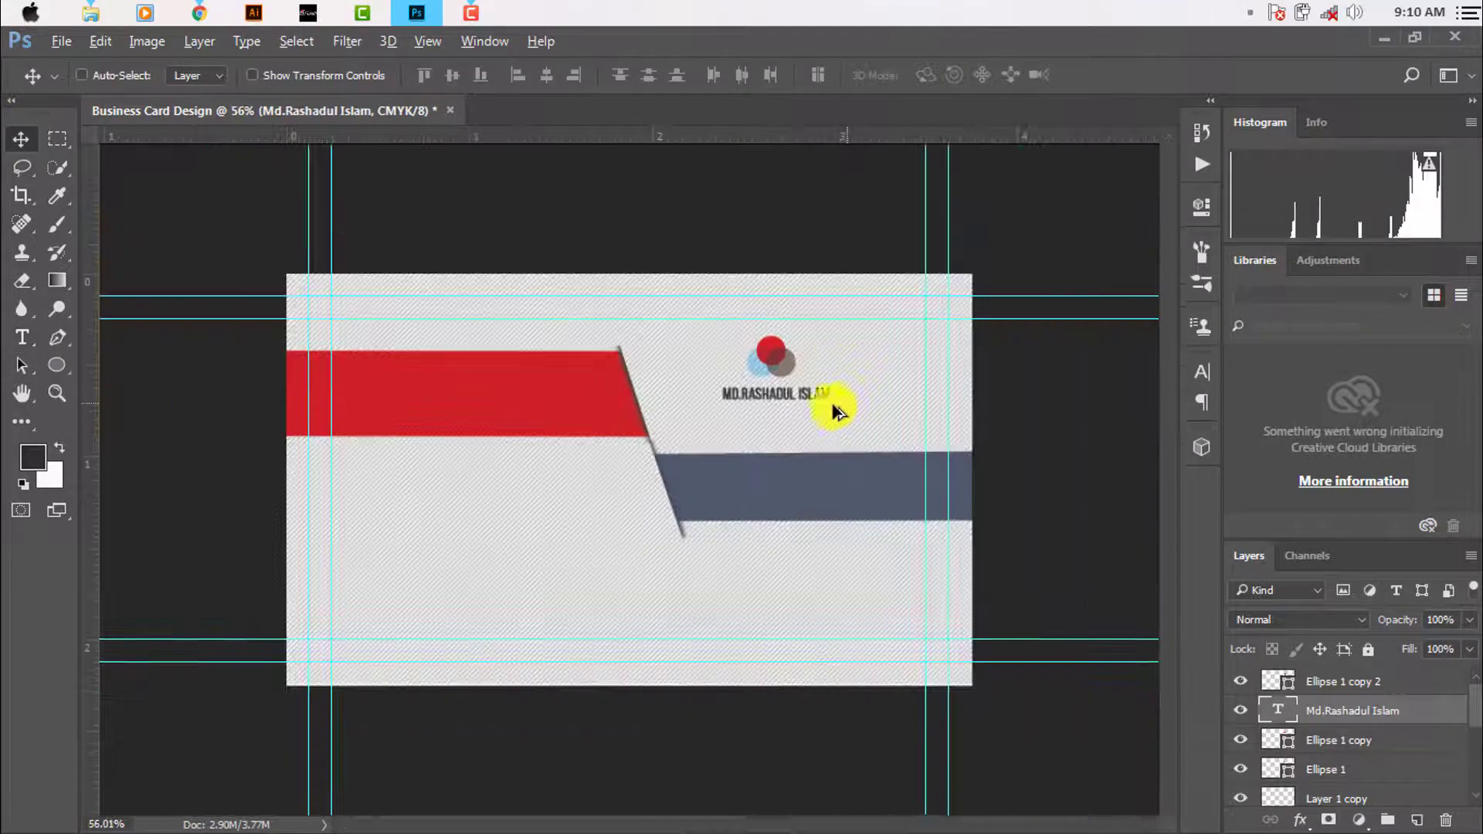
key(ctrl+plus)
key(ctrl+minus)
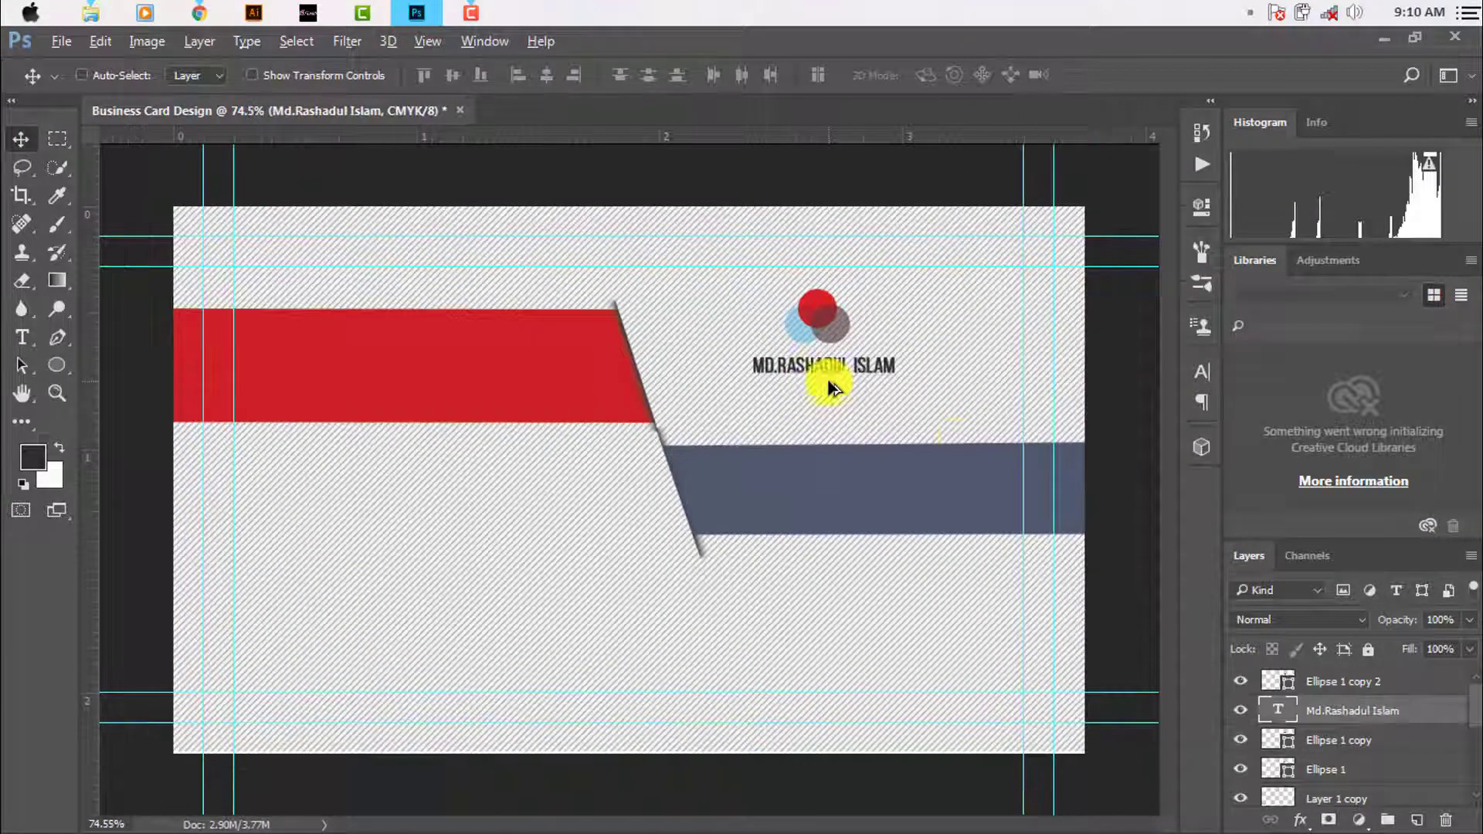
Shift the three logo circles and the name line further right, keeping them stacked
click(1340, 740)
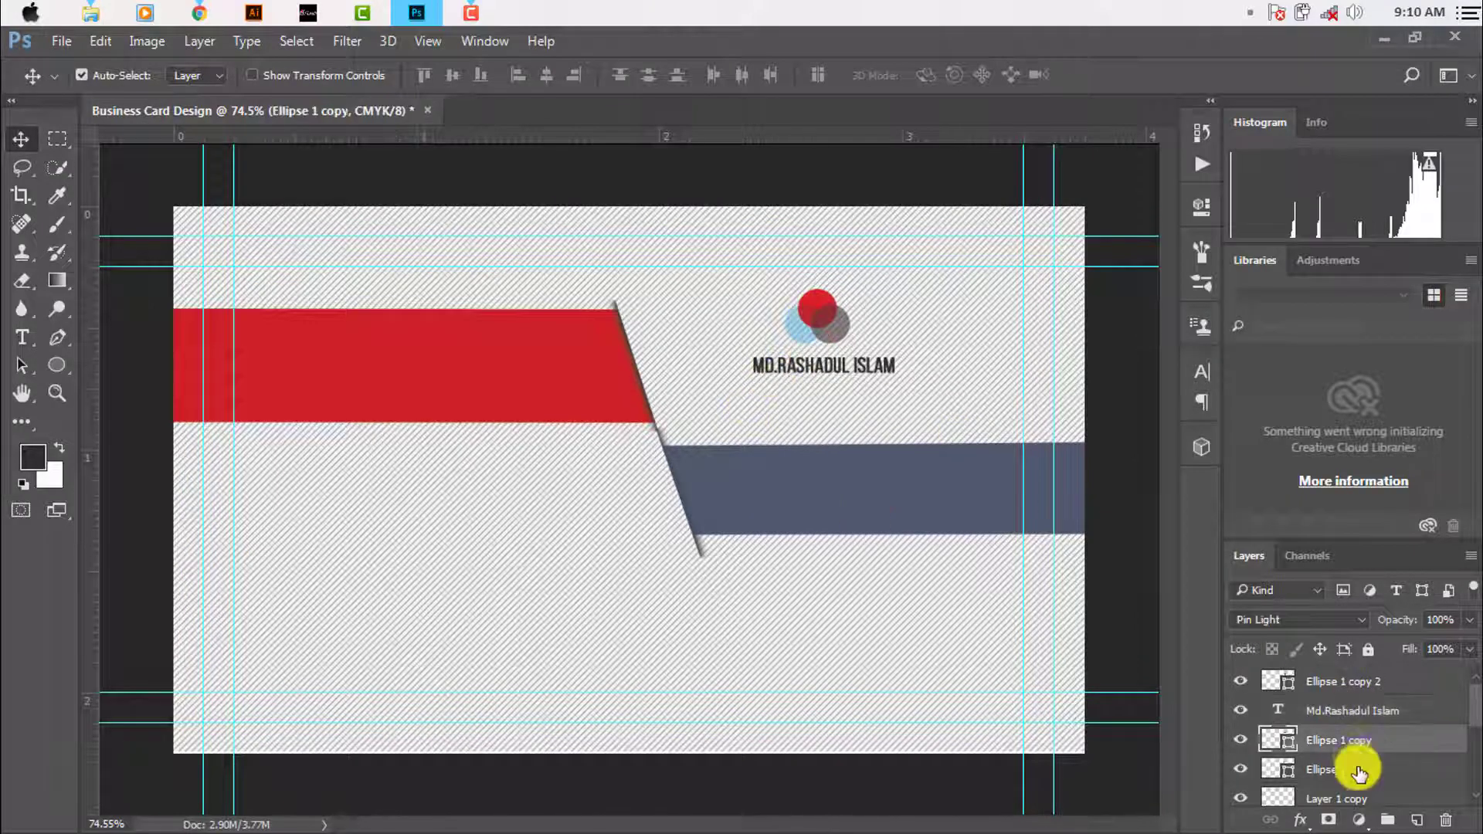
ctrl+click(1334, 769)
ctrl+click(1339, 681)
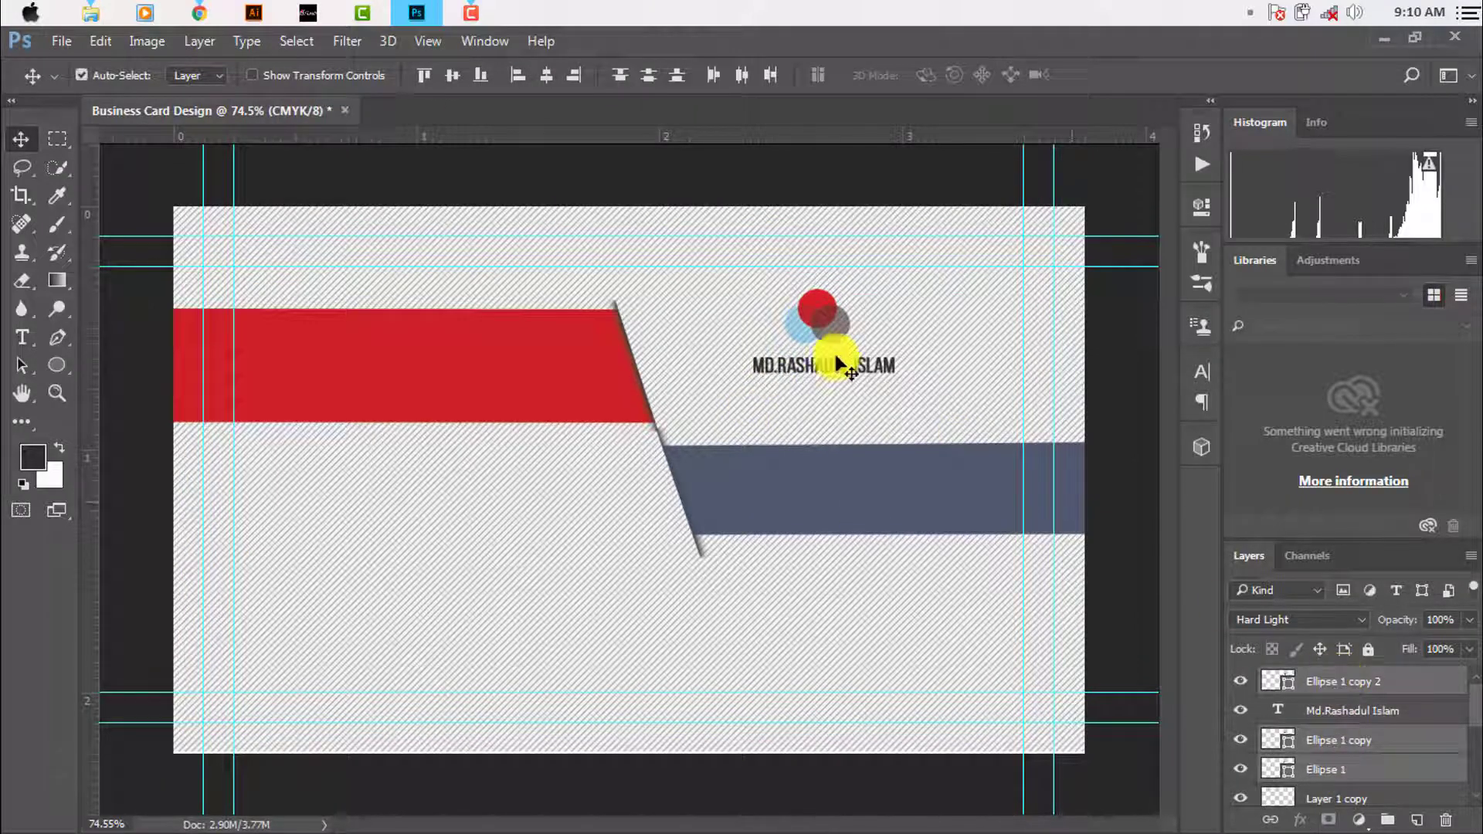
mouse_move(807, 304)
mouse_down()
mouse_move(881, 290)
mouse_move(866, 287)
mouse_up()
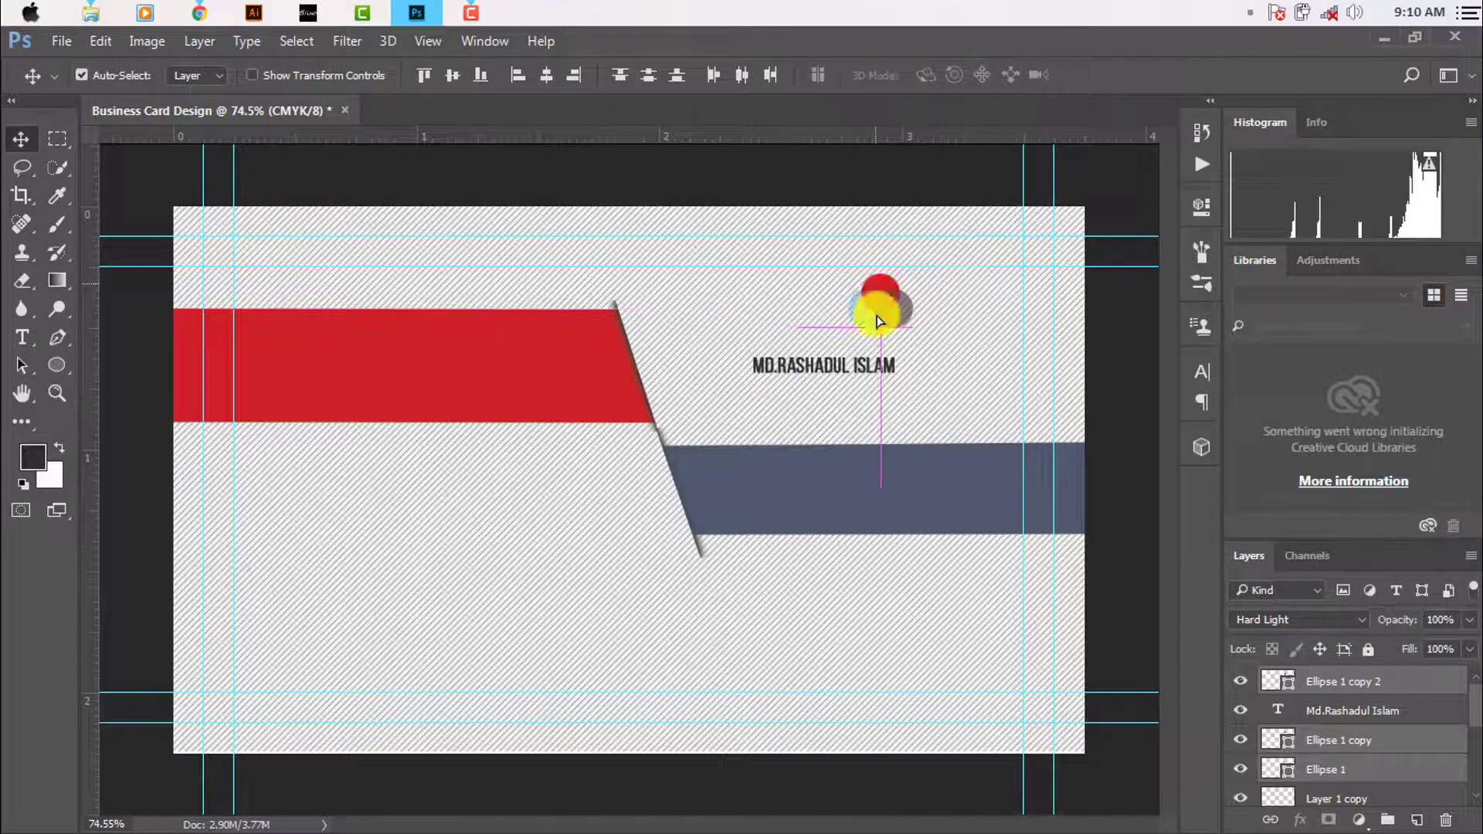
drag(857, 369, 904, 365)
scroll(905, 375, up, 2)
scroll(905, 386, down, 1)
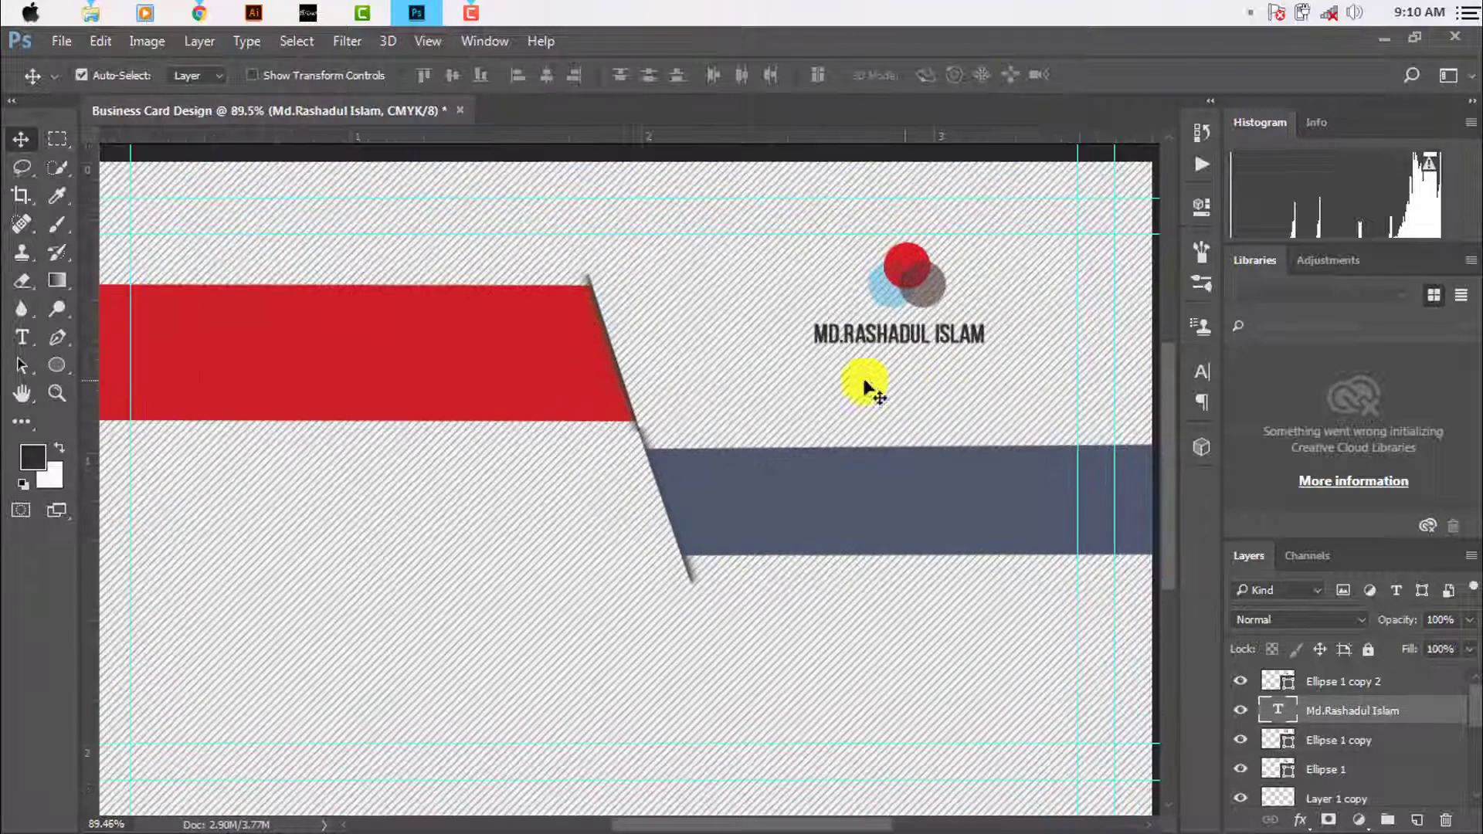
Type 'GRAPHIC DESIGNER' under the name and give it a different font
click(22, 338)
click(827, 390)
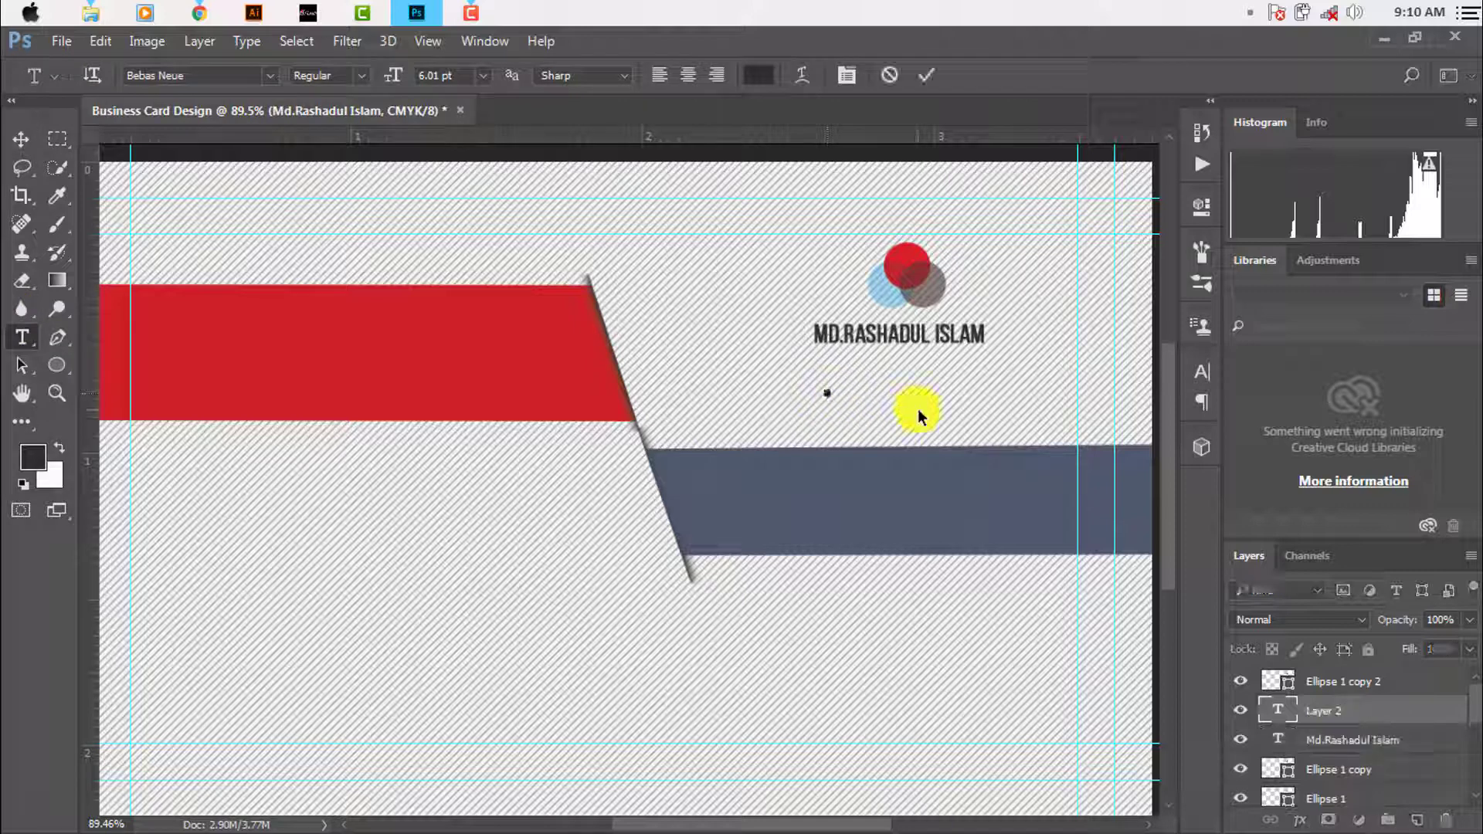
text(GRAPHIC DE)
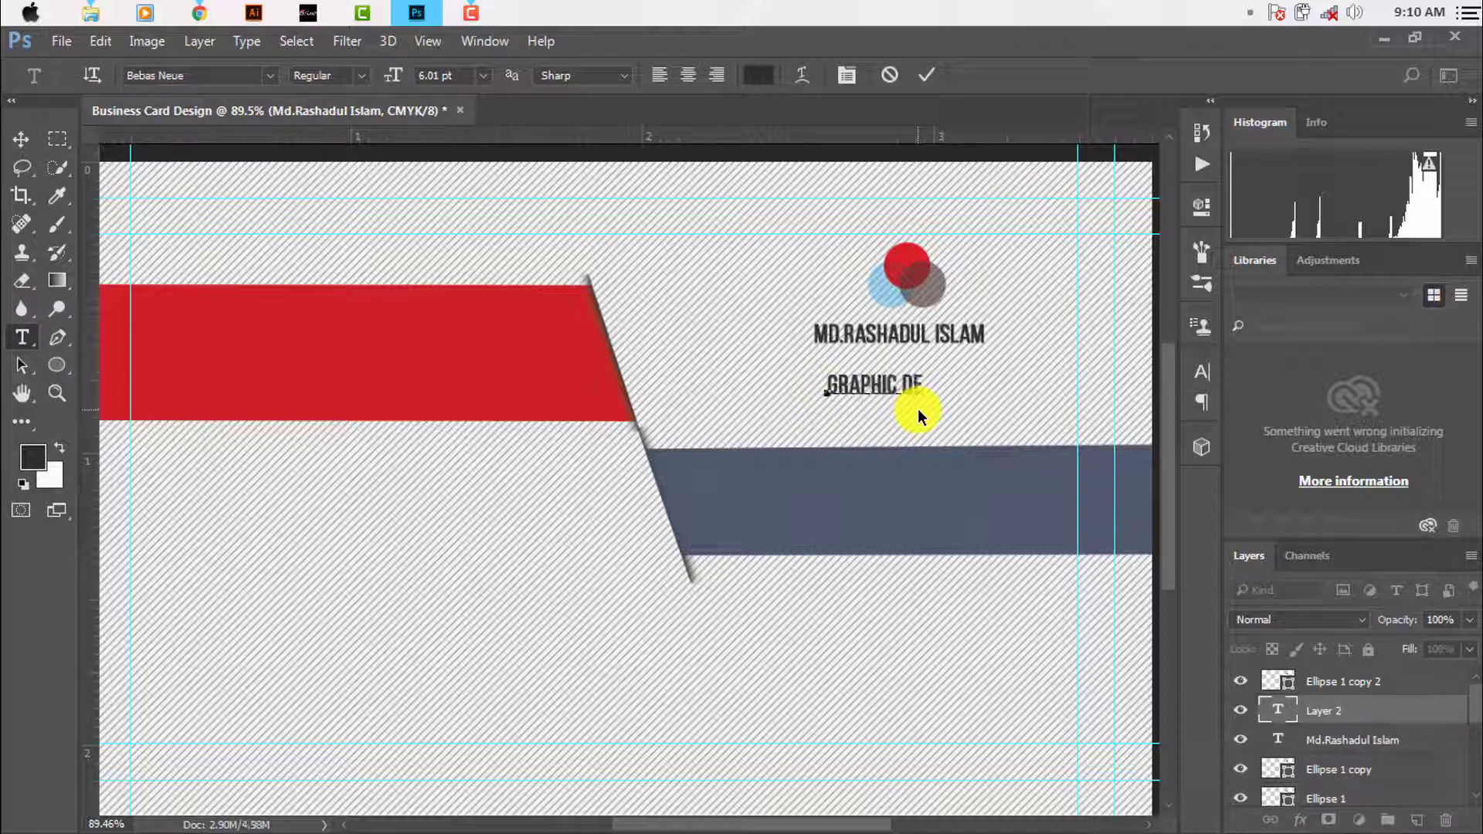
text(SIGNER)
drag(983, 390, 415, 178)
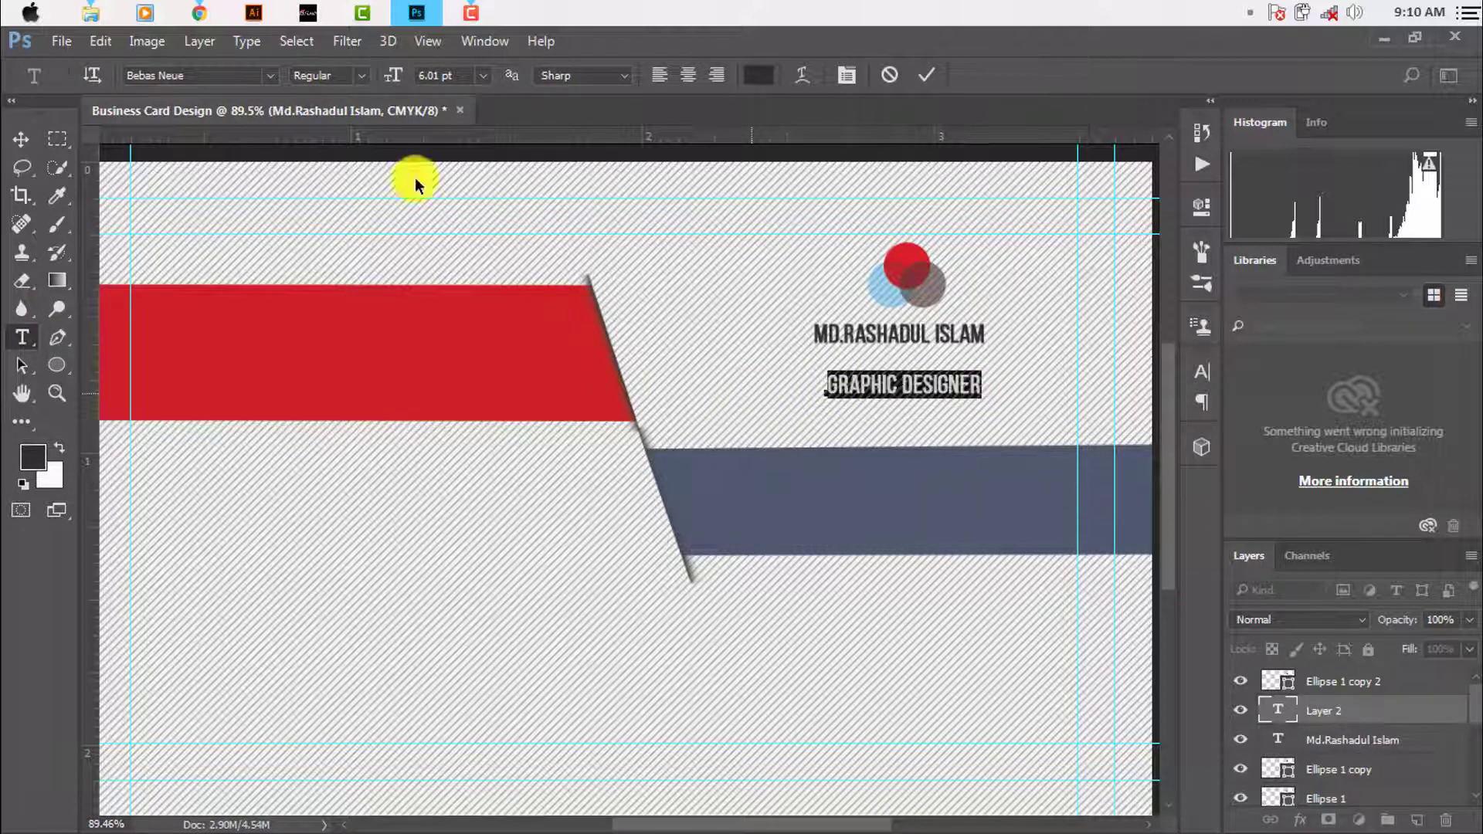
click(270, 75)
click(279, 167)
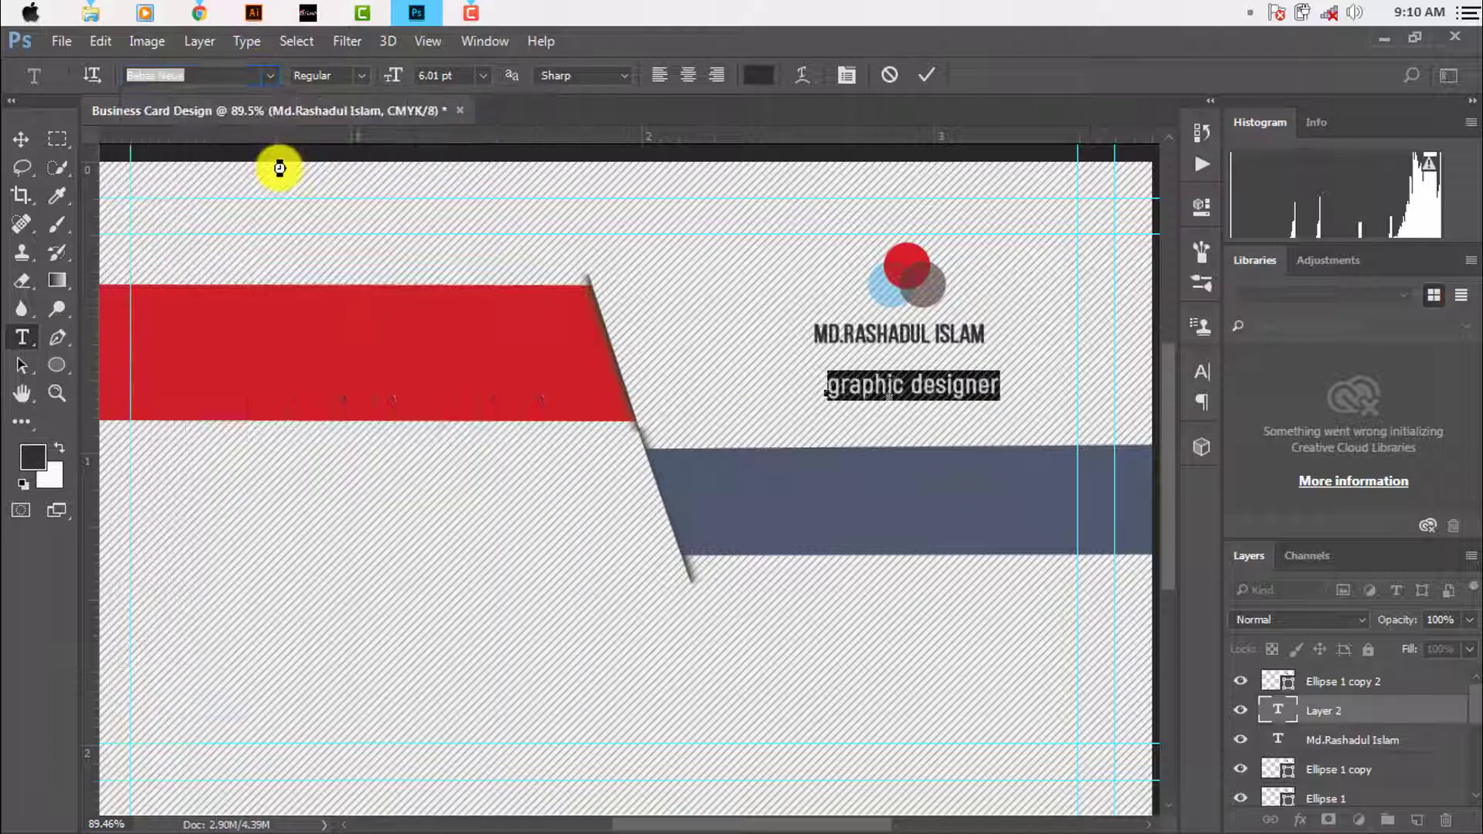
Capitalise the G and D of the subtitle and make it much smaller
click(842, 378)
key(BackSpace)
text(G)
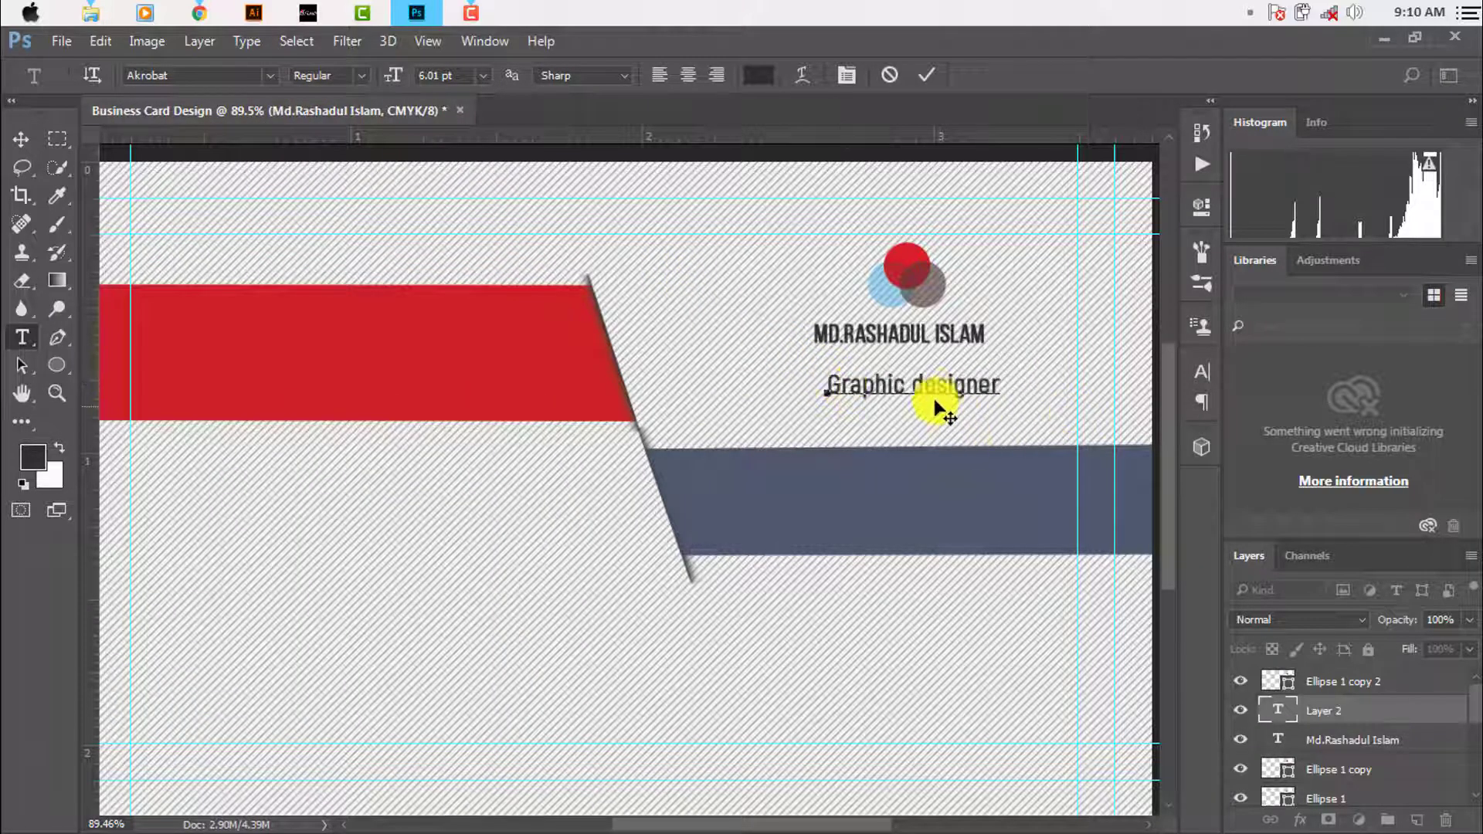
key(BackSpace)
text(D)
drag(1001, 386, 748, 384)
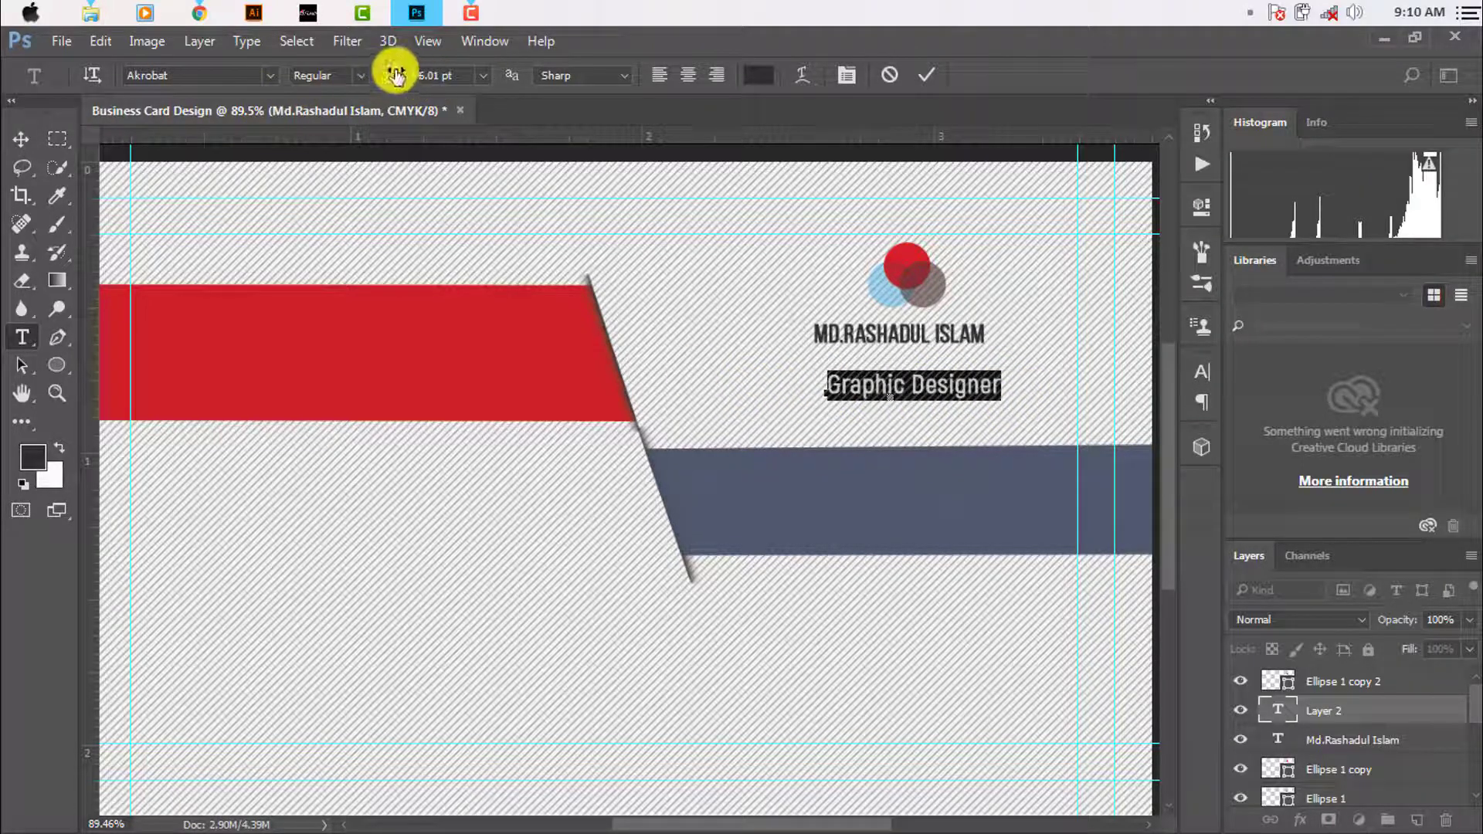
drag(396, 75, 393, 76)
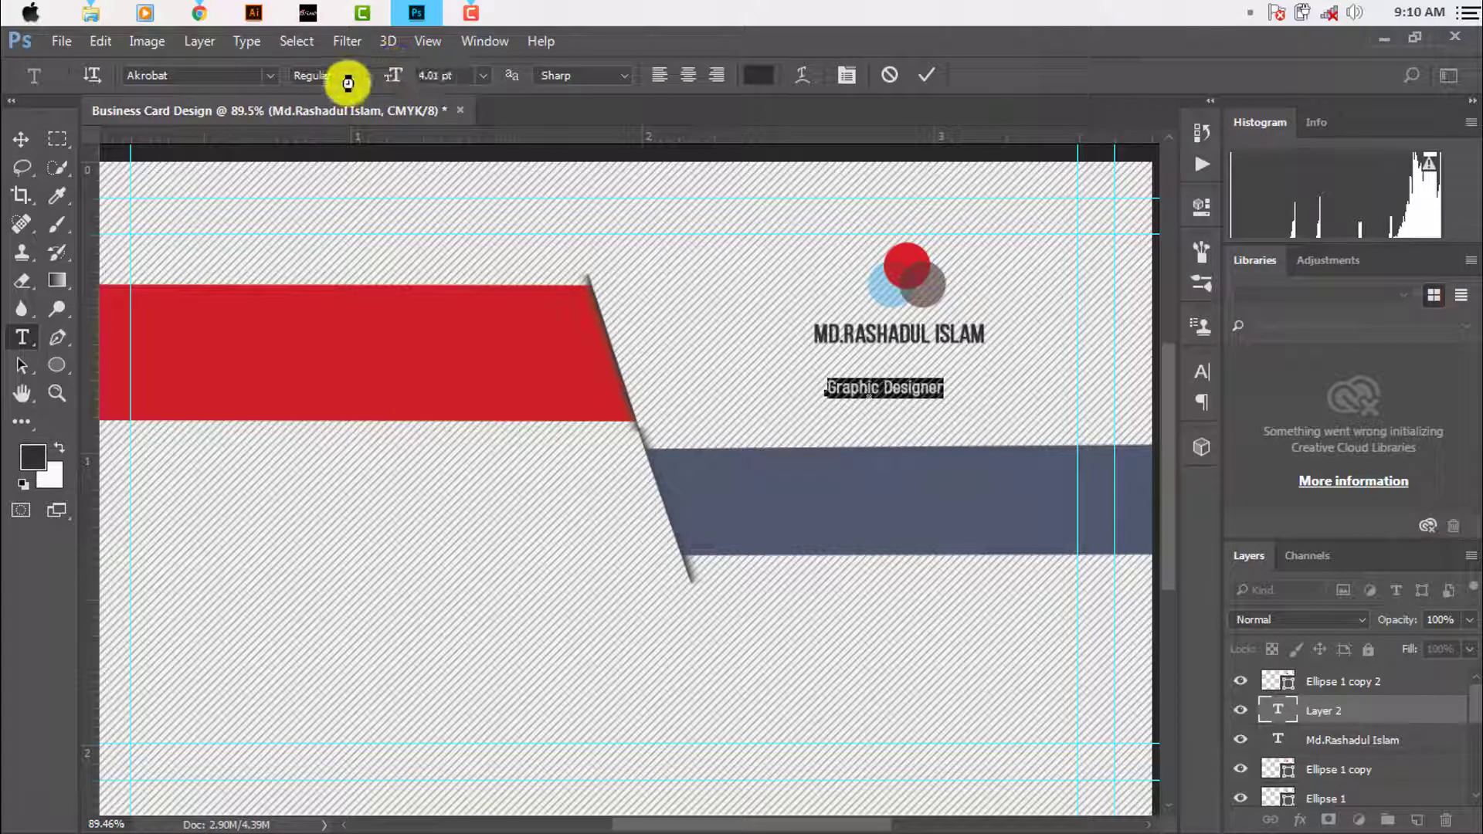
Set the subtitle's font weight to ExtraLight
click(360, 76)
click(354, 127)
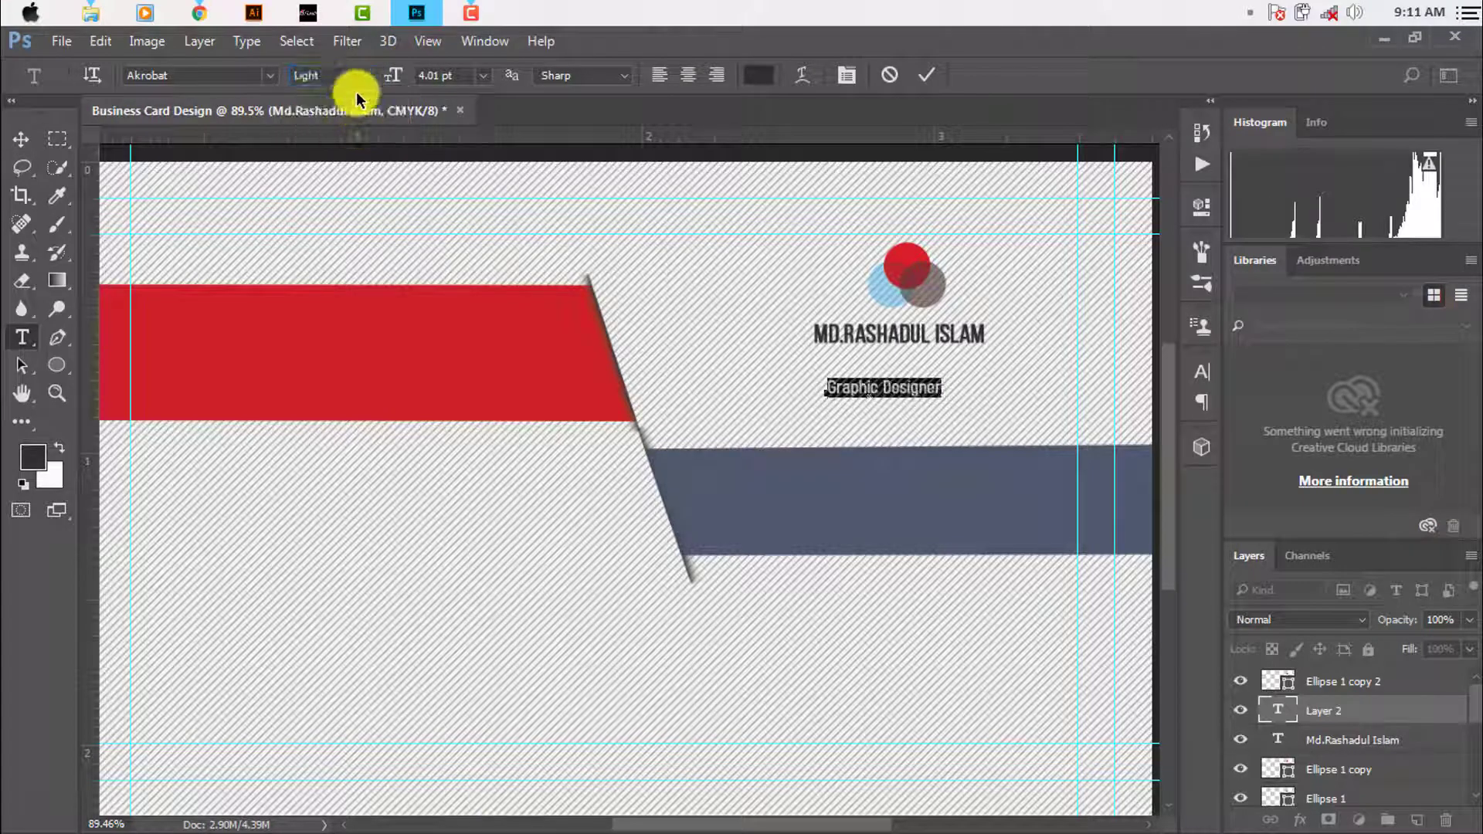
click(357, 77)
click(353, 114)
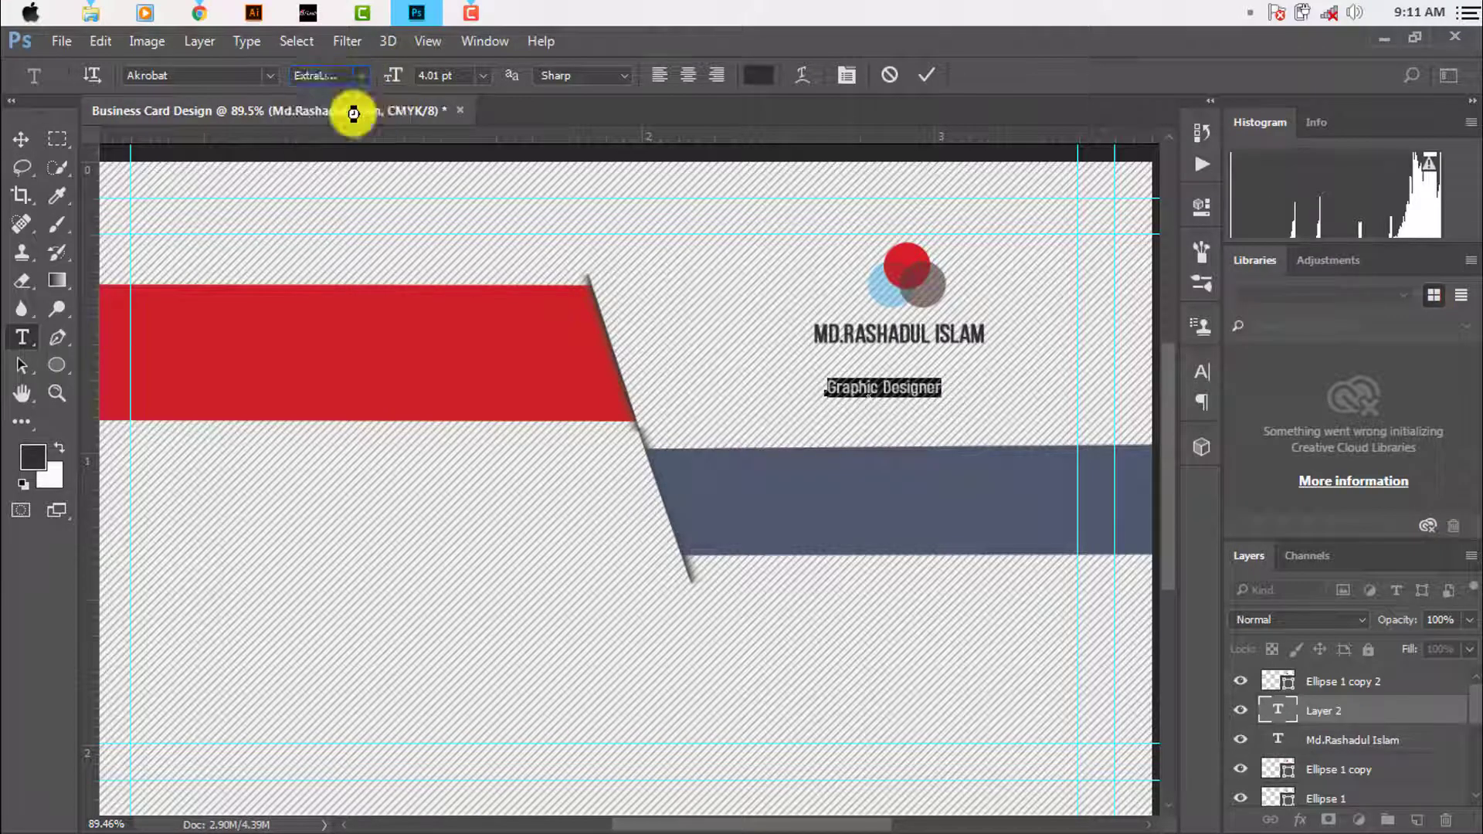
click(21, 139)
Move Graphic Designer up to sit directly under the name
scroll(919, 425, up, 3)
drag(901, 374, 884, 344)
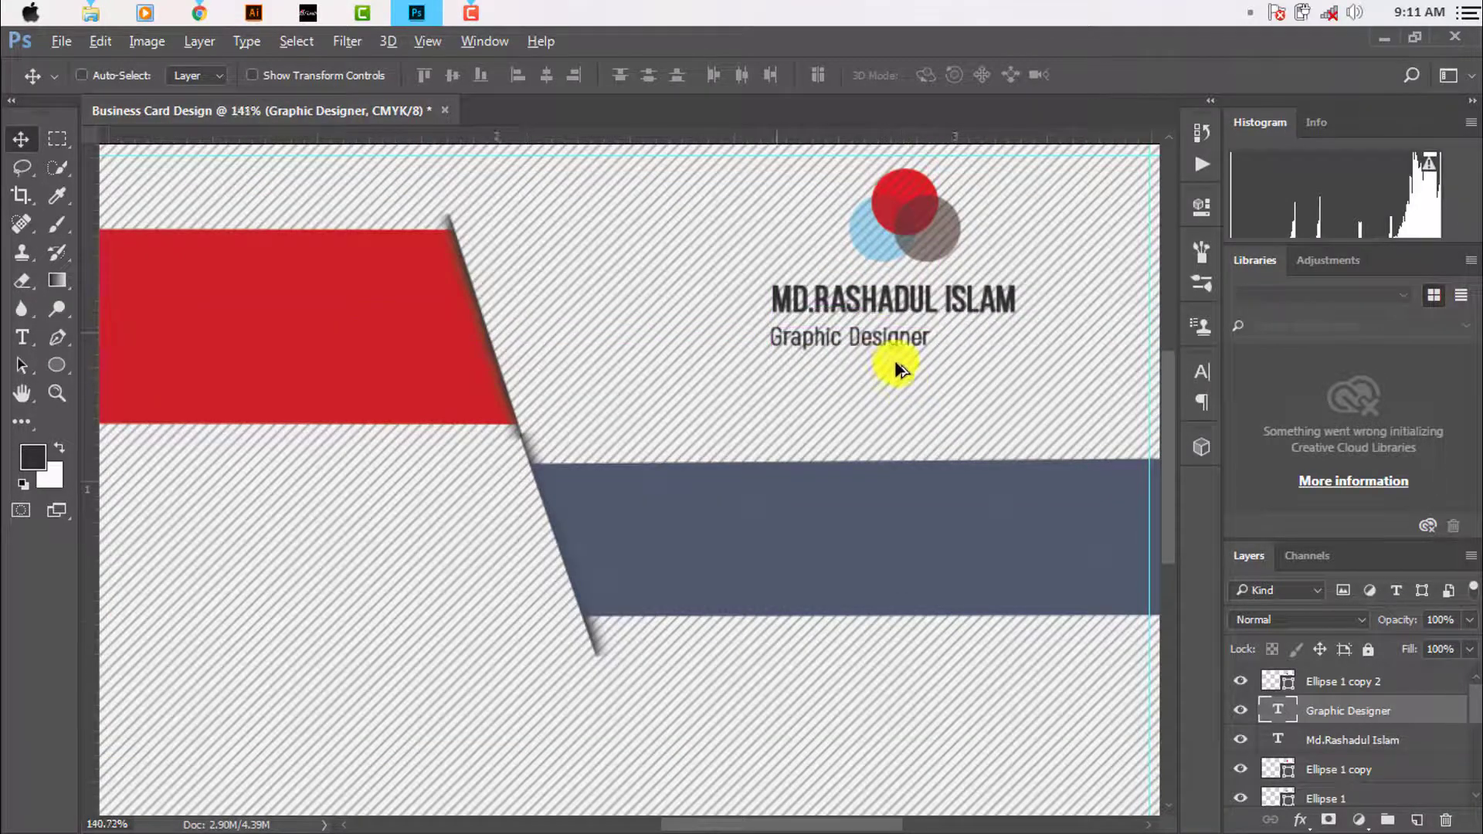
scroll(888, 359, up, 5)
drag(754, 314, 759, 309)
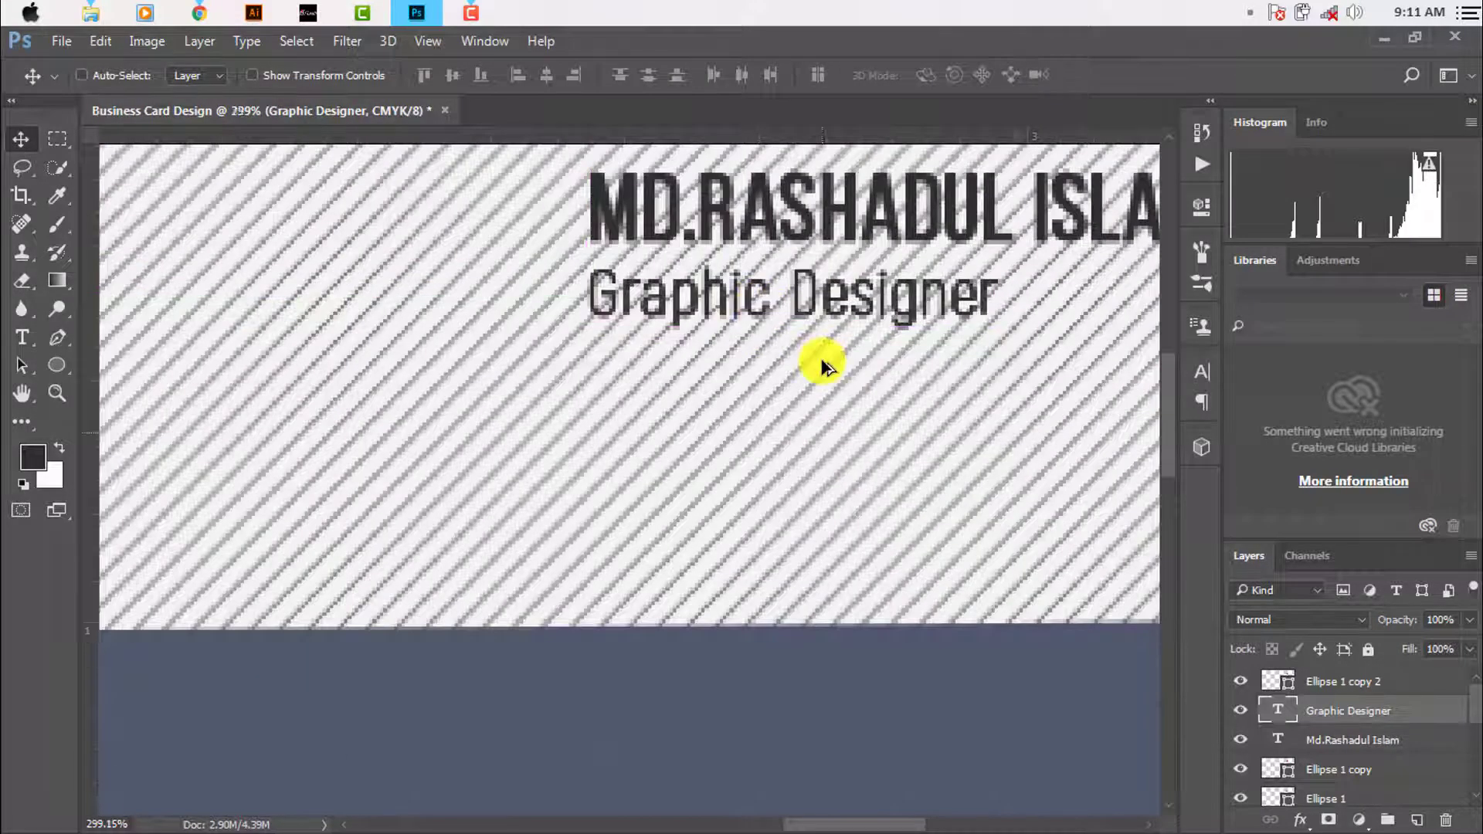
scroll(817, 363, down, 3)
scroll(854, 375, down, 2)
scroll(900, 398, up, 1)
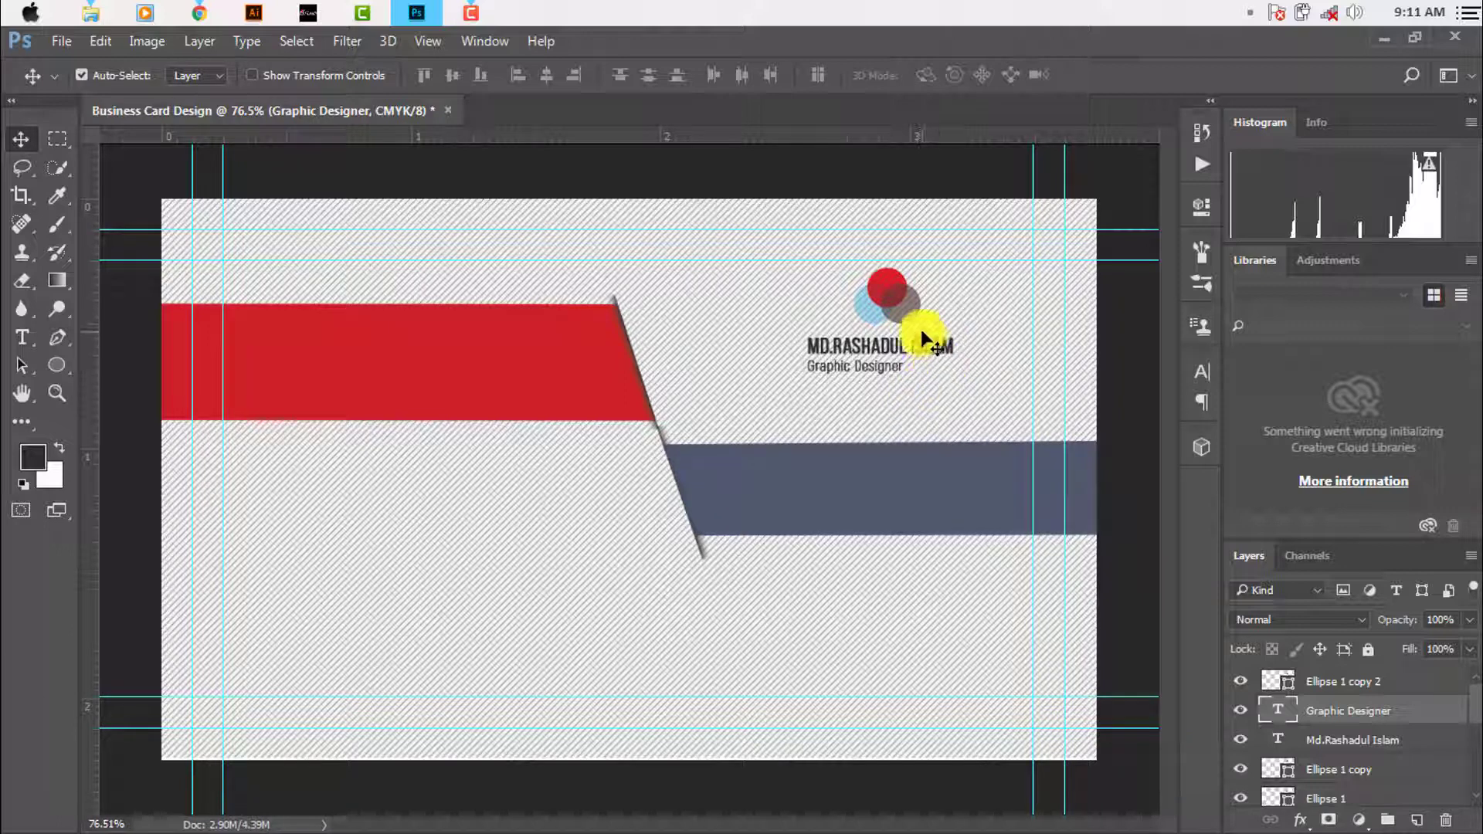
Shift the name line right and scale it up to about 147%
mouse_move(923, 340)
mouse_down()
mouse_move(962, 378)
mouse_move(996, 362)
mouse_up()
key(ctrl+t)
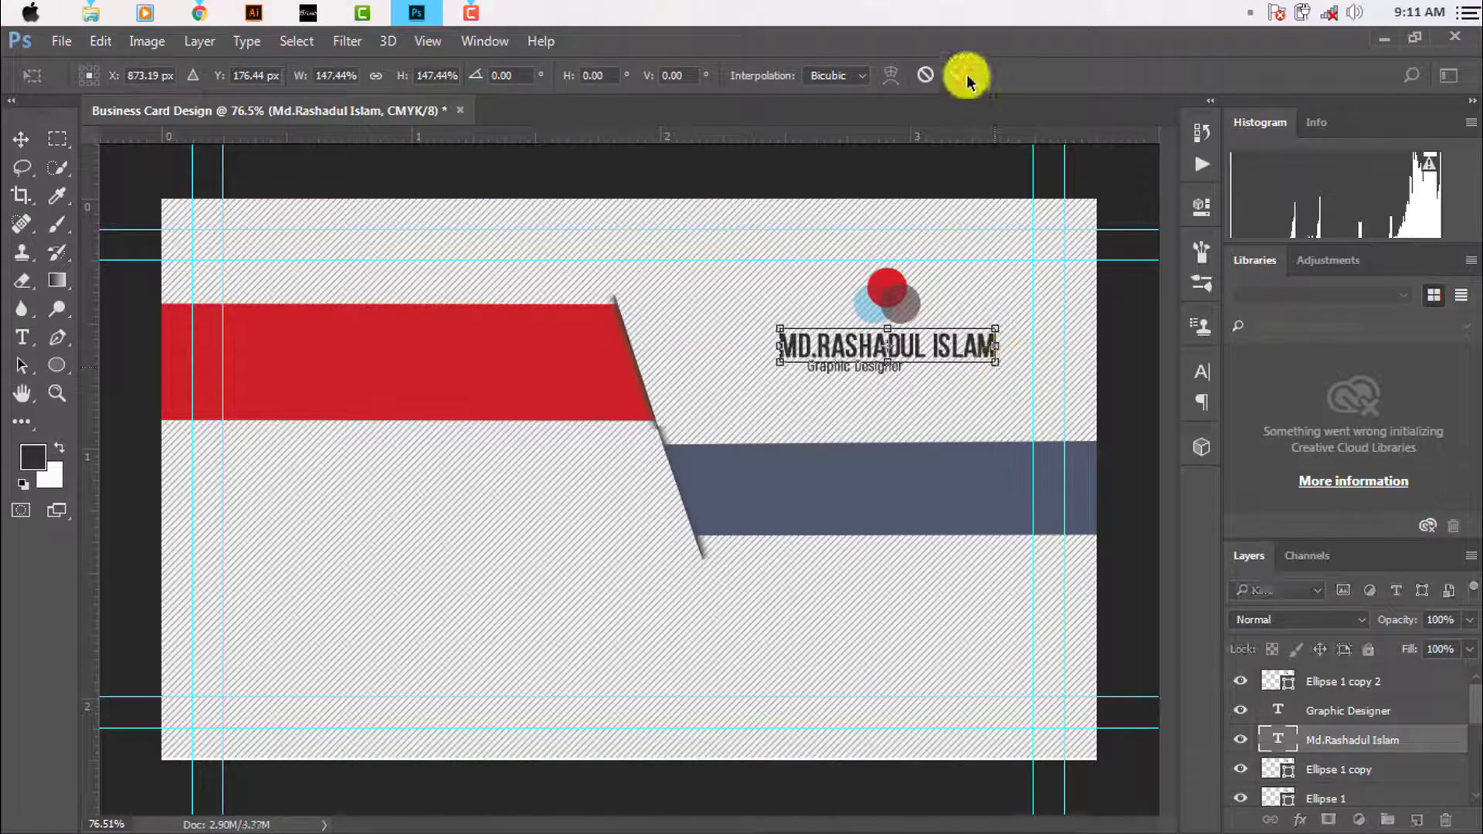
click(965, 77)
Align Graphic Designer left beneath the enlarged name
scroll(913, 417, up, 2)
drag(887, 358, 851, 358)
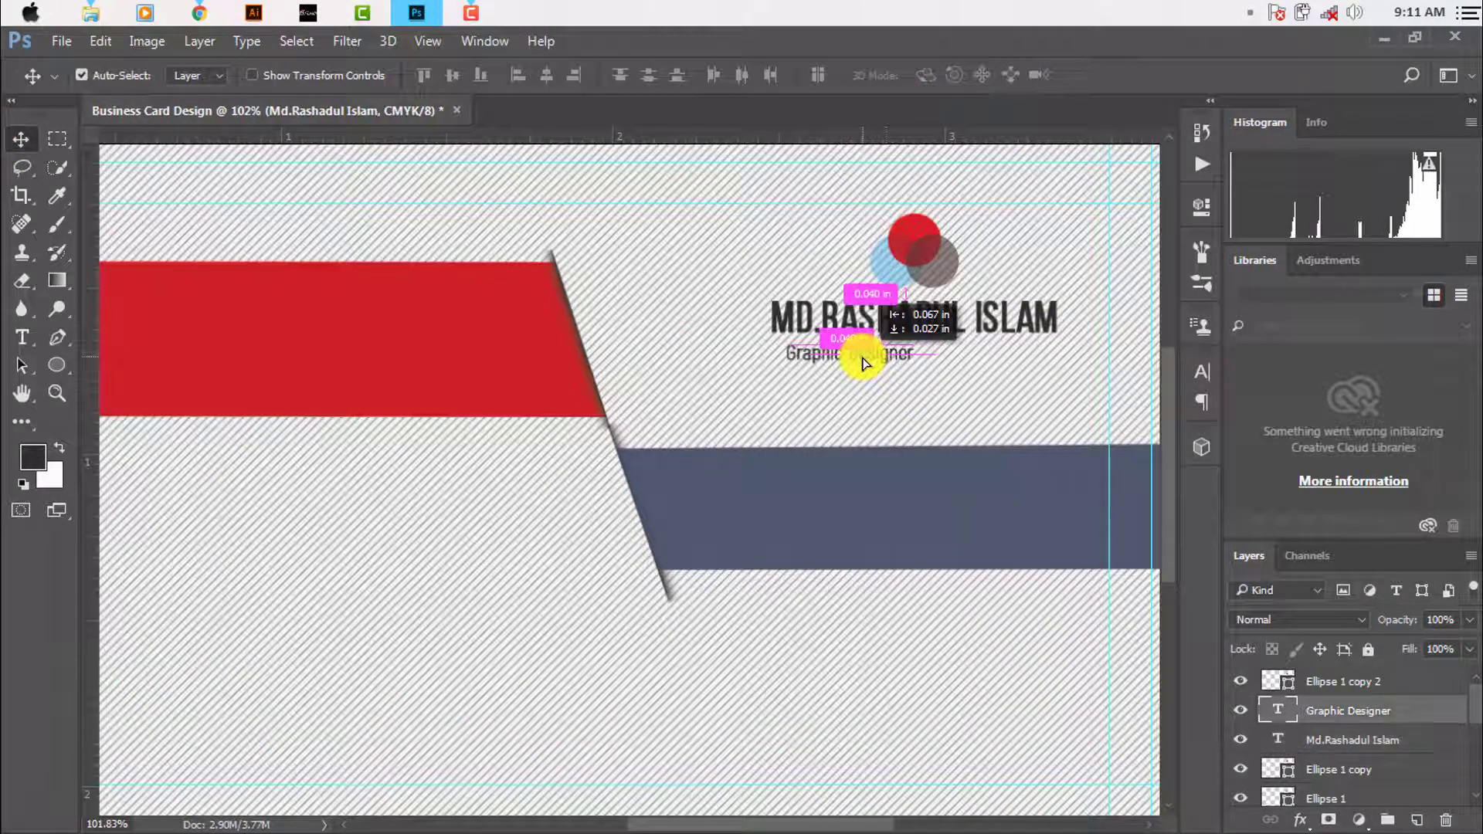
scroll(827, 410, down, 2)
scroll(797, 364, up, 3)
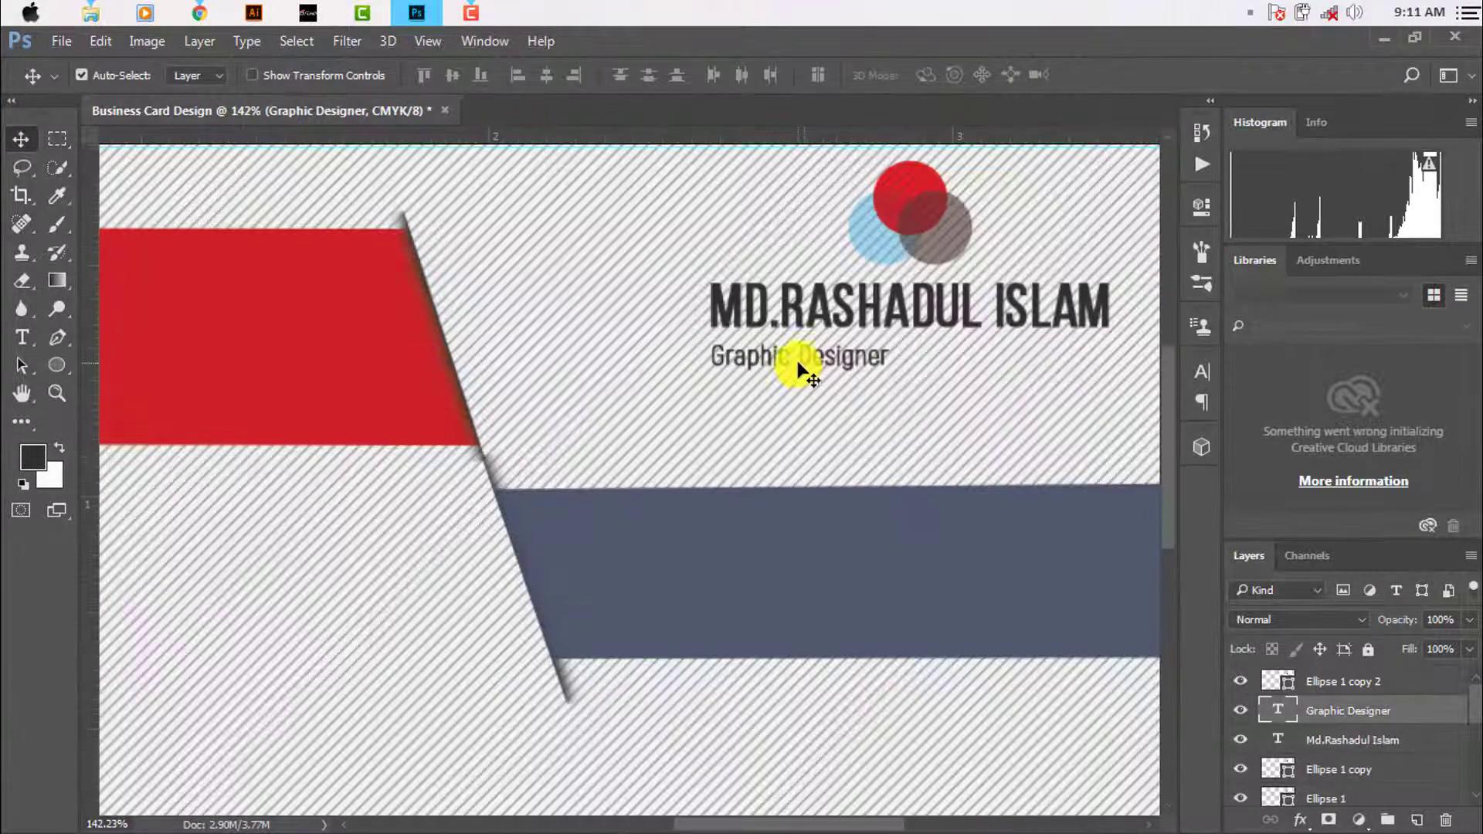
scroll(850, 420, down, 2)
scroll(850, 420, down, 1)
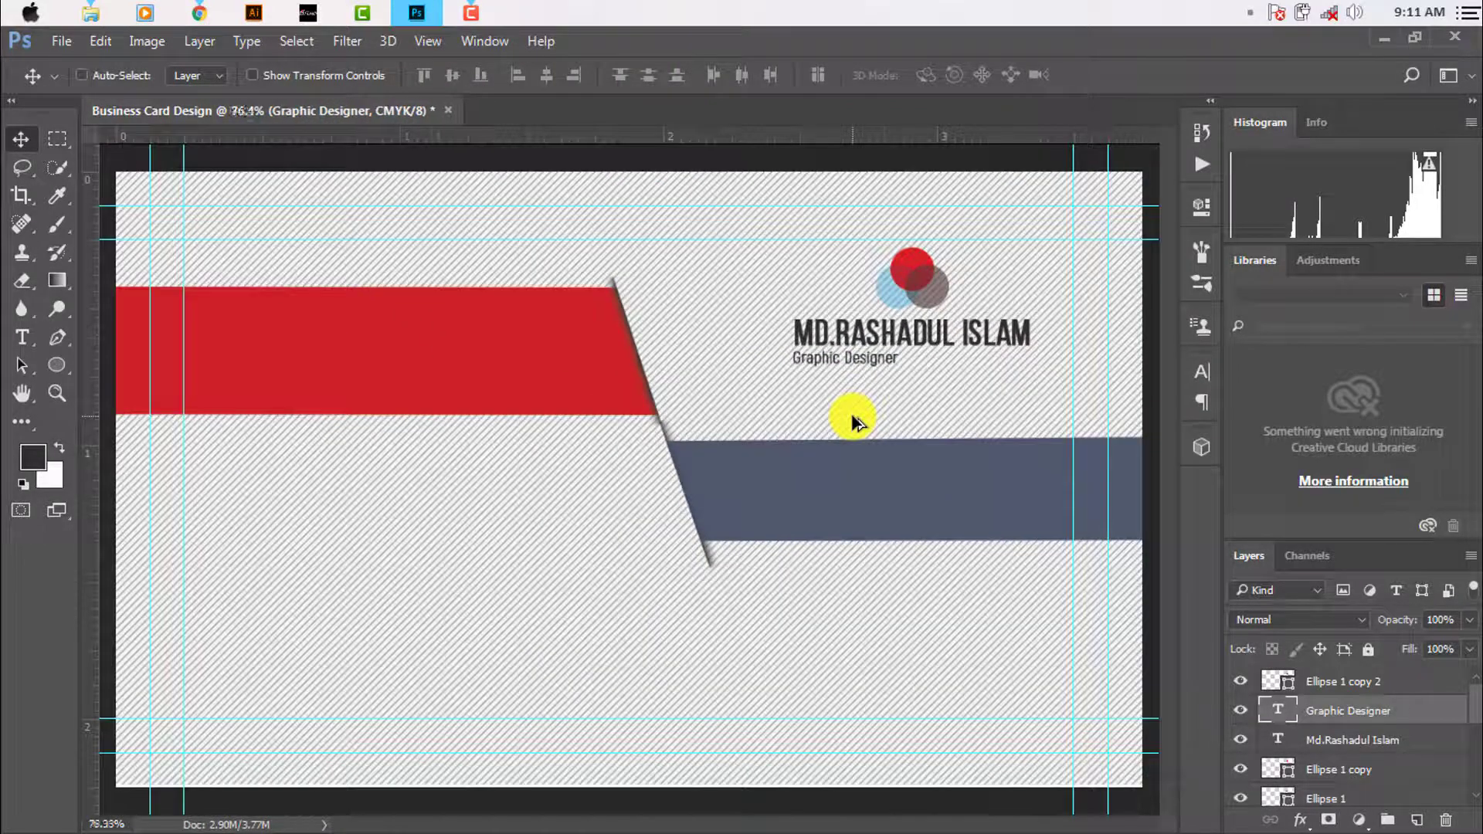
scroll(850, 420, down, 1)
scroll(653, 546, up, 1)
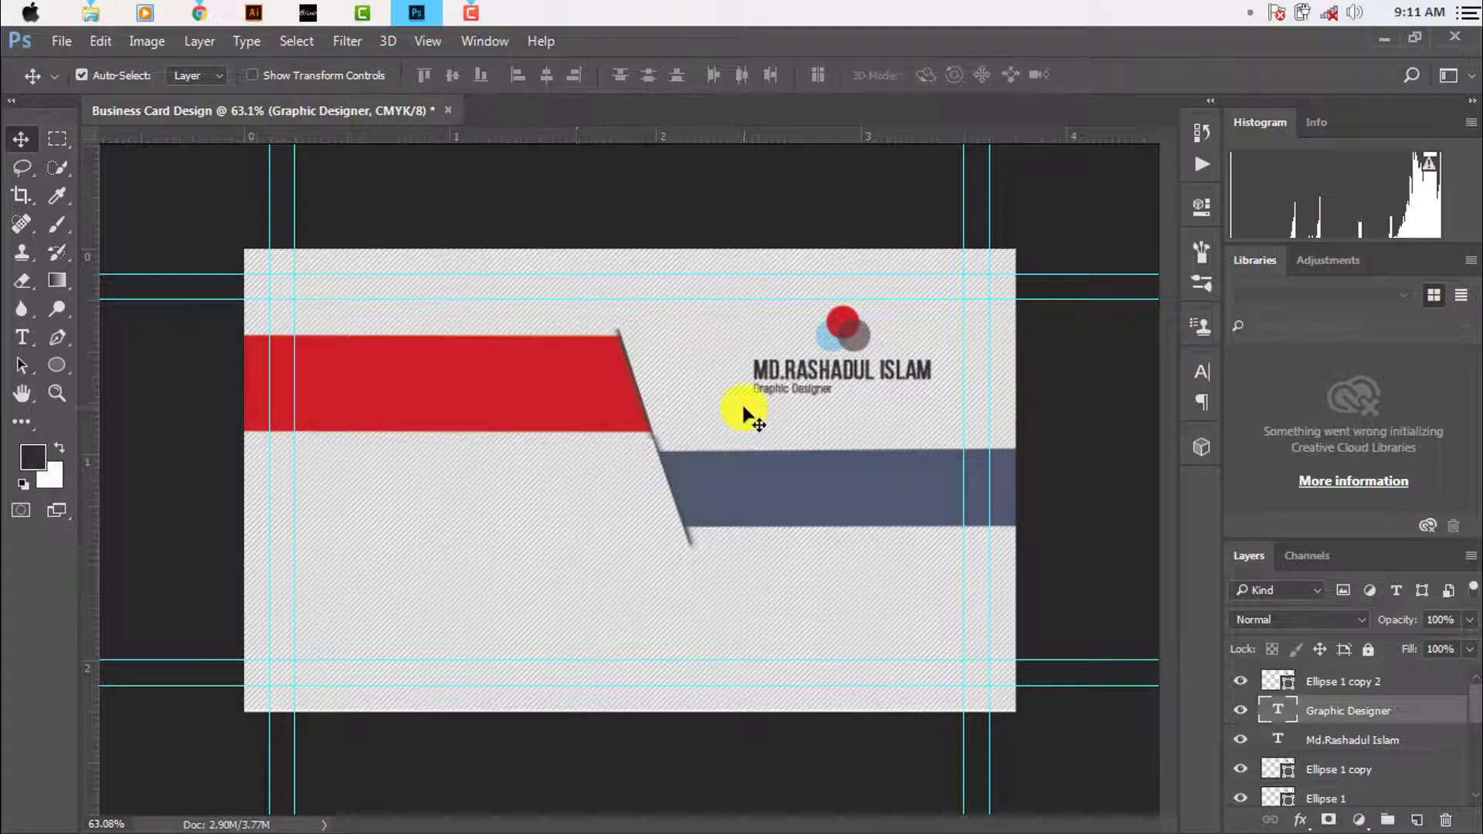
click(640, 397)
Duplicate the shadow stroke to the card's lower-left area
click(641, 400)
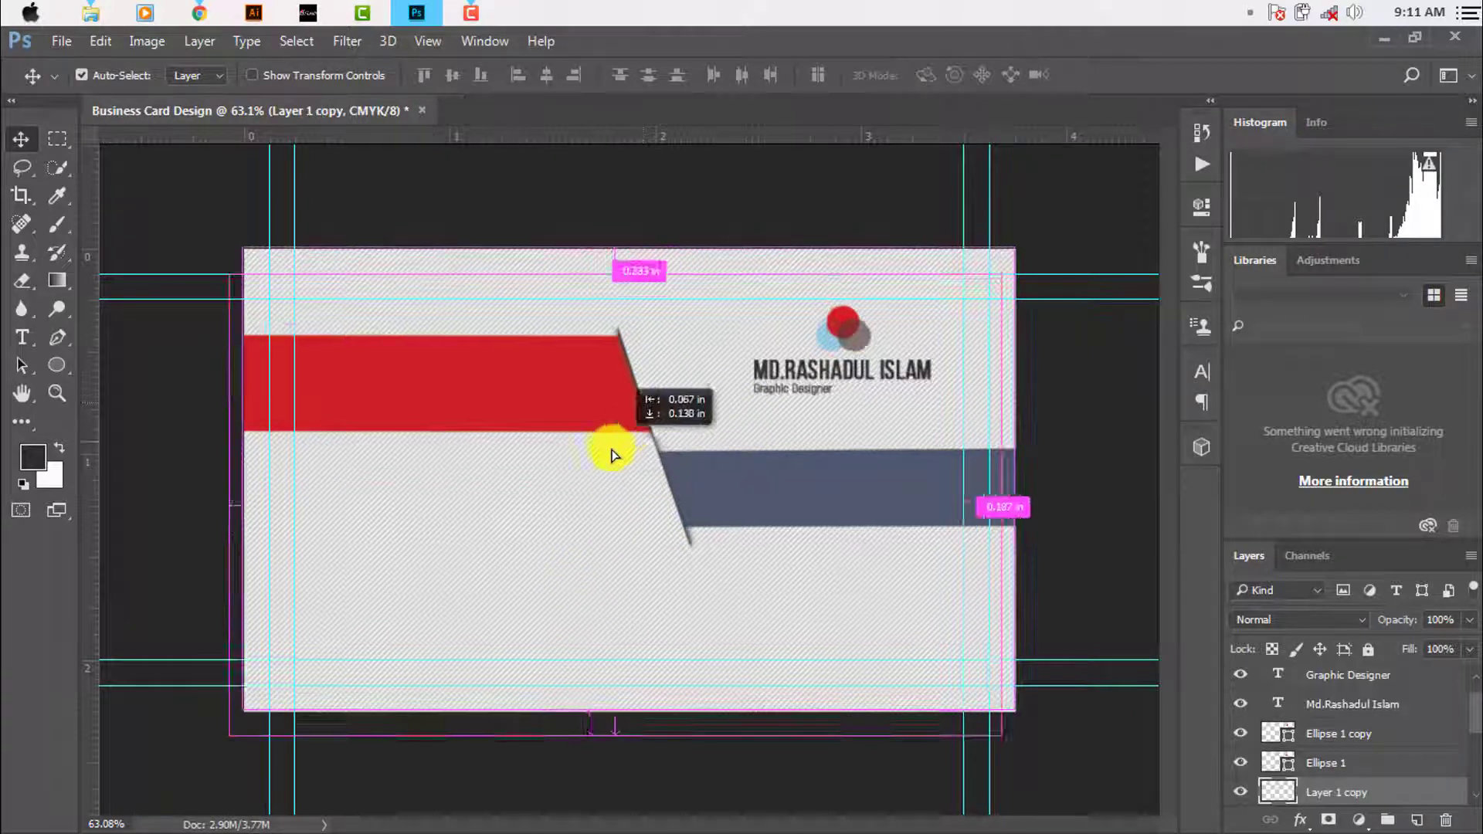
scroll(652, 438, up, 3)
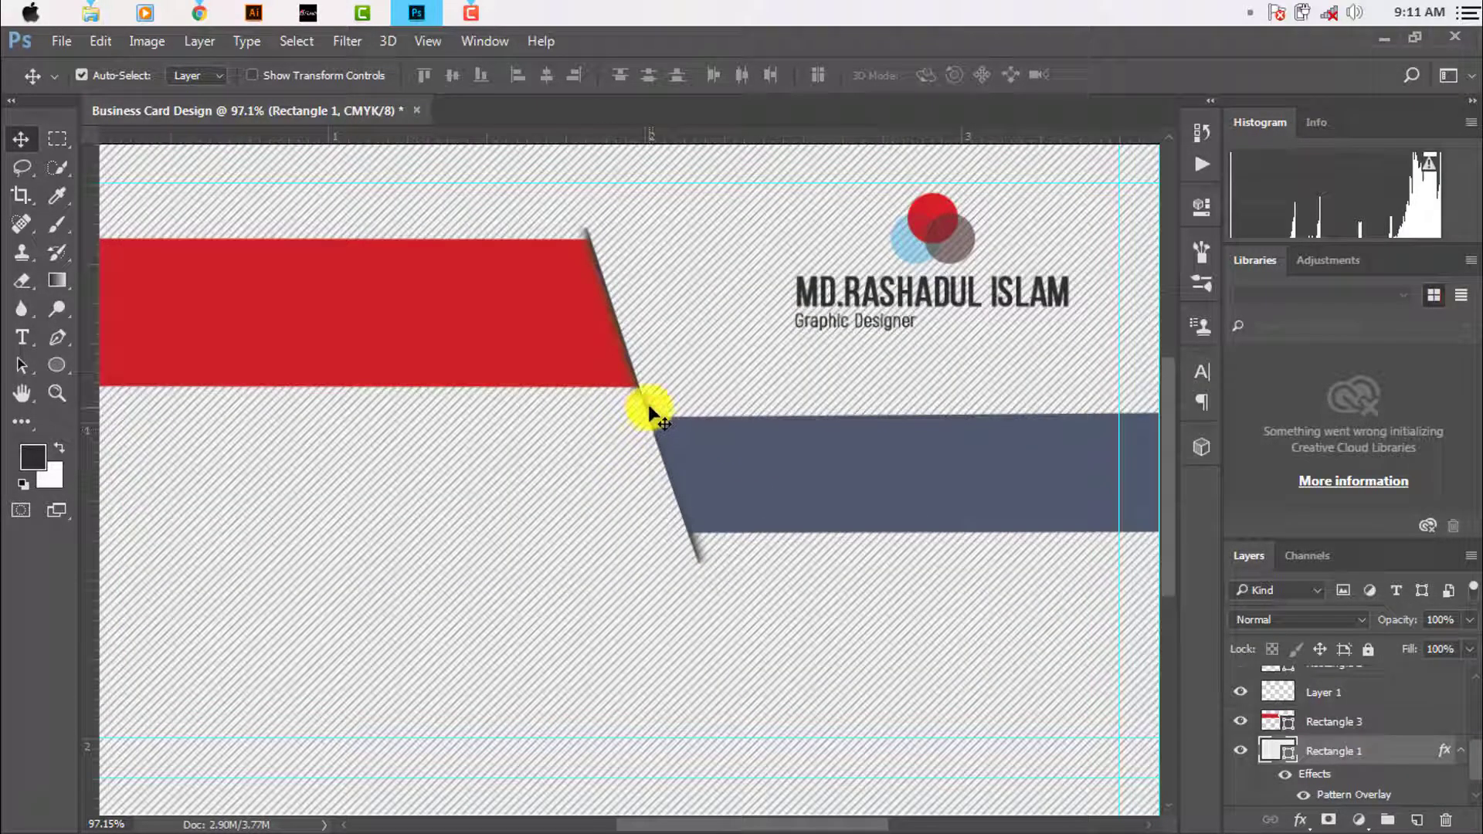
drag(652, 438, 264, 491)
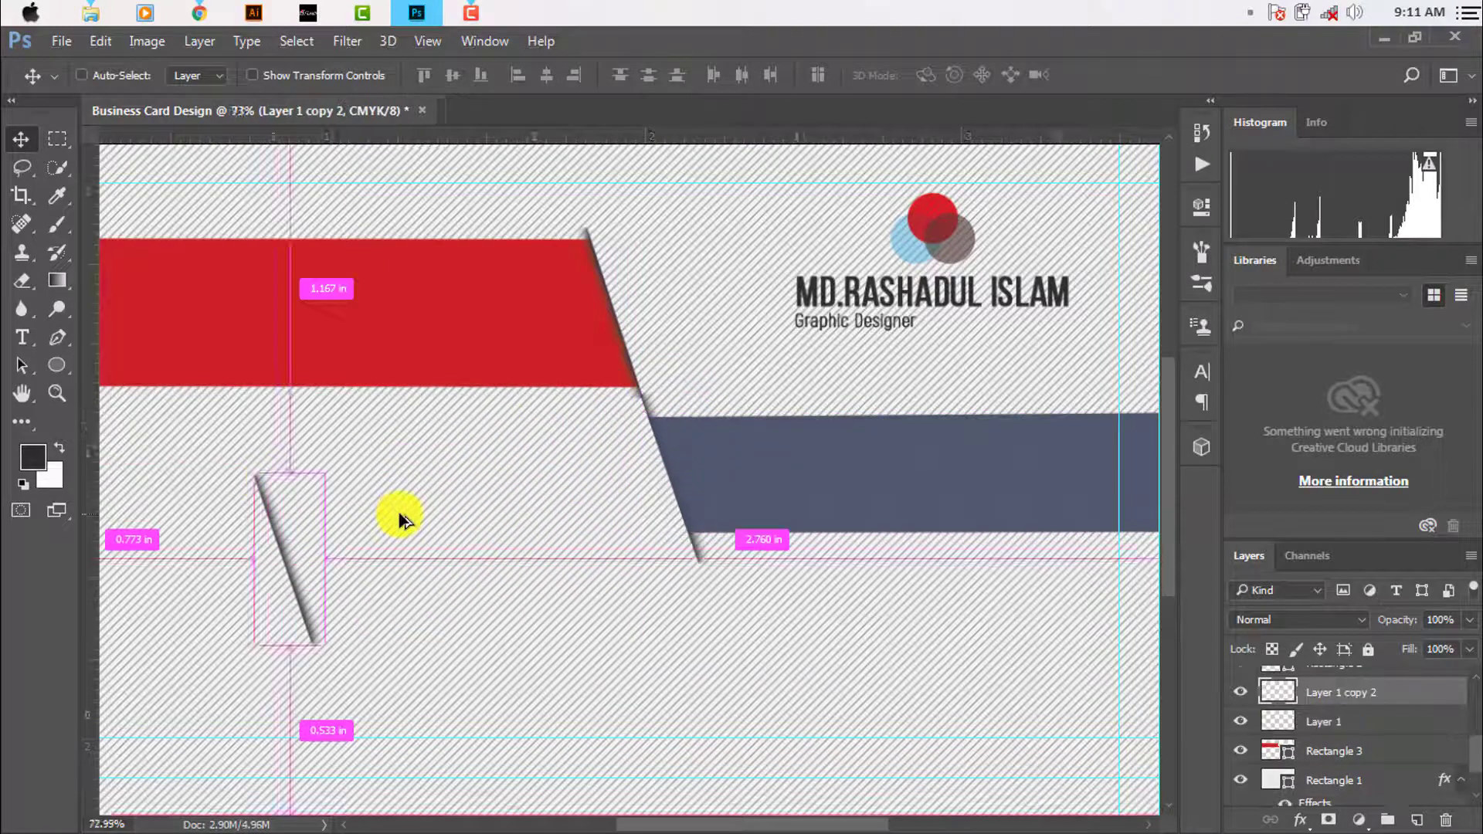
scroll(463, 570, down, 3)
scroll(472, 578, up, 2)
scroll(383, 595, up, 2)
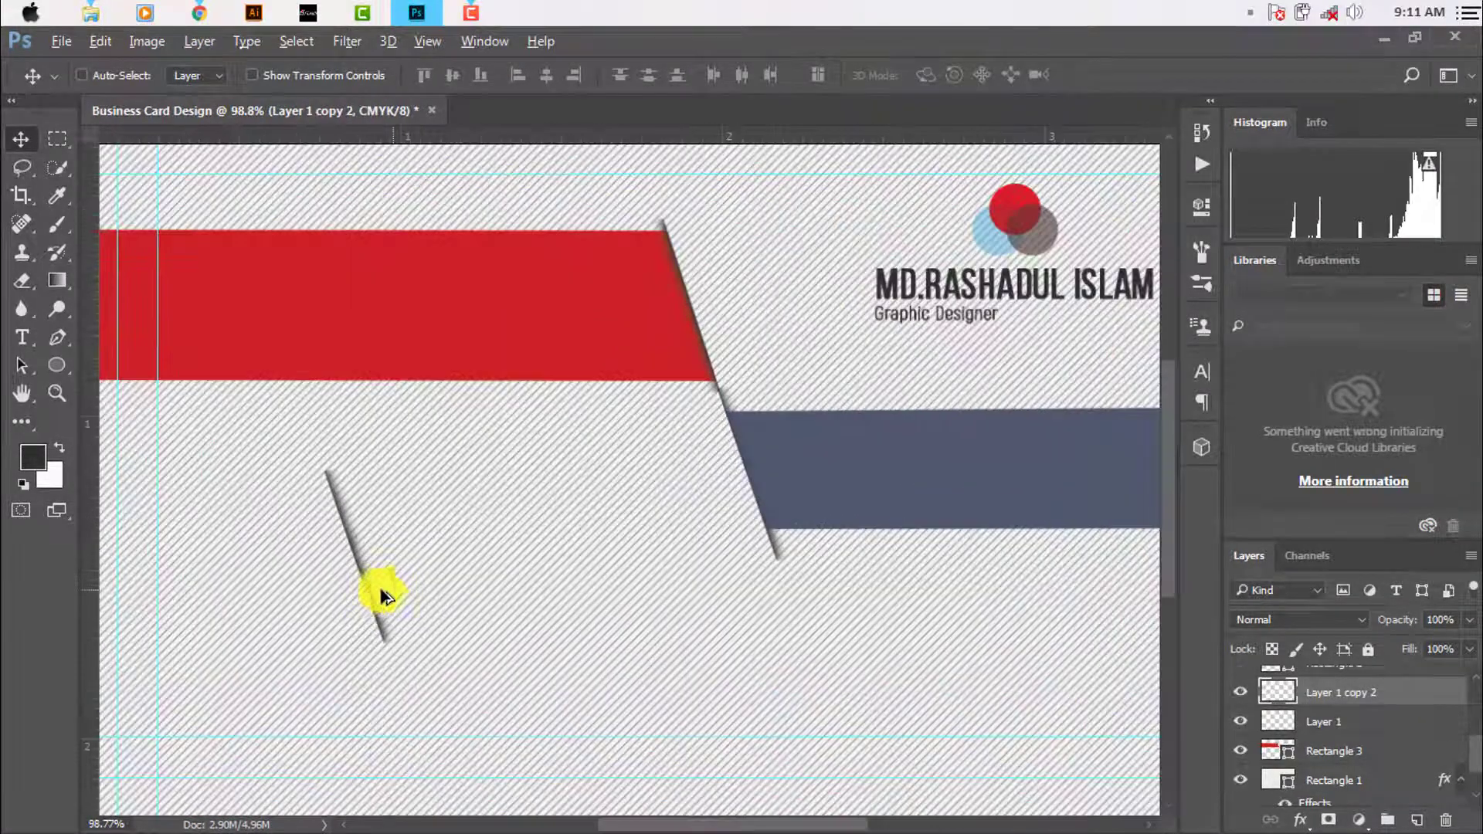
Rotate the copied stroke toward vertical and add a vertical guide through it
key(ctrl+t)
mouse_move(430, 464)
mouse_down()
mouse_move(480, 464)
mouse_move(490, 488)
mouse_up()
scroll(480, 464, down, 2)
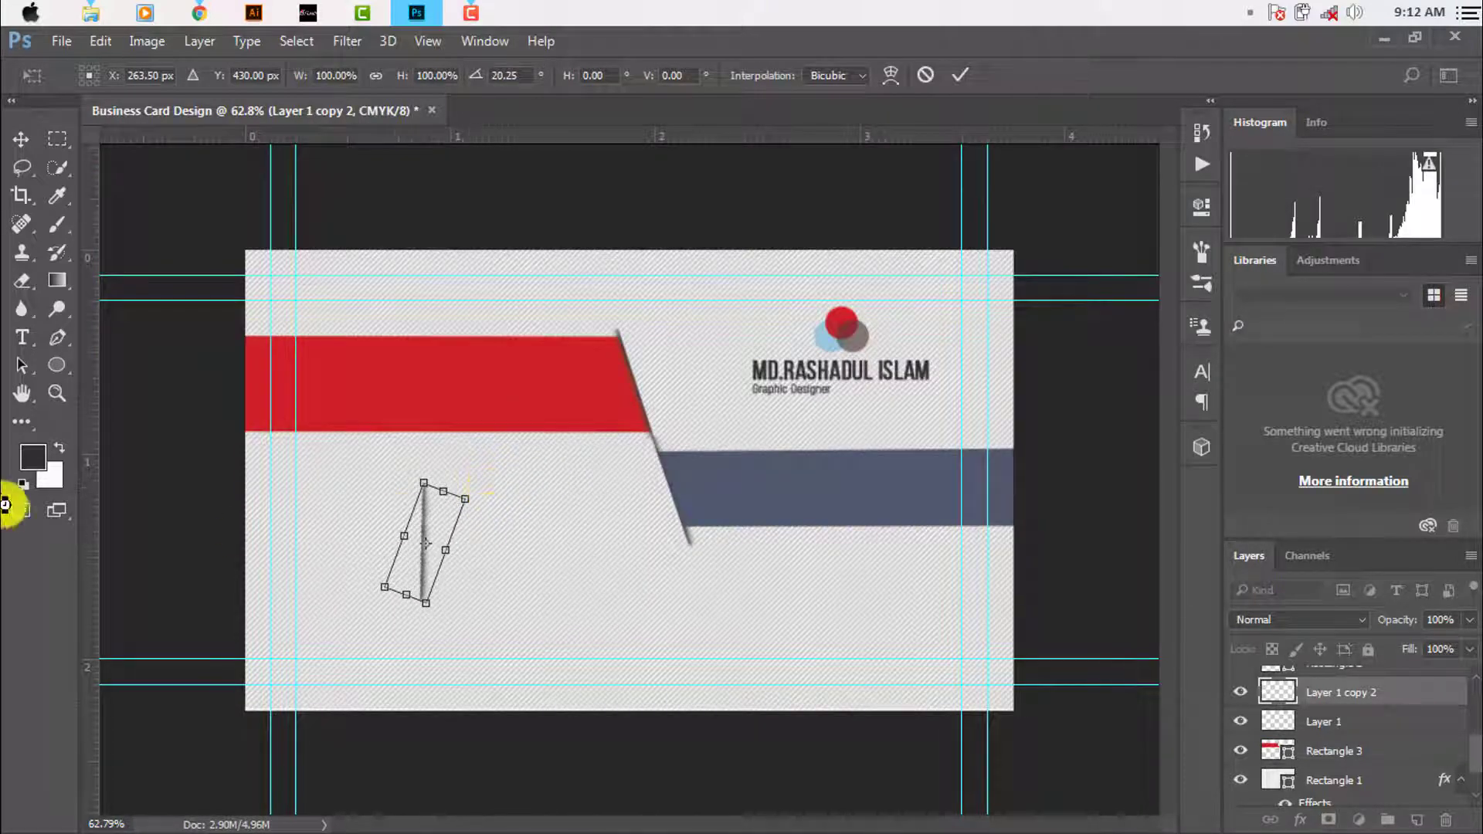
drag(91, 486, 424, 509)
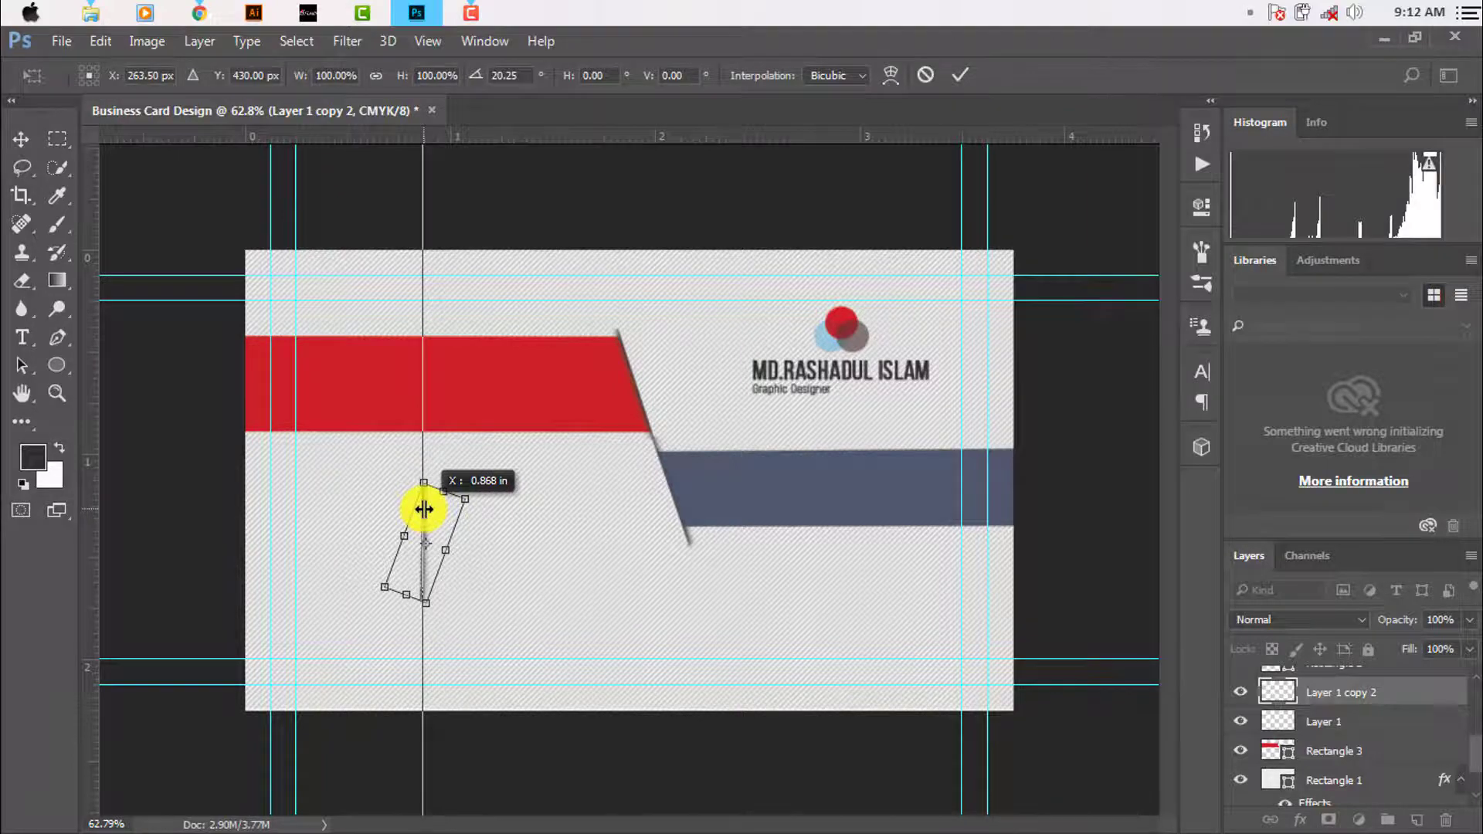
scroll(456, 545, up, 2)
scroll(430, 514, up, 1)
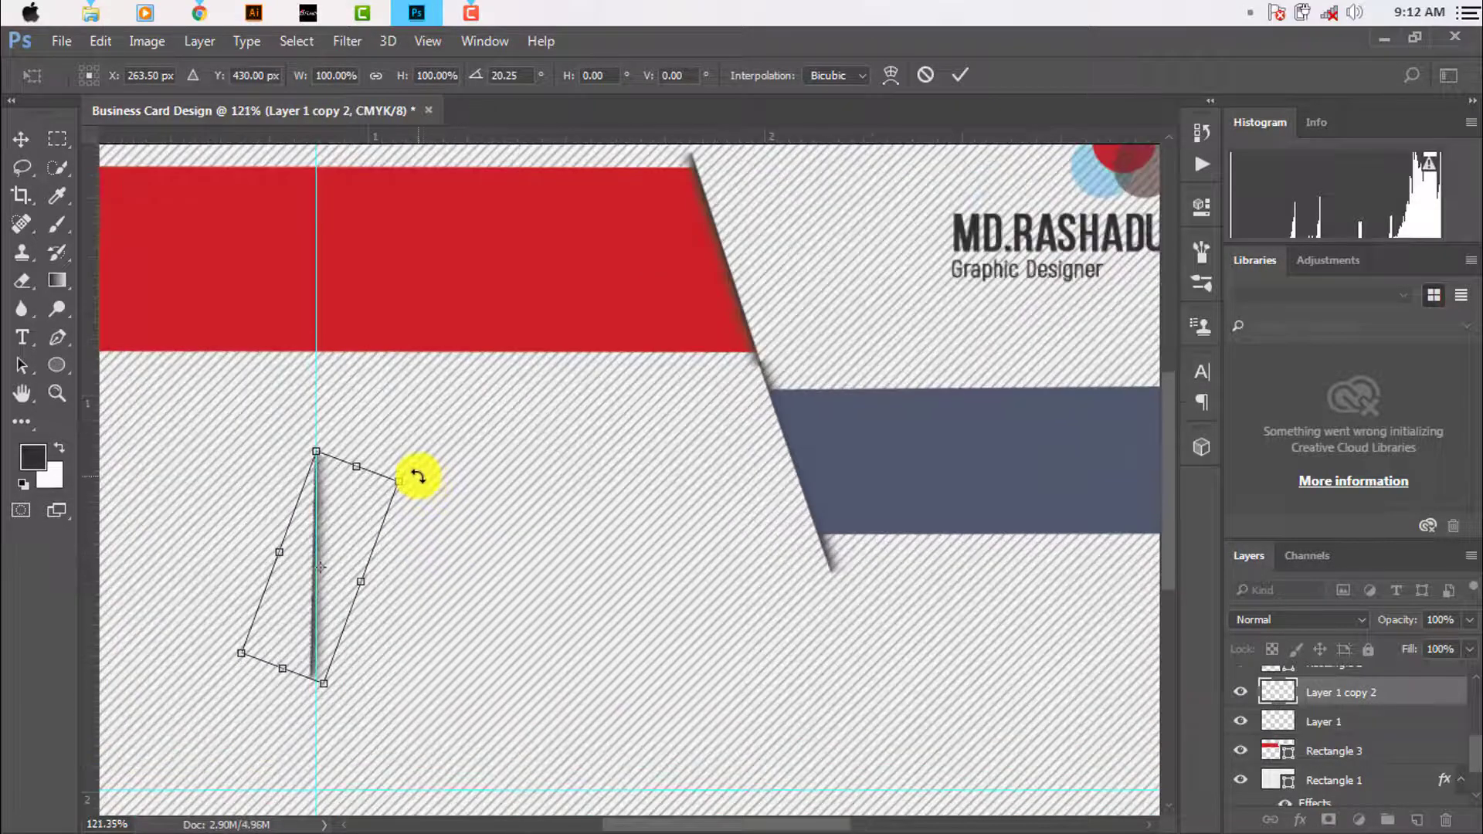
Fine-tune the copied stroke to stand fully upright and apply the rotation
drag(418, 477, 419, 472)
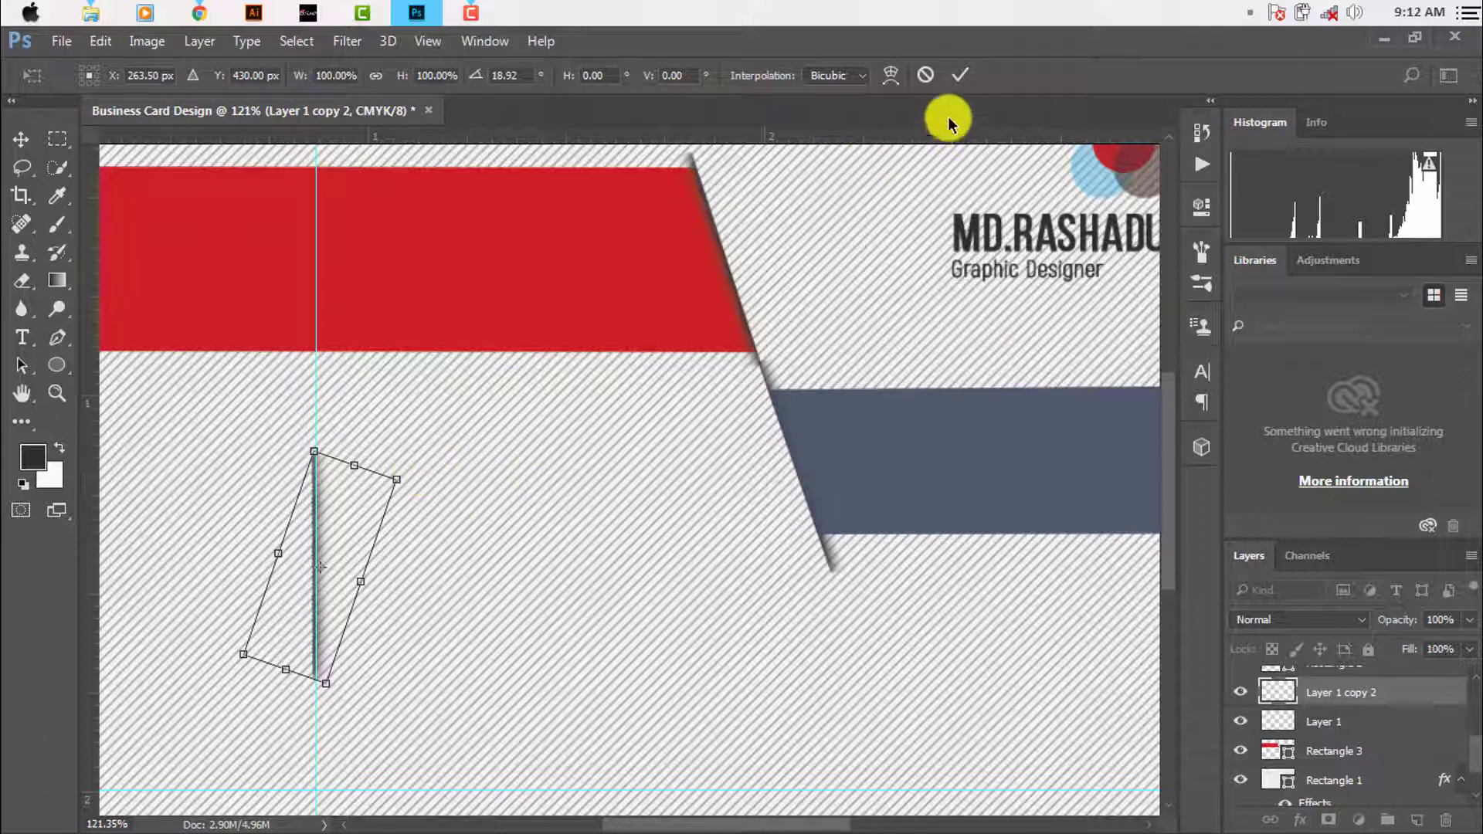
click(960, 74)
scroll(345, 502, down, 1)
scroll(363, 535, down, 3)
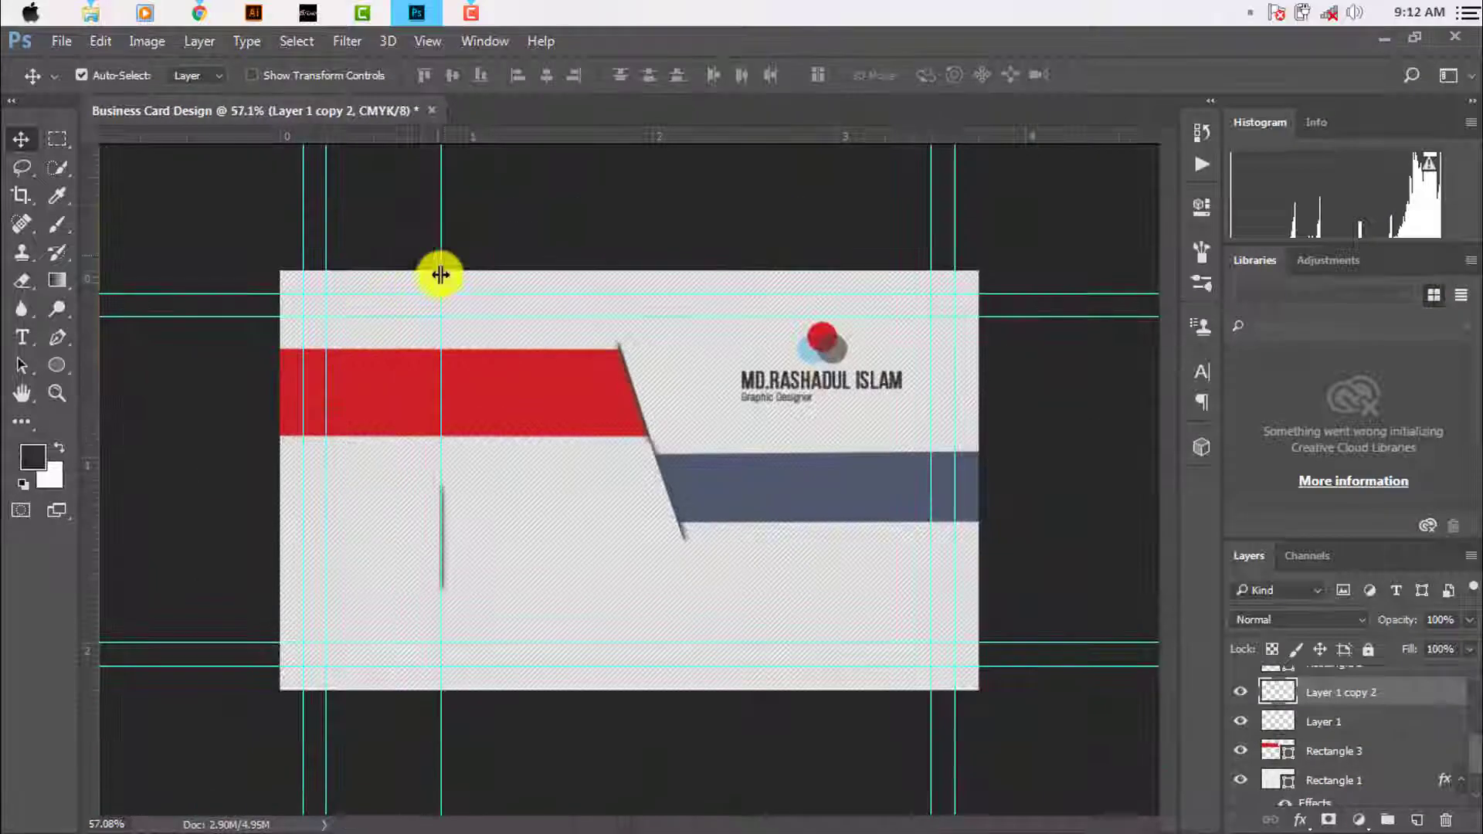
scroll(456, 558, up, 2)
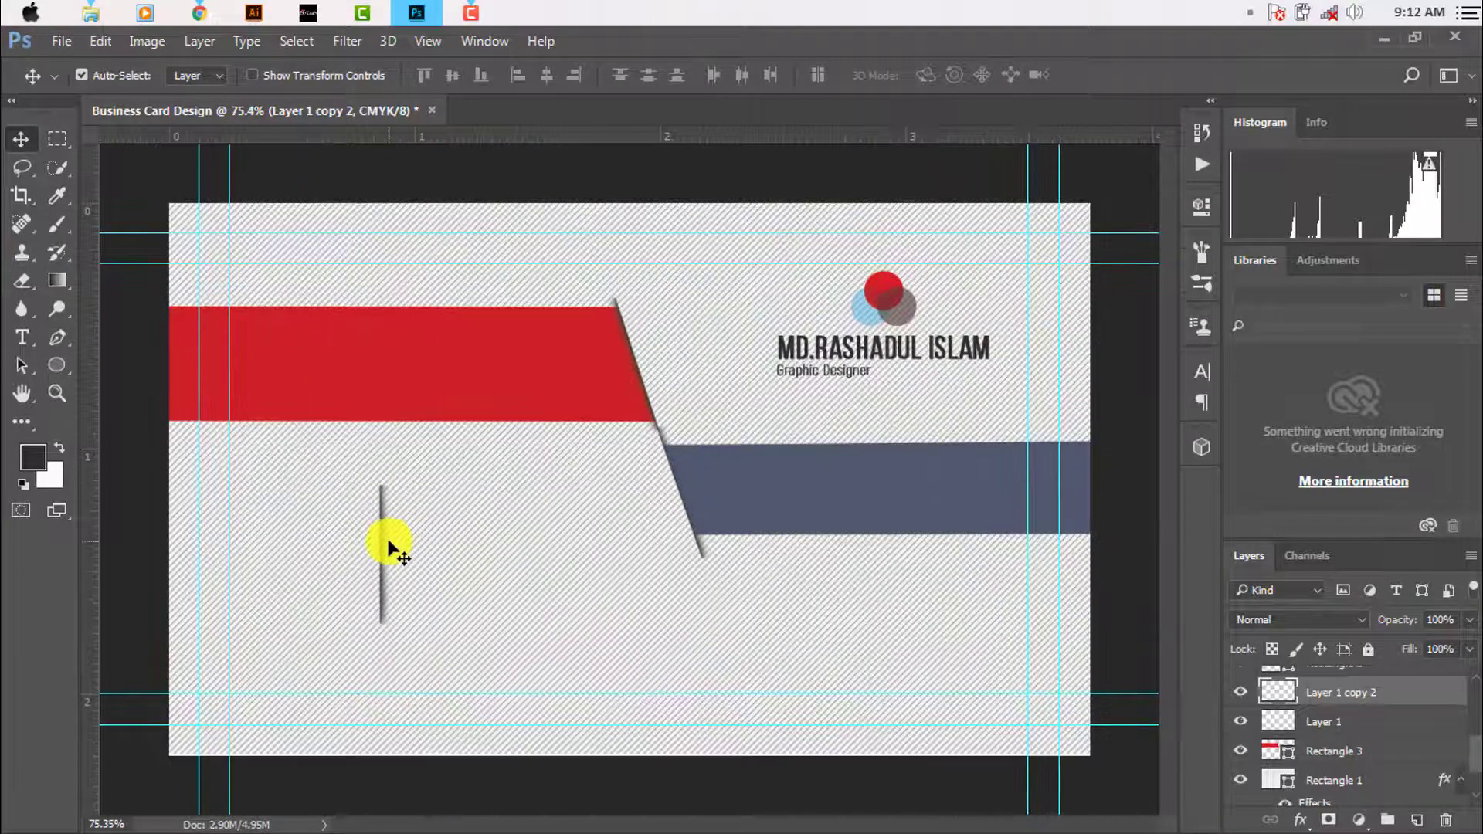
scroll(379, 564, up, 1)
scroll(386, 556, down, 1)
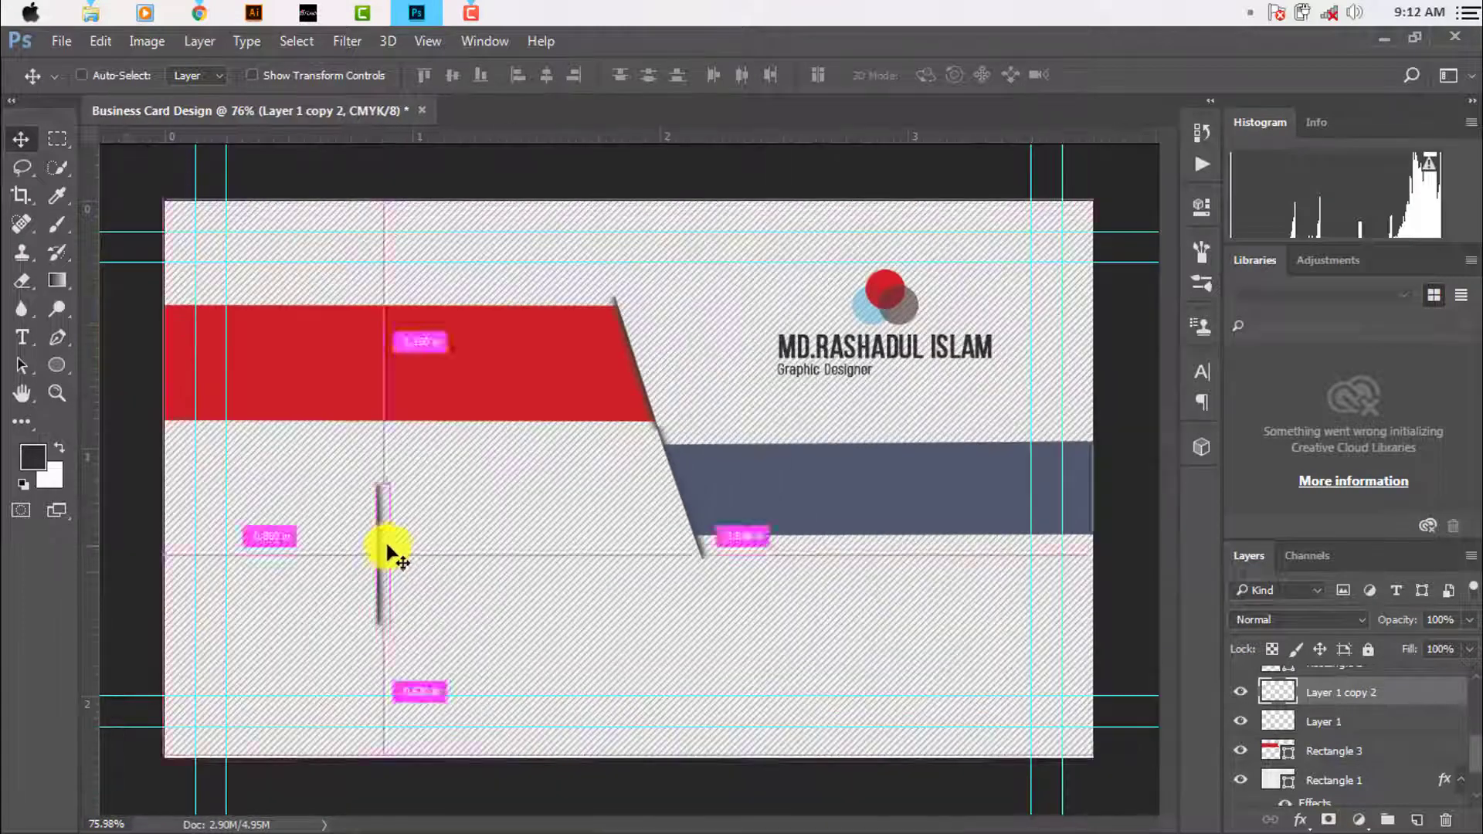
click(28, 340)
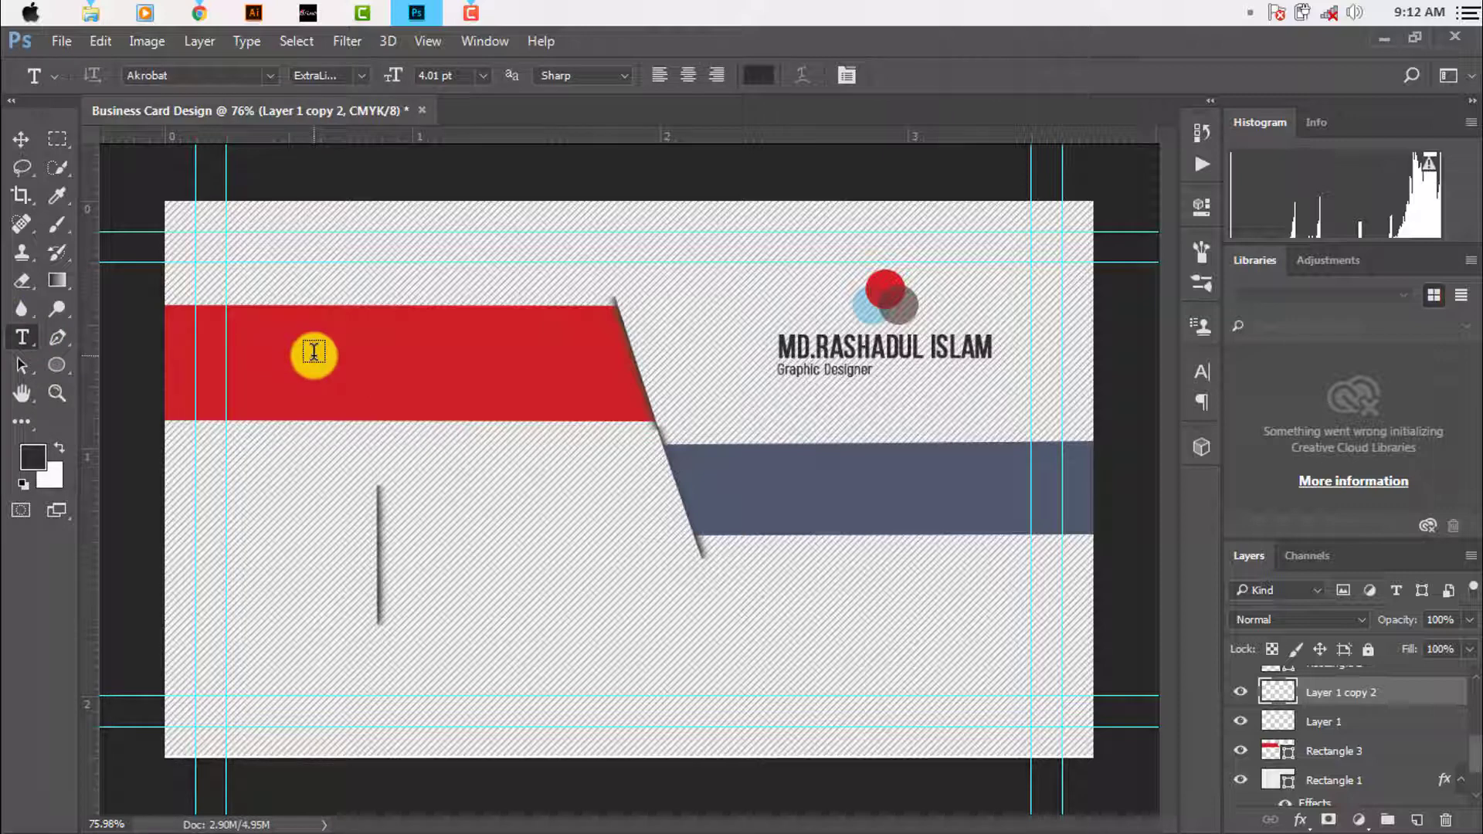
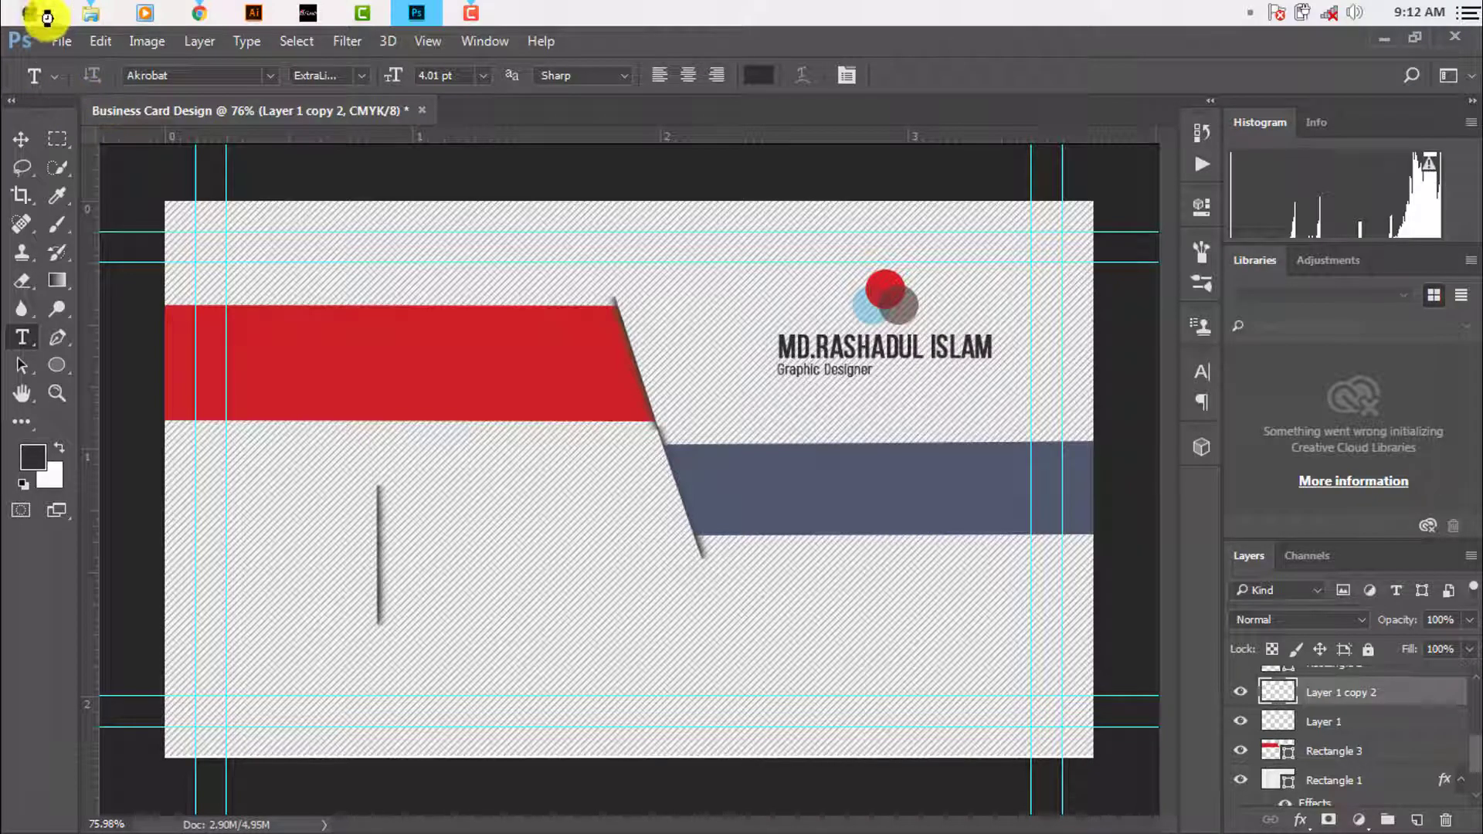
Open the Local Disk (G:) drive from the Start menu's Computer list
click(21, 139)
key(super)
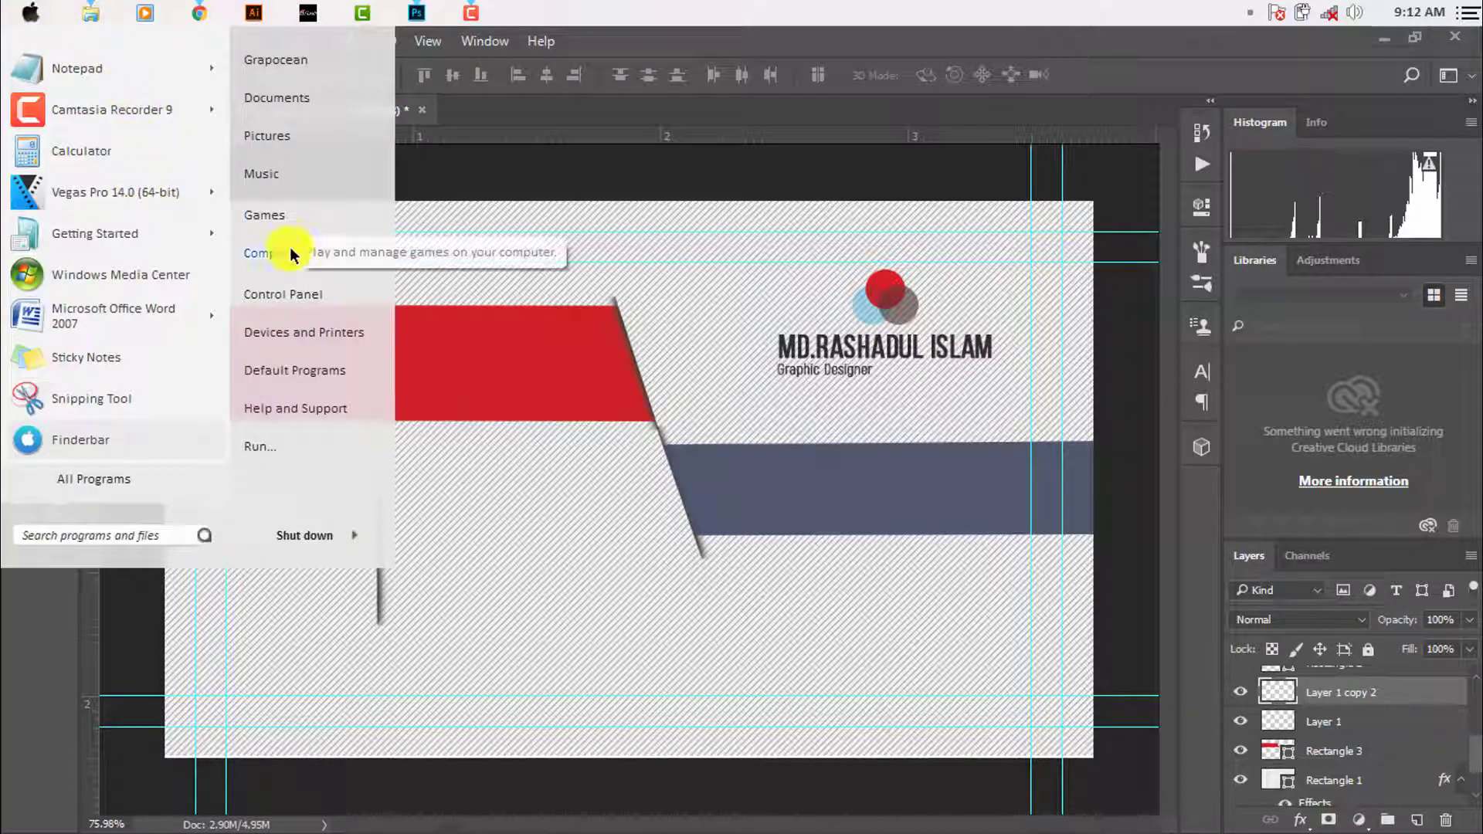
click(288, 249)
click(240, 255)
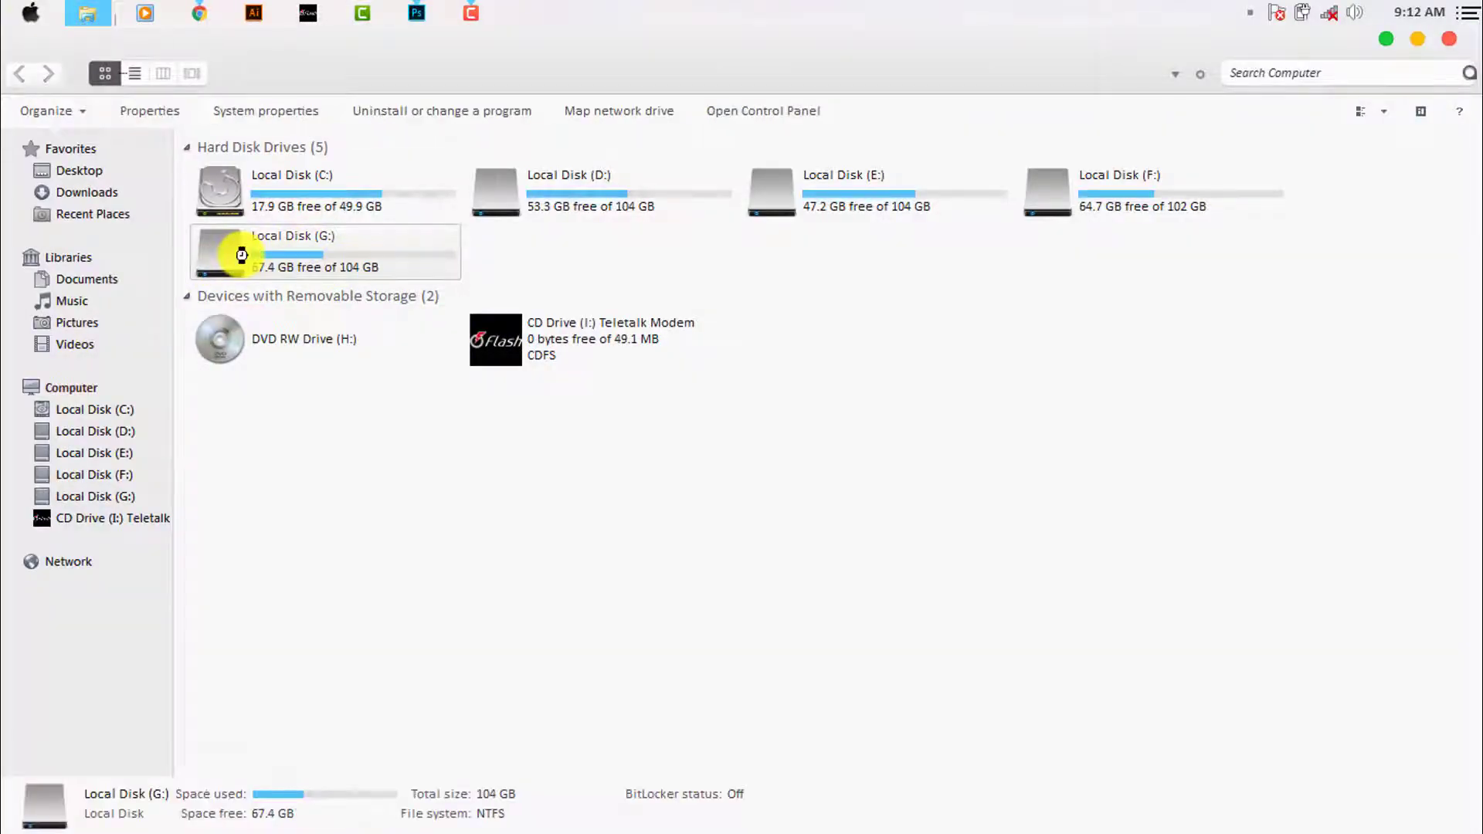
double_click(349, 253)
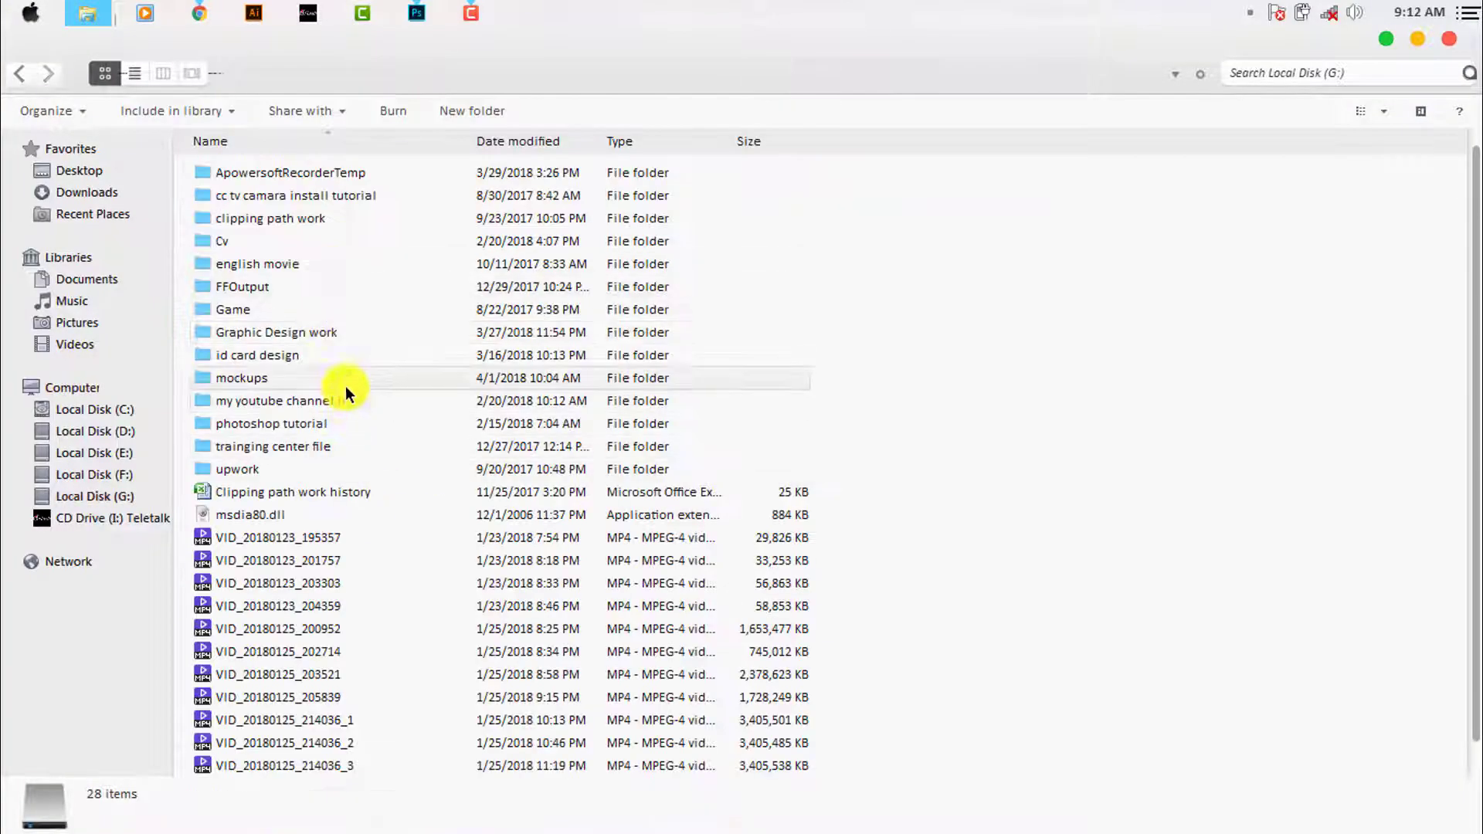
Browse Graphic Design work > Stock image > all icons > communication set > png
double_click(358, 332)
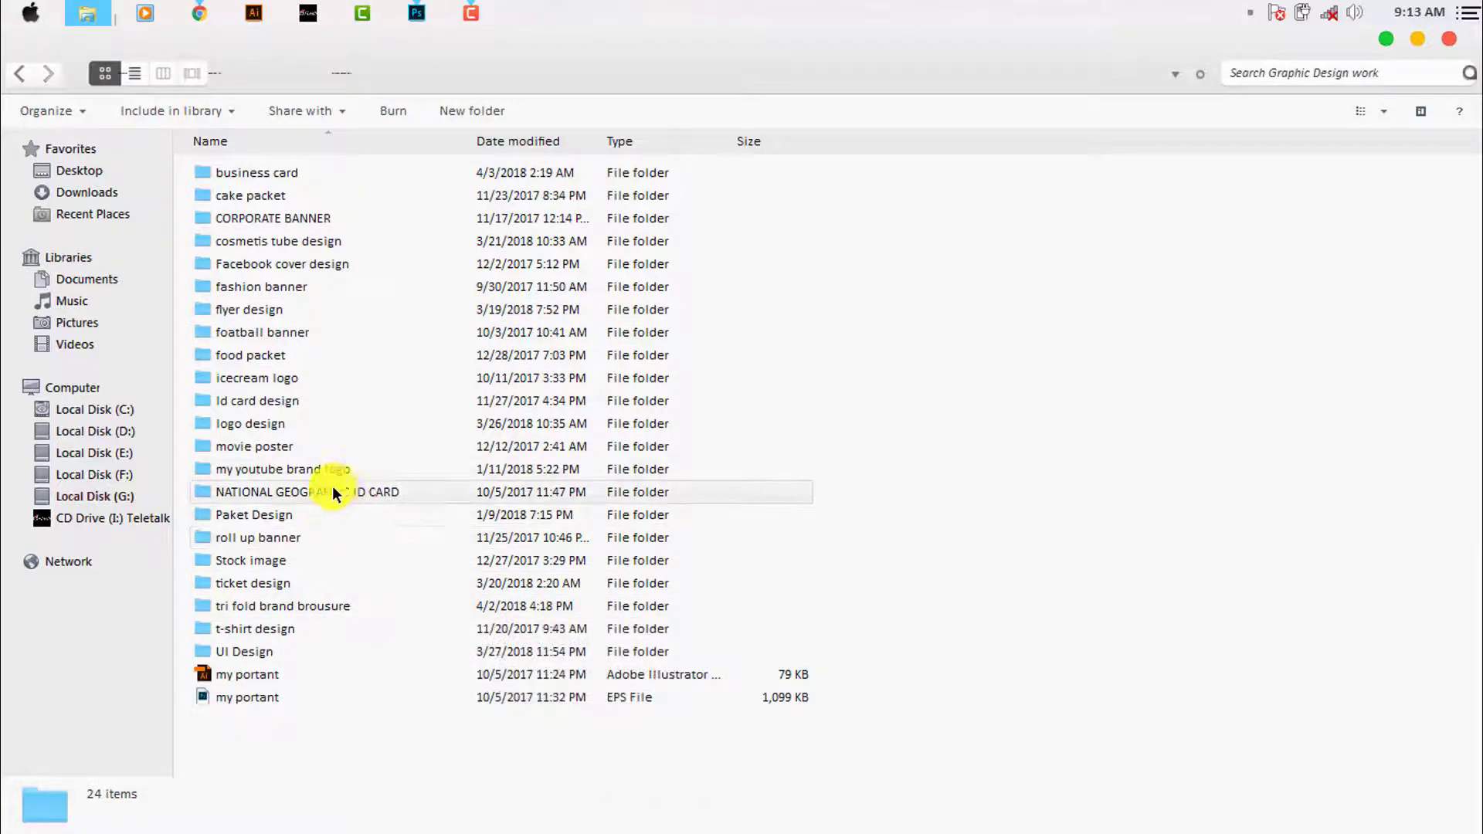
click(296, 607)
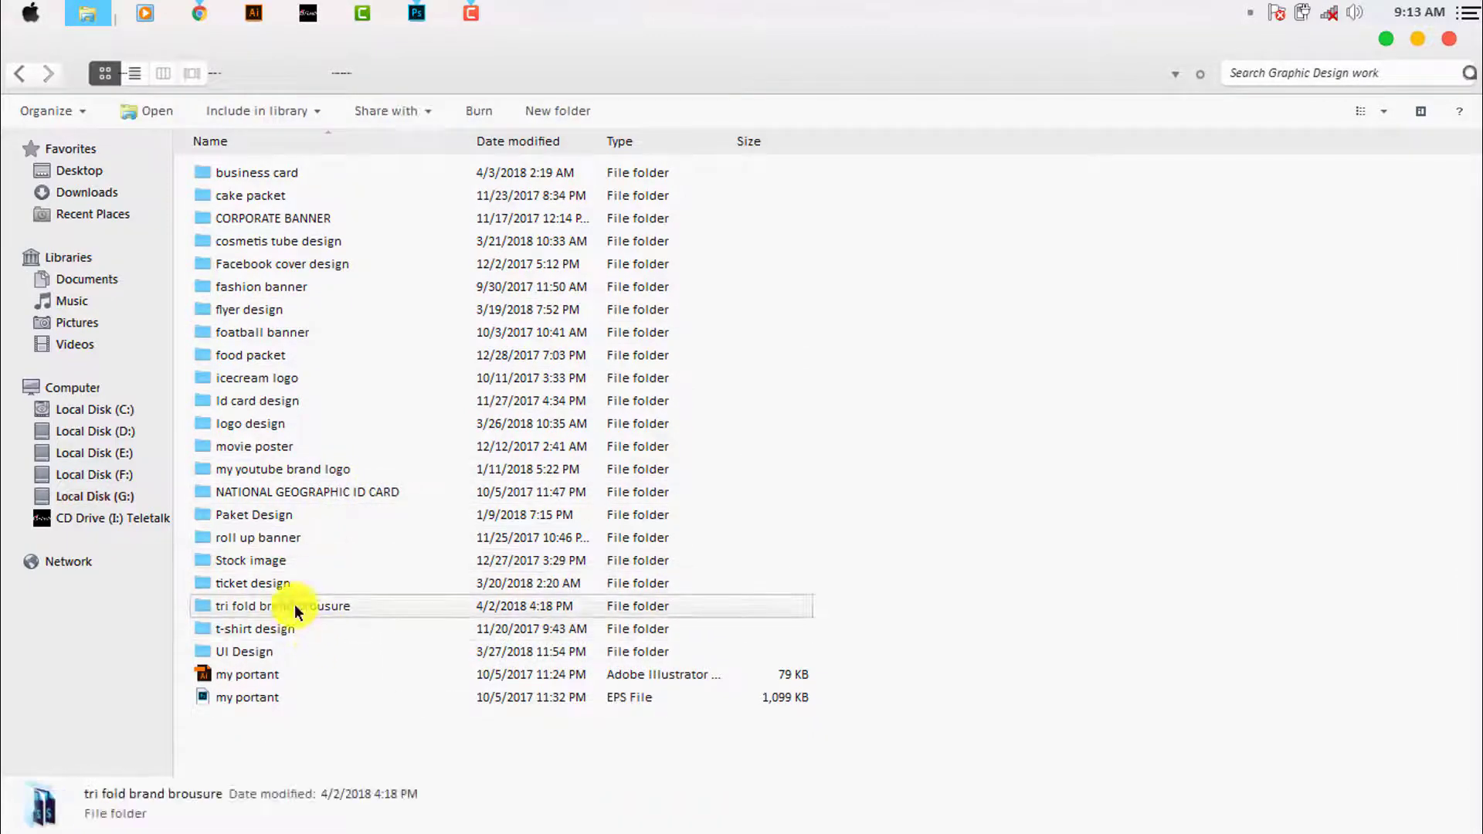
double_click(298, 559)
double_click(306, 172)
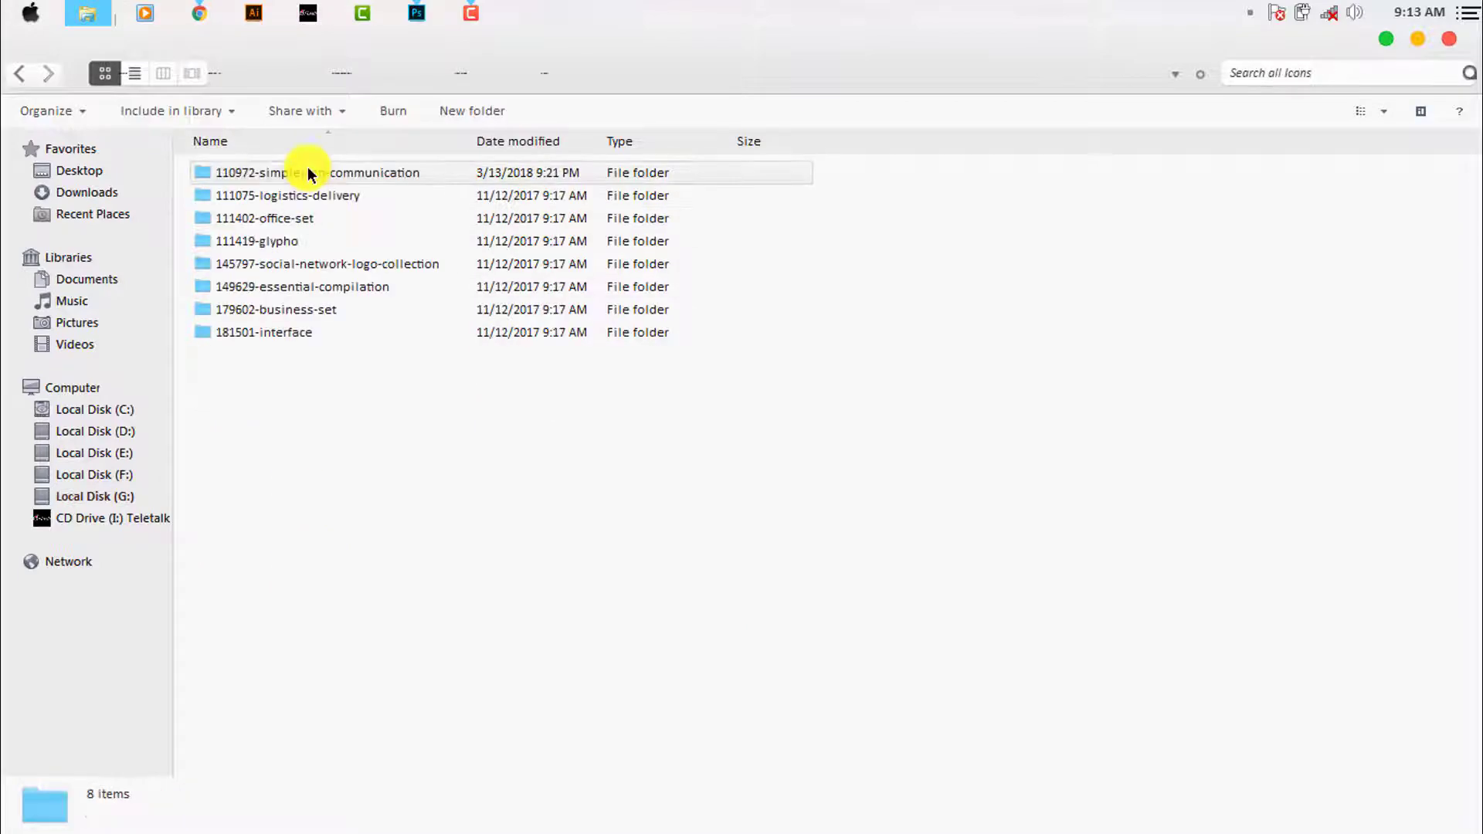
double_click(309, 173)
double_click(303, 235)
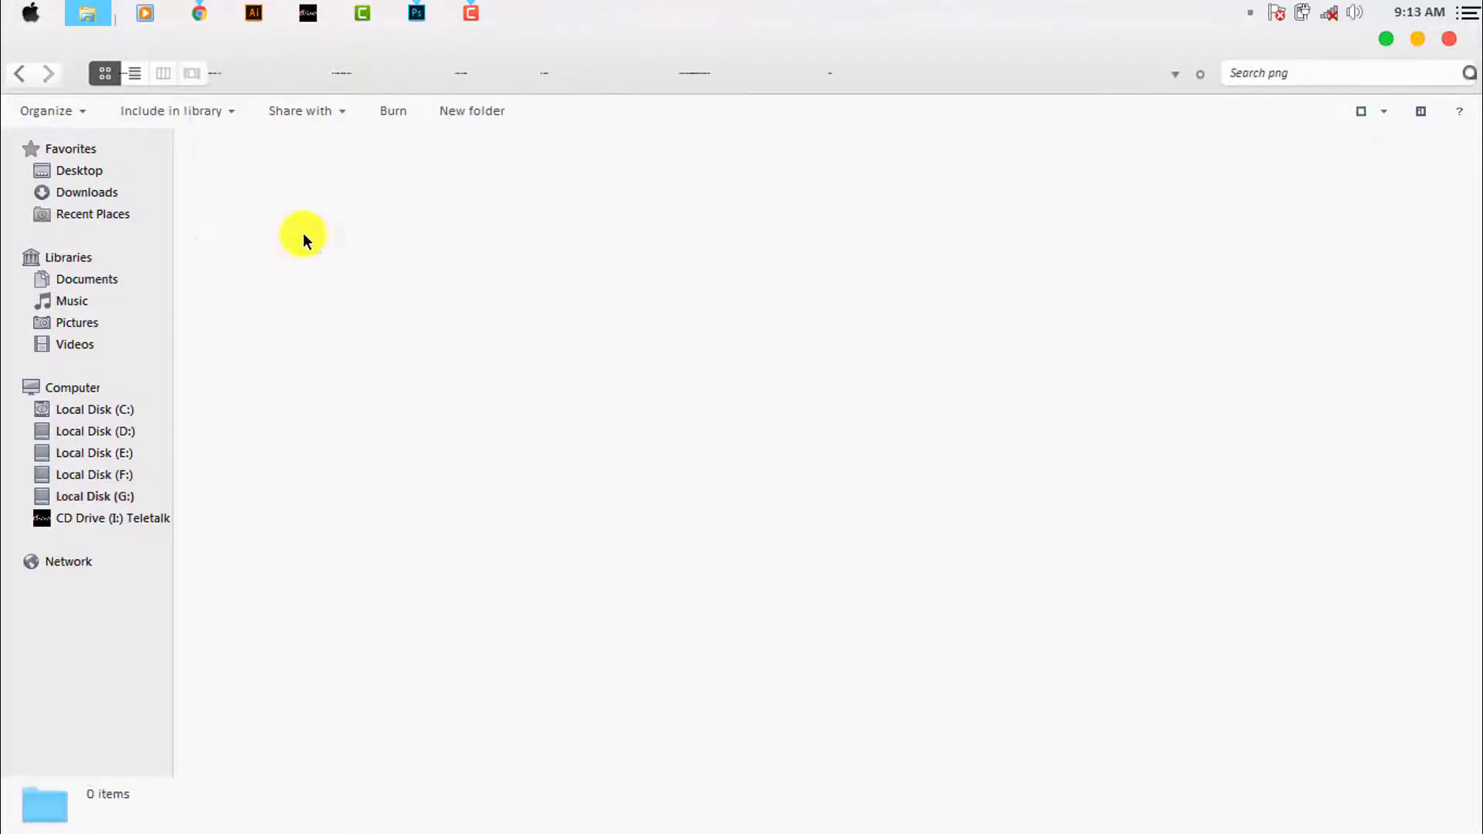
scroll(867, 465, down, 10)
scroll(863, 473, down, 5)
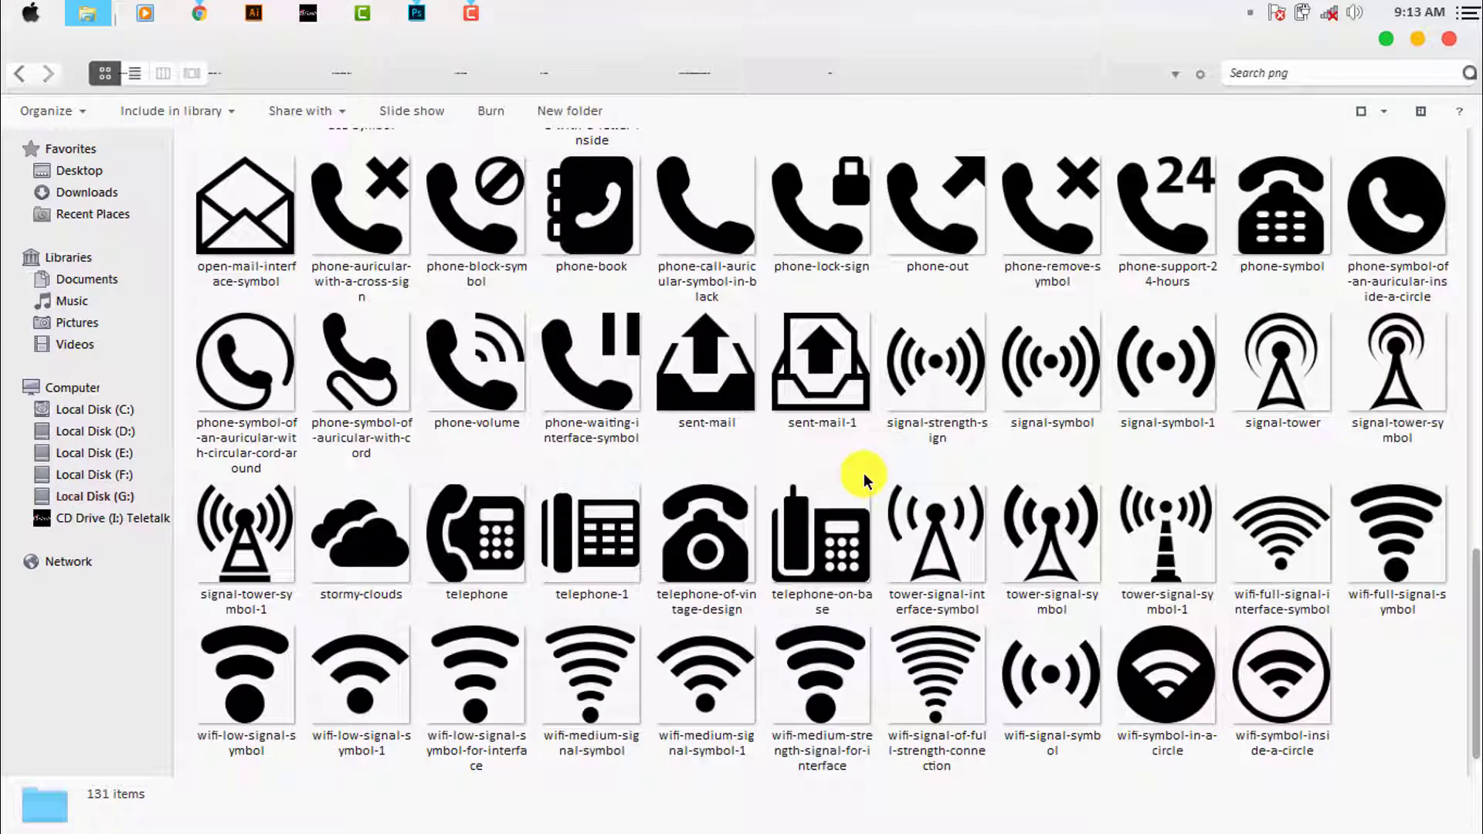
Select the black phone, low-signal wifi and mail-outline icons and drag them toward Photoshop
click(722, 240)
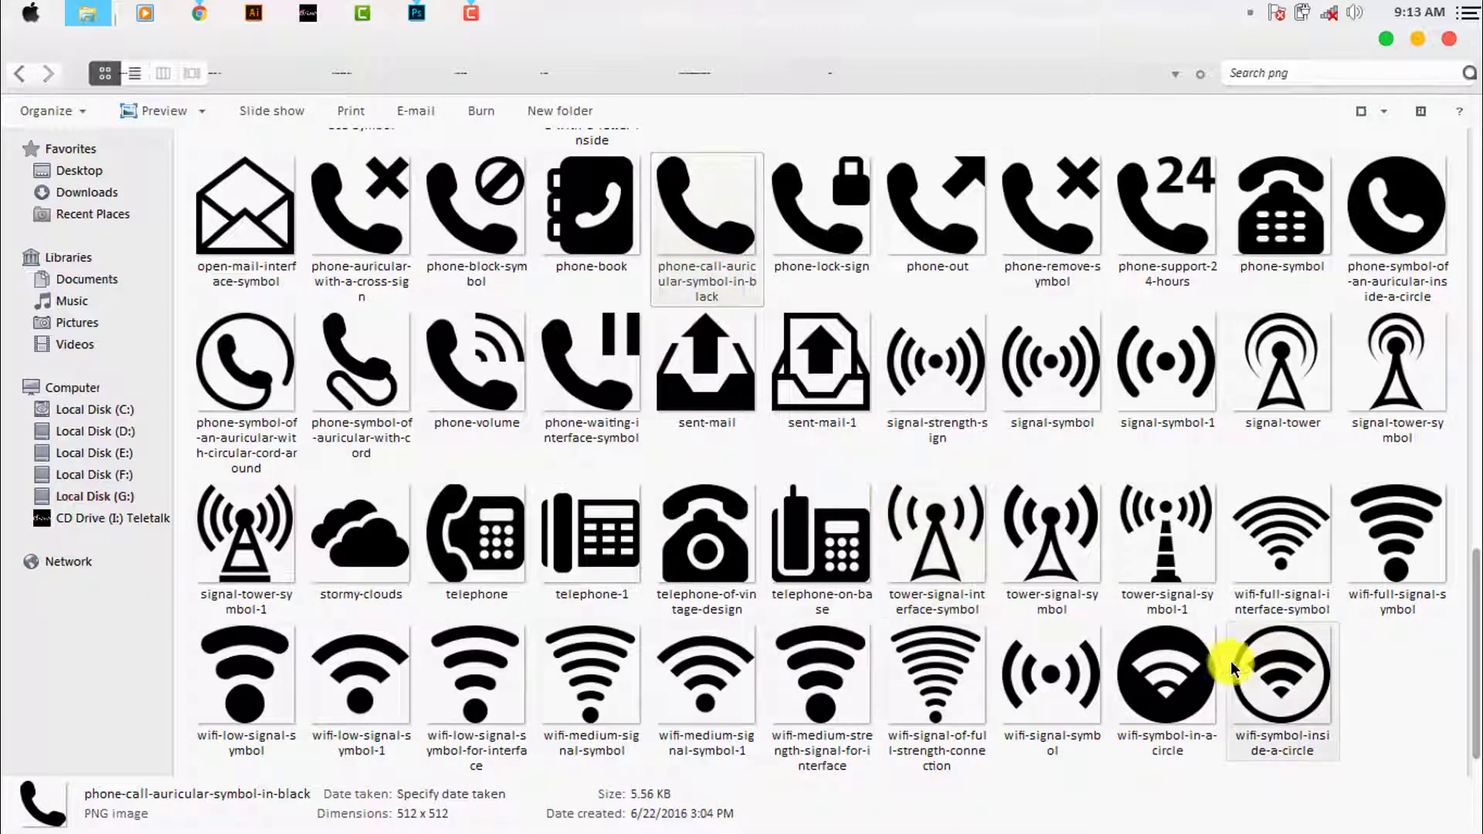
mouse_move(1281, 539)
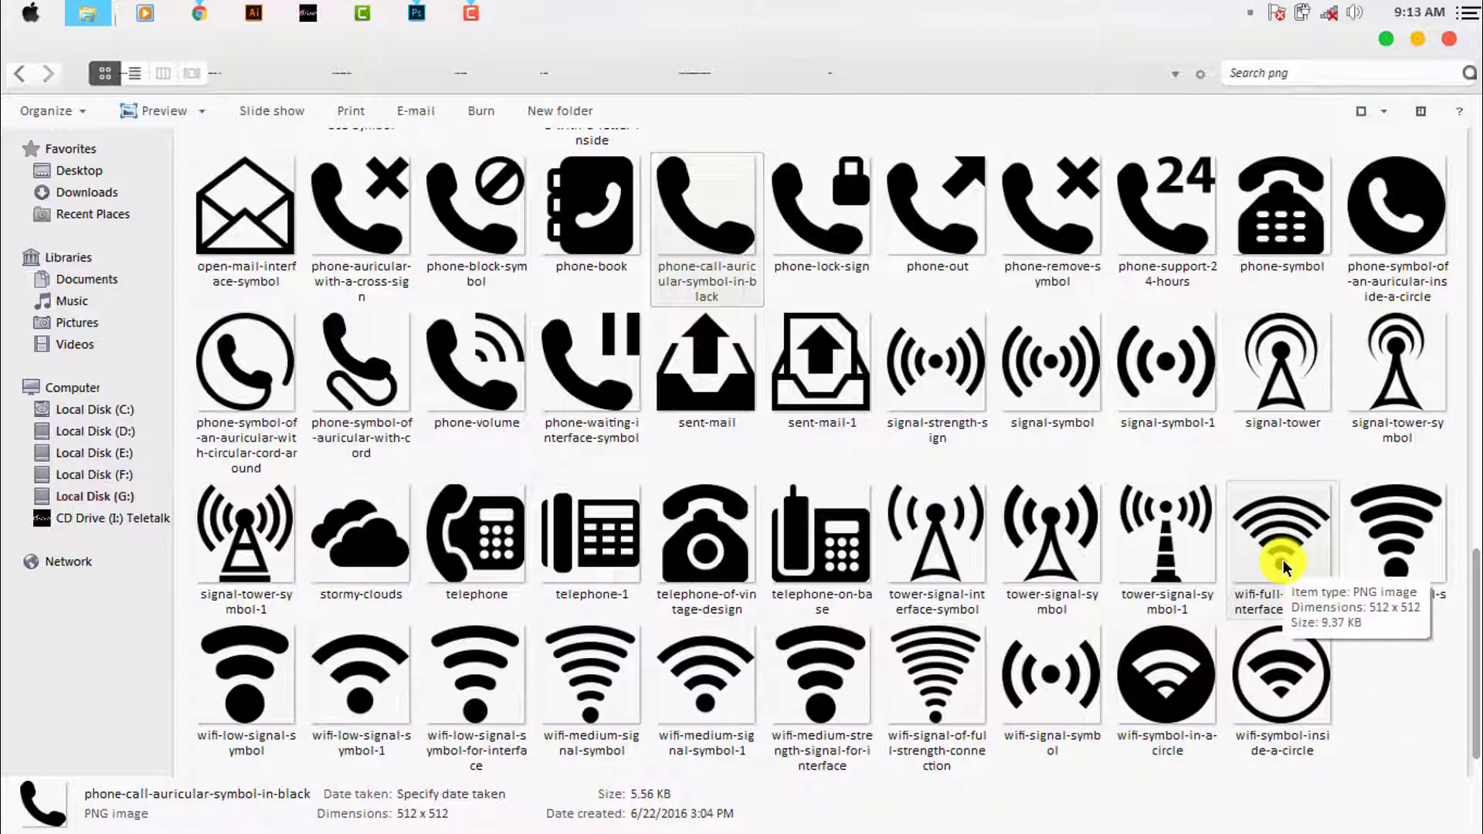
ctrl+click(1378, 521)
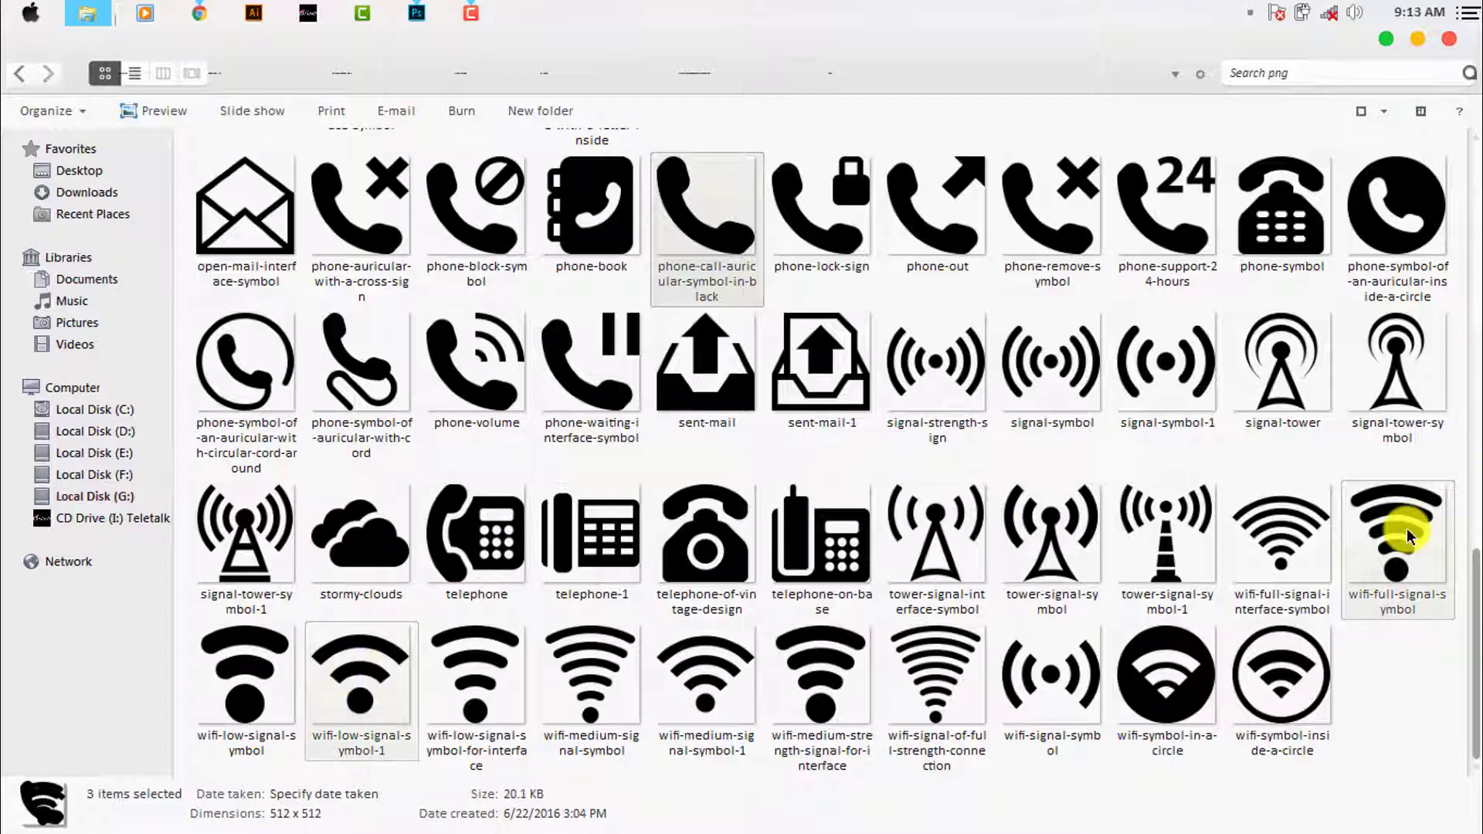
scroll(606, 531, up, 3)
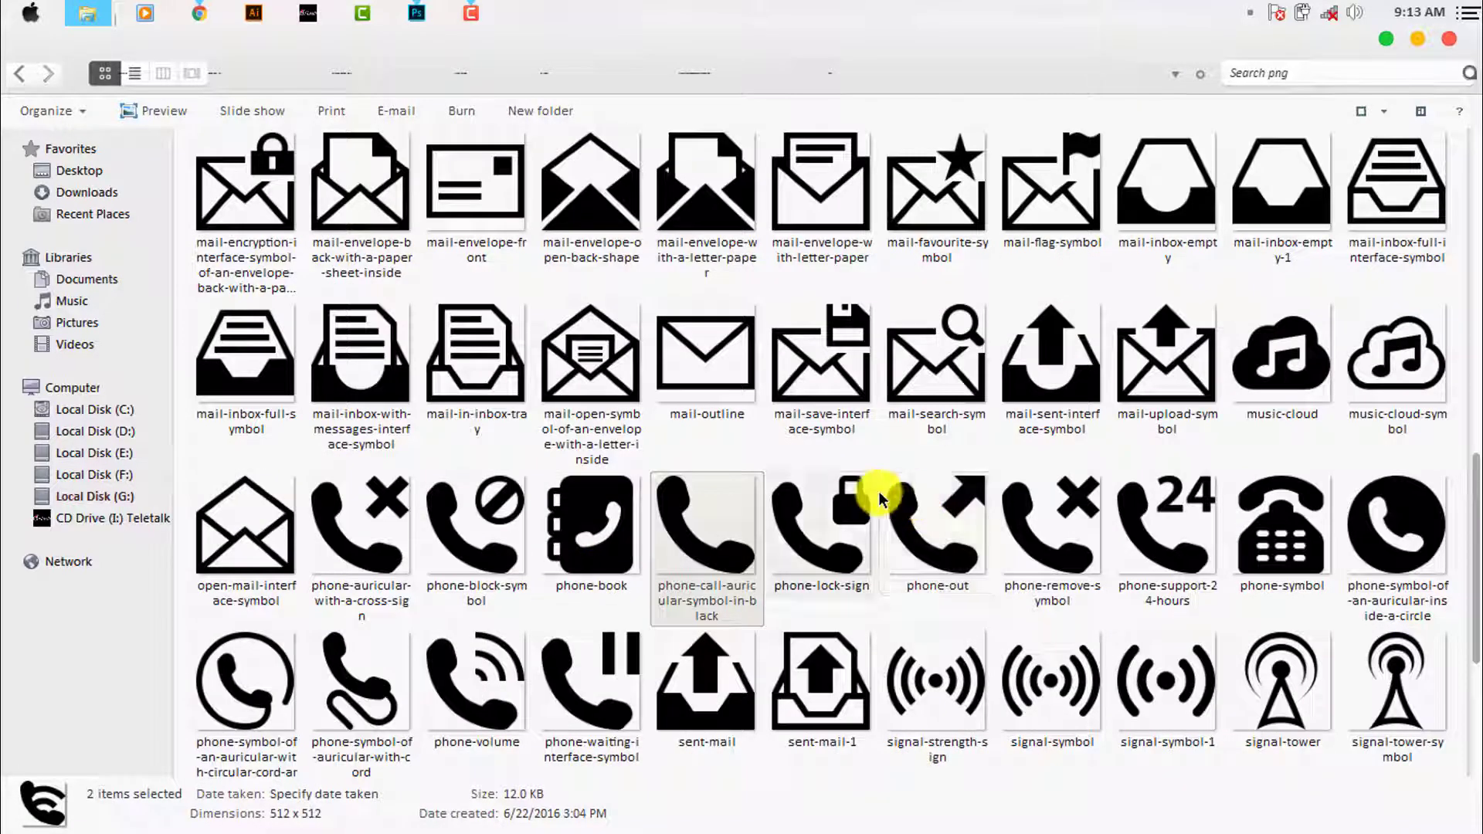
scroll(878, 492, down, 3)
scroll(878, 493, up, 3)
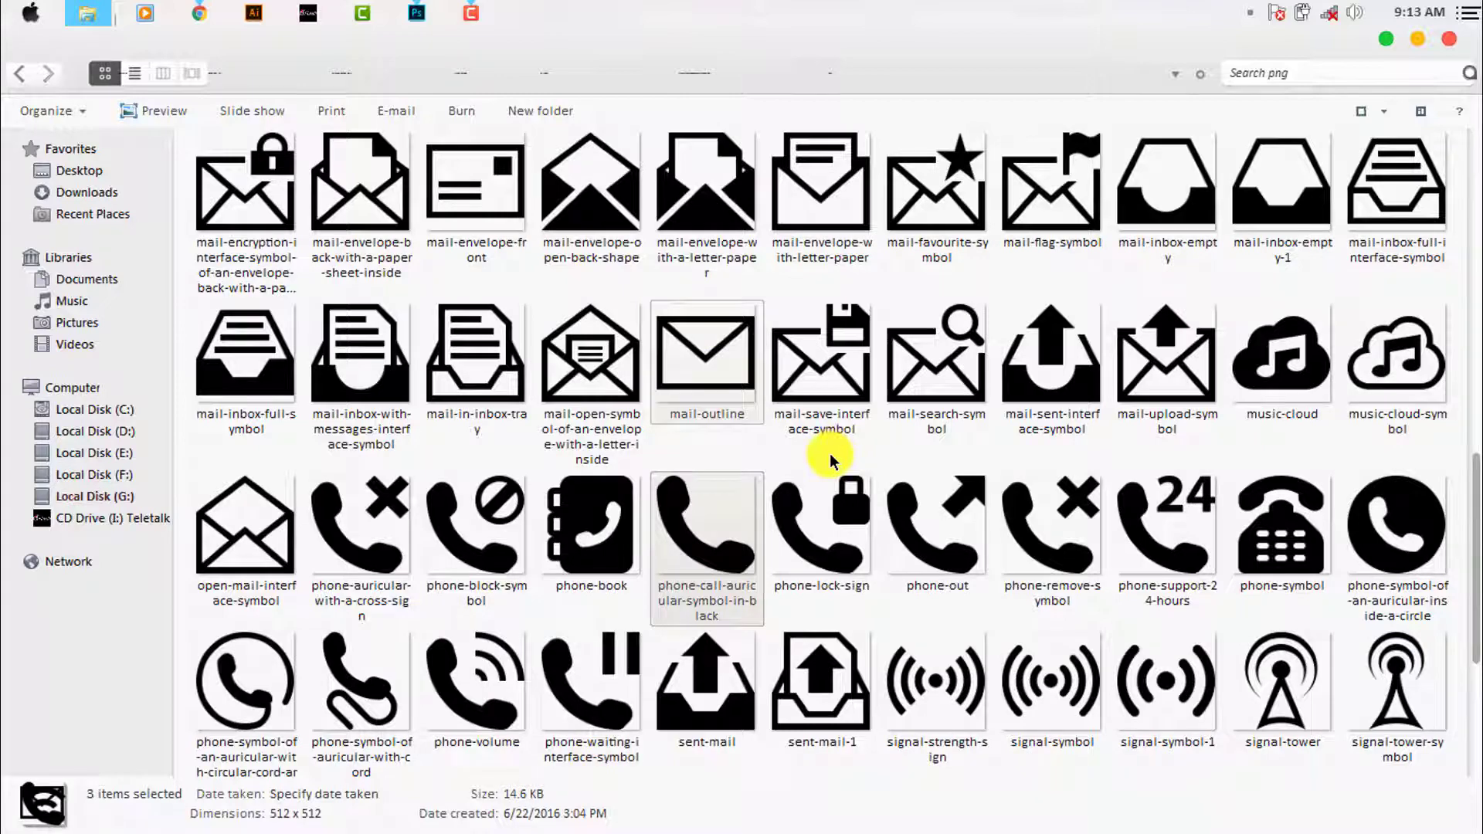
scroll(829, 453, up, 3)
scroll(829, 452, up, 3)
scroll(829, 452, up, 3)
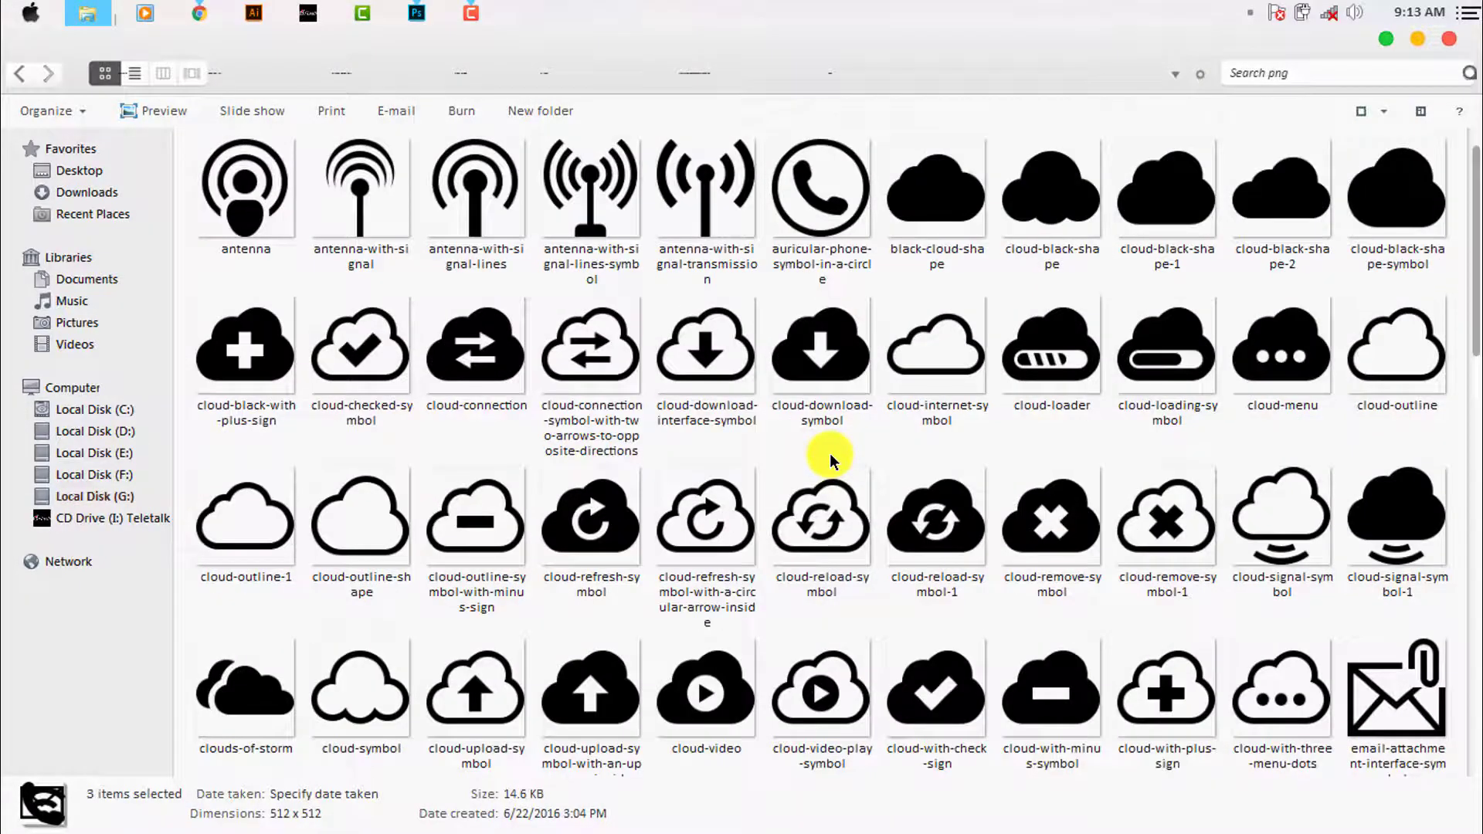
scroll(830, 453, down, 9)
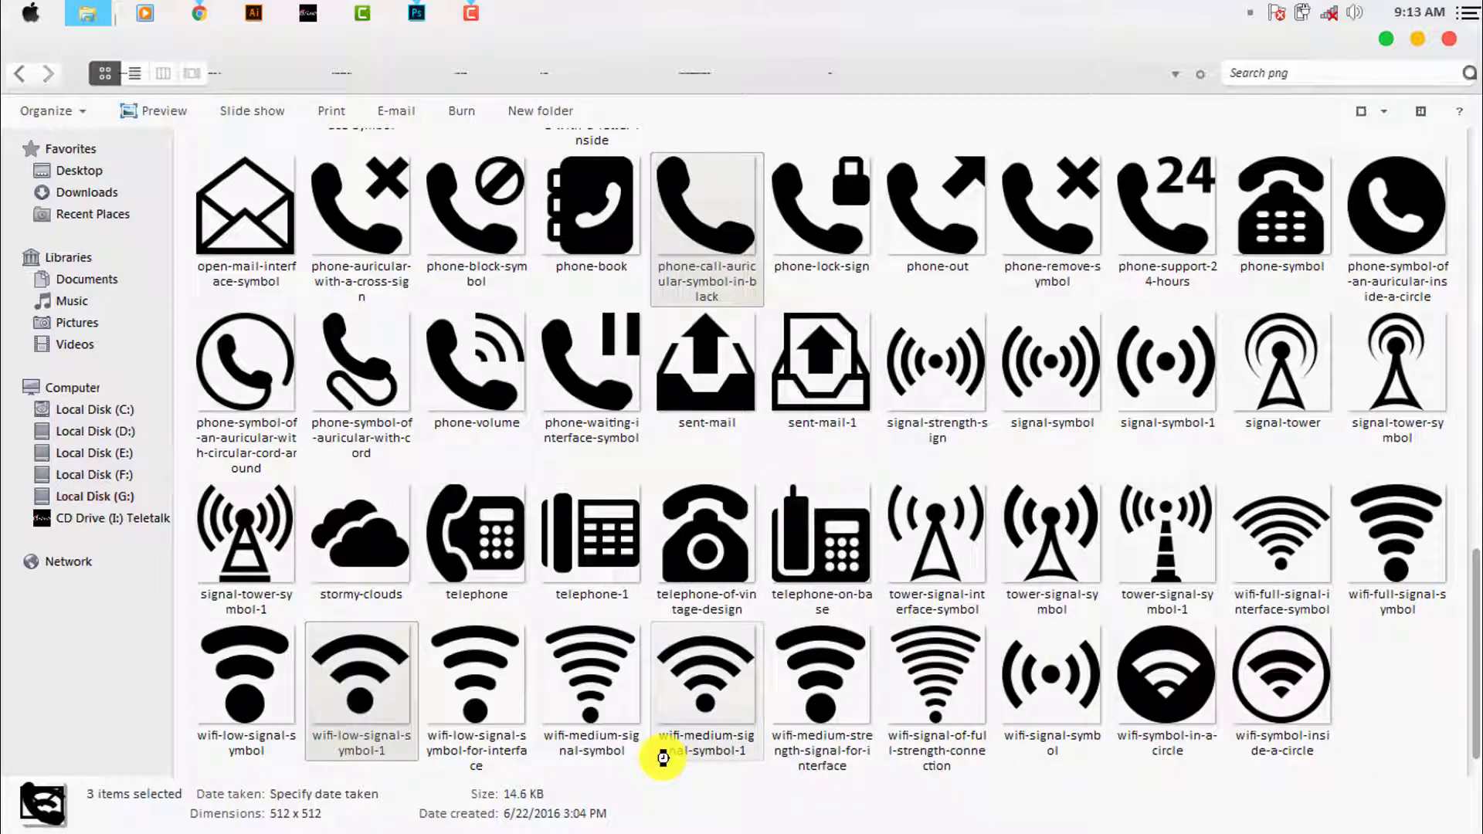
scroll(665, 753, up, 3)
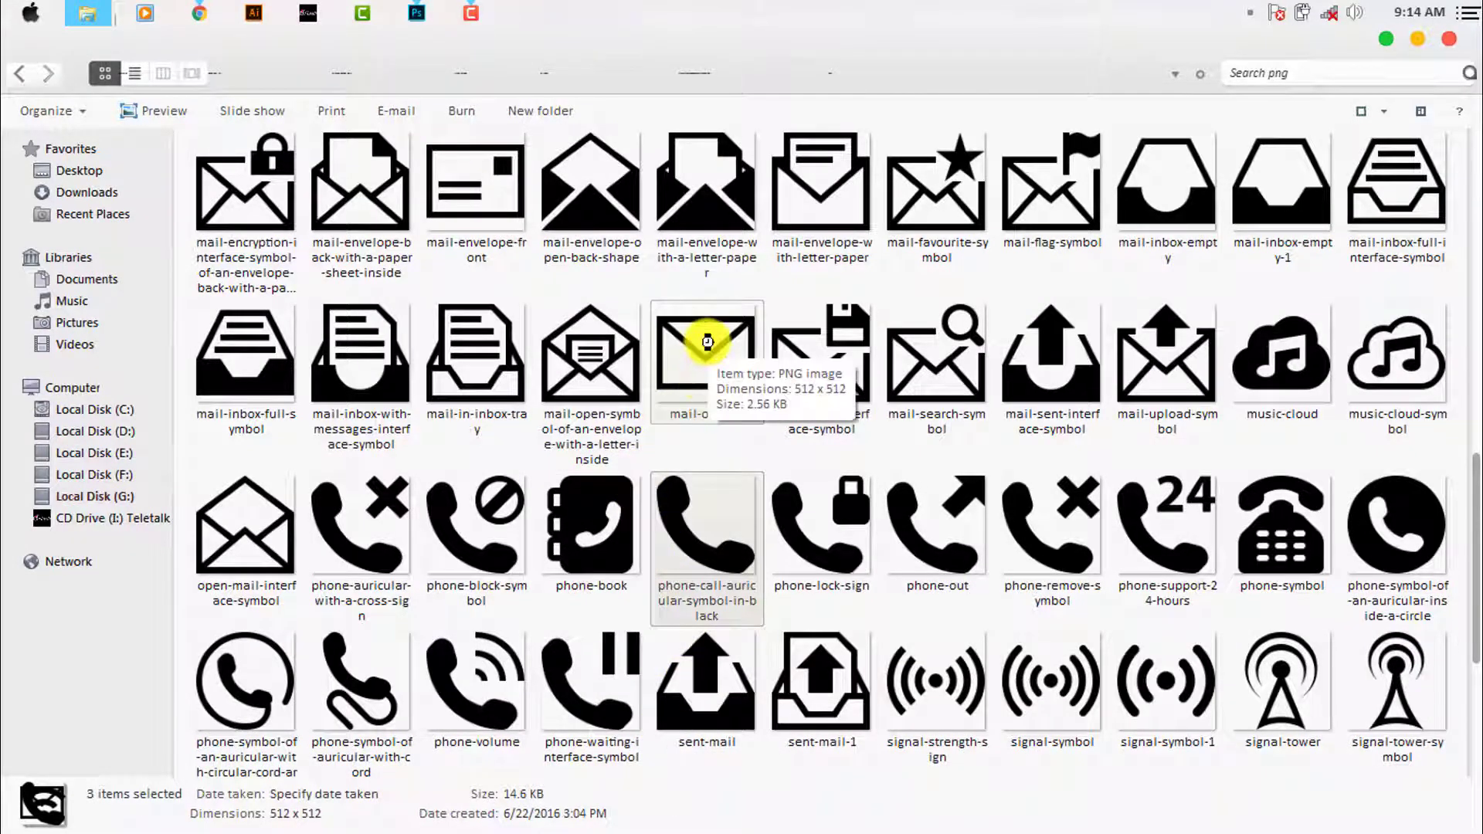
drag(697, 363, 472, 10)
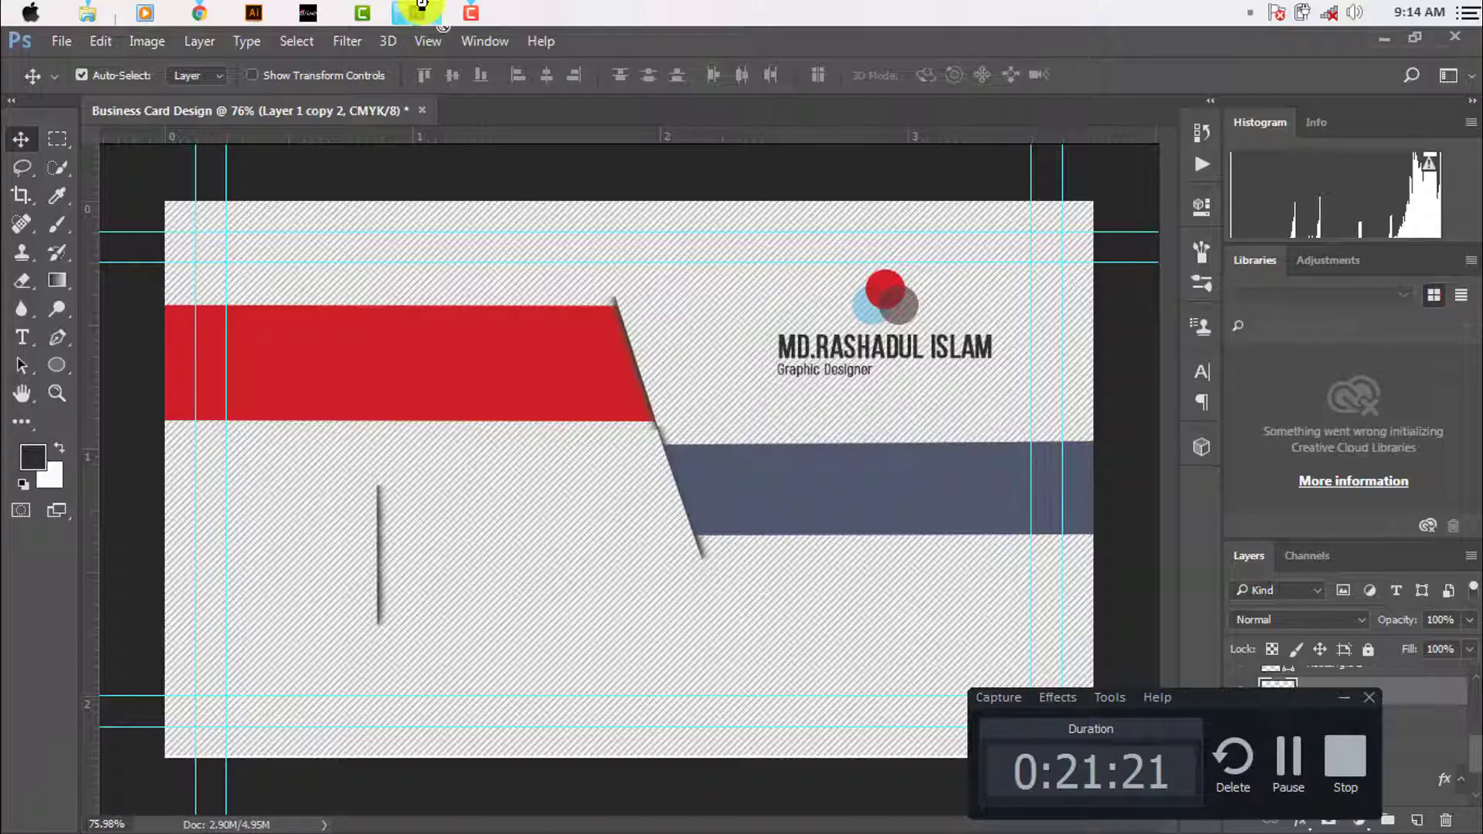
Drop the three icon PNGs onto the business card canvas
mouse_move(472, 9)
mouse_down()
mouse_move(435, 337)
mouse_move(185, 8)
mouse_move(80, 8)
mouse_up()
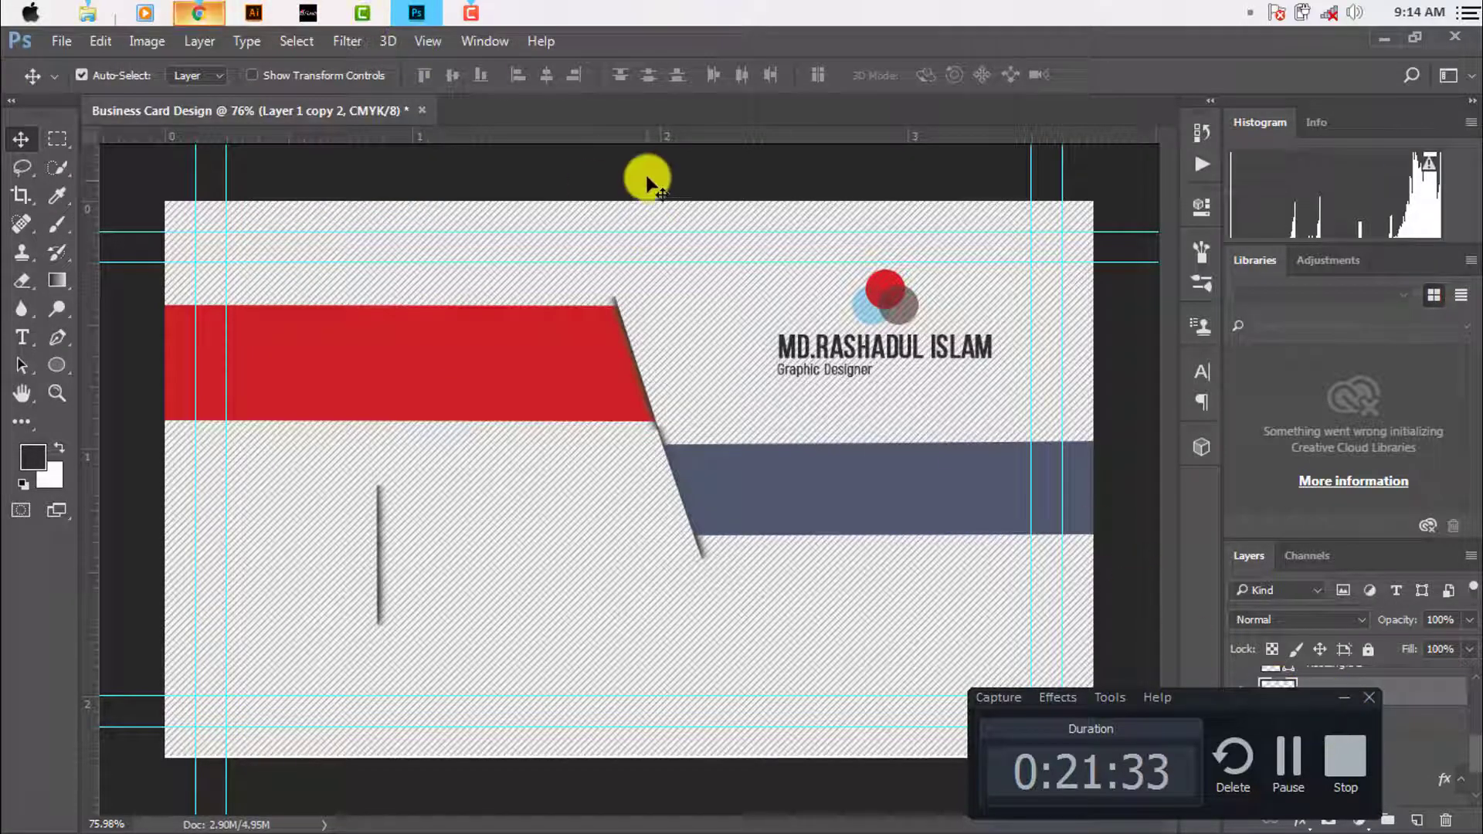
drag(80, 8, 475, 12)
click(1344, 697)
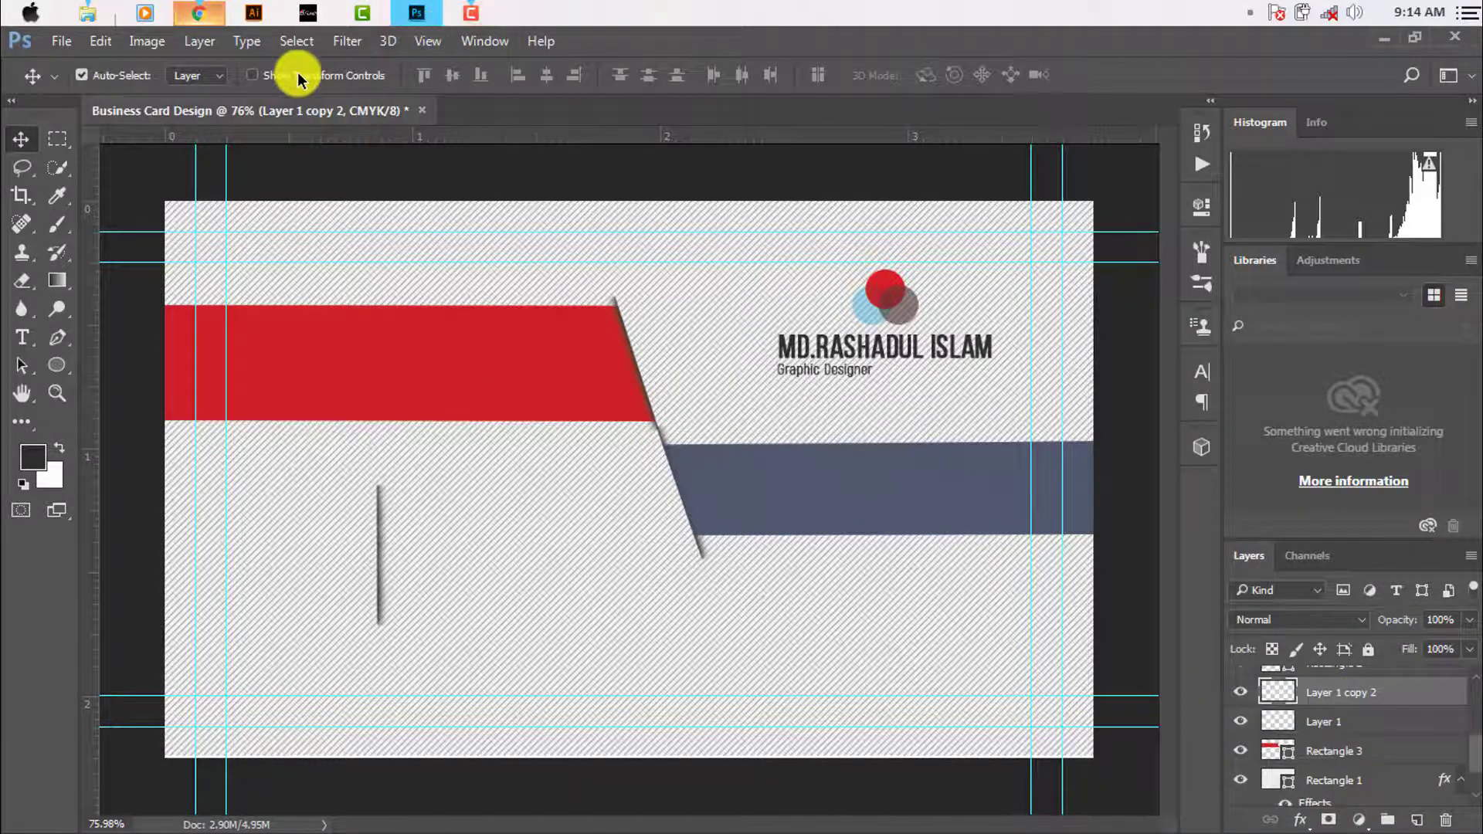
mouse_move(86, 11)
click(391, 116)
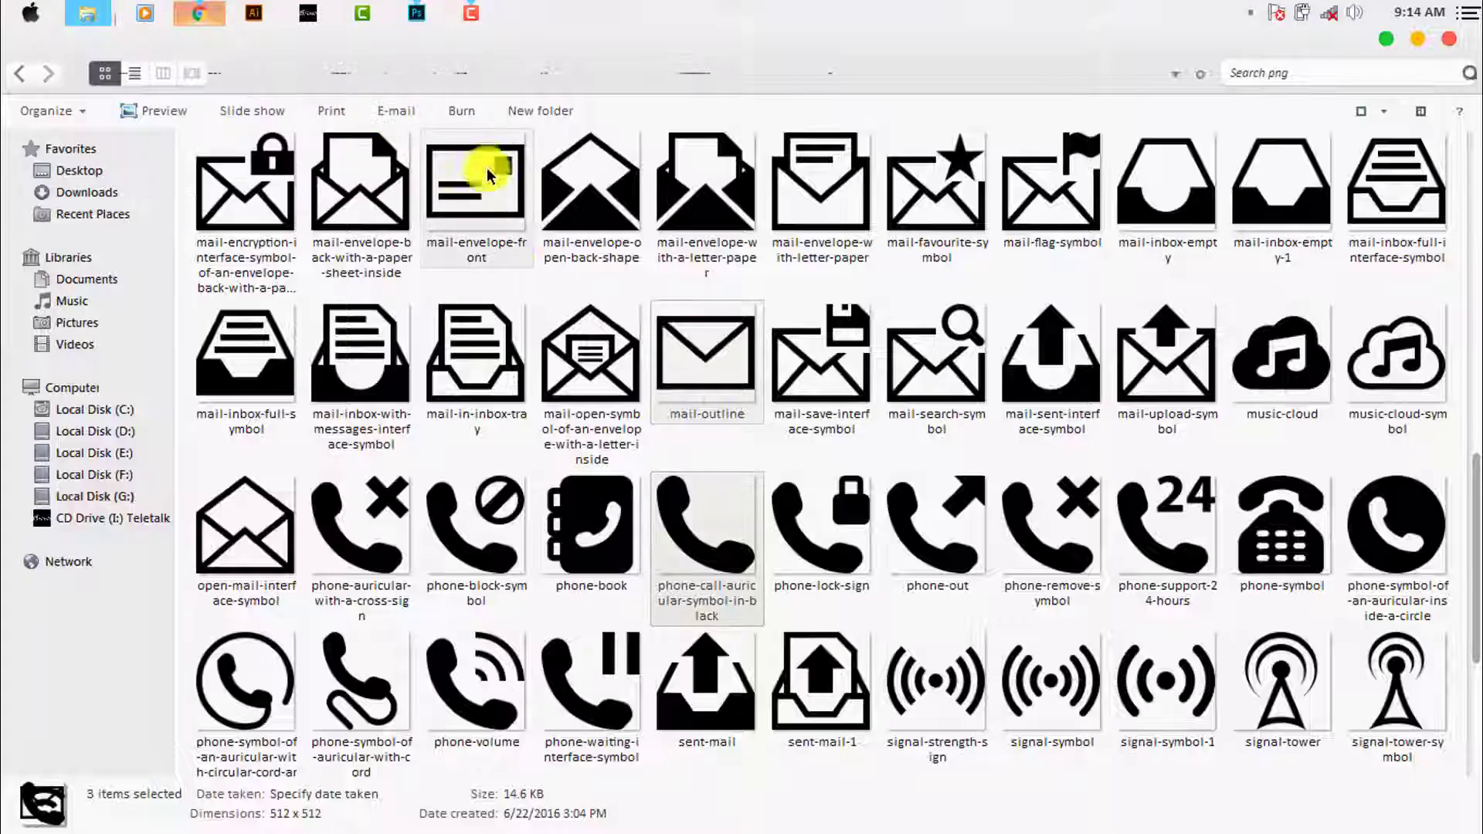
mouse_move(705, 514)
mouse_down()
mouse_move(581, 337)
mouse_move(464, 322)
mouse_up()
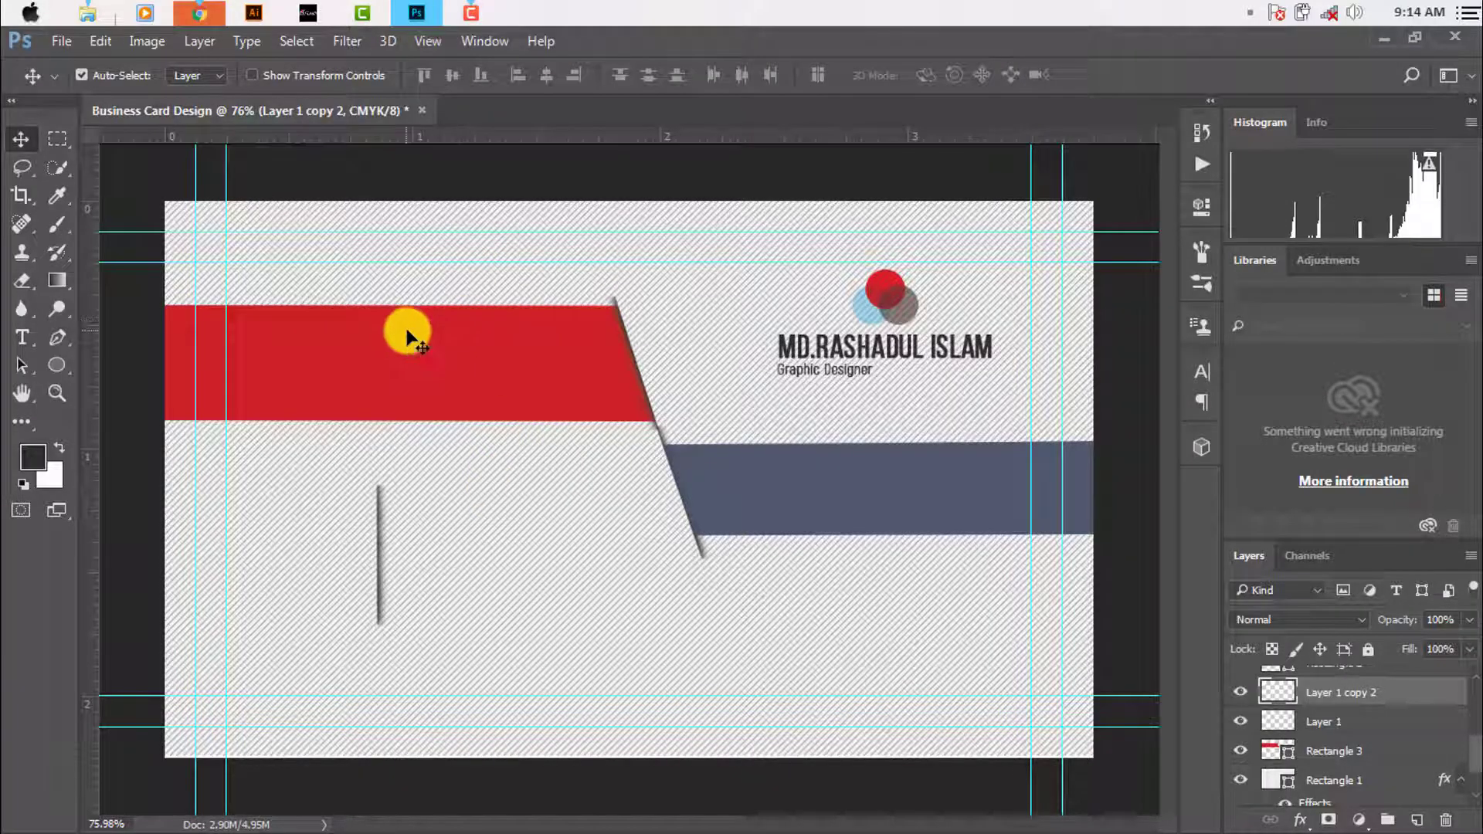
scroll(495, 401, down, 3)
scroll(517, 425, down, 2)
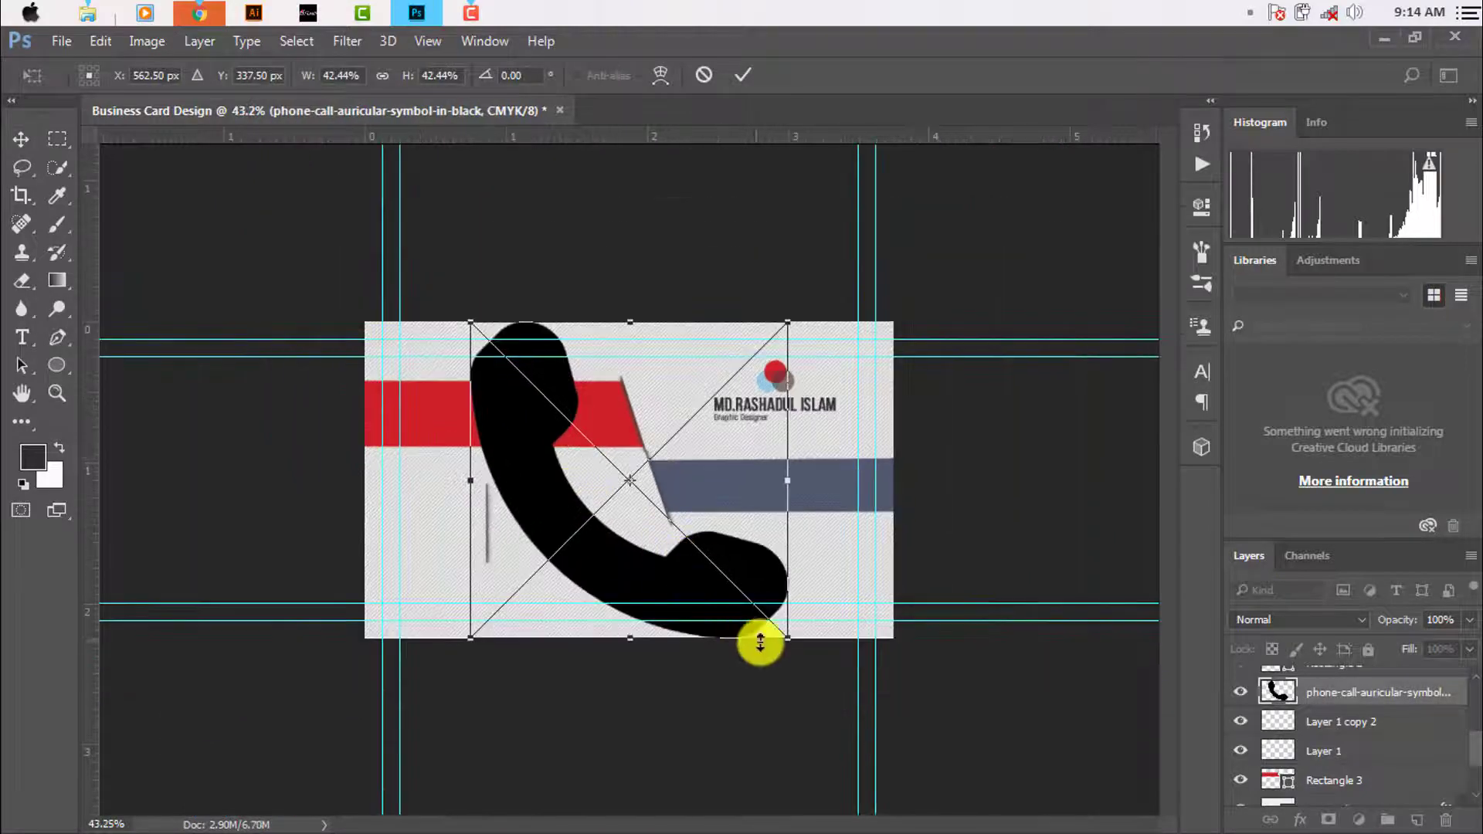
Shrink the placed phone, wifi and mail icons to a small size, committing each
drag(784, 618, 638, 517)
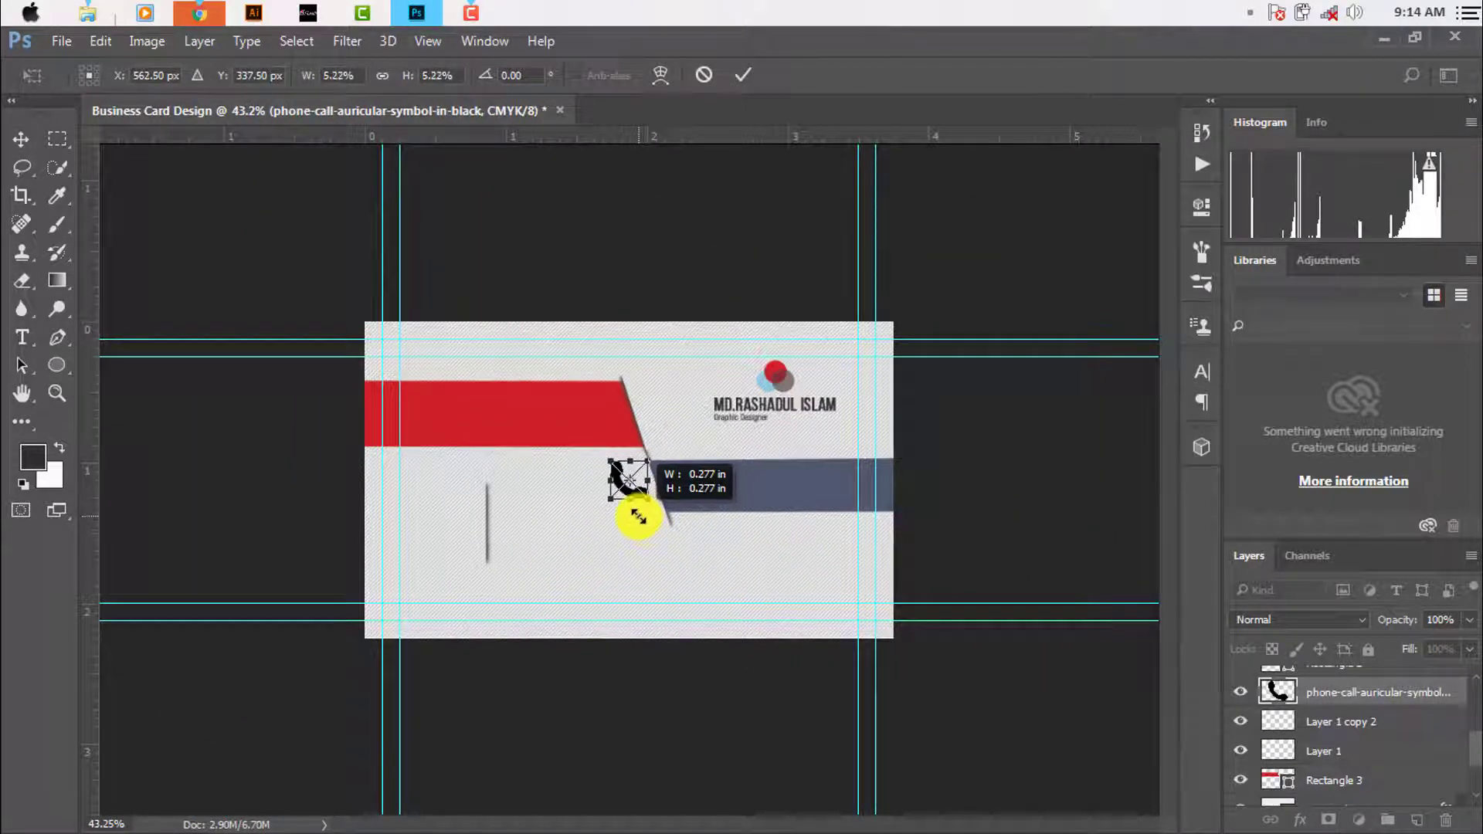
click(742, 74)
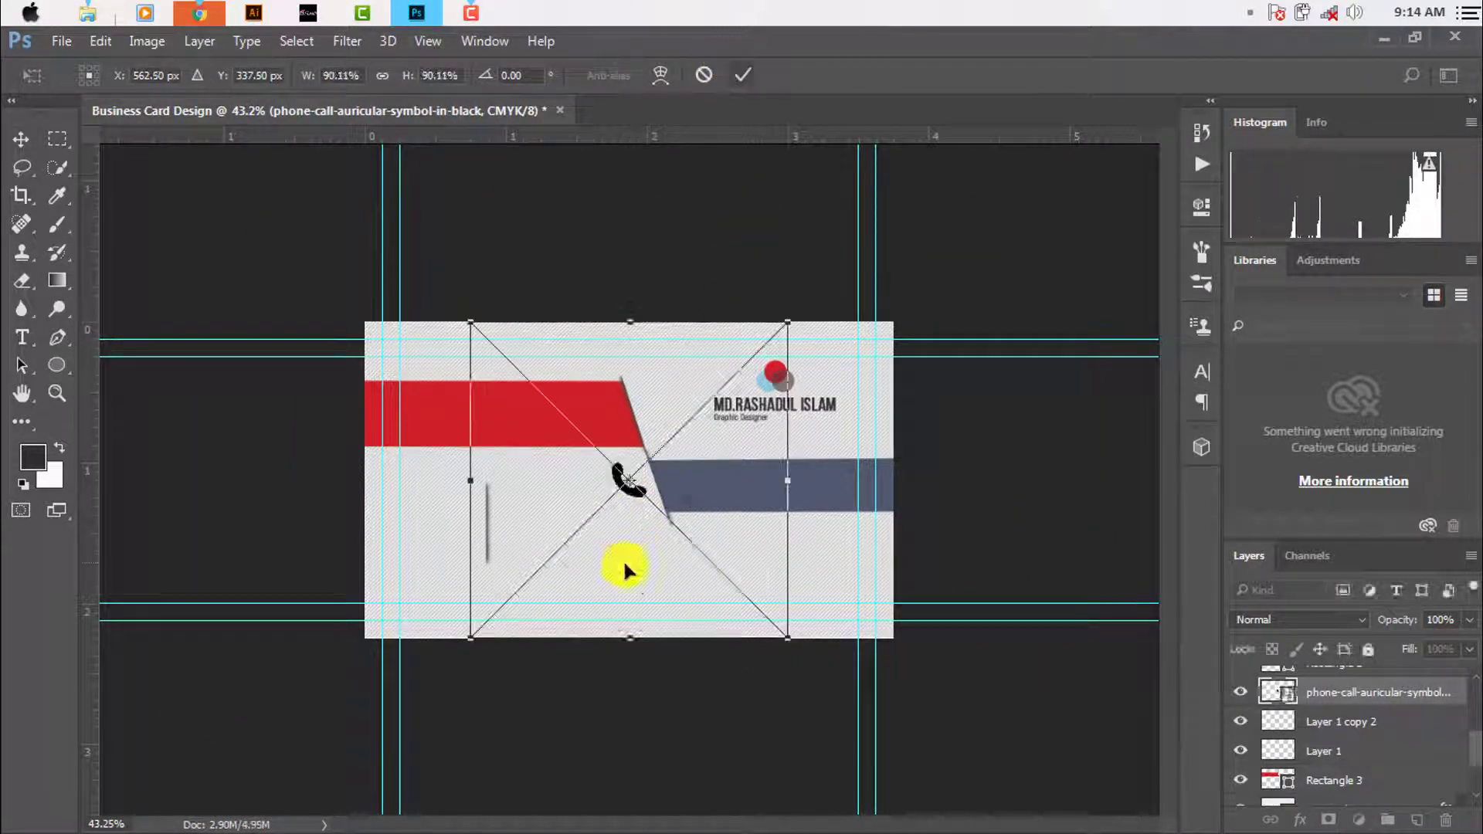
drag(857, 708, 658, 508)
click(742, 74)
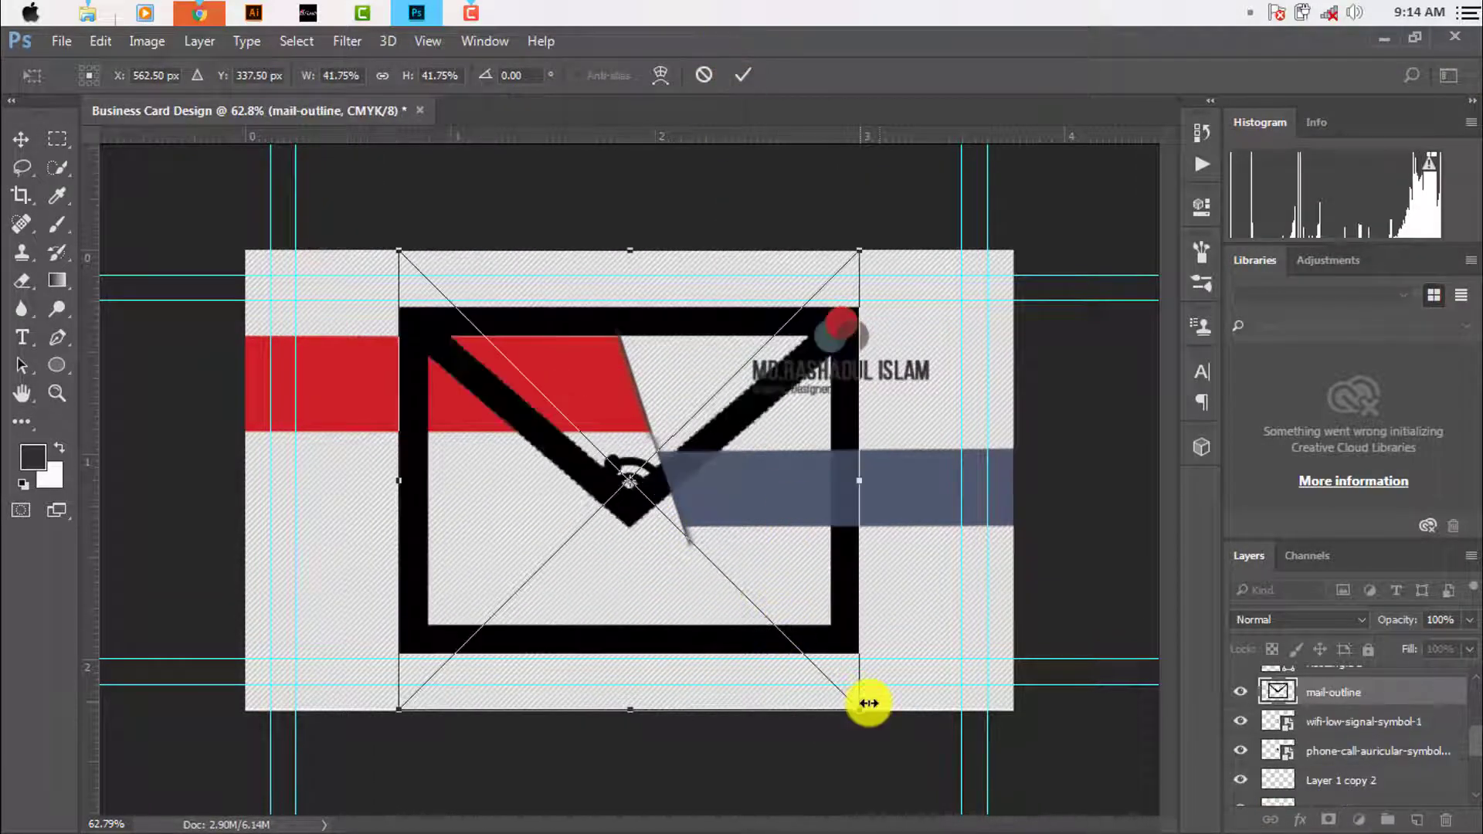
drag(865, 710, 658, 510)
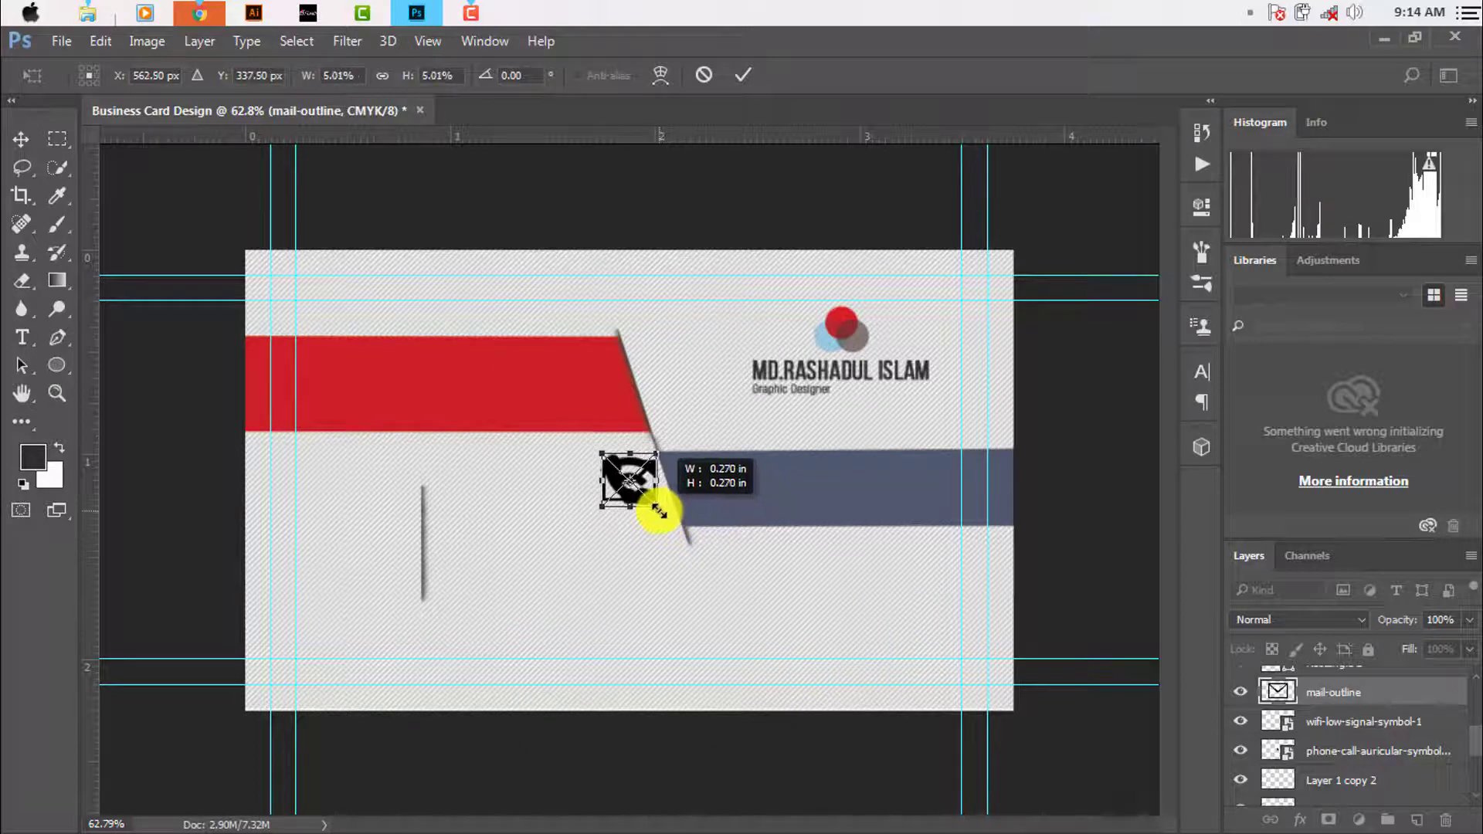
click(743, 75)
Stack the phone, mail and wifi icons down the card's left side
drag(629, 491, 352, 547)
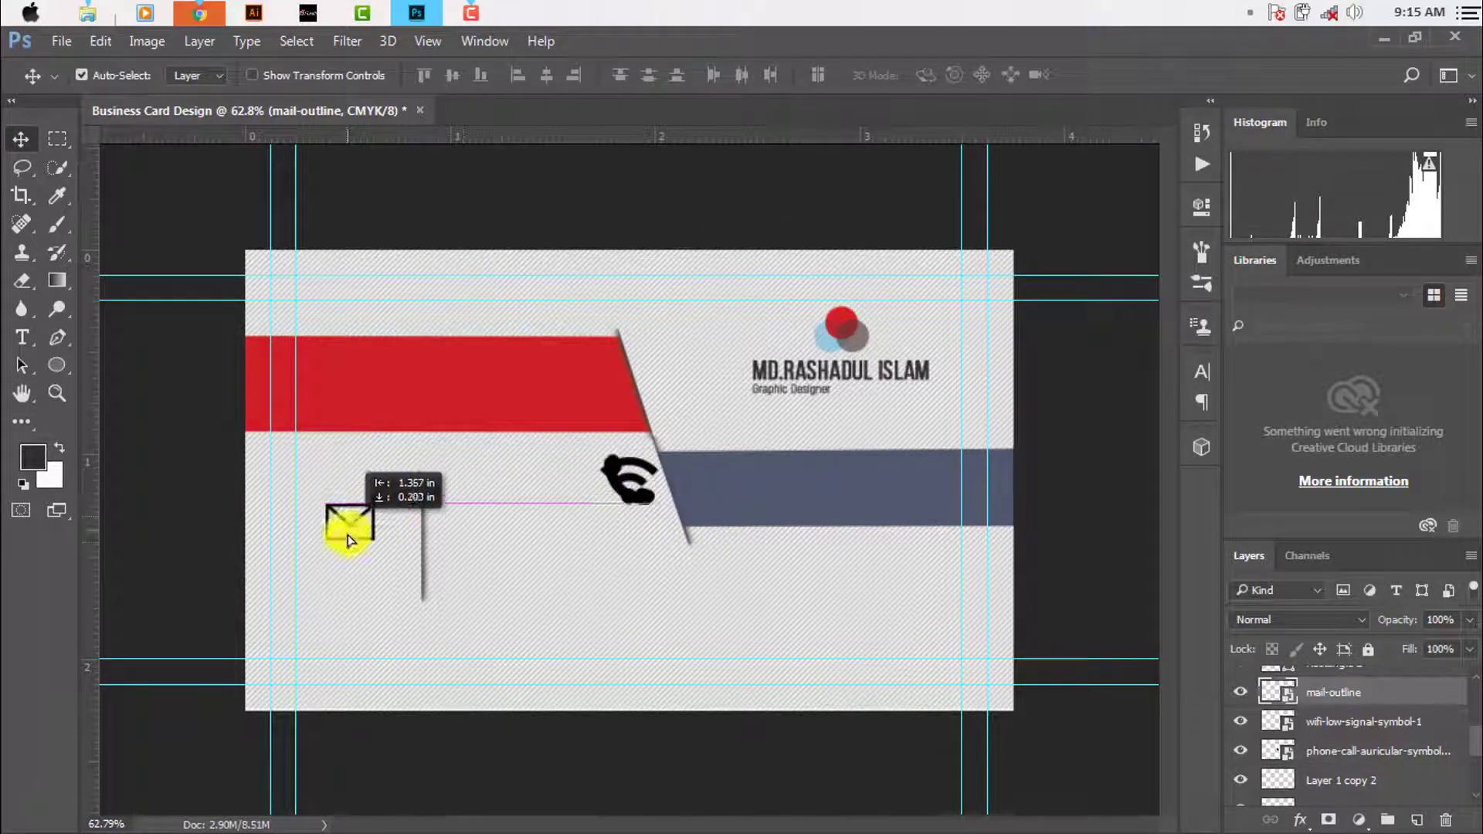
mouse_move(610, 472)
mouse_down()
mouse_move(488, 495)
mouse_move(348, 614)
mouse_up()
click(637, 498)
drag(637, 498, 376, 514)
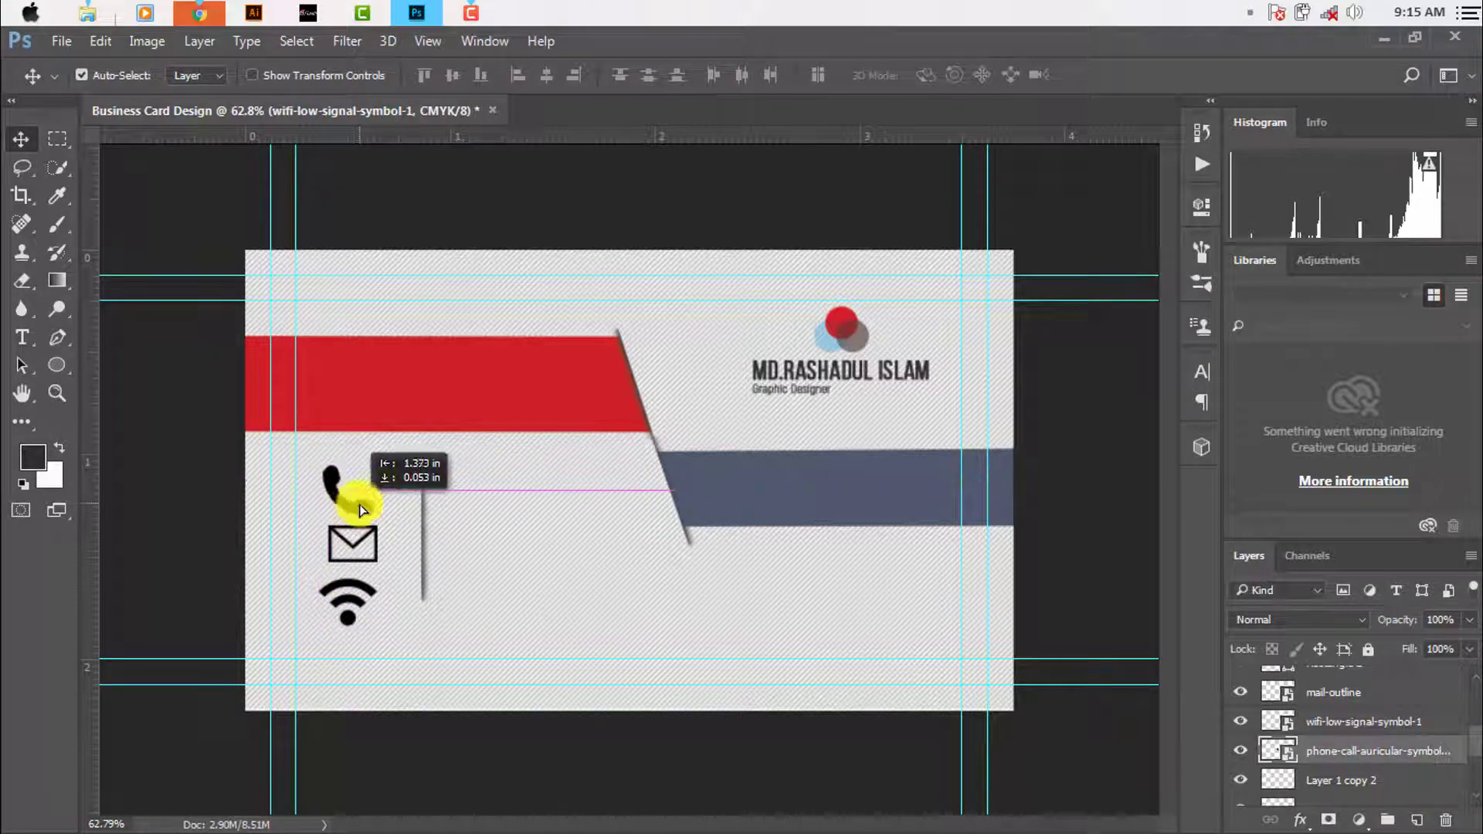
scroll(526, 749, up, 3)
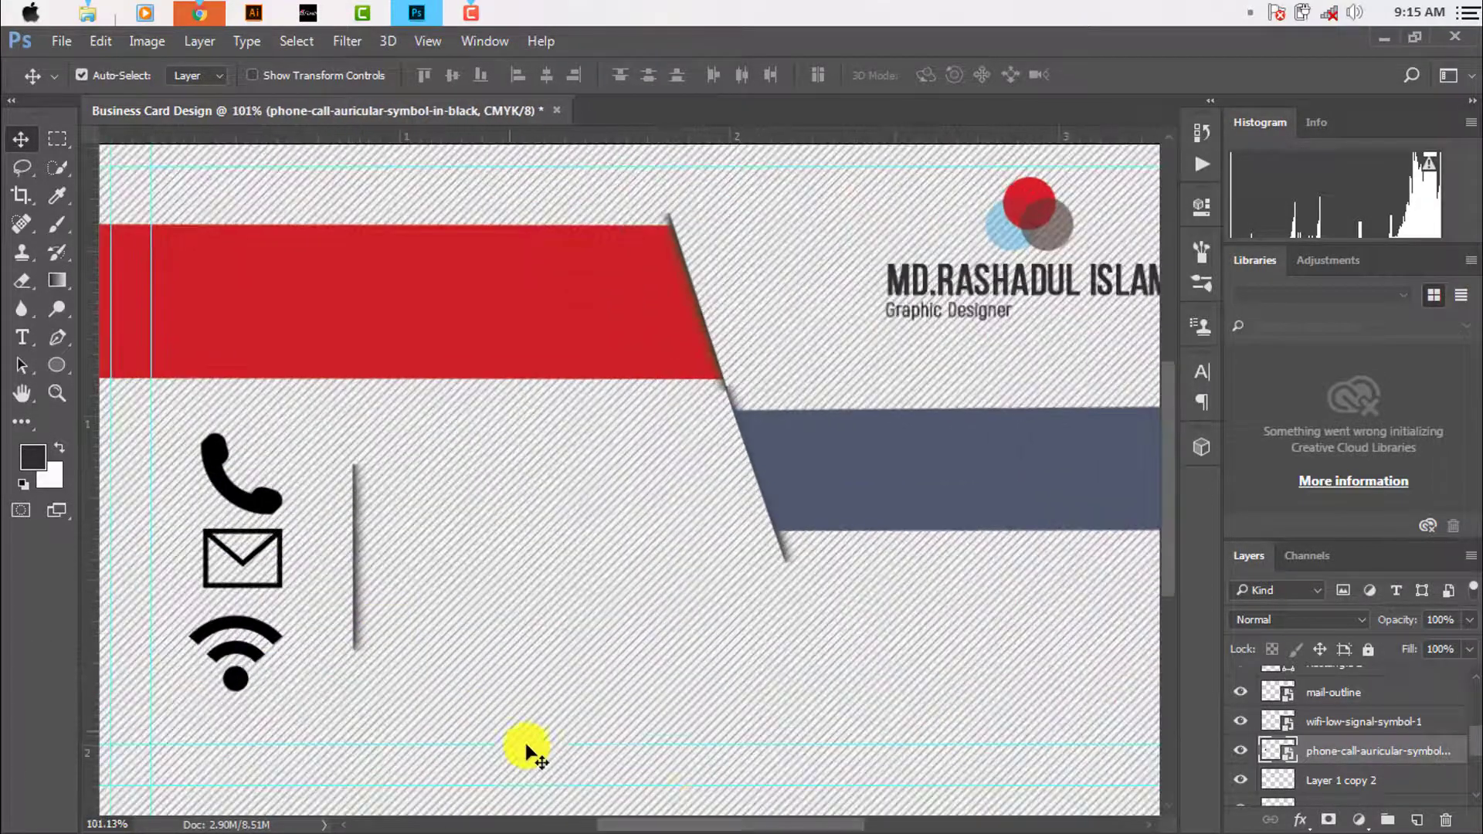
drag(737, 824, 652, 823)
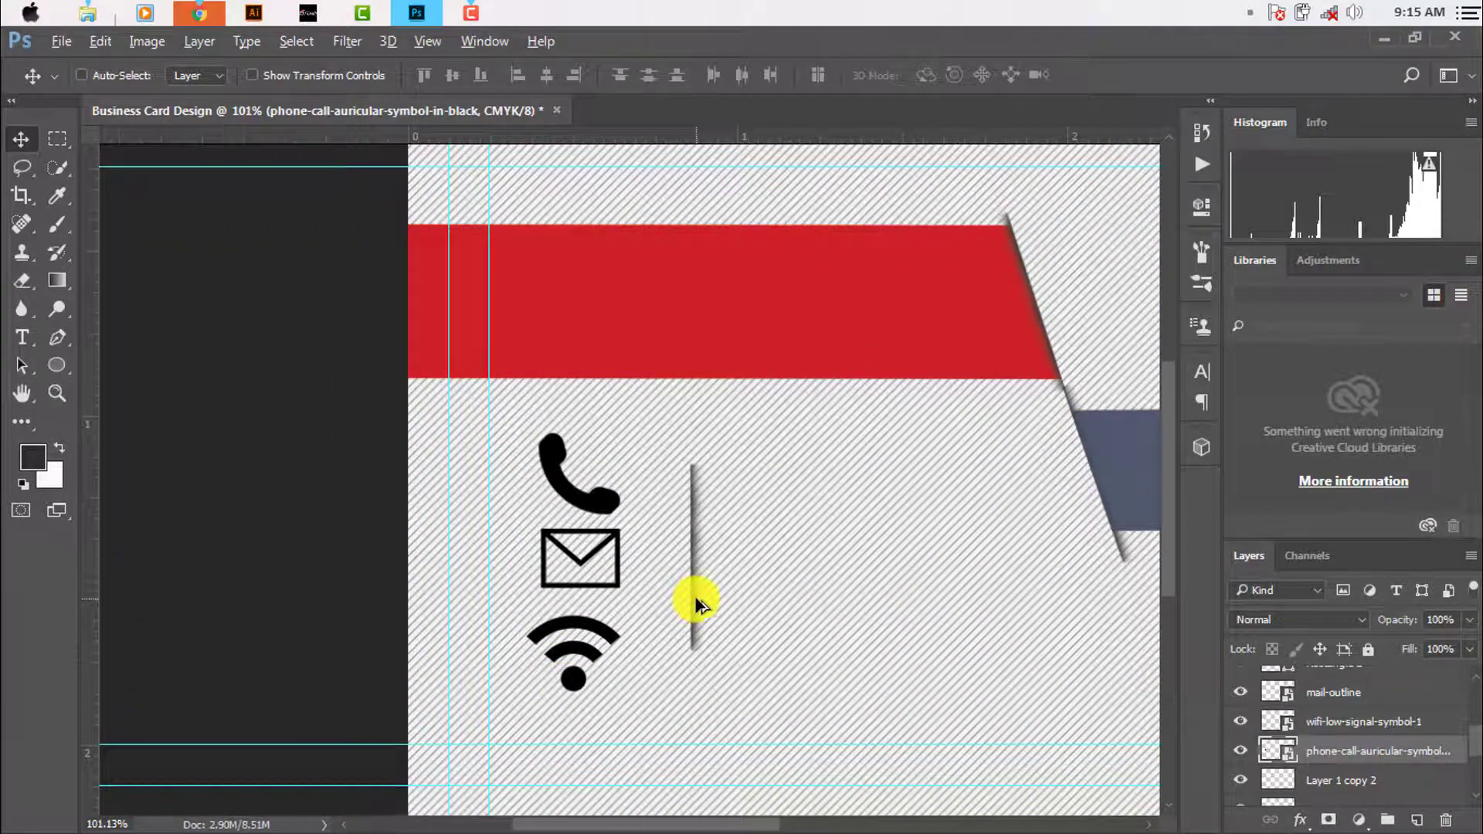
scroll(696, 604, down, 1)
scroll(463, 645, down, 1)
scroll(430, 622, up, 1)
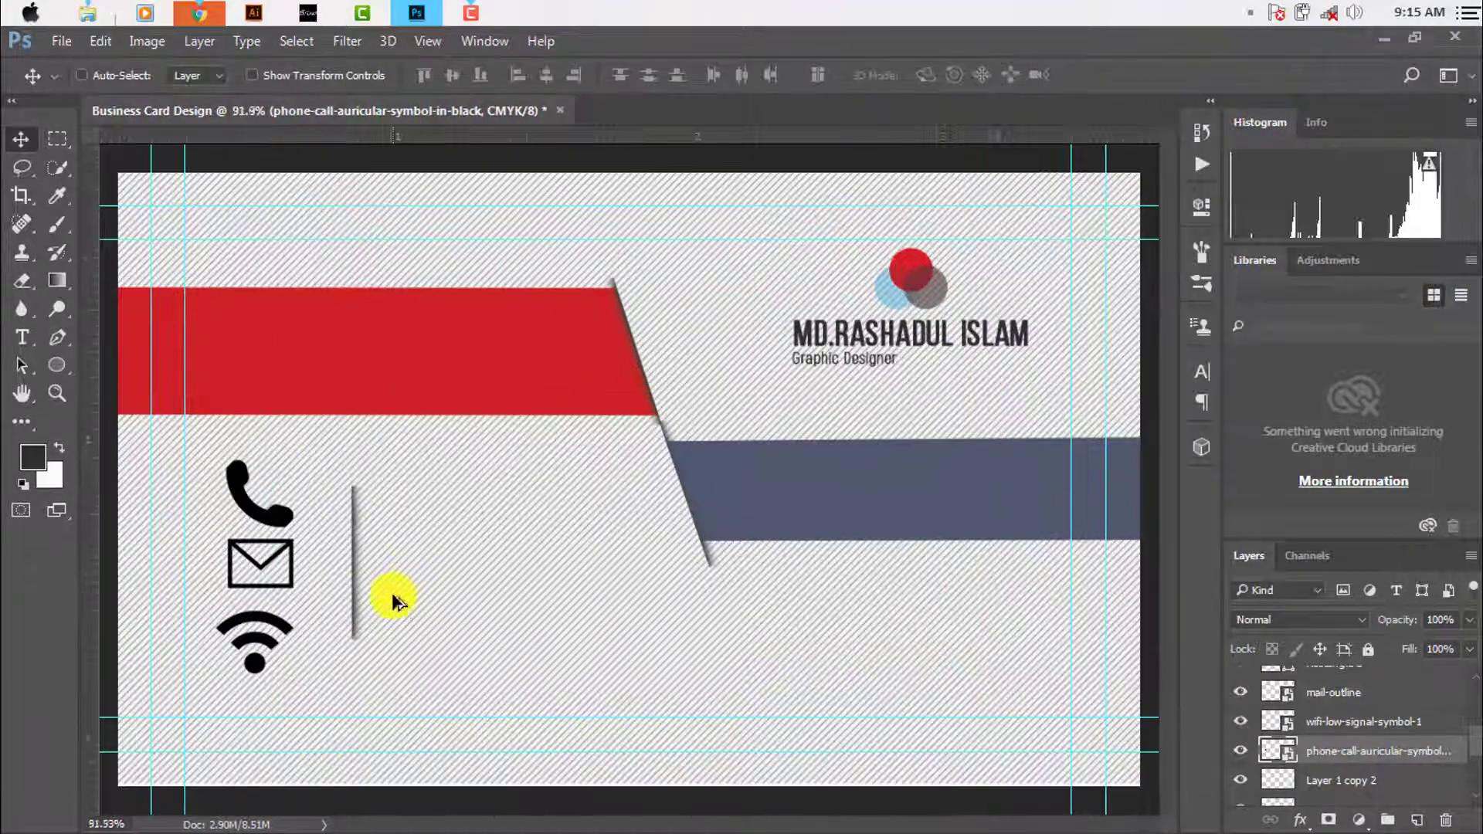
scroll(394, 601, up, 1)
Stretch the vertical divider line taller at both top and bottom
ctrl+click(349, 563)
key(ctrl+t)
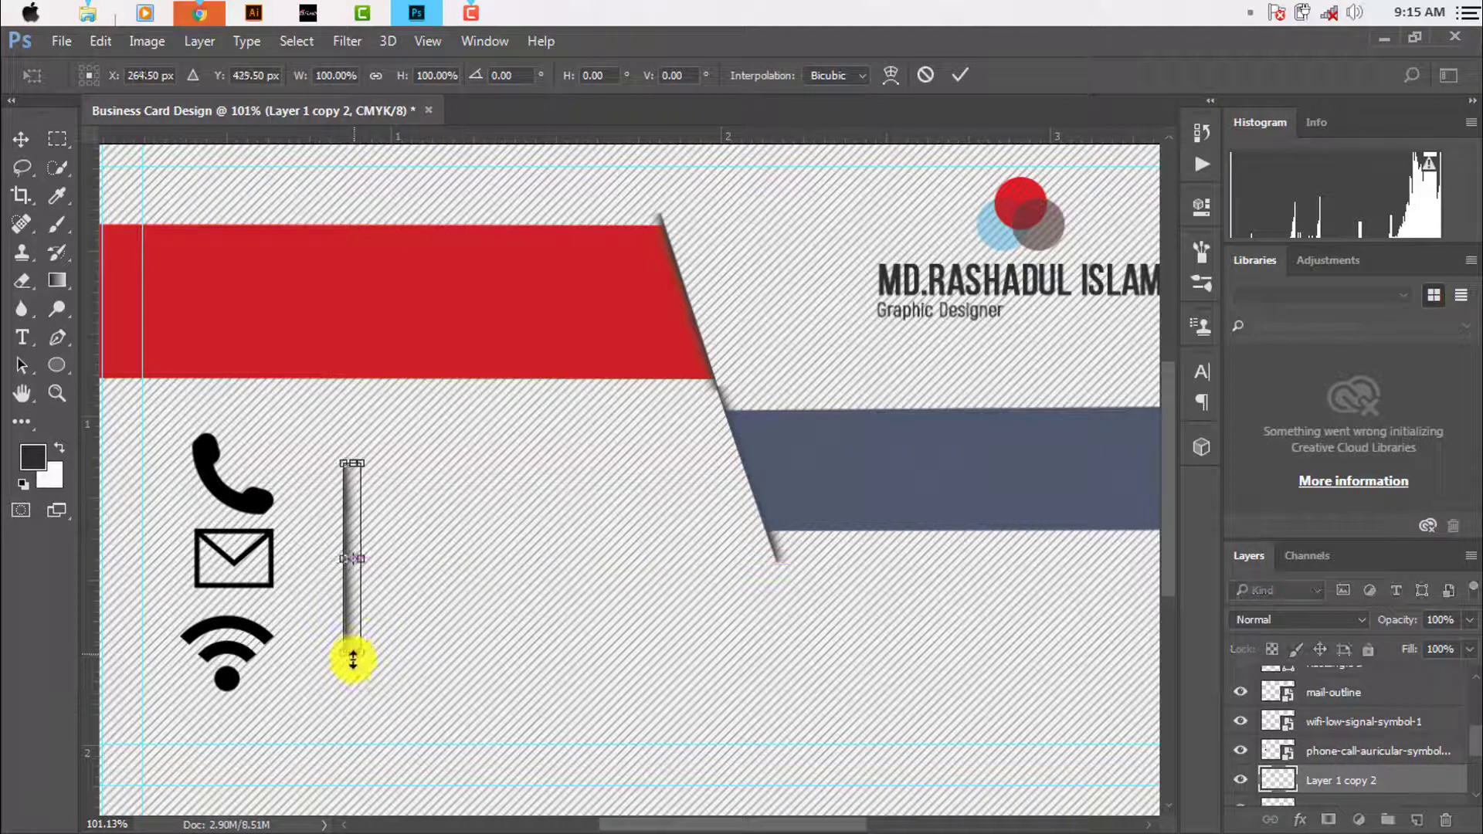
drag(349, 655, 351, 690)
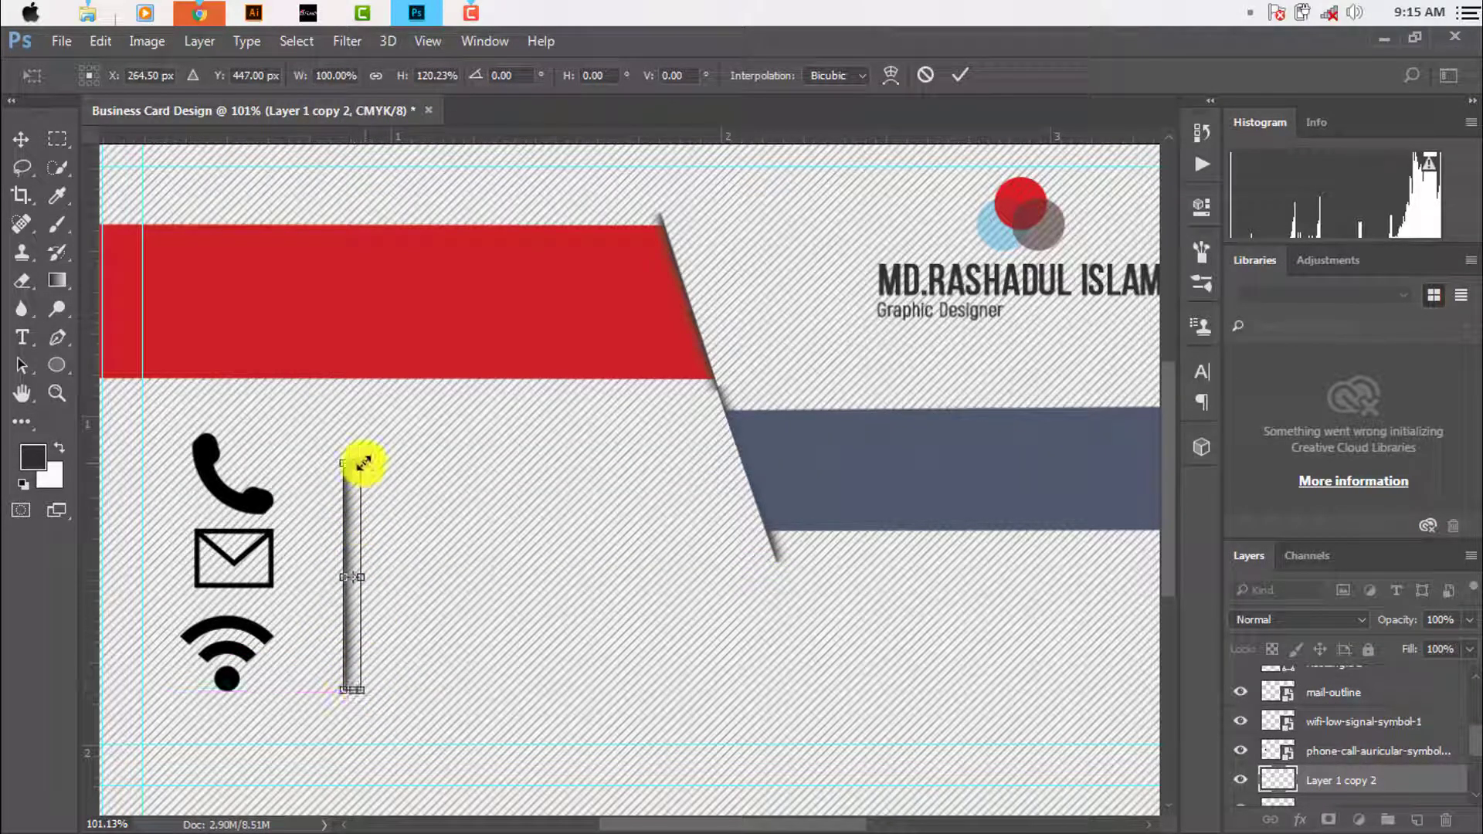
drag(349, 462, 349, 454)
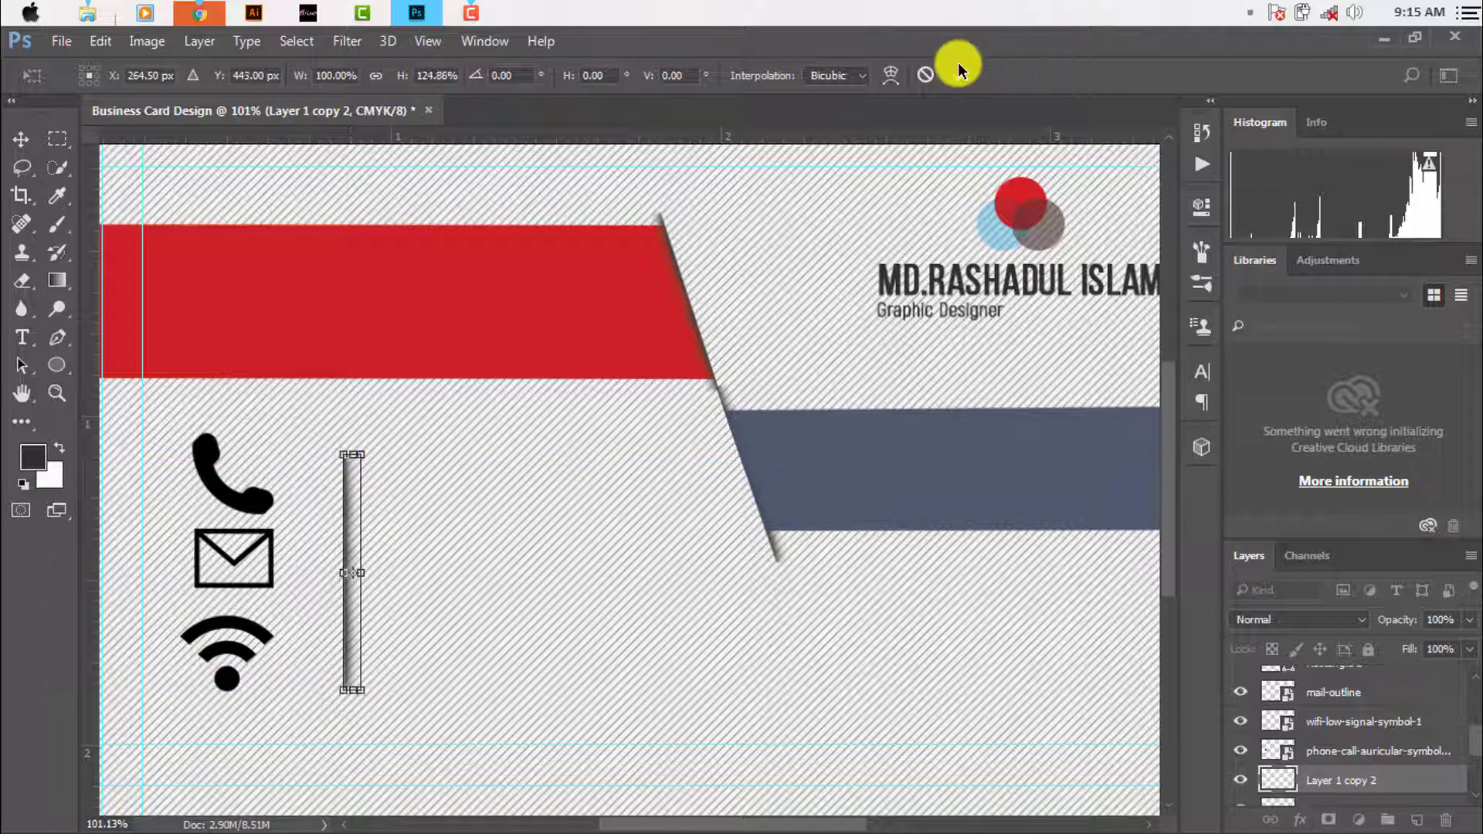
click(959, 75)
scroll(543, 579, down, 3)
scroll(255, 563, up, 4)
Shift the mail, wifi and phone icons slightly to the right
drag(299, 569, 339, 569)
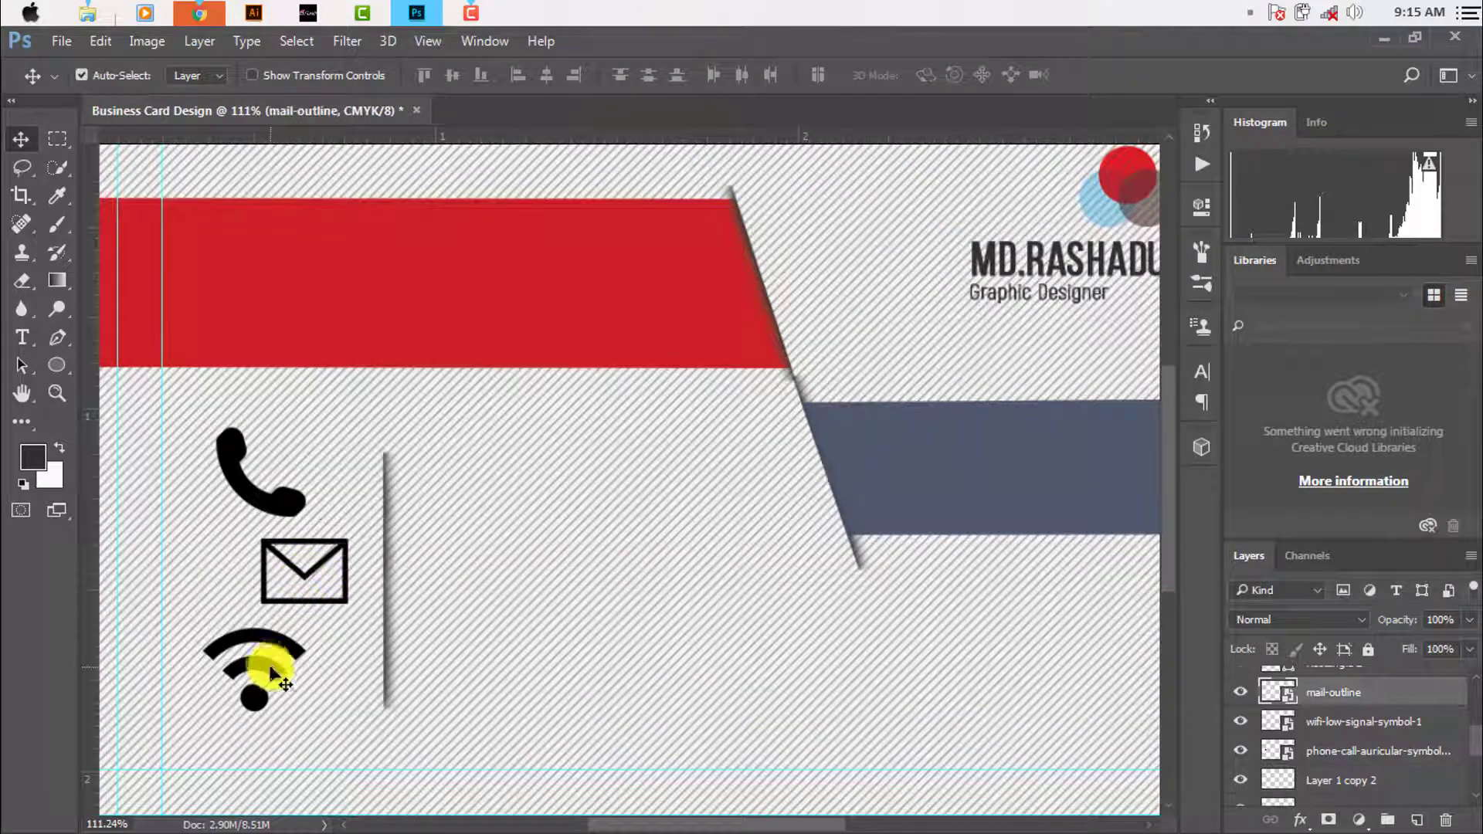
drag(270, 665, 321, 671)
drag(265, 503, 302, 499)
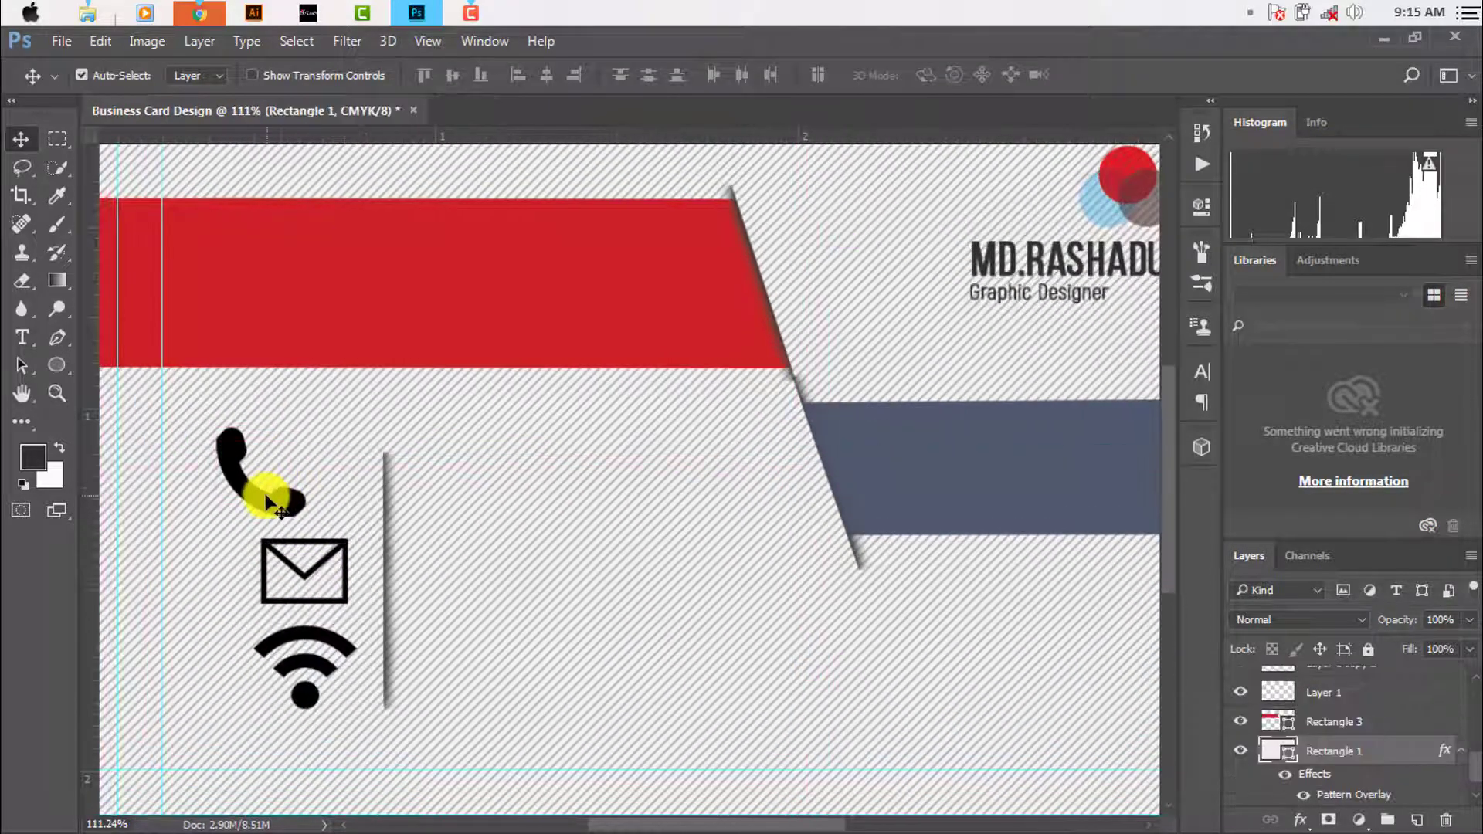
scroll(384, 622, down, 2)
scroll(384, 629, up, 1)
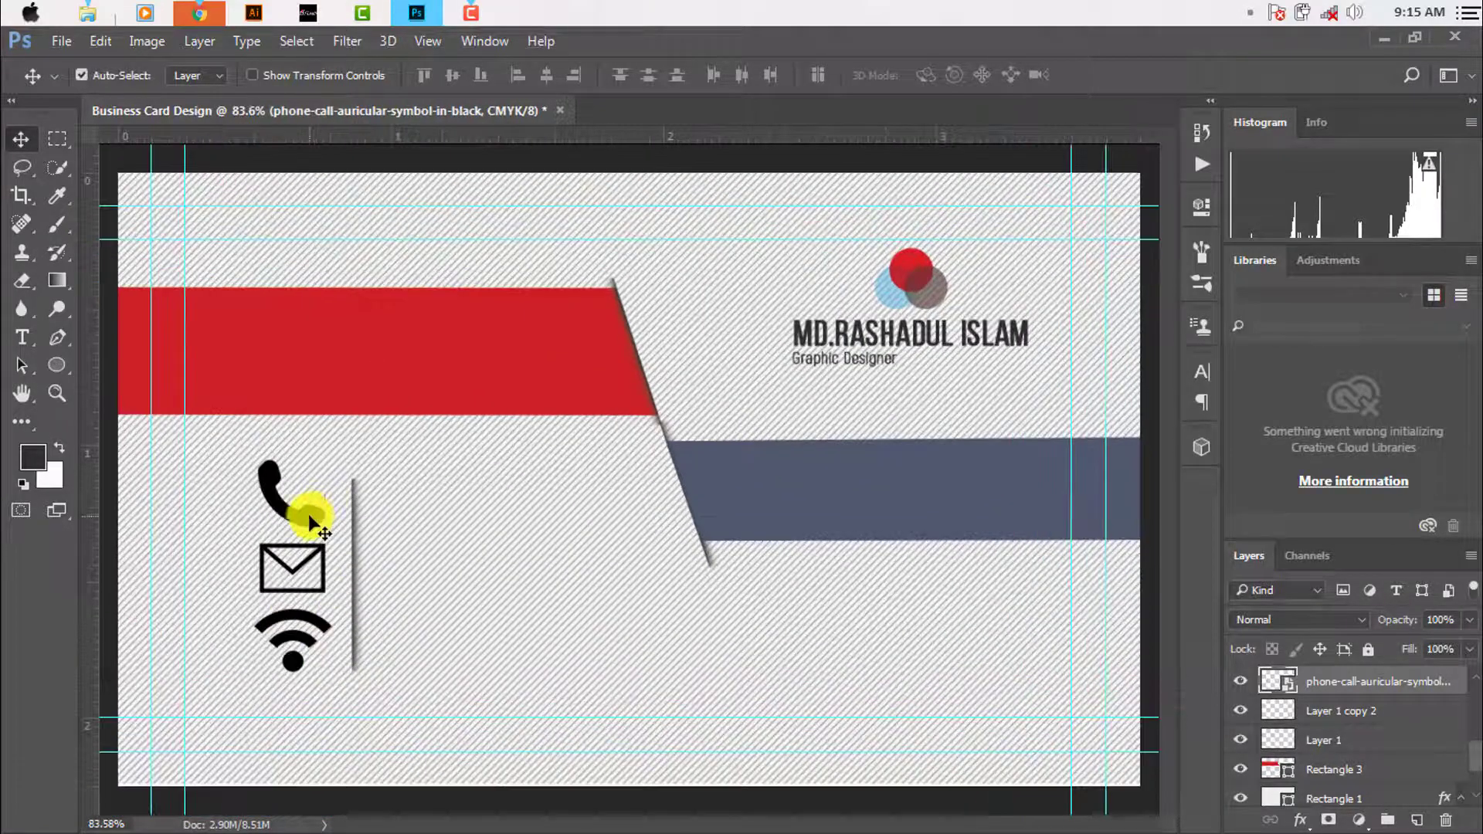
key(ctrl+t)
click(742, 75)
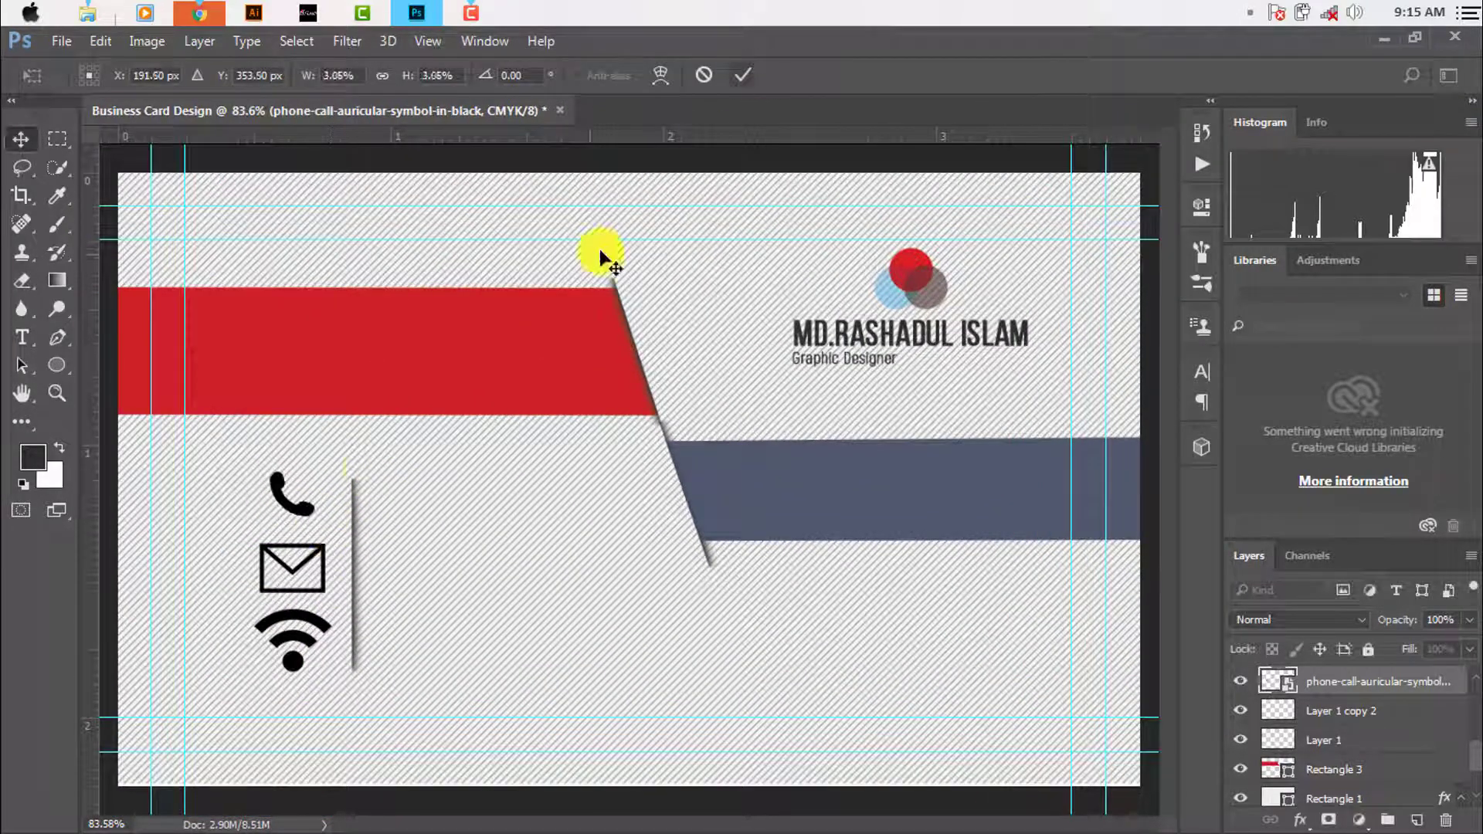
Scale the mail and wifi icons down to match the phone icon
ctrl+click(309, 552)
drag(328, 599, 310, 587)
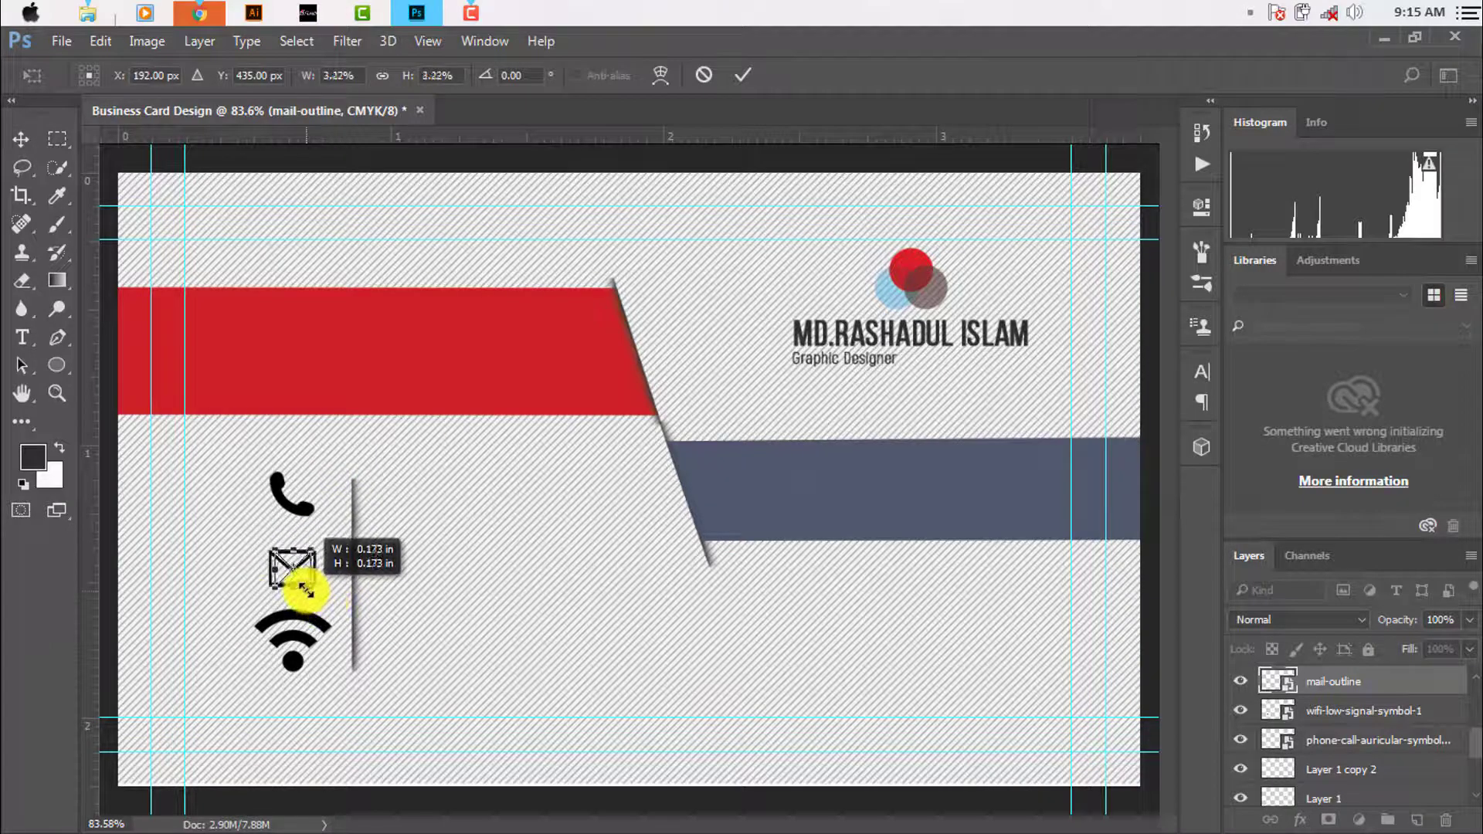
click(742, 75)
ctrl+click(309, 624)
key(ctrl+t)
drag(331, 678, 320, 664)
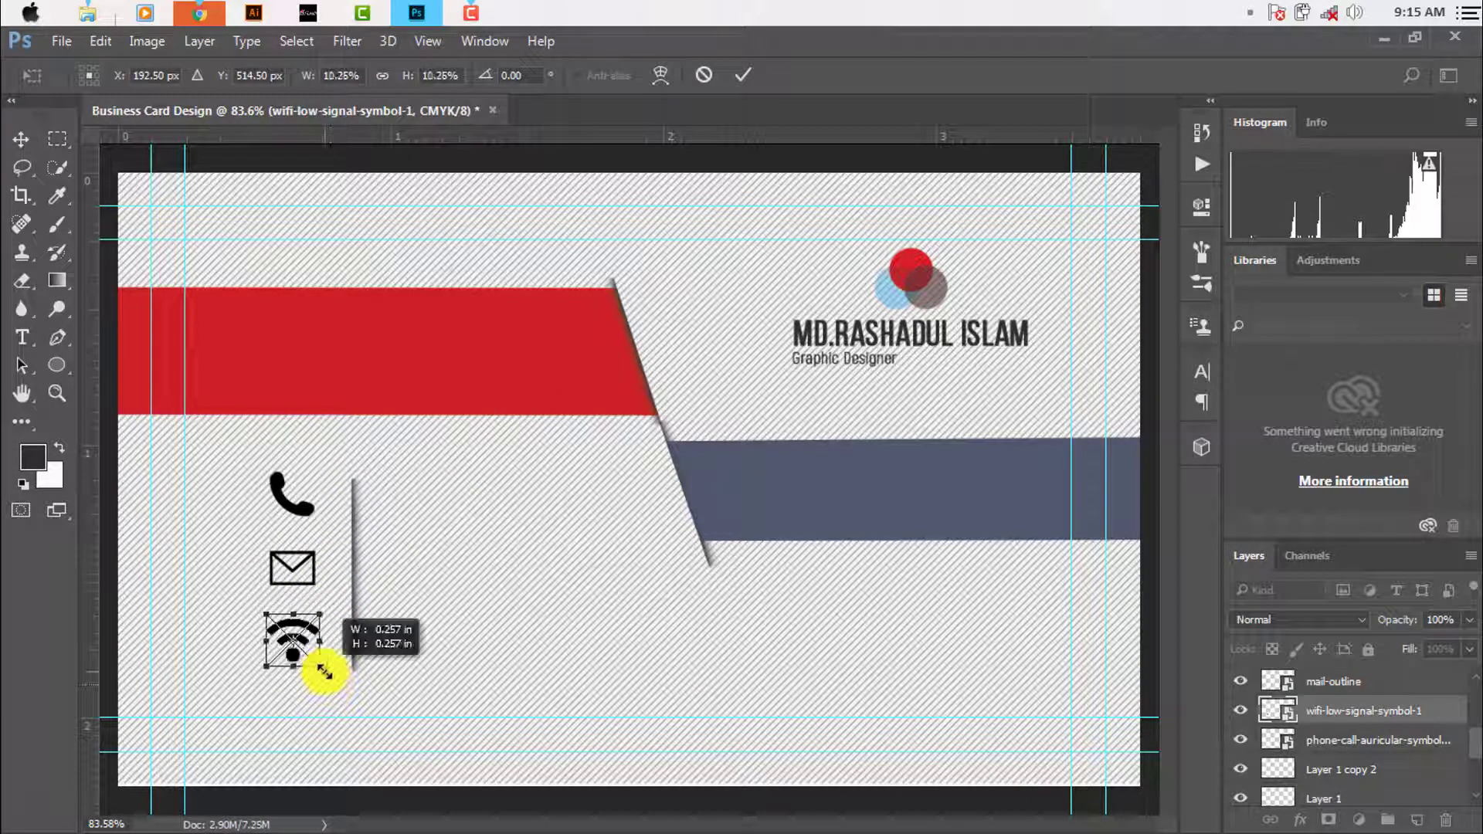
key(Return)
scroll(298, 662, up, 2)
scroll(340, 595, up, 3)
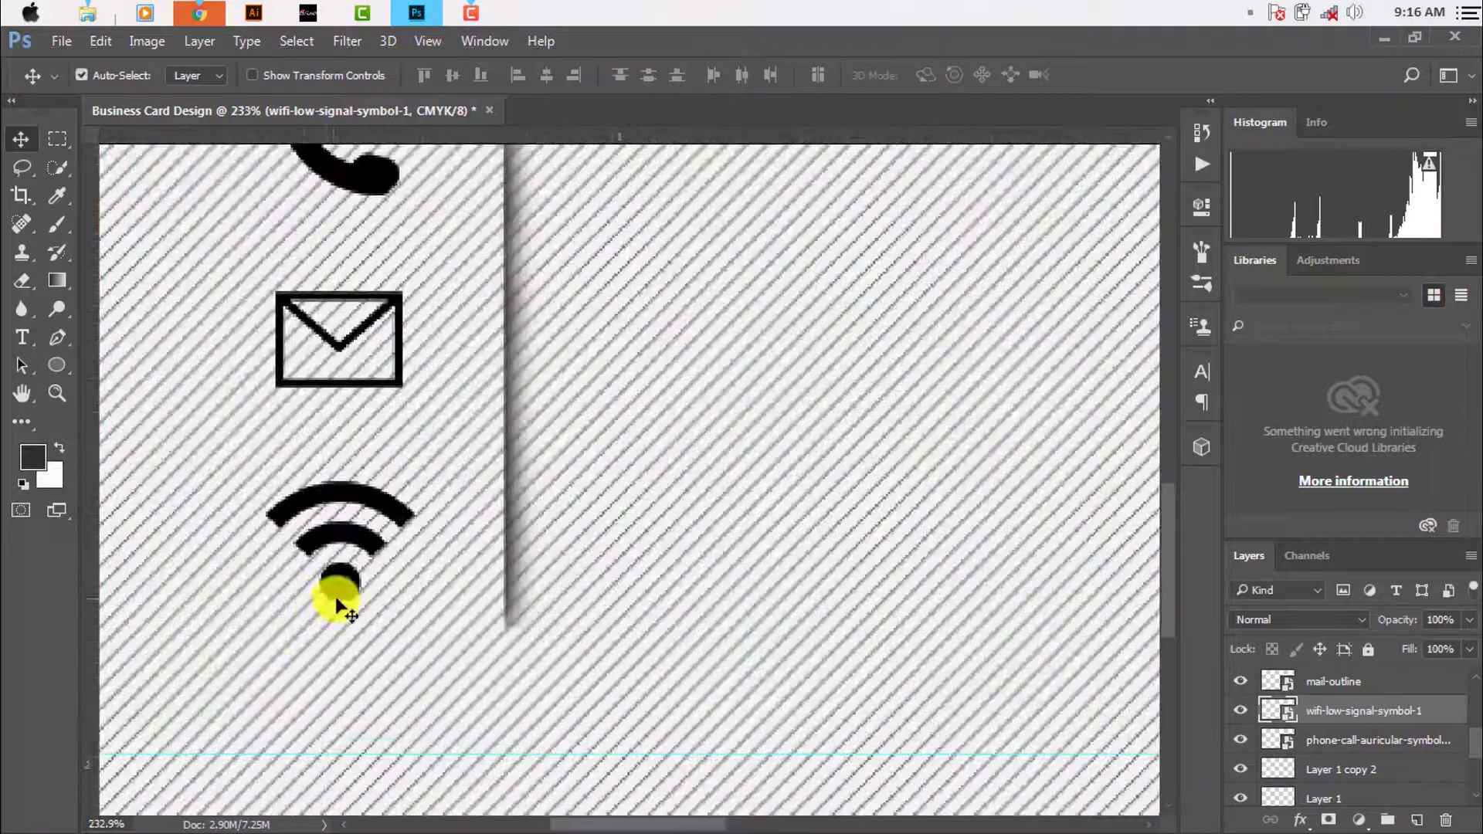
Line up the wifi, mail and phone icons into one even column
drag(340, 596, 340, 611)
drag(340, 303, 352, 308)
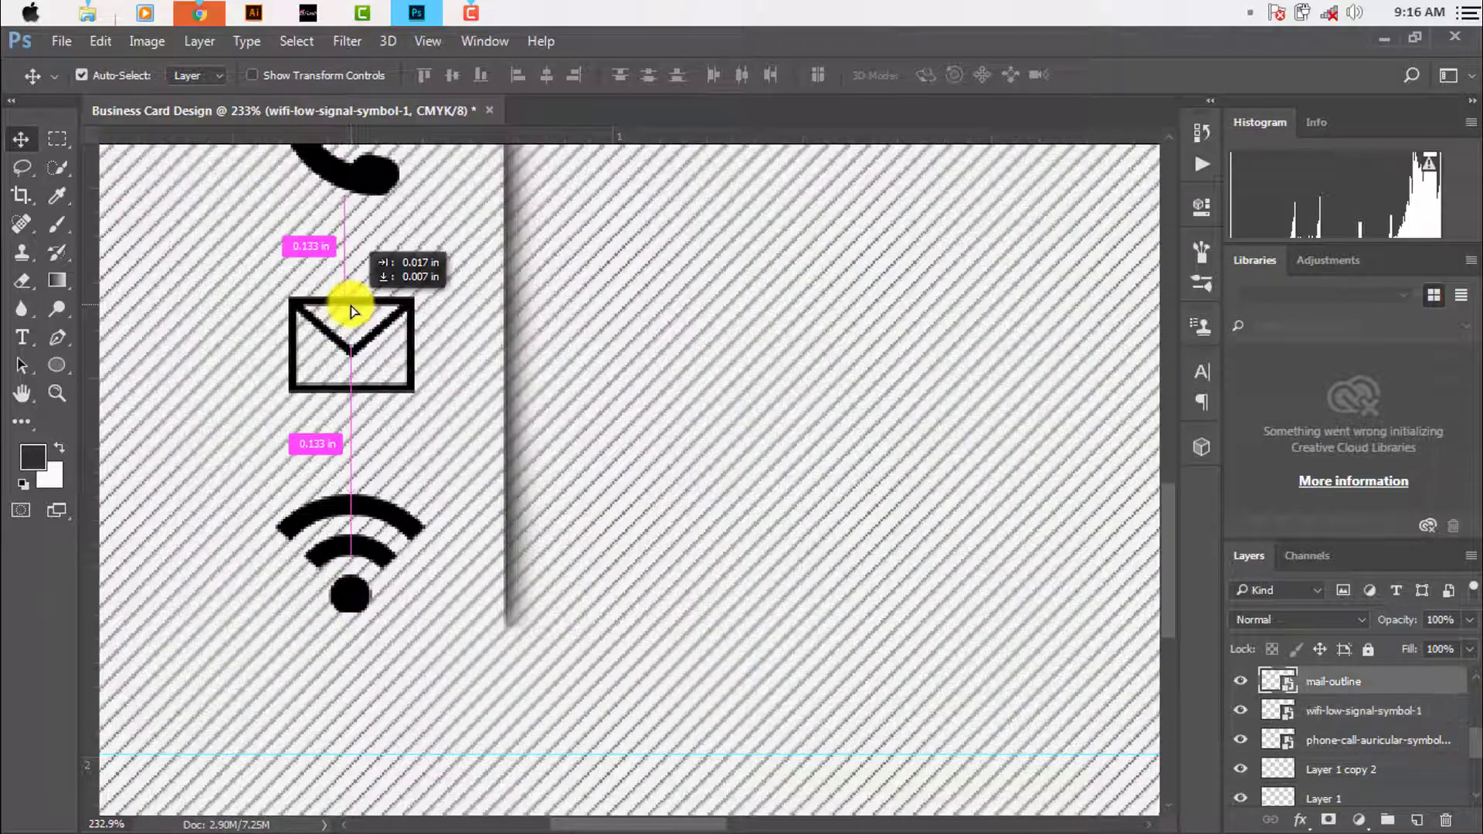
scroll(155, 154, down, 2)
click(81, 75)
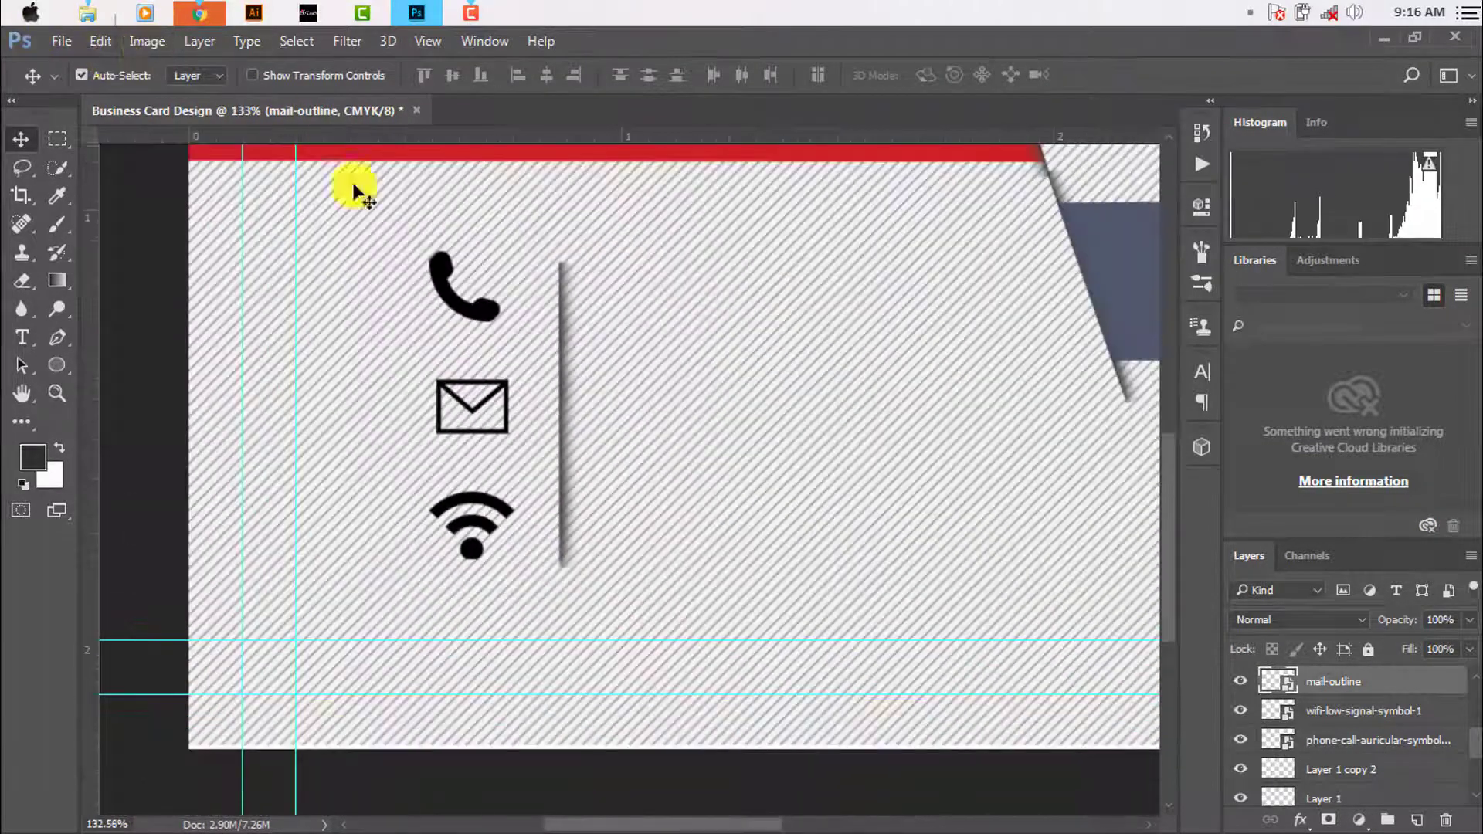
drag(467, 320, 472, 328)
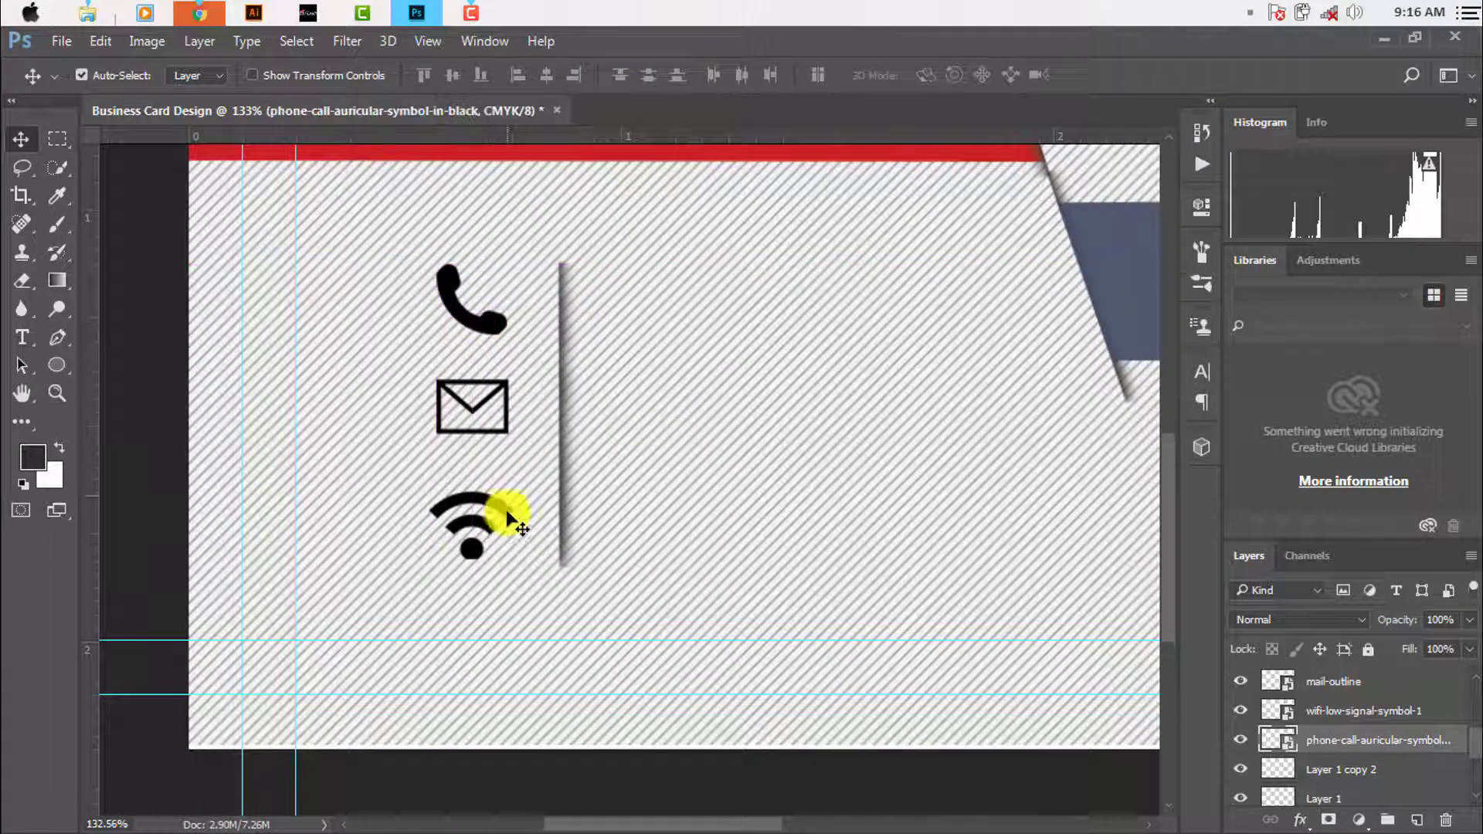
mouse_move(479, 540)
mouse_down()
mouse_move(474, 553)
mouse_move(520, 568)
mouse_up()
key(ctrl+t)
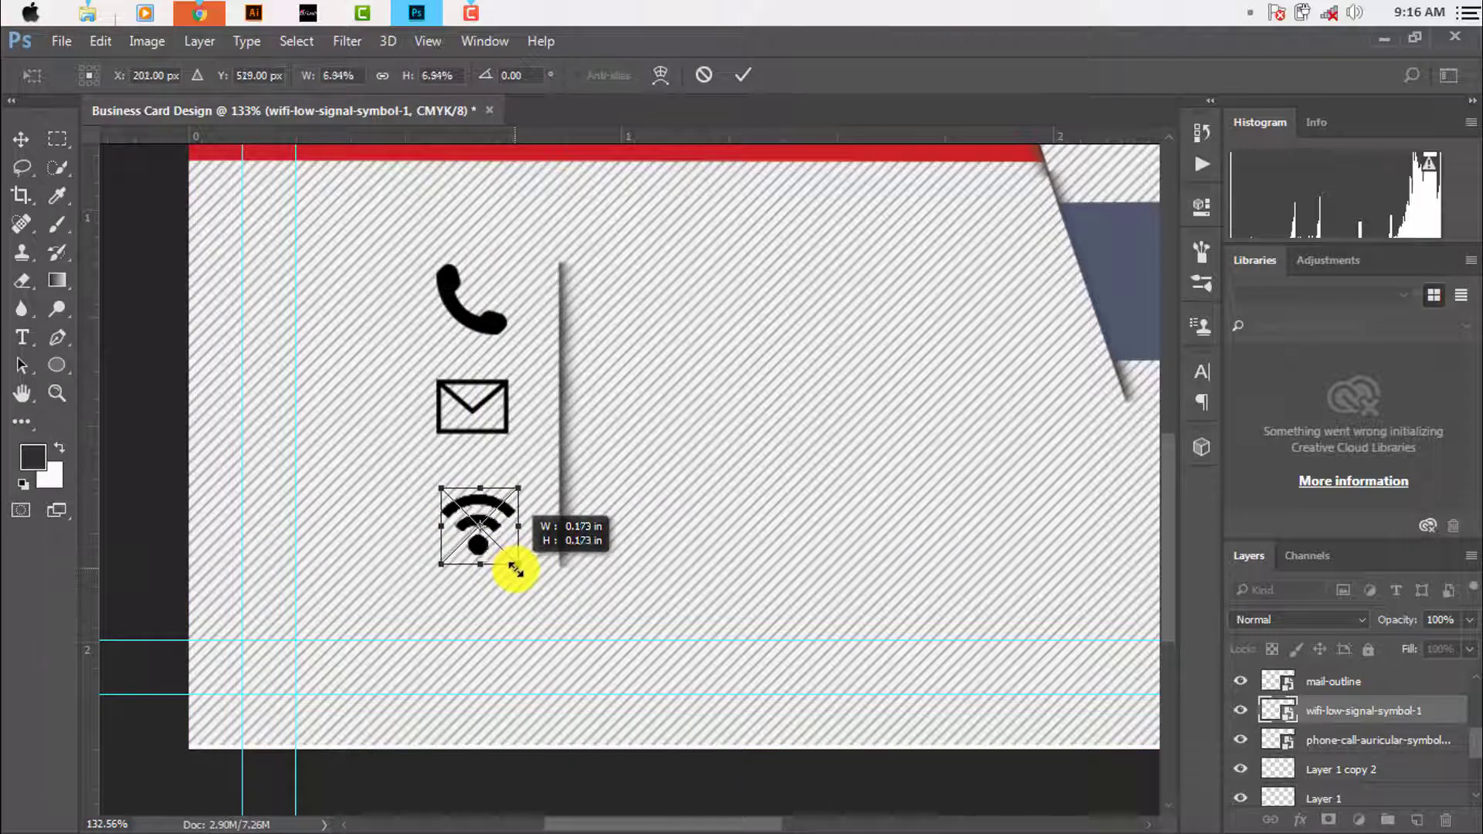
key(Return)
drag(480, 513, 480, 502)
Draw a small circle with the Ellipse Tool to the right of the icons
scroll(626, 414, down, 3)
scroll(626, 415, down, 2)
scroll(456, 516, up, 1)
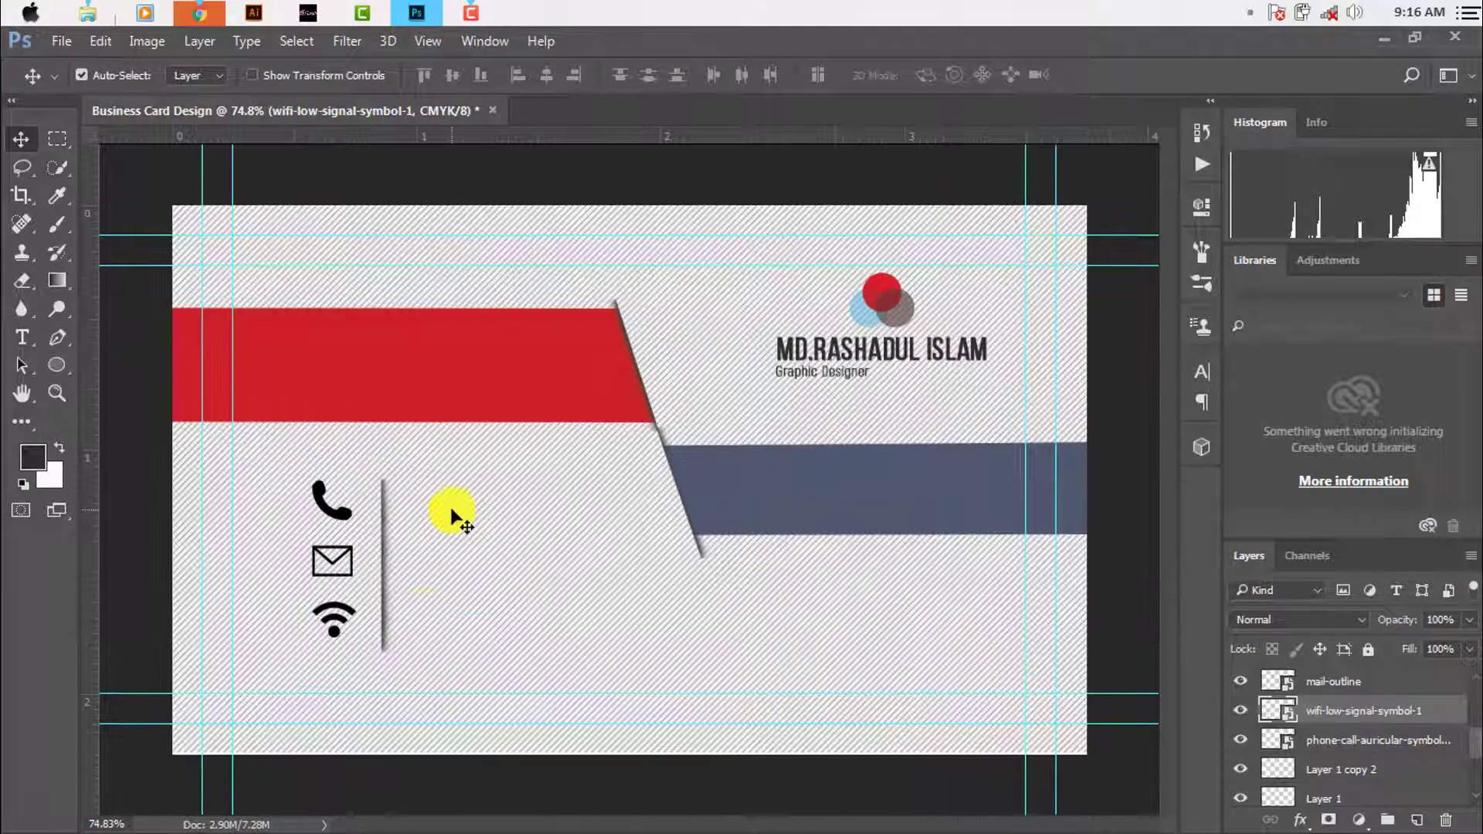
right_click(57, 365)
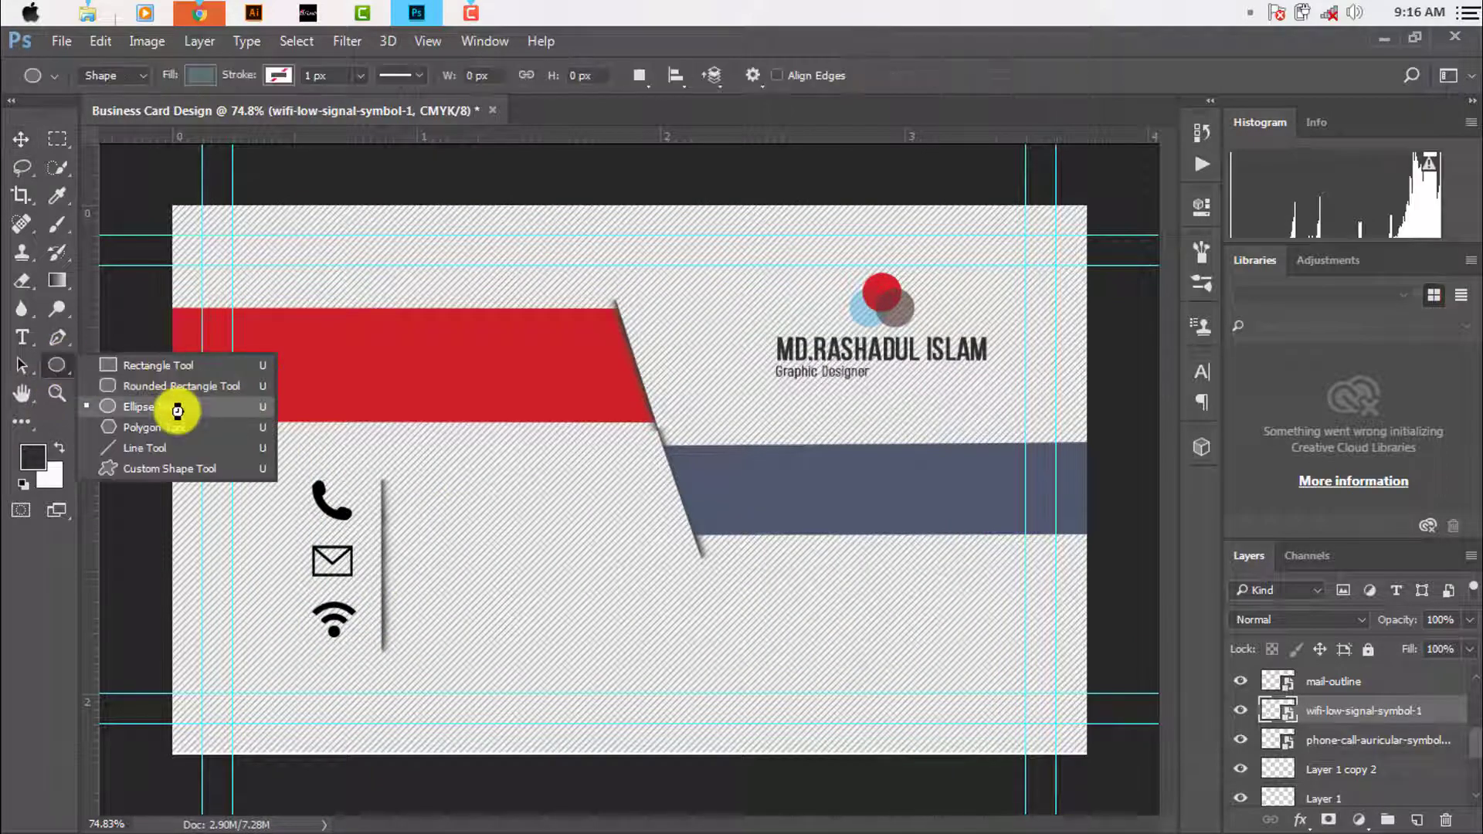
click(179, 404)
drag(492, 530, 552, 575)
Give Ellipse 2 a black 7.41 px stroke and no fill
click(287, 76)
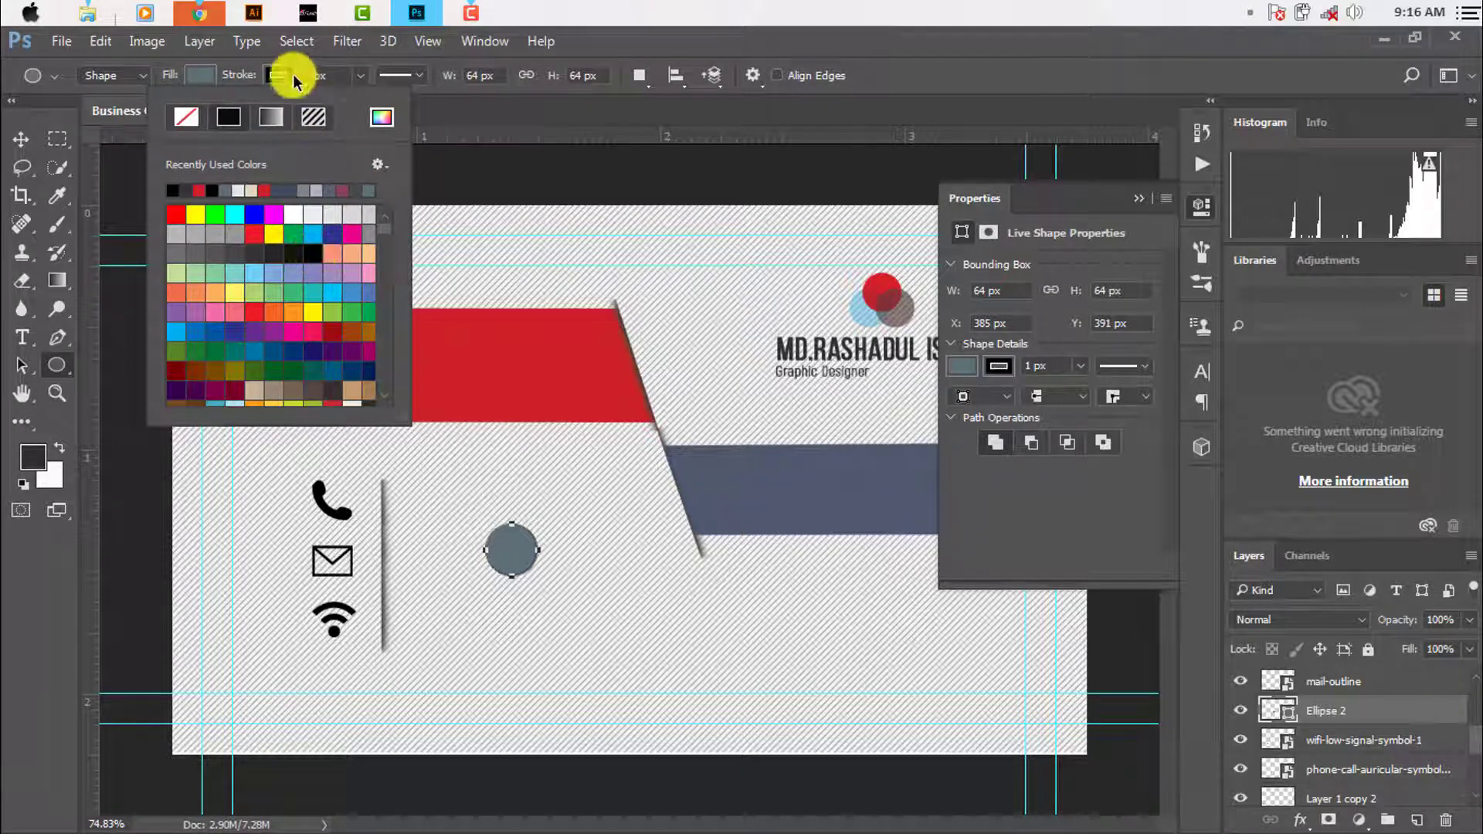
click(363, 84)
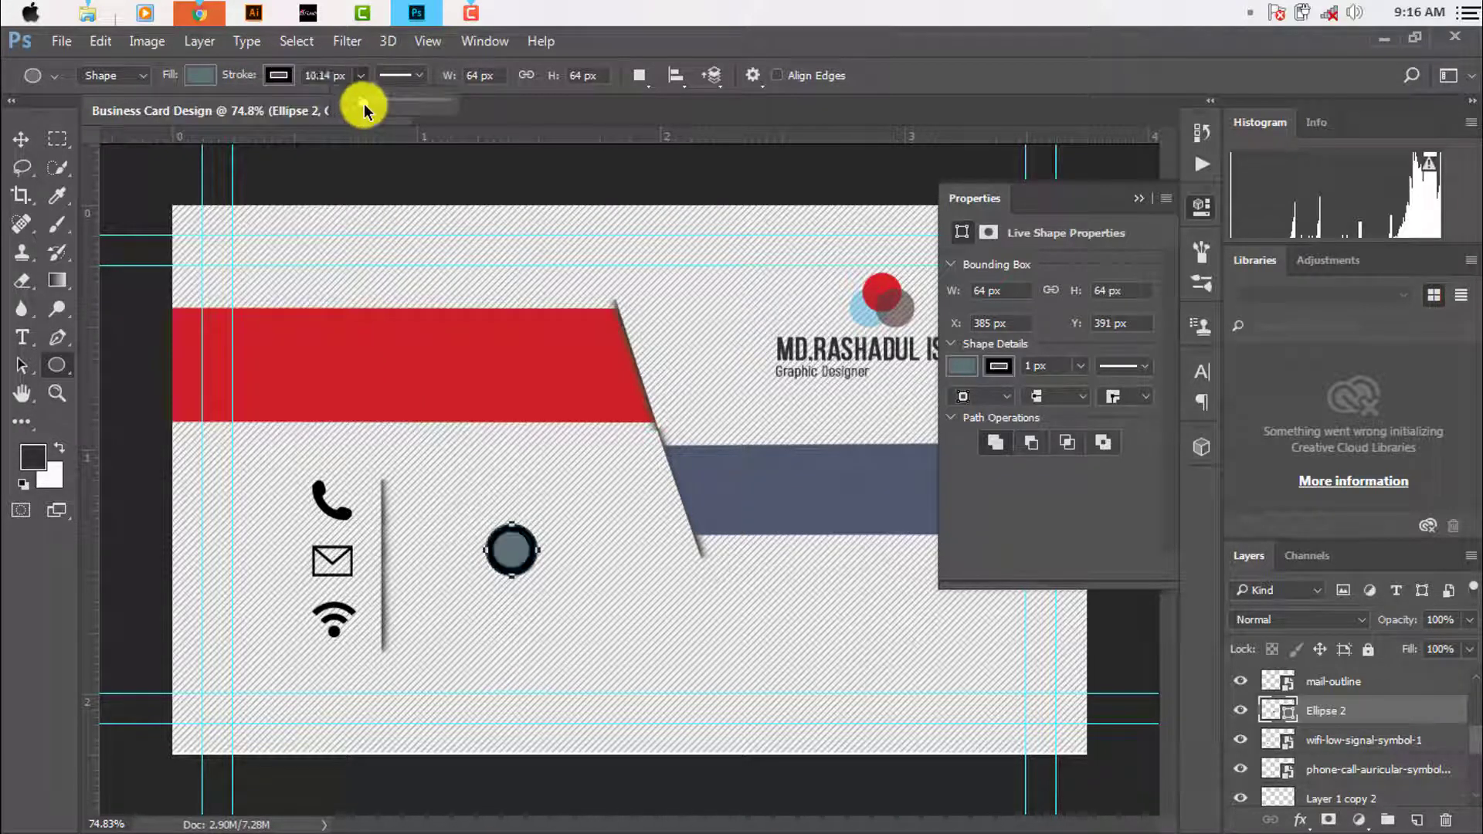
drag(364, 103, 363, 105)
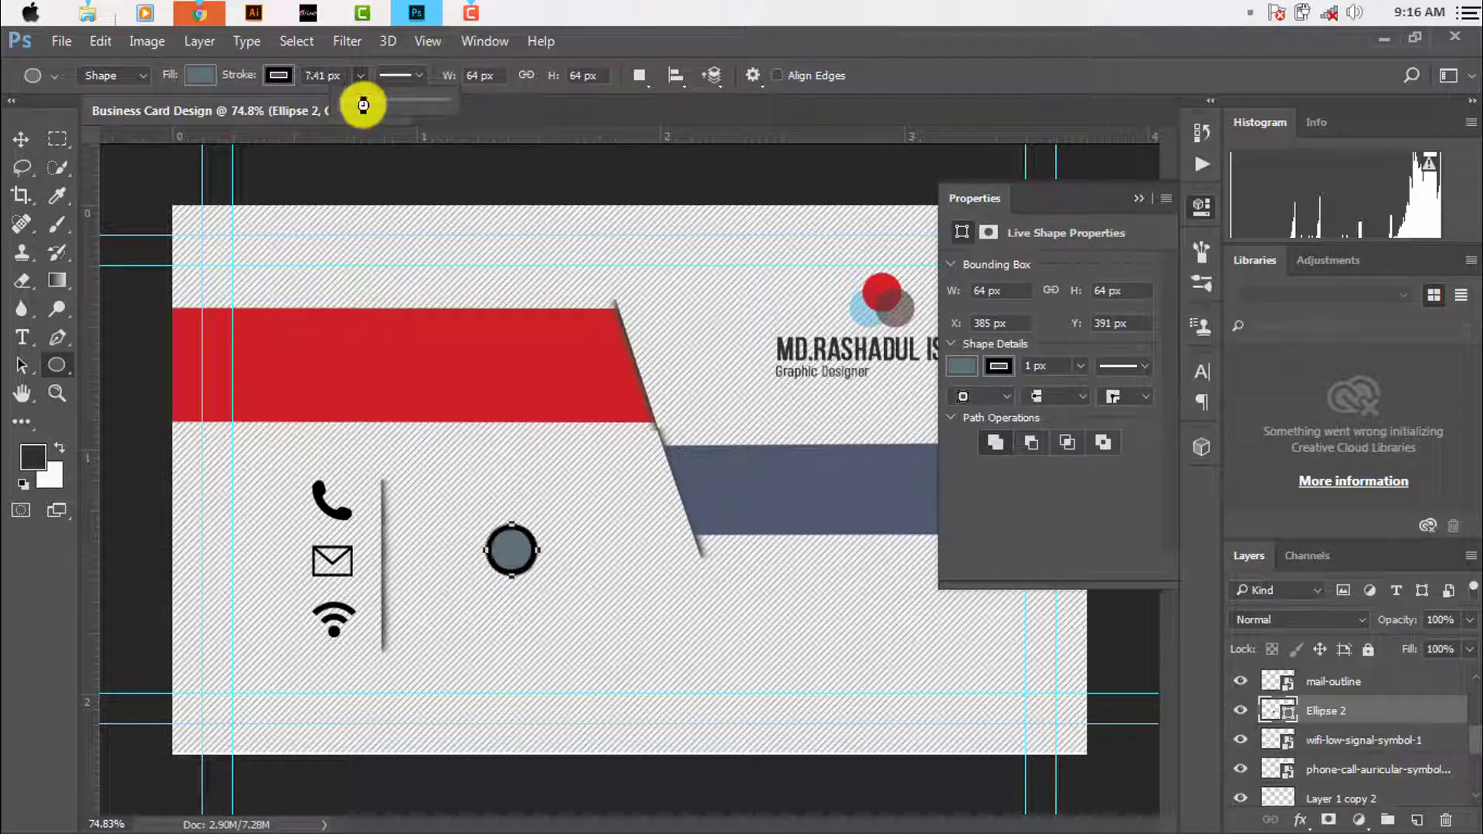
click(198, 77)
click(113, 124)
Place the ring over the phone icon and enlarge it to 72 px
click(31, 135)
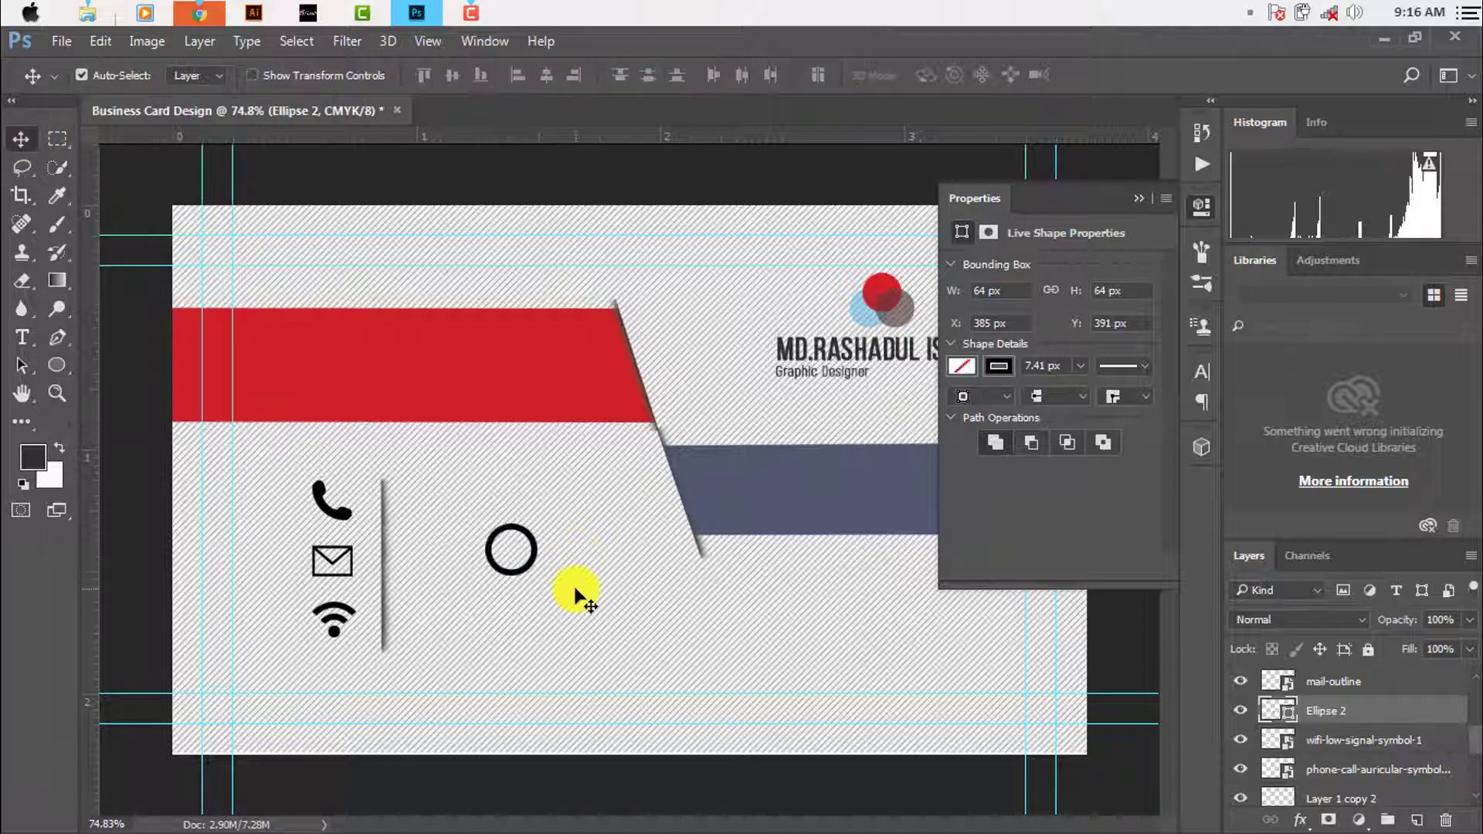
scroll(580, 541, up, 1)
mouse_move(527, 570)
mouse_down()
mouse_move(527, 547)
mouse_move(547, 546)
mouse_up()
click(291, 507)
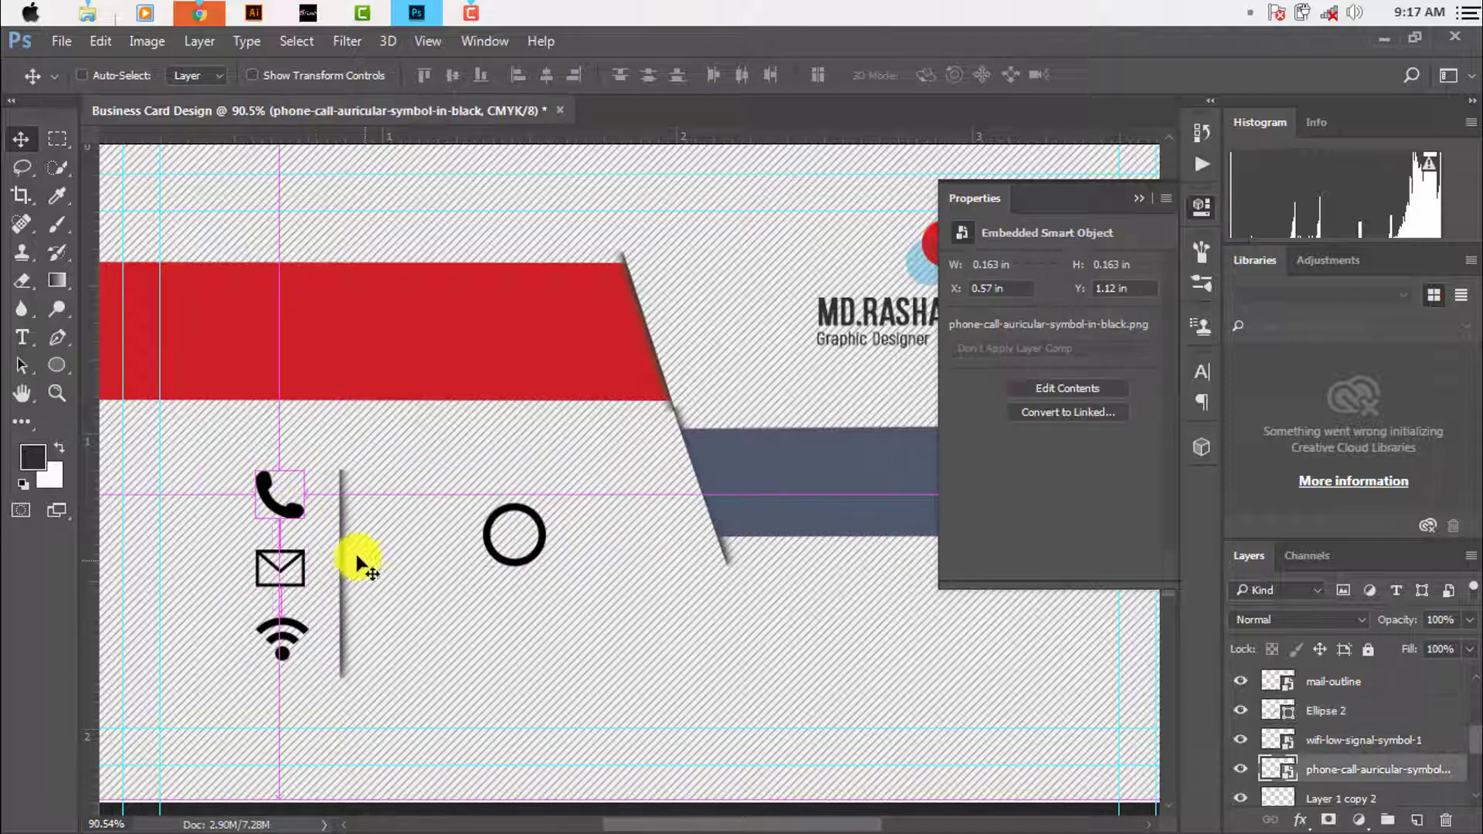
key(ctrl+t)
click(742, 74)
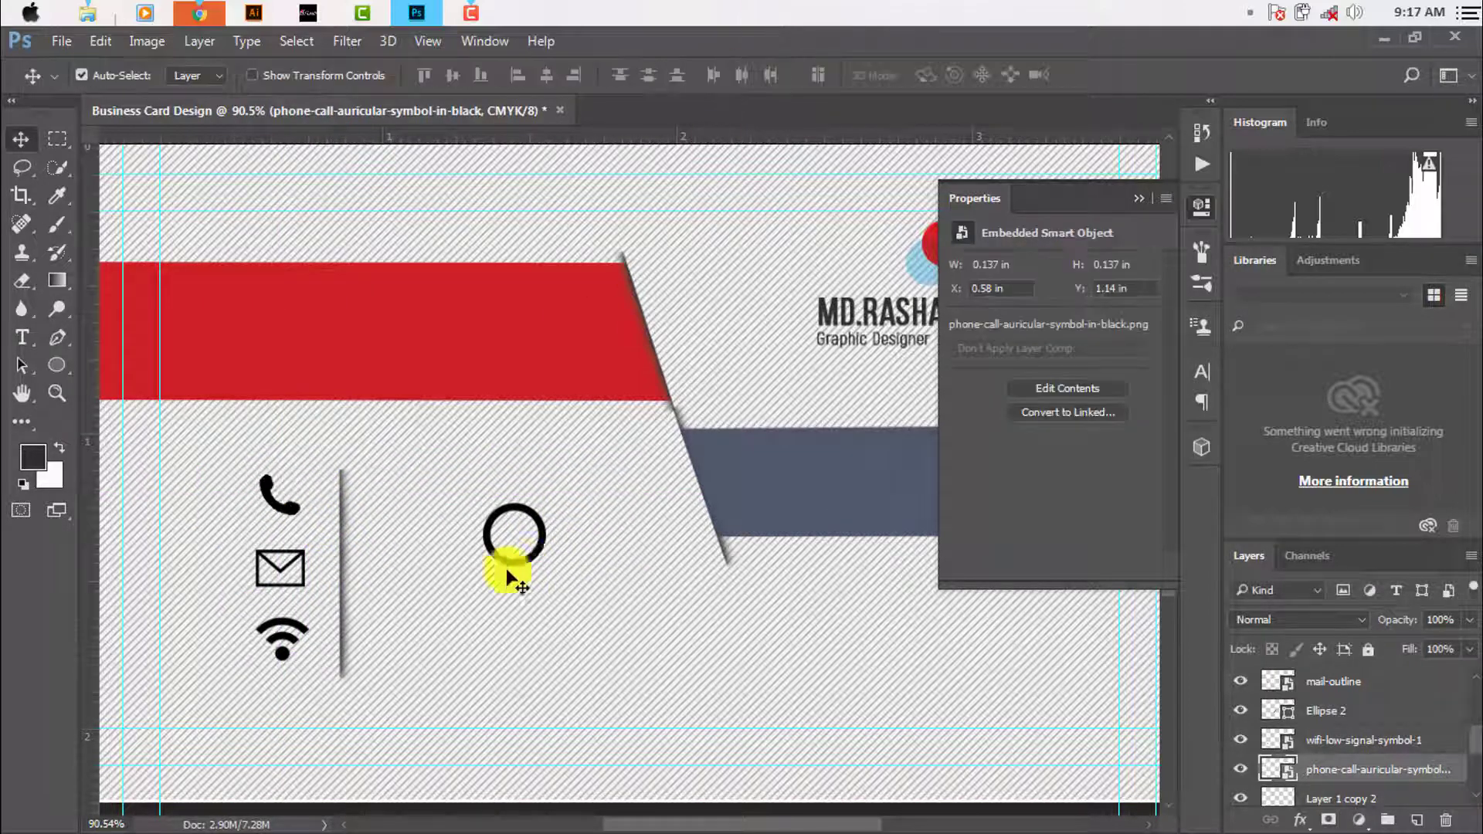
mouse_move(513, 540)
mouse_down()
mouse_move(292, 525)
mouse_move(307, 489)
mouse_move(318, 602)
mouse_move(265, 729)
mouse_up()
key(ctrl+t)
click(959, 75)
Move the envelope icon into the copied ring and scale it slightly smaller
scroll(316, 602, up, 3)
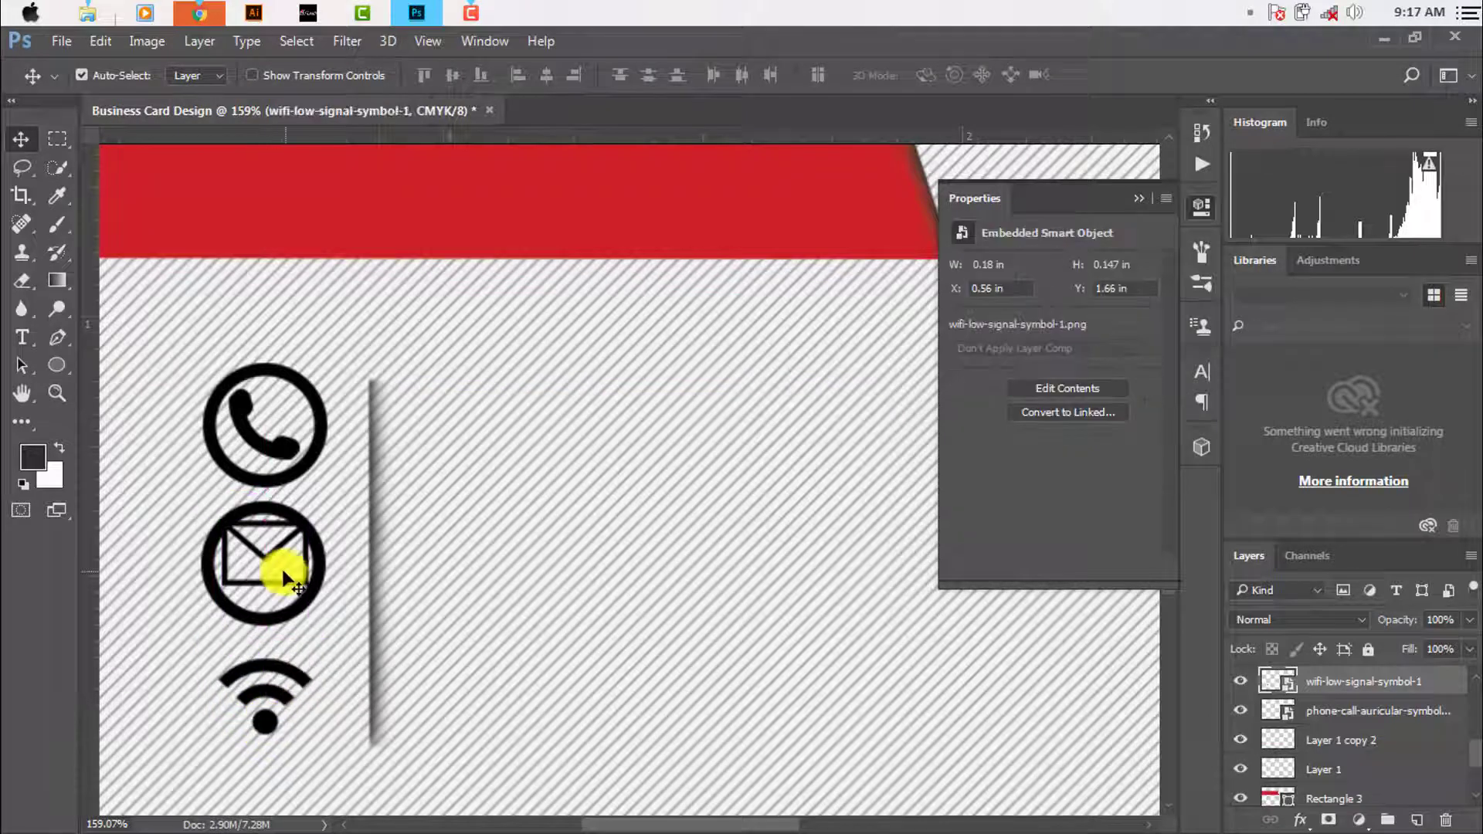
click(277, 584)
key(ctrl+t)
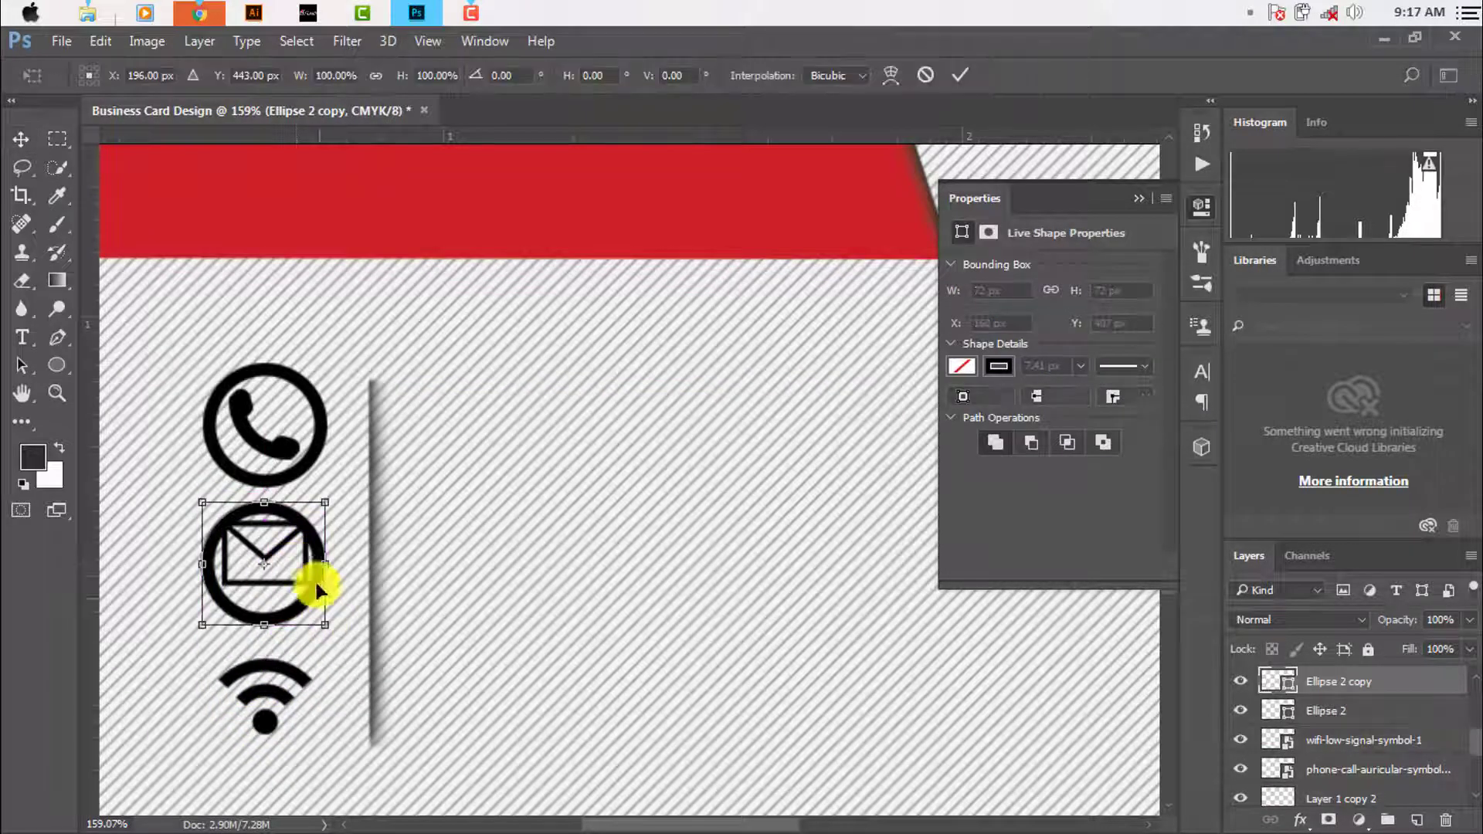
click(965, 77)
mouse_move(298, 517)
mouse_down()
mouse_move(531, 597)
mouse_move(267, 567)
mouse_move(313, 747)
mouse_move(271, 684)
mouse_move(519, 715)
mouse_move(342, 655)
mouse_up()
key(ctrl+t)
click(745, 73)
Place a ring copy around the wifi icon
click(305, 610)
scroll(281, 705, up, 2)
click(300, 680)
scroll(347, 663, down, 3)
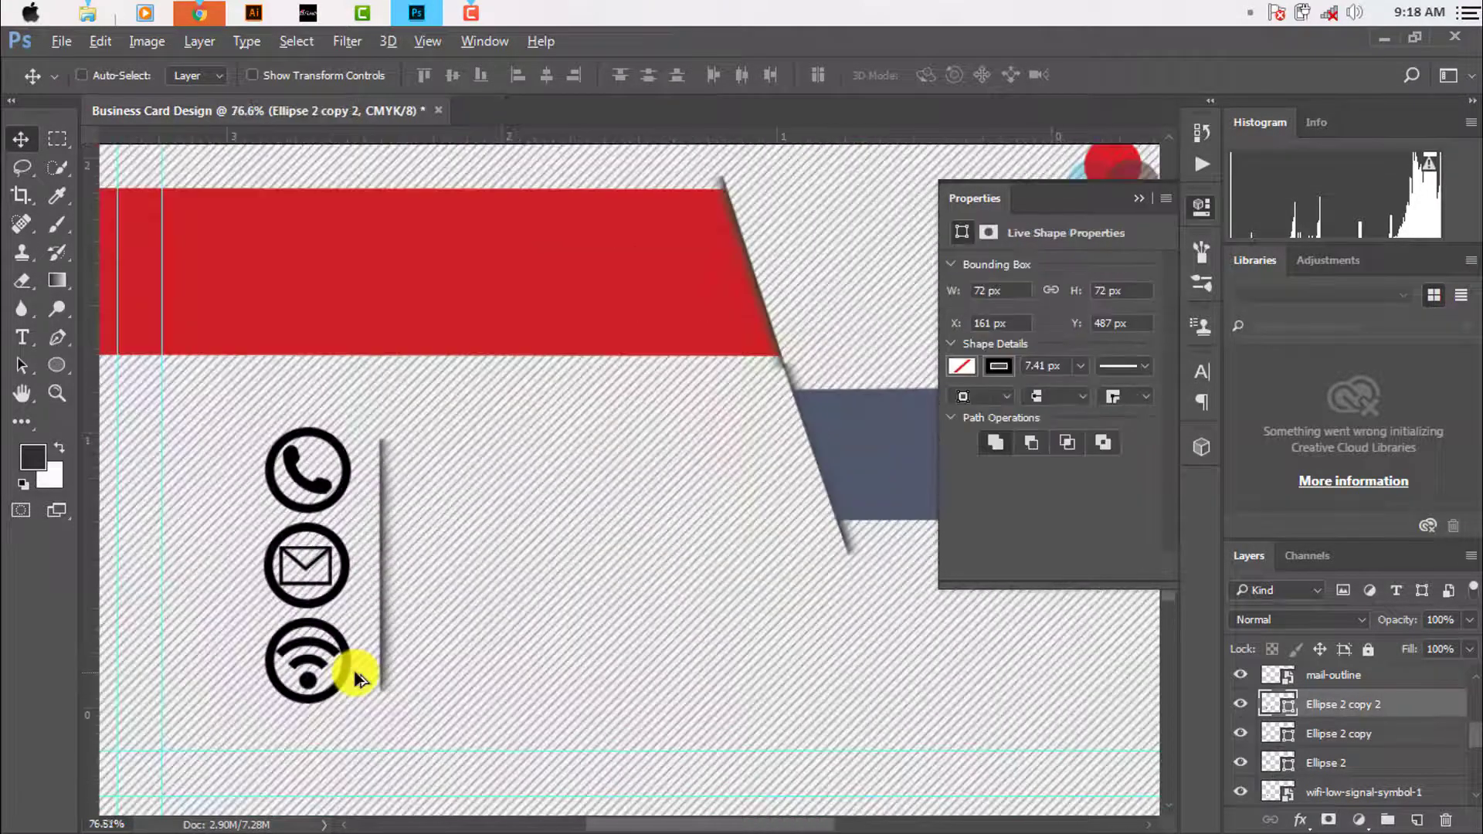
scroll(351, 670, down, 1)
Select all the Ellipse 1 and Ellipse 2 ring layers in the Layers panel
scroll(363, 656, up, 1)
scroll(365, 645, up, 2)
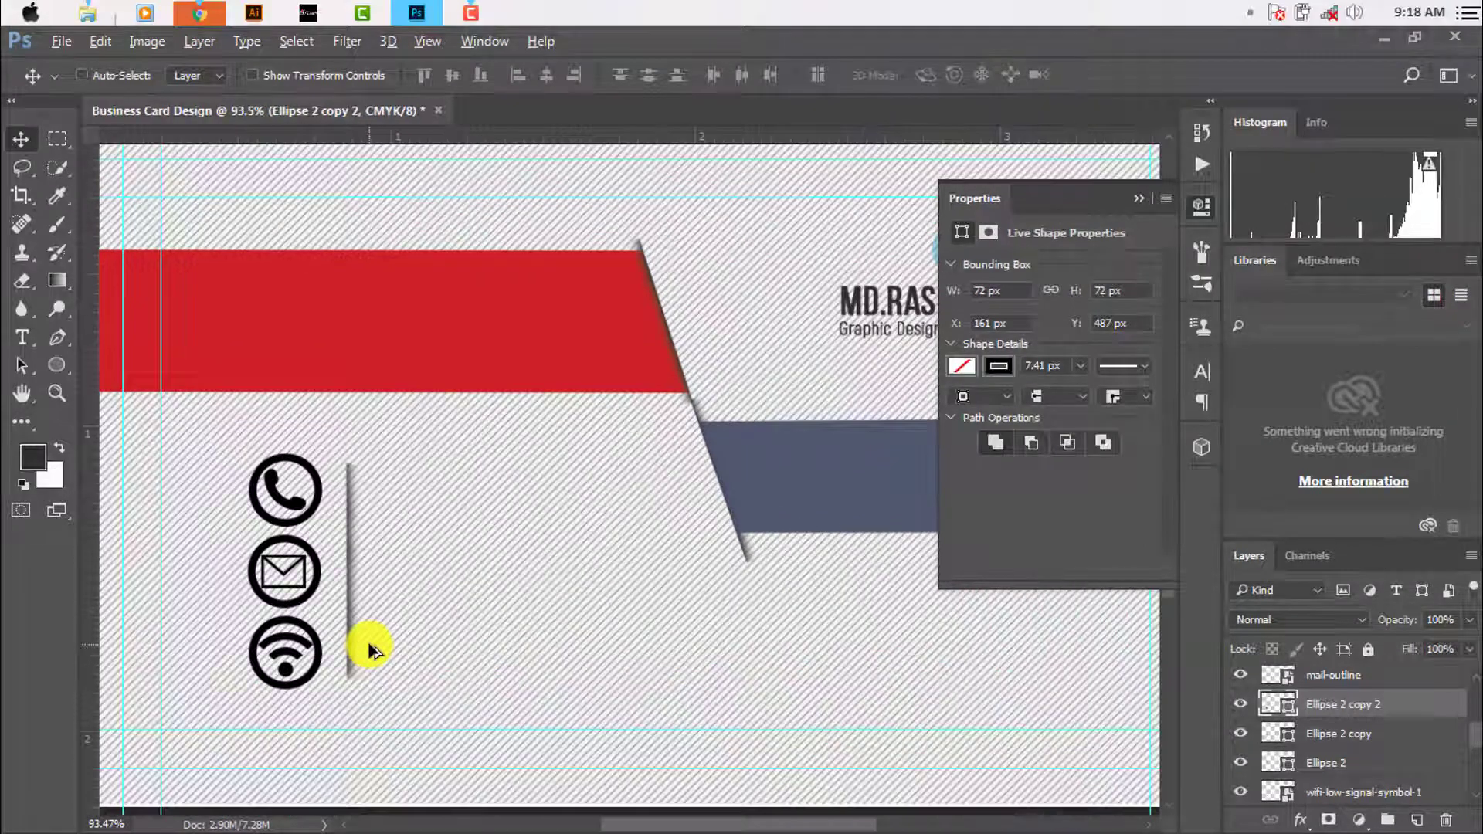
scroll(371, 653, up, 2)
scroll(314, 653, up, 2)
scroll(1274, 761, up, 2)
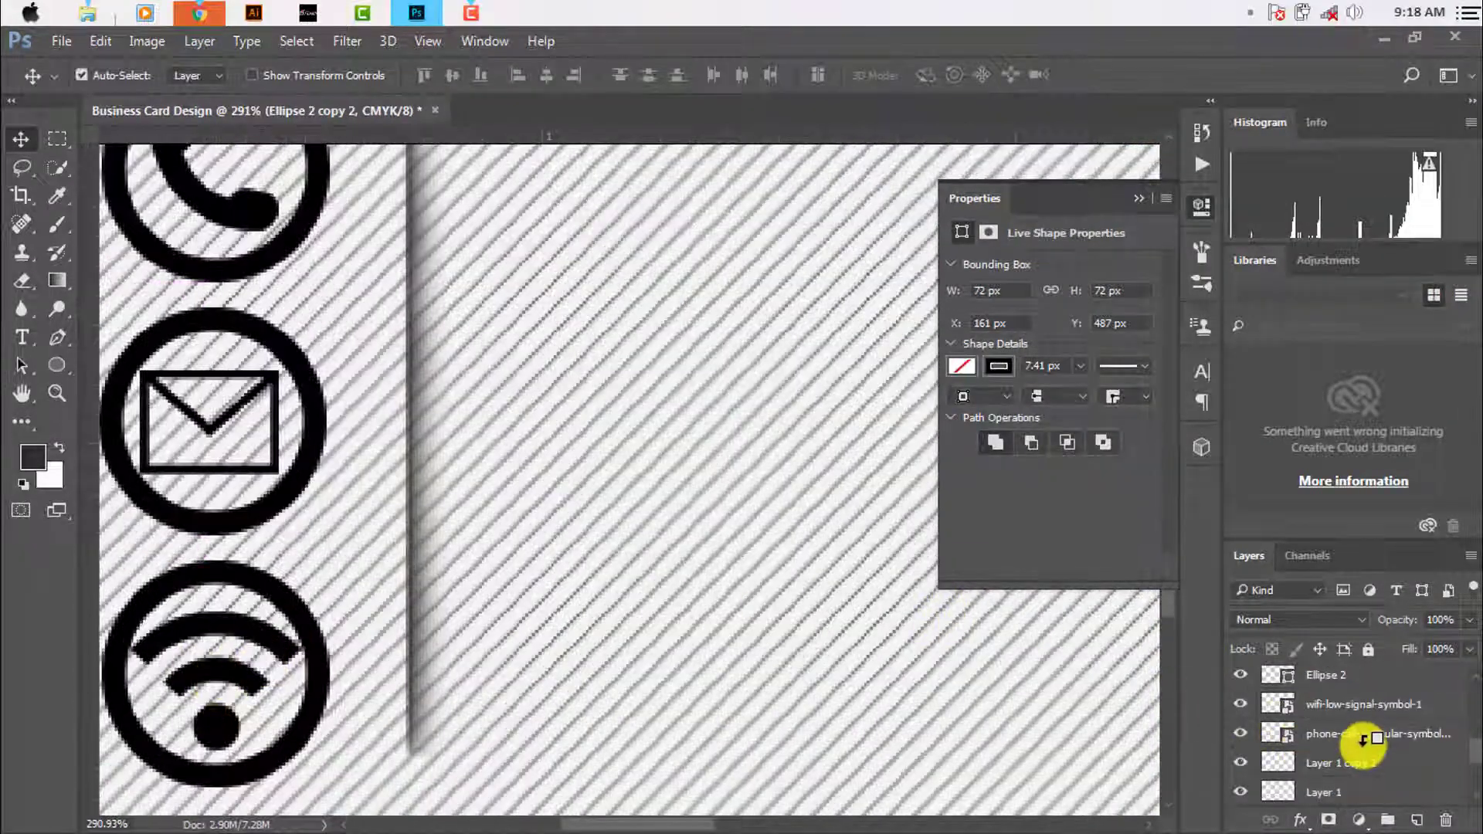
scroll(1274, 733, up, 2)
scroll(1350, 722, up, 1)
shift+click(1377, 770)
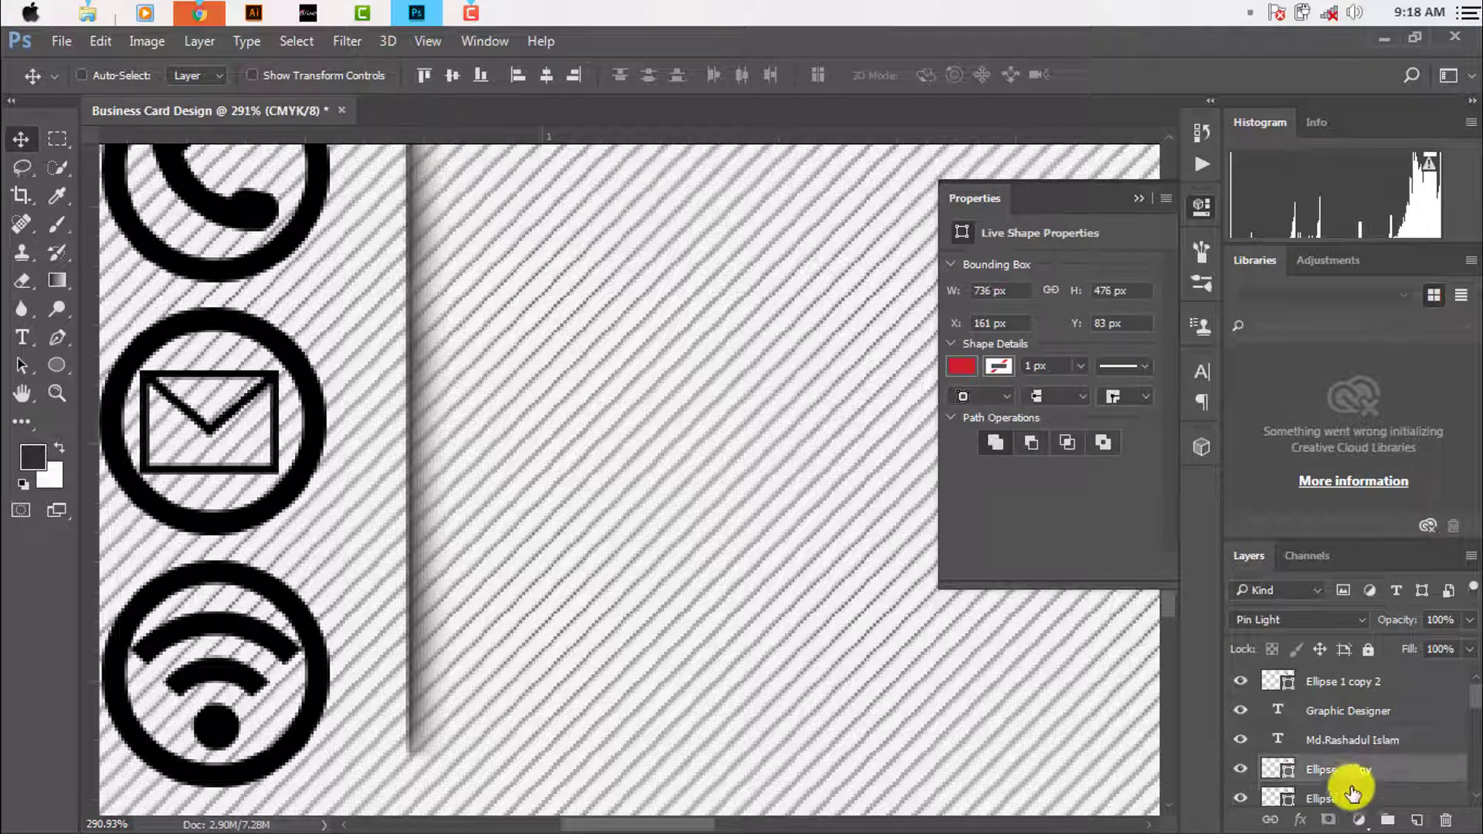
scroll(1377, 770, down, 2)
scroll(1377, 770, down, 1)
scroll(1377, 769, down, 2)
ctrl+click(1378, 768)
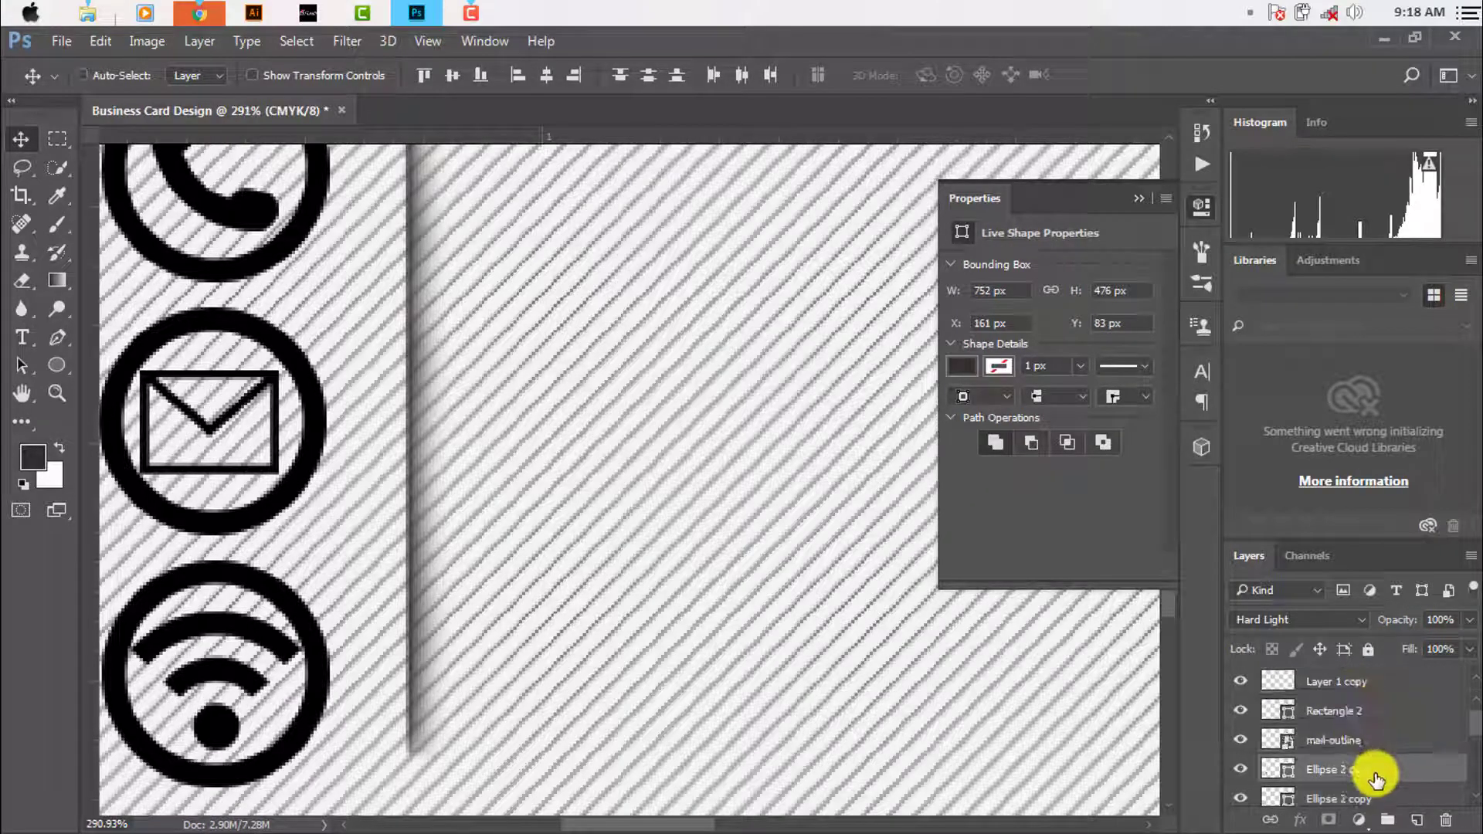
scroll(1330, 795, down, 1)
ctrl+click(1330, 794)
scroll(1380, 767, down, 1)
scroll(1380, 767, down, 1)
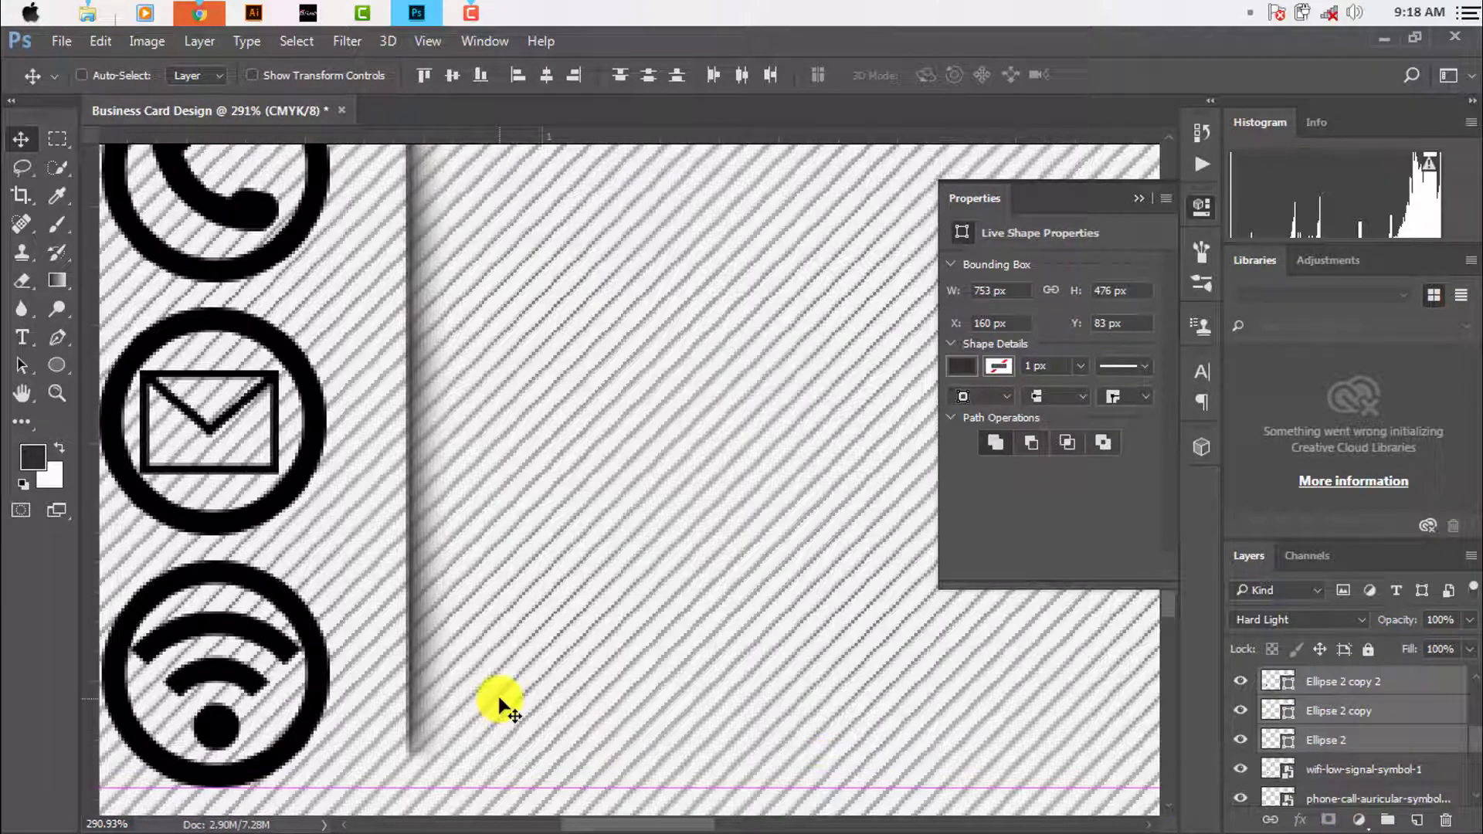
Try a free transform on the selected rings with the whole card in view, then cancel it
key(ctrl+t)
key(ctrl+0)
key(ctrl+minus)
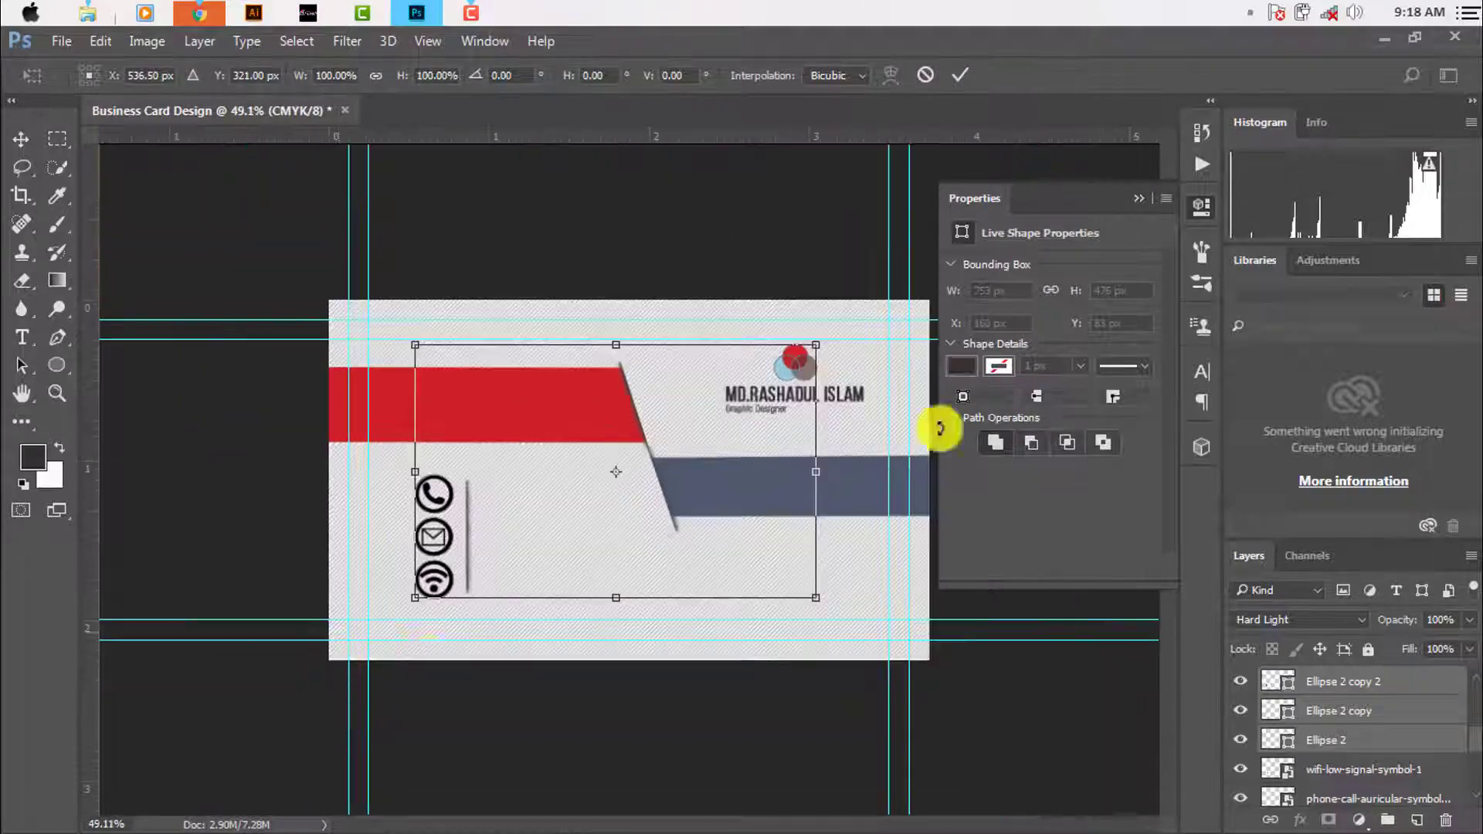
click(926, 75)
scroll(454, 545, up, 2)
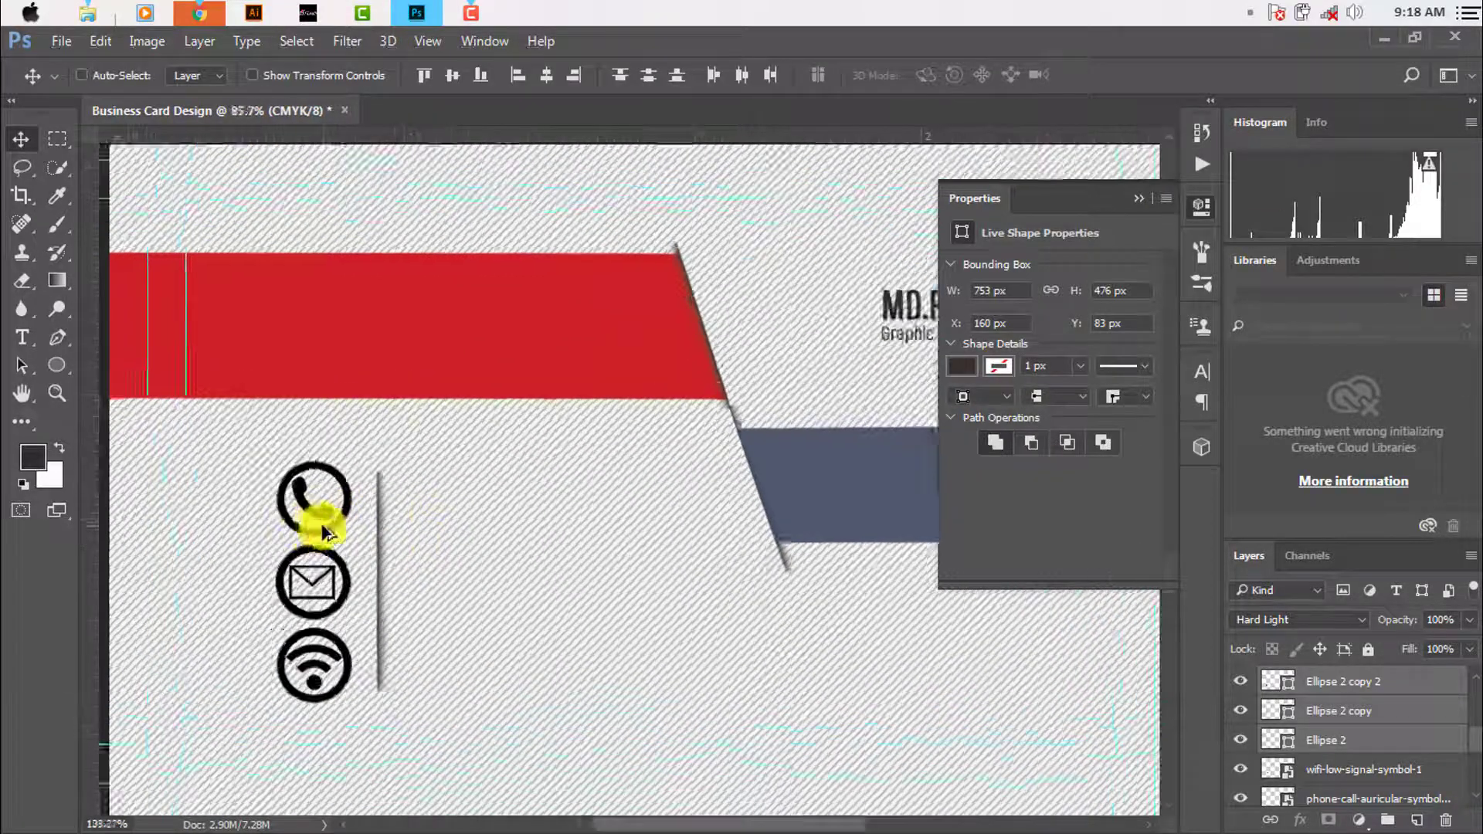
scroll(321, 496, up, 2)
scroll(354, 474, up, 2)
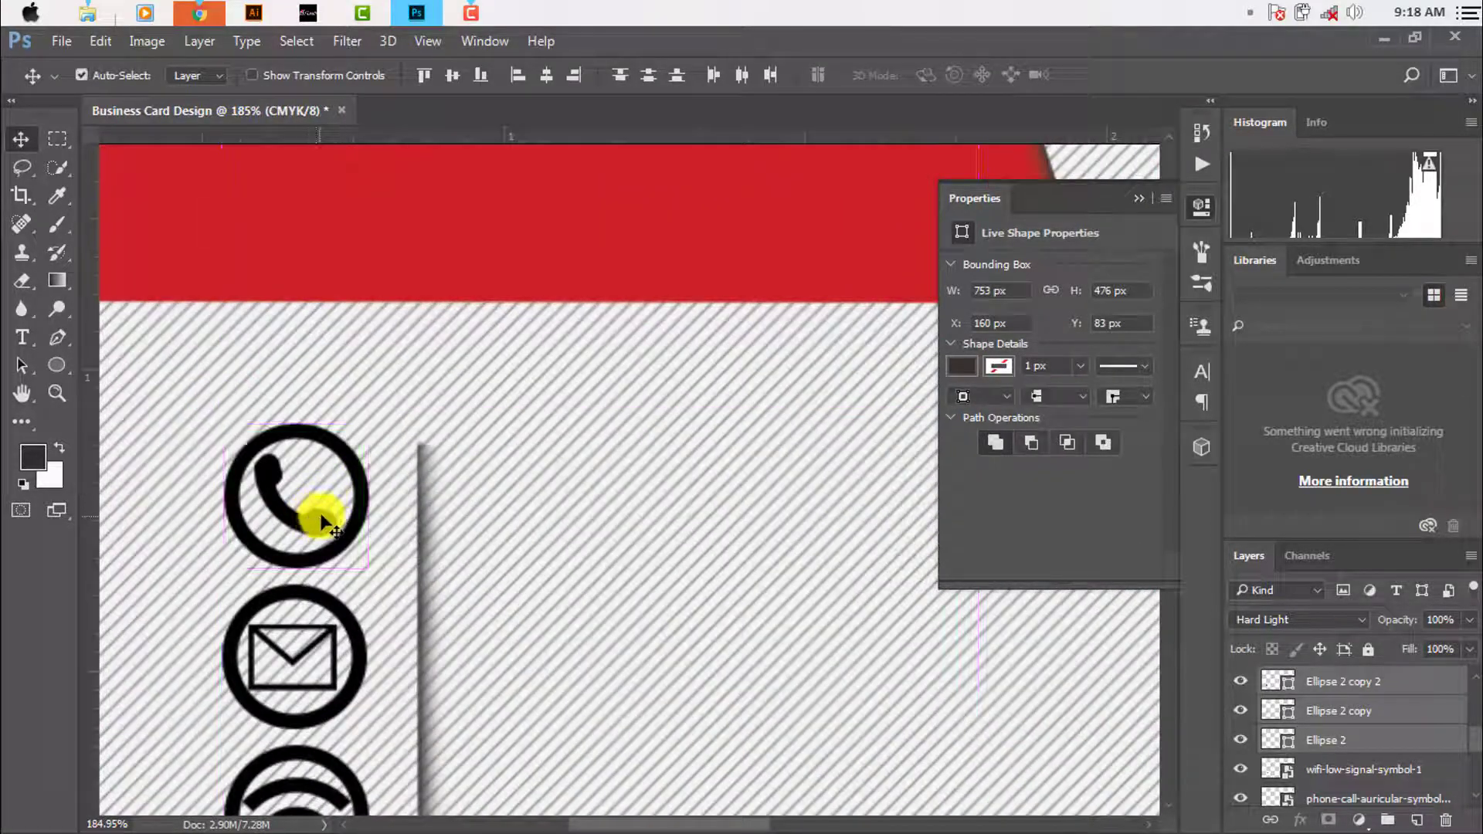
key(ctrl+t)
key(ctrl+t)
click(795, 83)
Step back through history to remove the icon rings, leaving one loose black ring
key(ctrl+alt+z)
key(ctrl+alt+z)
key(ctrl+alt+z)
key(ctrl+alt+z)
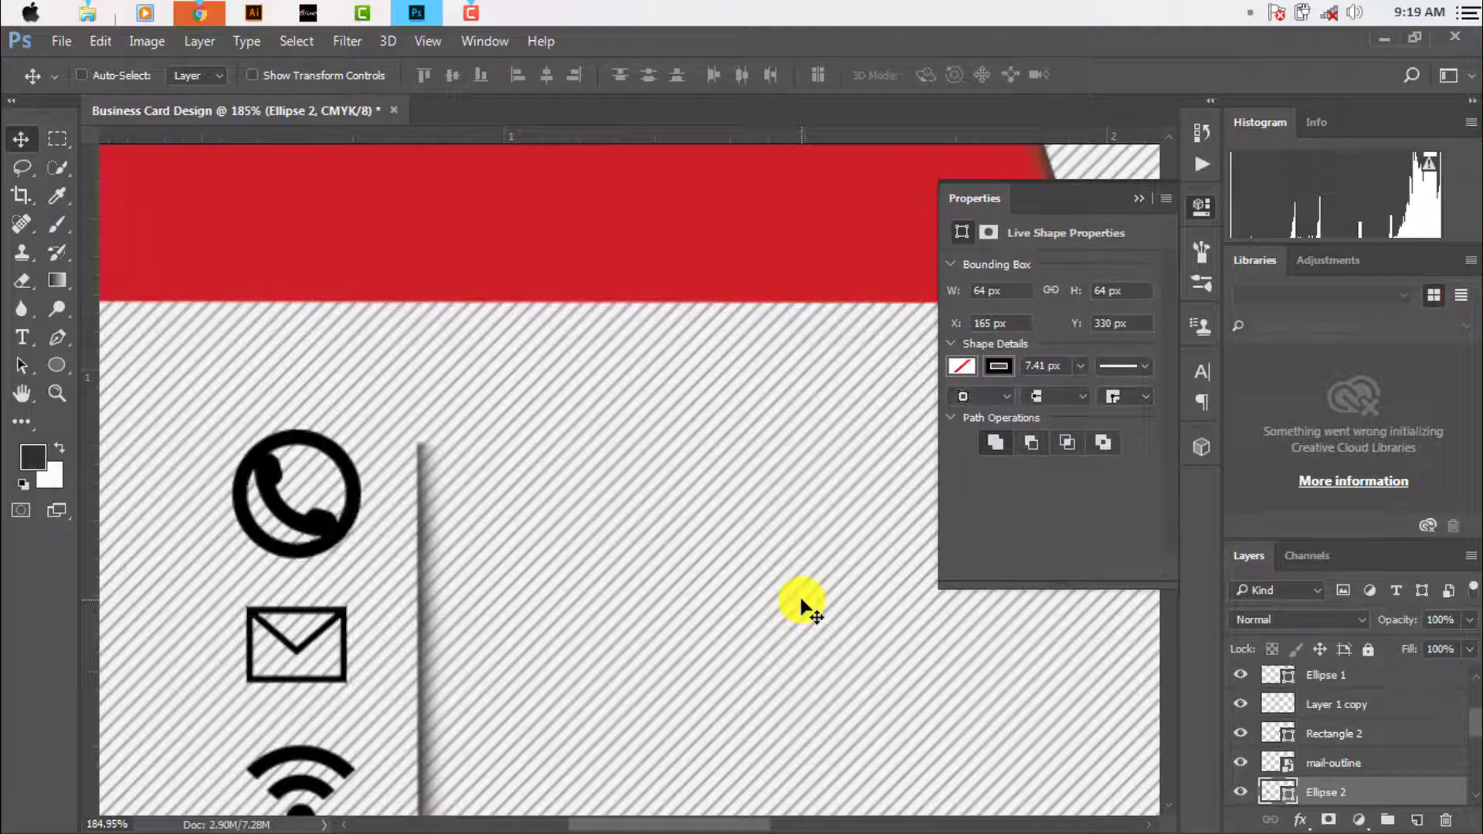
key(ctrl+alt+z)
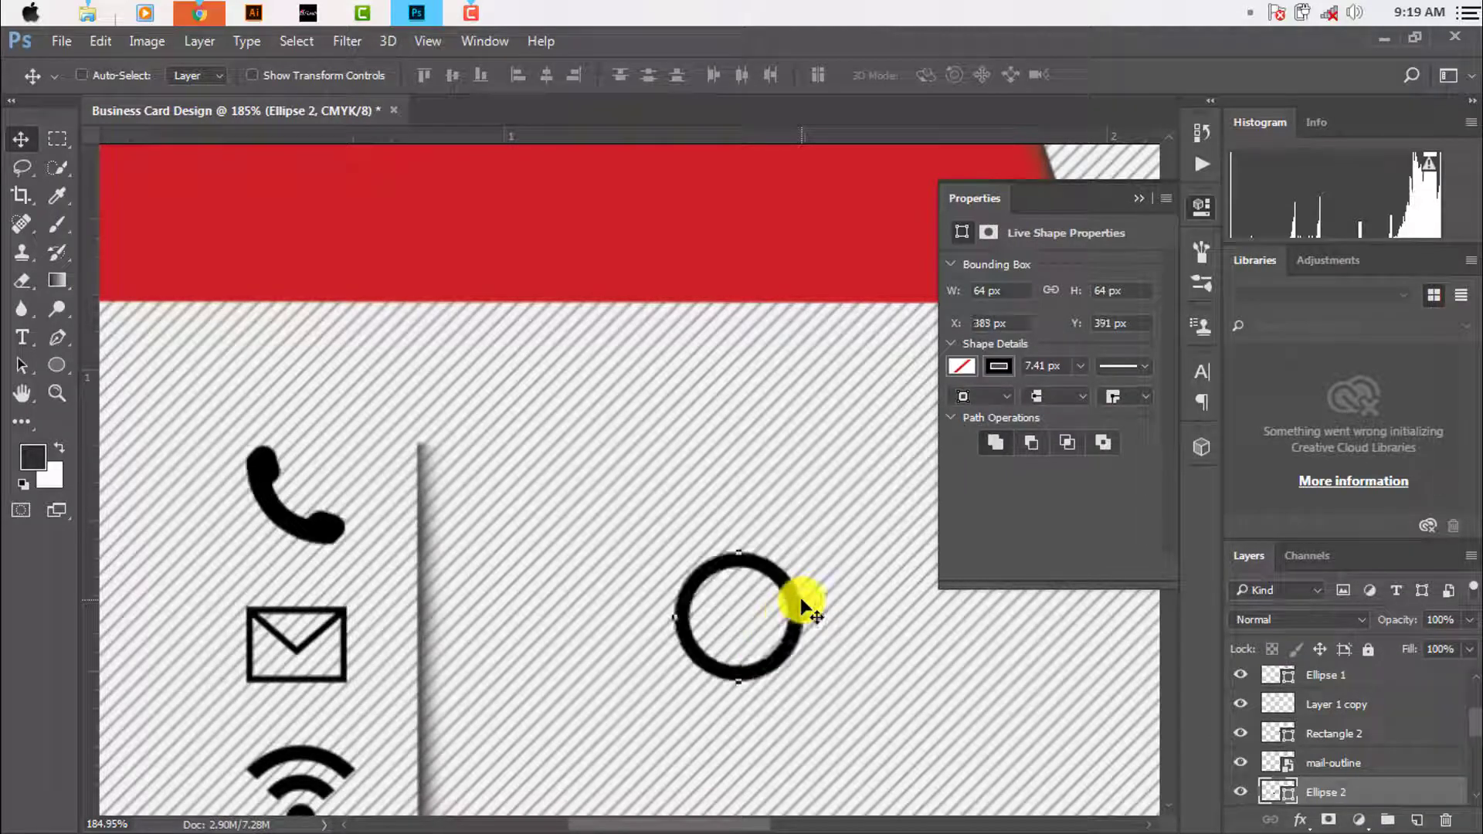
key(ctrl+alt+z)
key(ctrl+alt+z)
key(ctrl+shift+z)
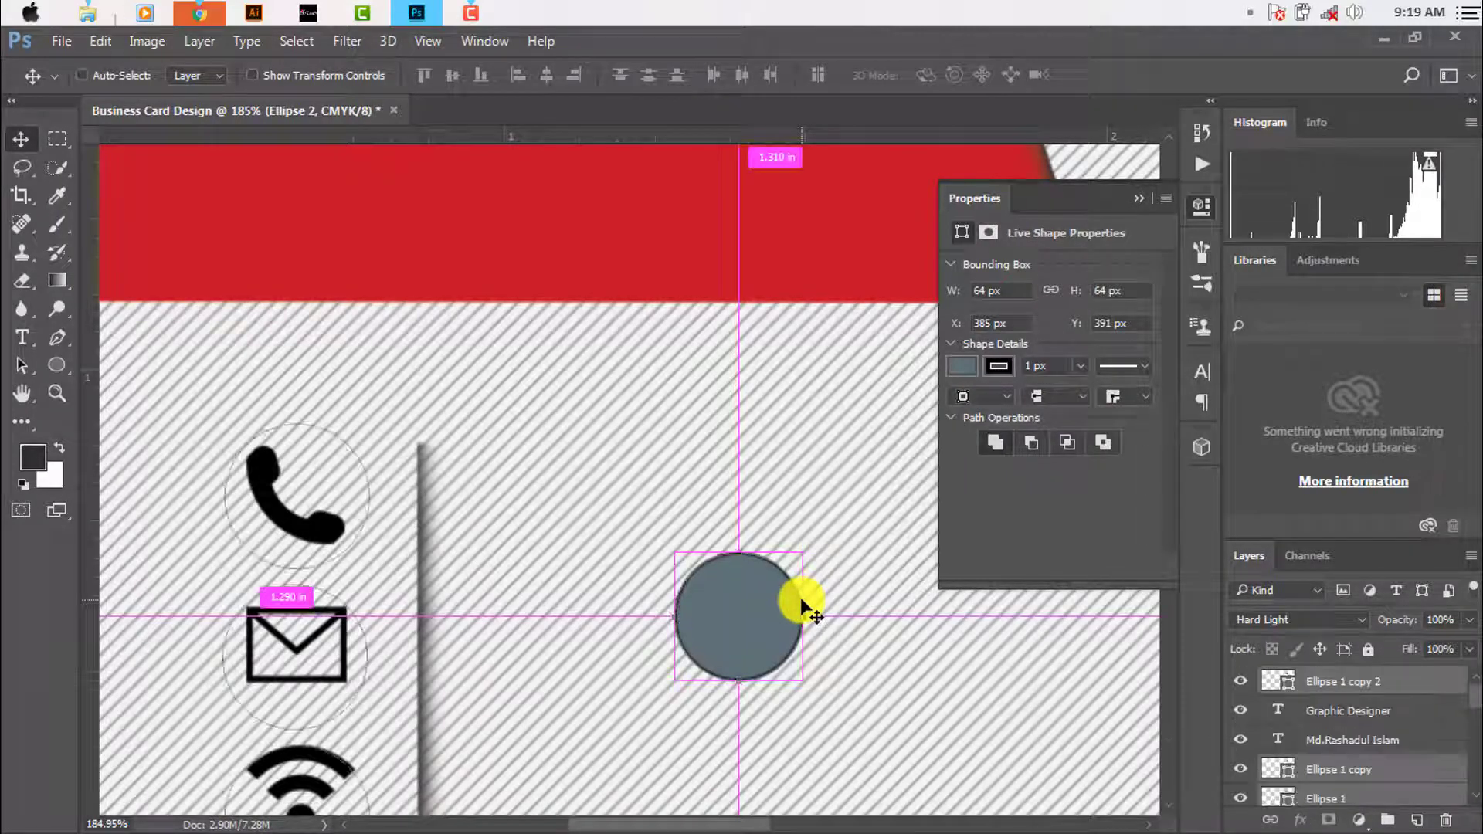
key(ctrl+shift+z)
key(ctrl+shift+z)
key(ctrl+shift+z)
key(ctrl+alt+z)
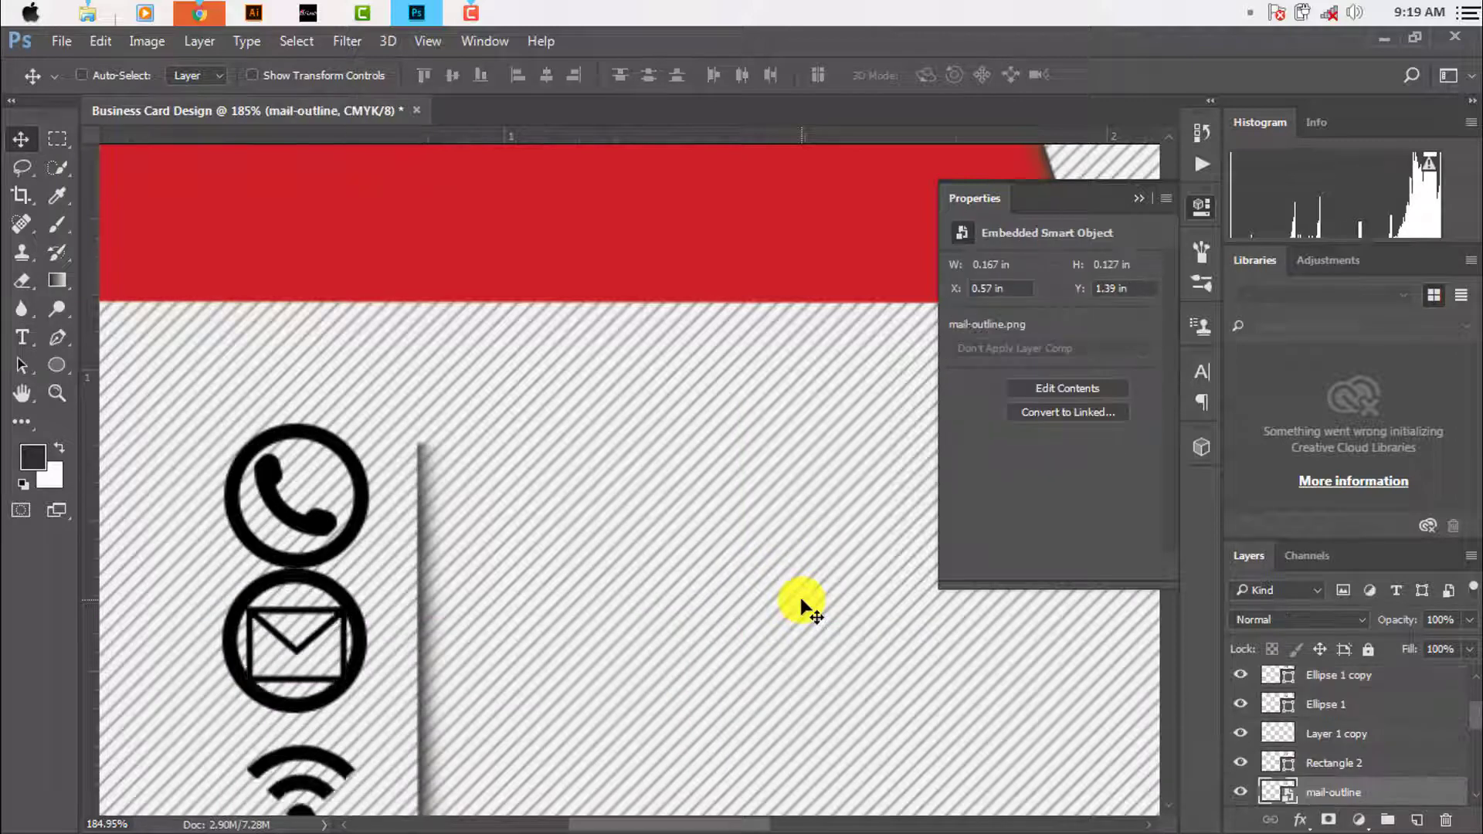
key(ctrl+alt+z)
key(ctrl+alt+z)
key(ctrl+alt+z)
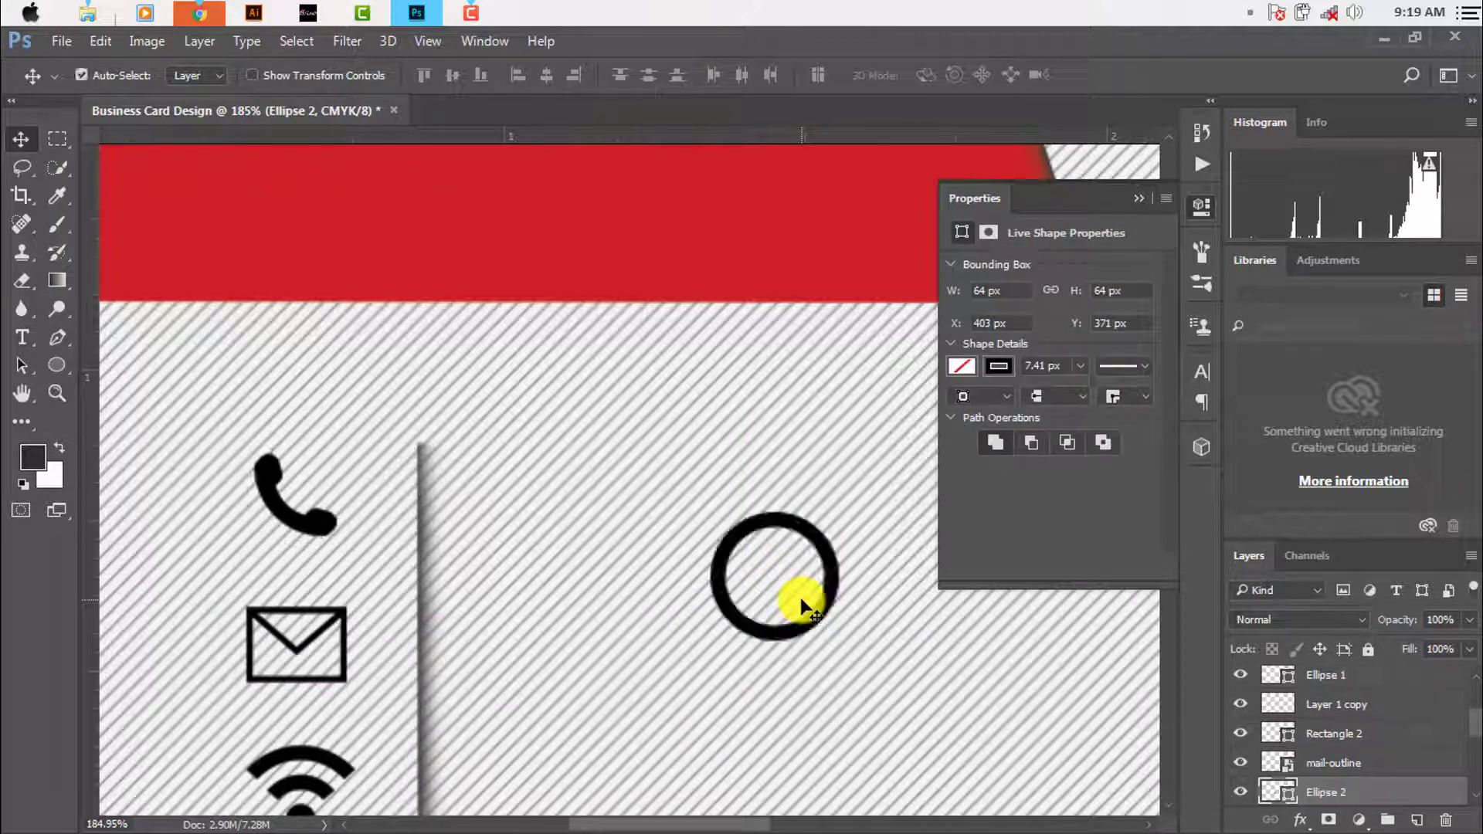
Scale down the phone, mail and Wi-Fi icons
click(317, 533)
key(ctrl+t)
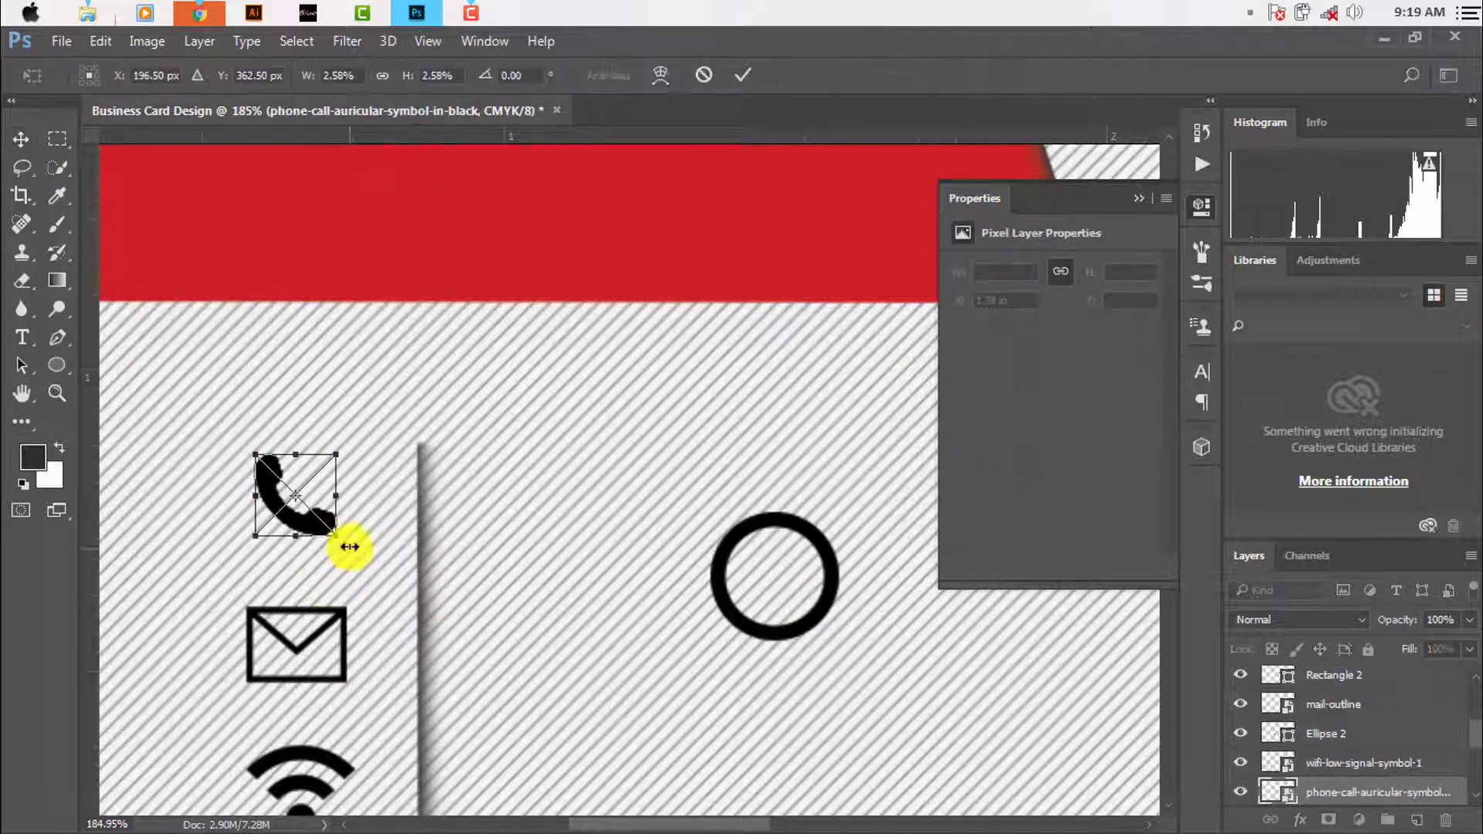
drag(332, 538, 324, 524)
click(739, 78)
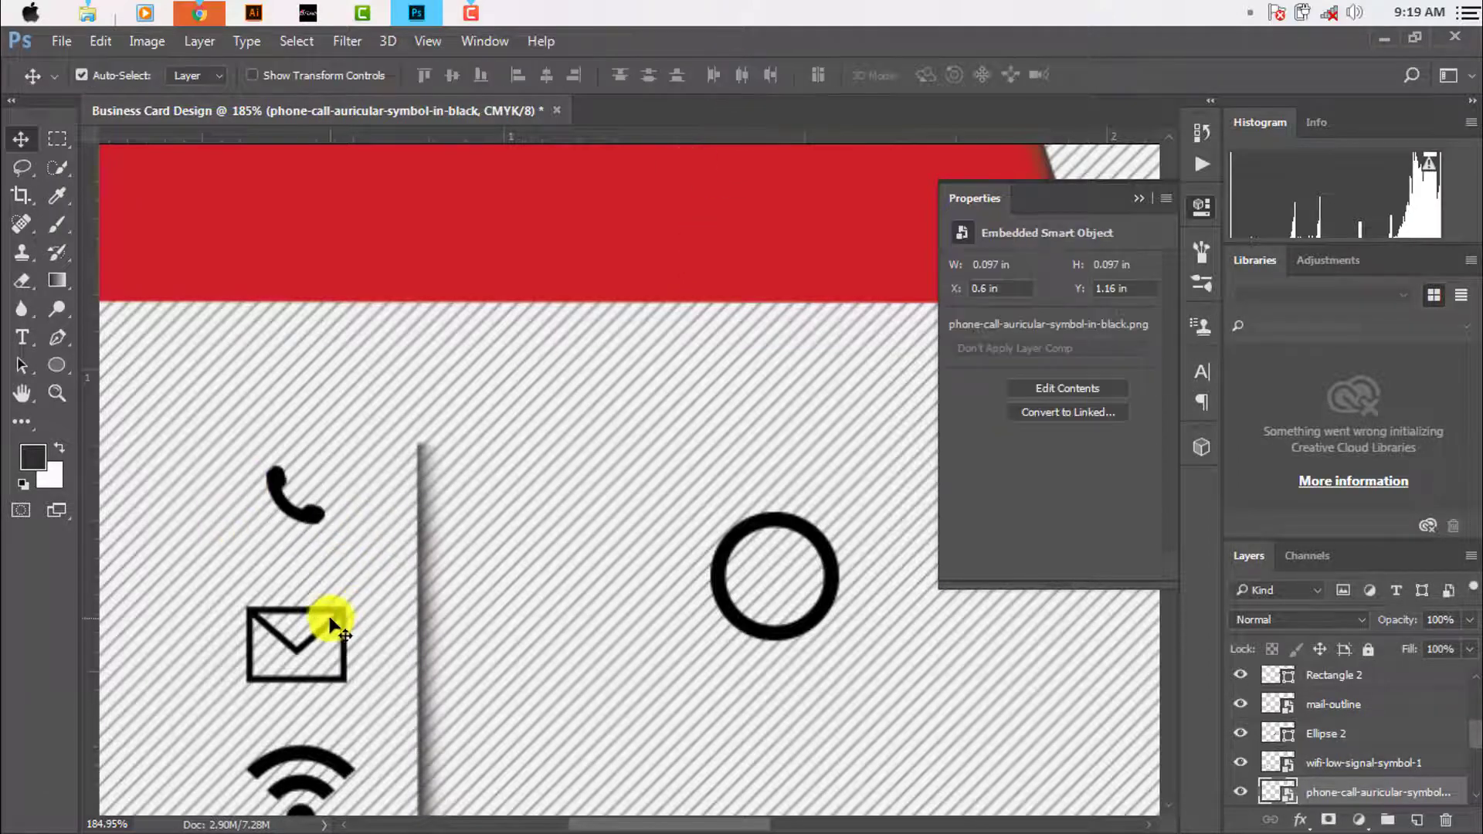
click(337, 609)
key(ctrl+t)
drag(348, 682, 338, 679)
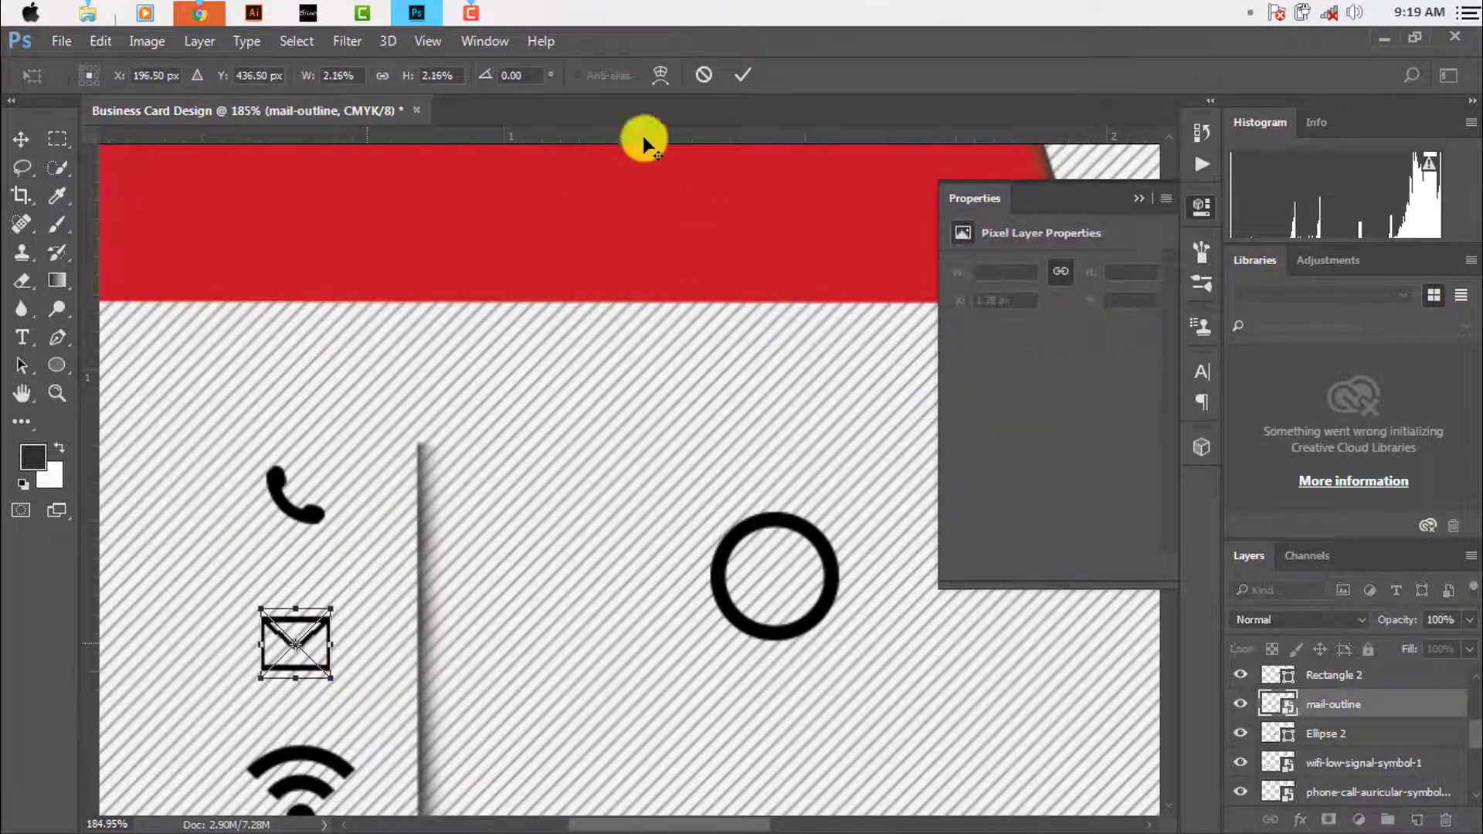
click(742, 75)
click(332, 763)
key(ctrl+t)
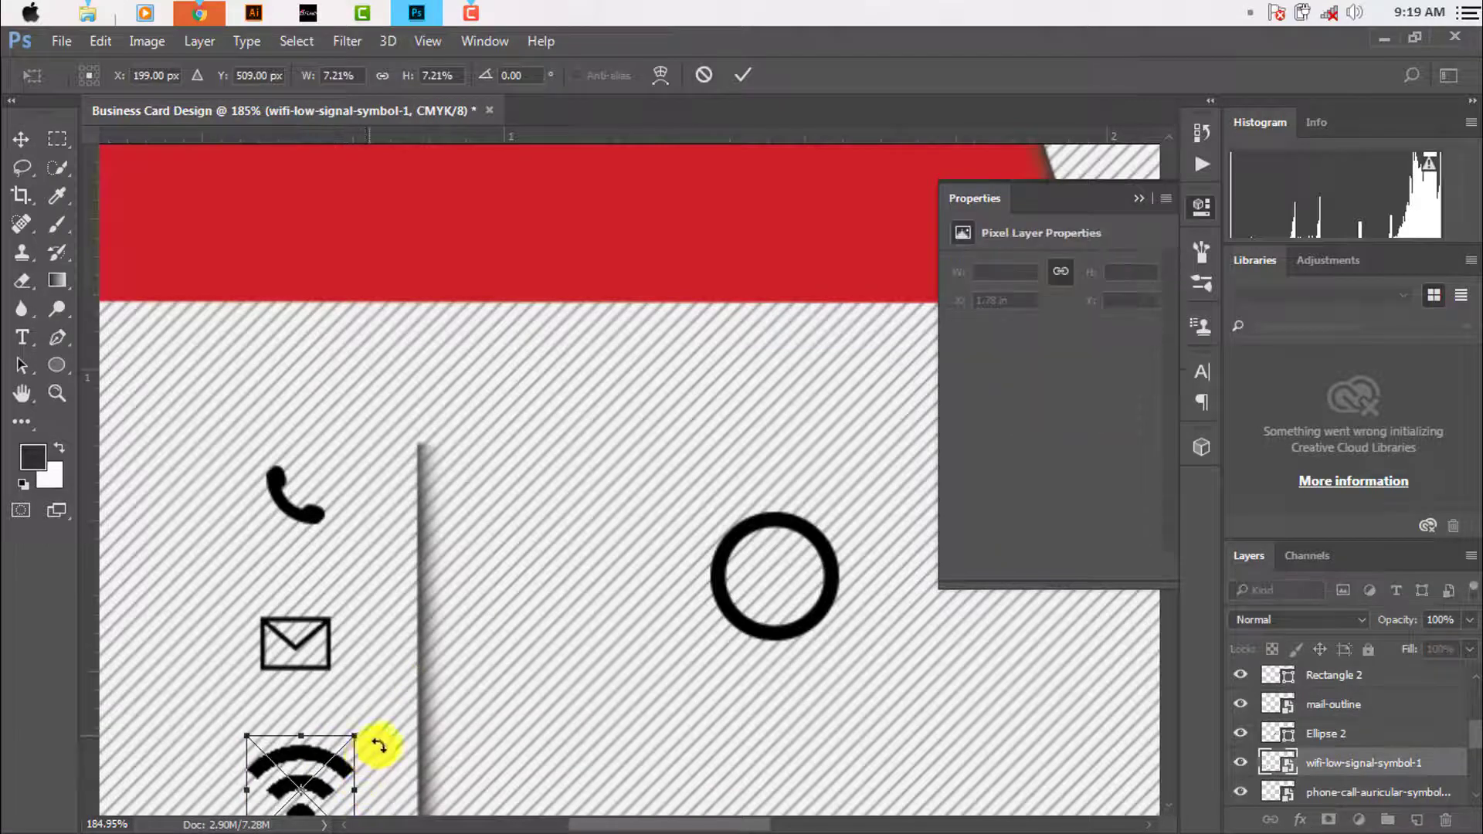
scroll(347, 741, down, 2)
drag(353, 706, 342, 708)
click(759, 65)
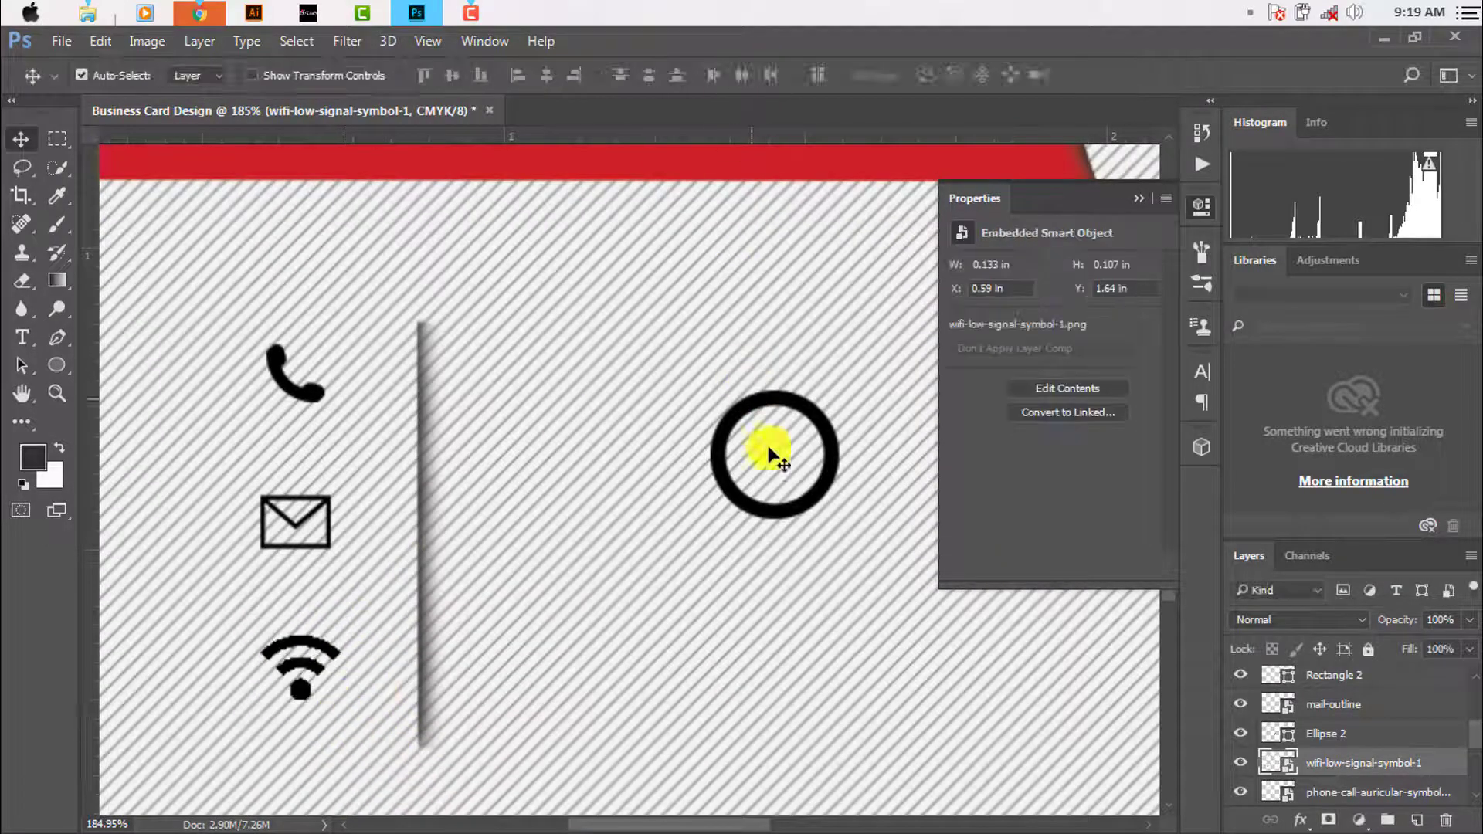
Move the black ring onto the phone icon and shrink it to fit
mouse_move(823, 489)
mouse_down()
mouse_move(342, 406)
mouse_move(355, 424)
mouse_move(308, 685)
mouse_up()
key(ctrl+t)
click(959, 75)
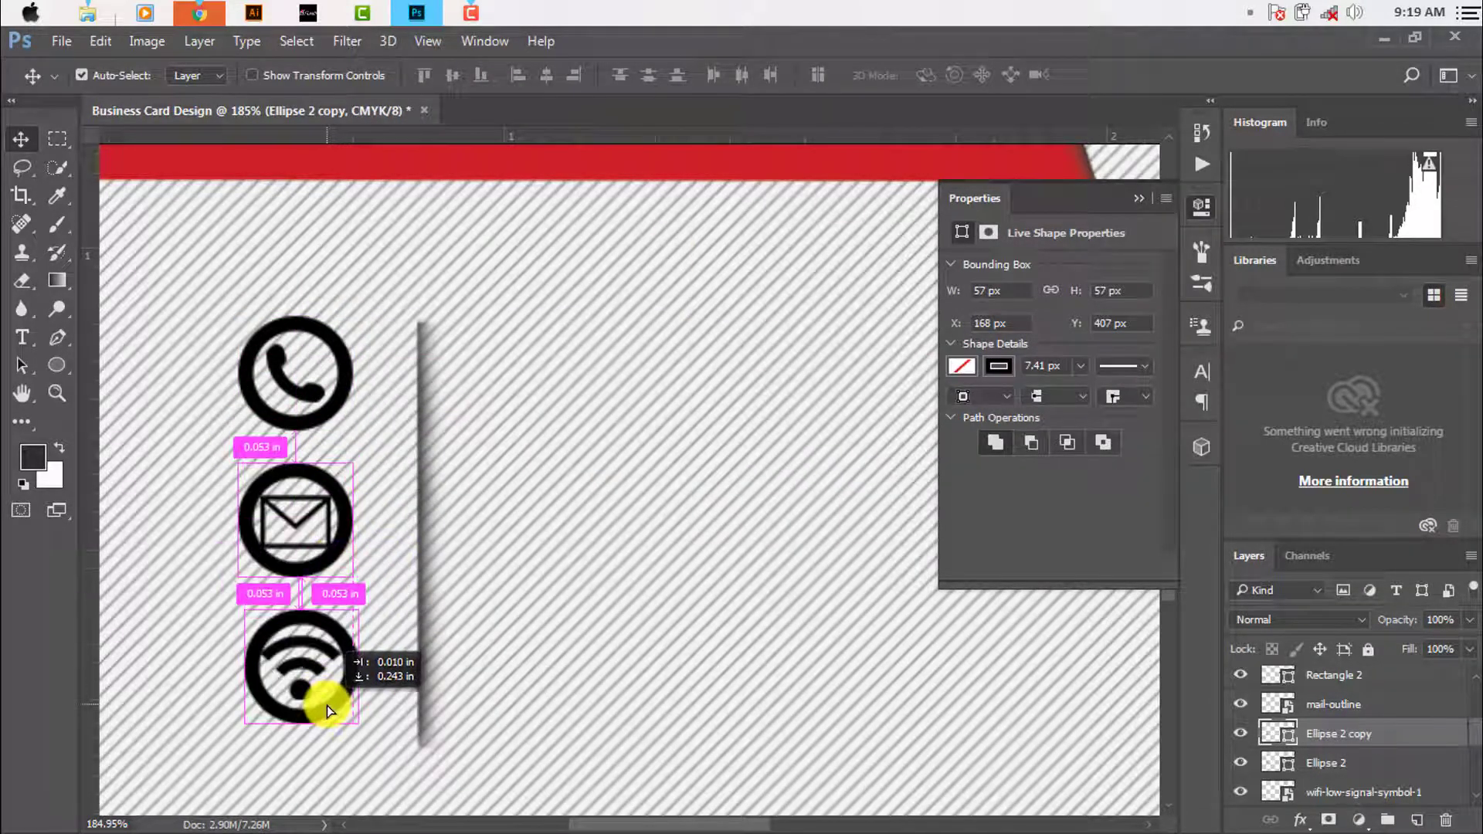
key(ctrl+0)
scroll(536, 652, up, 3)
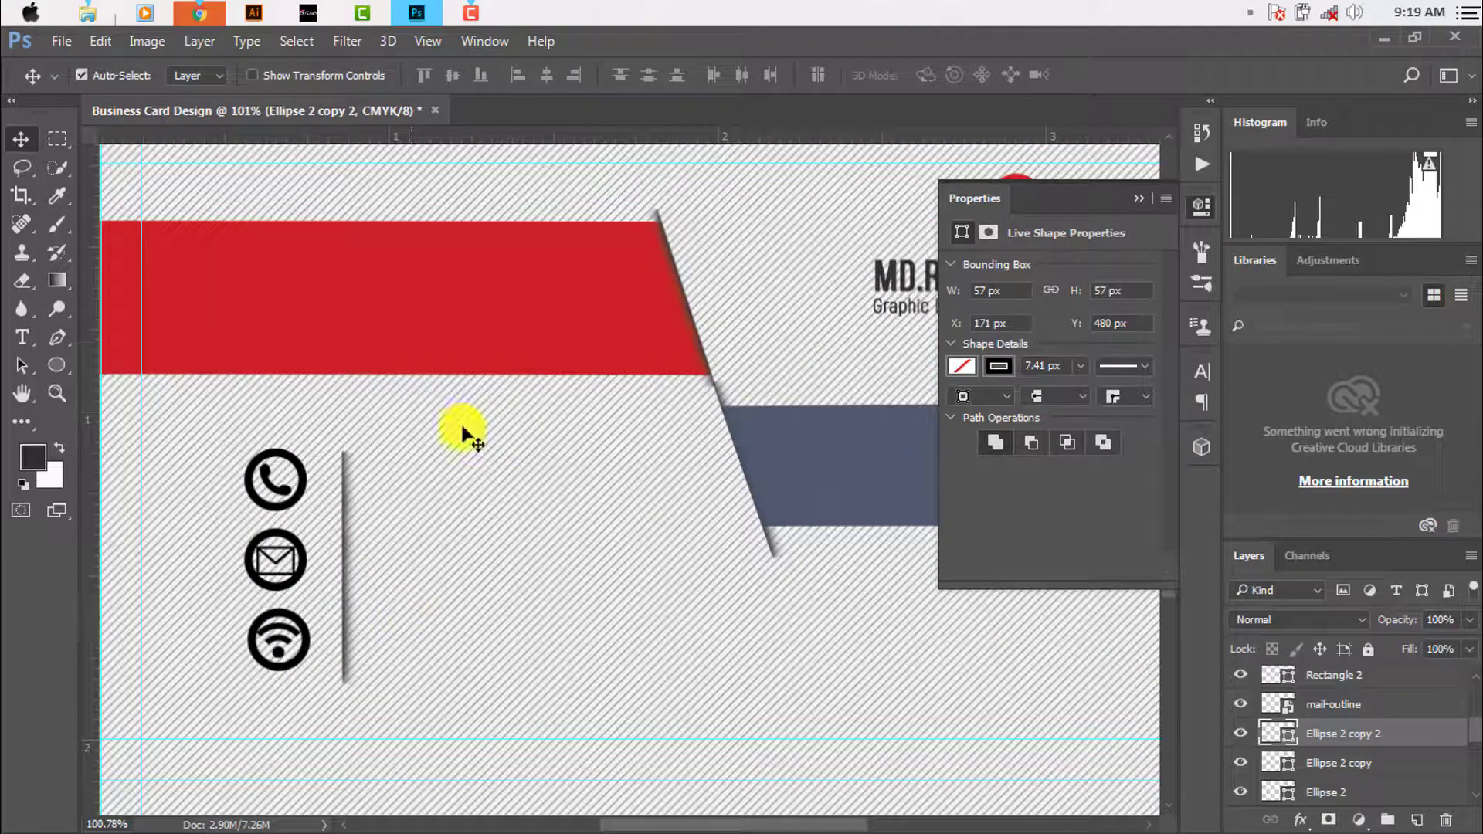
key(ctrl+z)
key(ctrl+z)
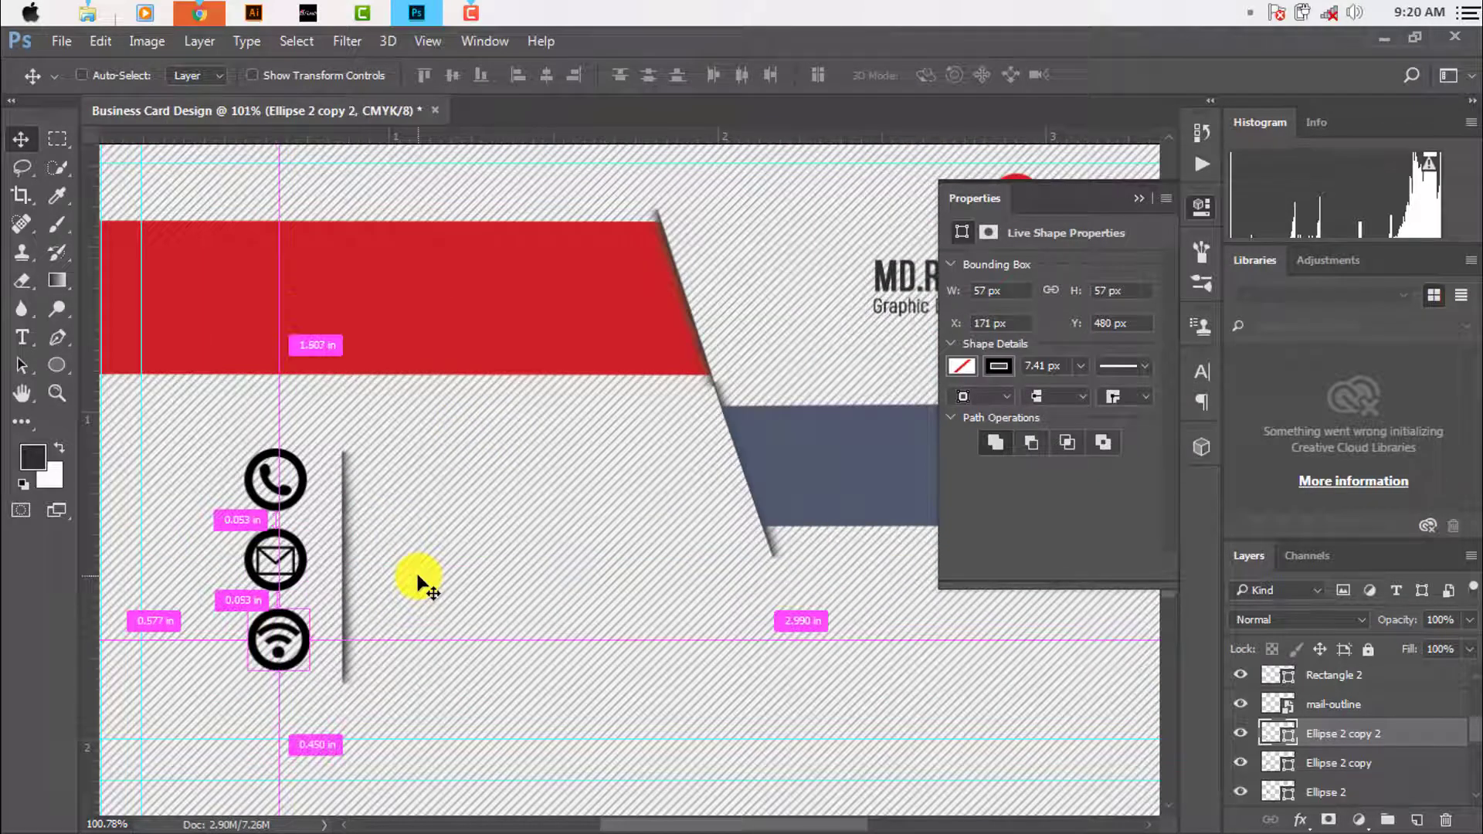
key(ctrl+z)
key(ctrl+z)
Shrink the mail and Wi-Fi icons further to match the phone icon
scroll(299, 539, up, 3)
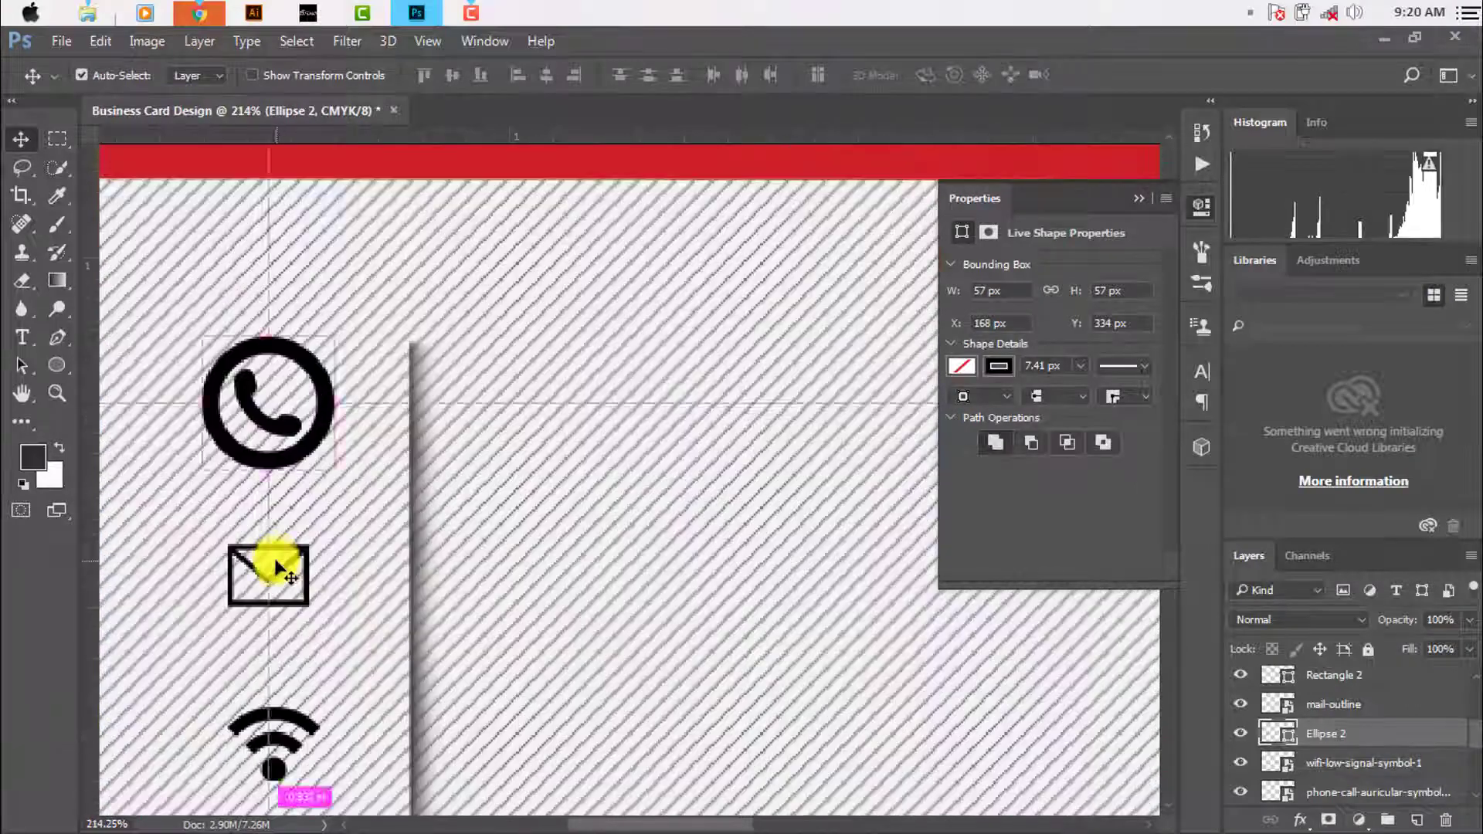
click(274, 568)
key(ctrl+t)
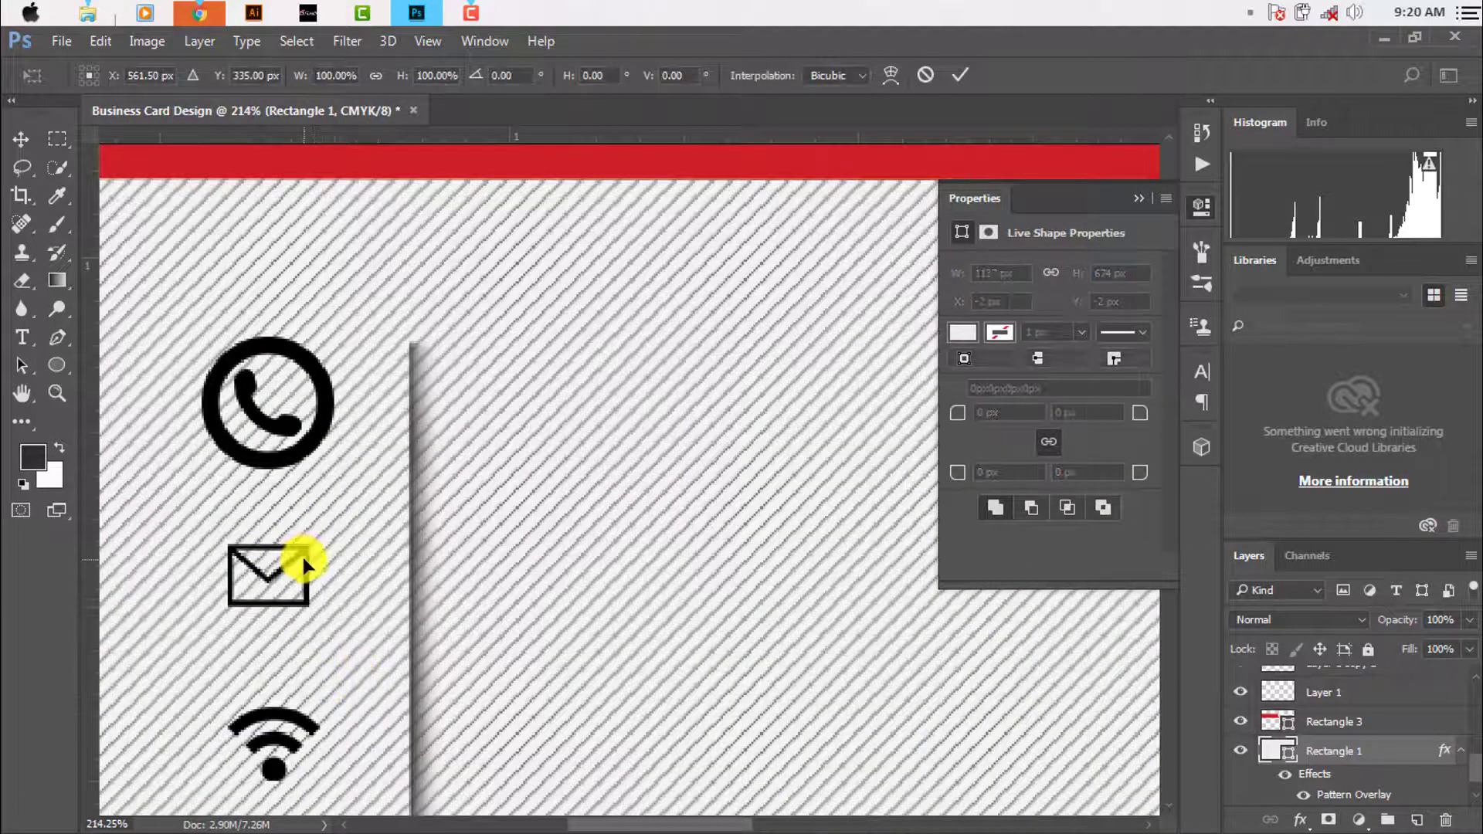
key(Escape)
click(300, 563)
key(ctrl+t)
drag(313, 610, 301, 599)
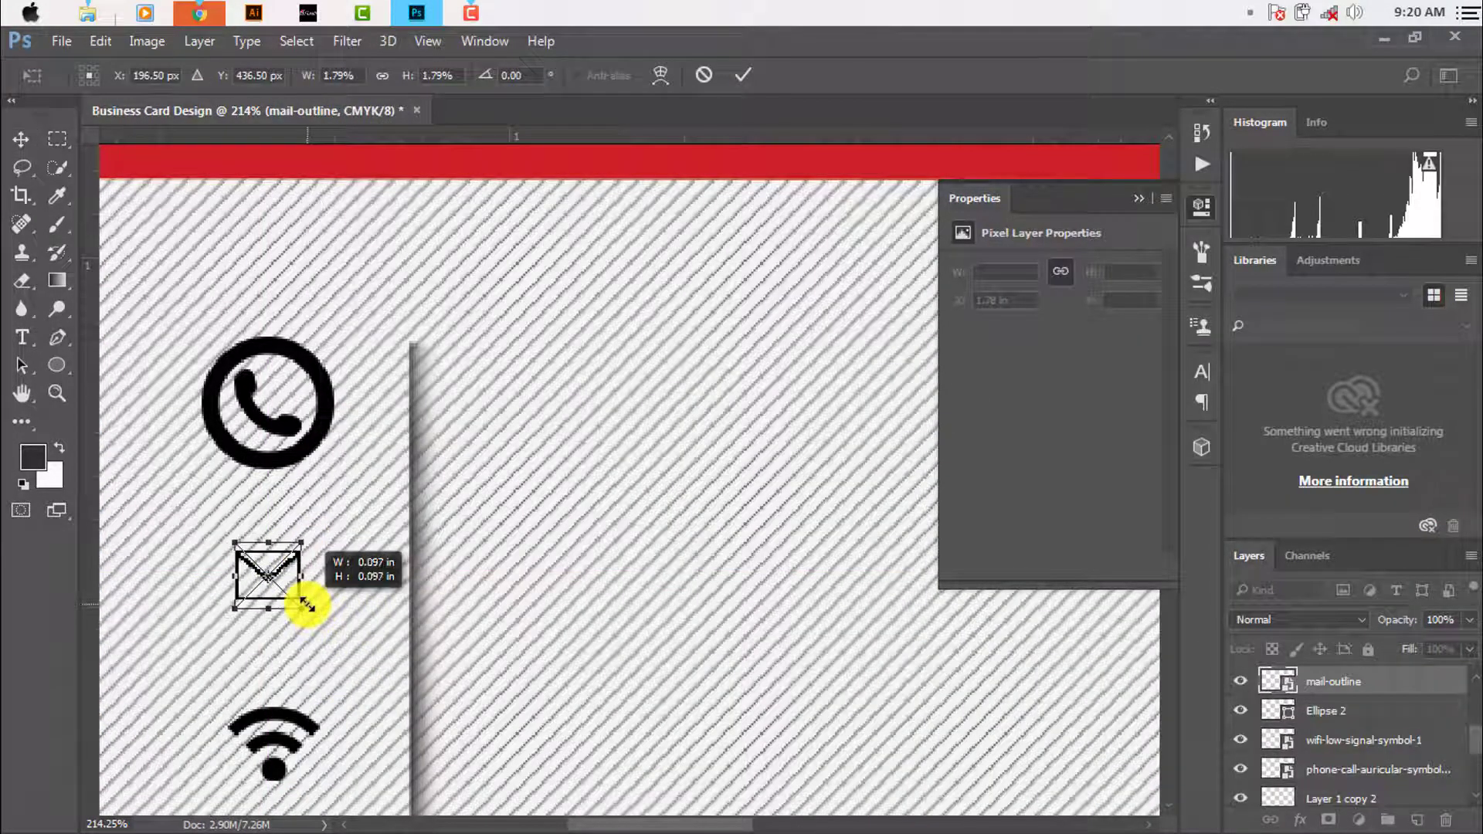
click(743, 75)
click(285, 726)
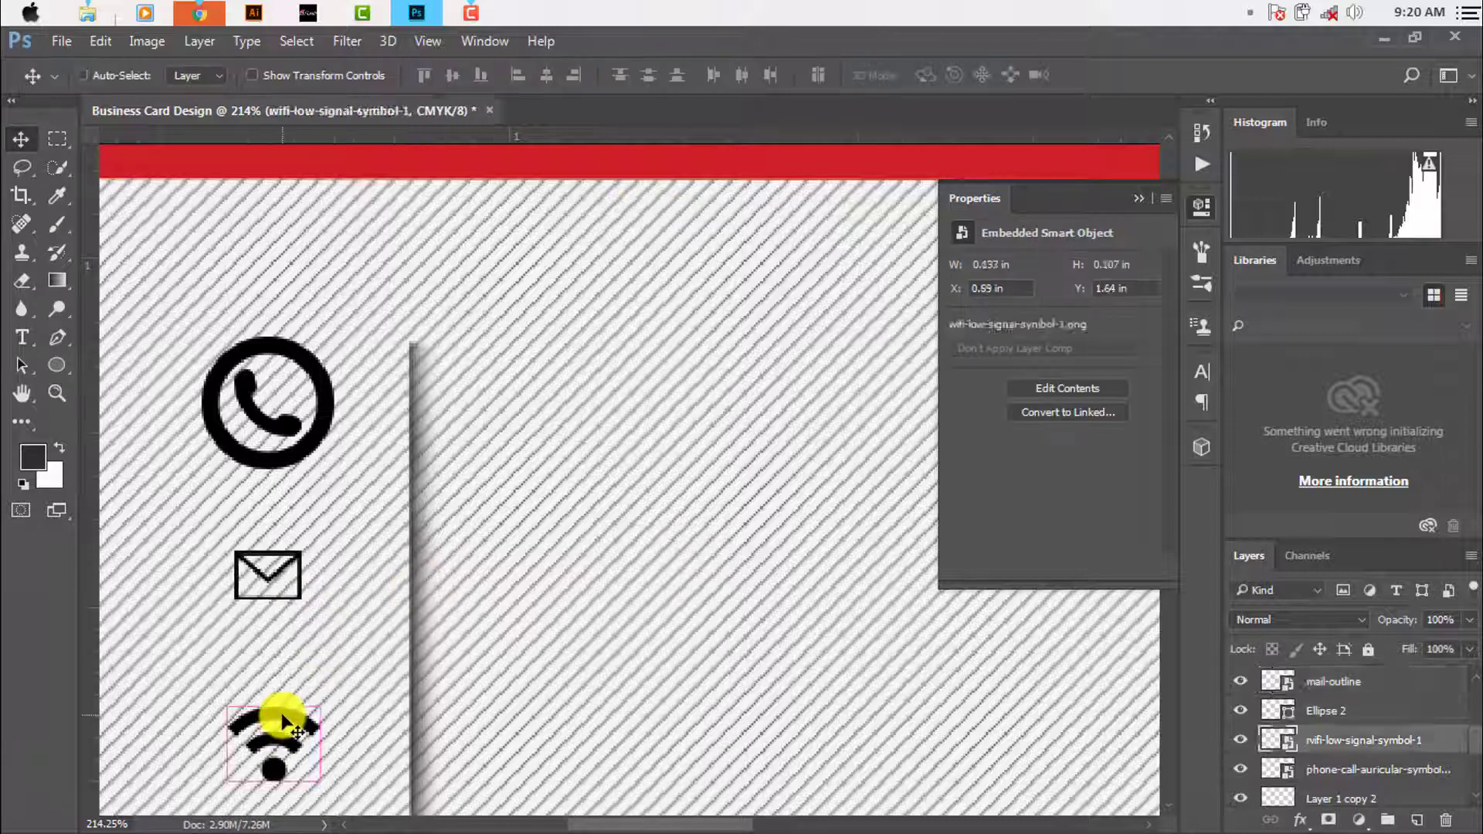
key(ctrl+t)
drag(321, 782, 314, 783)
click(740, 75)
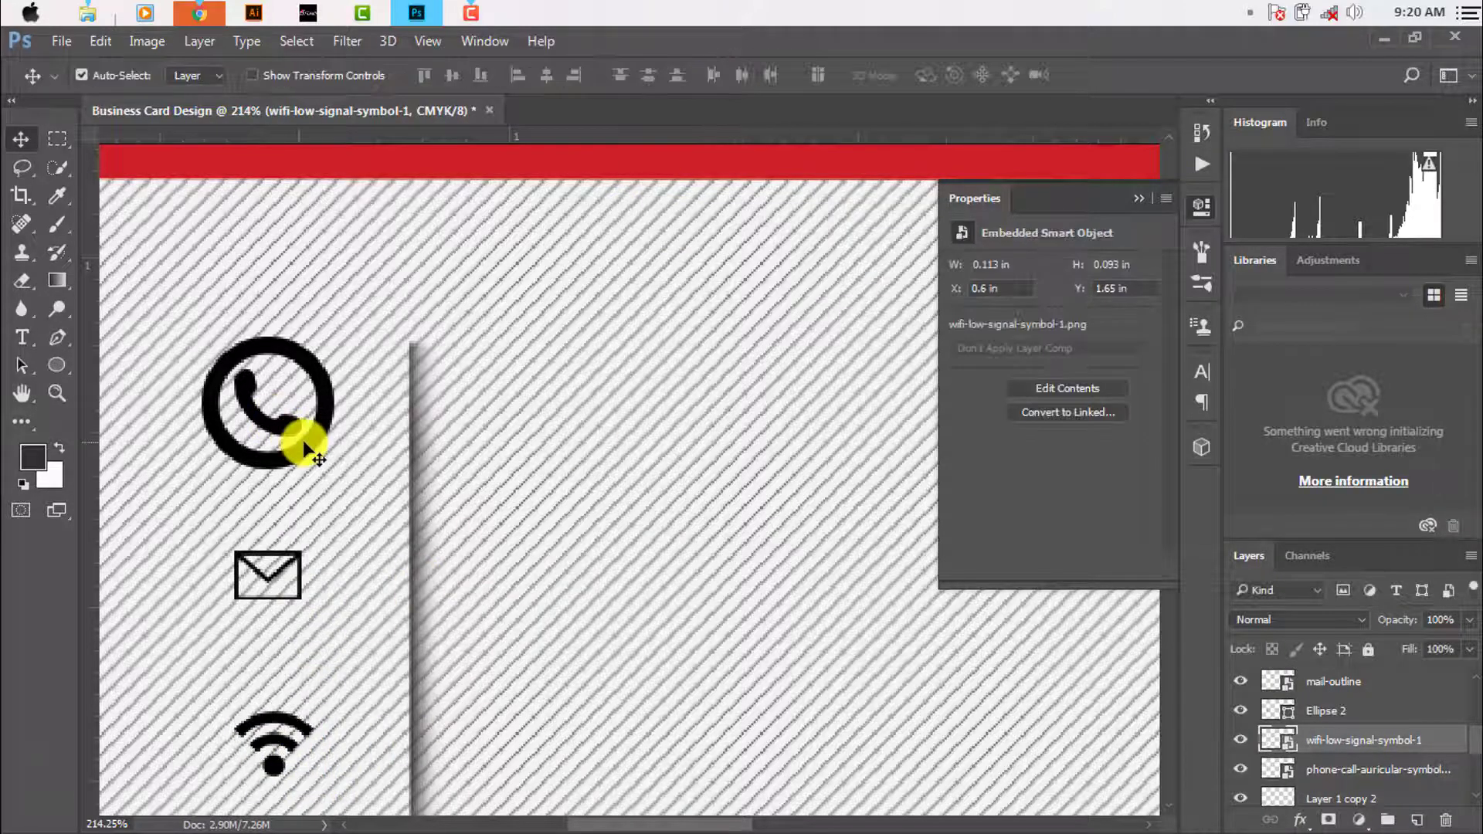
Copy the ring around the mail and Wi-Fi icons and line the rings up evenly
drag(305, 464, 290, 784)
key(ctrl+j)
key(ctrl+j)
scroll(330, 705, up, 1)
scroll(290, 602, down, 2)
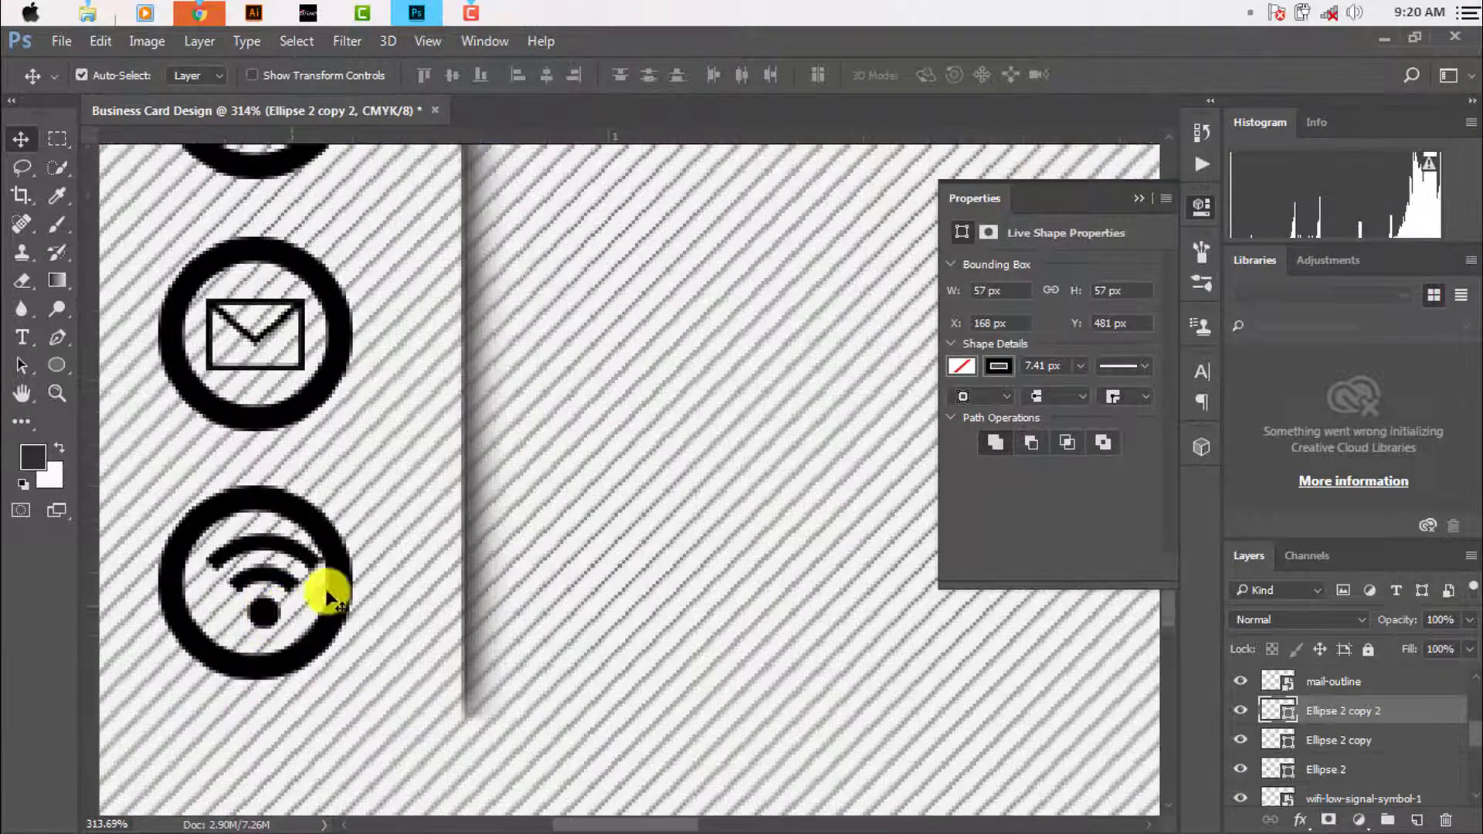
drag(321, 590, 350, 590)
scroll(363, 583, down, 2)
scroll(405, 594, down, 1)
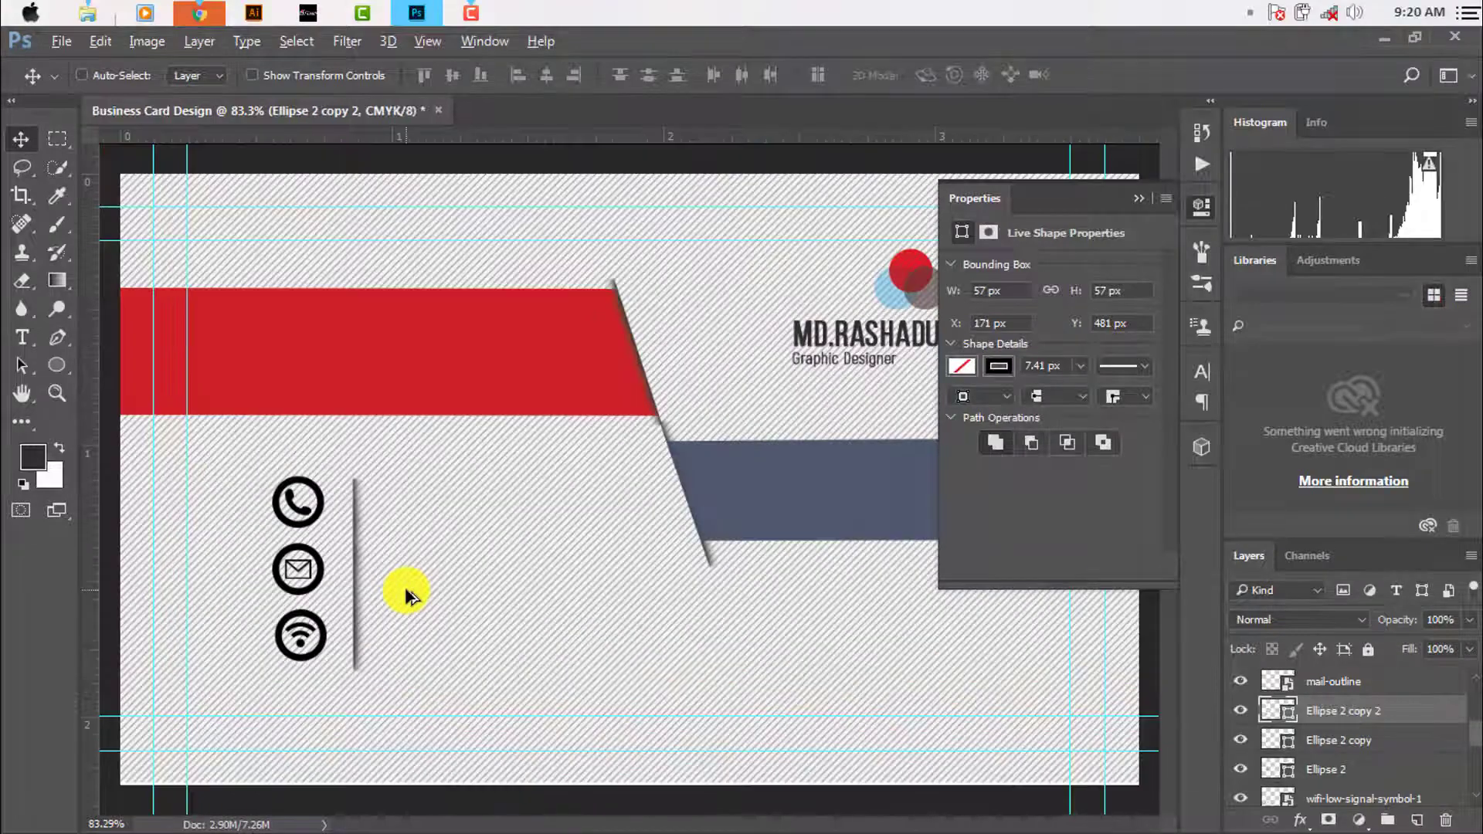
scroll(440, 637, down, 2)
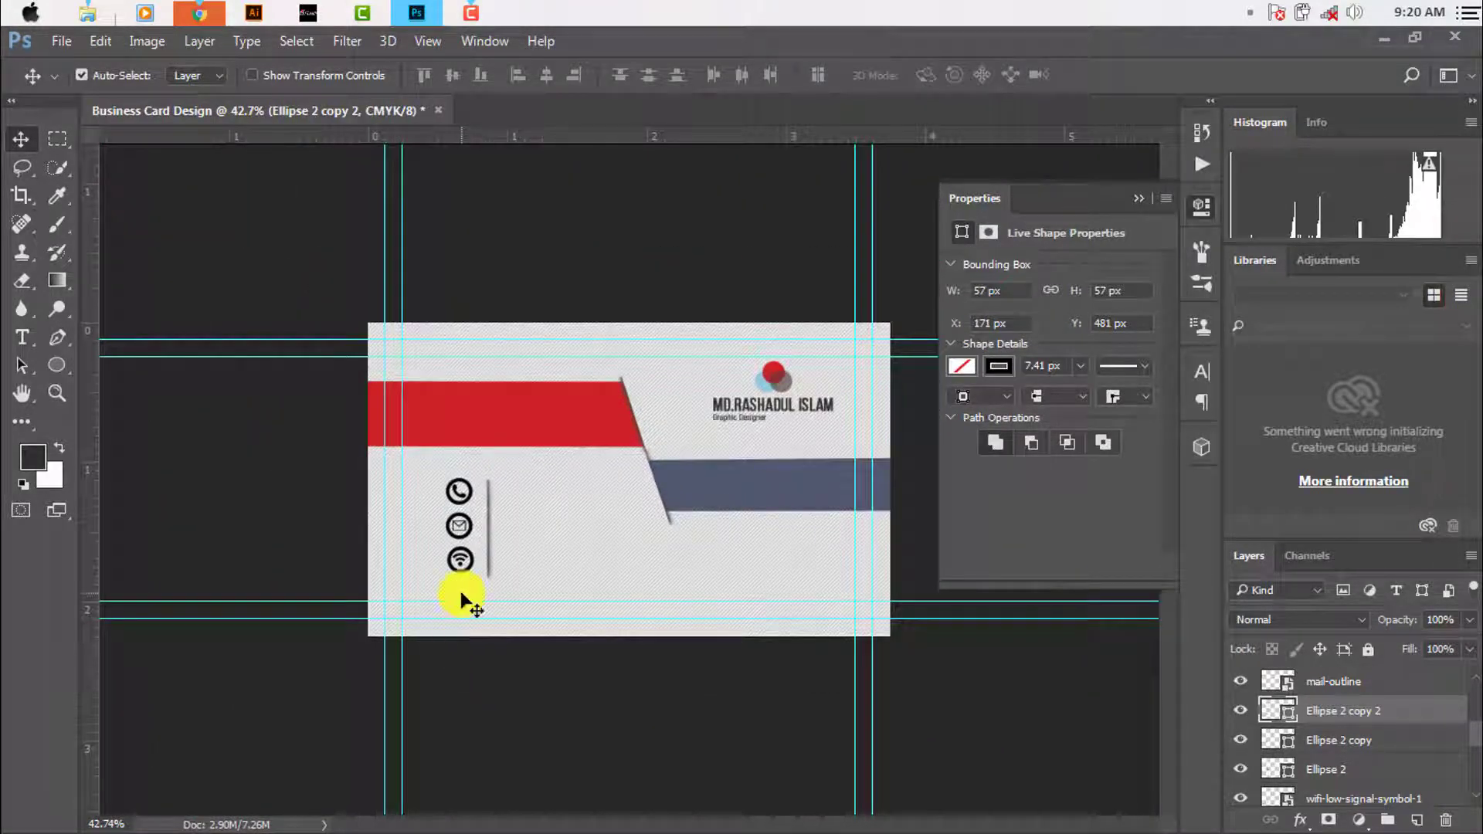
key(ctrl+plus)
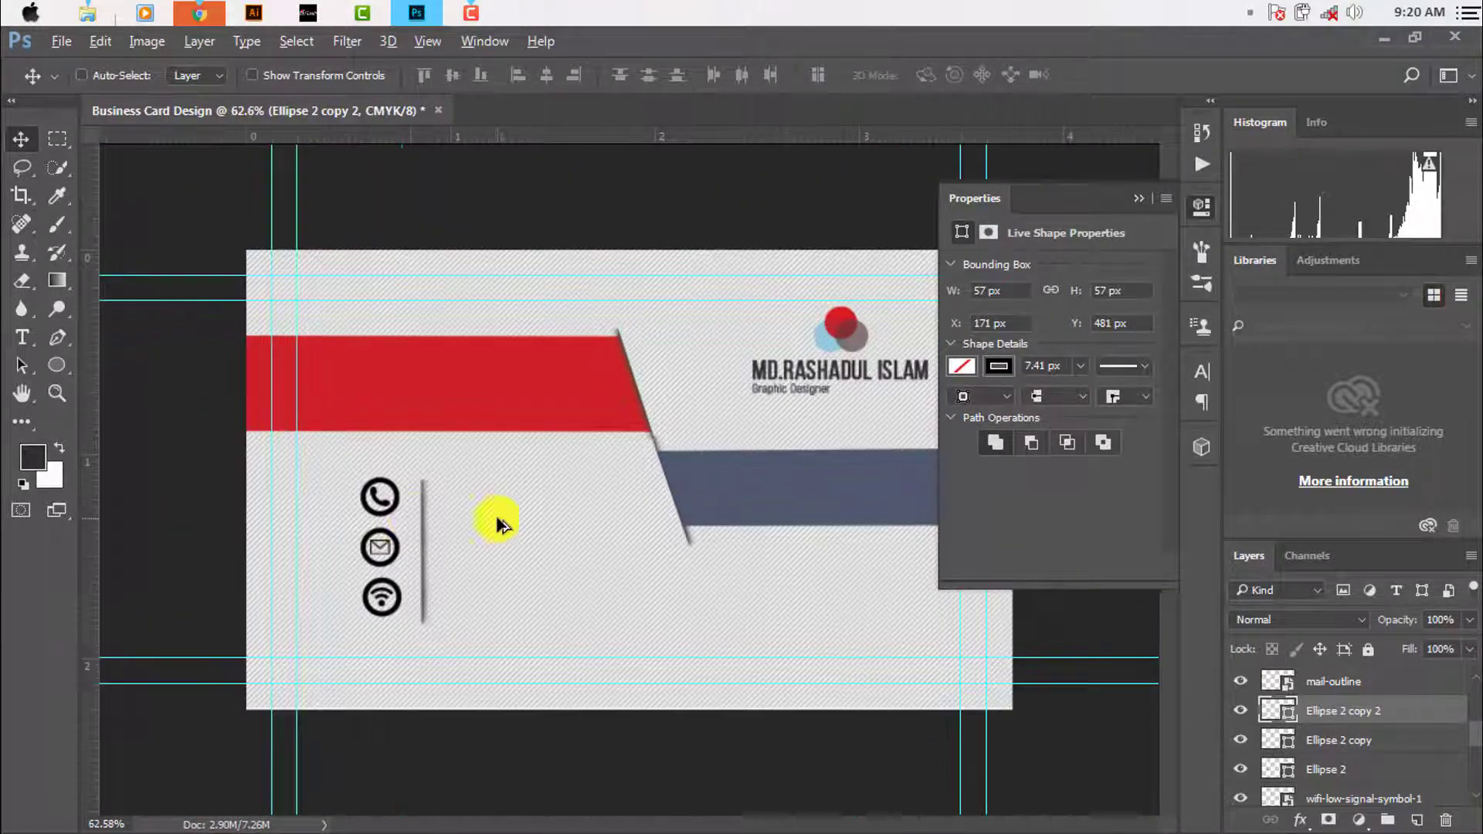
key(ctrl+plus)
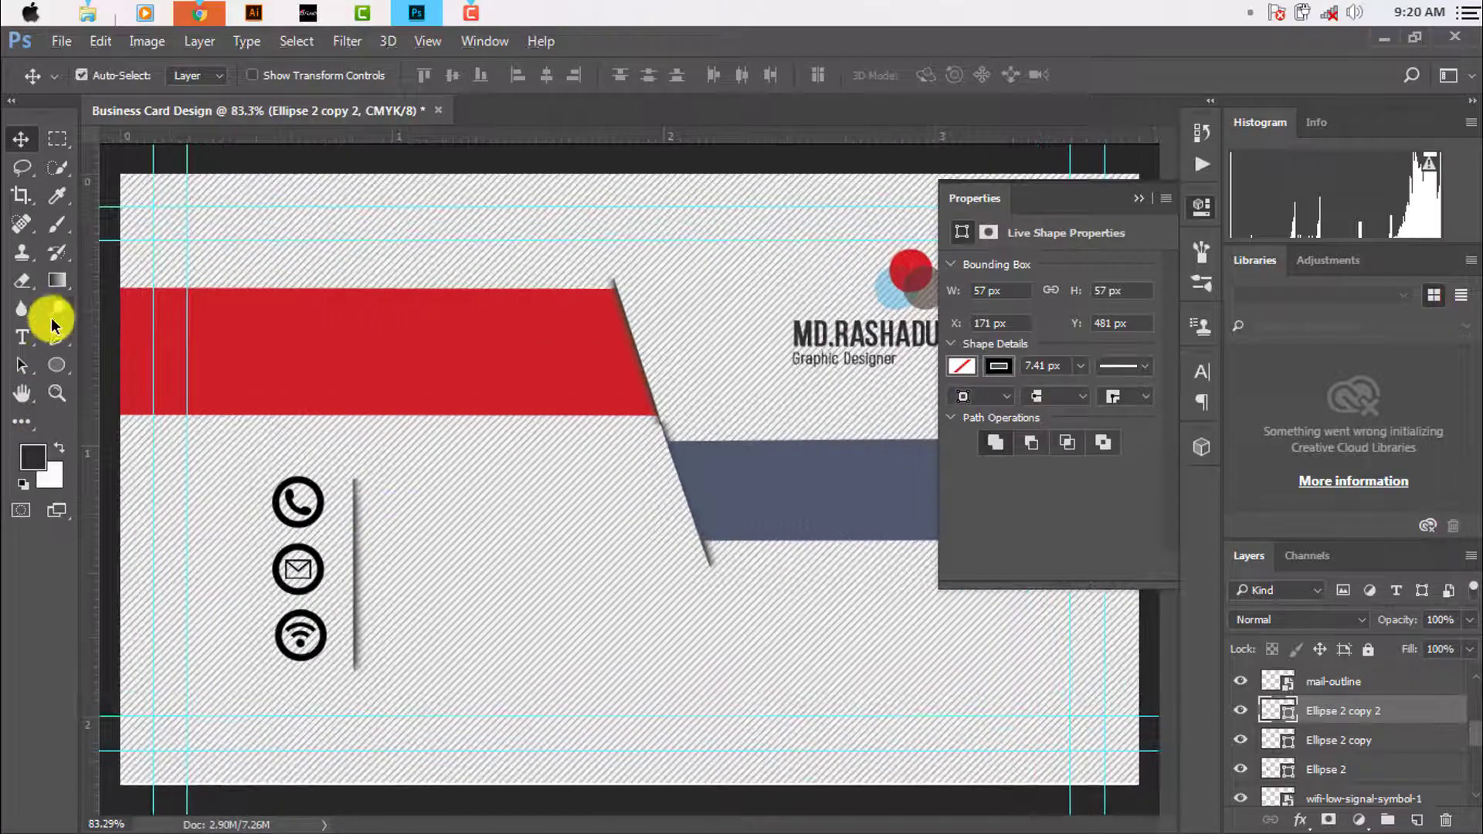
Add a phone-number text line beside the phone icon in Bebas Neue at 5.88 pt
click(18, 343)
key(ctrl+minus)
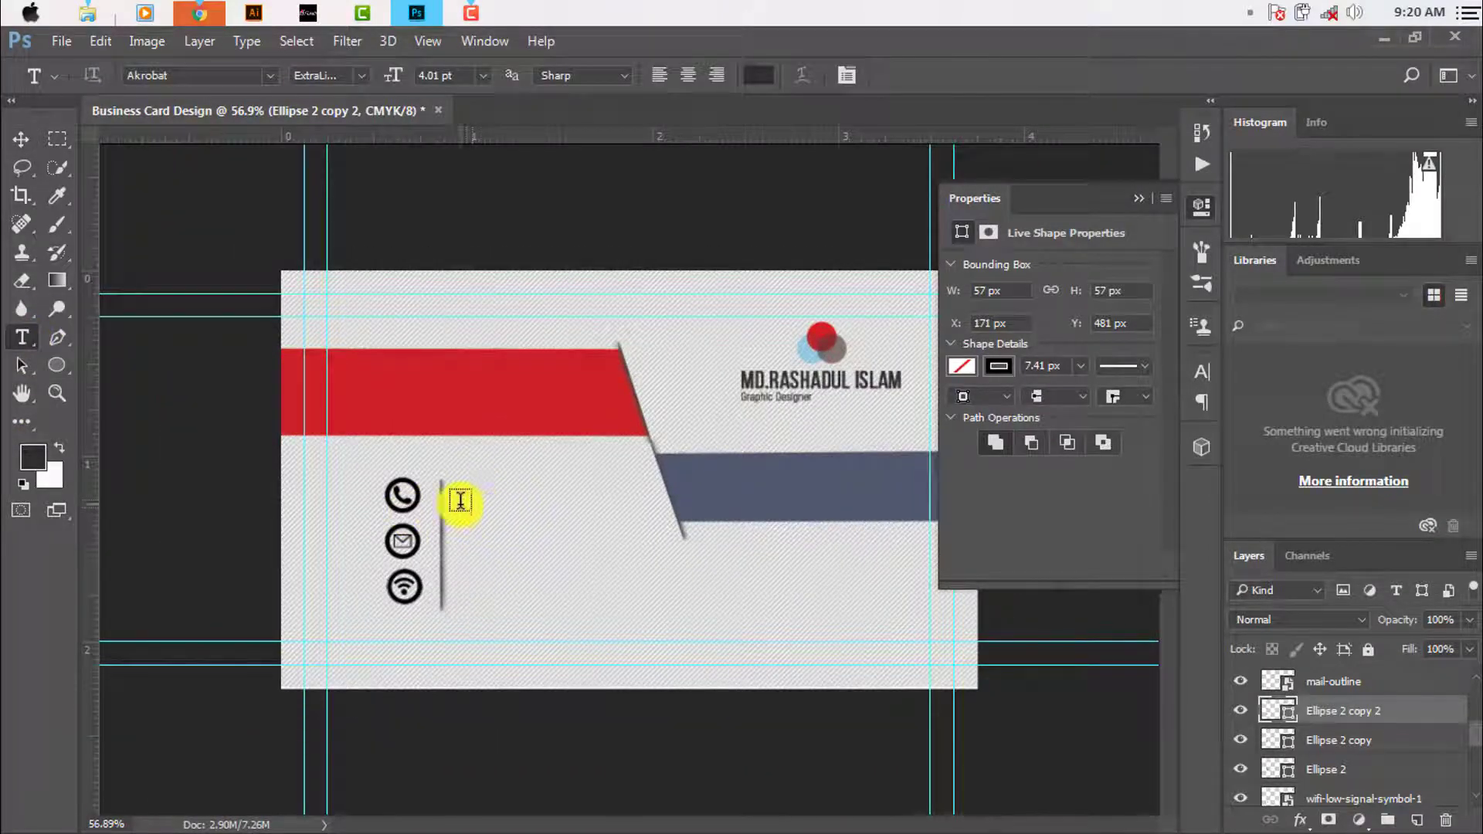
click(465, 507)
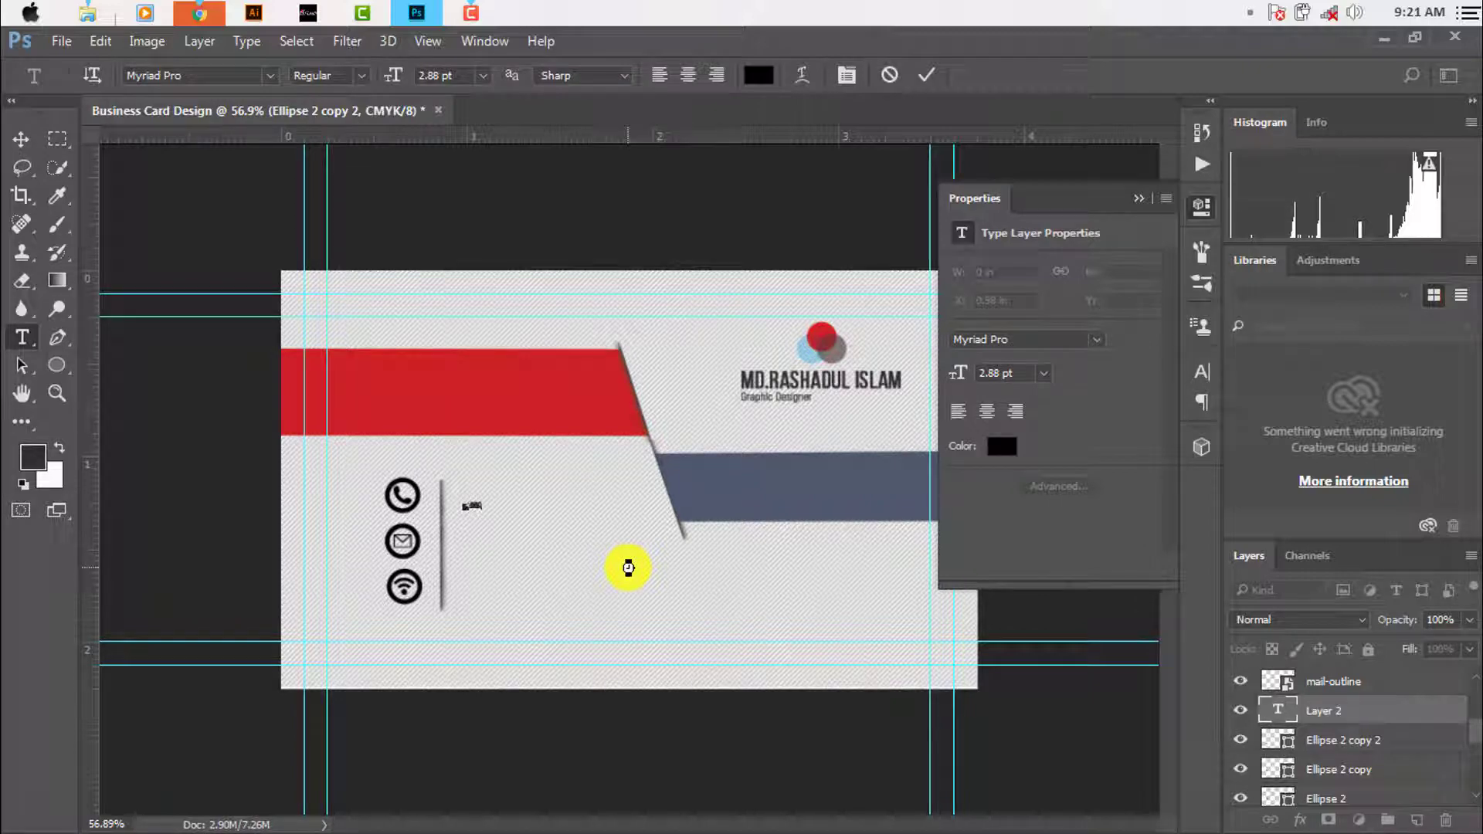
scroll(527, 520, up, 3)
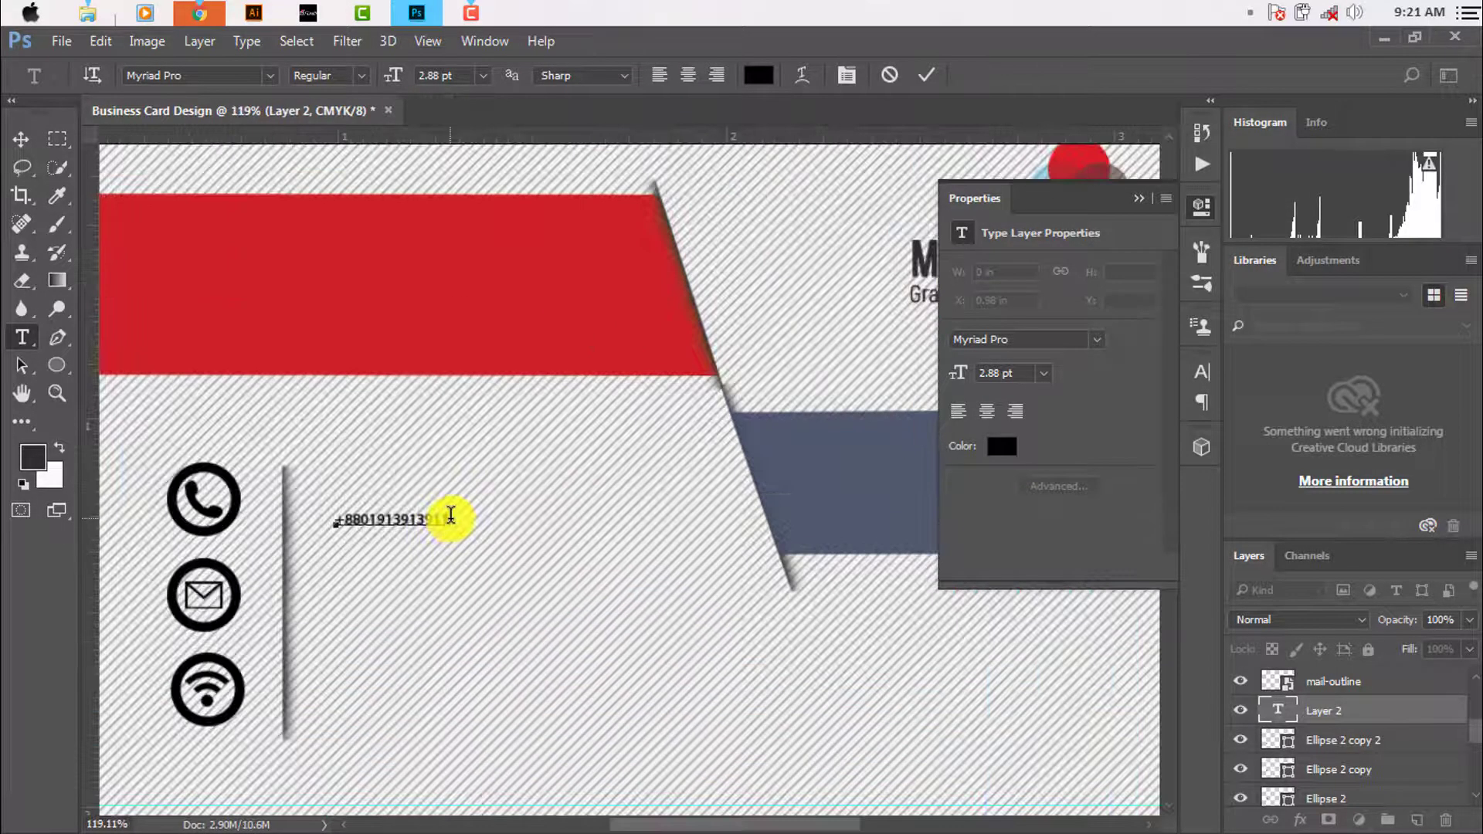
key(ctrl+a)
click(266, 74)
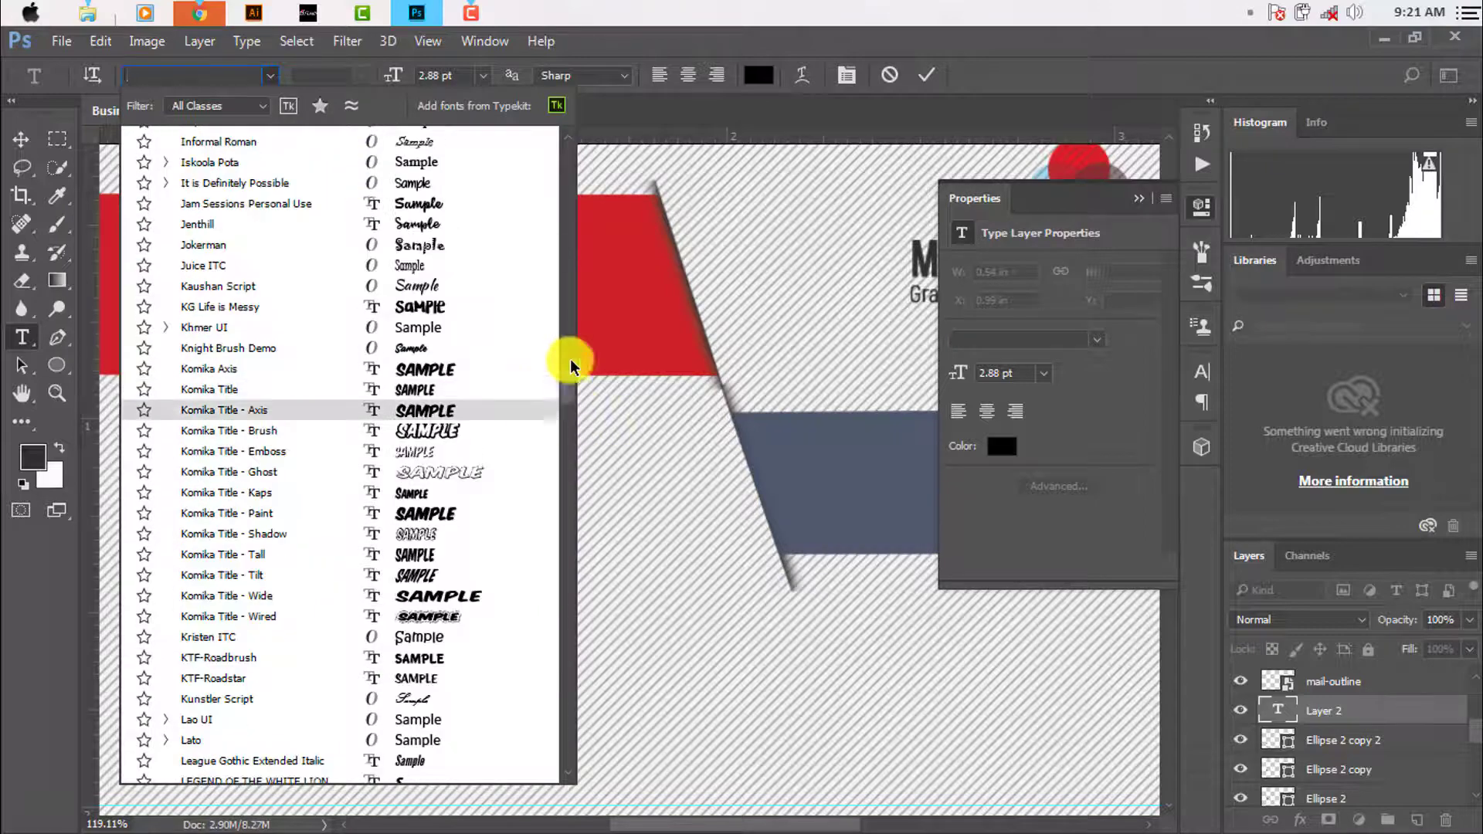
drag(569, 357, 503, 202)
click(324, 160)
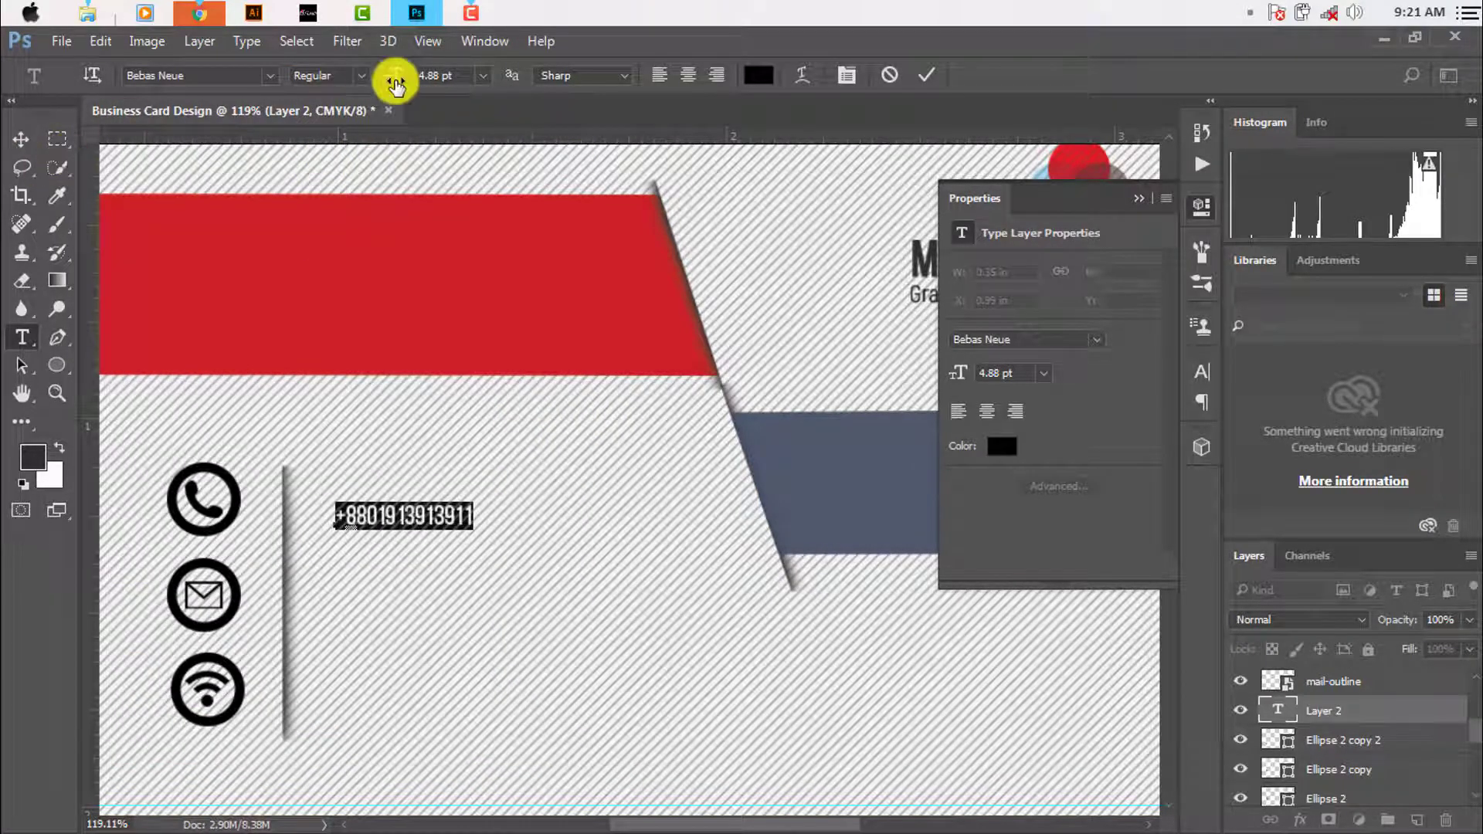
drag(393, 74, 421, 75)
click(20, 139)
Move the phone number beside the divider and space out its digits
drag(429, 529, 407, 492)
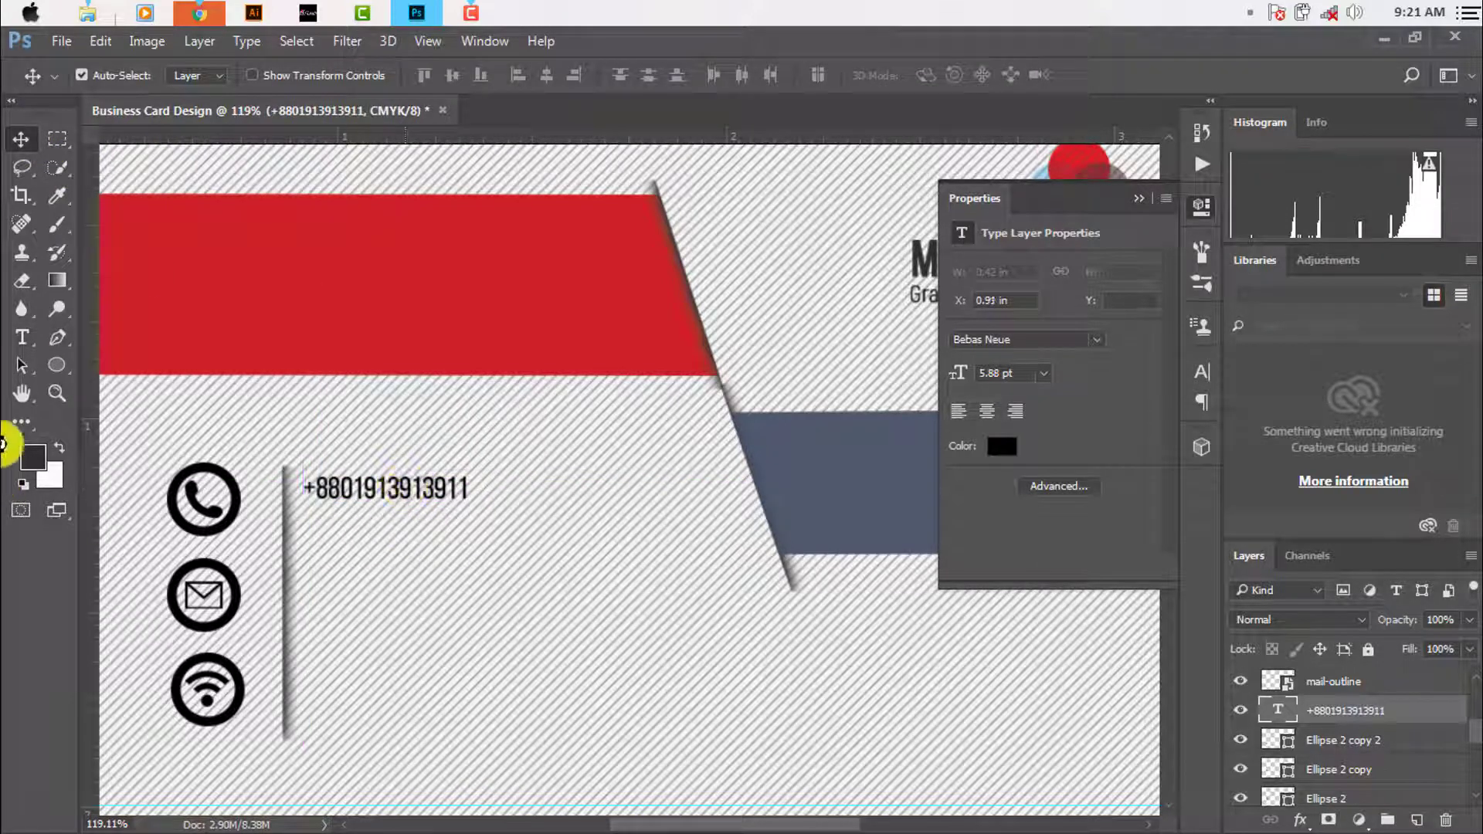
click(23, 340)
click(338, 488)
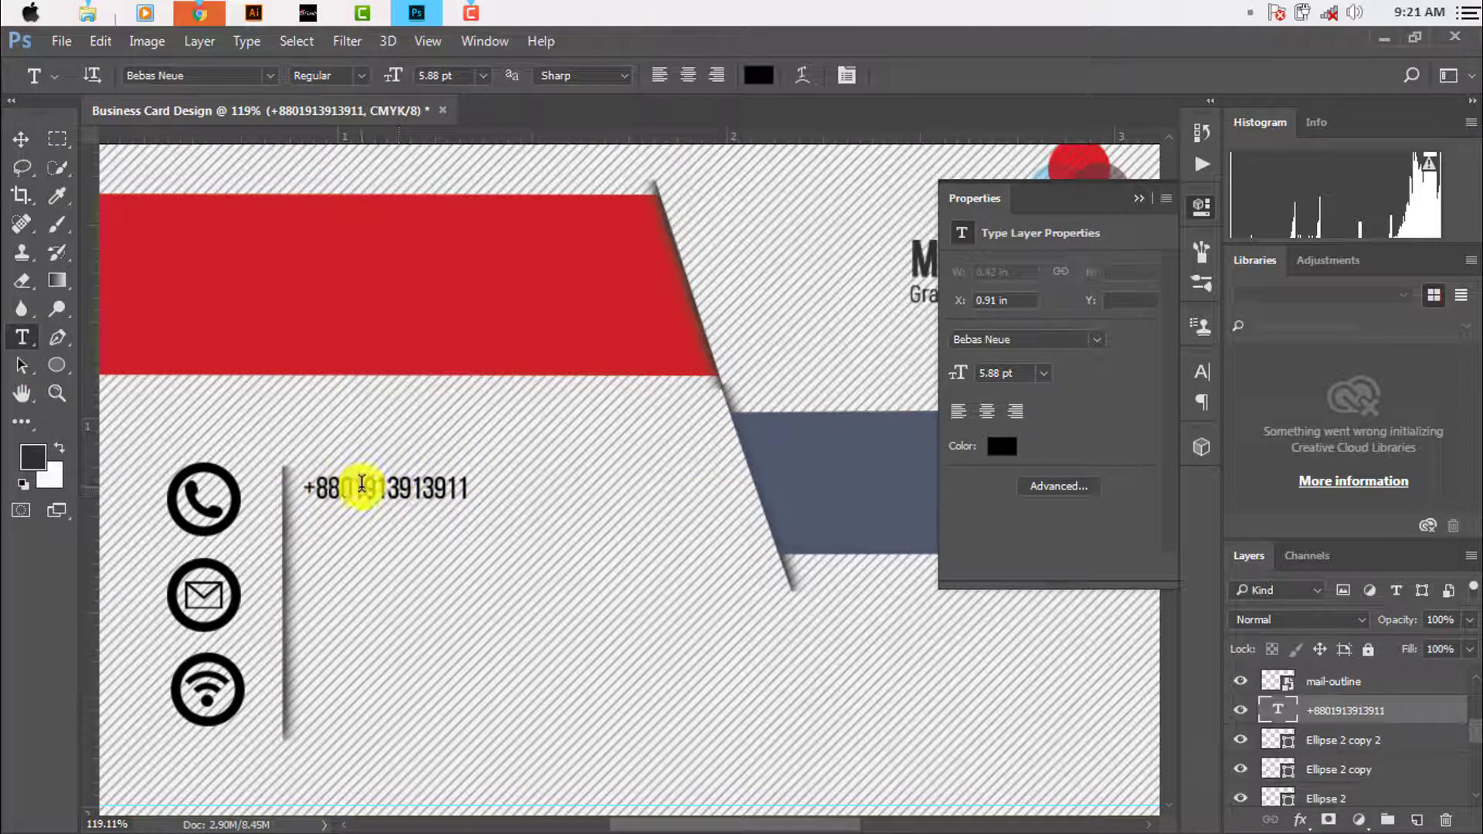
click(361, 485)
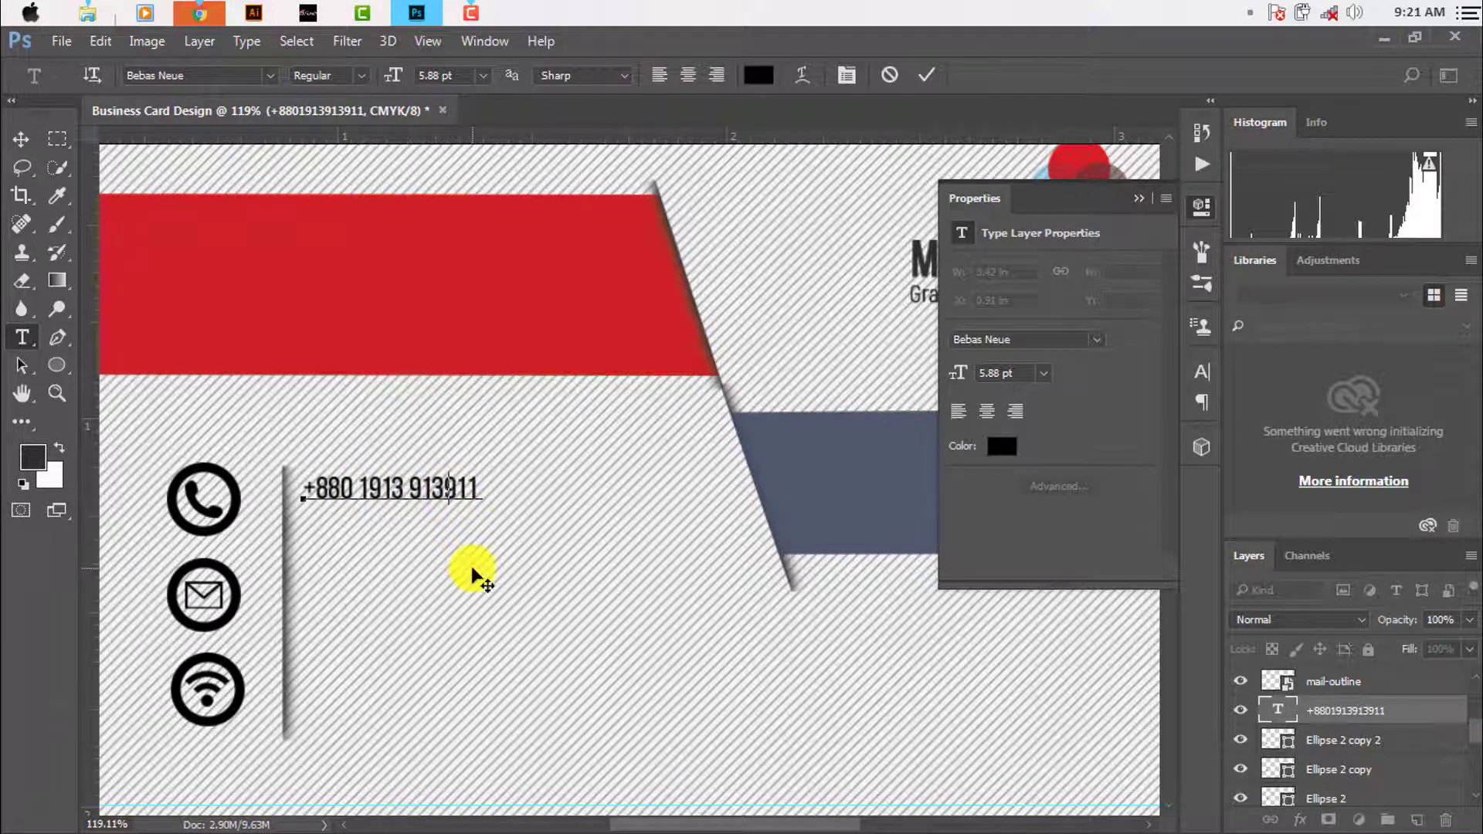
click(19, 132)
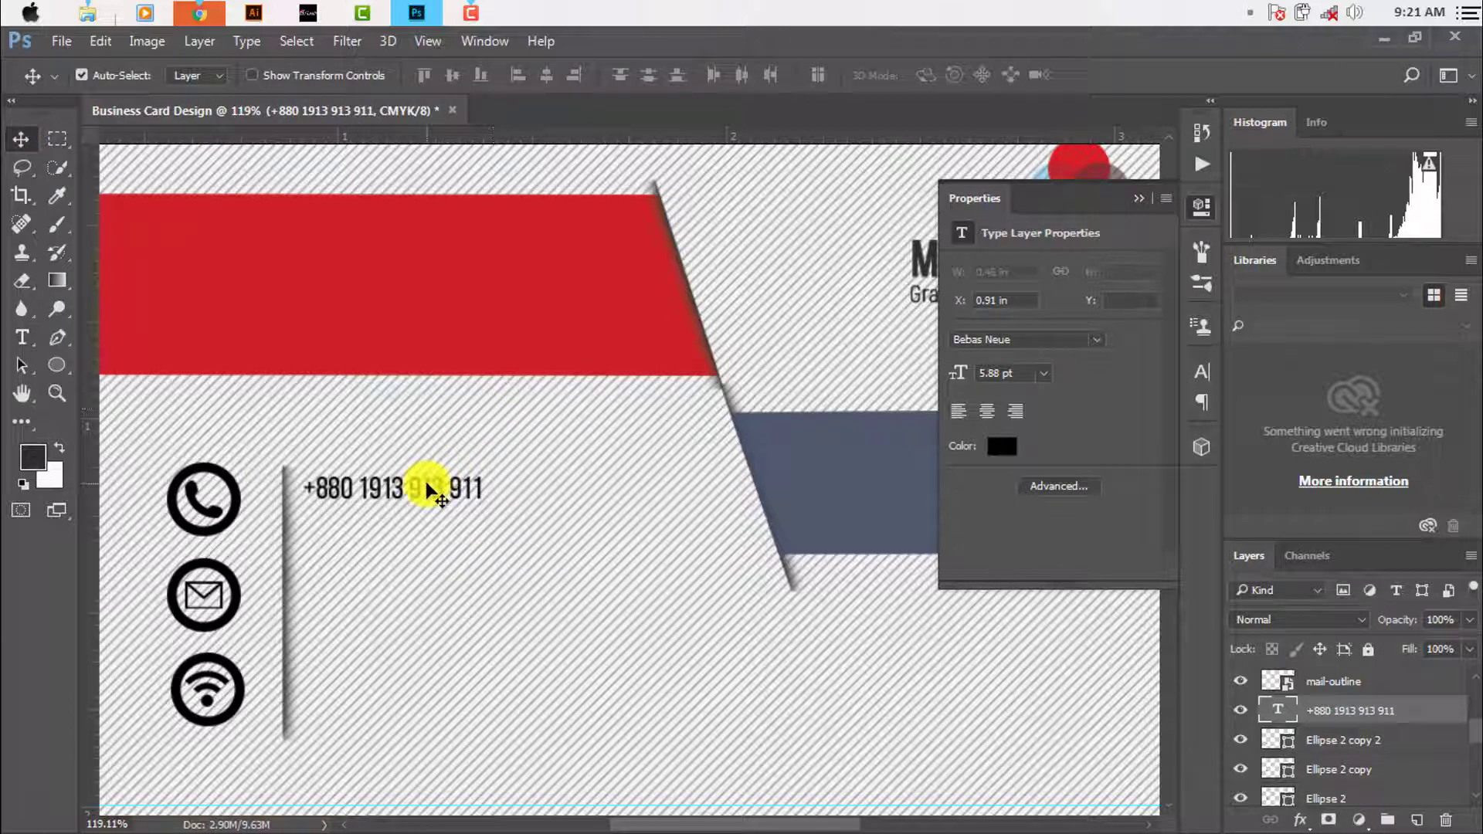
Duplicate the phone line beneath the first and clear a copy for the email
drag(425, 492, 425, 522)
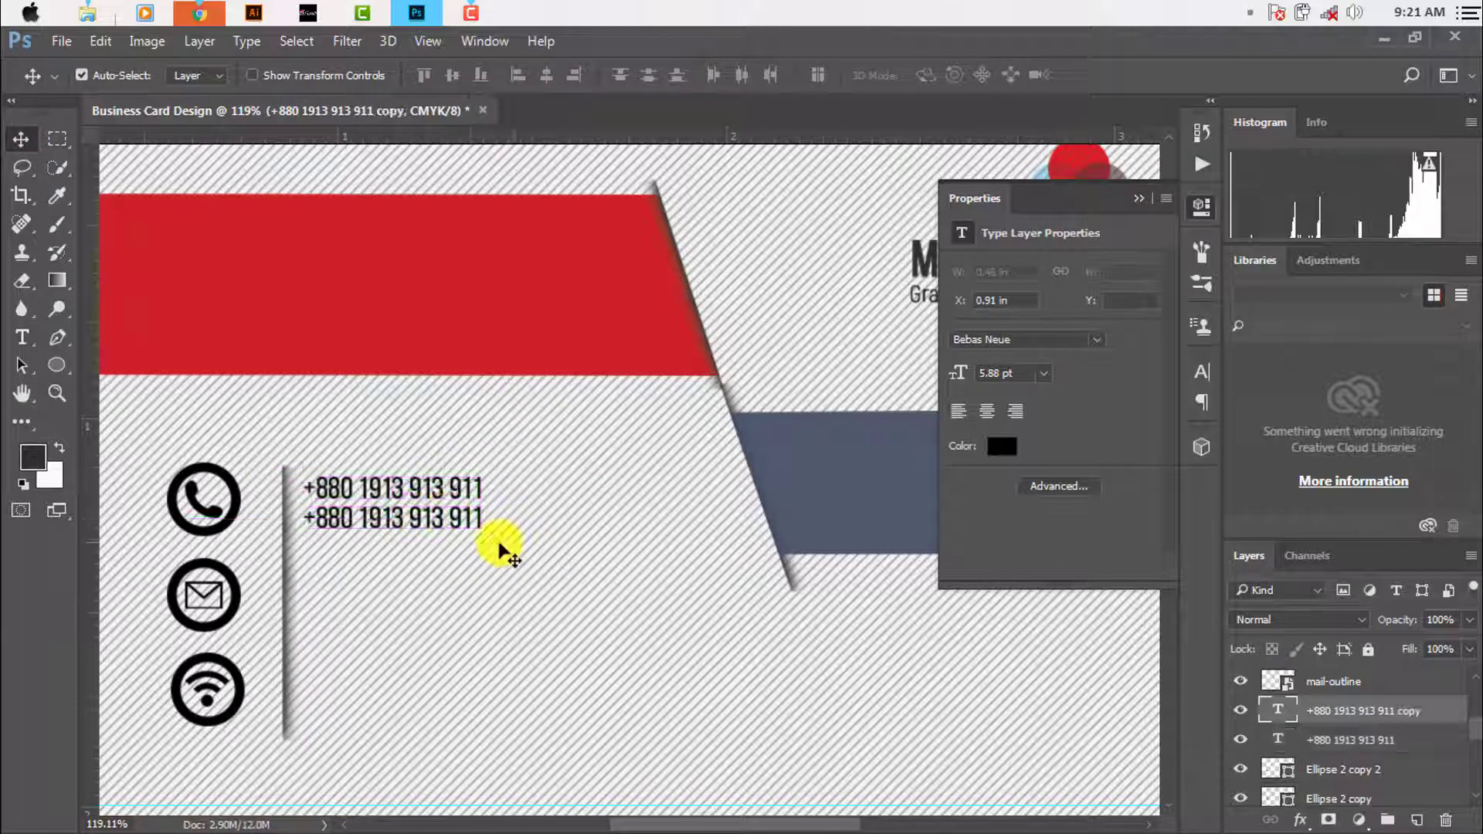
scroll(441, 551, up, 3)
scroll(499, 561, down, 3)
scroll(546, 572, down, 1)
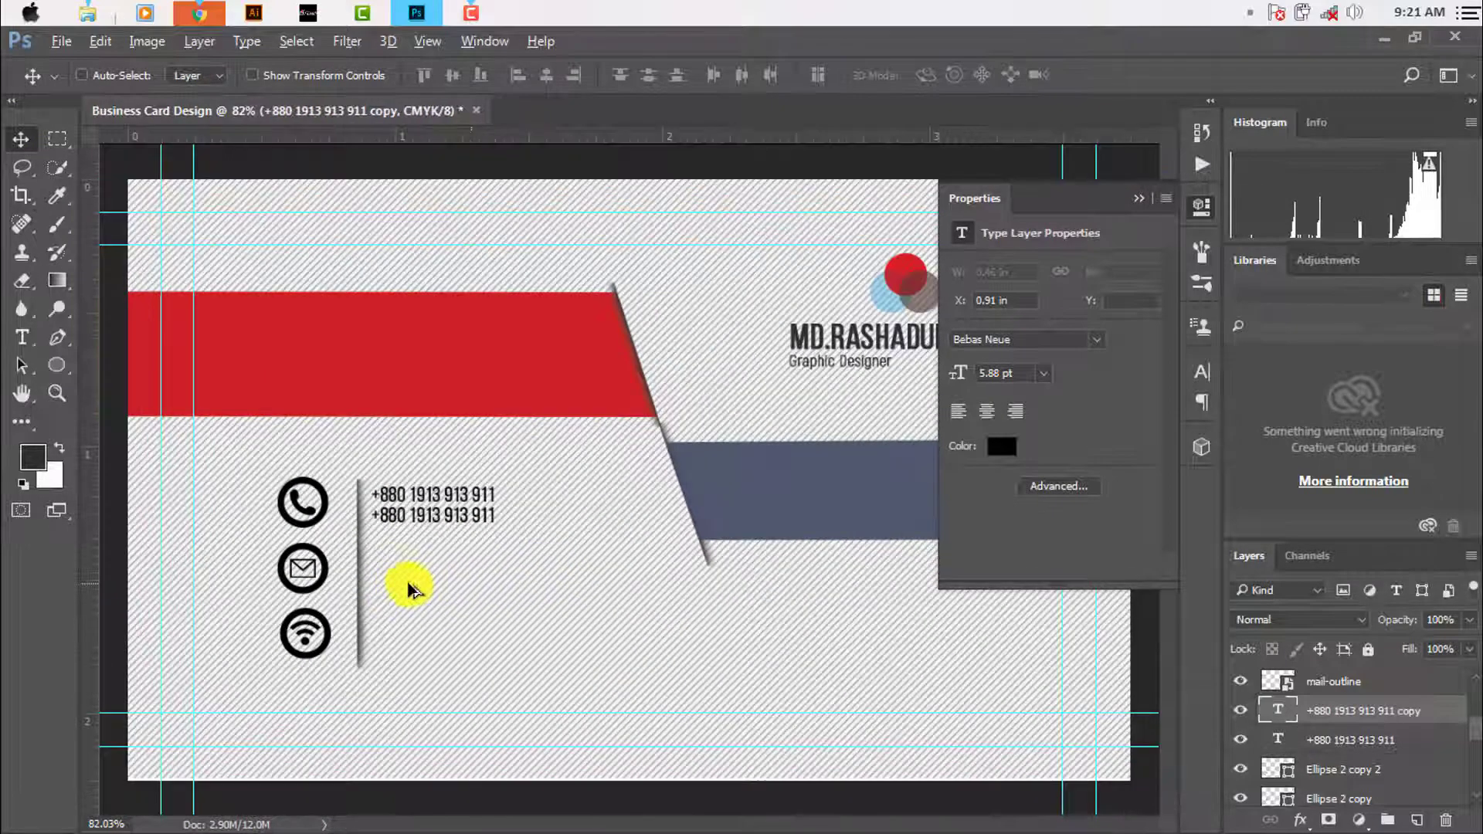
scroll(407, 585, up, 2)
mouse_move(417, 520)
mouse_down()
mouse_move(421, 587)
mouse_move(324, 573)
mouse_up()
key(t)
key(BackSpace)
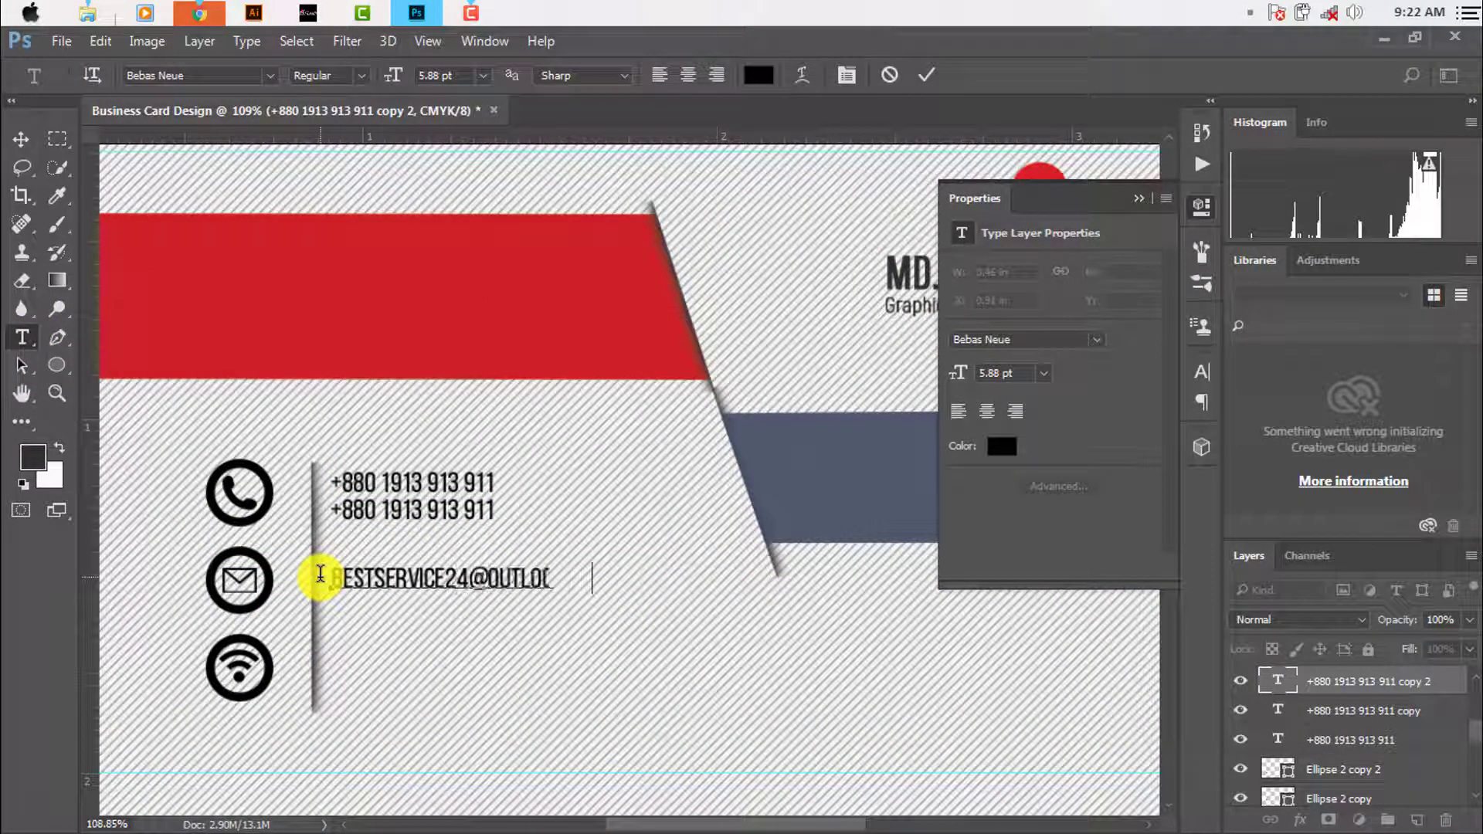
Place the email line beside the mail icon and duplicate it downward
drag(610, 579, 158, 591)
click(21, 139)
drag(429, 577, 432, 579)
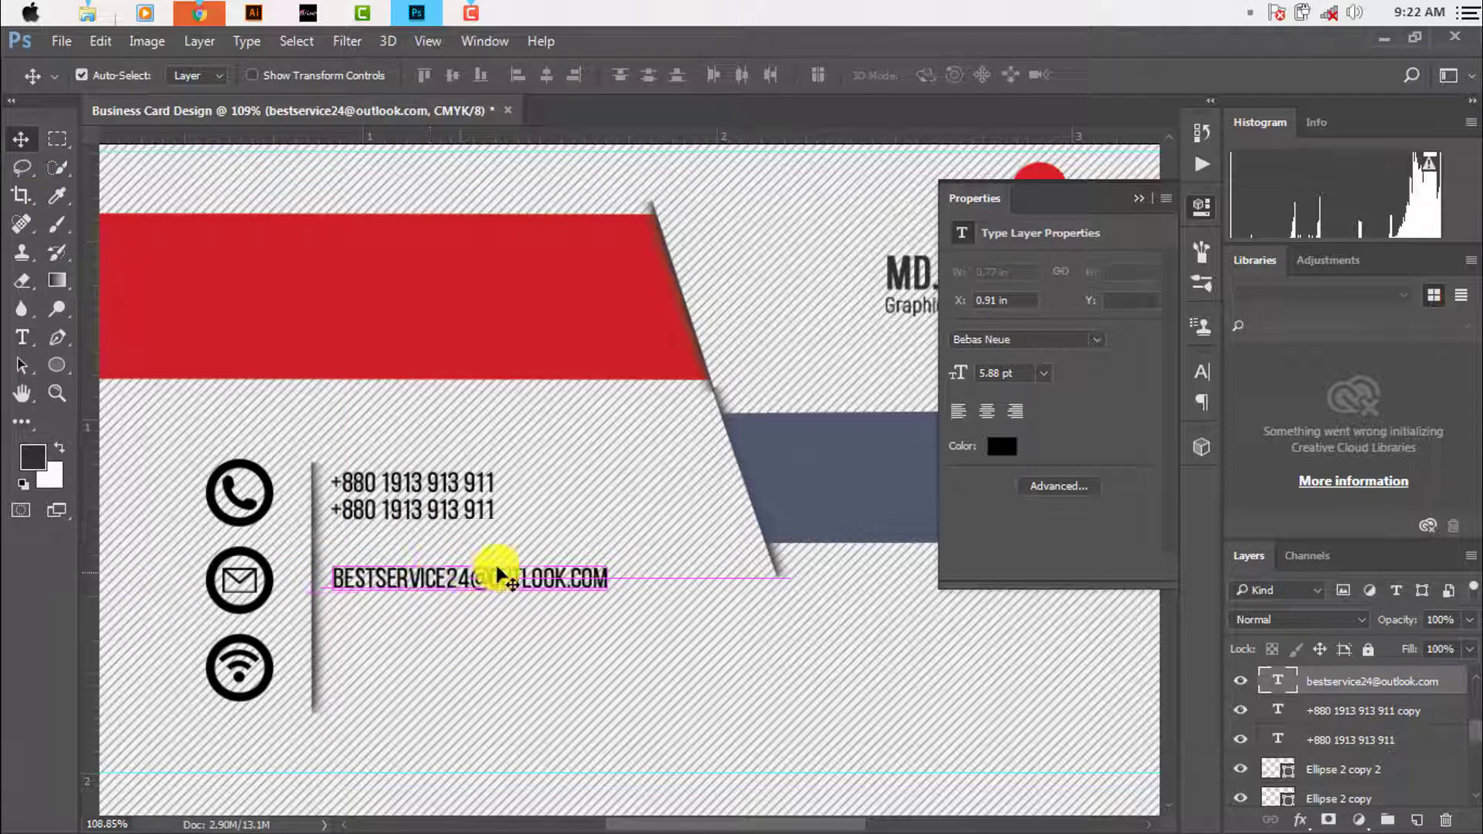
drag(450, 587, 448, 663)
scroll(590, 695, down, 1)
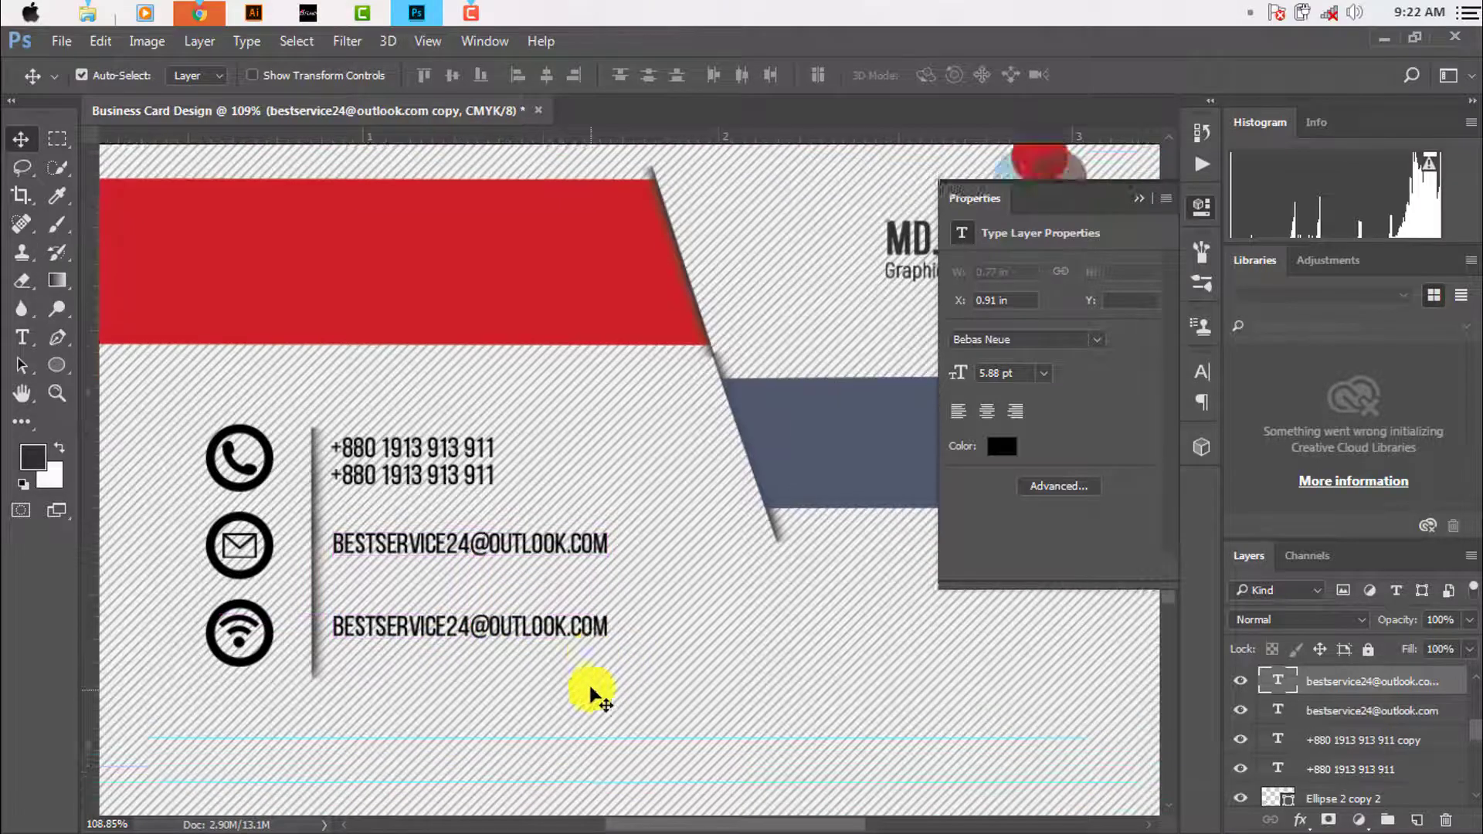
scroll(447, 530, up, 2)
drag(447, 527, 430, 553)
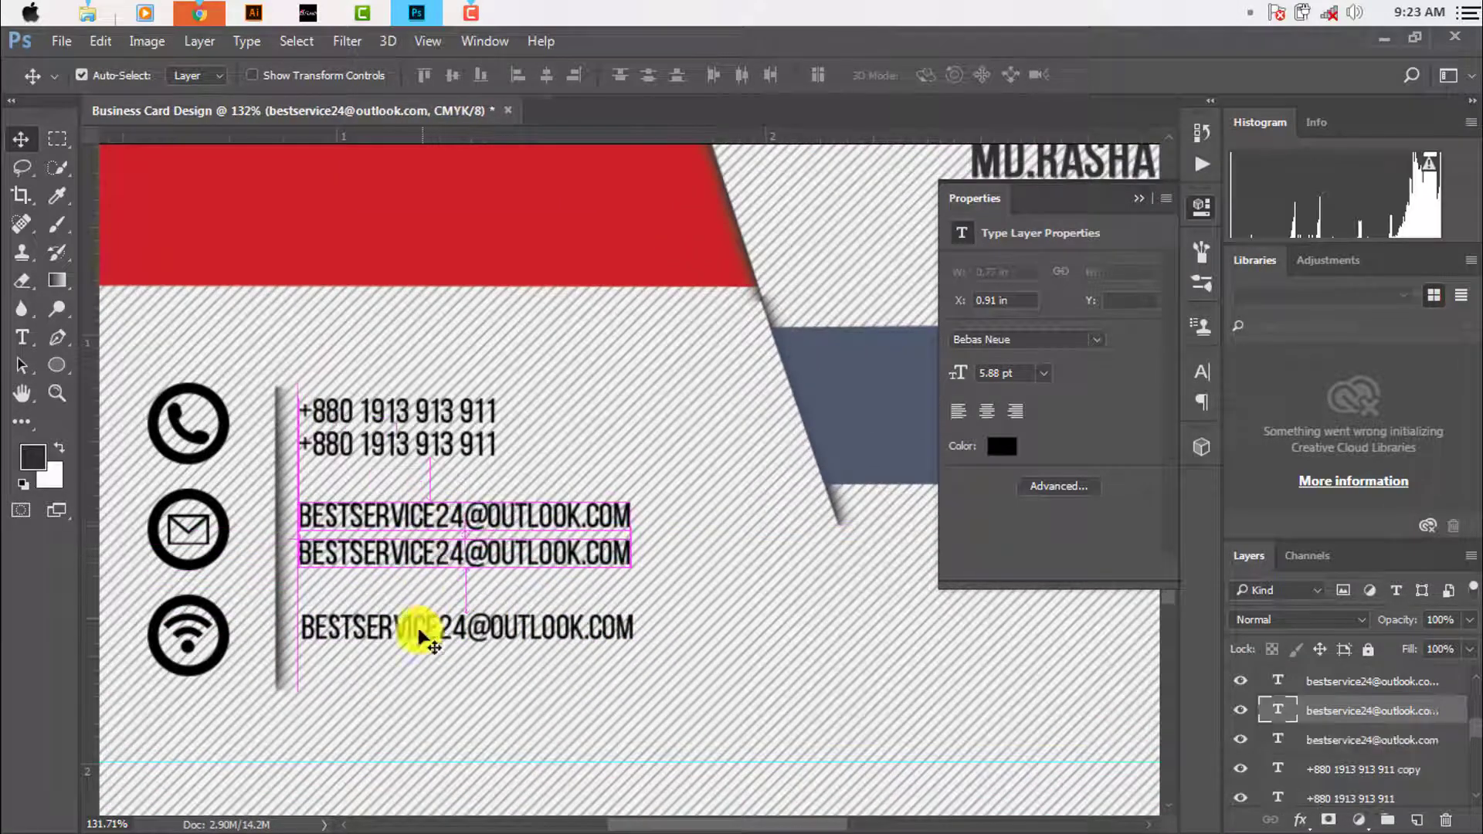
scroll(425, 556, down, 2)
key(t)
click(364, 430)
key(ctrl+a)
key(BackSpace)
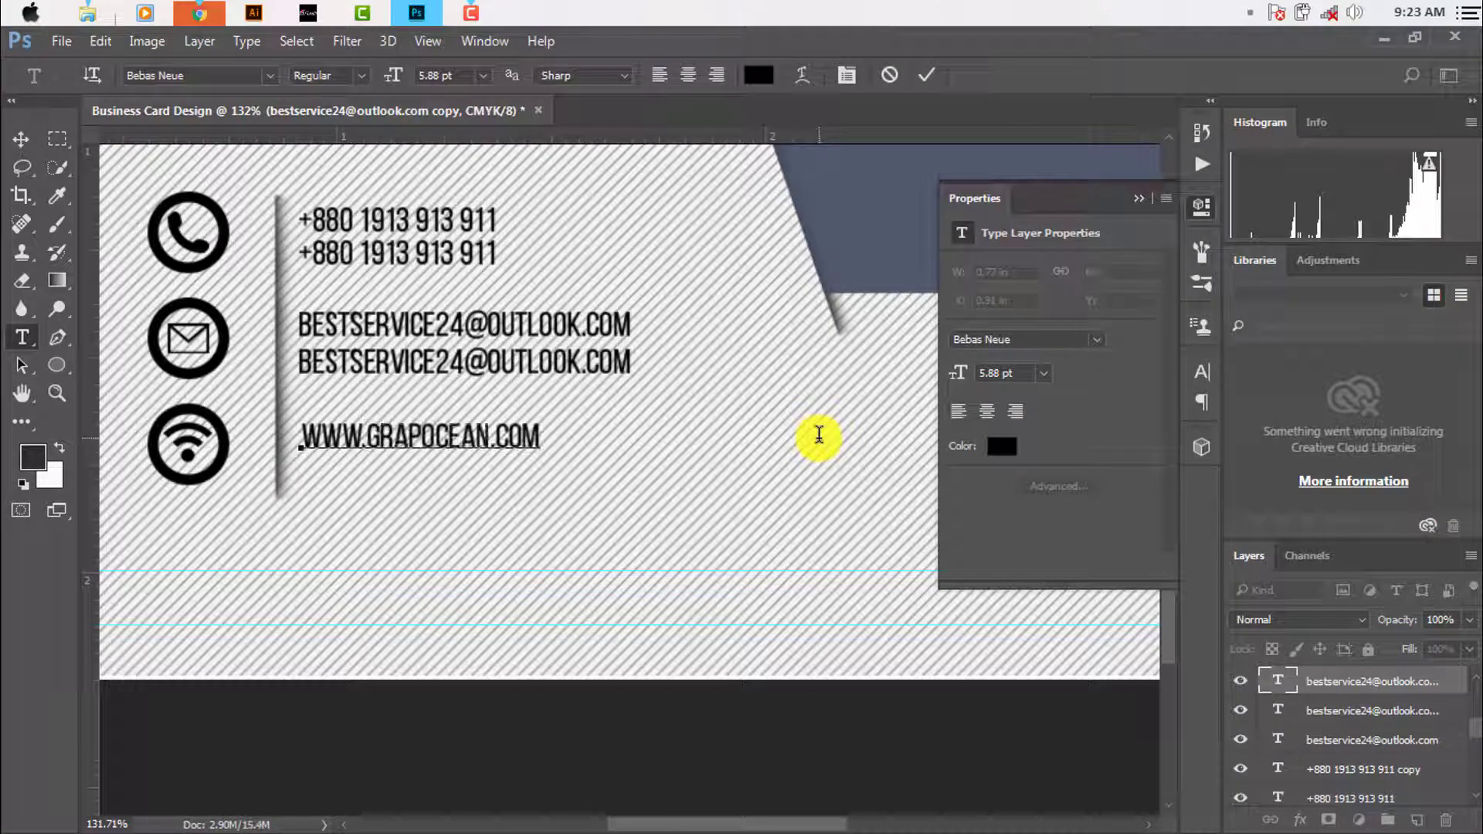
click(21, 139)
drag(425, 435, 425, 443)
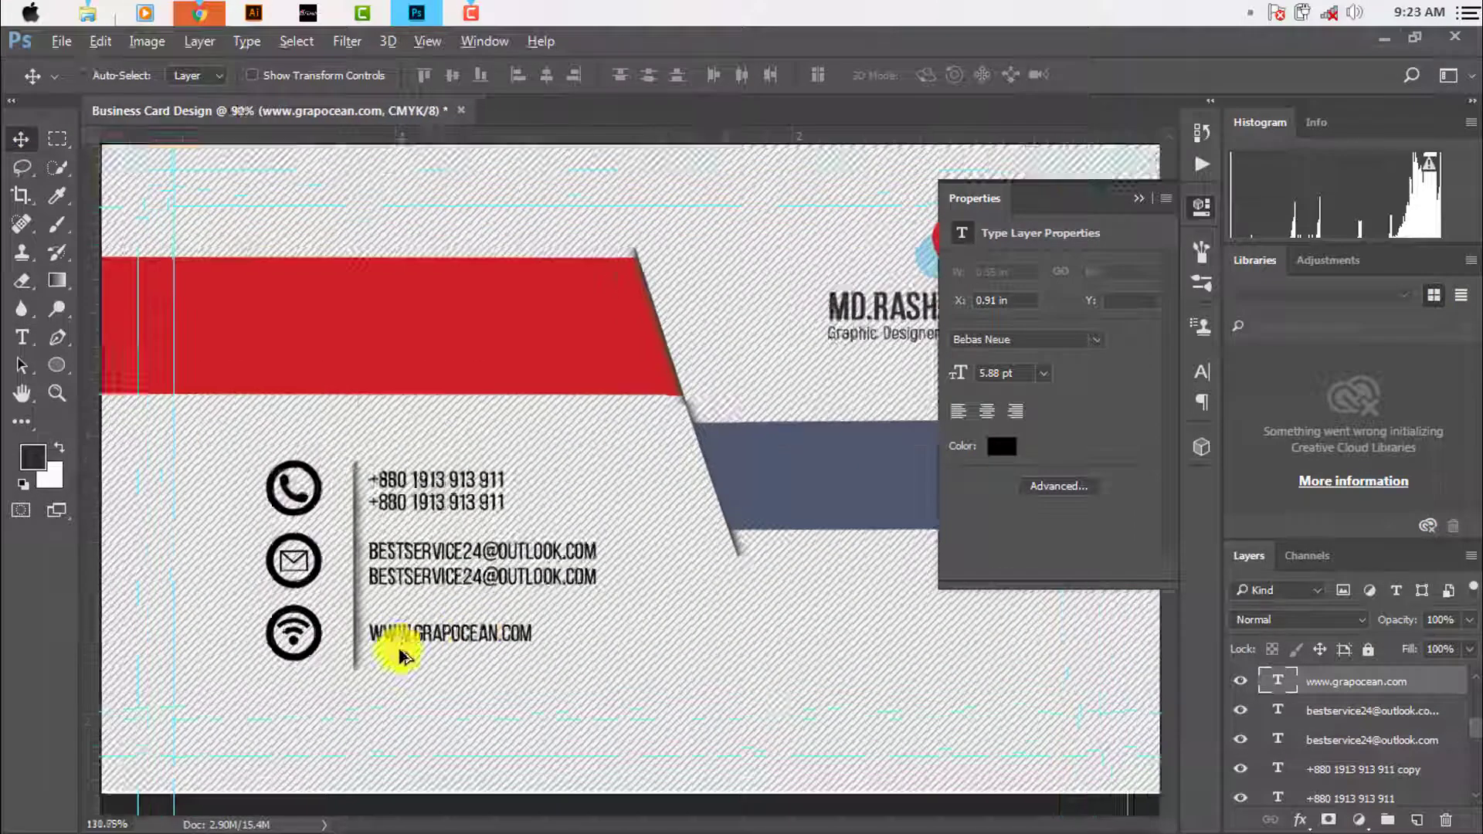
drag(418, 444, 450, 624)
scroll(449, 624, down, 4)
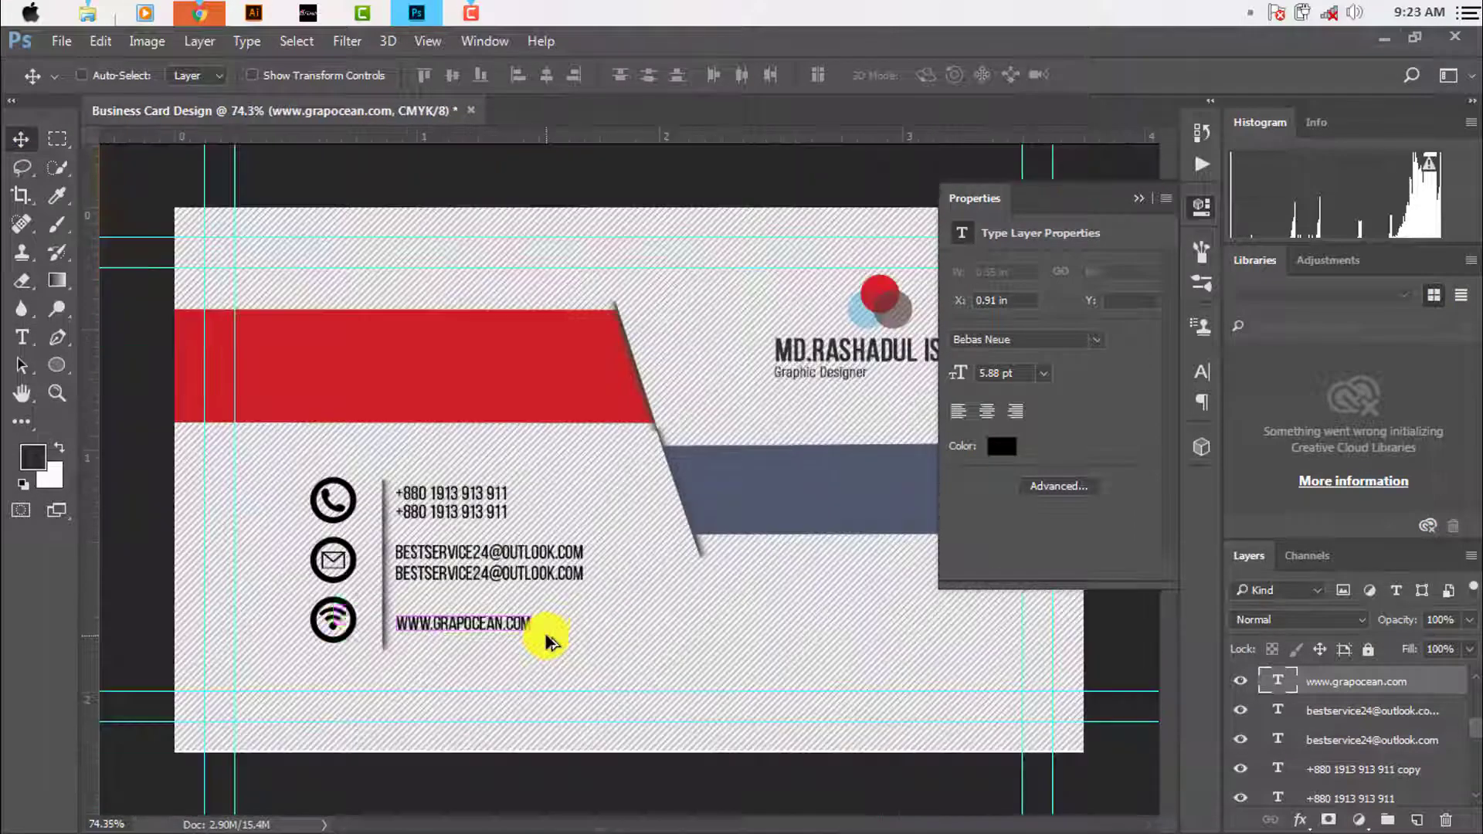
scroll(546, 636, down, 2)
scroll(298, 420, up, 1)
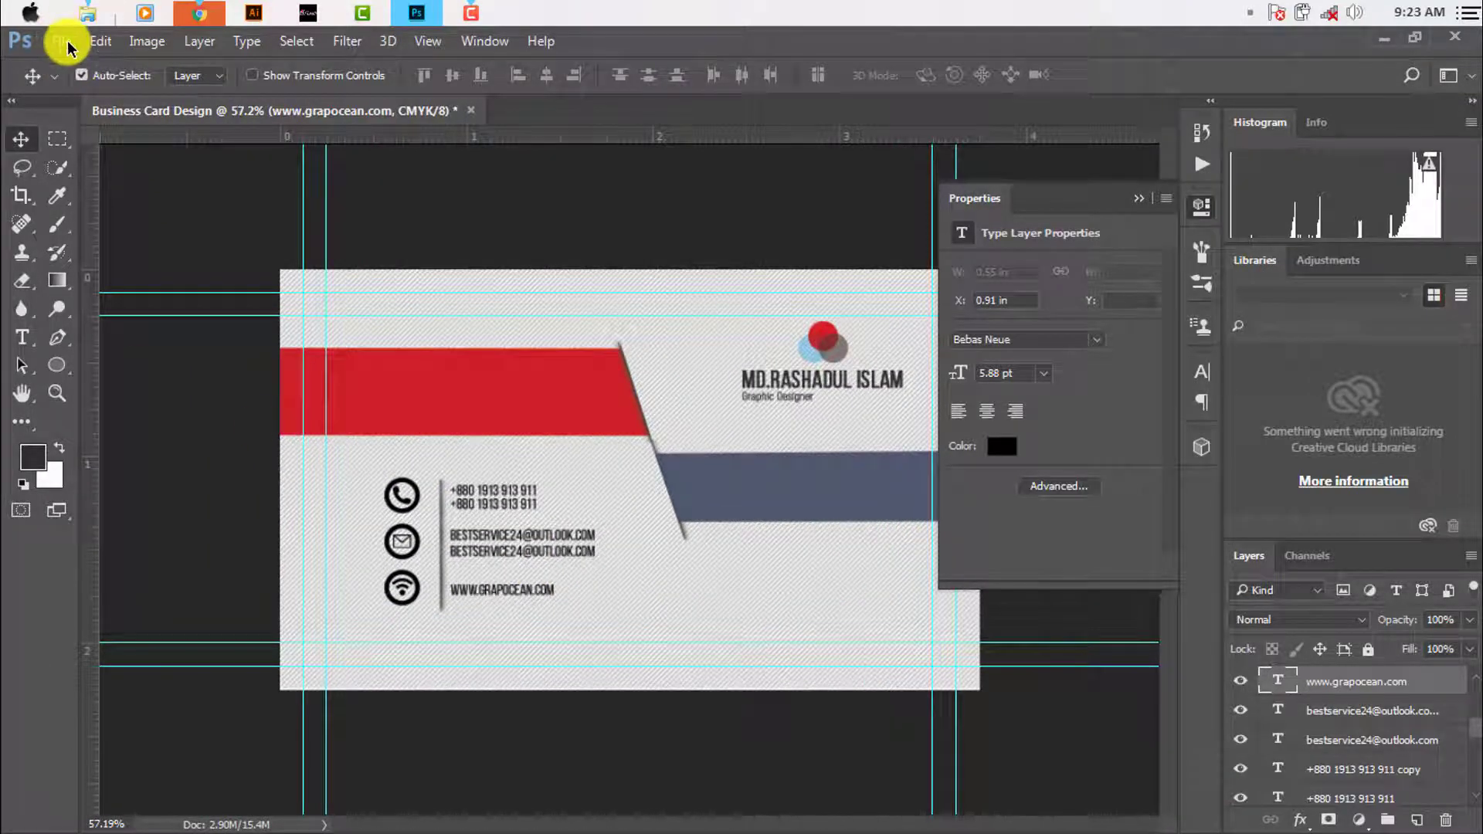
In Explorer, navigate to the interface icon pack's png folder
mouse_move(87, 13)
click(317, 104)
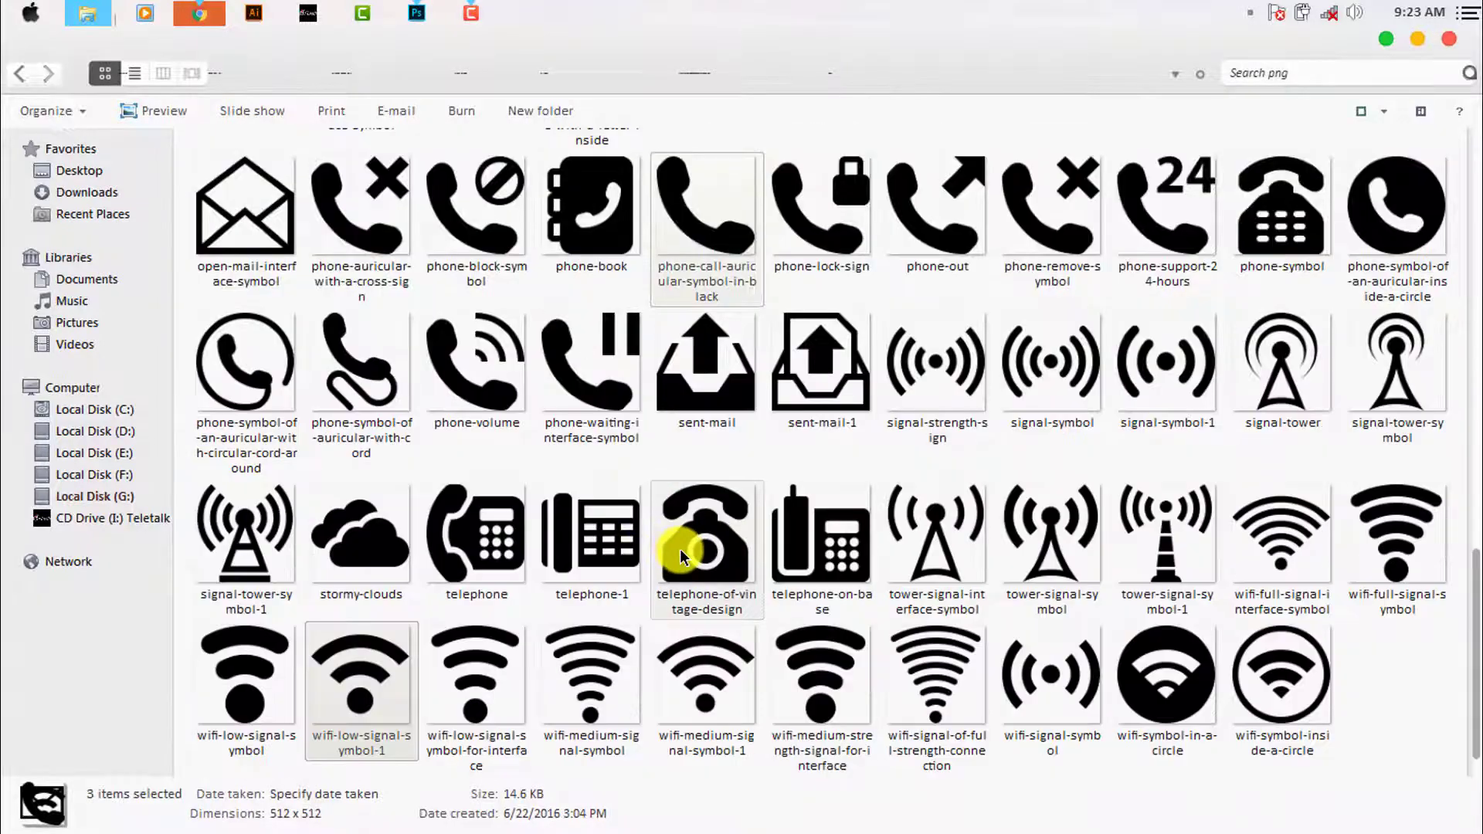
scroll(679, 548, up, 10)
scroll(684, 542, up, 5)
scroll(685, 542, down, 7)
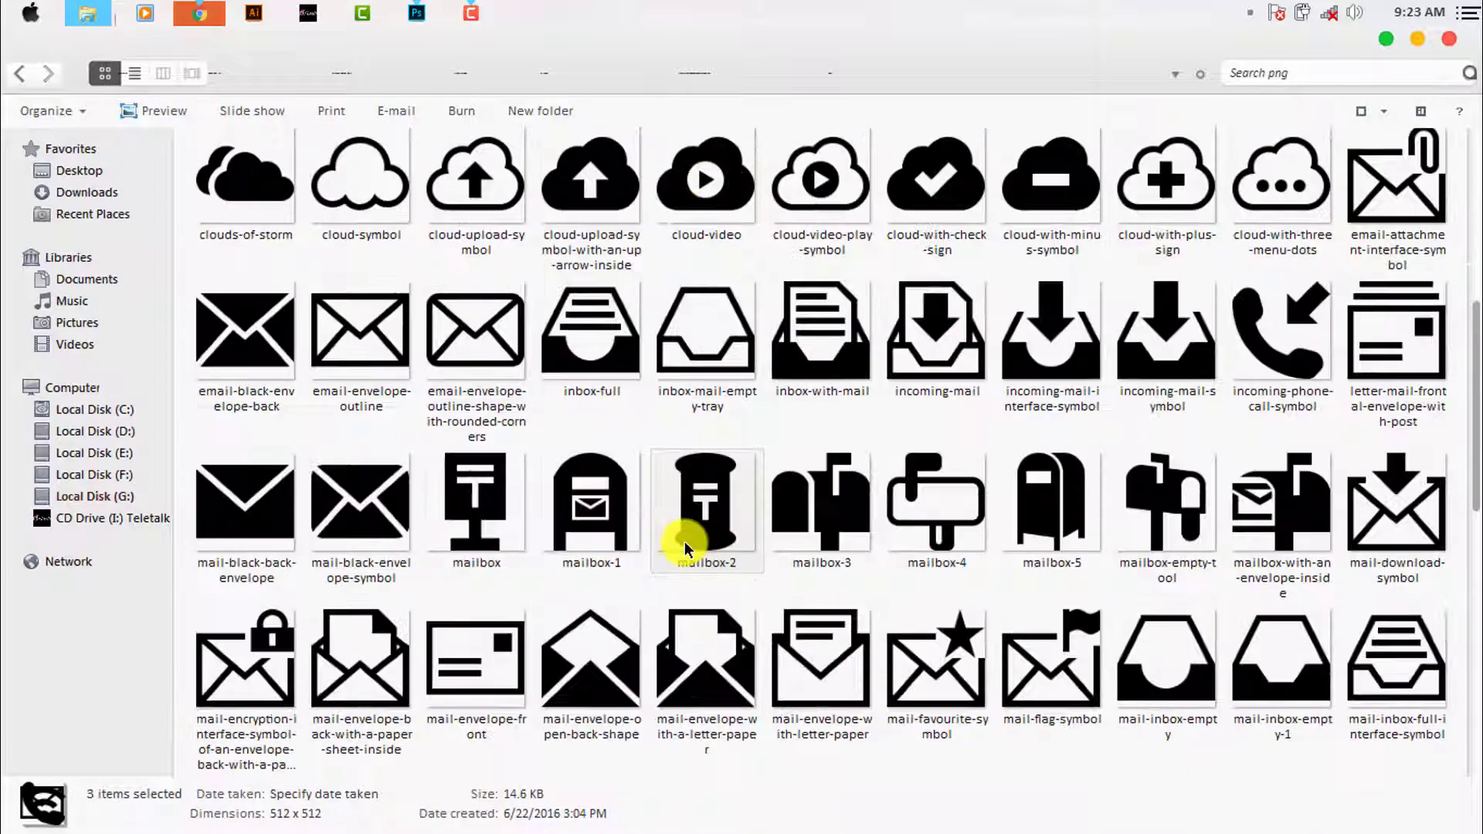
scroll(684, 545, down, 8)
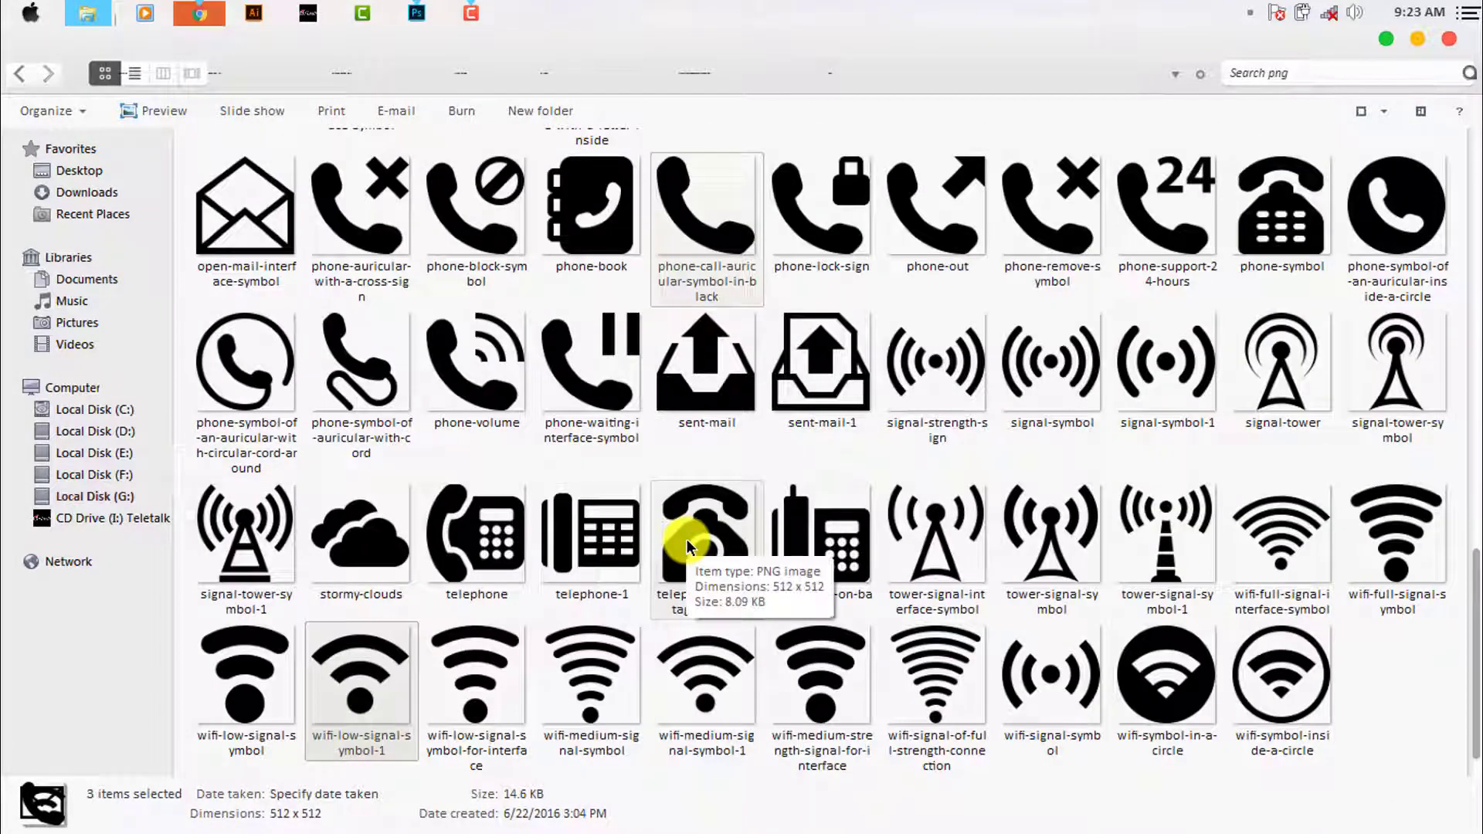
click(21, 77)
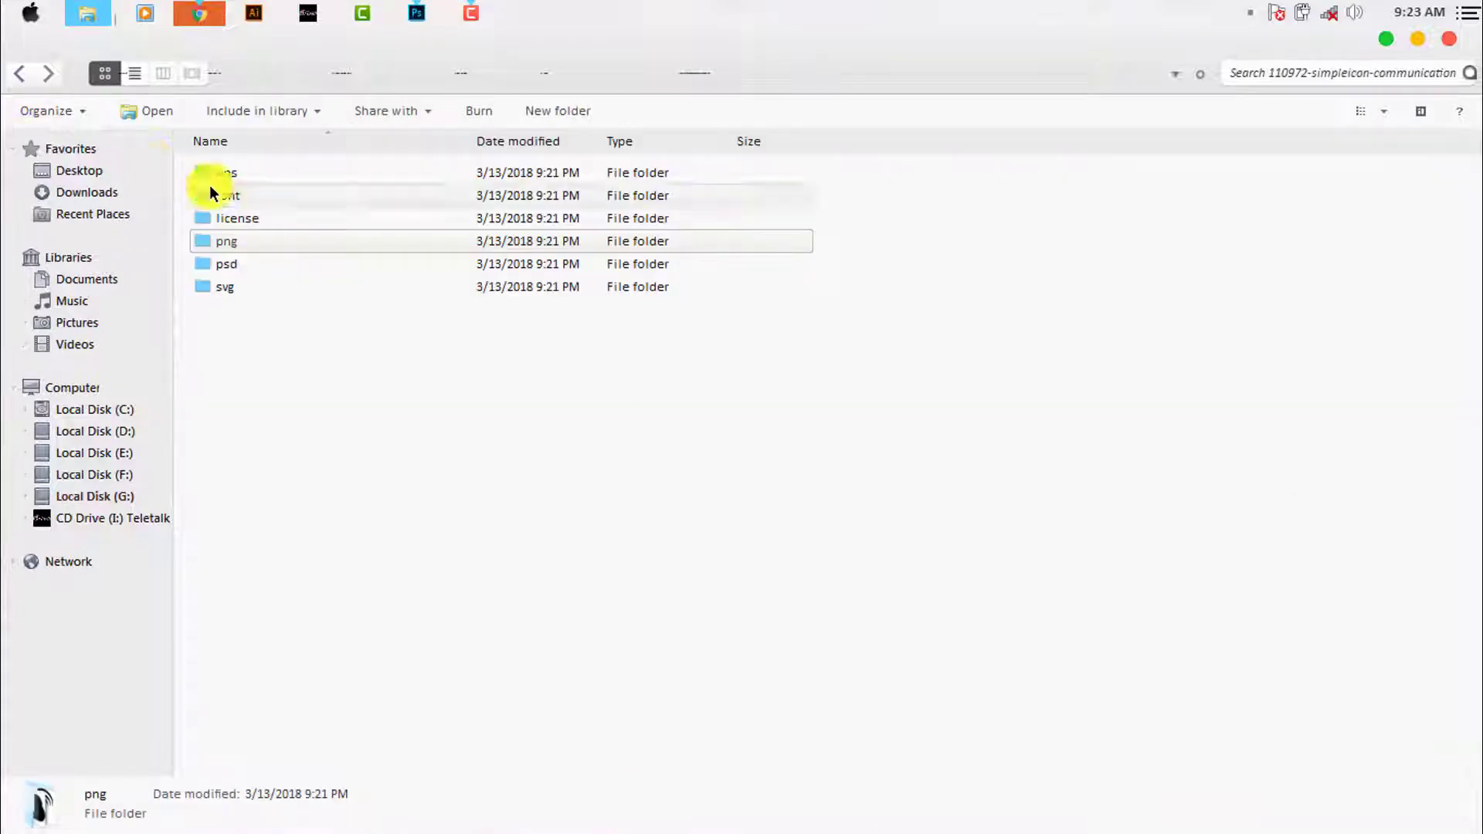
click(18, 74)
double_click(298, 331)
double_click(275, 240)
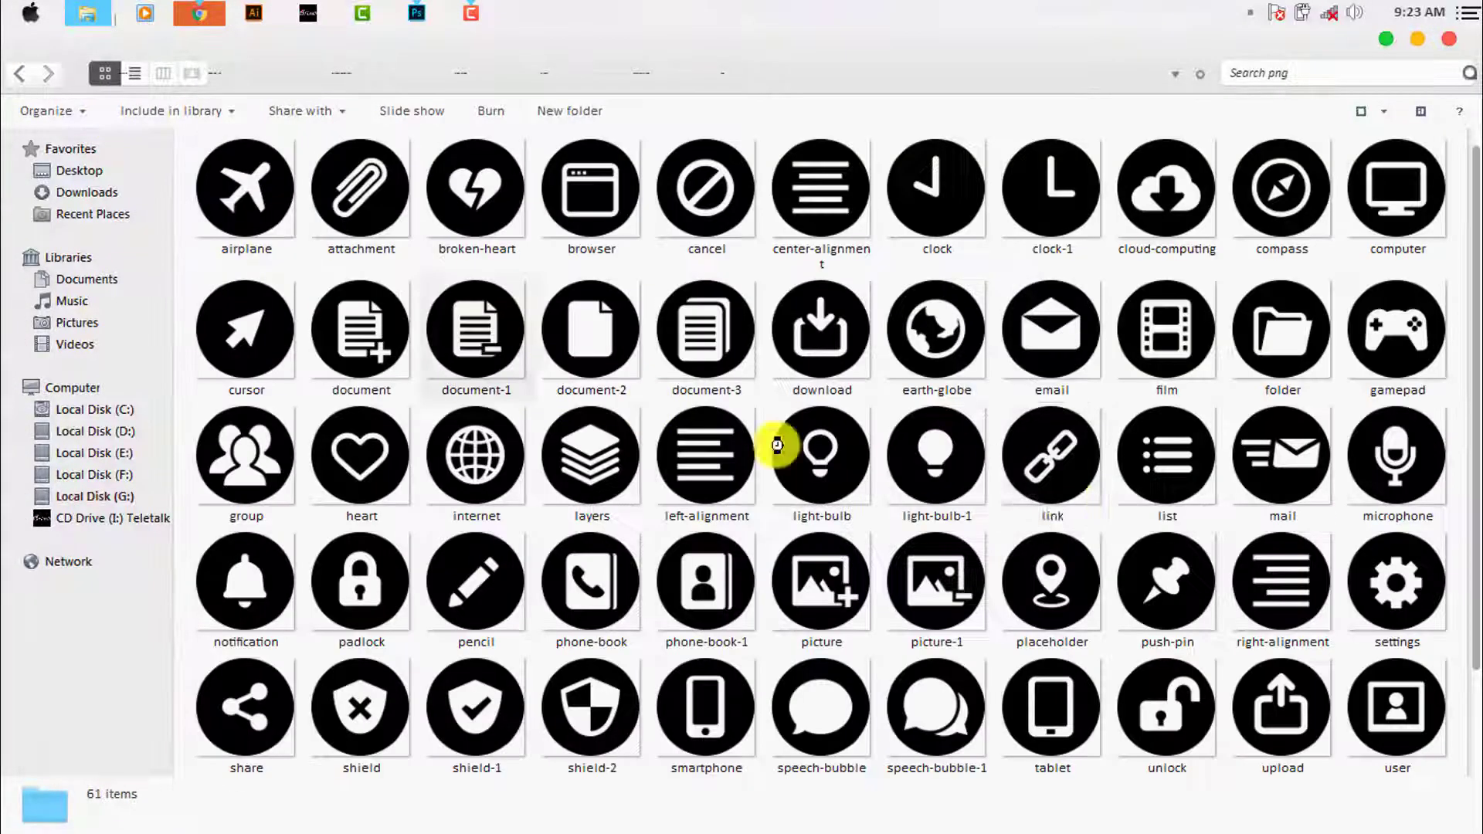
Pick the placeholder pin icon and drag it toward Photoshop
scroll(927, 463, down, 2)
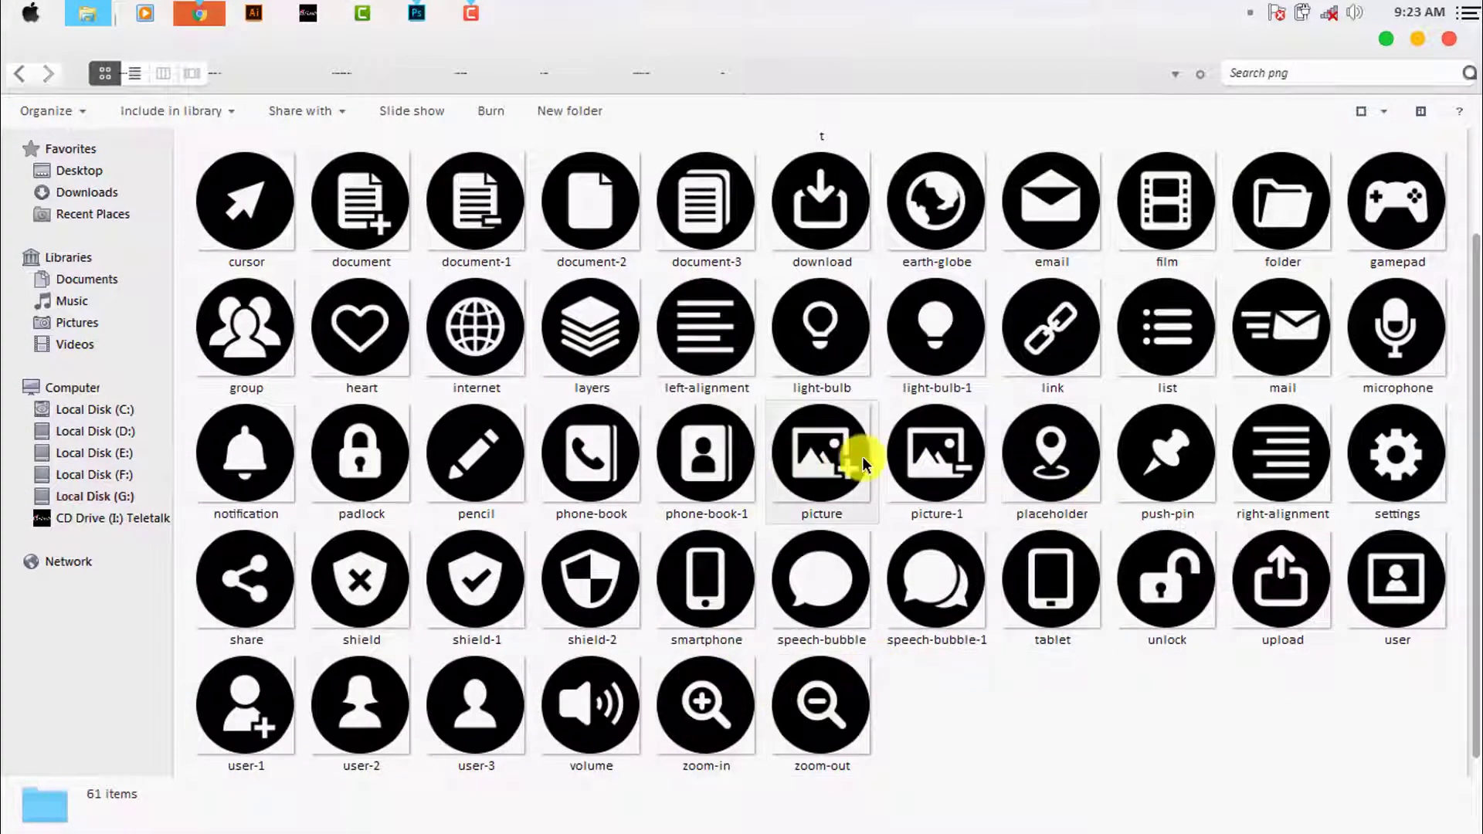
scroll(864, 457, up, 2)
scroll(863, 457, down, 2)
drag(1068, 470, 424, 12)
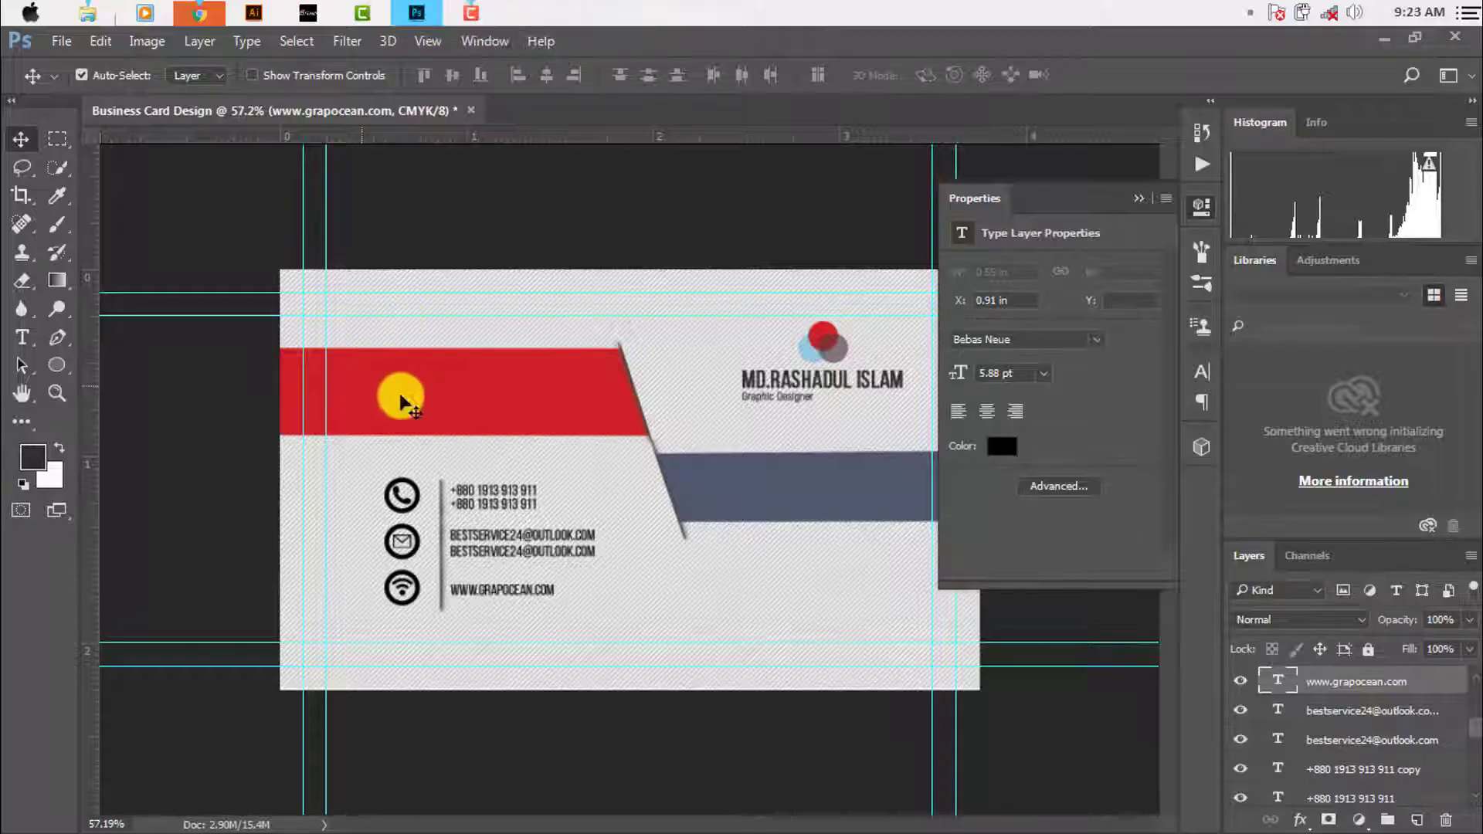
Place placeholder.png on the card, scaled to about 9.4%, at the left of the red stripe
drag(424, 11, 400, 397)
drag(850, 695, 653, 522)
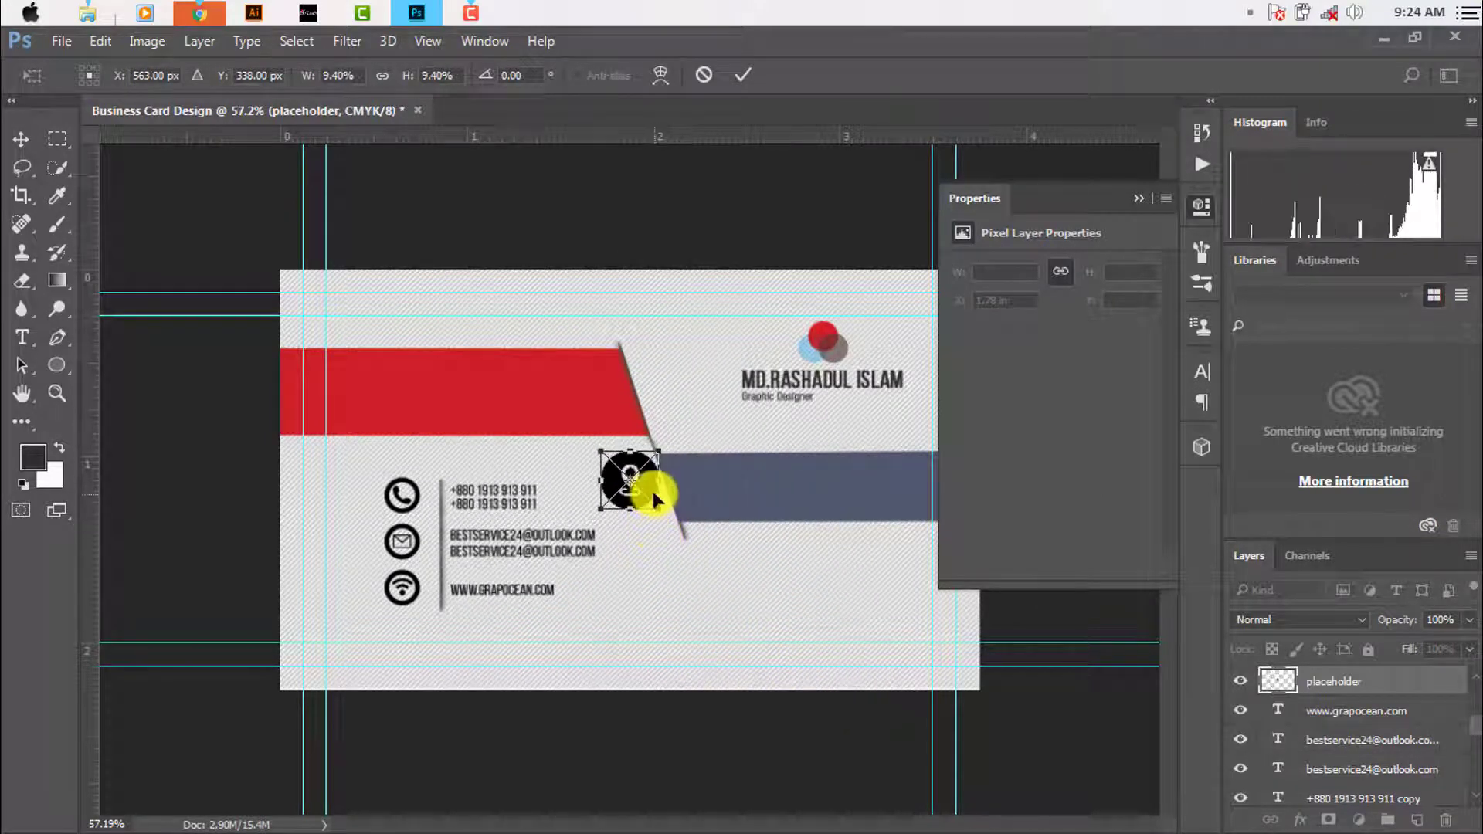
drag(618, 480, 318, 392)
key(ctrl+1)
click(742, 74)
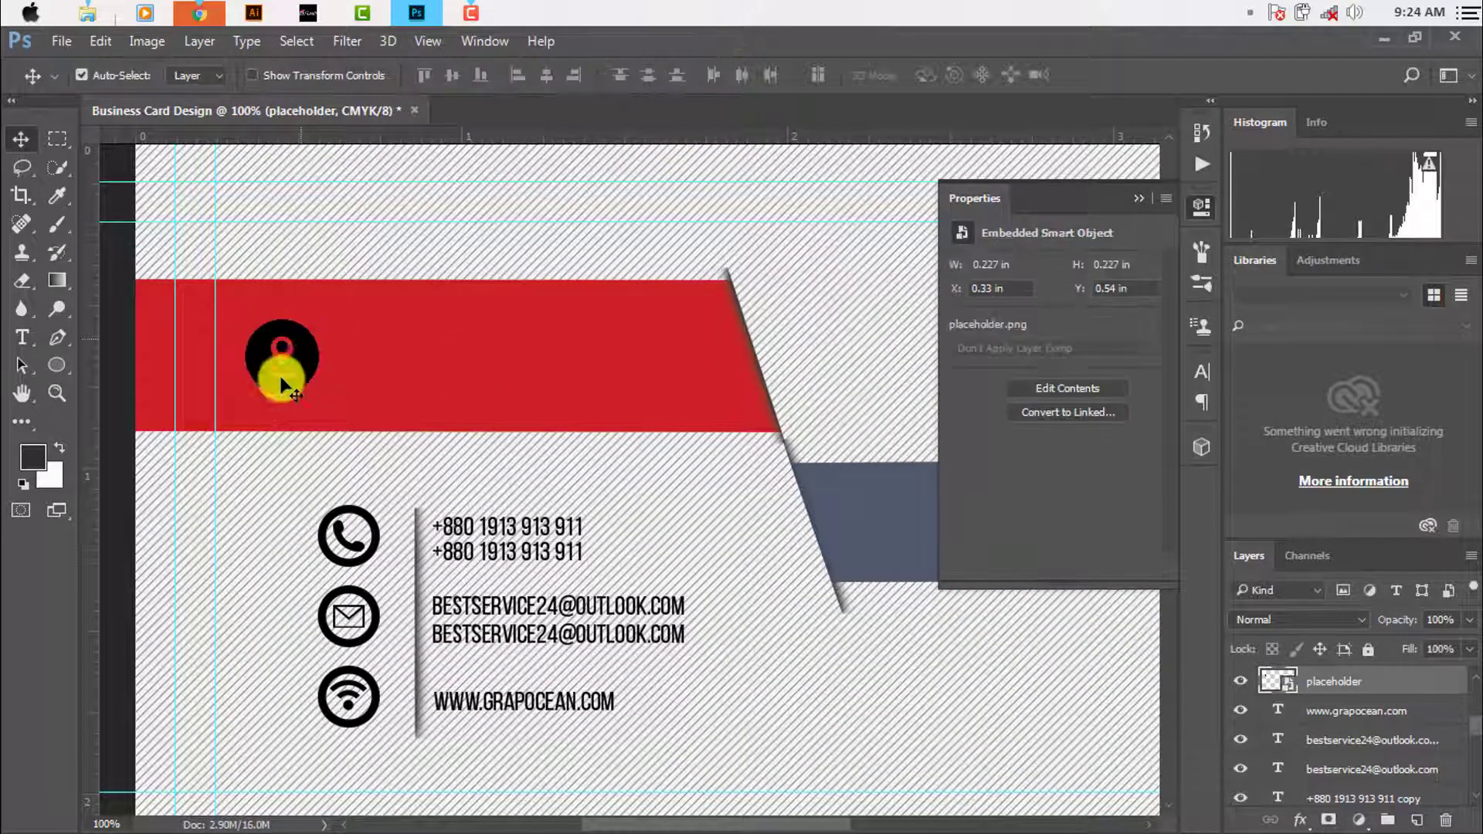
Replace the pin circle's gradient overlay with a color overlay effect
right_click(1303, 678)
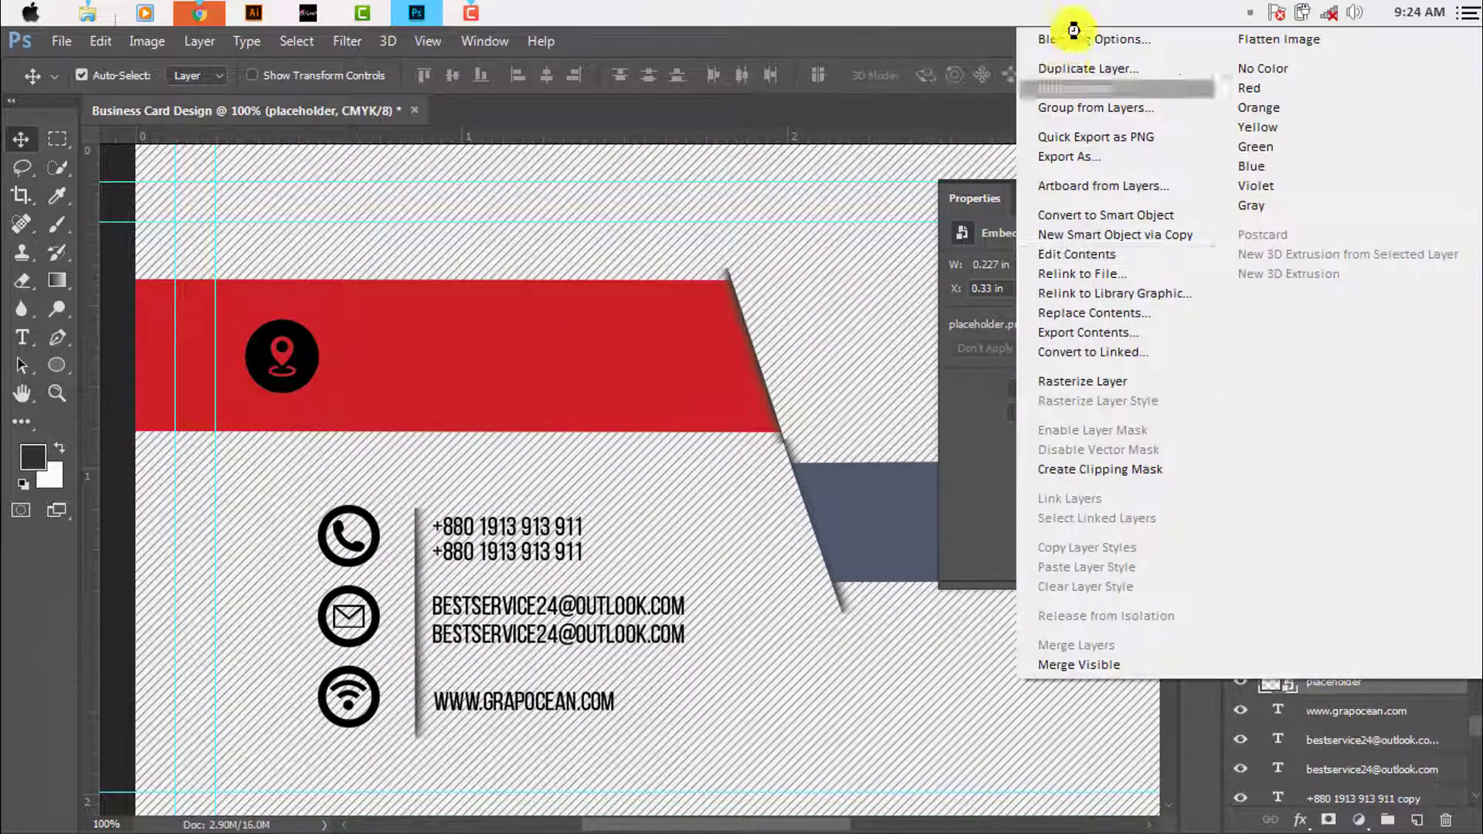
click(1054, 35)
click(407, 424)
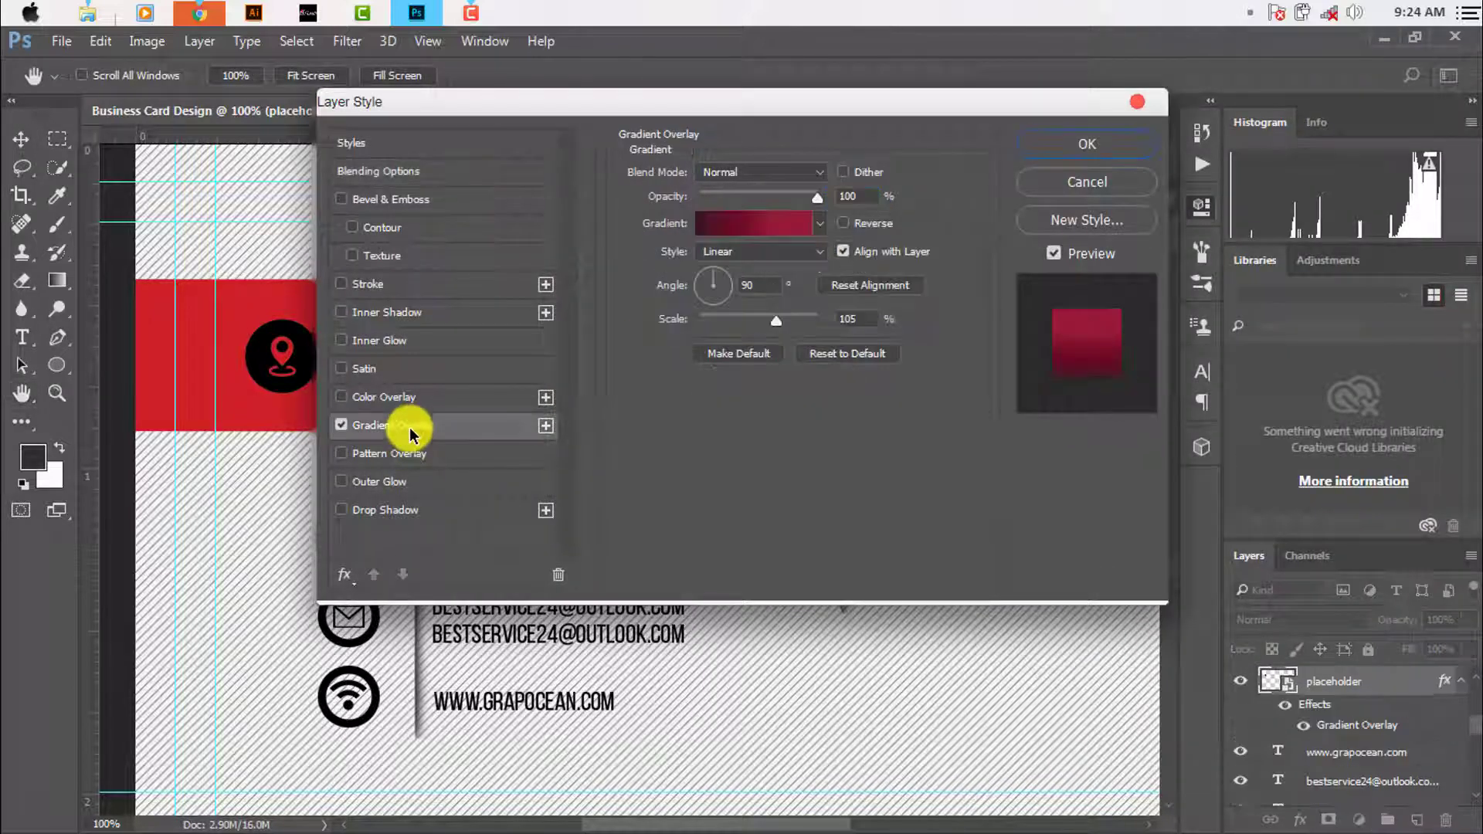
drag(564, 106, 891, 205)
click(666, 526)
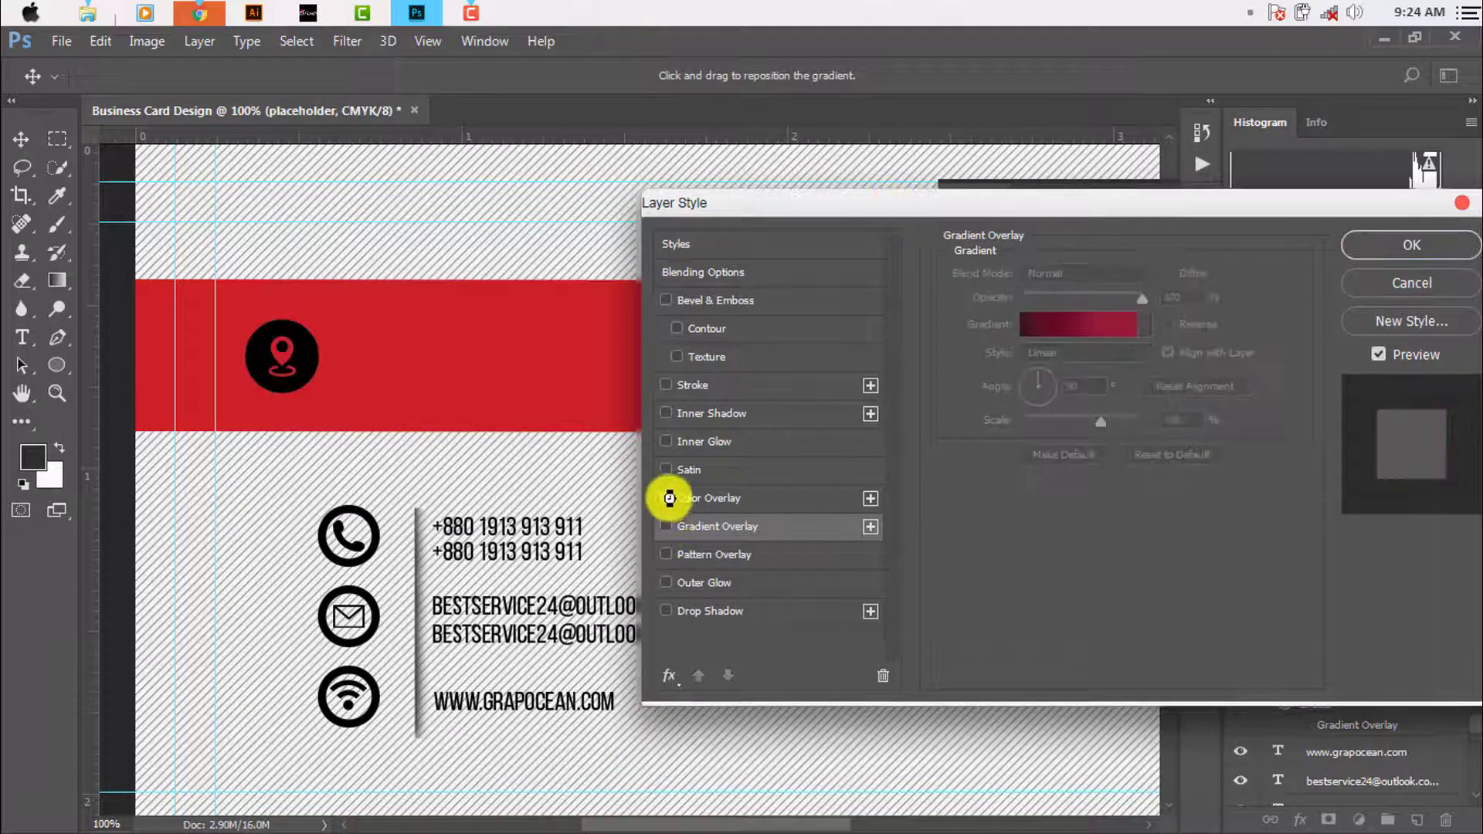
click(666, 498)
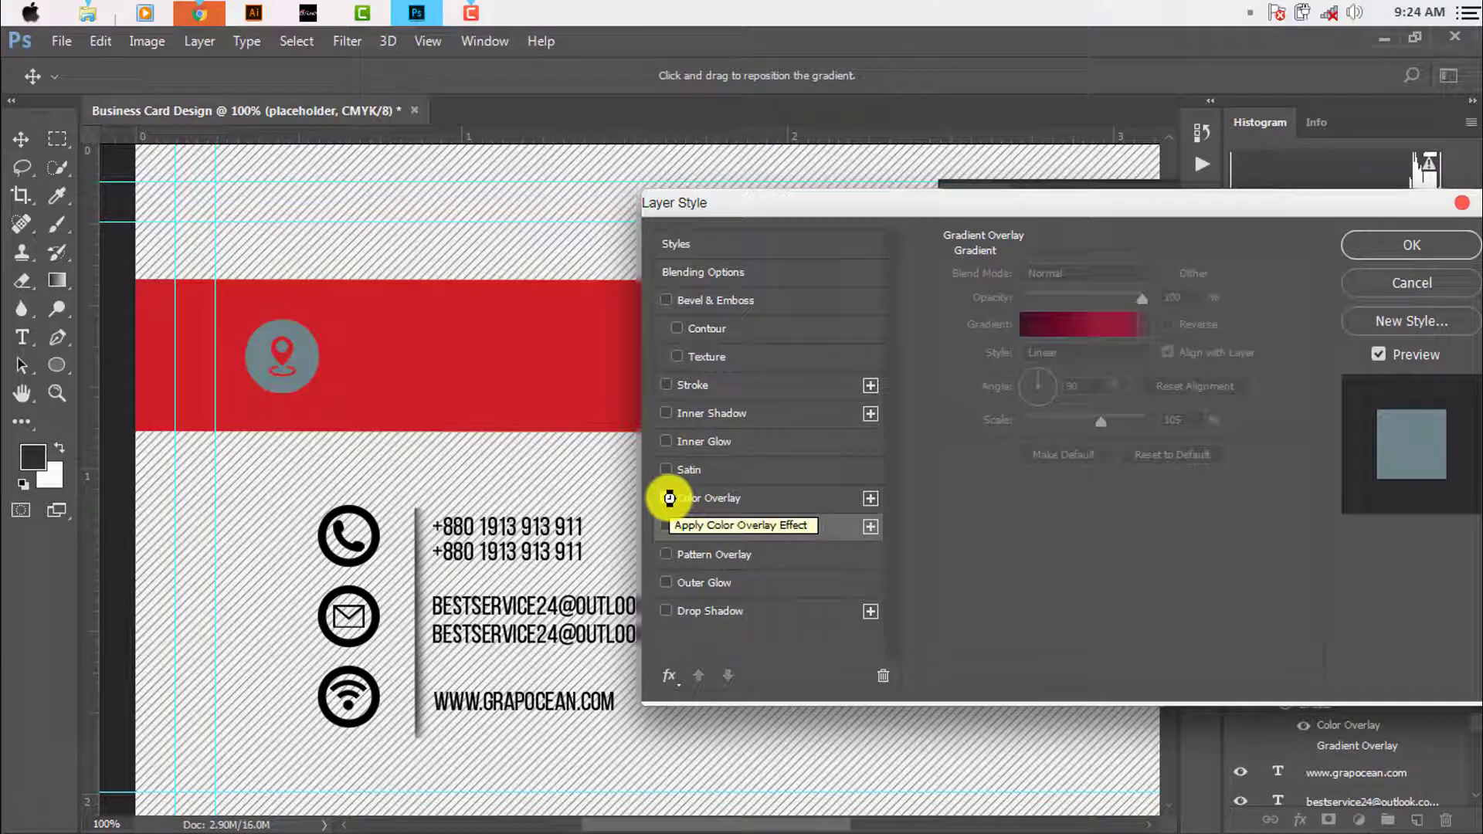
Set the color overlay to off-white sampled from the card, apply it, and fit the view
click(724, 498)
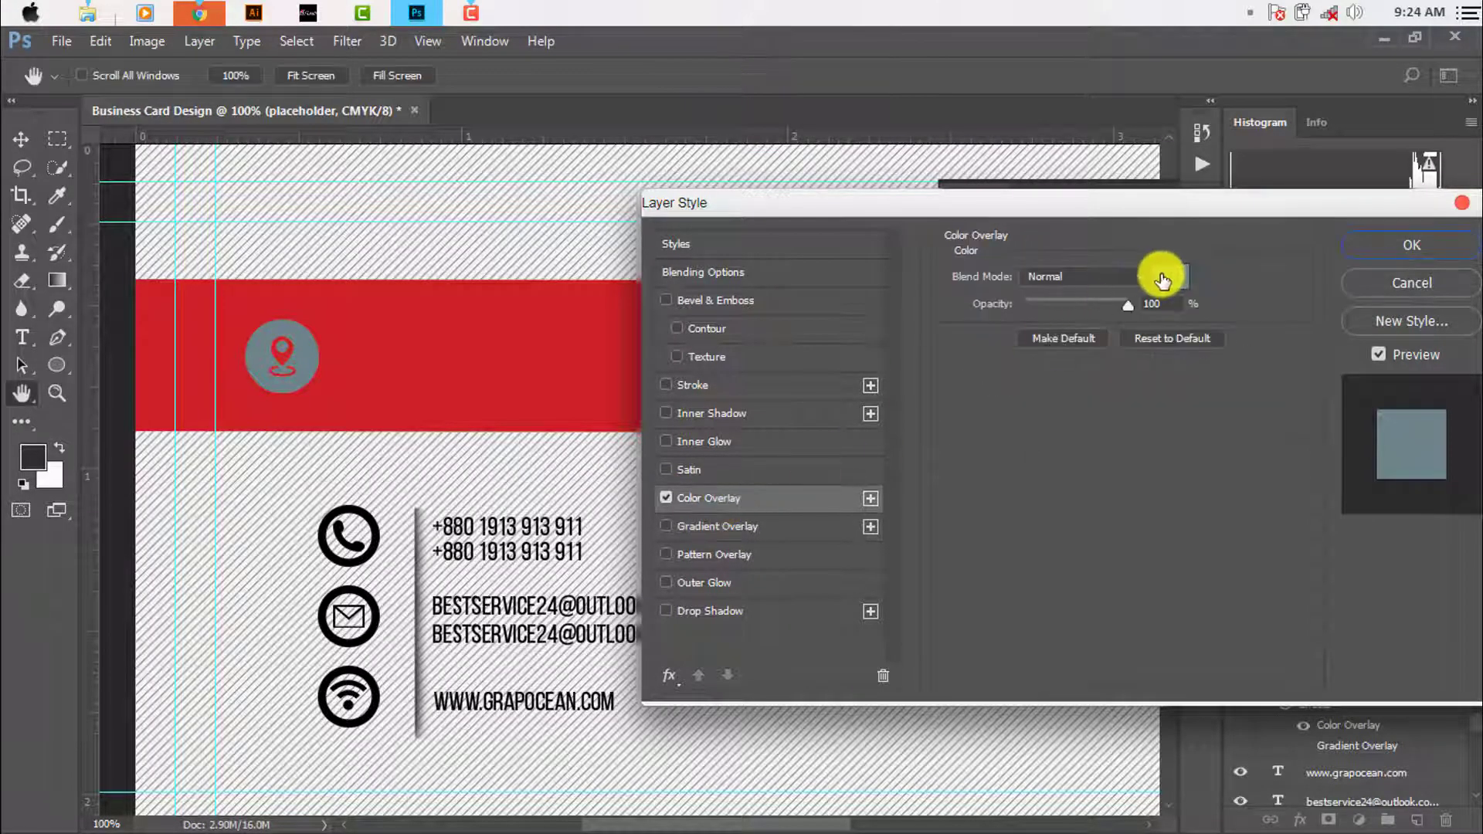
click(1161, 276)
click(396, 480)
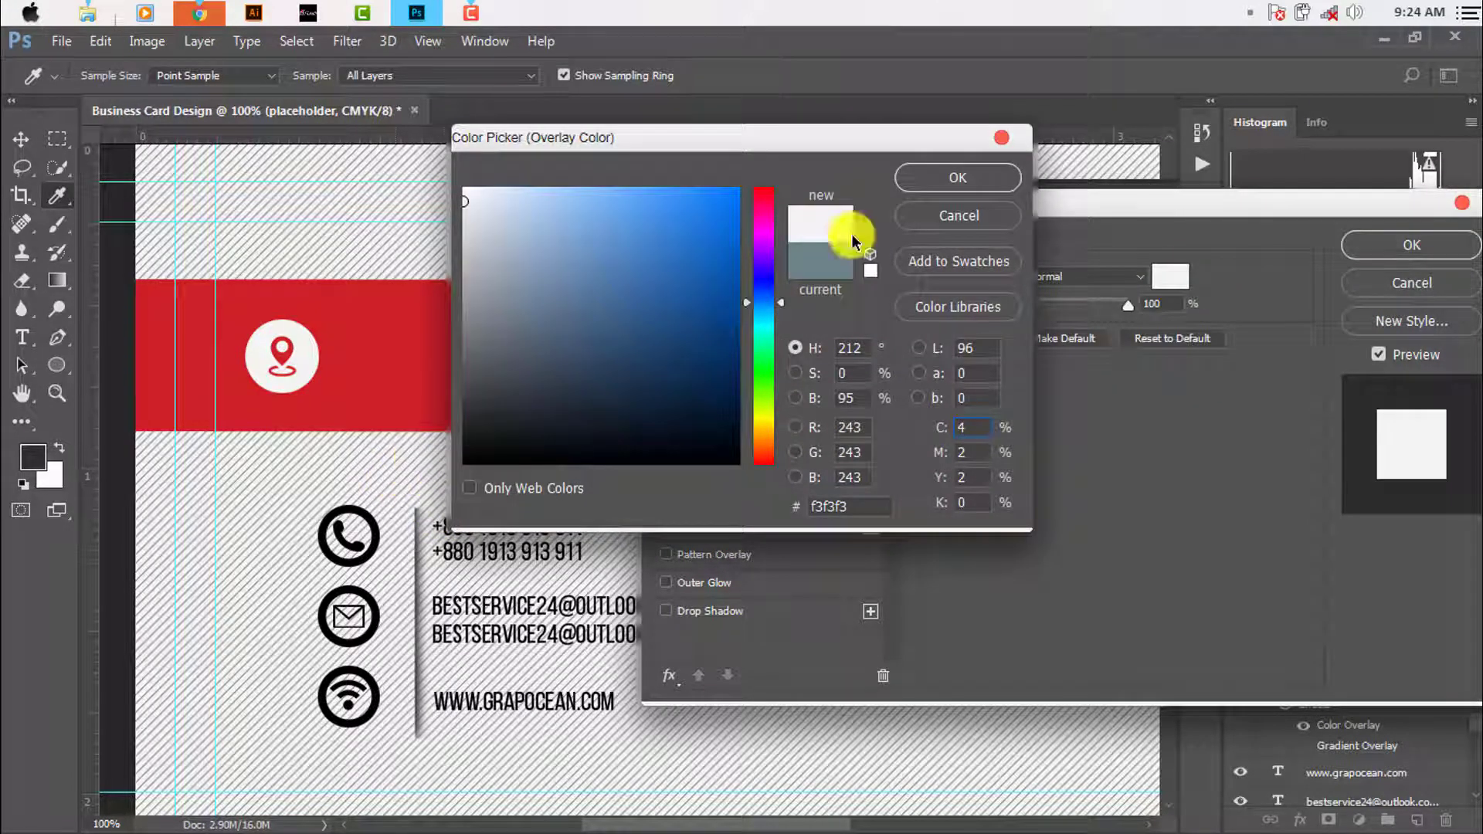
click(330, 502)
click(409, 477)
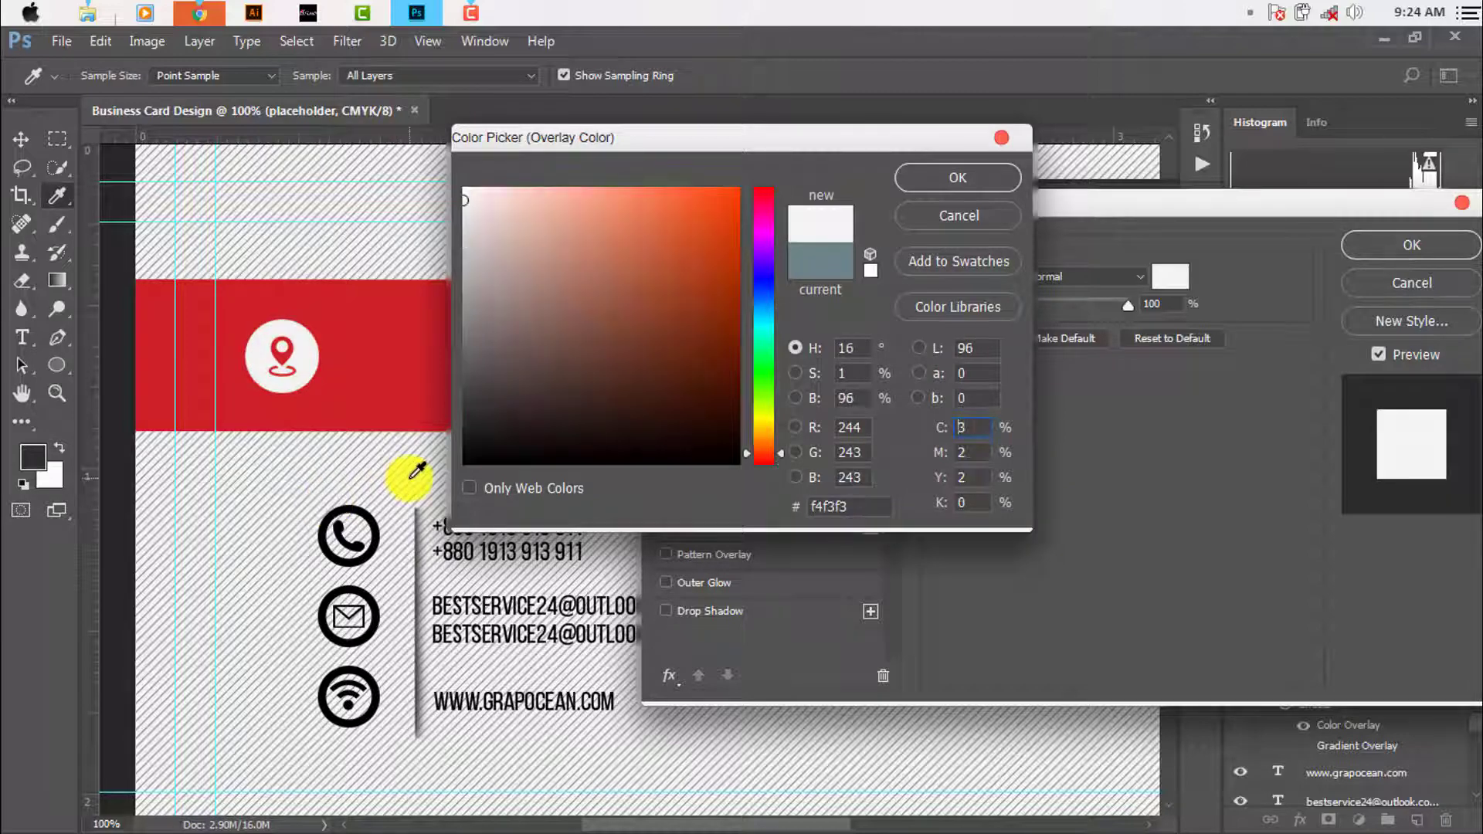
click(958, 177)
drag(1203, 202, 973, 239)
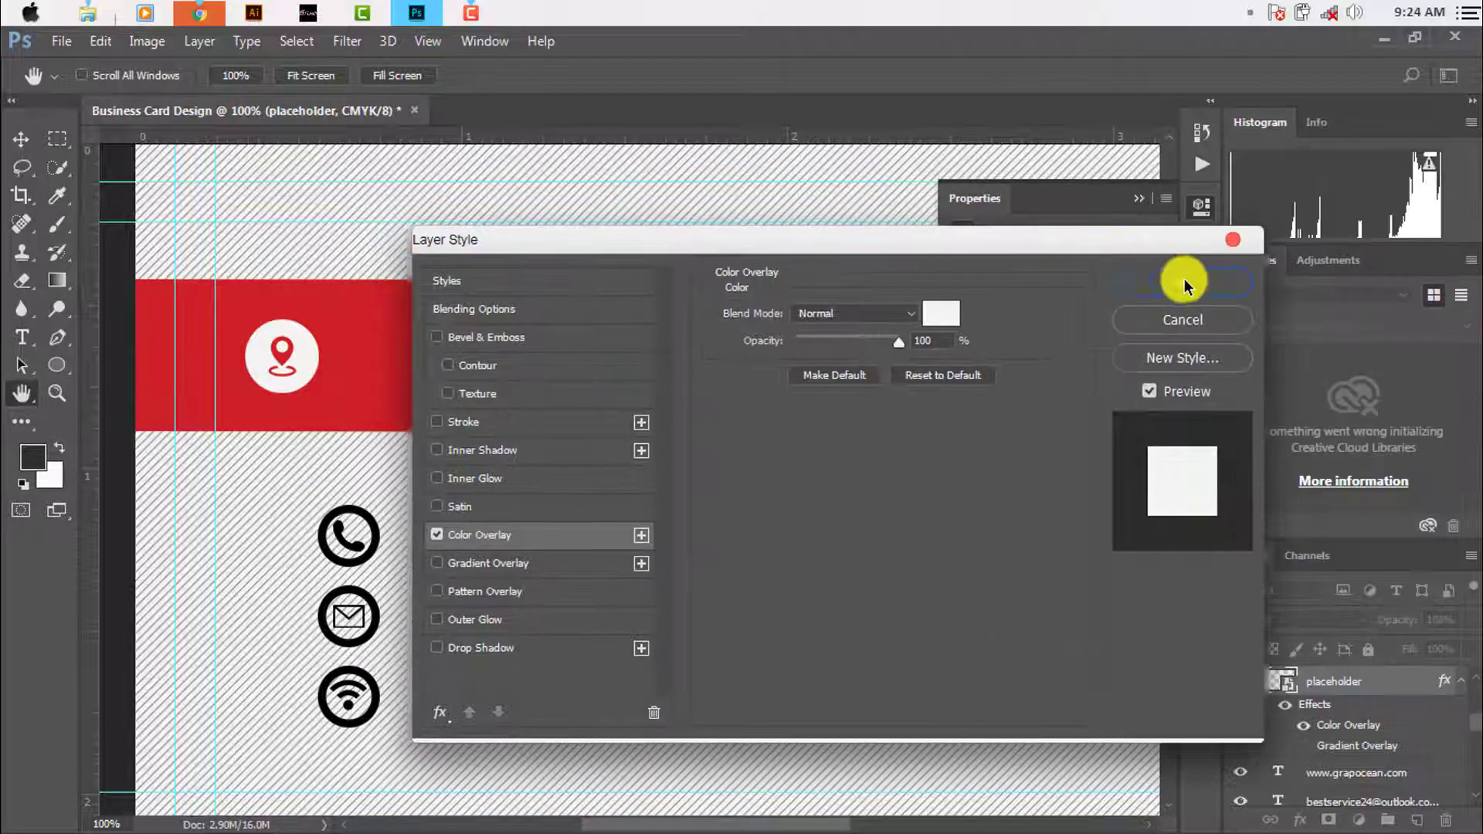
click(1183, 280)
key(ctrl+0)
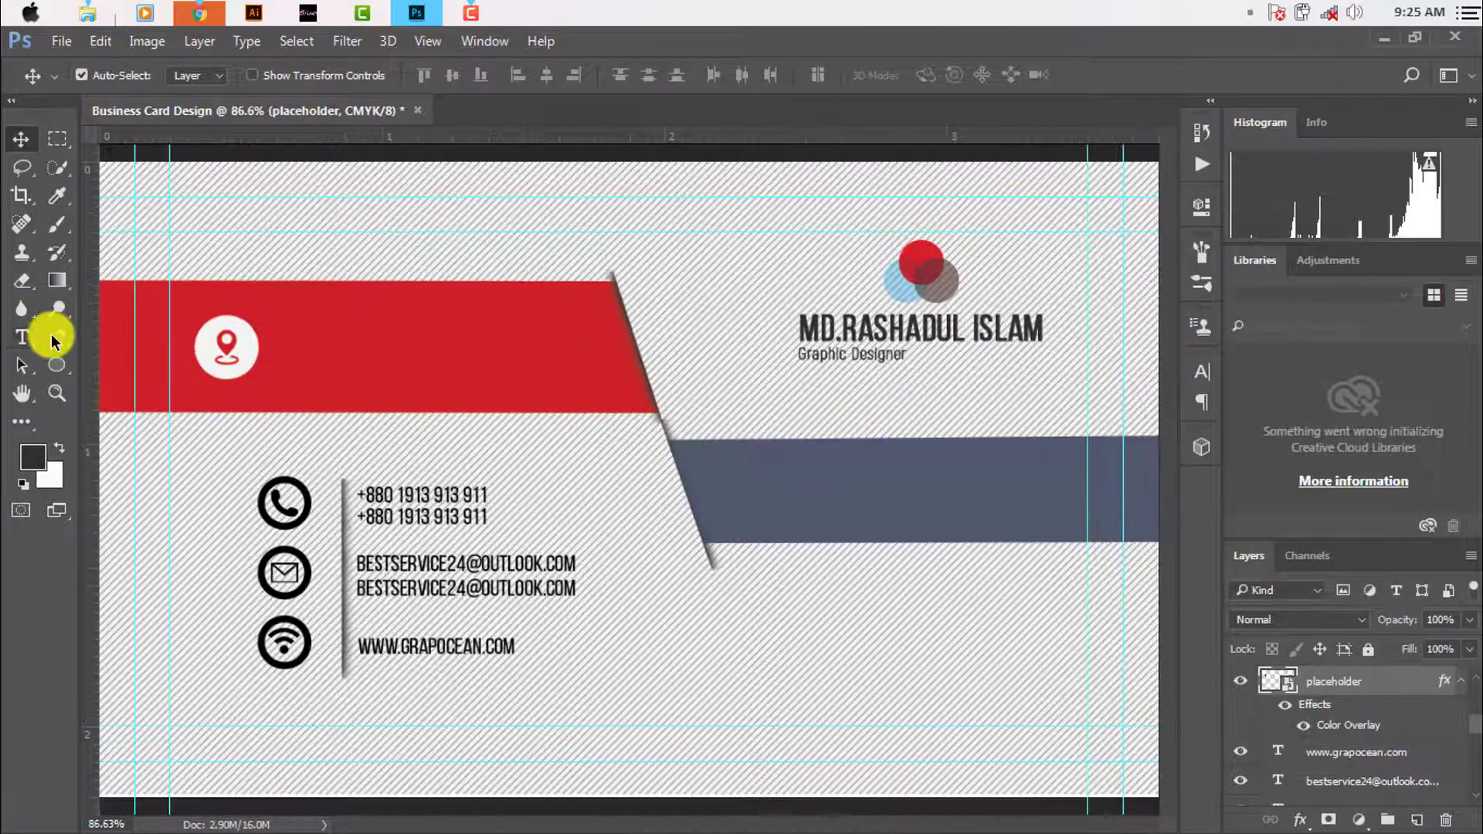
Recolour the Graphic Designer text to the red band's colour
click(21, 338)
scroll(870, 354, up, 1)
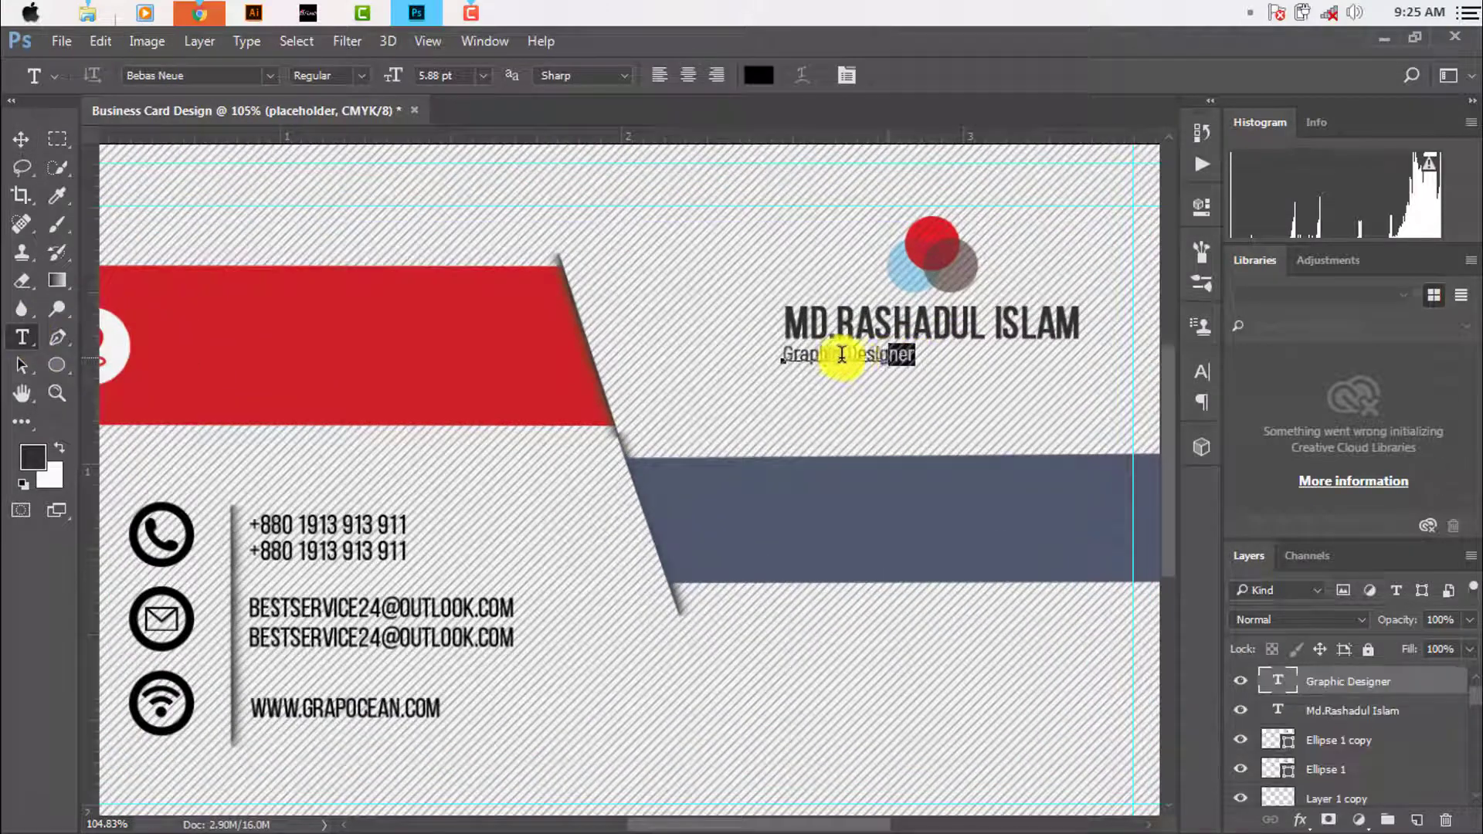
drag(912, 356, 734, 182)
click(759, 75)
click(412, 345)
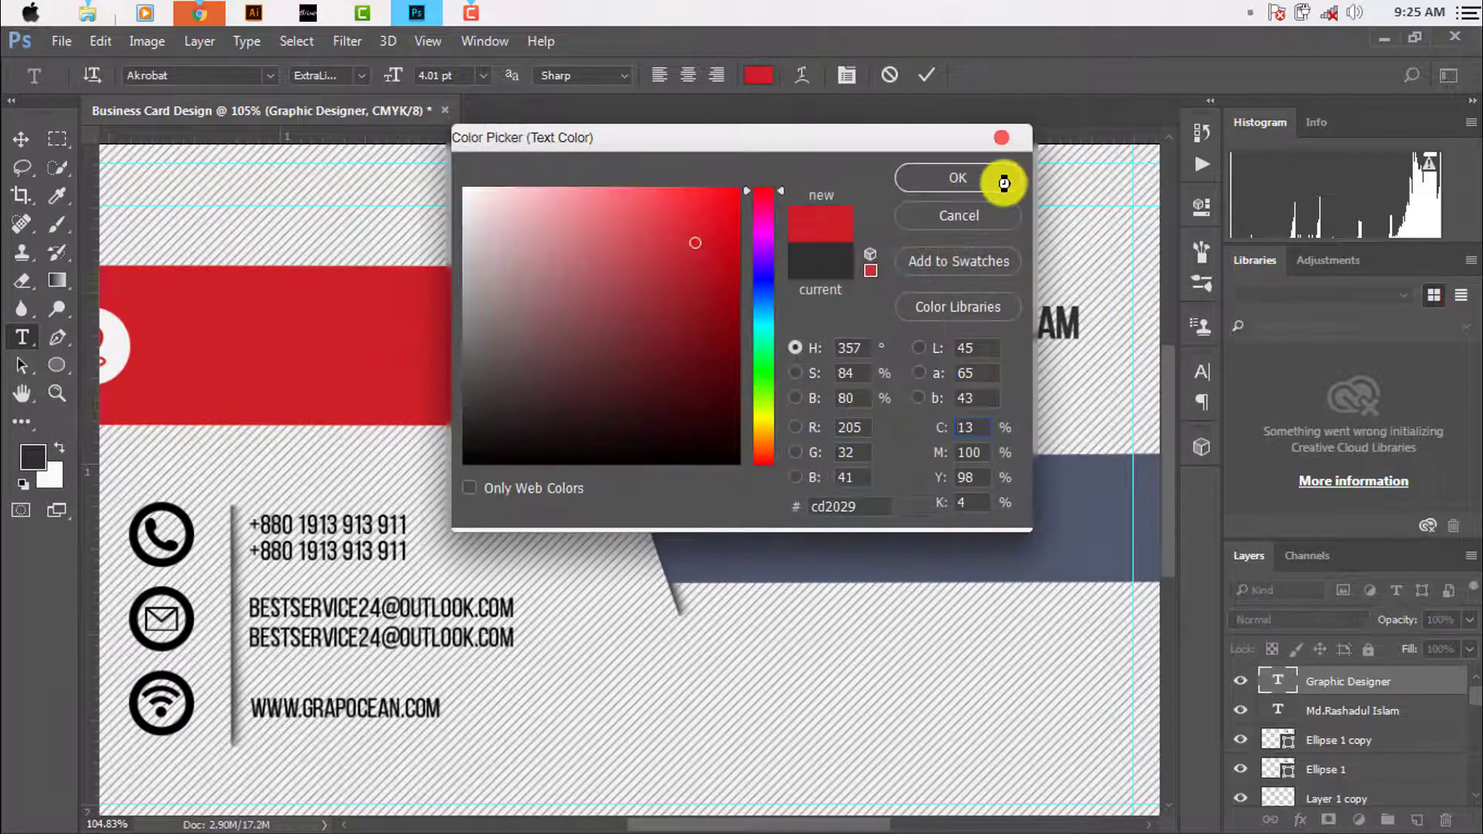
click(996, 177)
click(20, 139)
scroll(789, 620, down, 3)
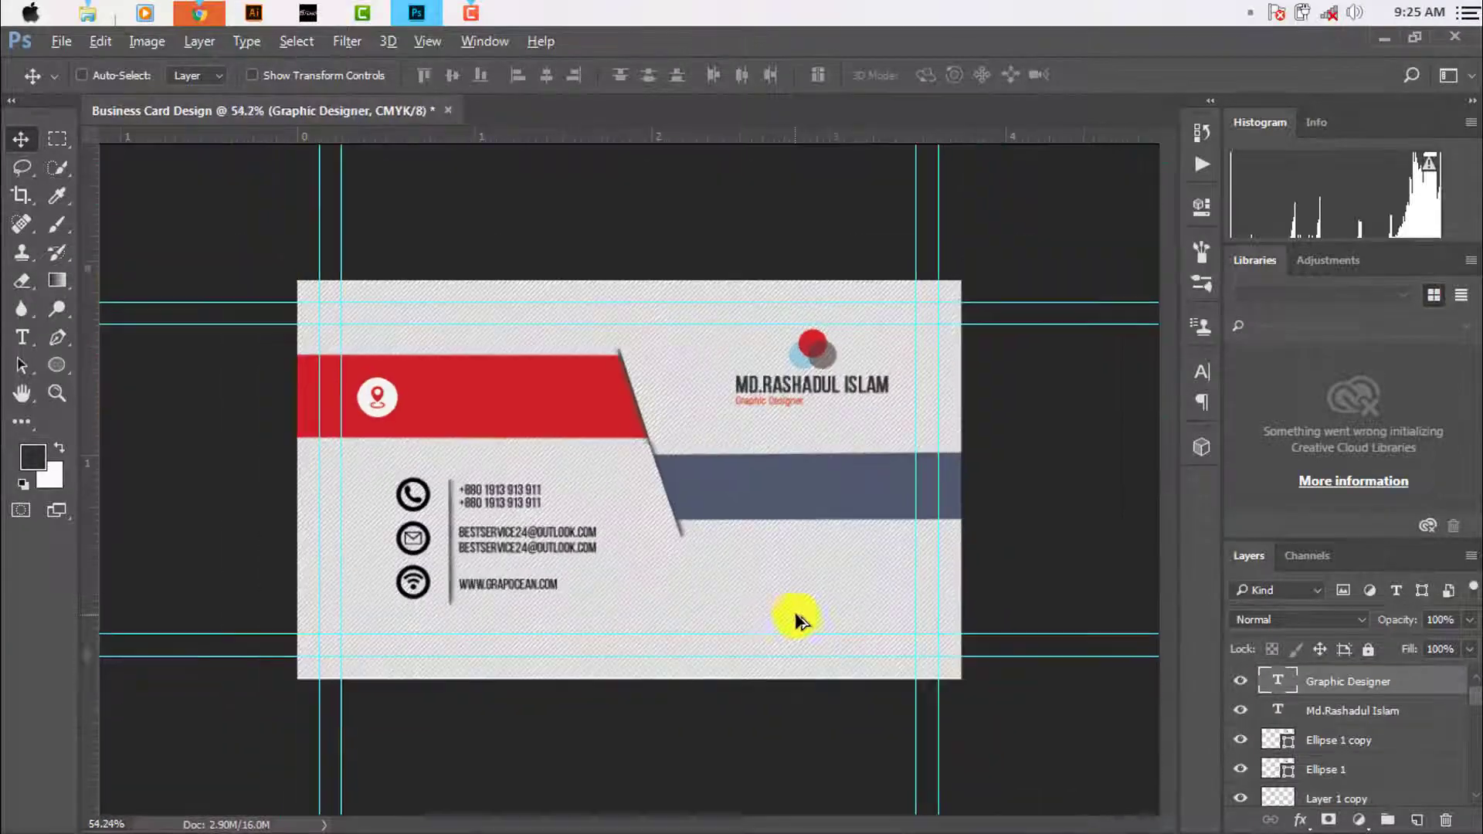
Add a new white address text line beside the location pin
click(27, 337)
click(412, 396)
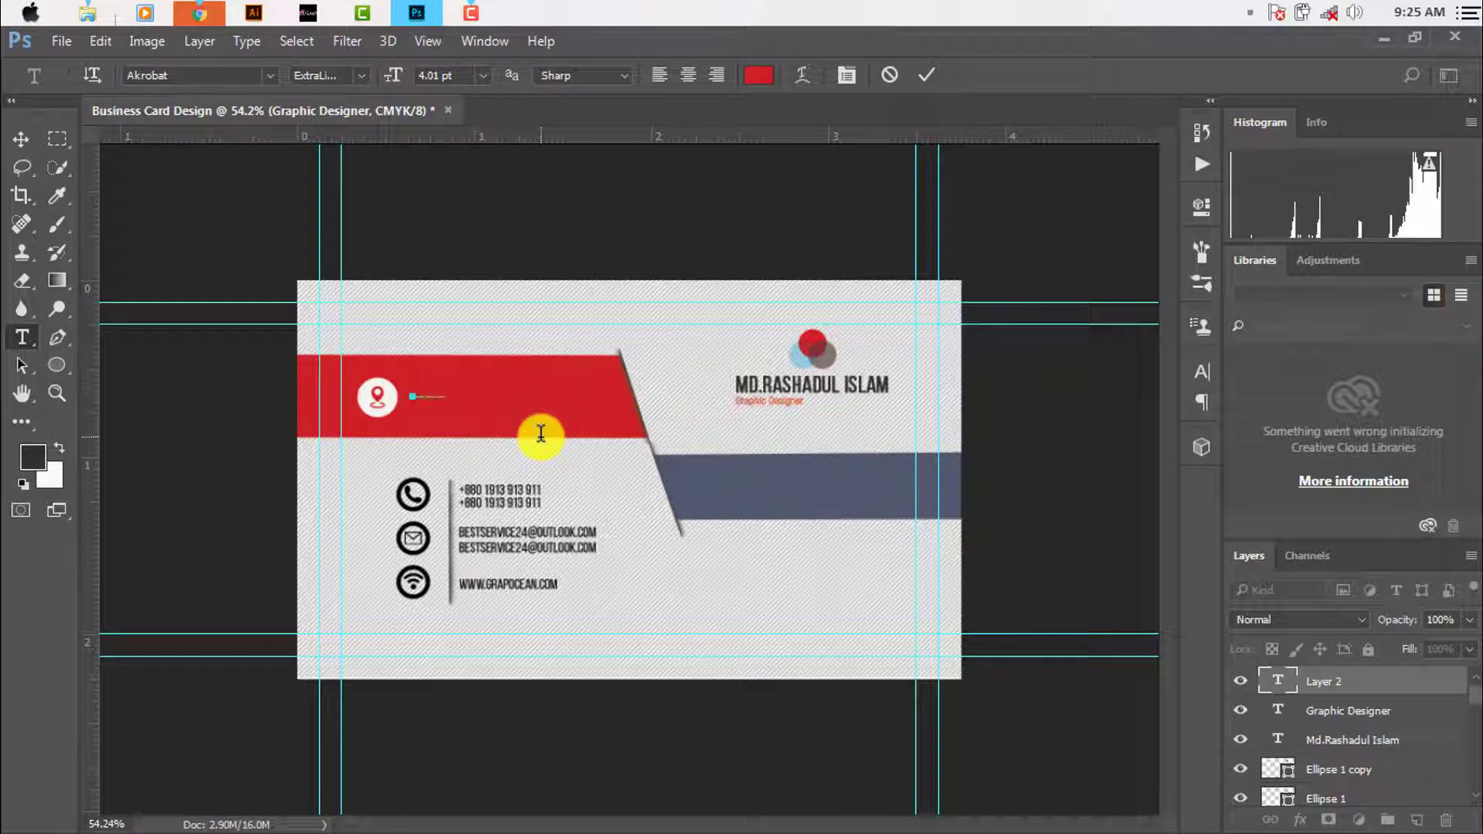
scroll(430, 390, up, 1)
scroll(364, 397, up, 1)
scroll(304, 340, up, 1)
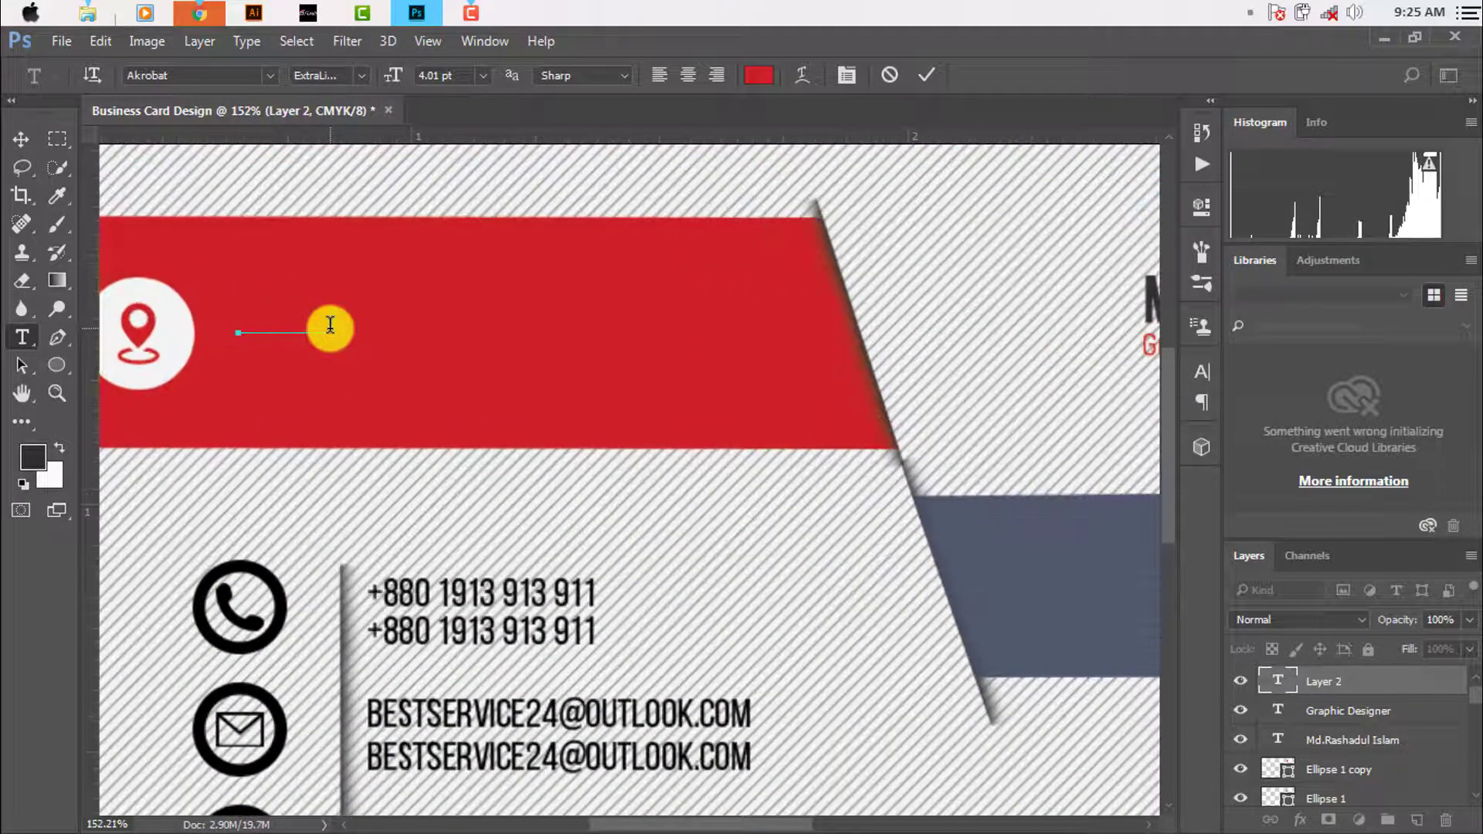
click(757, 75)
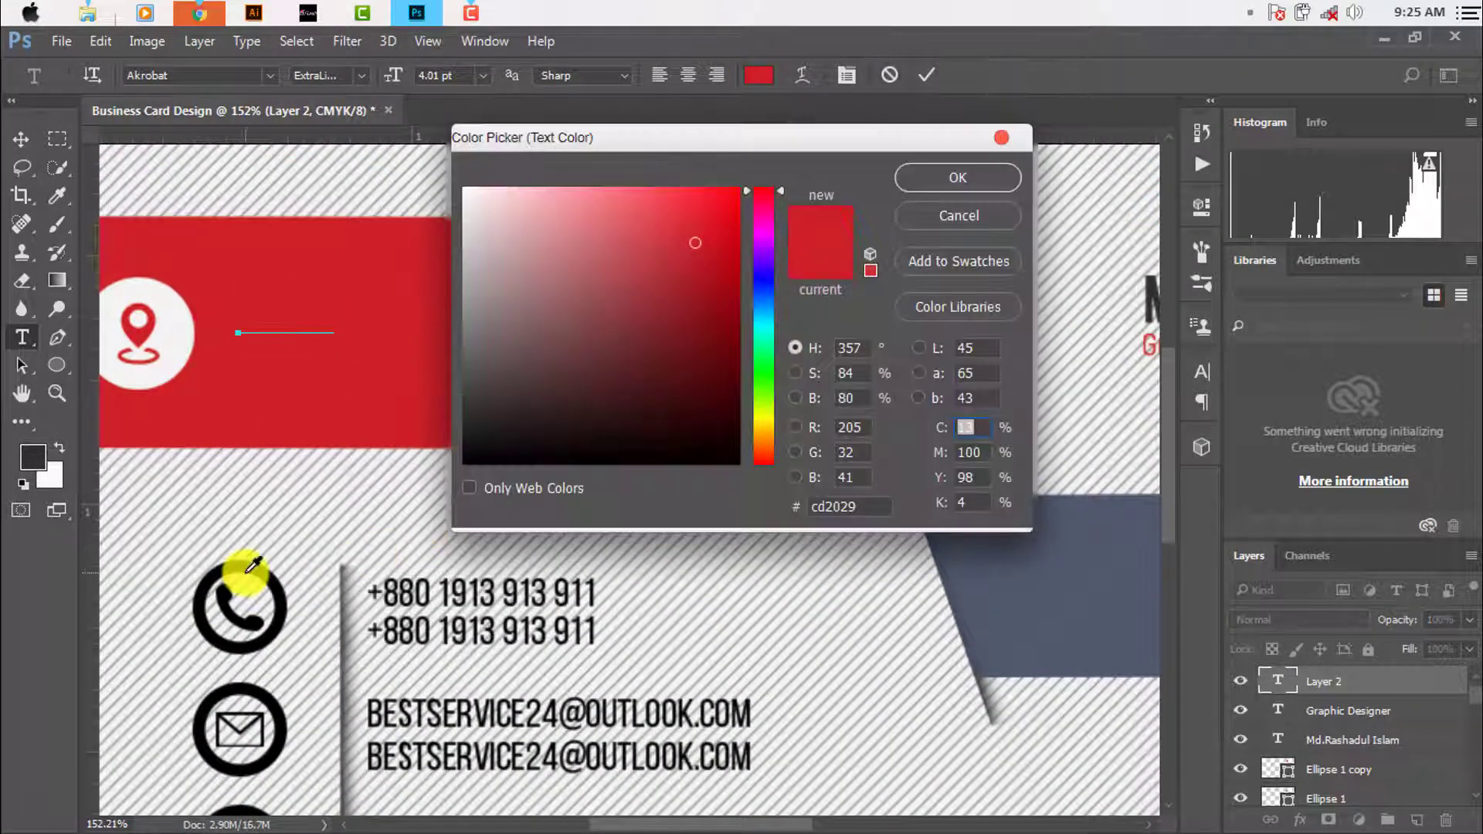
click(261, 569)
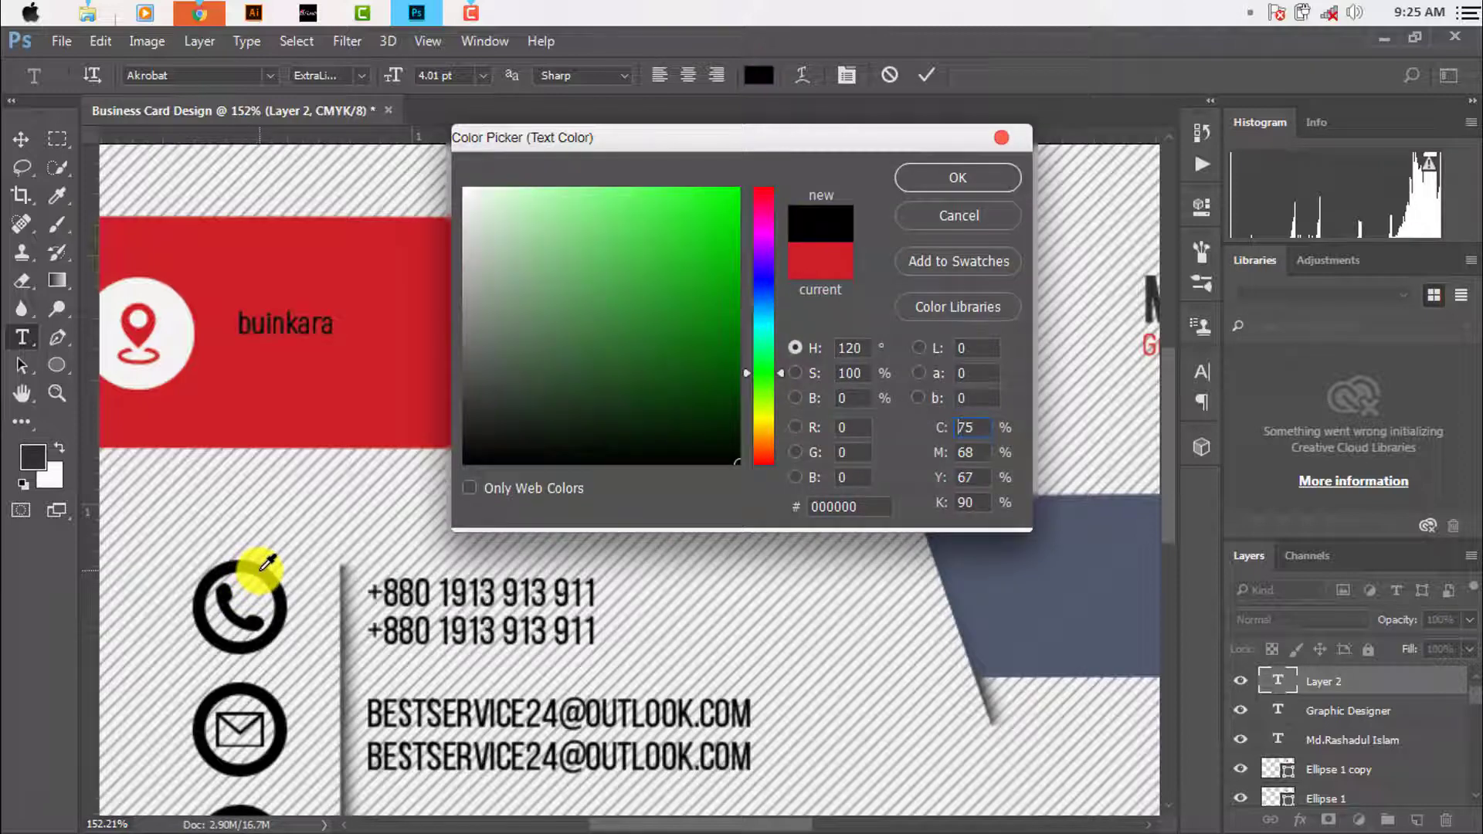
click(259, 517)
click(956, 177)
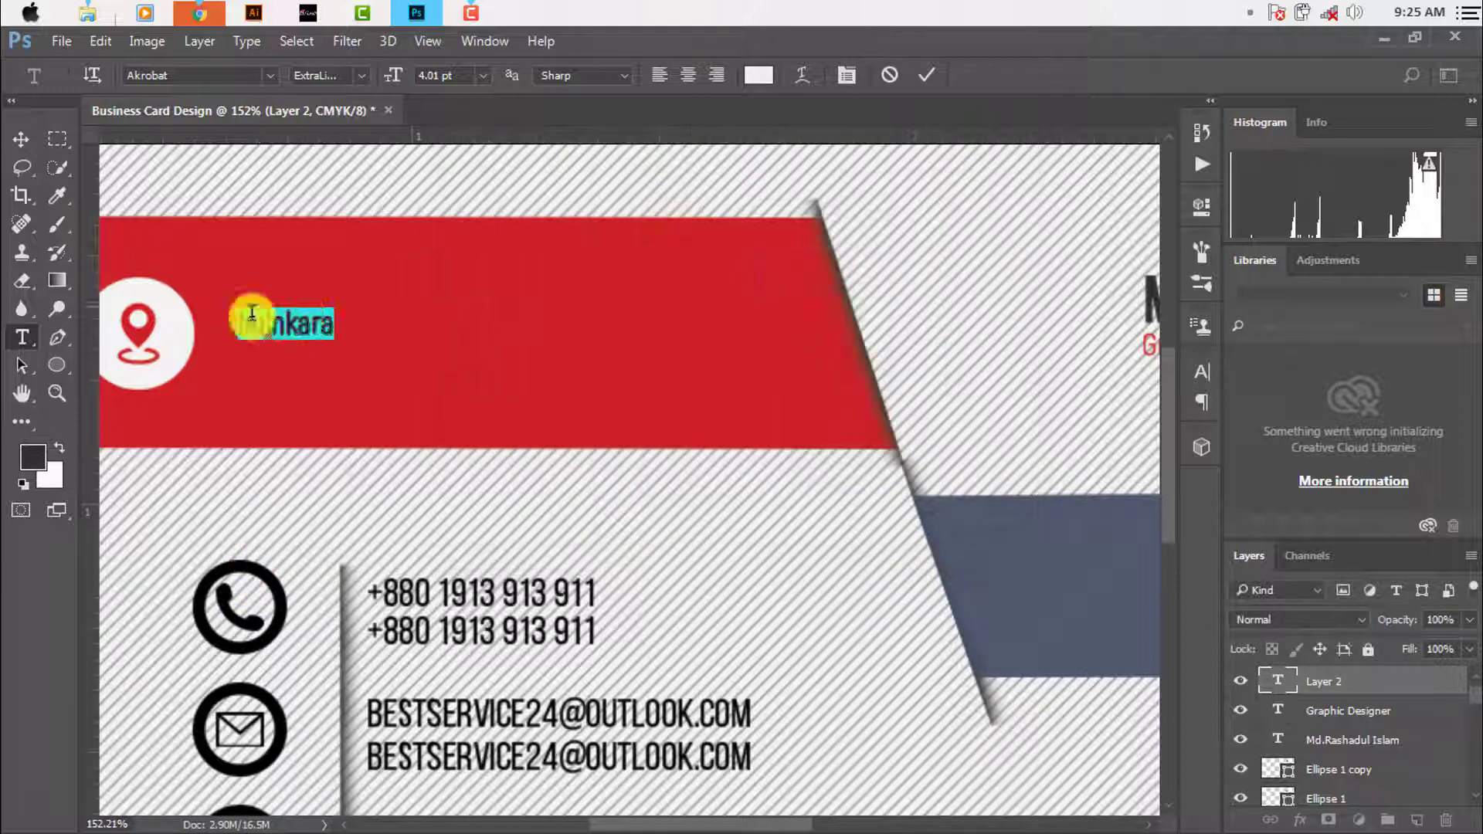
click(21, 138)
Insert '99' before buinkara in the address text
click(21, 337)
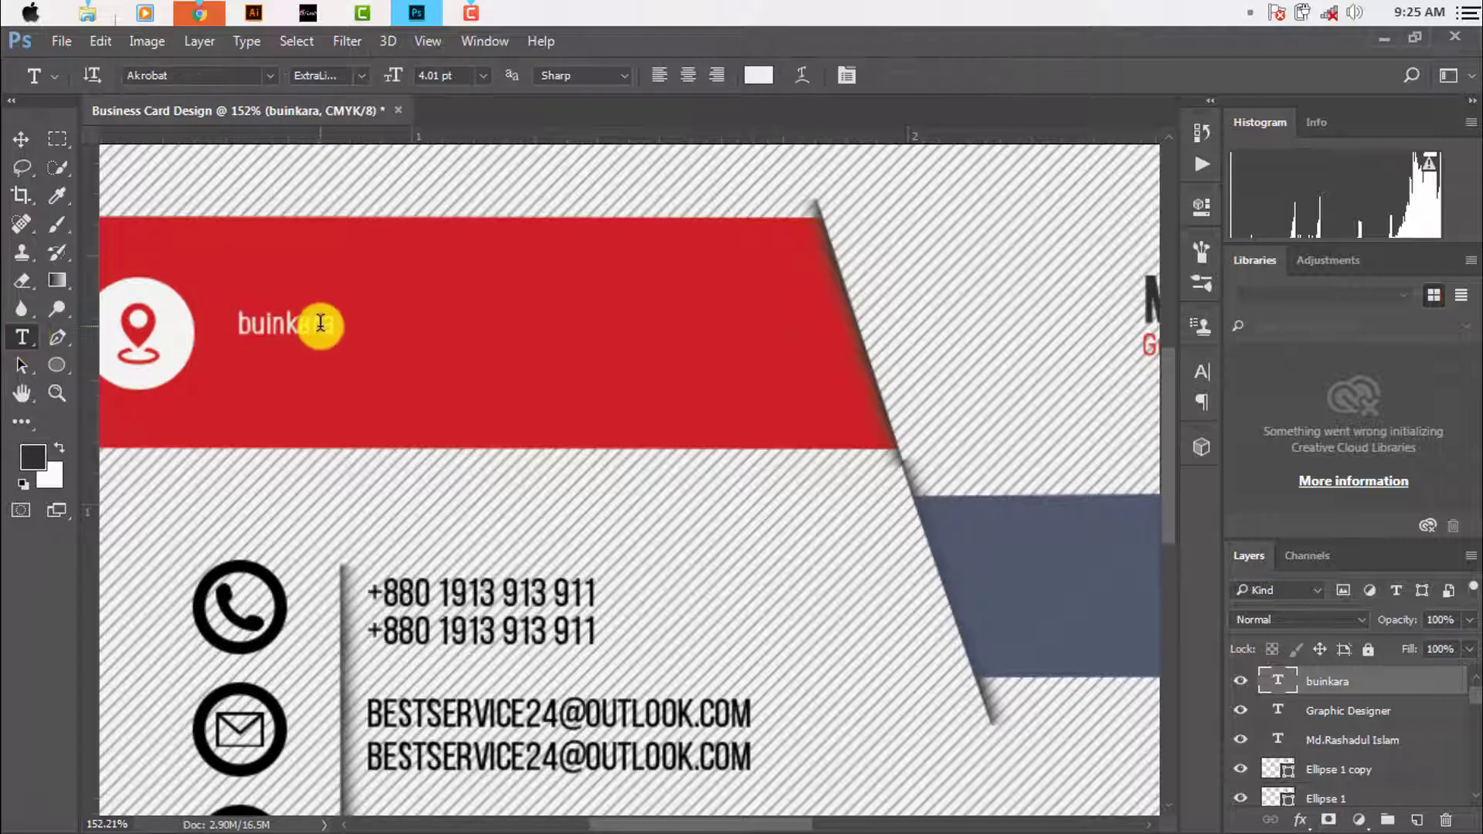
click(244, 319)
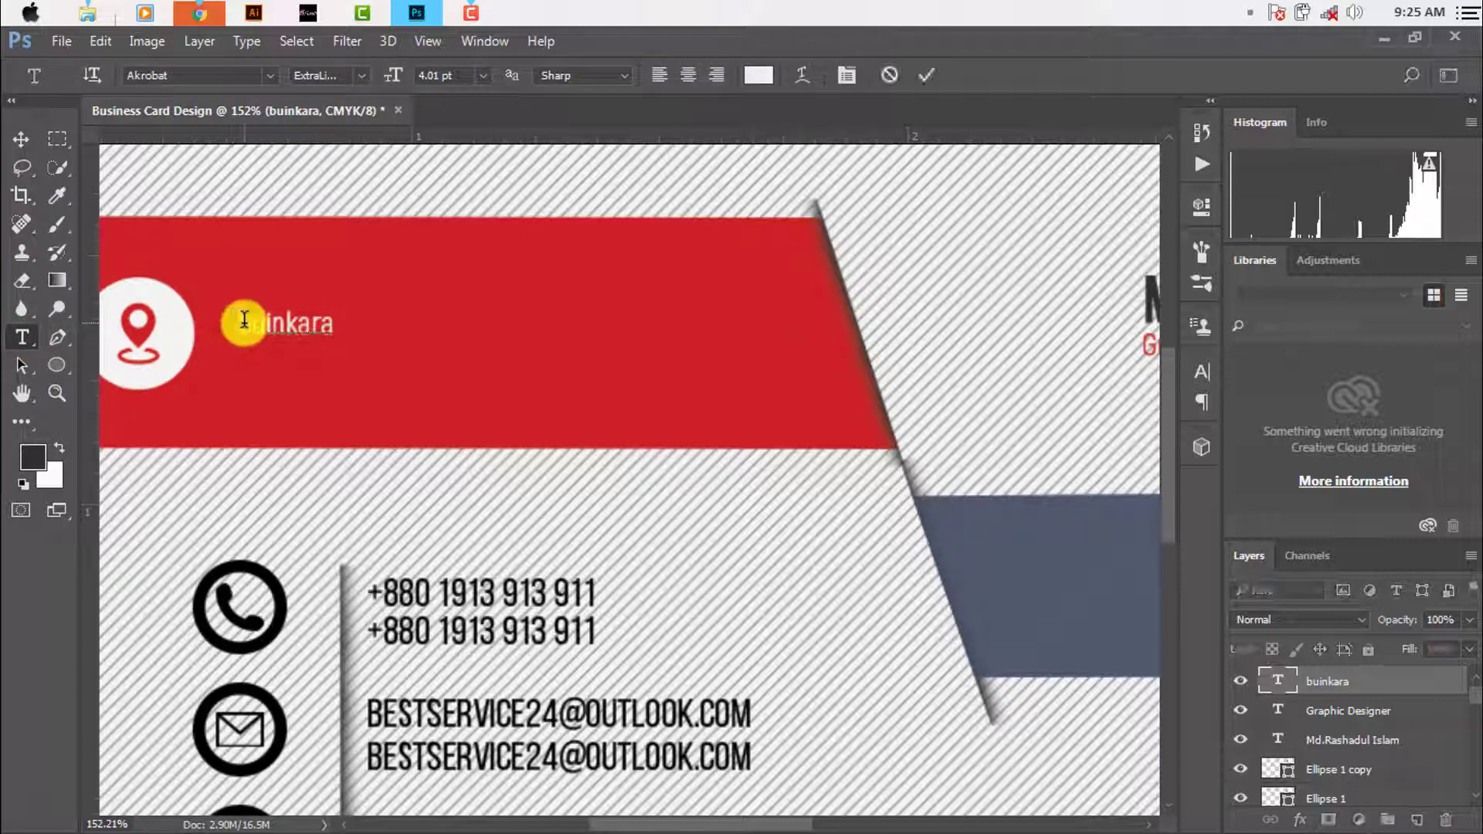
text(h99)
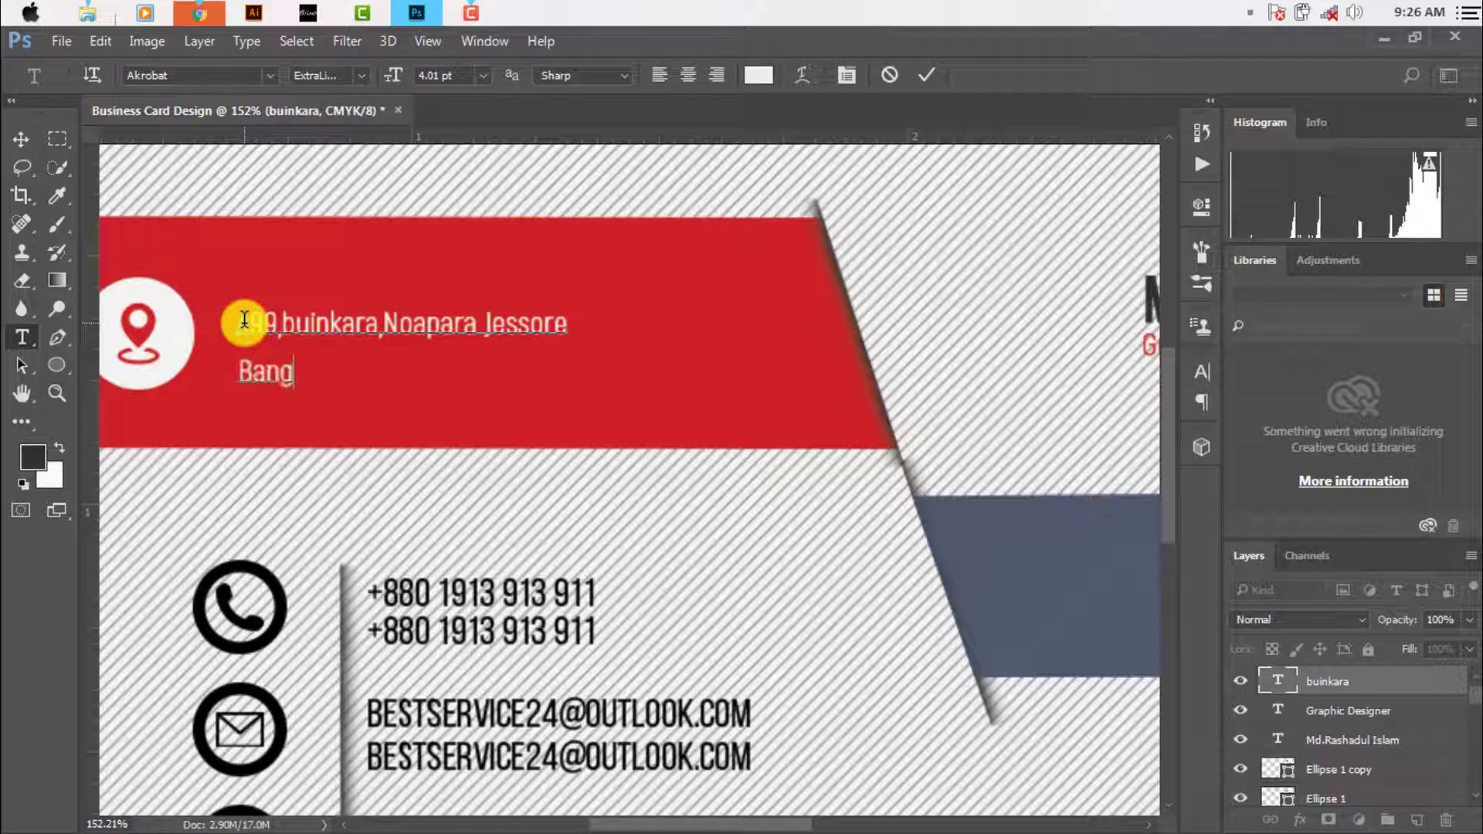
Commit the address text and nudge it slightly left on the red band
click(21, 139)
key(ctrl+0)
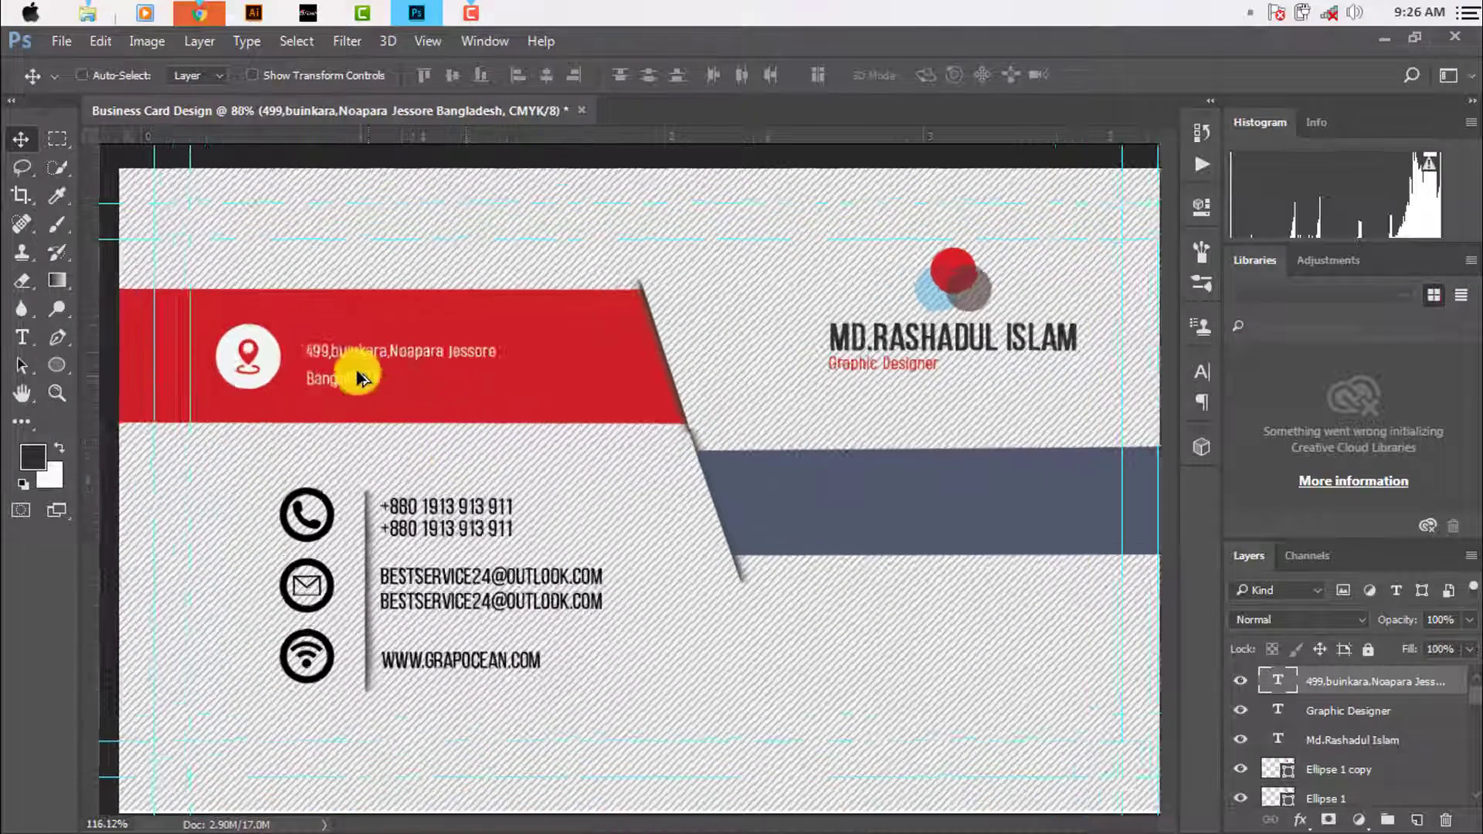
scroll(355, 371, up, 3)
drag(371, 373, 353, 340)
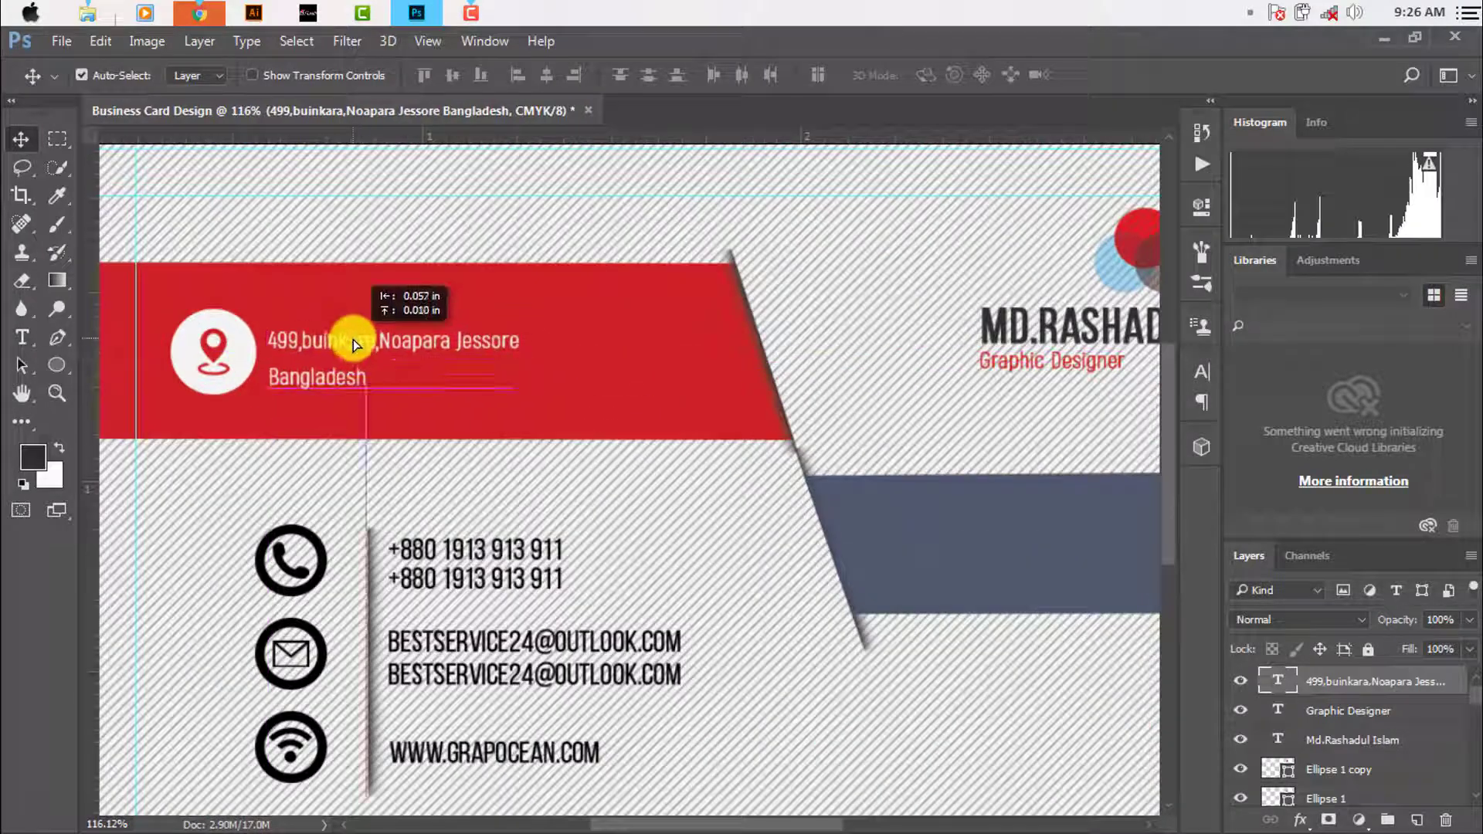
Cut 'Bangladesh' from the address into its own text line beneath it
click(21, 337)
double_click(298, 384)
right_click(298, 384)
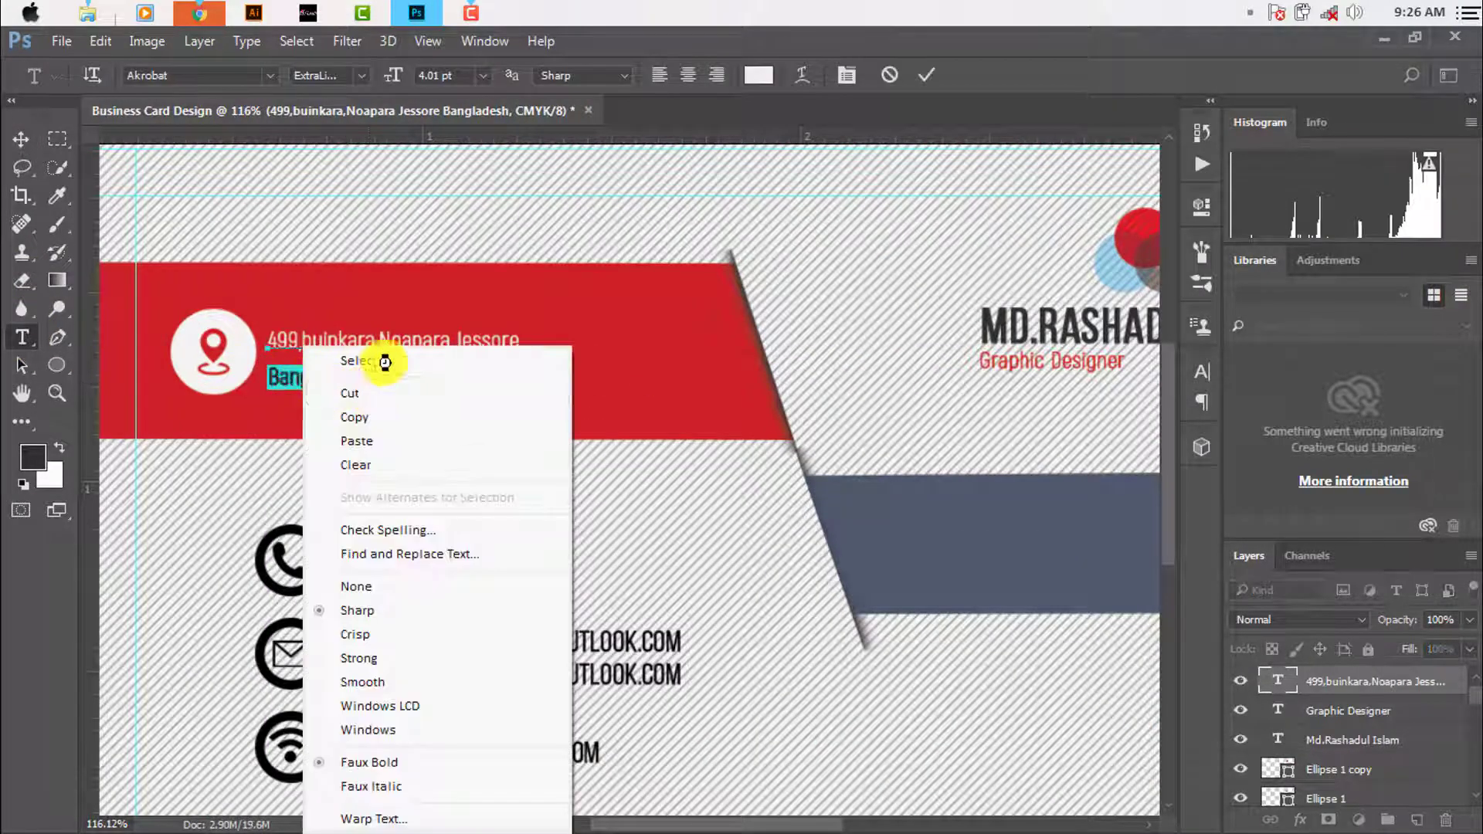
click(384, 395)
click(926, 74)
click(312, 398)
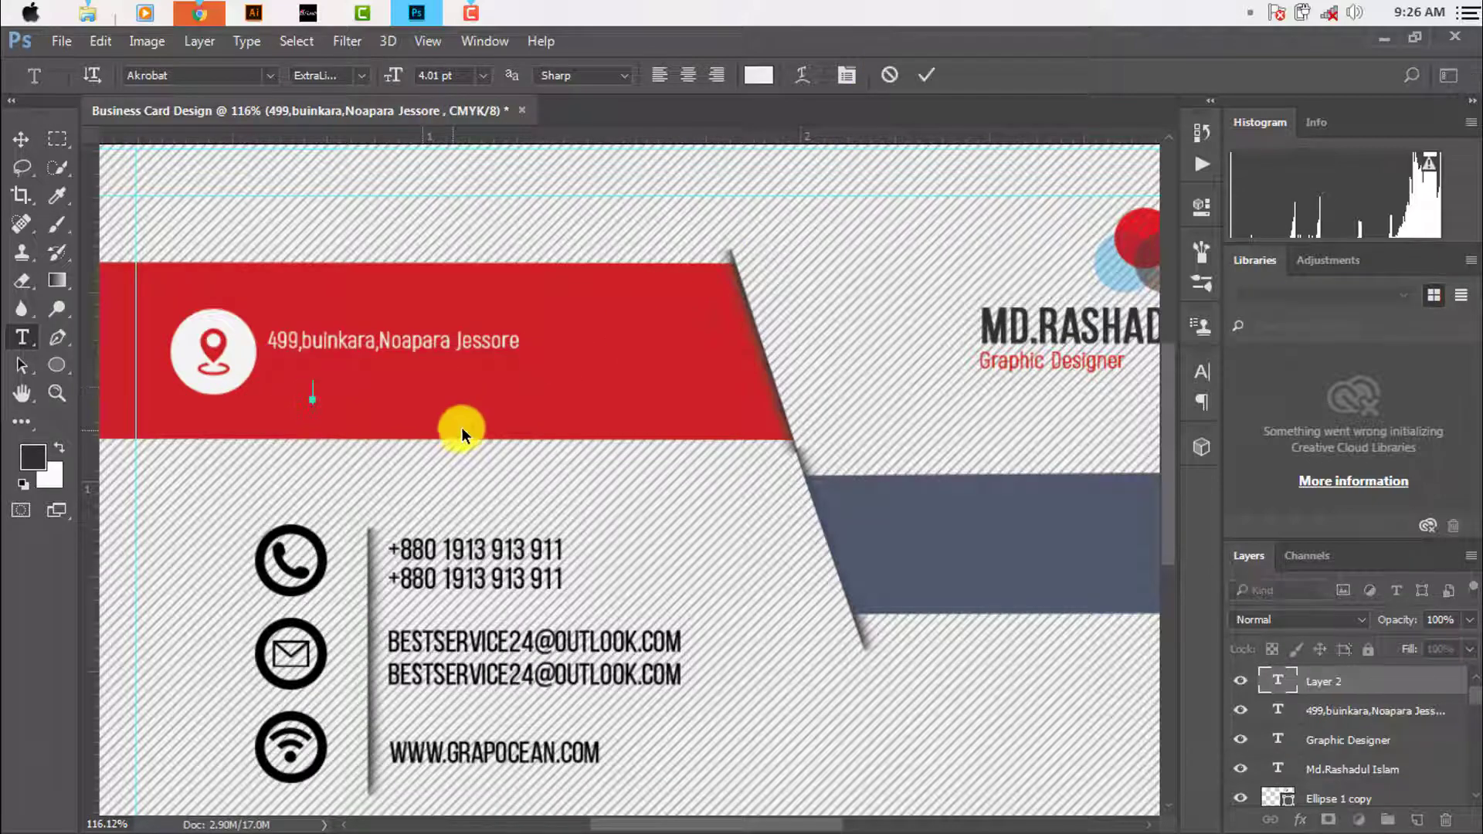
click(21, 139)
drag(362, 394, 318, 377)
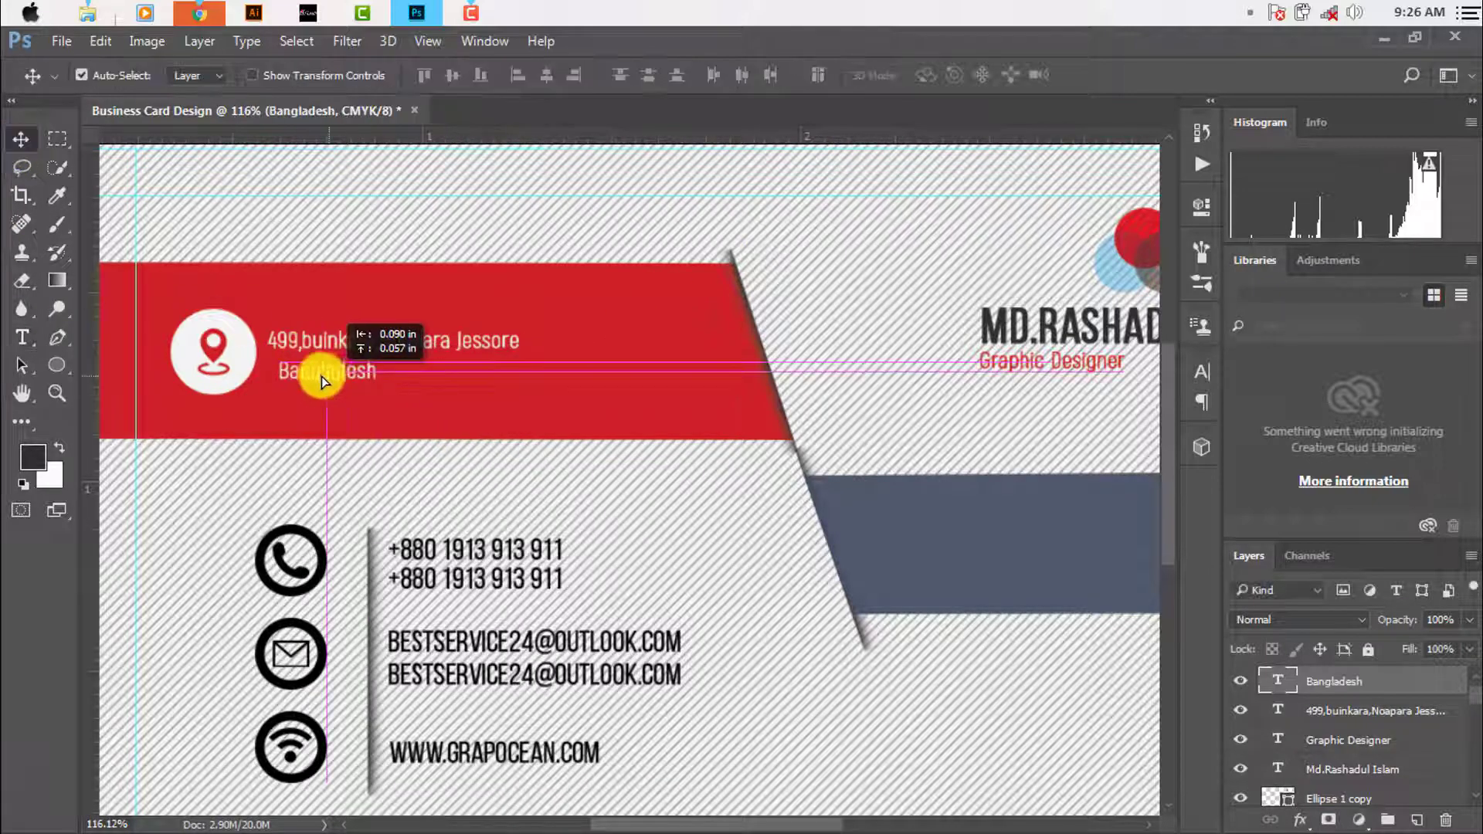
Fine-tune the spacing between the street line and the Bangladesh line
scroll(278, 367, up, 1)
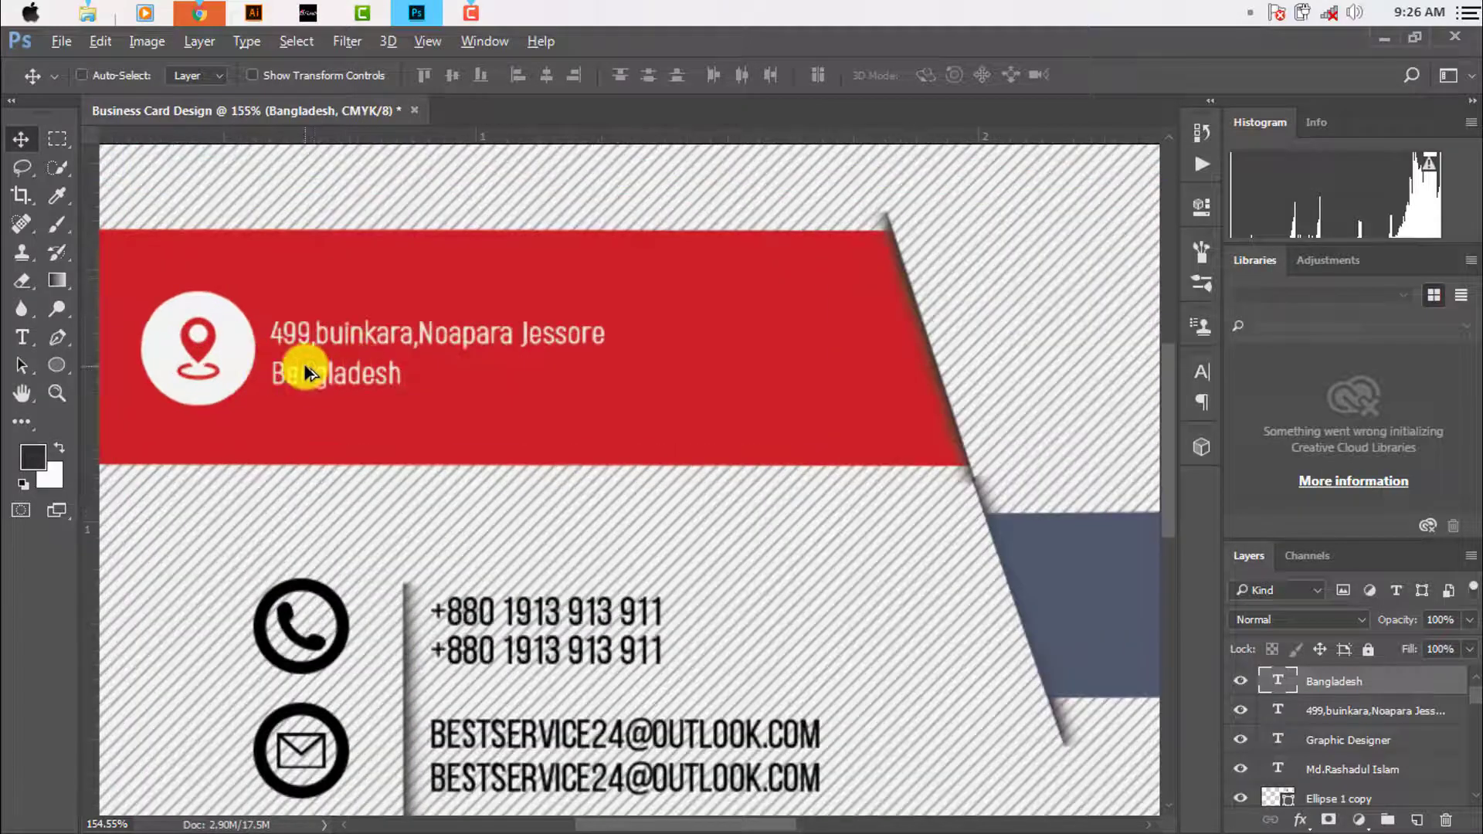
scroll(304, 363, up, 1)
drag(325, 335, 325, 378)
scroll(324, 377, down, 2)
scroll(663, 463, down, 3)
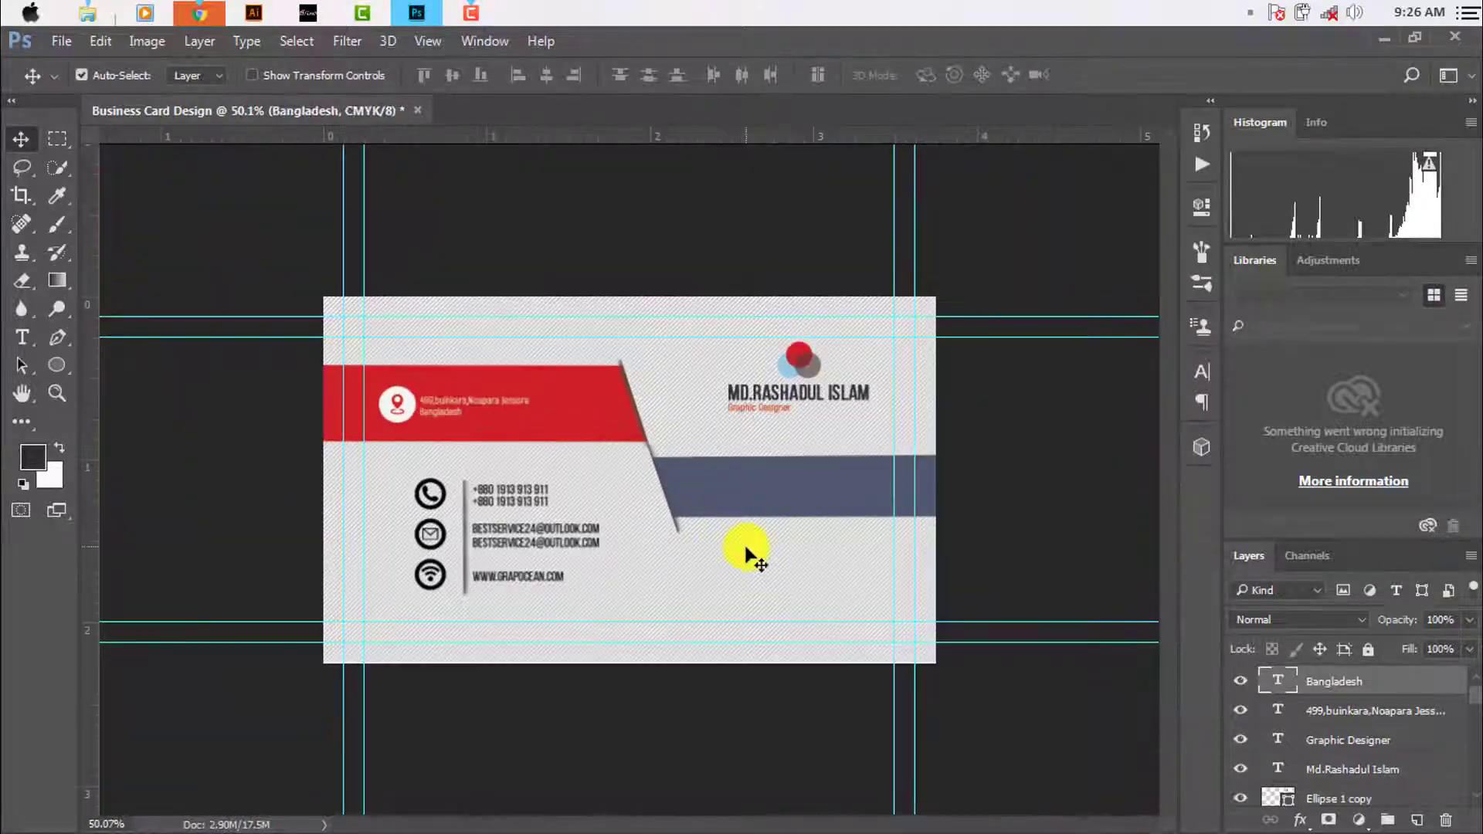
scroll(749, 552, up, 2)
scroll(781, 513, up, 1)
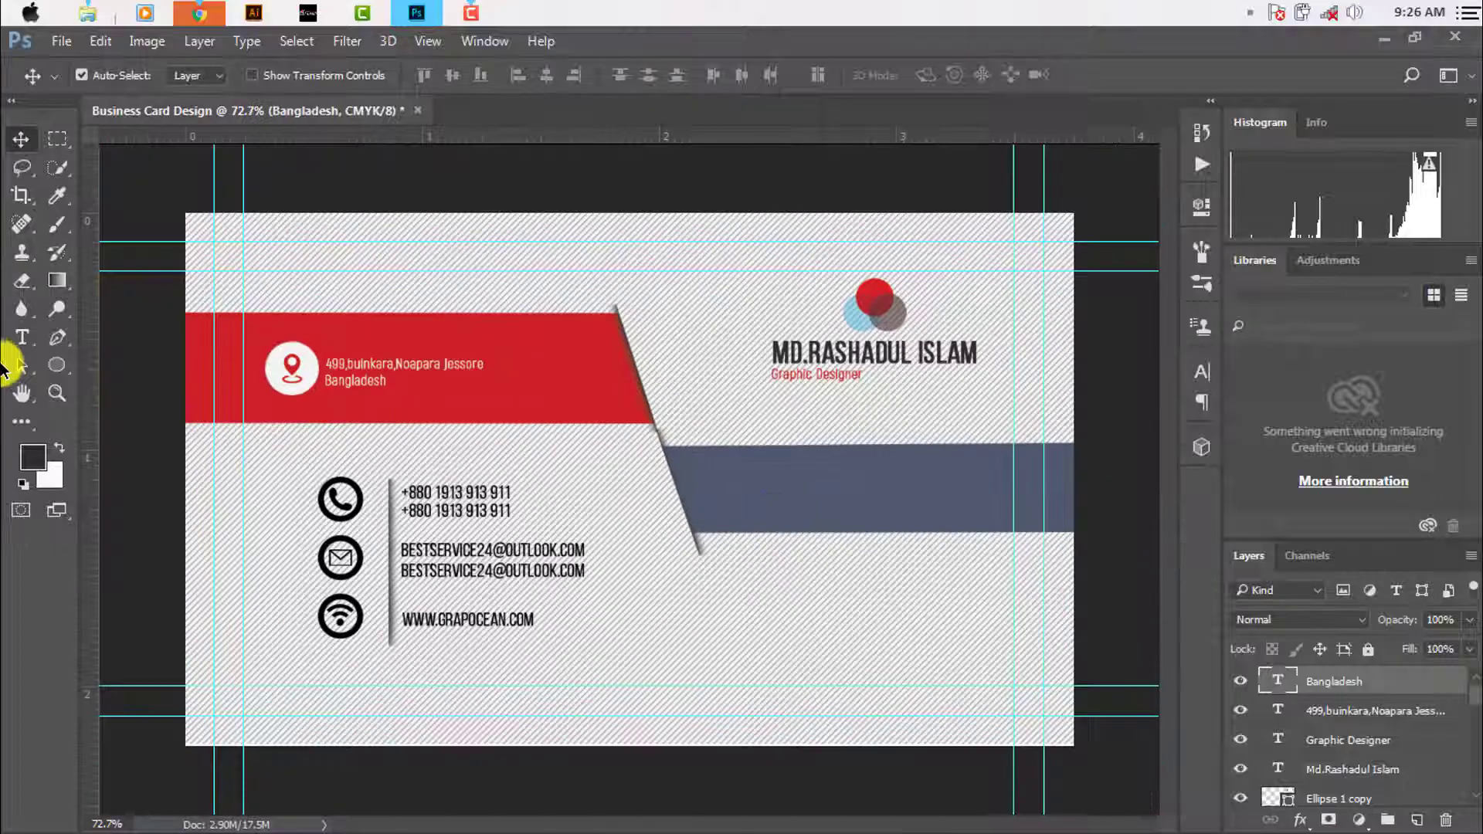
click(22, 336)
Type the navy band text, retyping the draft as the Business card-Logo-Flyer wording
click(726, 494)
text(Logo)
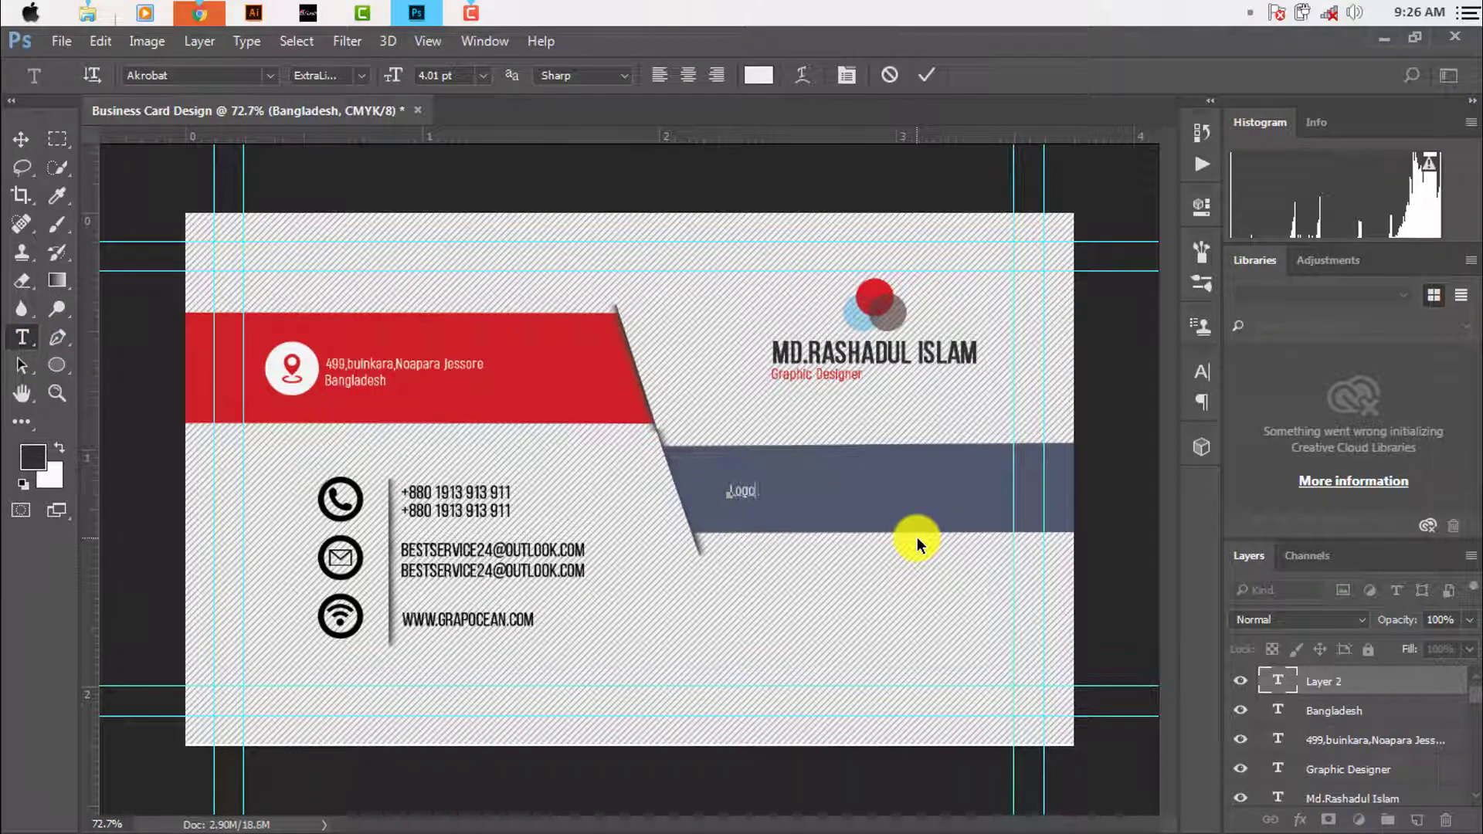
text( - B)
text(usines card)
text( -flyer)
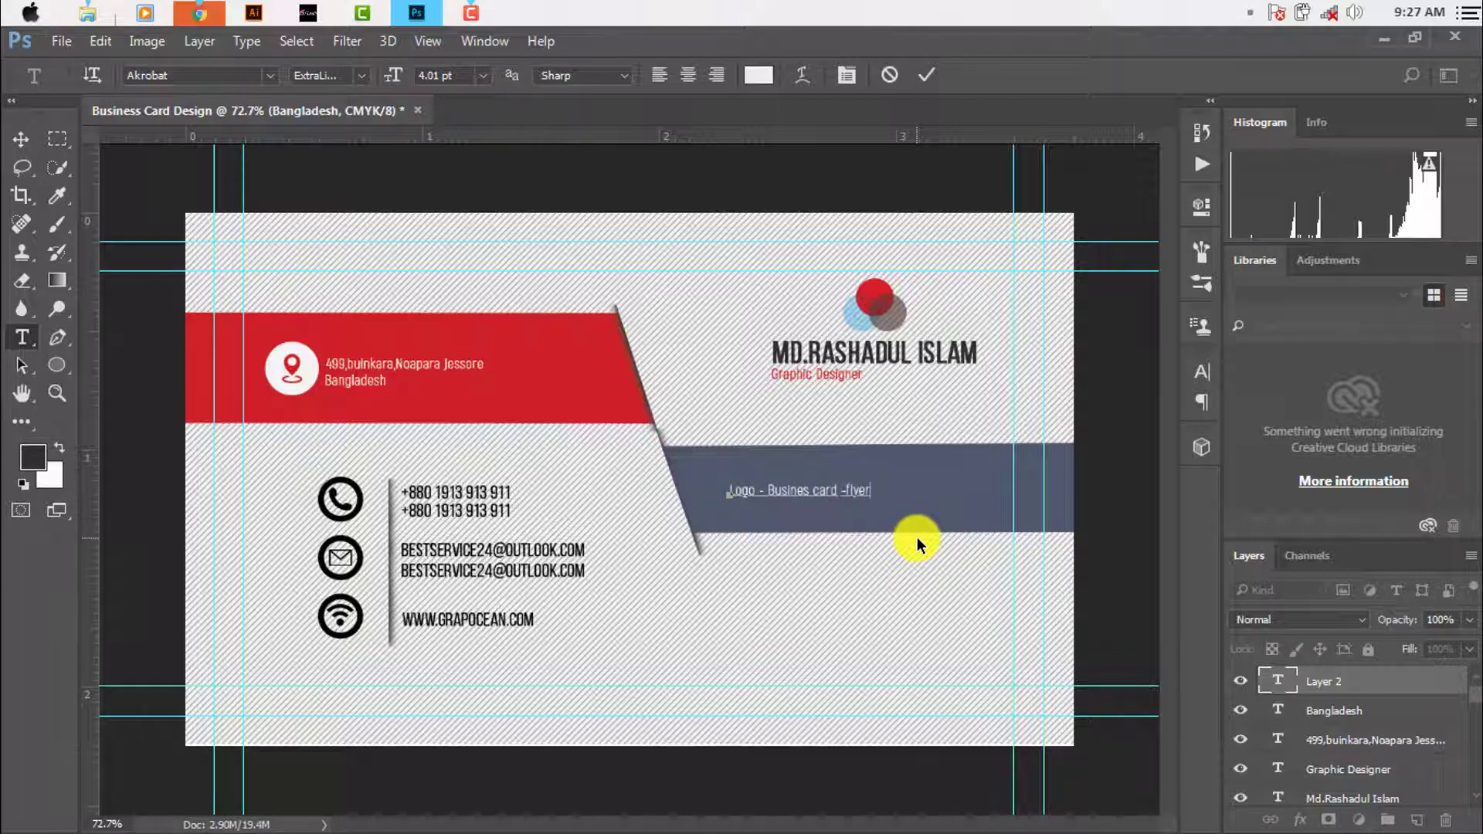
text(-poster)
text( id car)
key(ctrl+a)
key(BackSpace)
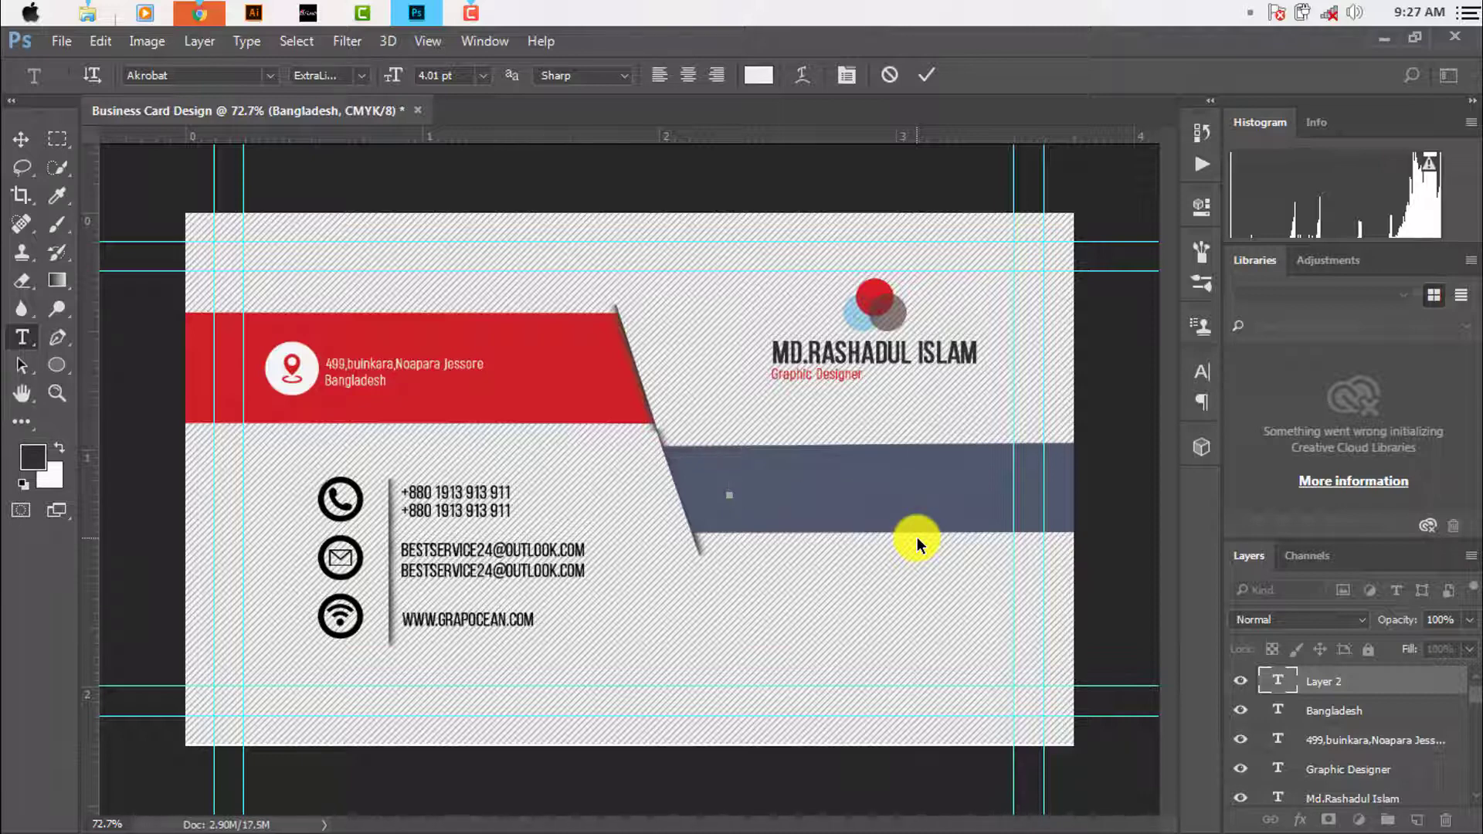
text(Business card-)
text(Logo)
text(-F)
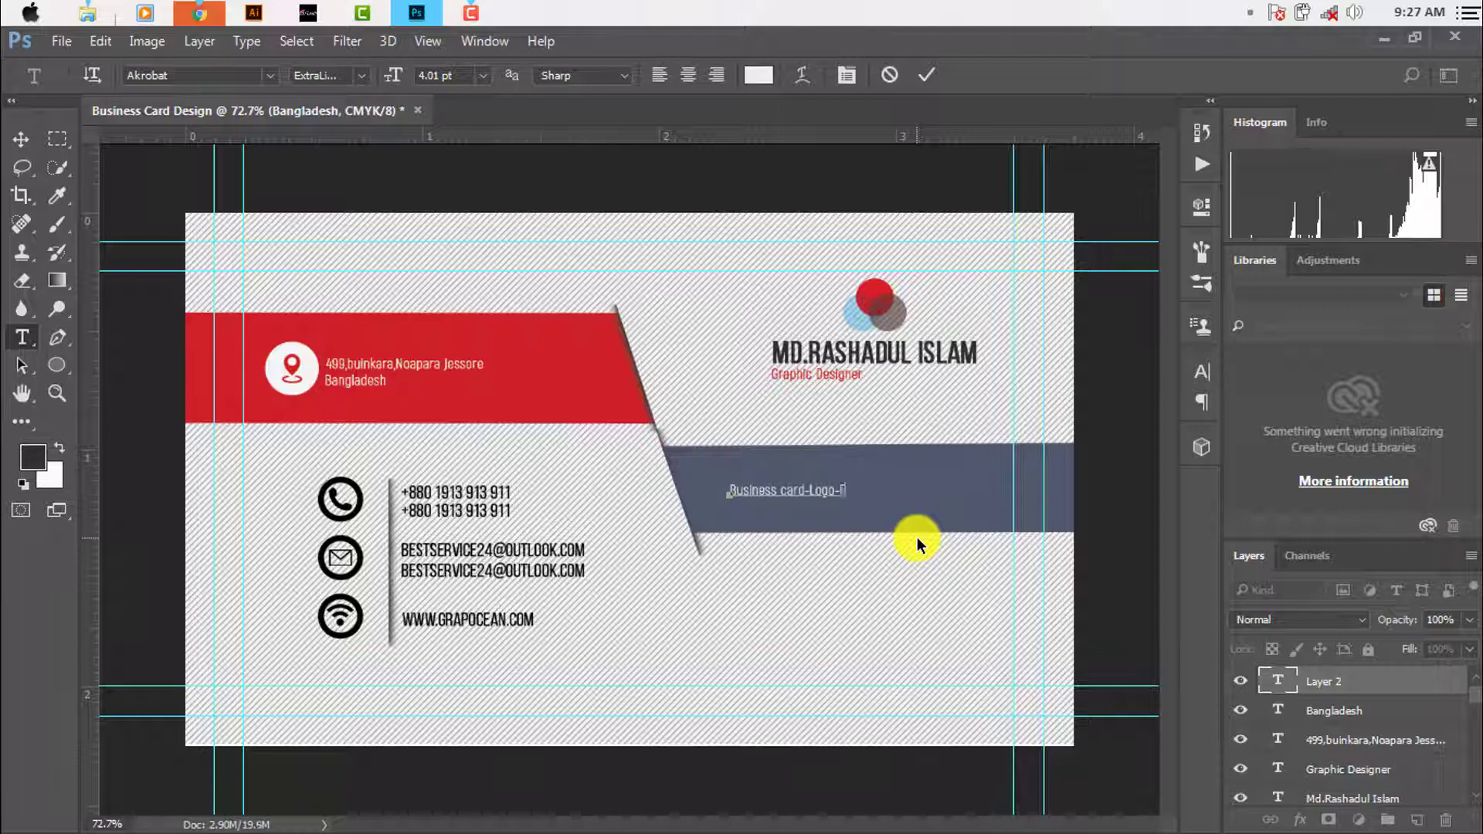
text(lyer-desi)
text(gn)
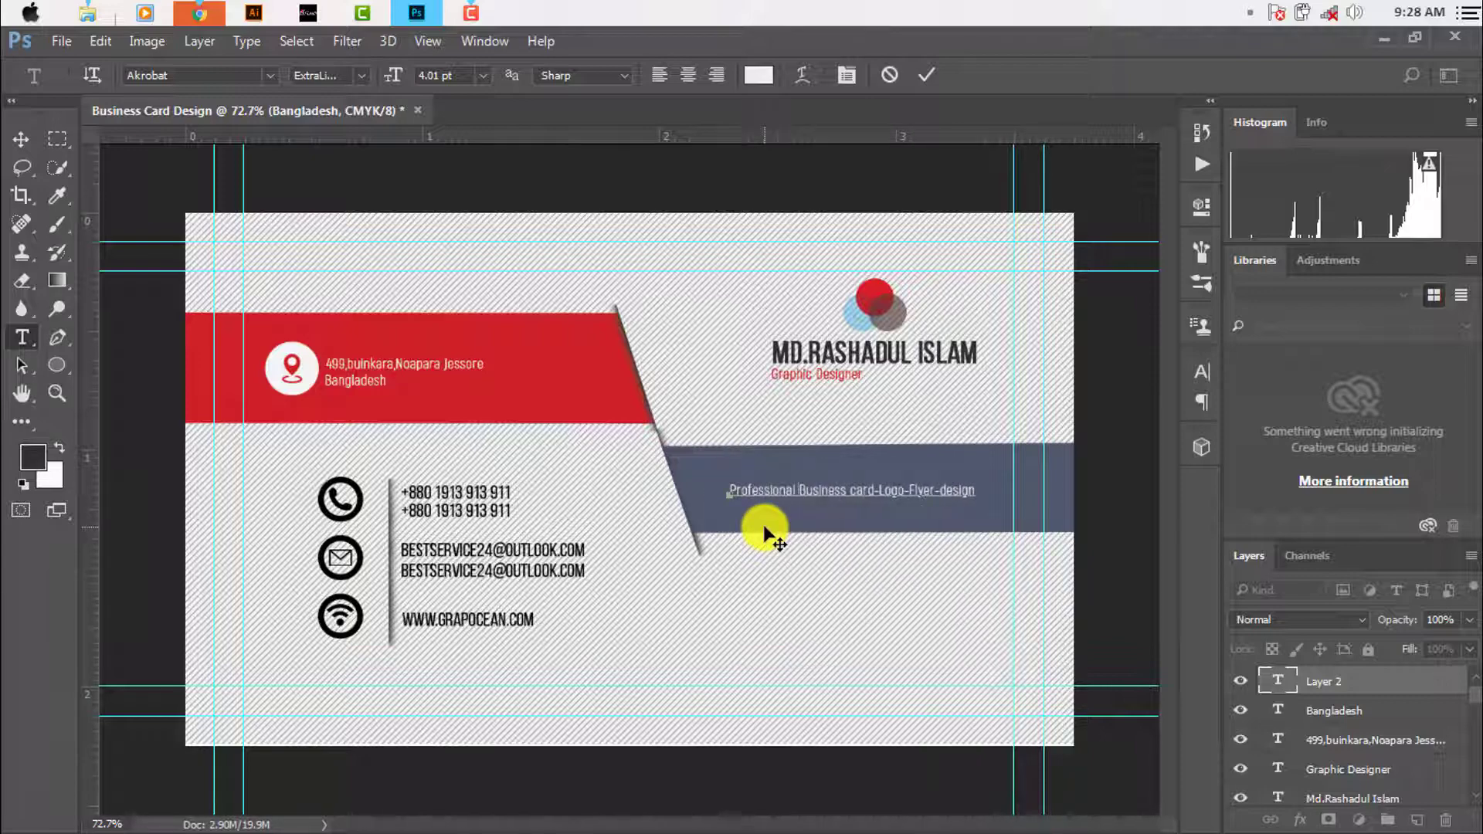
click(36, 145)
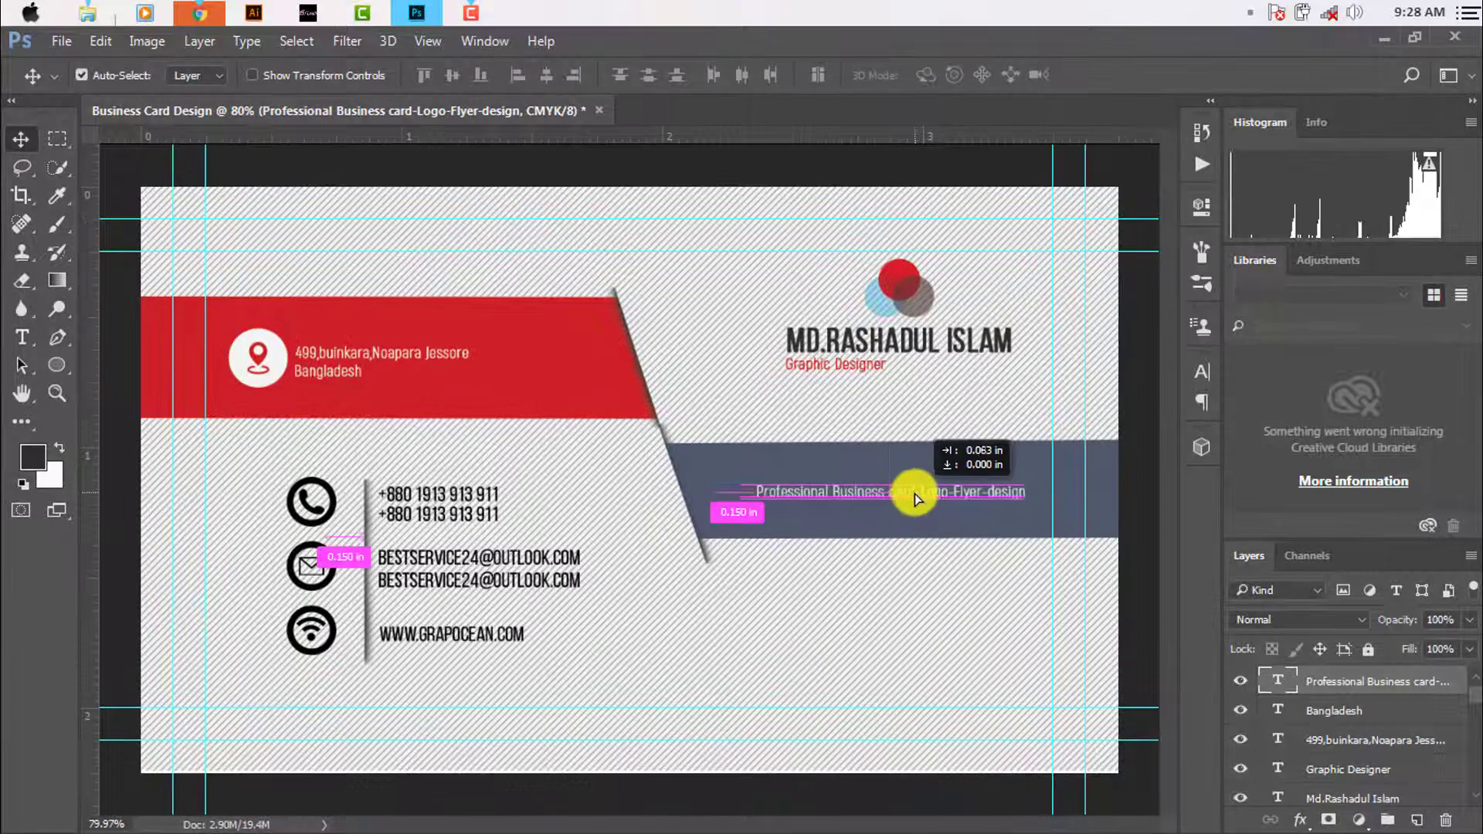
drag(903, 490, 942, 491)
Enlarge the band text and shift it left within the navy band
key(ctrl+0)
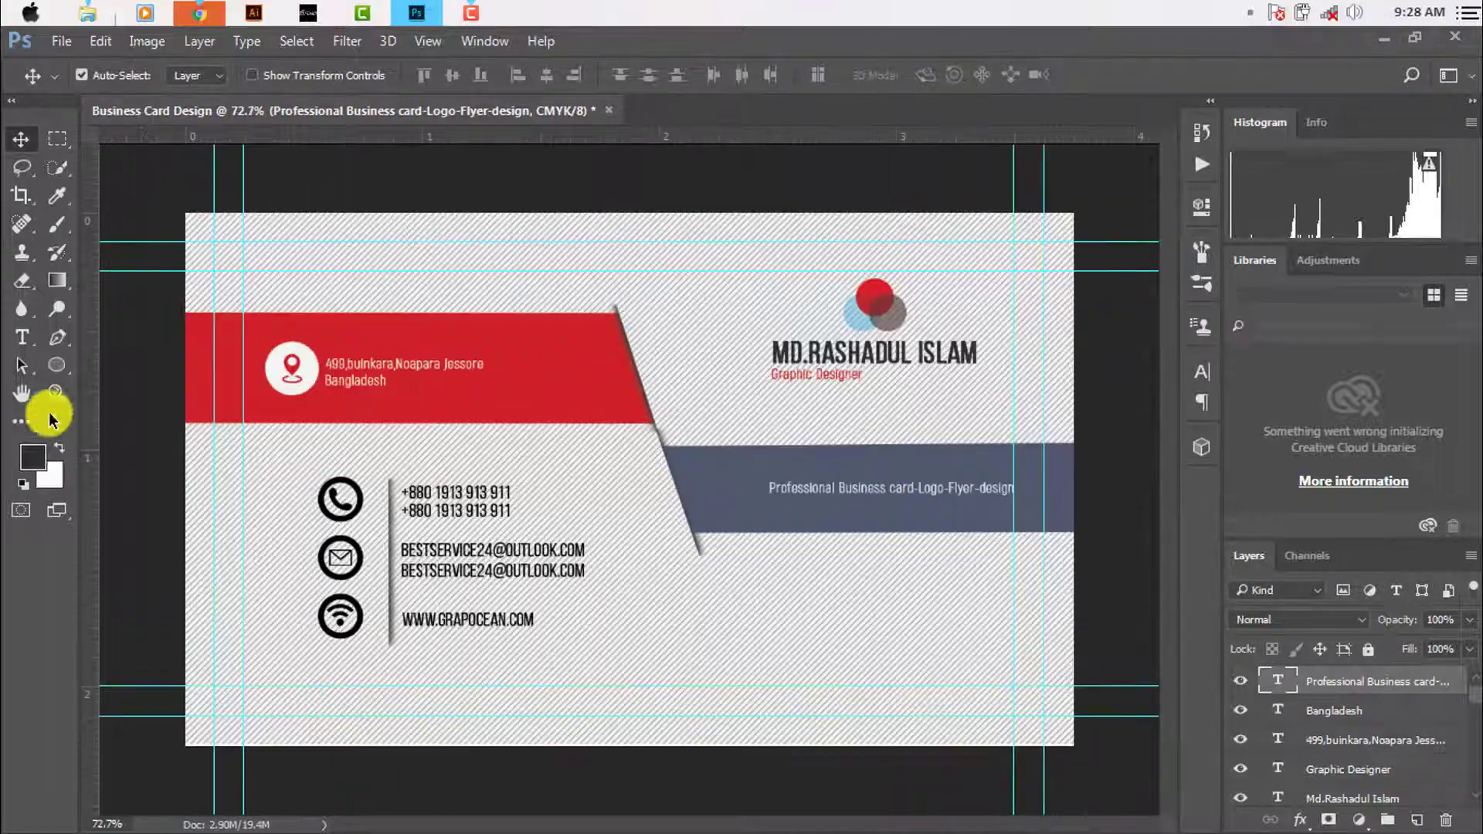
click(21, 338)
drag(760, 484, 1014, 487)
drag(390, 72, 432, 73)
click(20, 139)
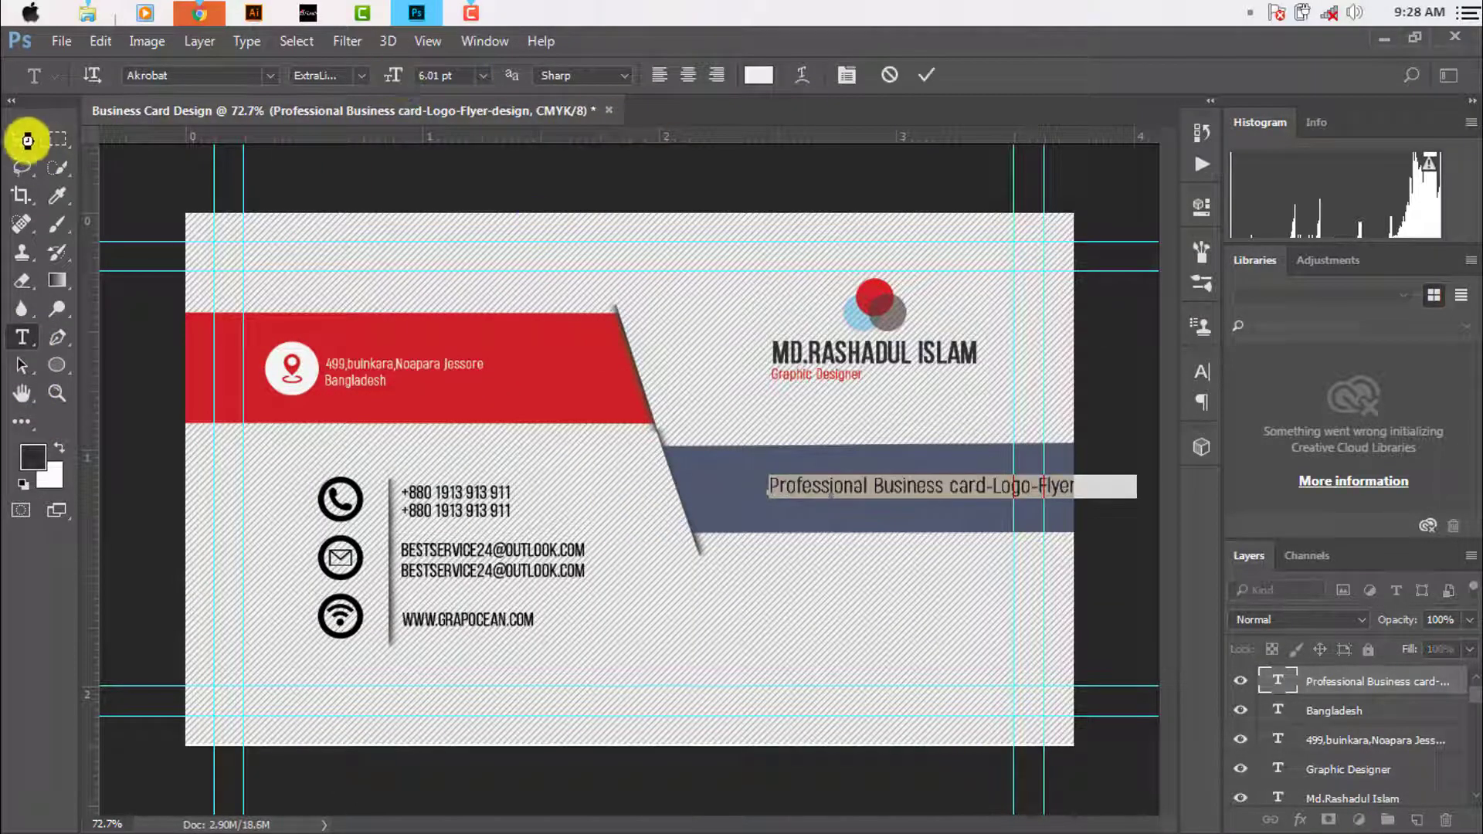
drag(896, 488, 837, 489)
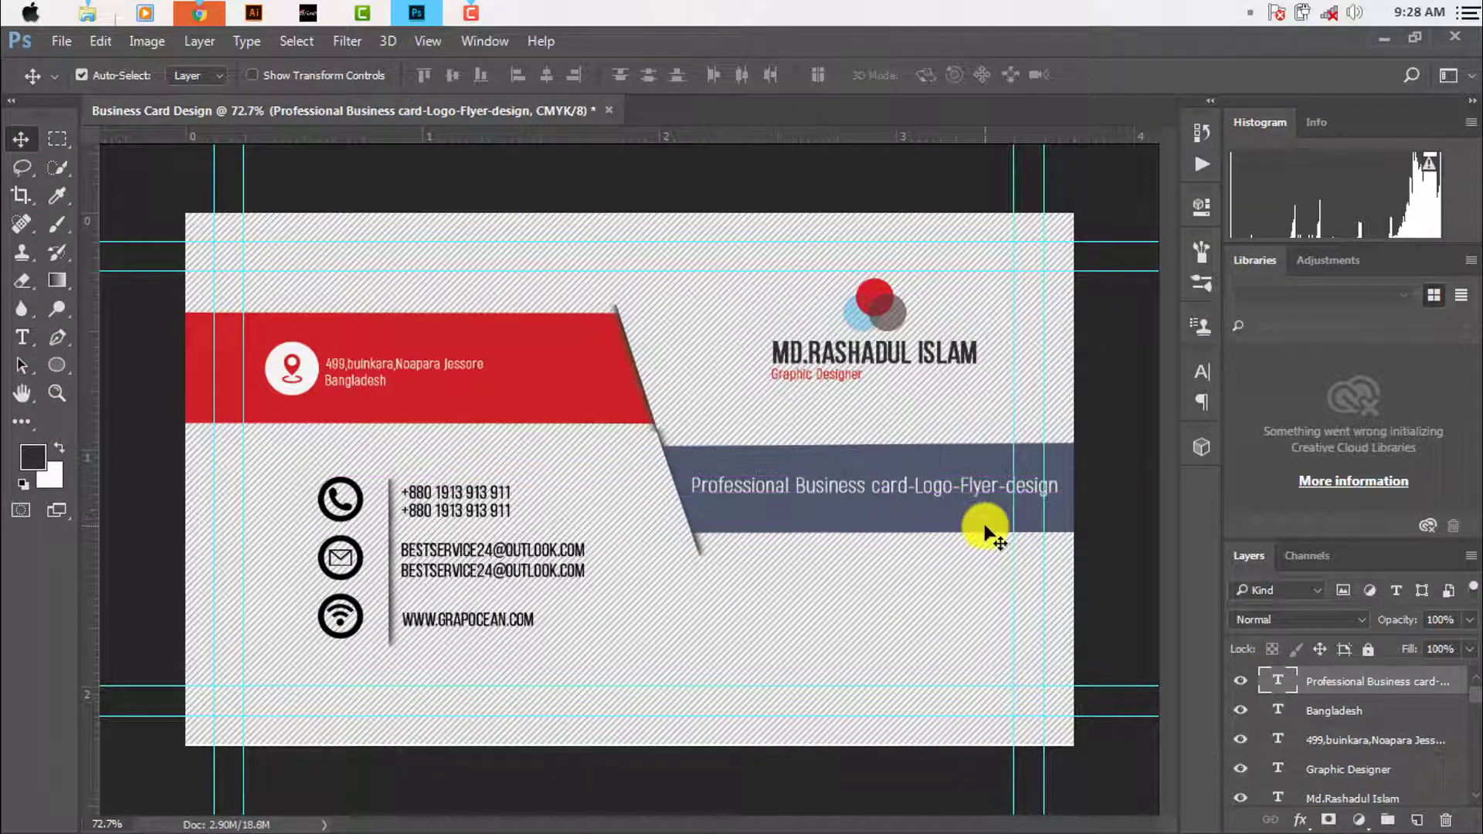
Break the band text after 'card' and cut out the second line
click(21, 337)
click(912, 486)
key(Return)
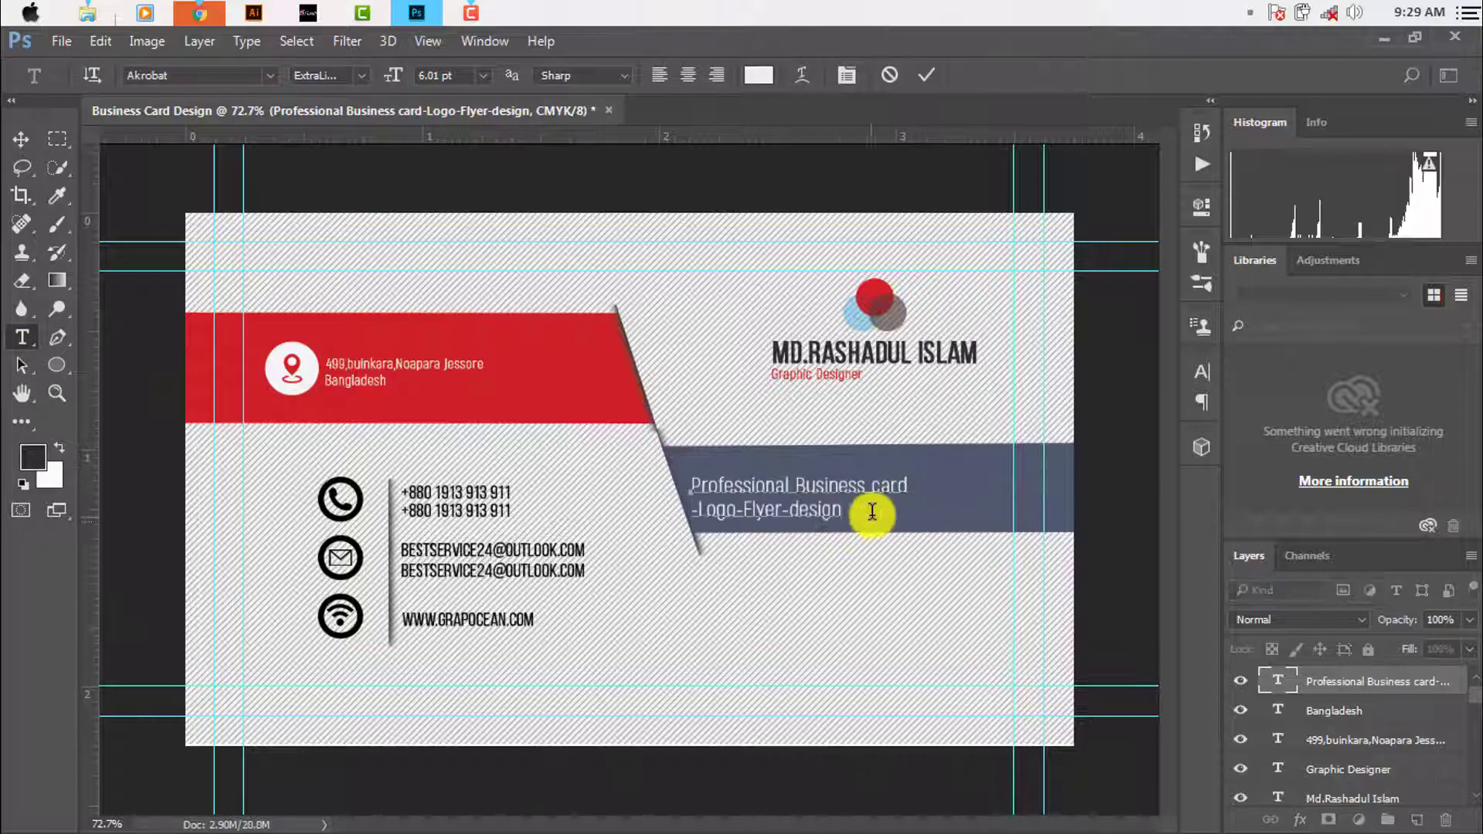
drag(844, 511, 690, 511)
key(ctrl+c)
right_click(734, 509)
click(783, 73)
click(20, 139)
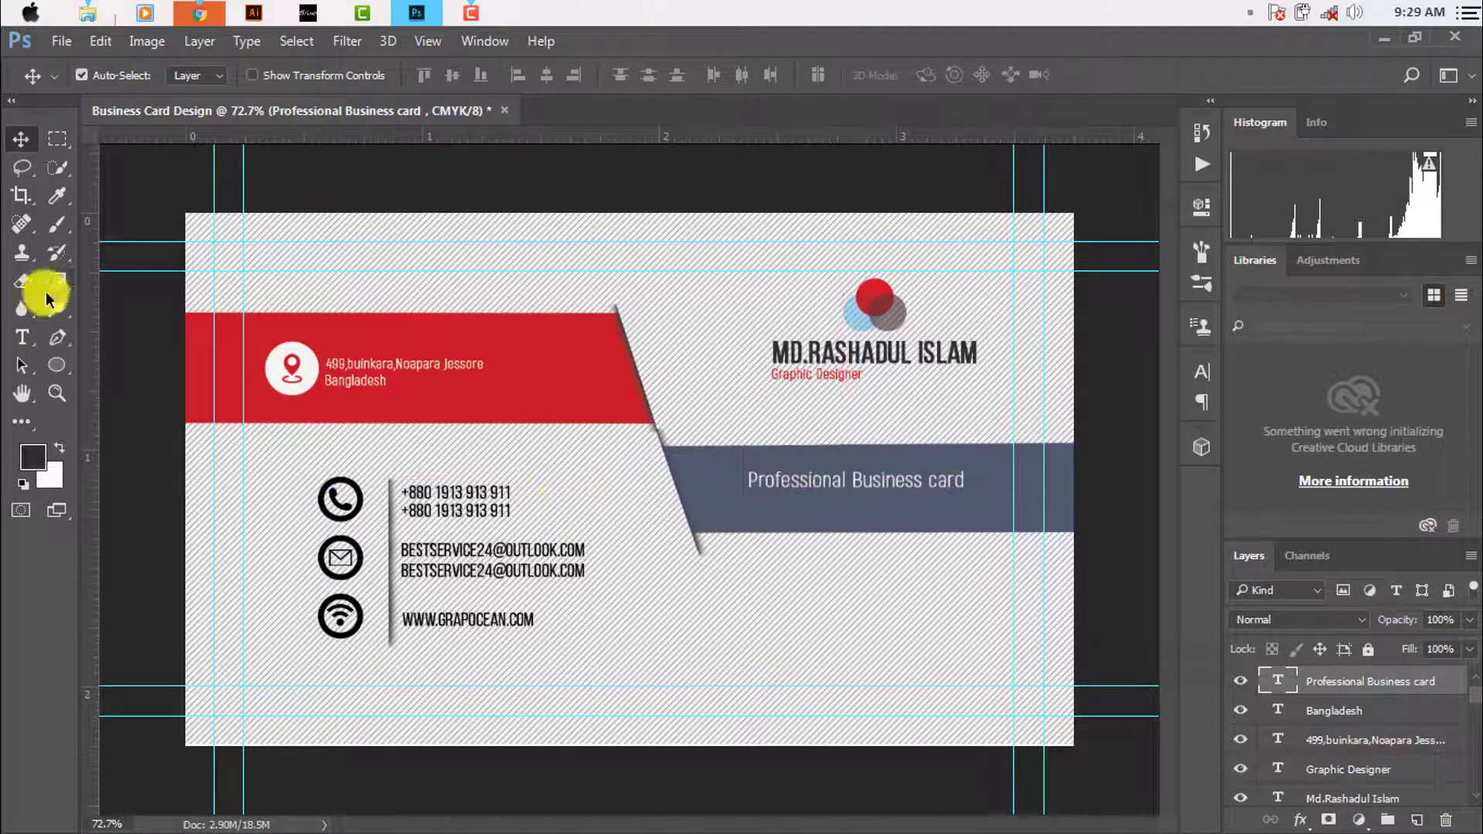
Paste 'Logo-Flyer-design' as a new text layer under the first line, removing its leading hyphen
click(21, 337)
click(821, 523)
key(ctrl+v)
click(21, 139)
scroll(804, 503, up, 3)
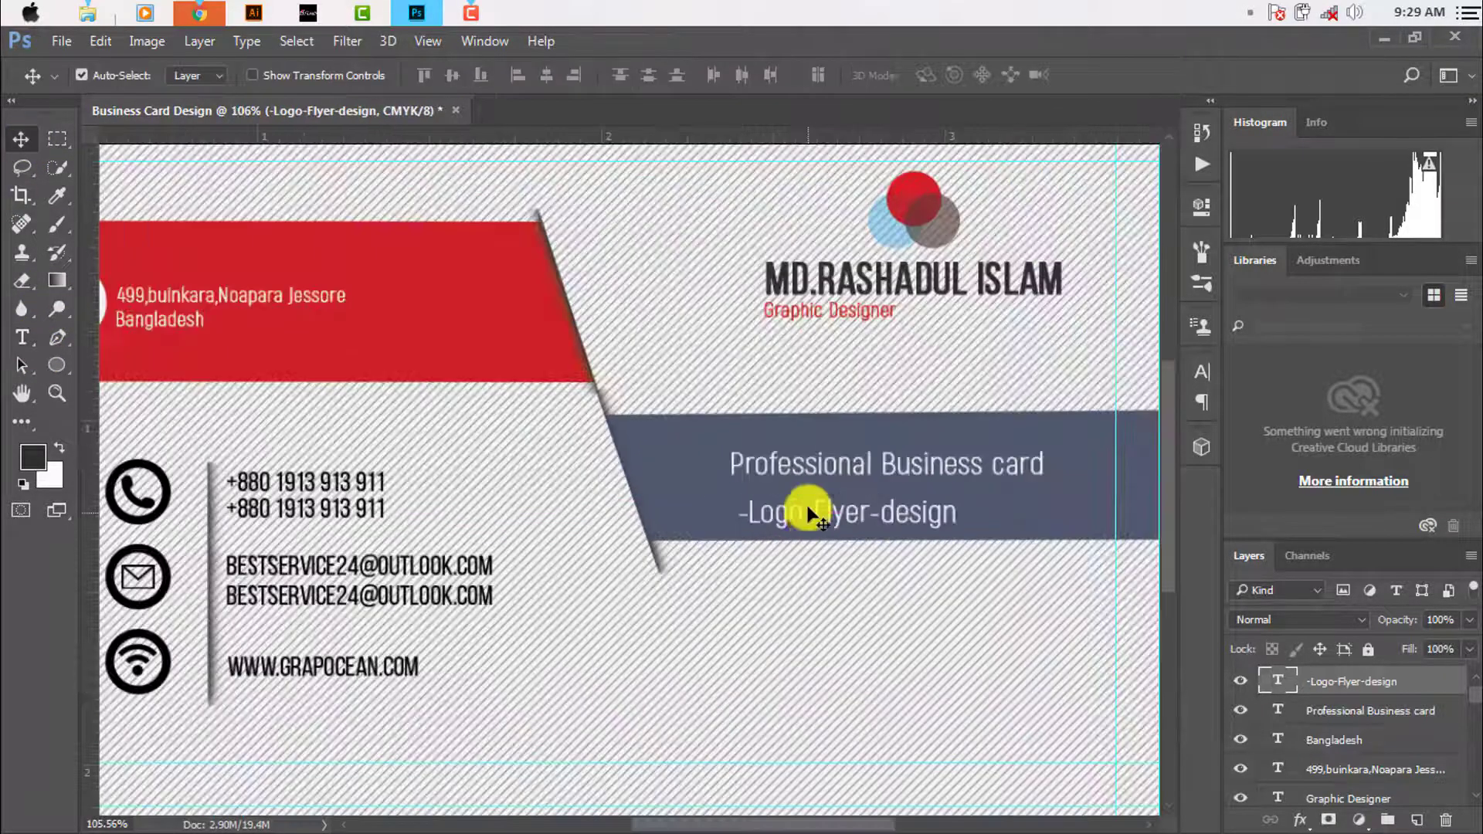
mouse_move(805, 504)
mouse_down()
mouse_move(808, 491)
mouse_move(879, 502)
mouse_up()
click(22, 338)
click(746, 494)
key(BackSpace)
click(21, 139)
scroll(943, 536, down, 3)
scroll(745, 596, up, 1)
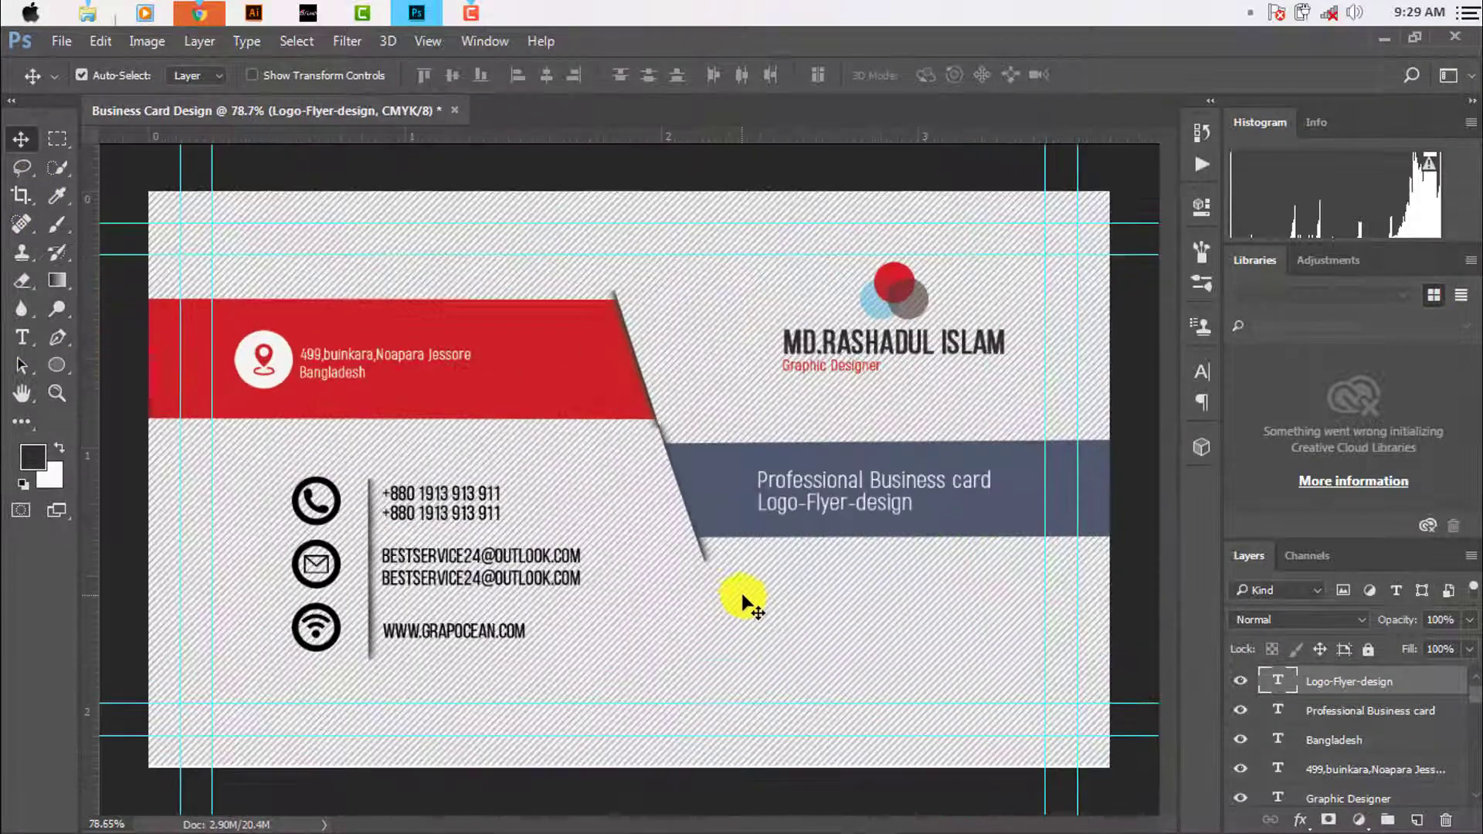
scroll(1161, 465, down, 1)
scroll(430, 695, up, 2)
scroll(456, 628, down, 3)
scroll(463, 612, down, 2)
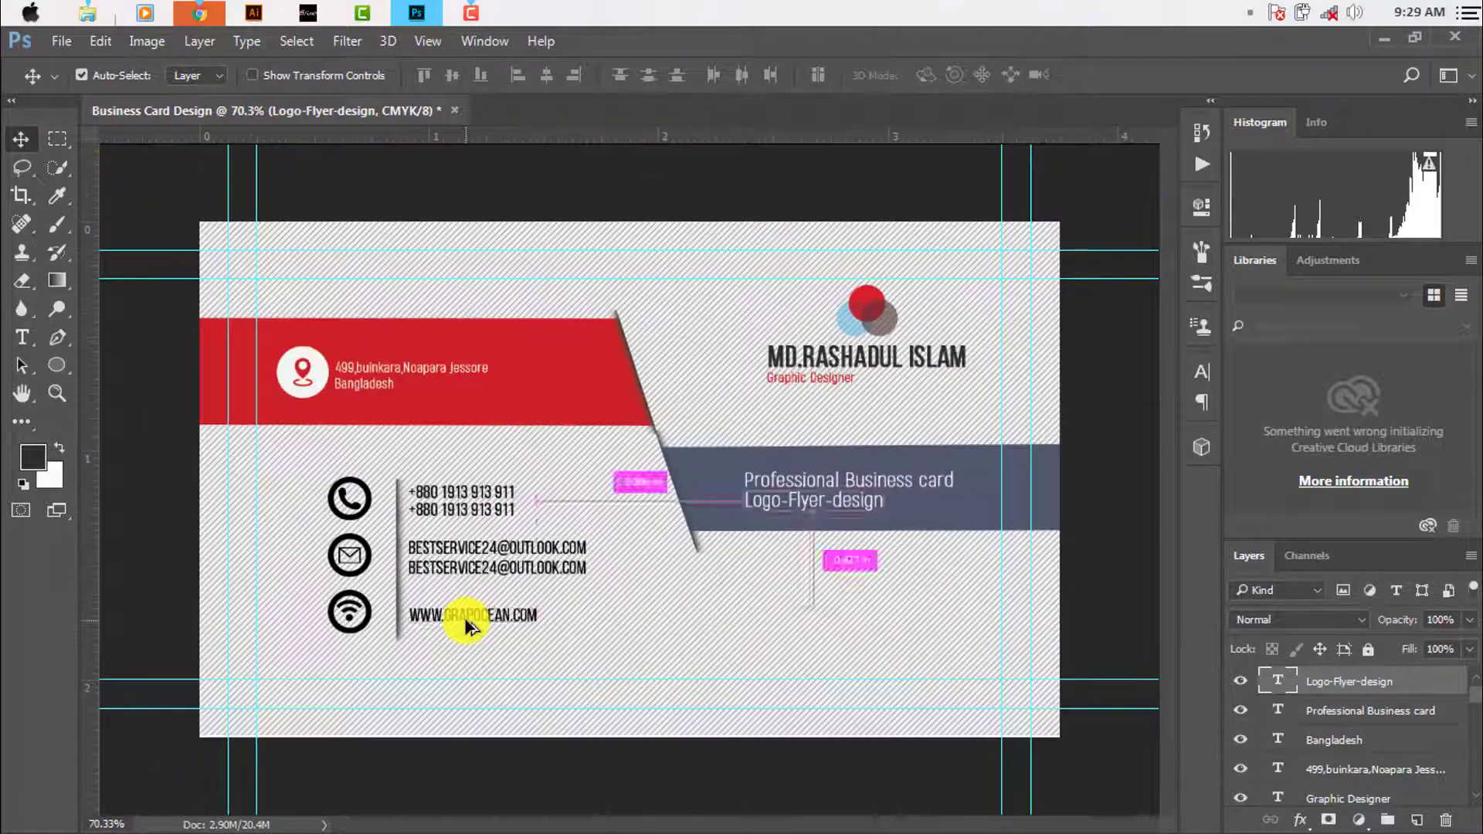
scroll(788, 594, down, 1)
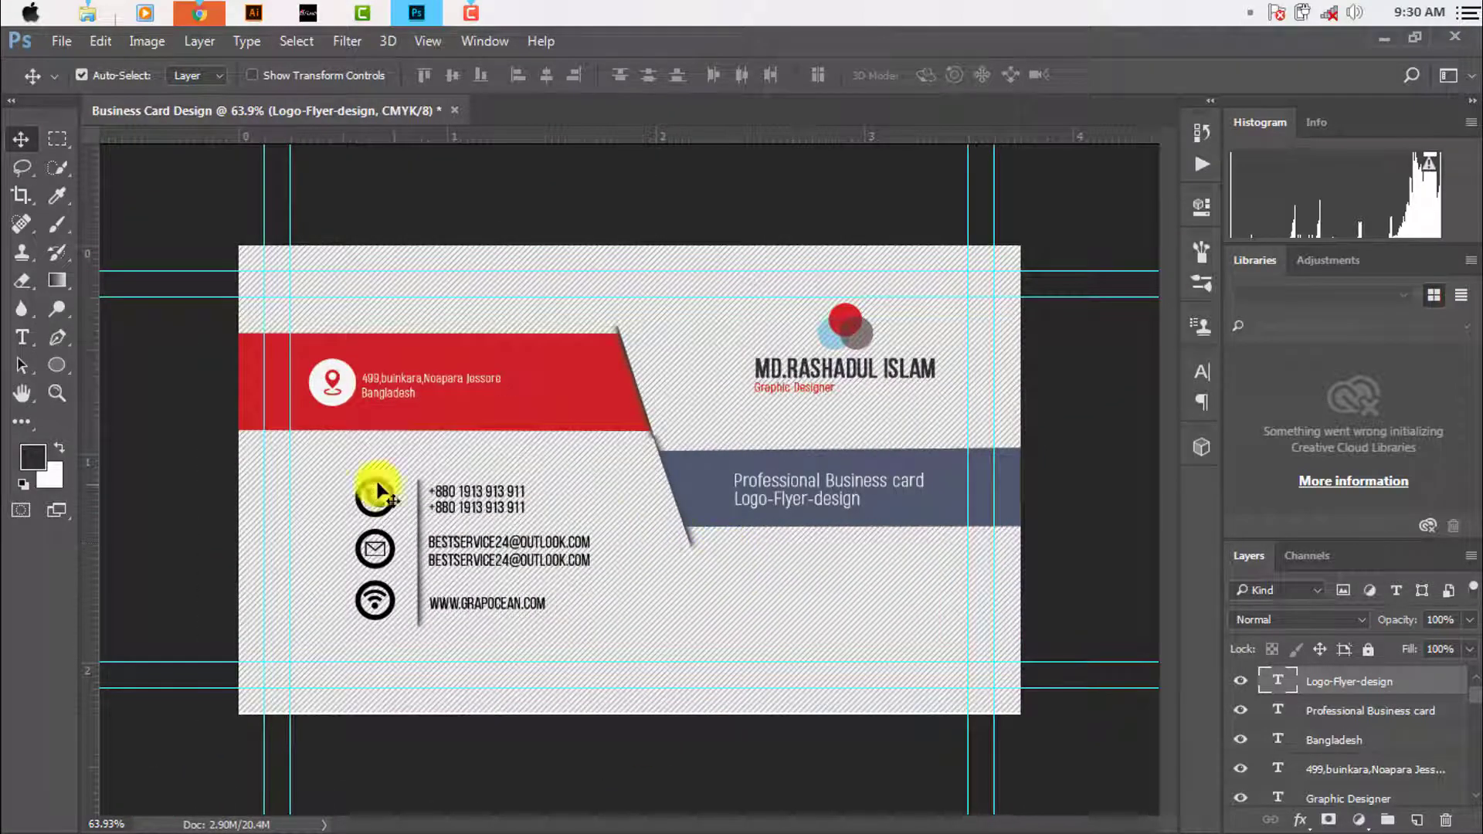
Add a red hashtag text line below the contact details
click(21, 336)
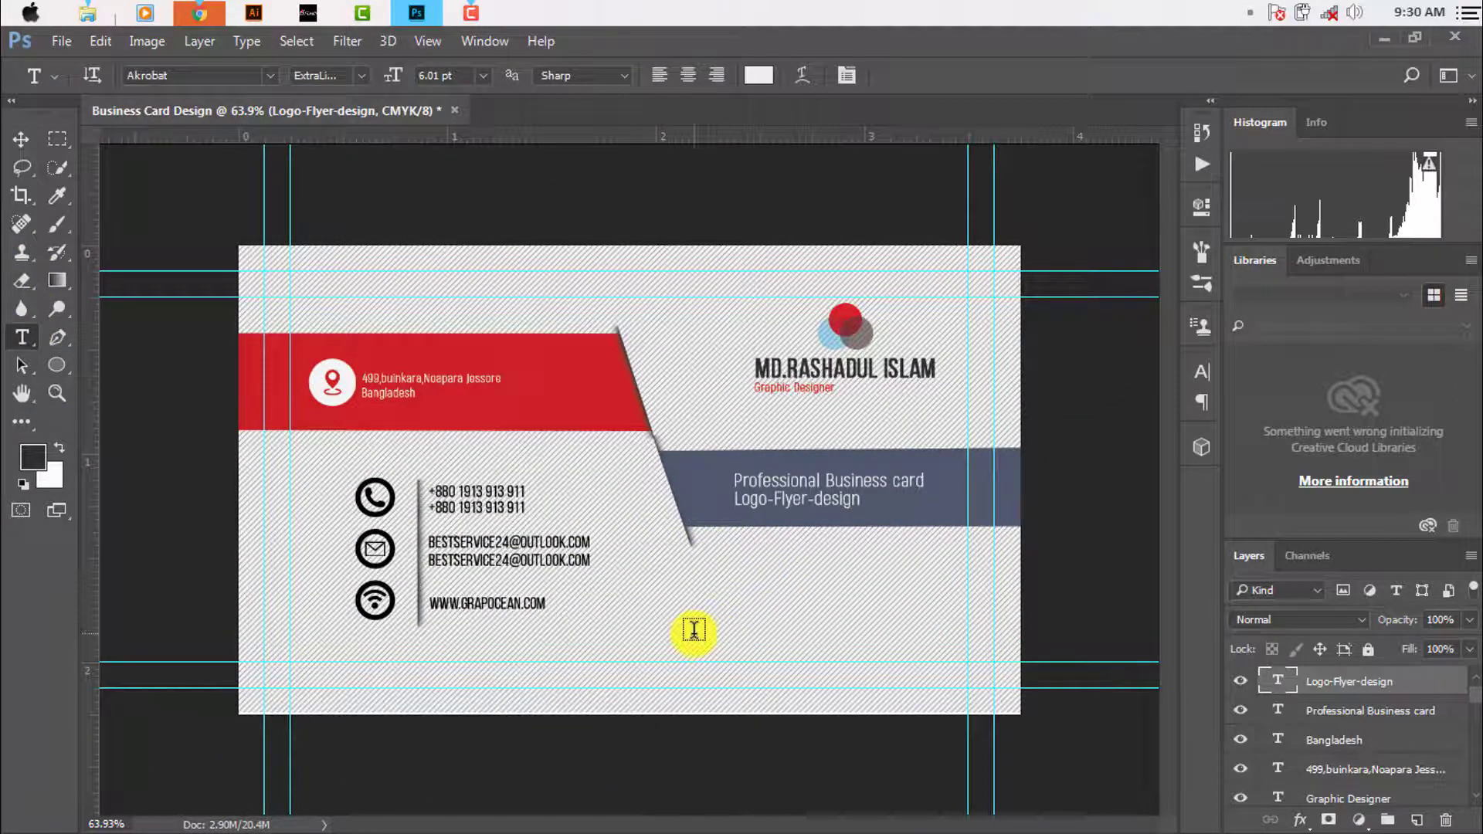
click(693, 630)
scroll(728, 652, up, 3)
click(758, 75)
click(397, 304)
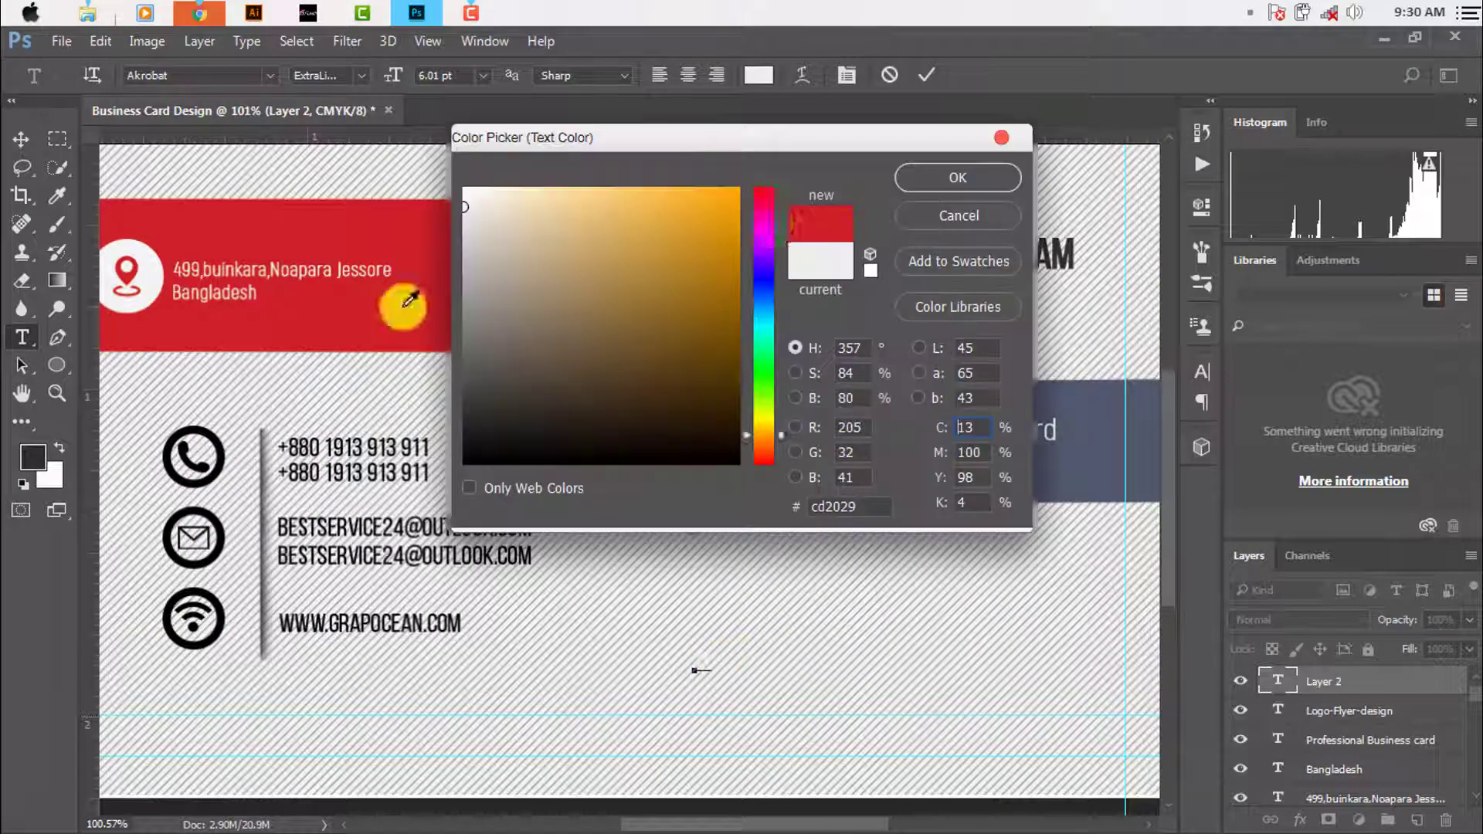
click(957, 178)
click(20, 139)
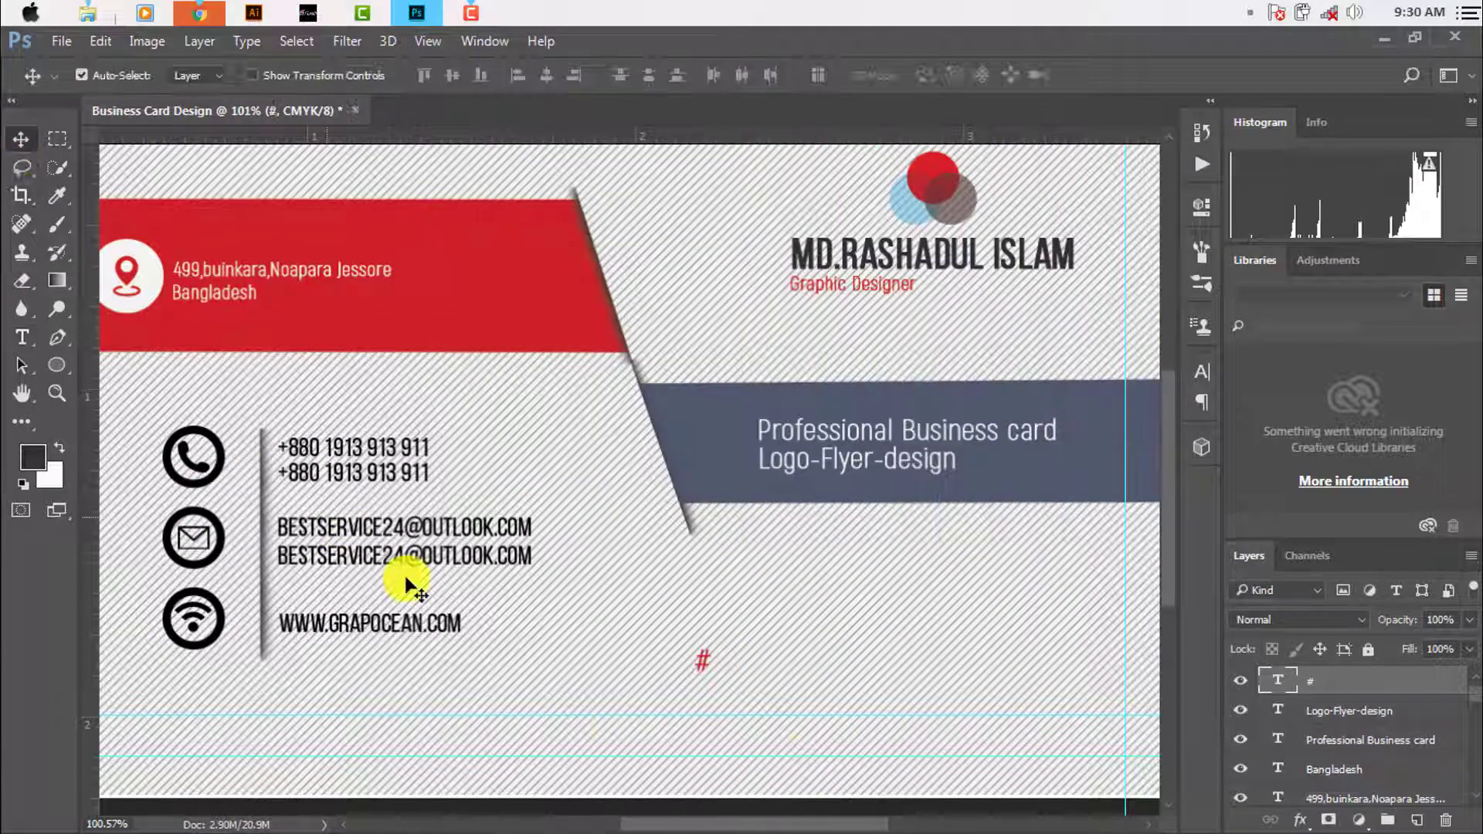
click(20, 343)
click(715, 661)
text(youtube/grapocean)
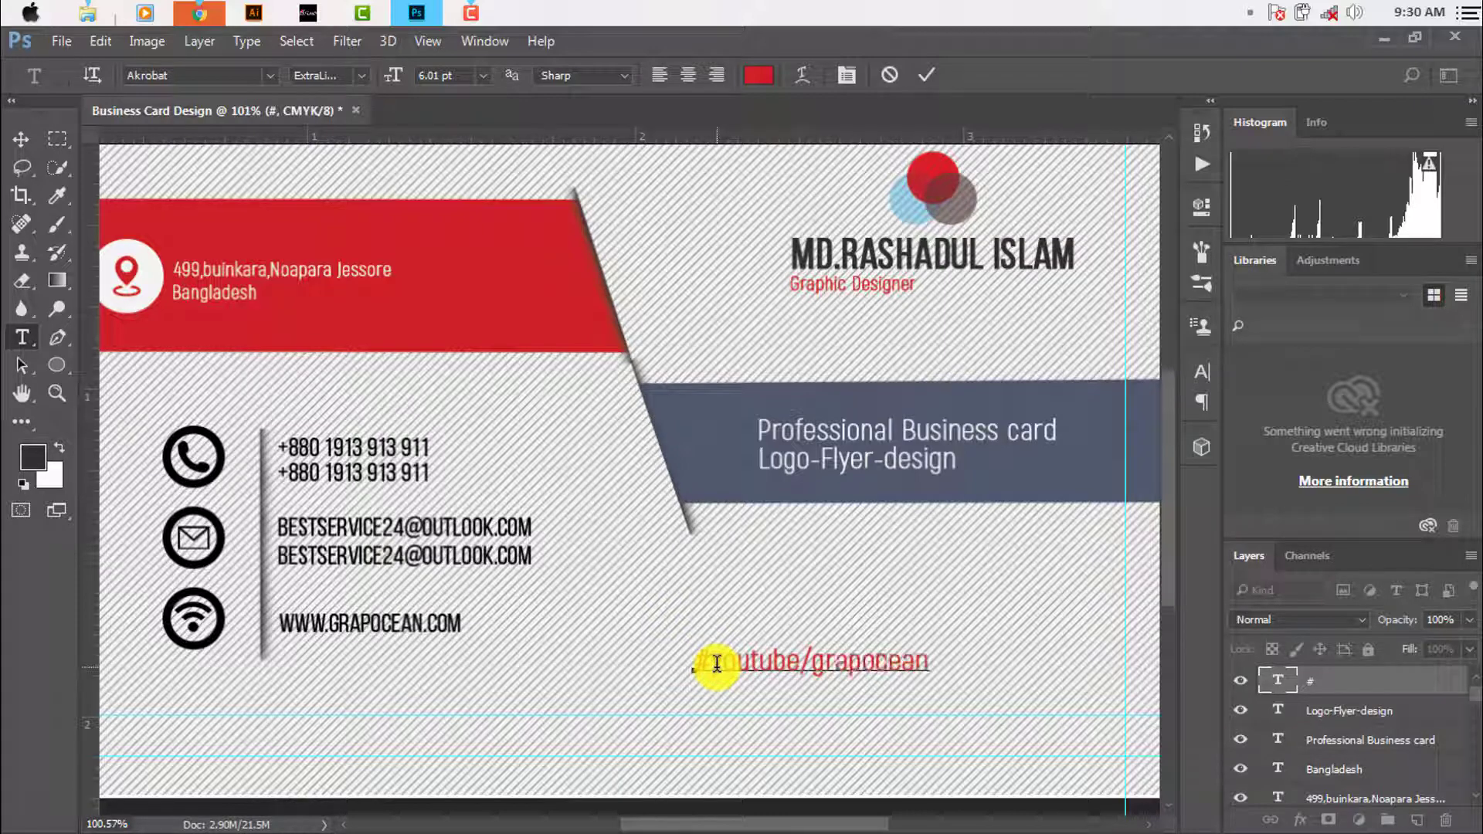
click(21, 139)
scroll(893, 705, down, 3)
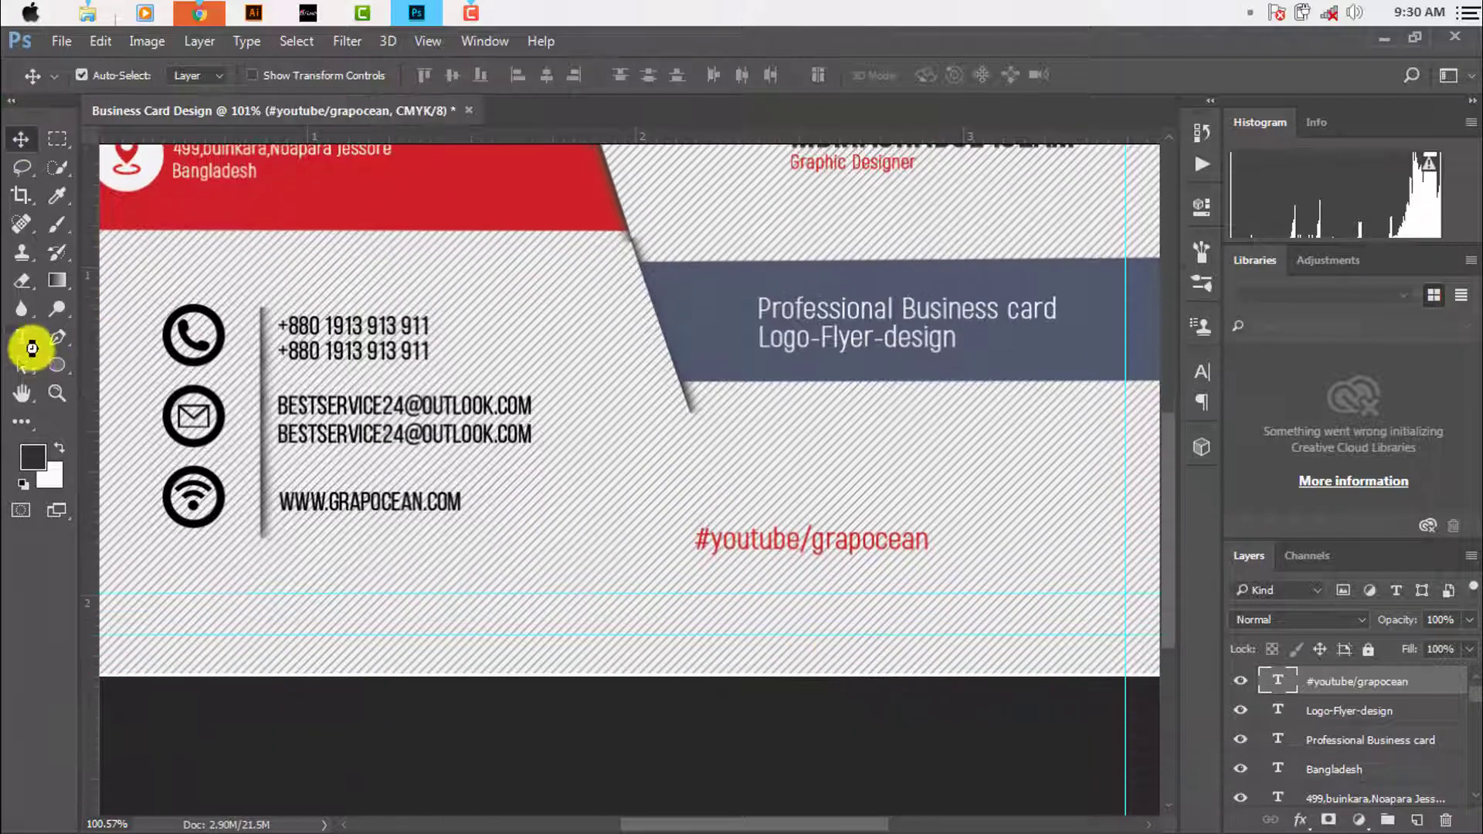
click(31, 348)
click(710, 538)
text(www.youtube)
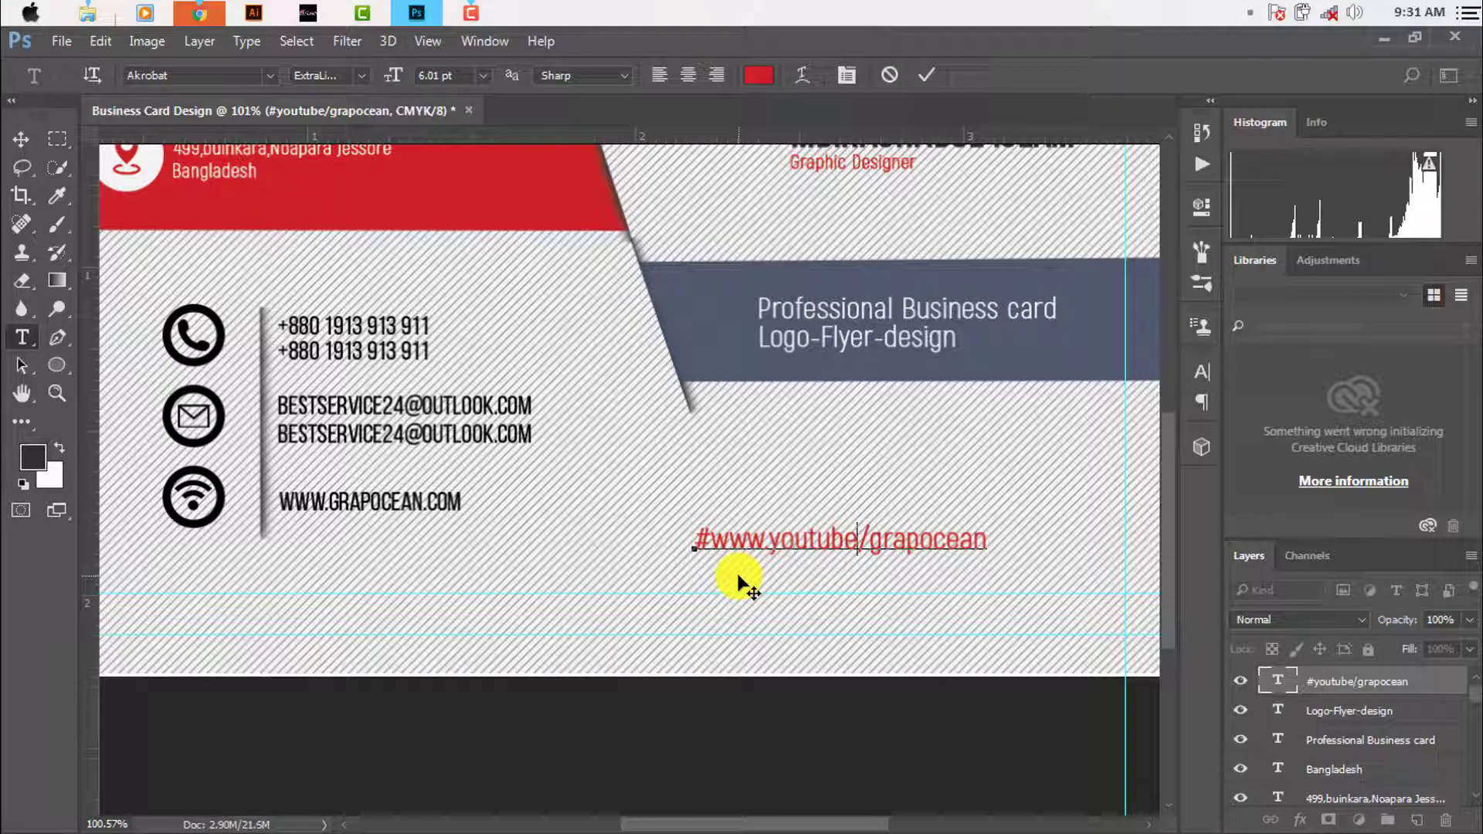
text(.com)
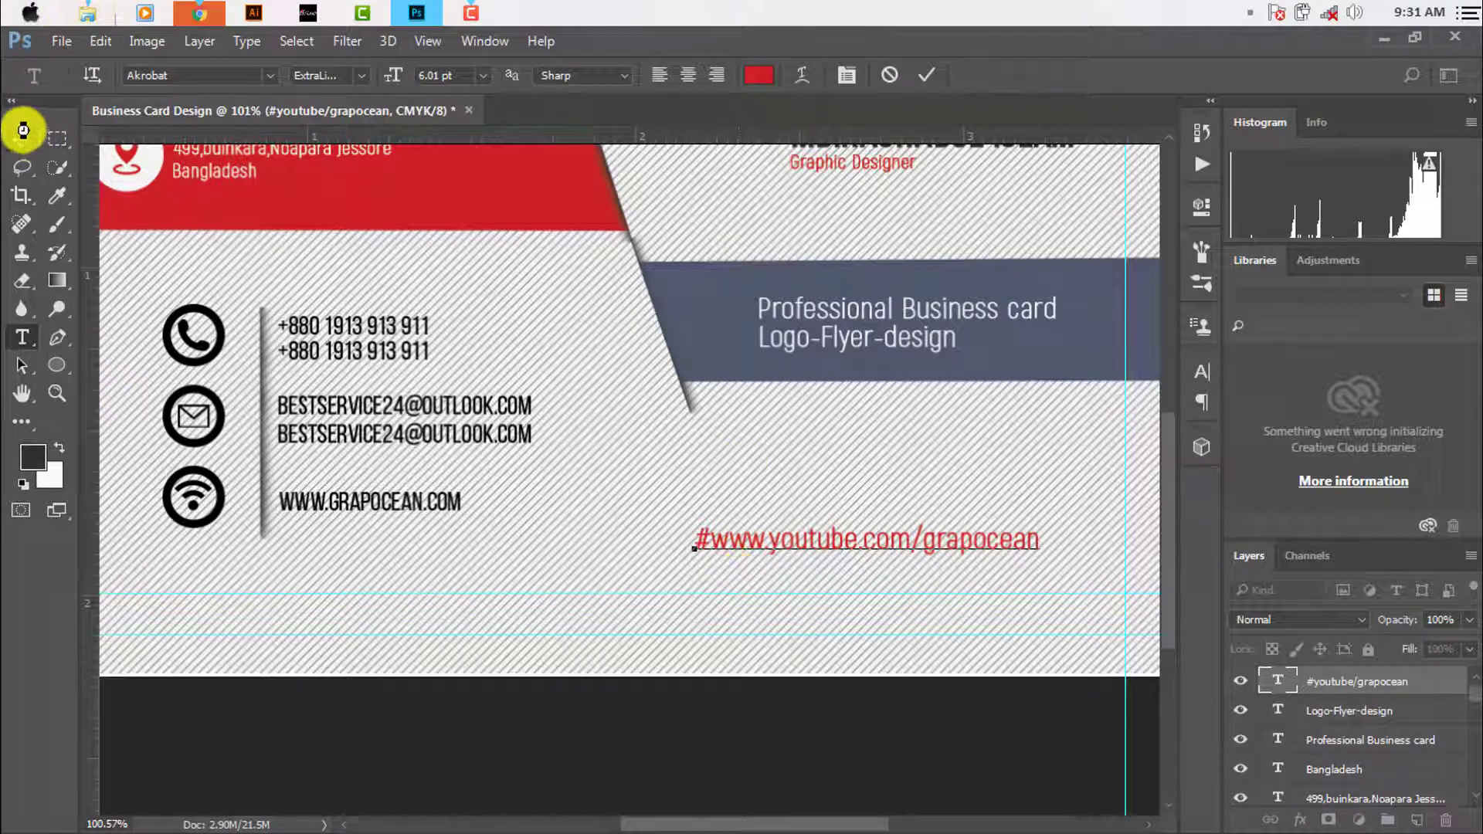
click(21, 139)
Move the web address down and centre it along the card's bottom edge
scroll(845, 634, down, 2)
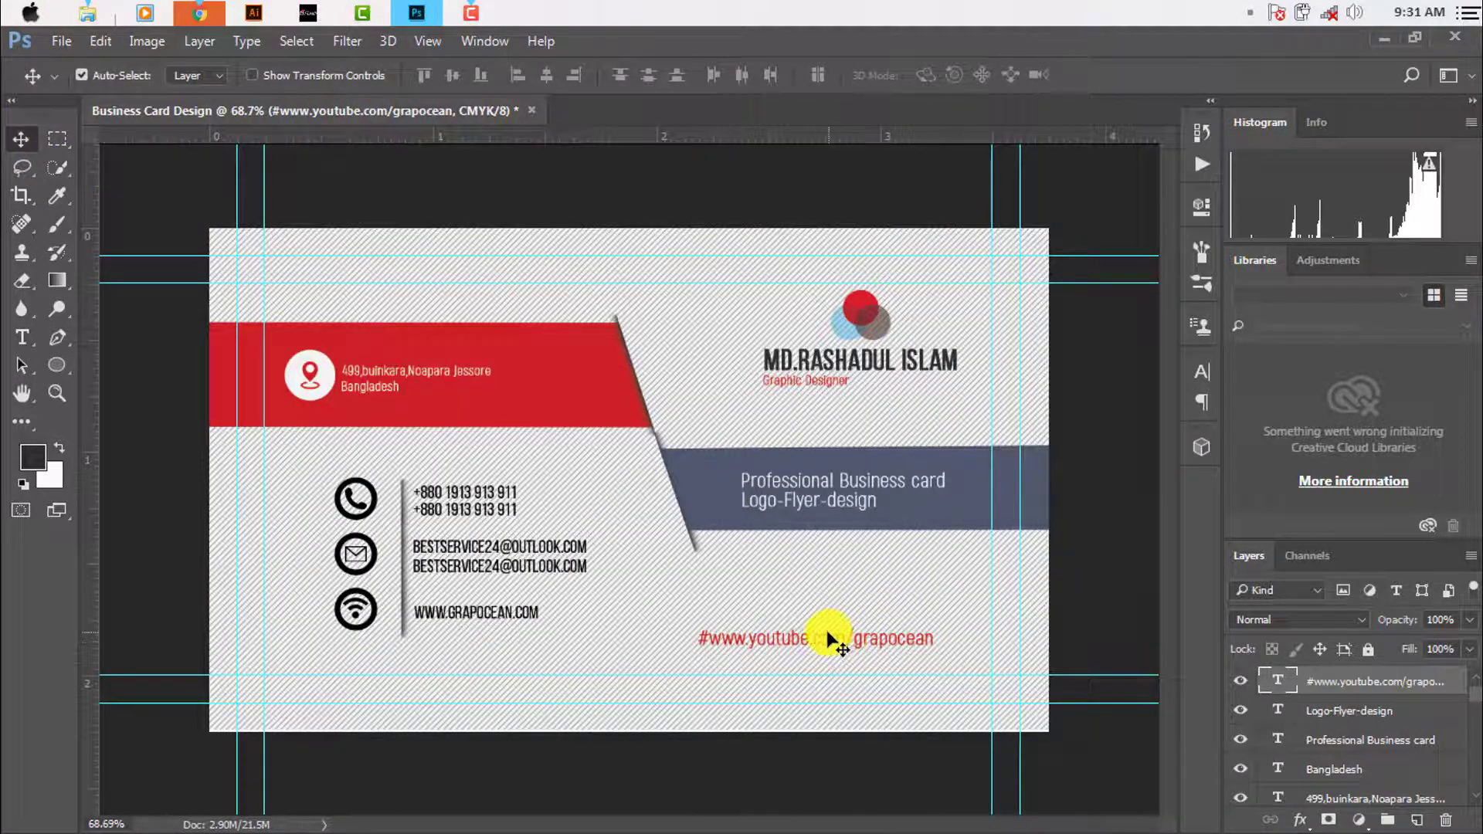
mouse_move(827, 638)
mouse_down()
mouse_move(648, 691)
mouse_move(641, 729)
mouse_move(660, 710)
mouse_up()
scroll(662, 730, up, 3)
scroll(705, 738, down, 3)
scroll(655, 676, up, 1)
scroll(654, 676, up, 1)
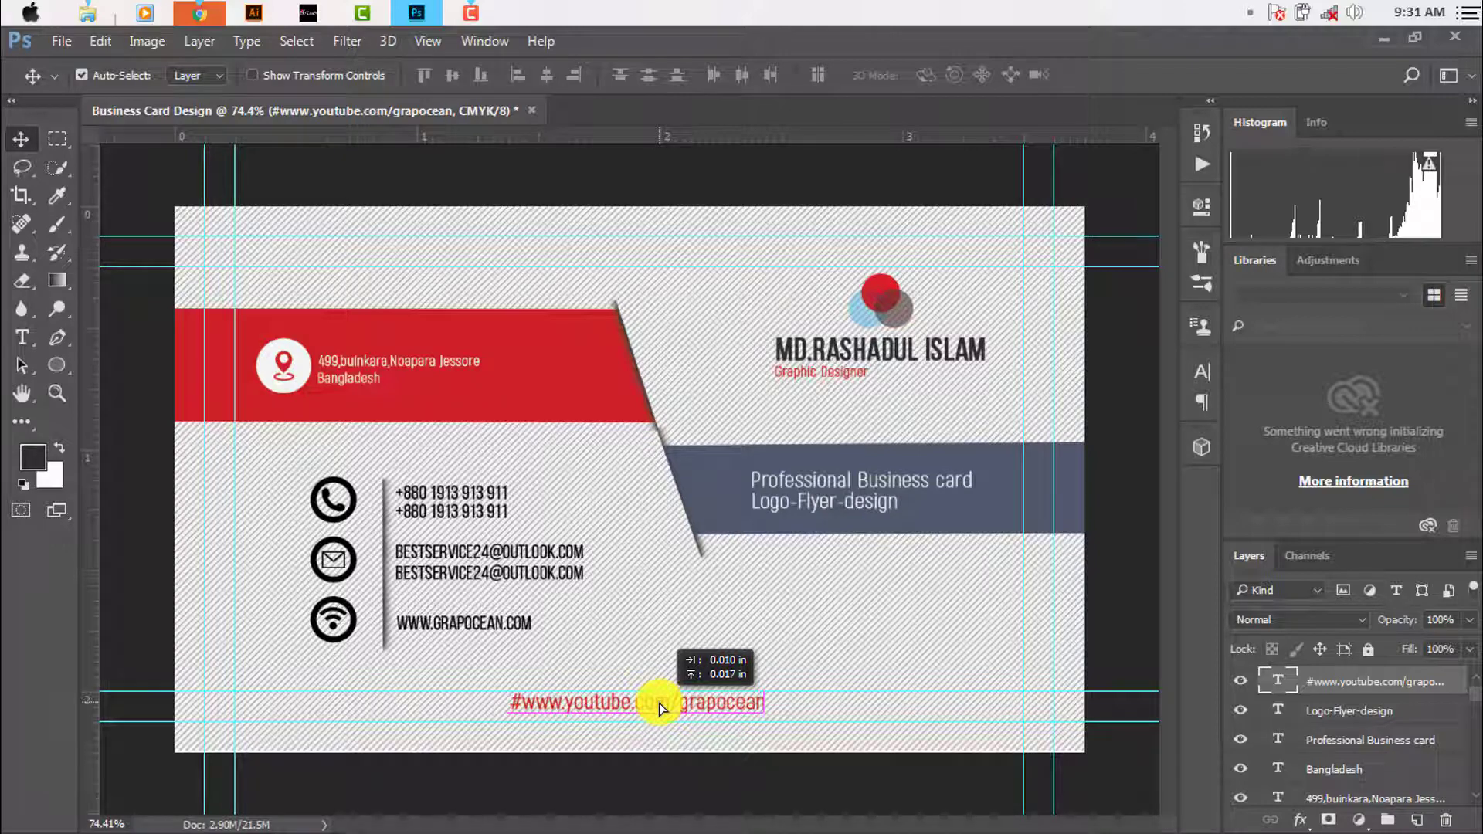
drag(658, 709, 680, 712)
scroll(705, 722, down, 2)
scroll(705, 722, down, 2)
scroll(688, 687, up, 2)
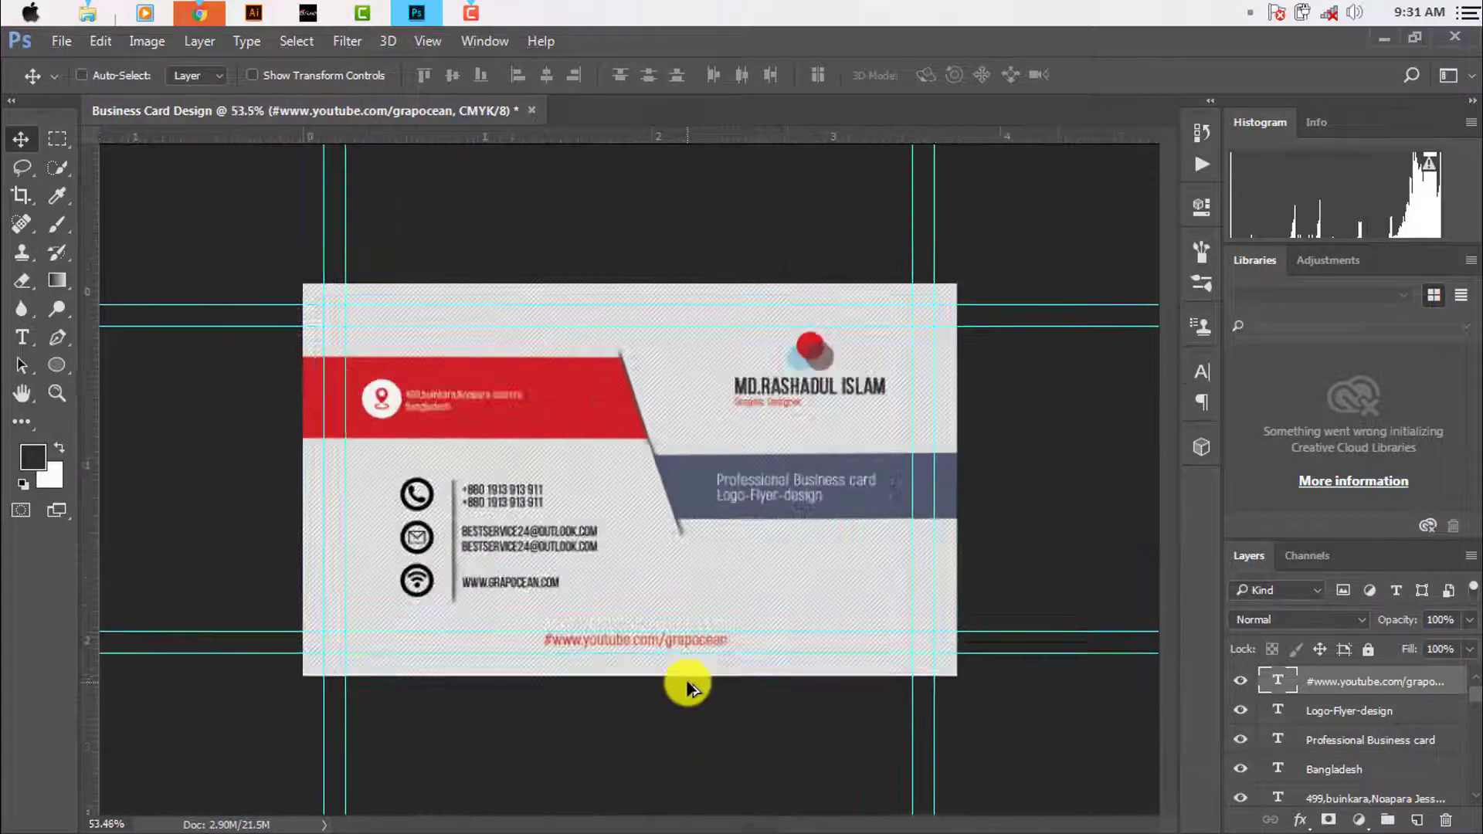
scroll(687, 688, up, 2)
scroll(688, 688, down, 2)
scroll(688, 686, down, 1)
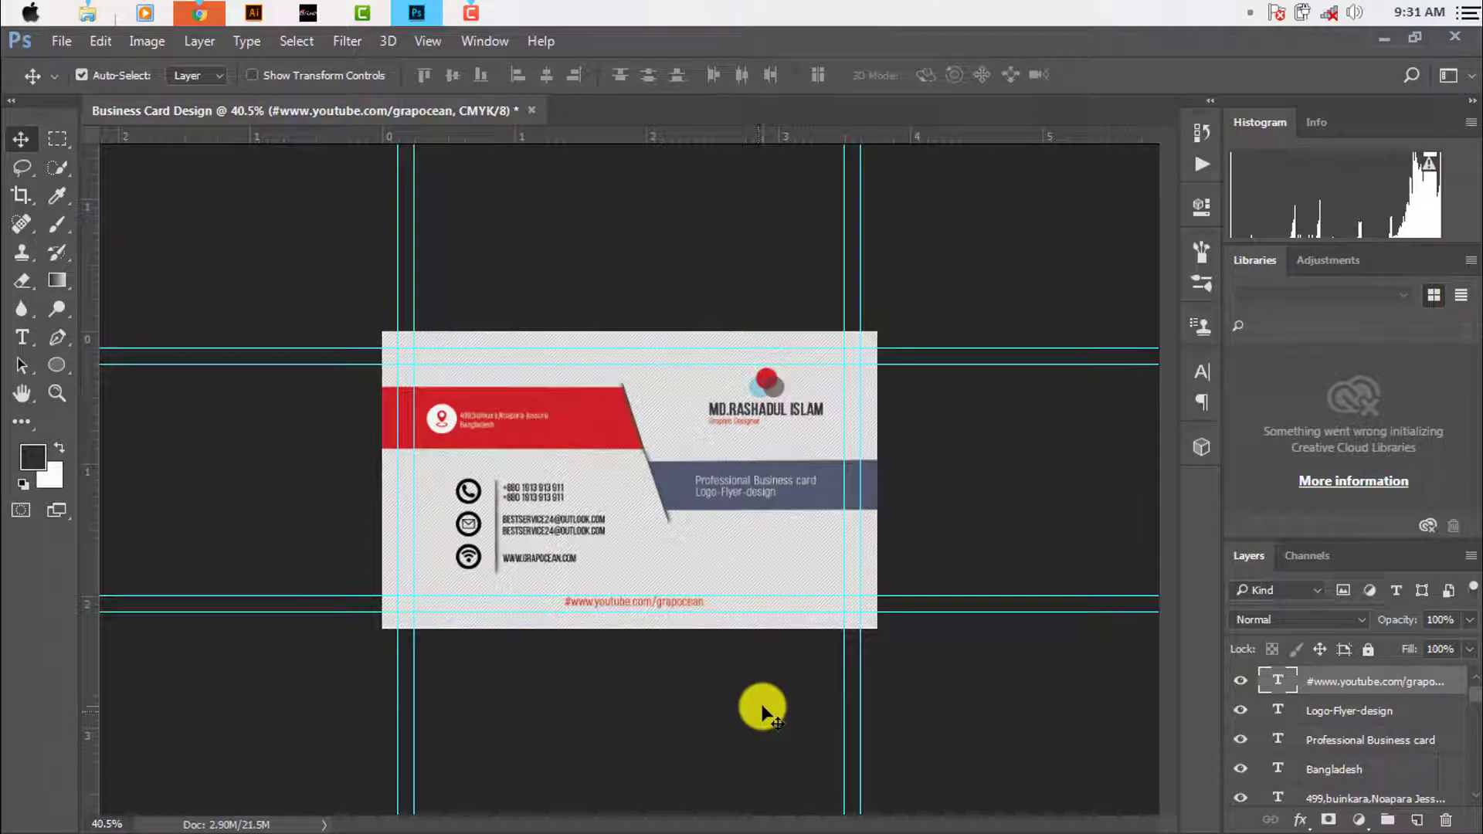
scroll(509, 610, up, 1)
scroll(491, 591, up, 1)
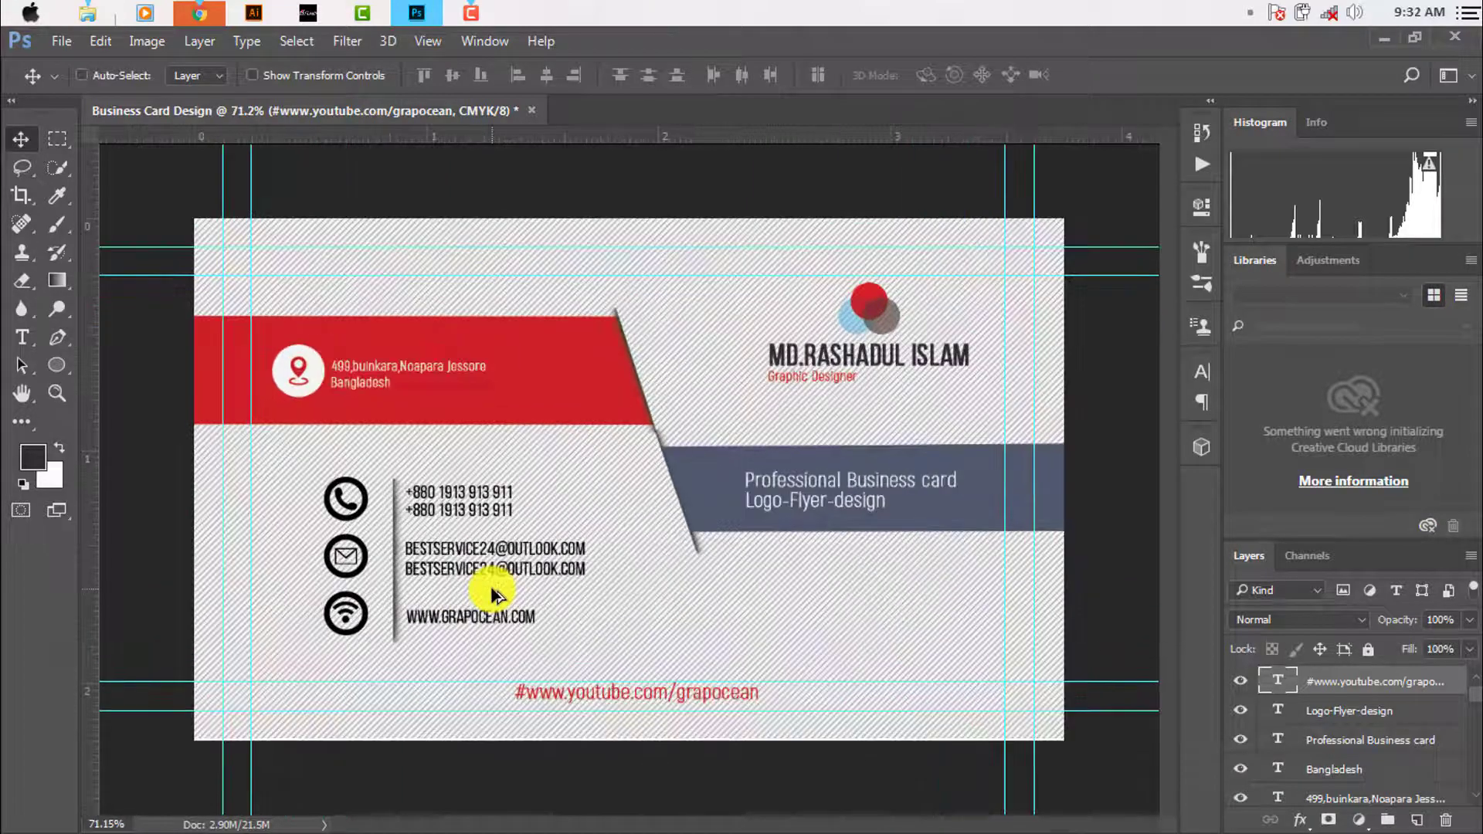
scroll(515, 613, down, 2)
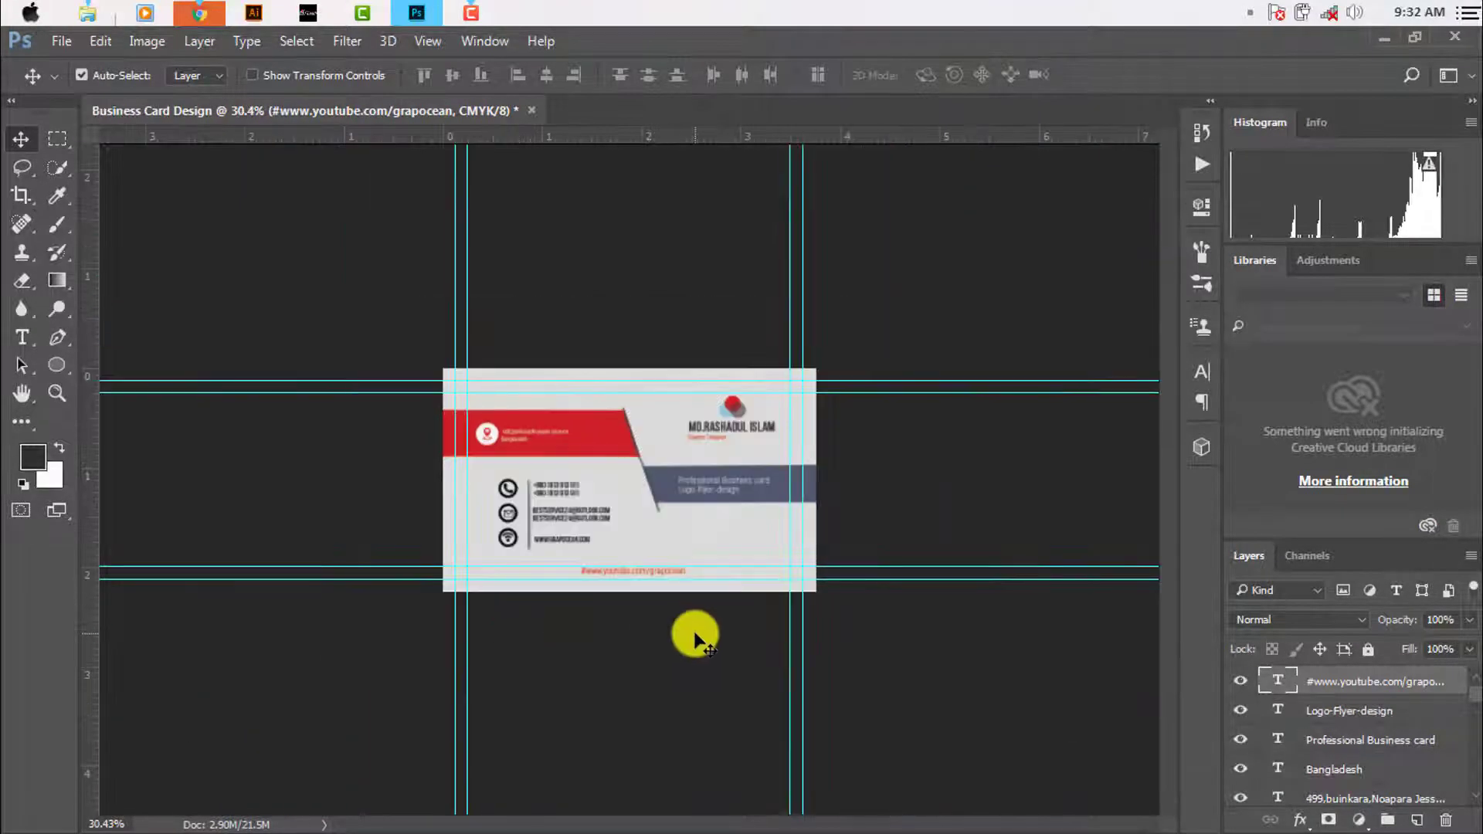
scroll(1450, 726, up, 1)
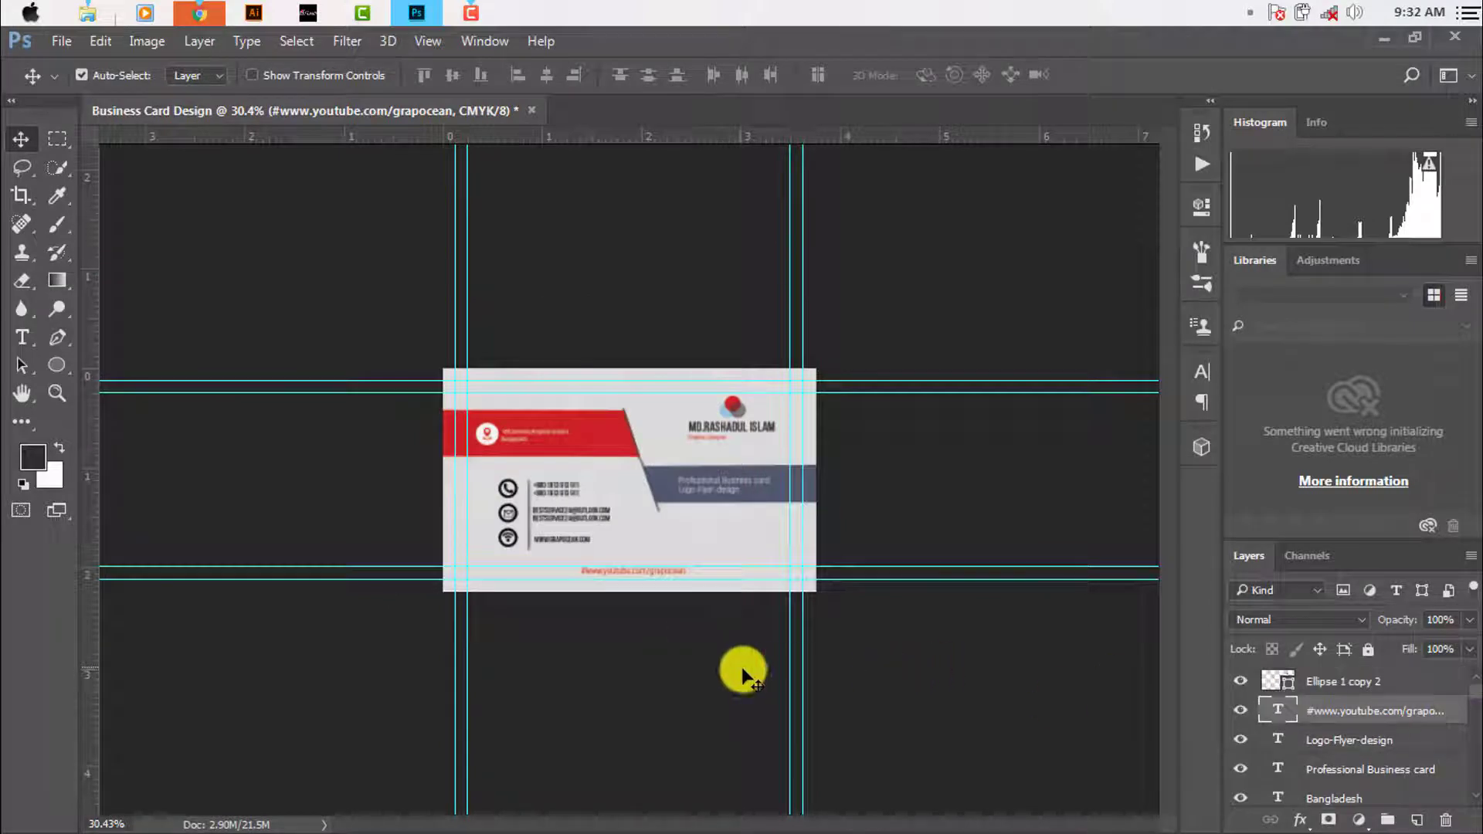
Stretch the navy band taller with Free Transform and apply the reshaping
scroll(710, 605, up, 2)
click(876, 512)
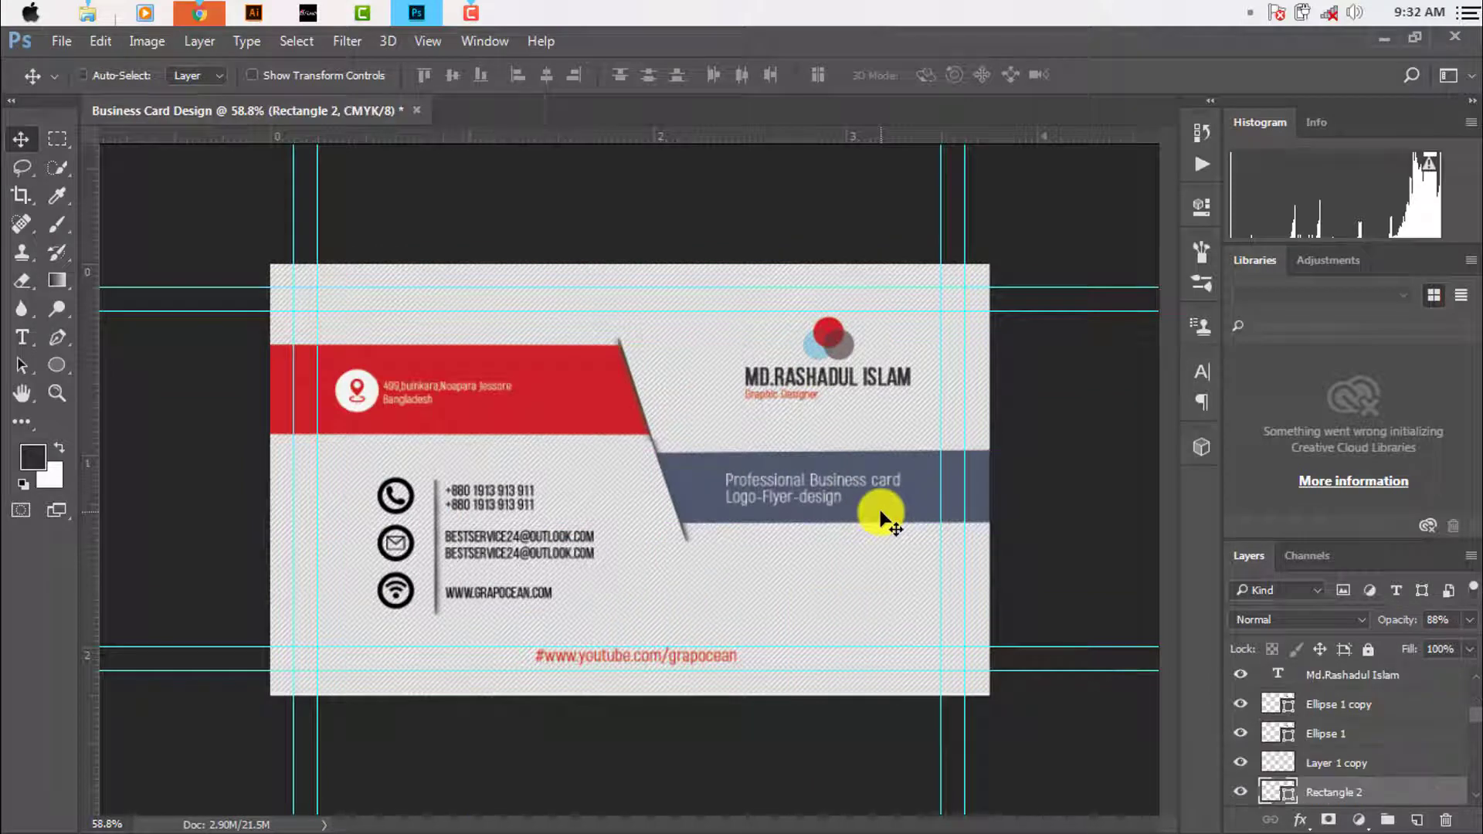
key(ctrl+t)
drag(827, 527, 840, 535)
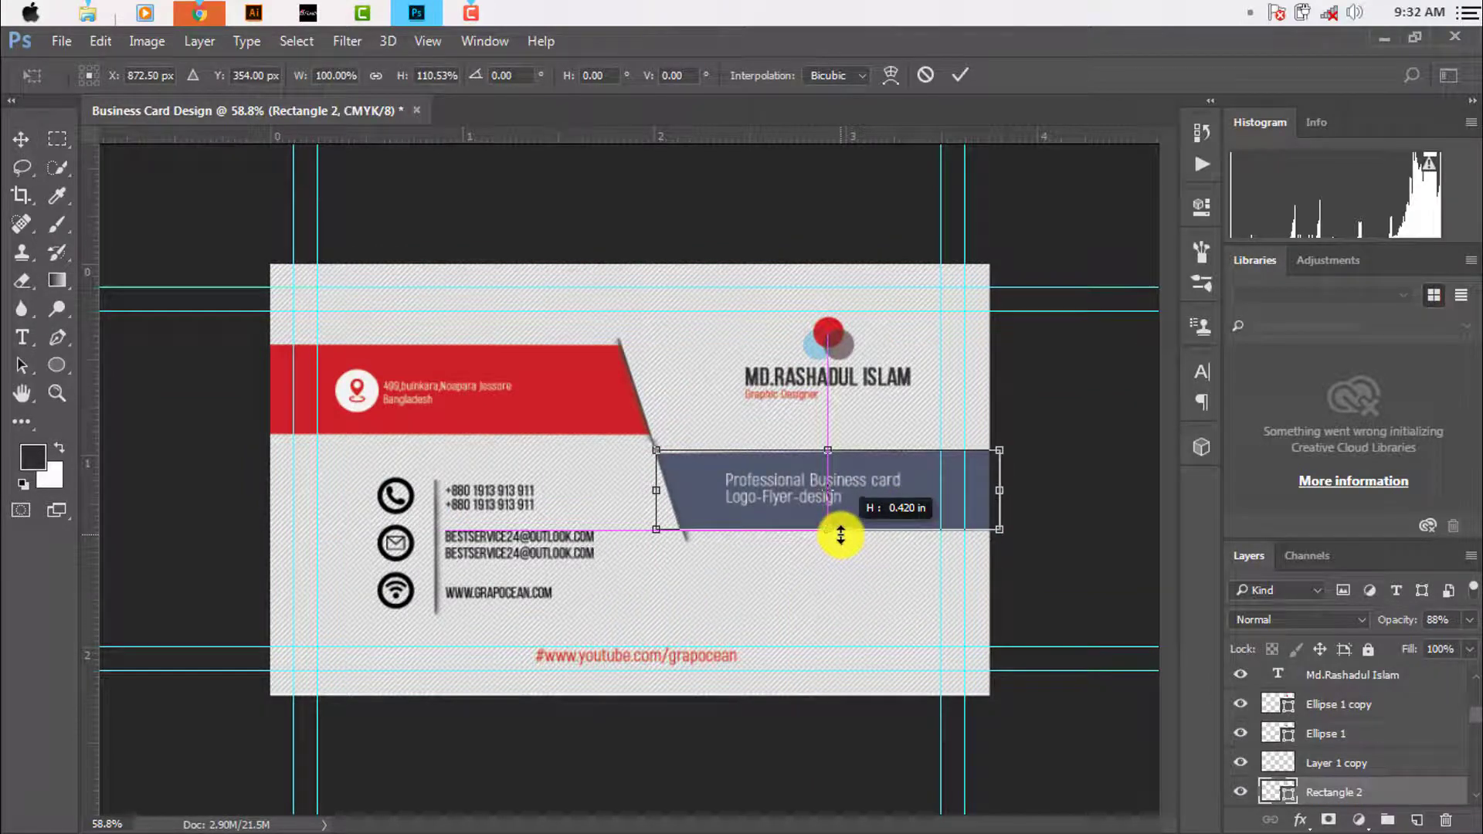
click(959, 74)
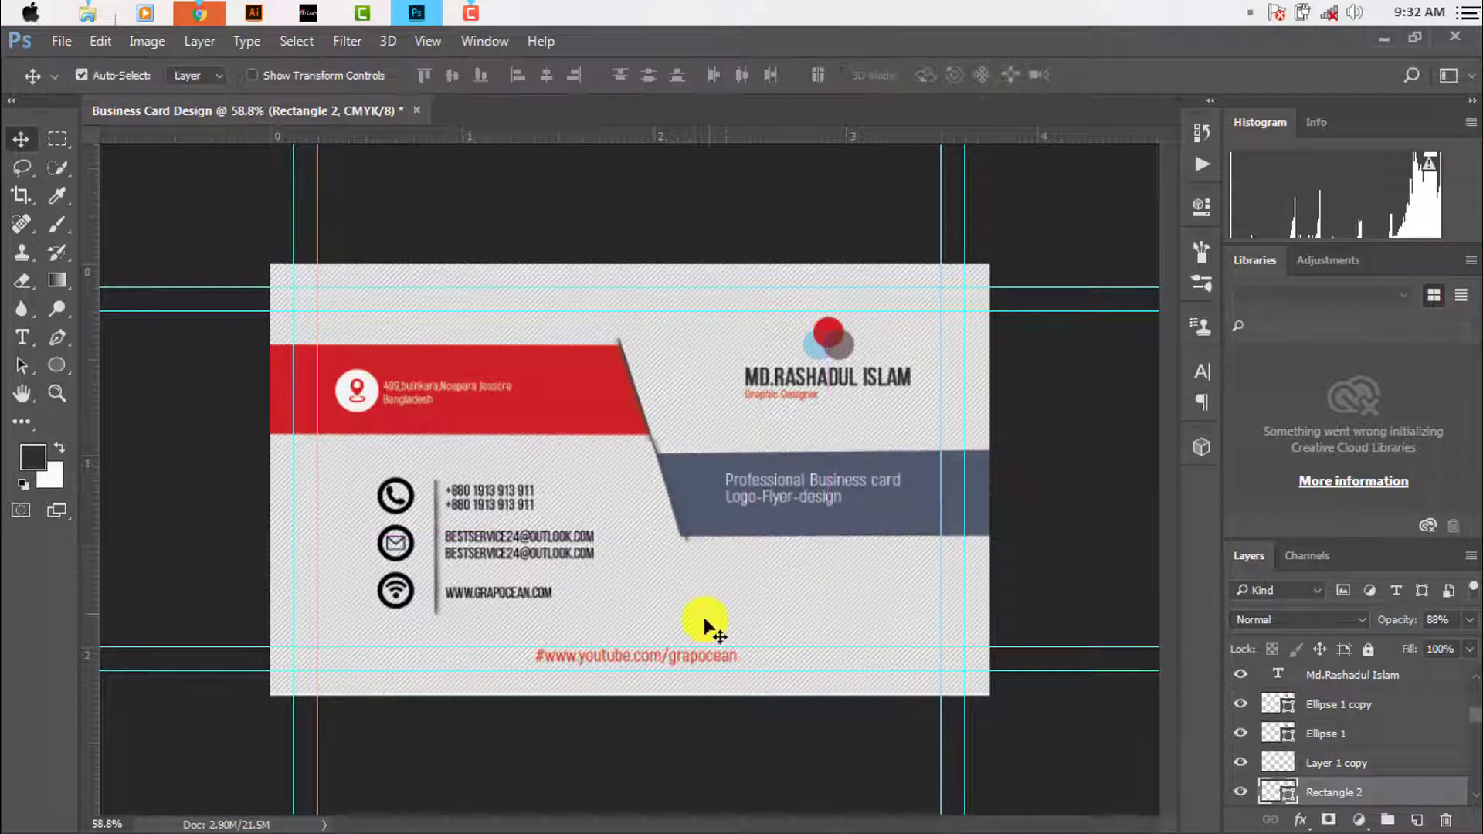
Check the navy bar's path anchor points with the Pen tool
scroll(703, 571, up, 1)
scroll(704, 558, up, 3)
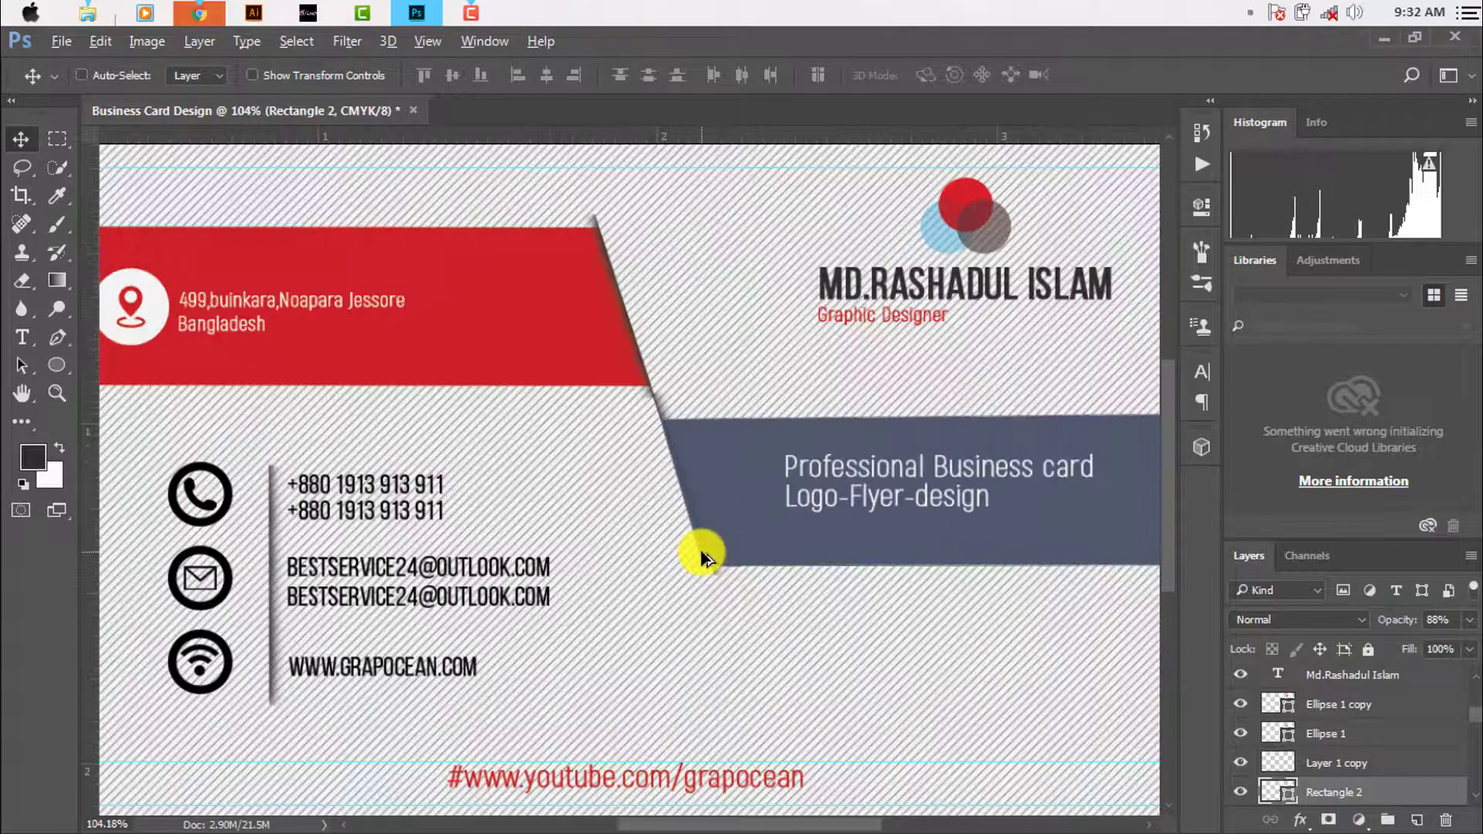
click(54, 341)
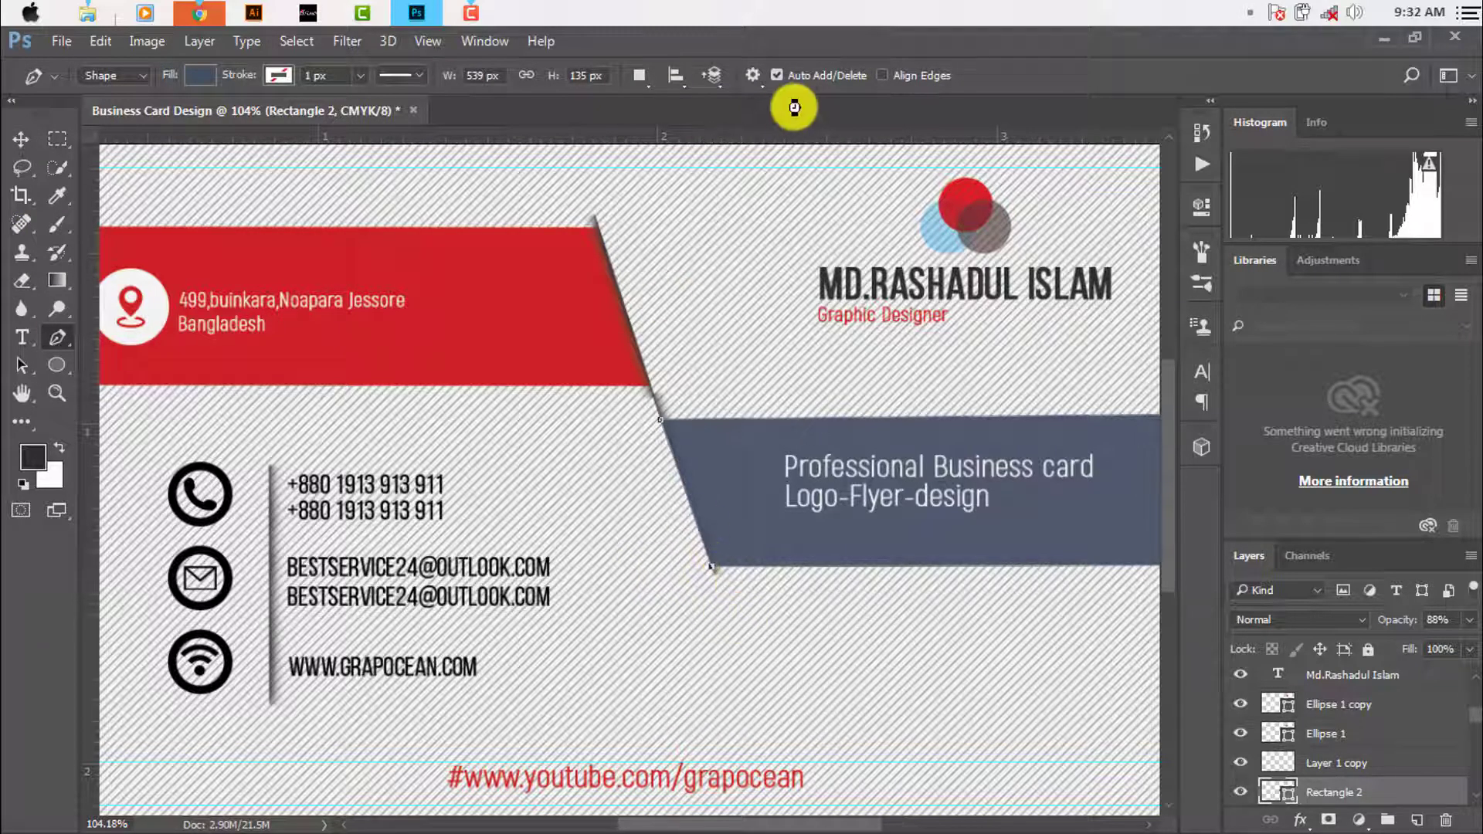
Move the Logo-Flyer-design text up within the navy band beneath Professional Business card
click(37, 148)
ctrl+click(738, 612)
scroll(742, 612, down, 4)
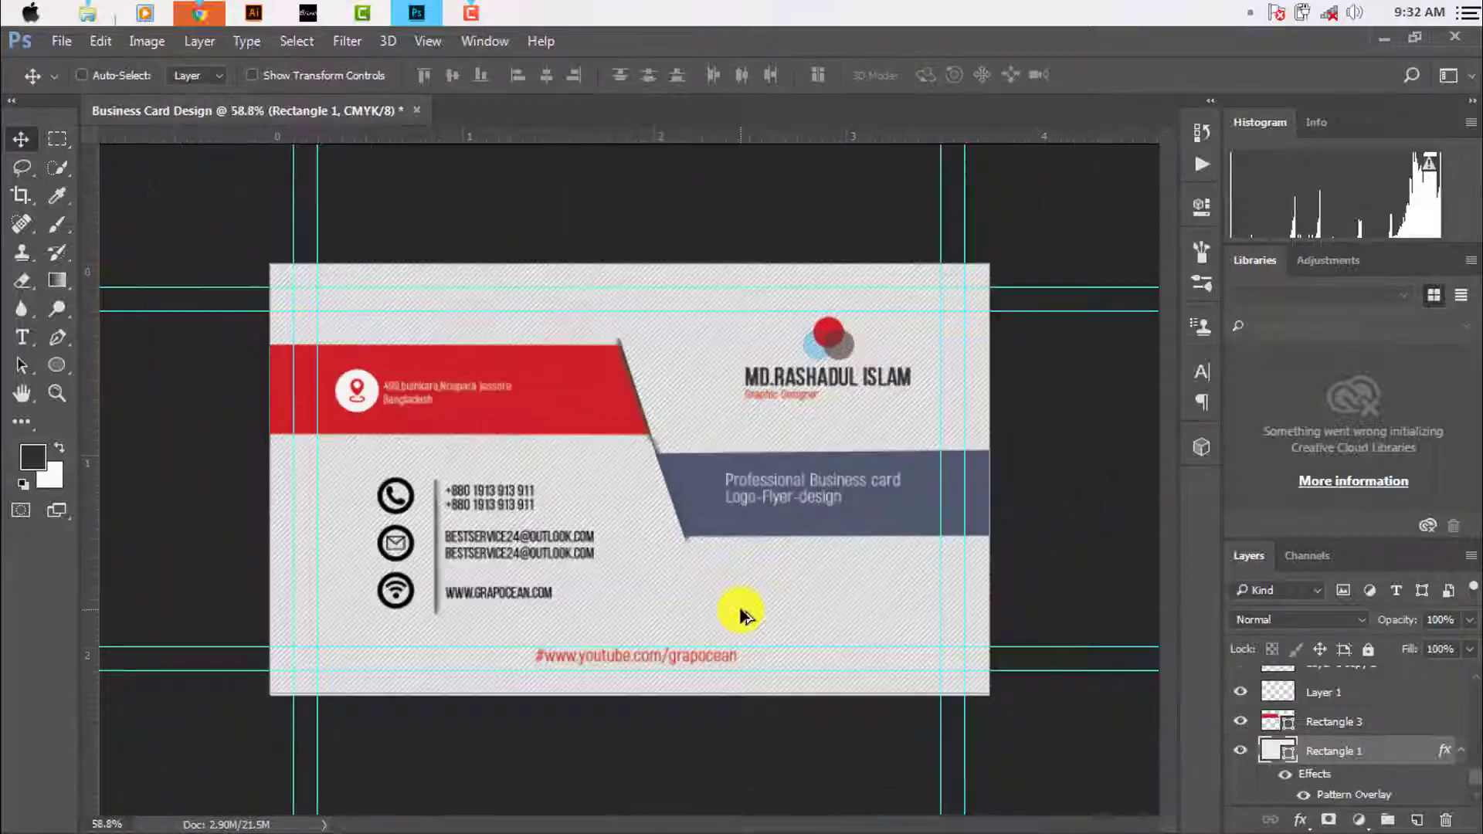
scroll(849, 533, up, 1)
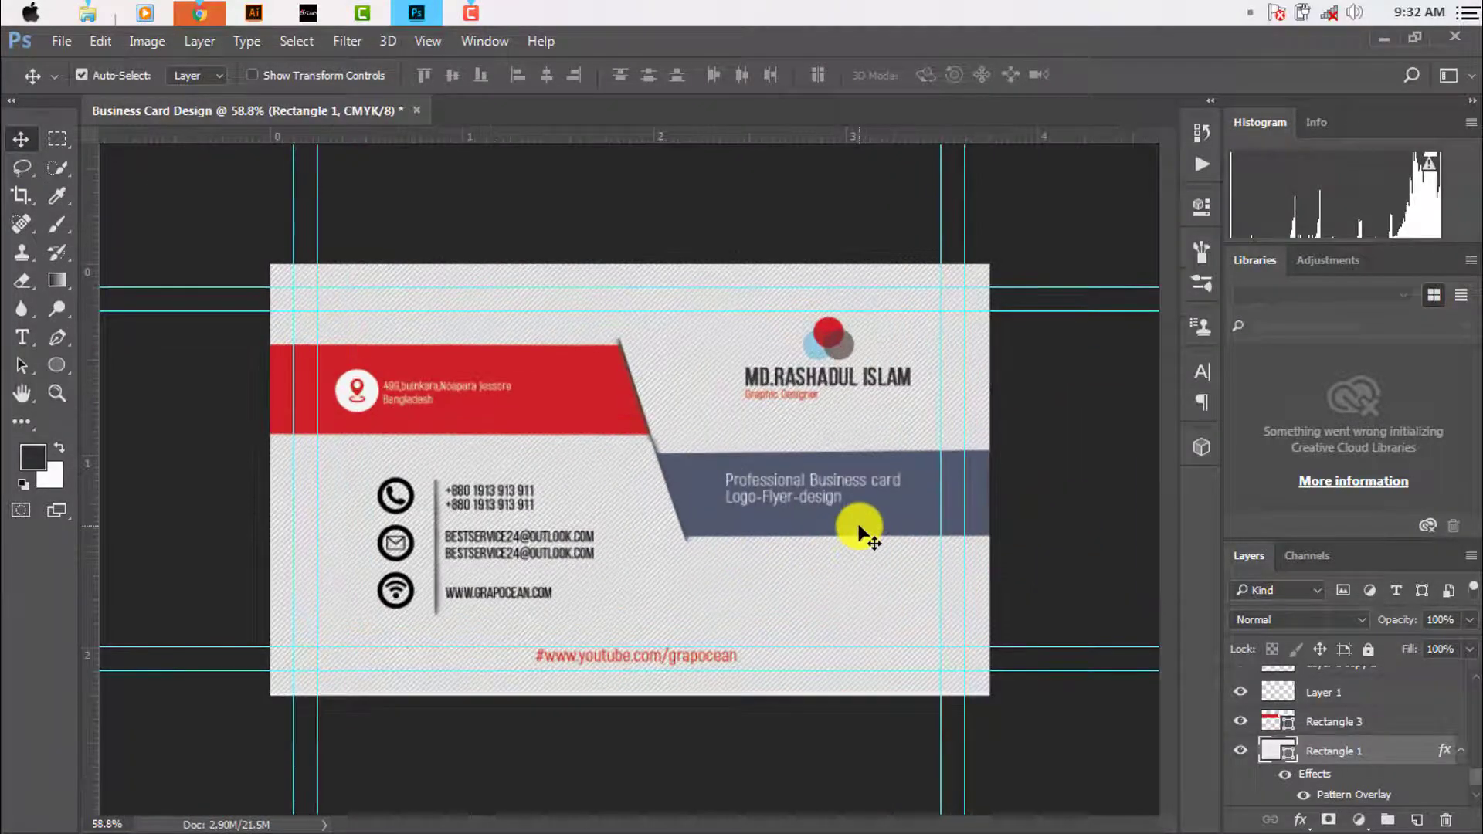
ctrl+click(866, 529)
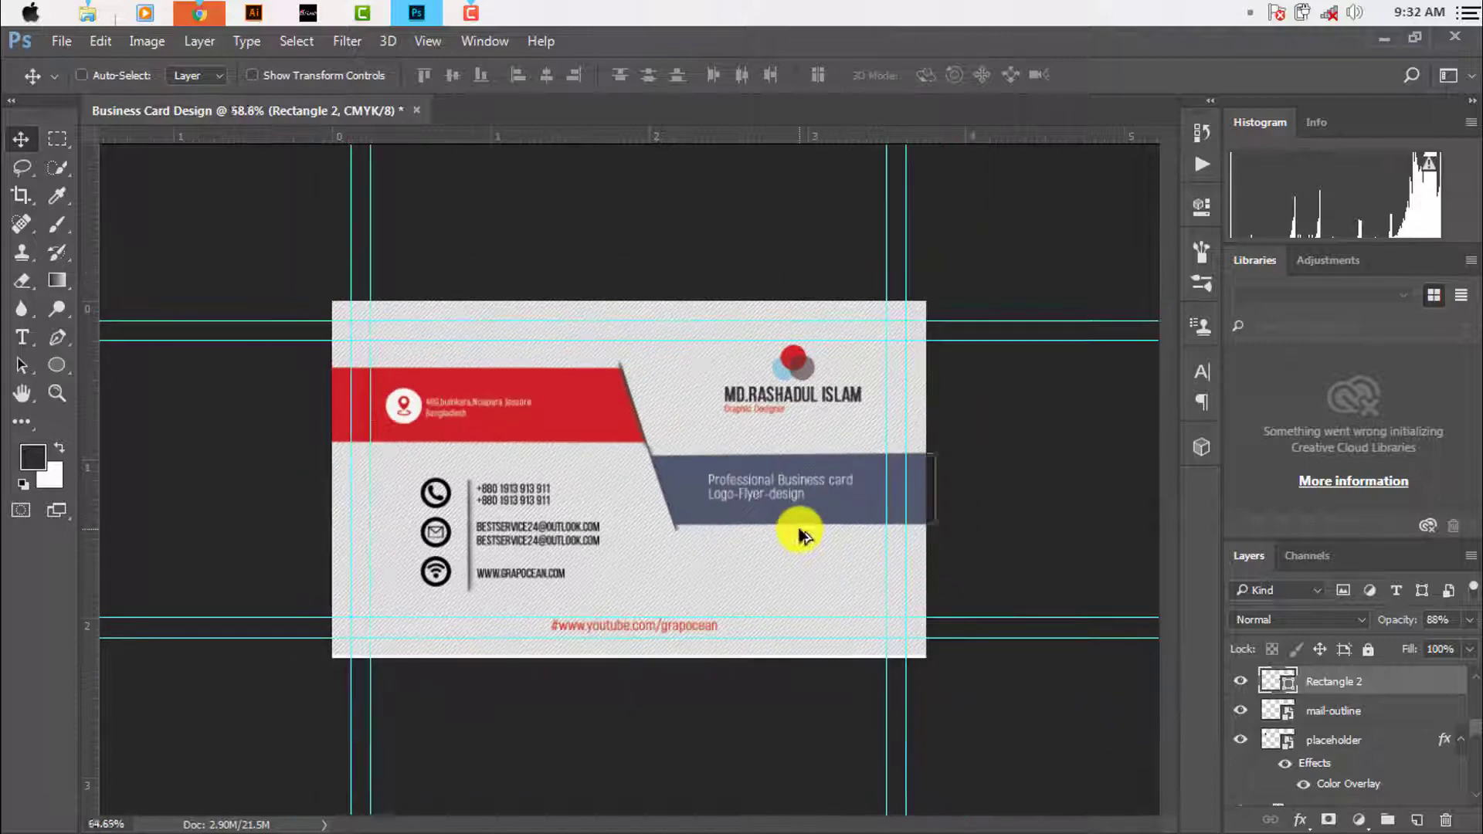
scroll(800, 512, up, 2)
scroll(857, 506, up, 1)
drag(861, 517, 858, 485)
Select and edit the Bangladesh address text with the Type tool, then commit it
scroll(295, 383, down, 2)
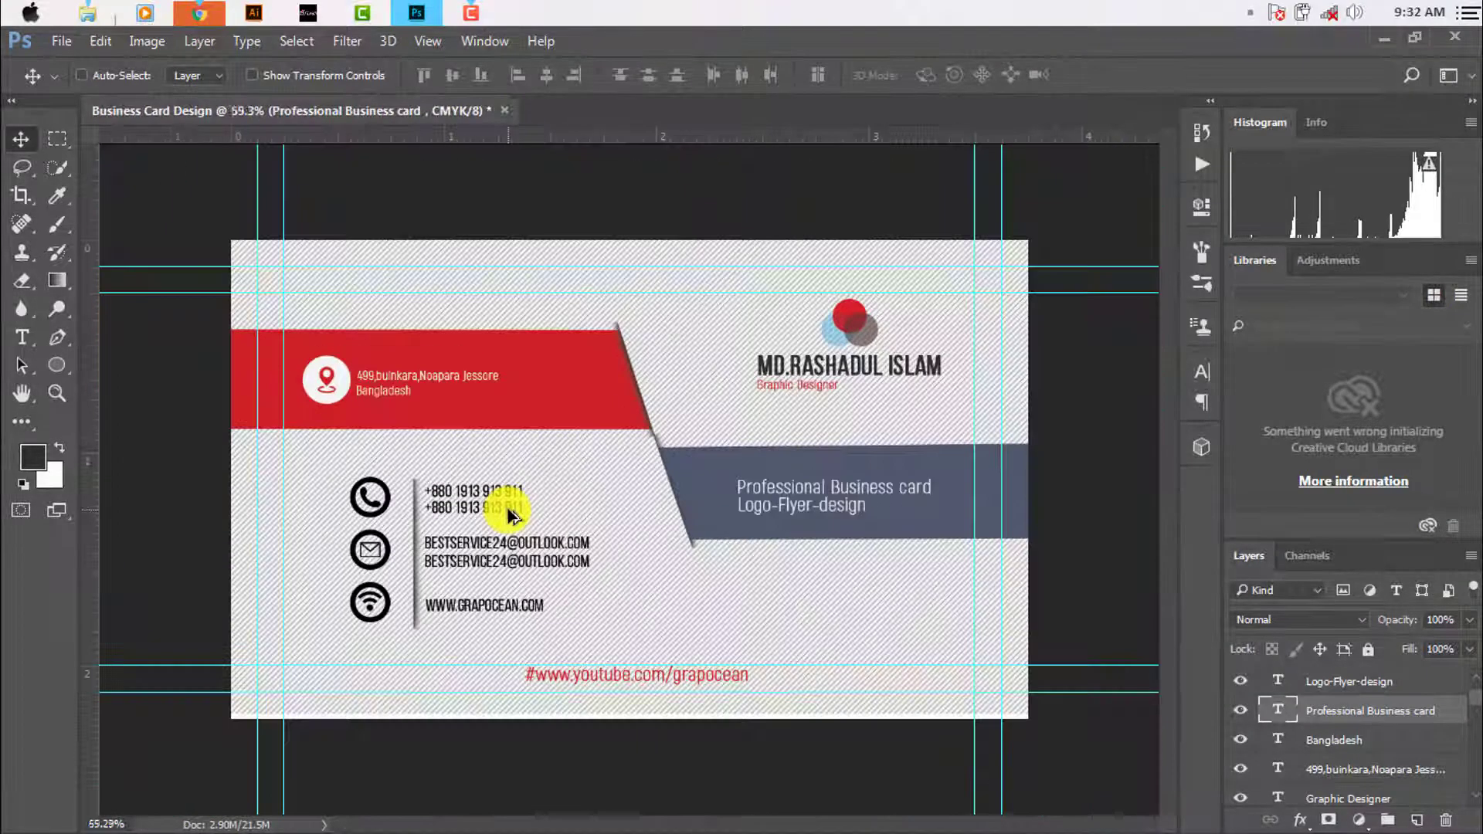
scroll(496, 503, down, 1)
scroll(404, 430, up, 3)
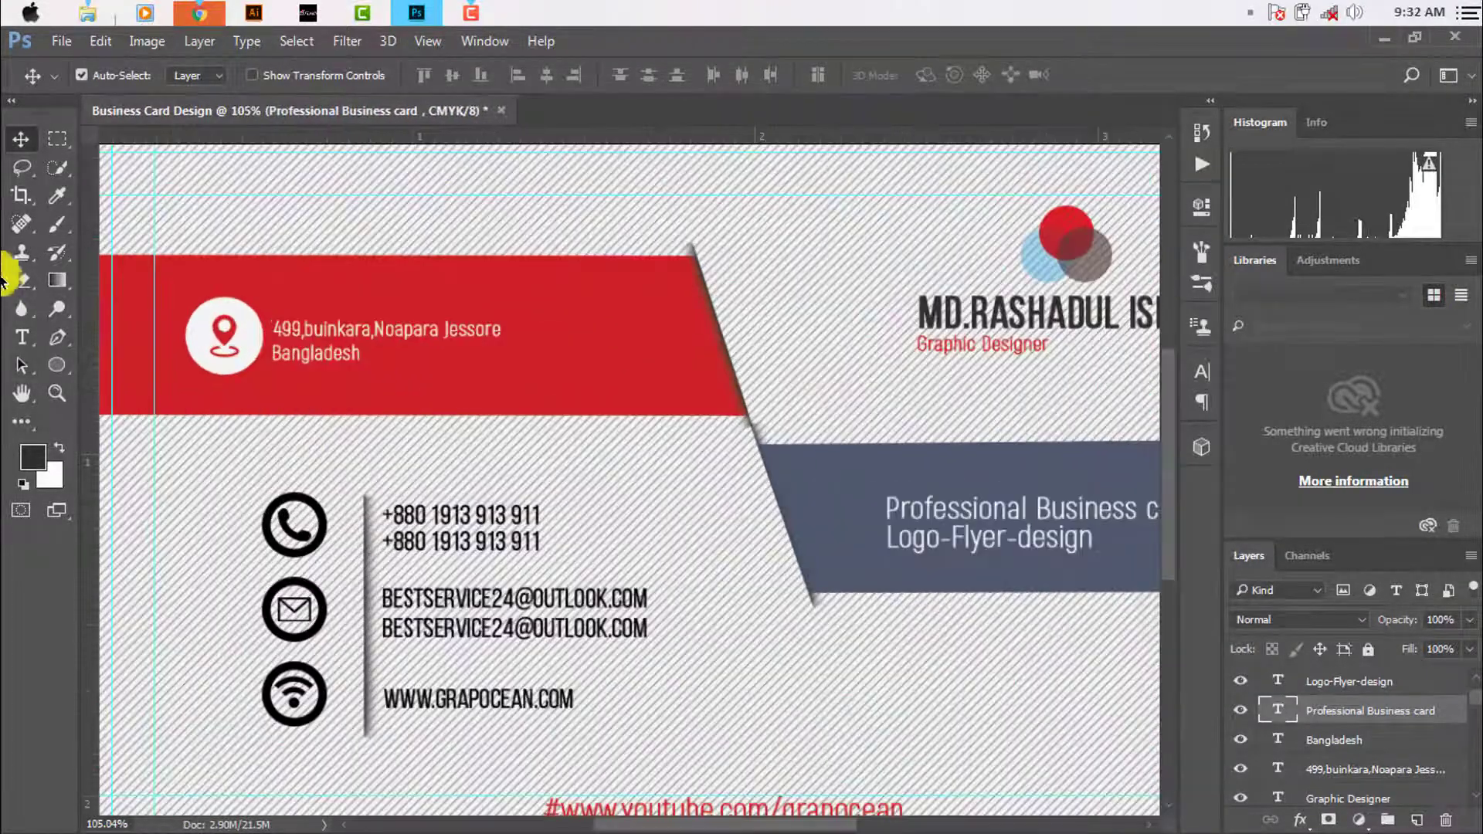
click(34, 332)
click(356, 356)
drag(360, 358, 248, 321)
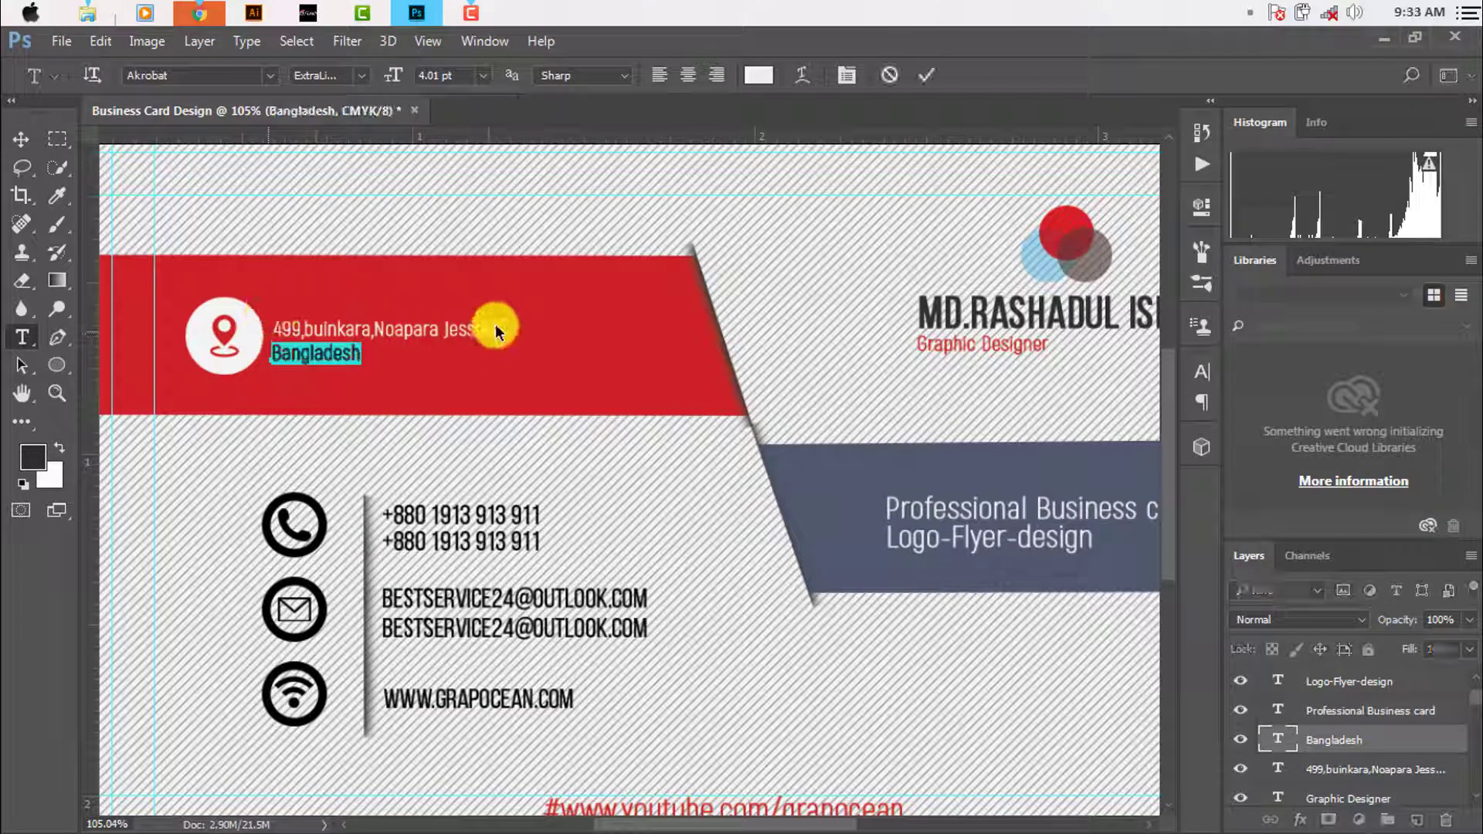
click(926, 74)
Stamp all visible card layers into a merged Layer 2 on top, then minimize Photoshop
scroll(569, 489, down, 1)
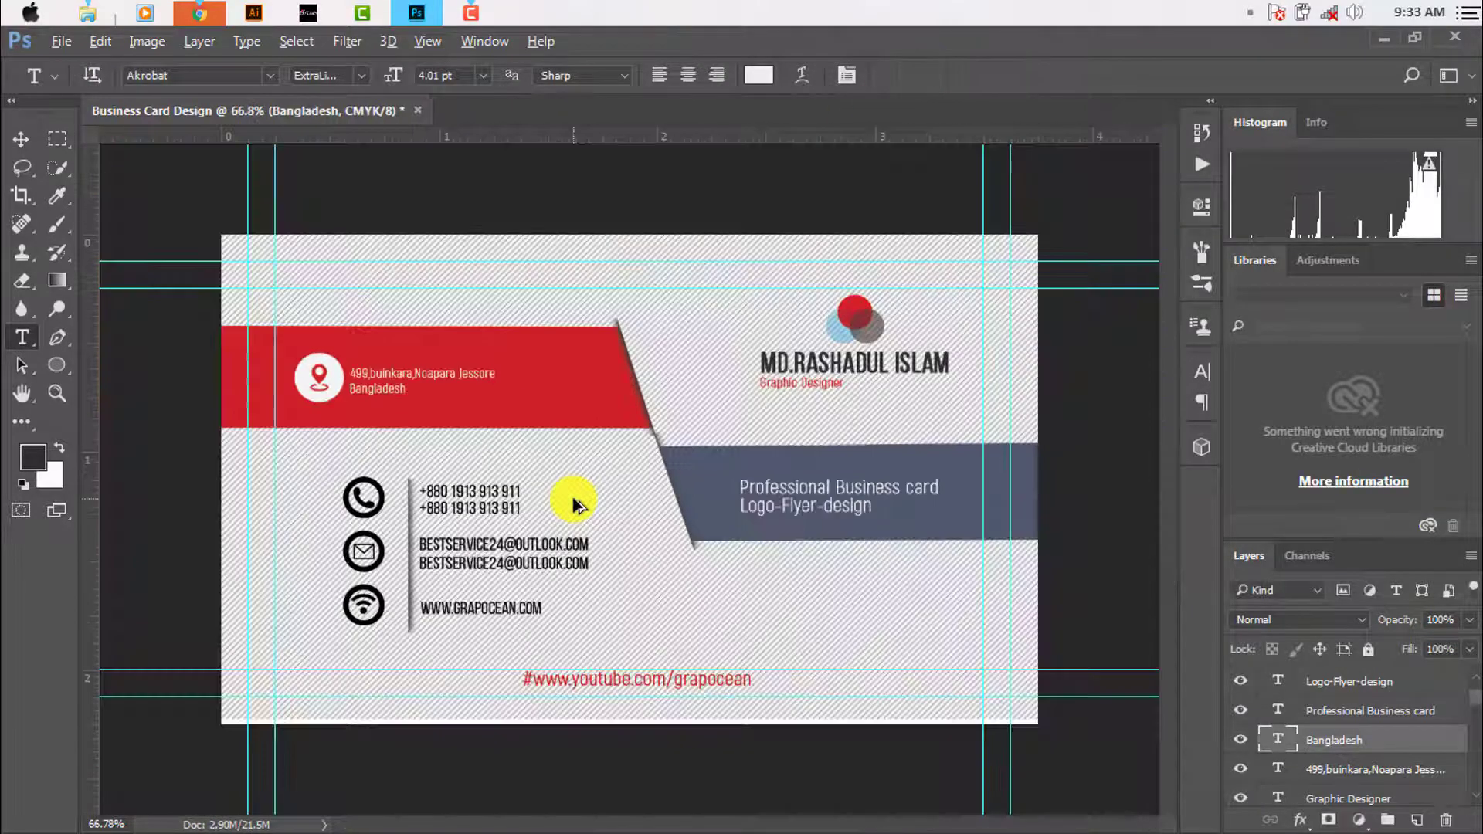
scroll(579, 502, down, 1)
scroll(588, 516, down, 1)
scroll(589, 516, down, 1)
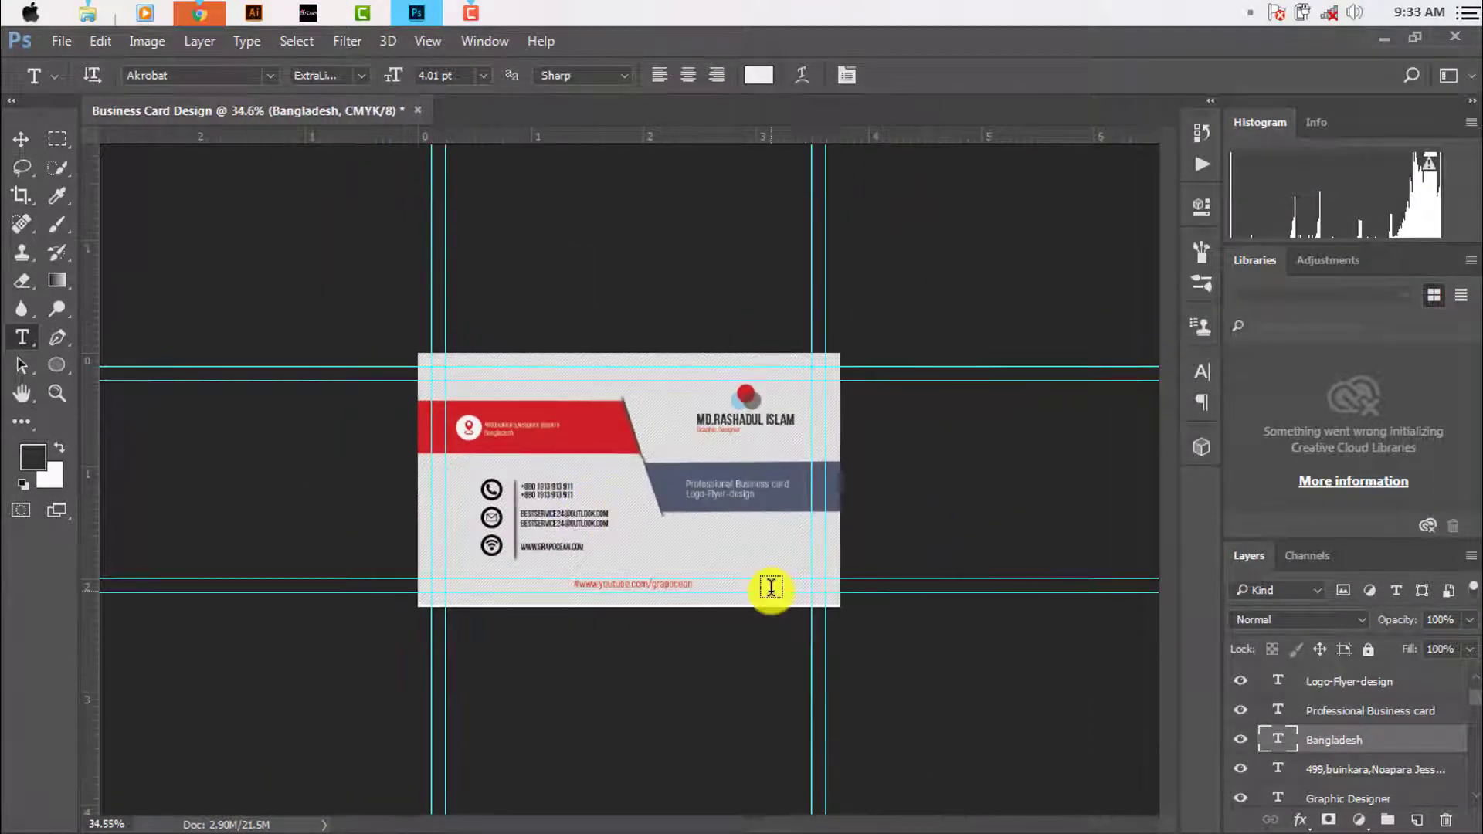
scroll(682, 633, up, 1)
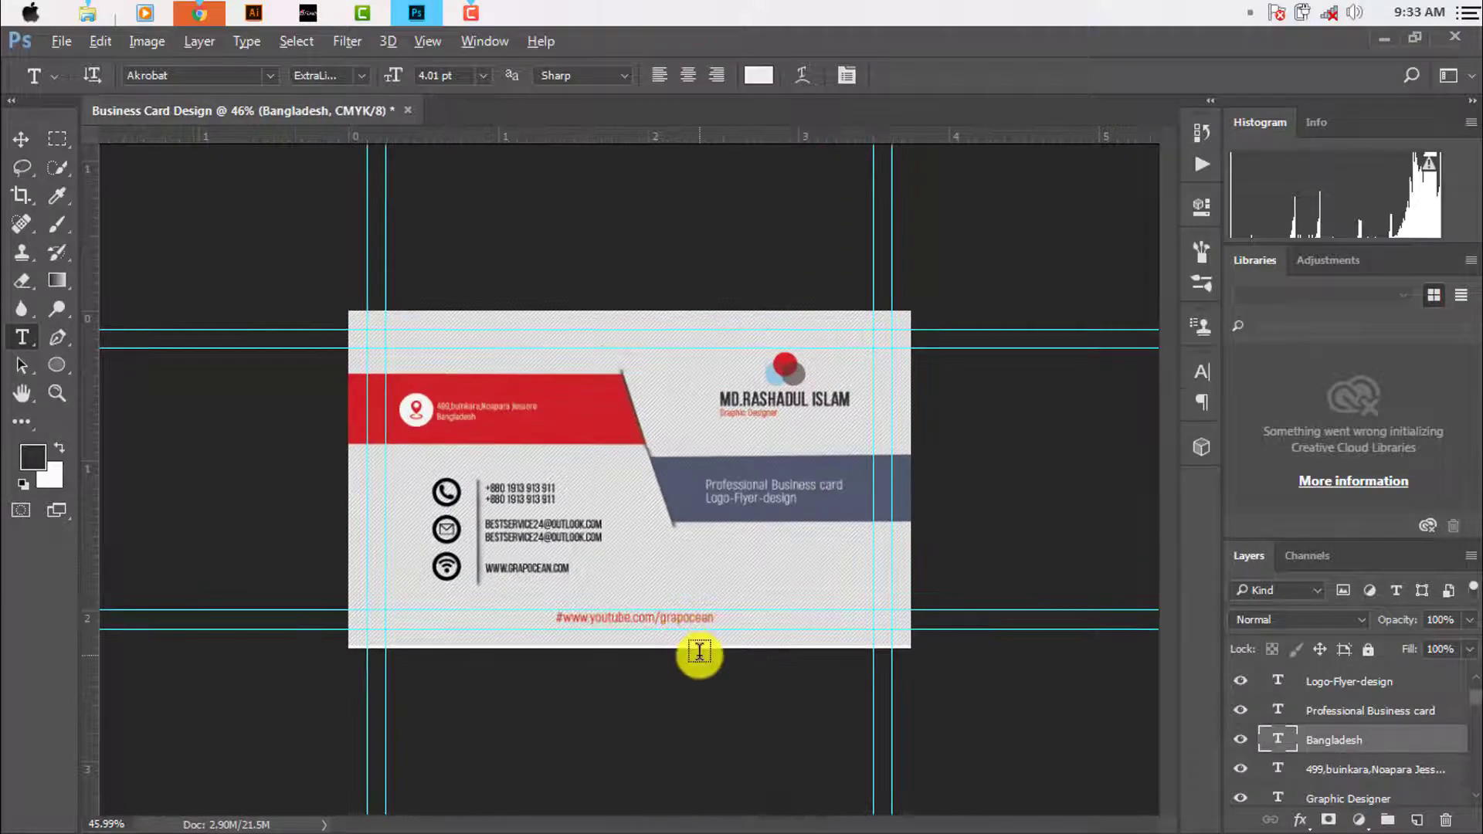
scroll(699, 652, up, 1)
scroll(699, 655, down, 1)
scroll(700, 656, down, 1)
scroll(701, 660, down, 1)
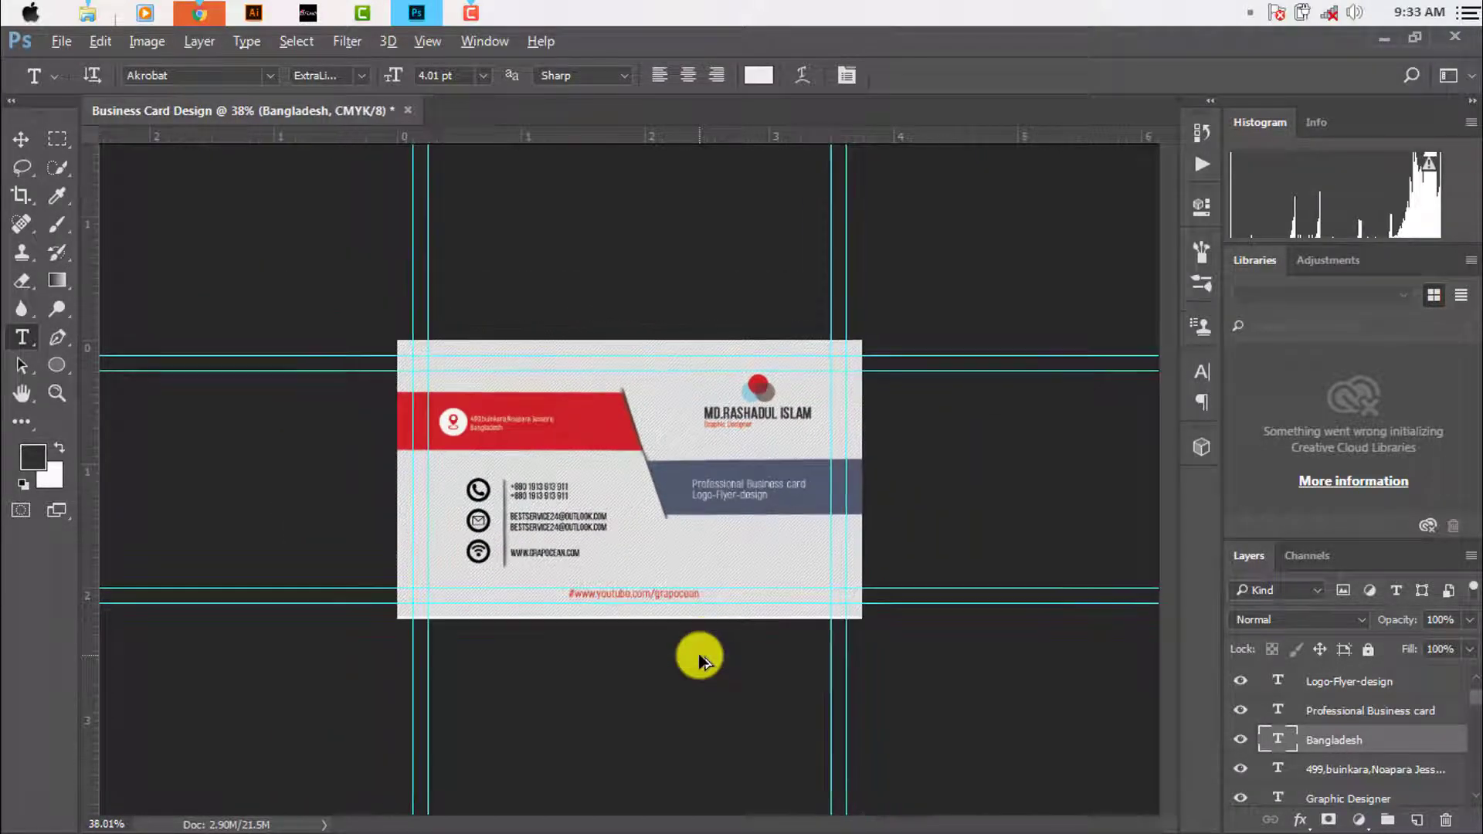
scroll(1390, 718, up, 2)
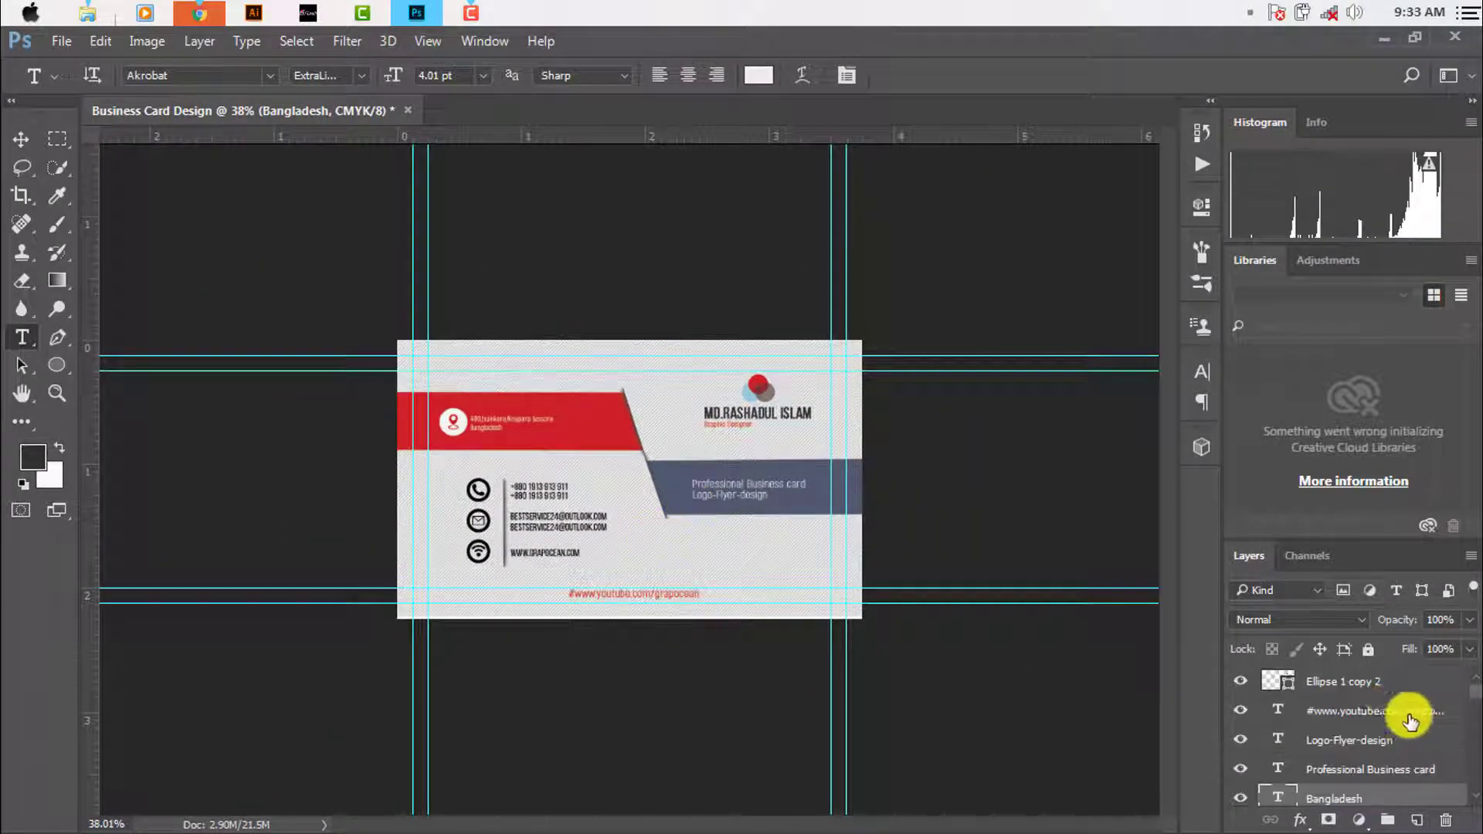
click(1353, 679)
key(ctrl+alt+shift+e)
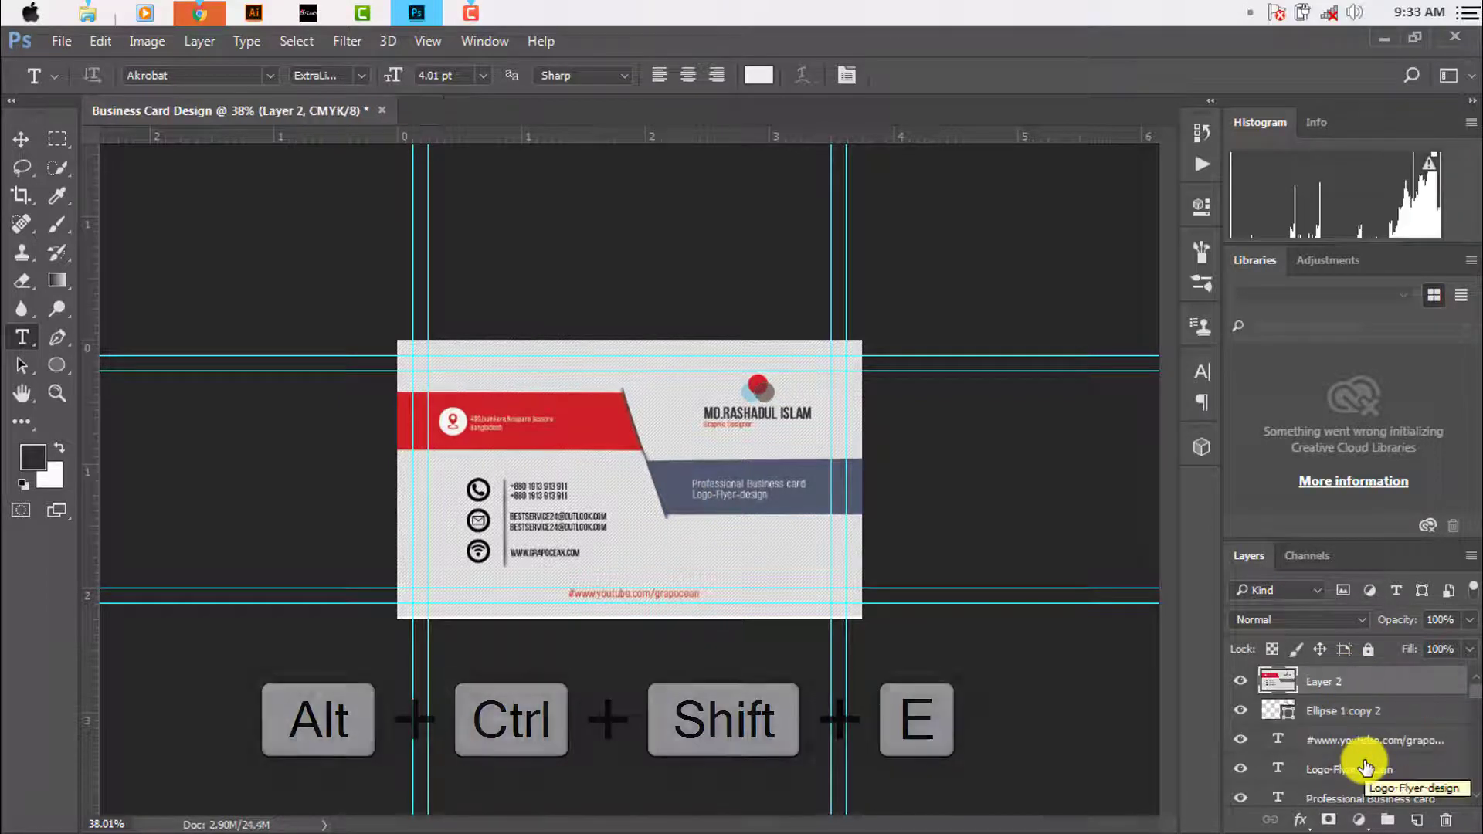
click(1384, 38)
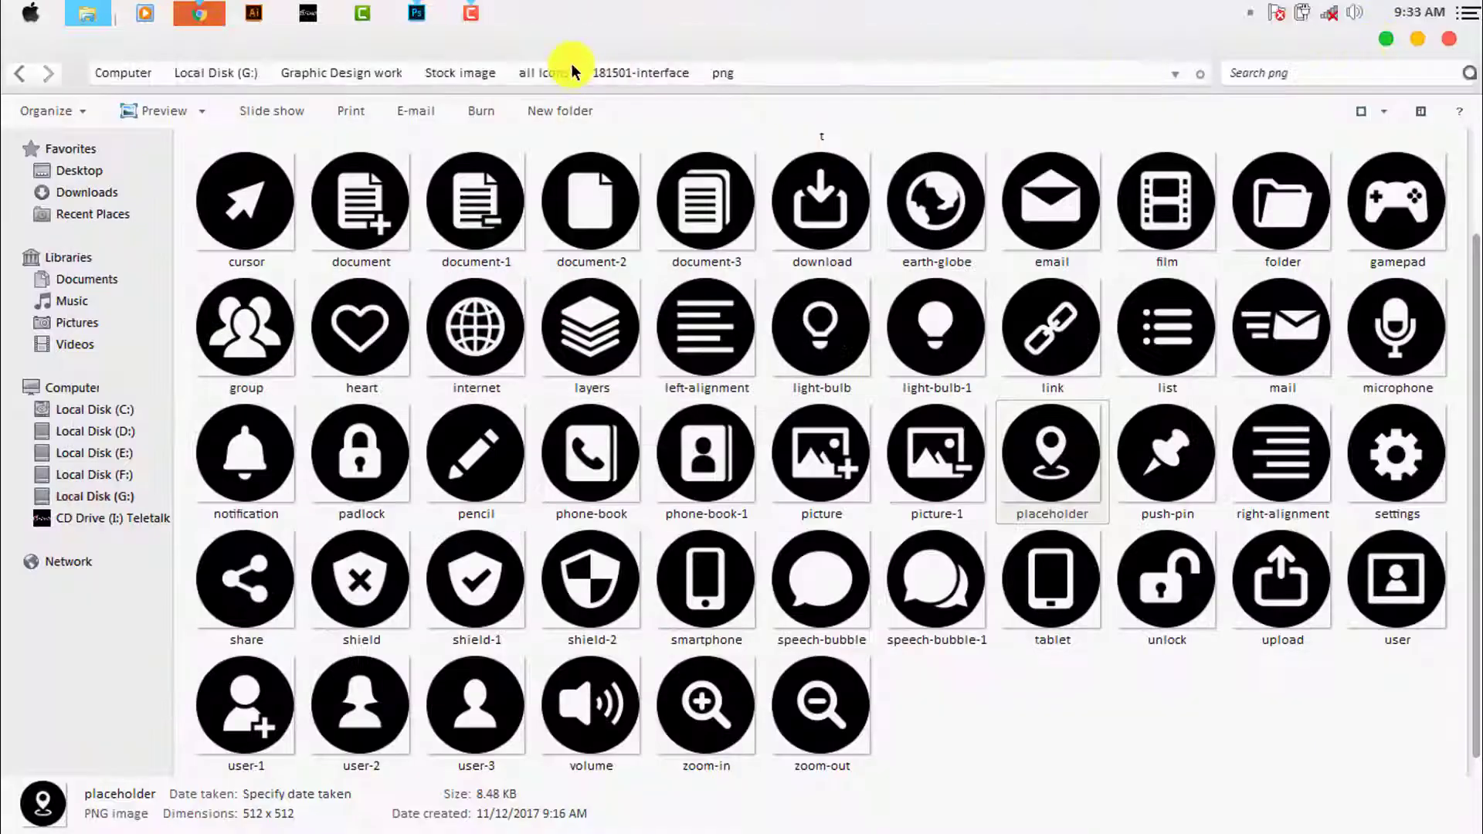
Minimize the icons folder and Chrome, and restore the folder window holding the PSD
click(1381, 39)
click(1380, 39)
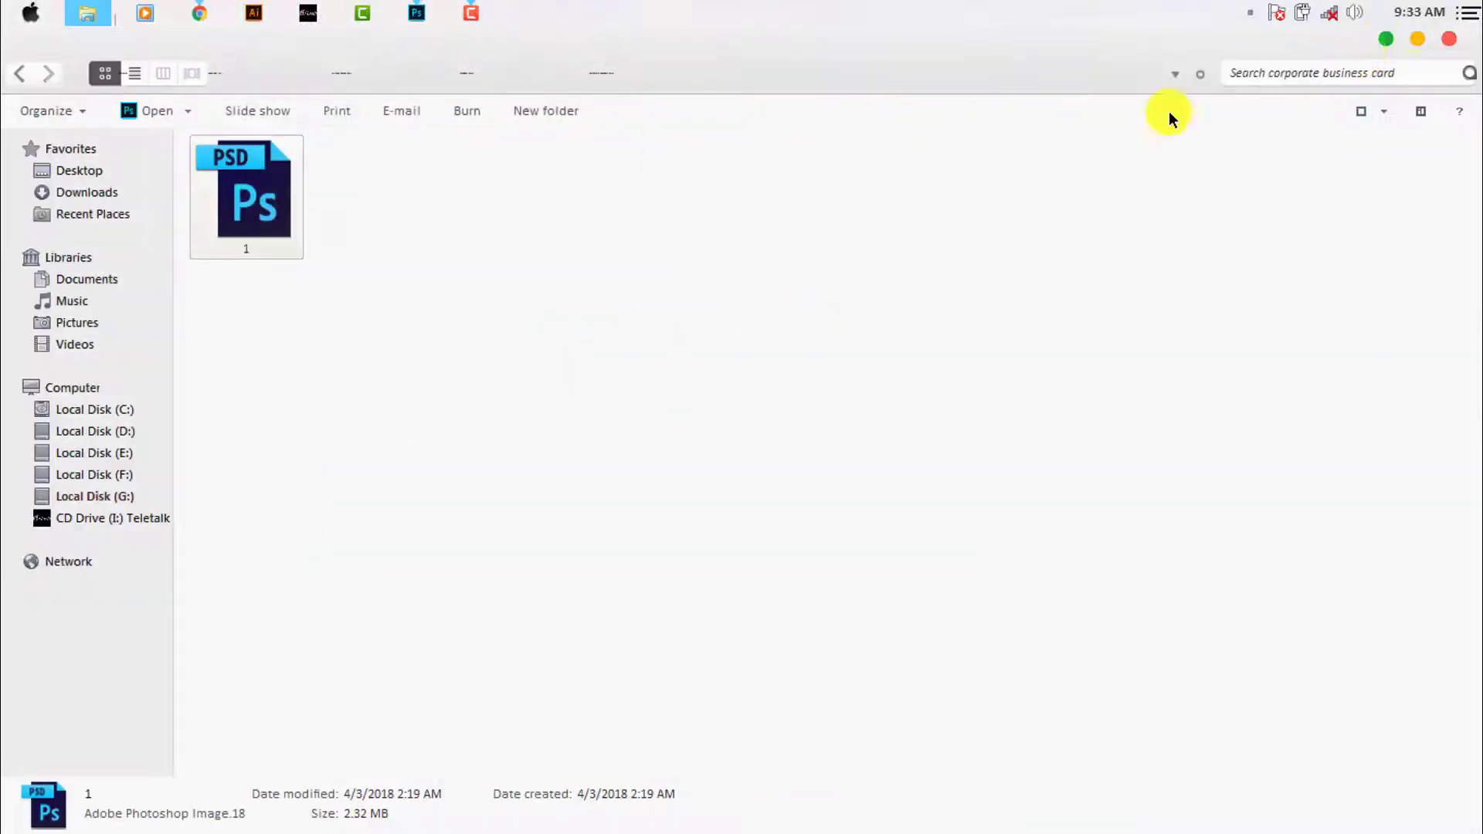
click(1383, 39)
mouse_move(199, 11)
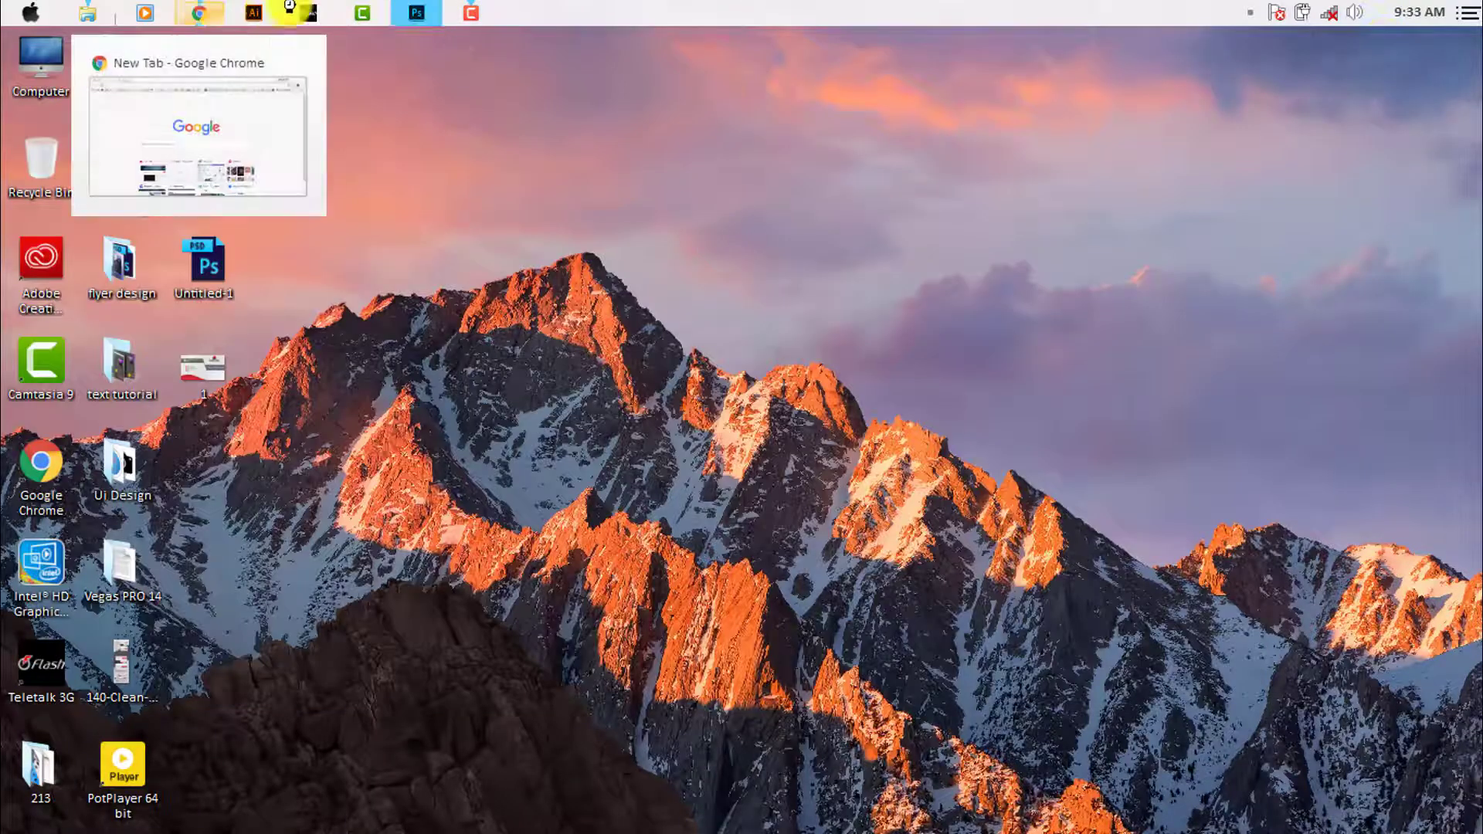
click(417, 11)
scroll(768, 618, up, 3)
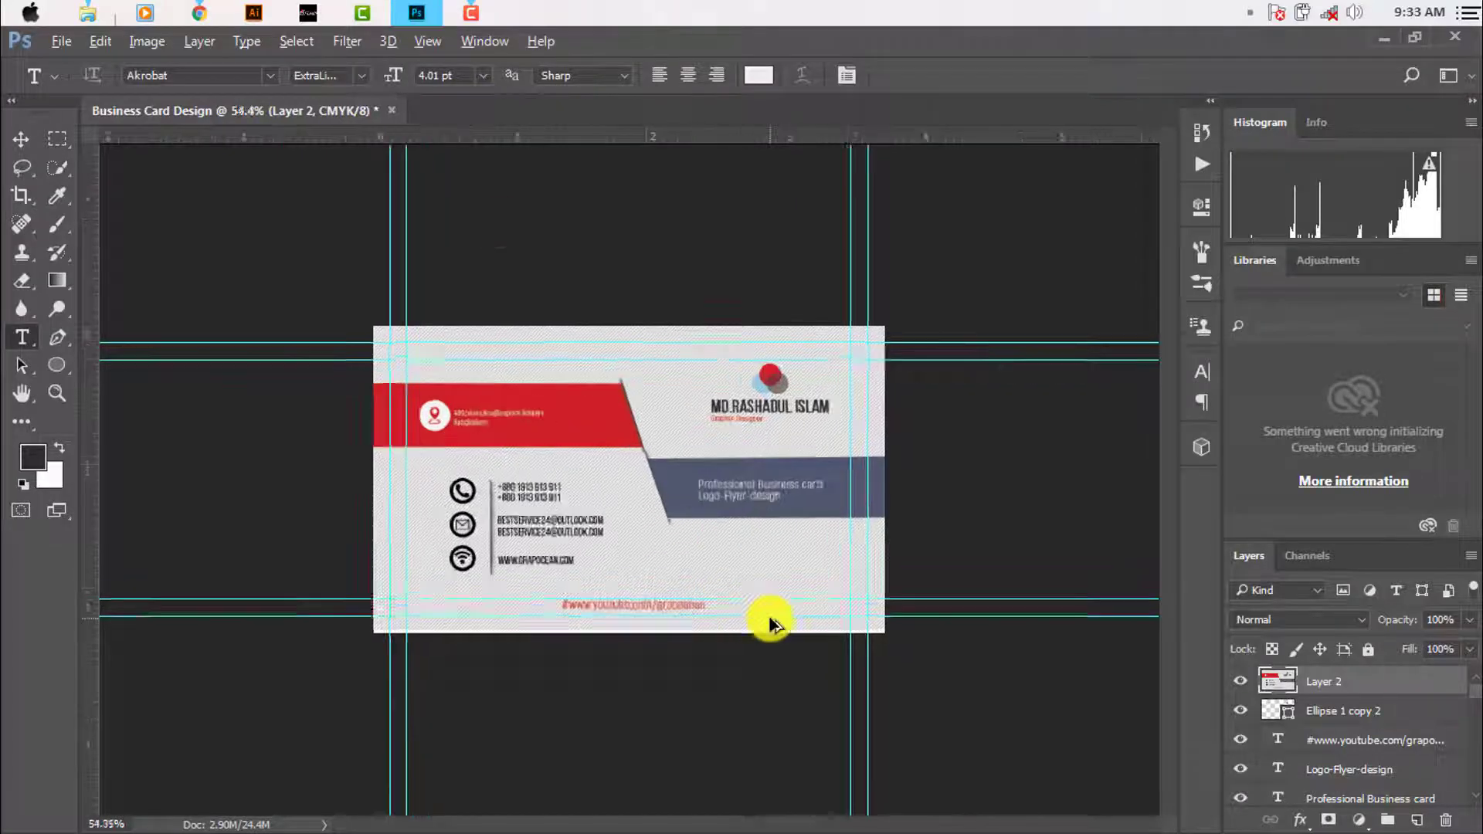
scroll(768, 618, down, 4)
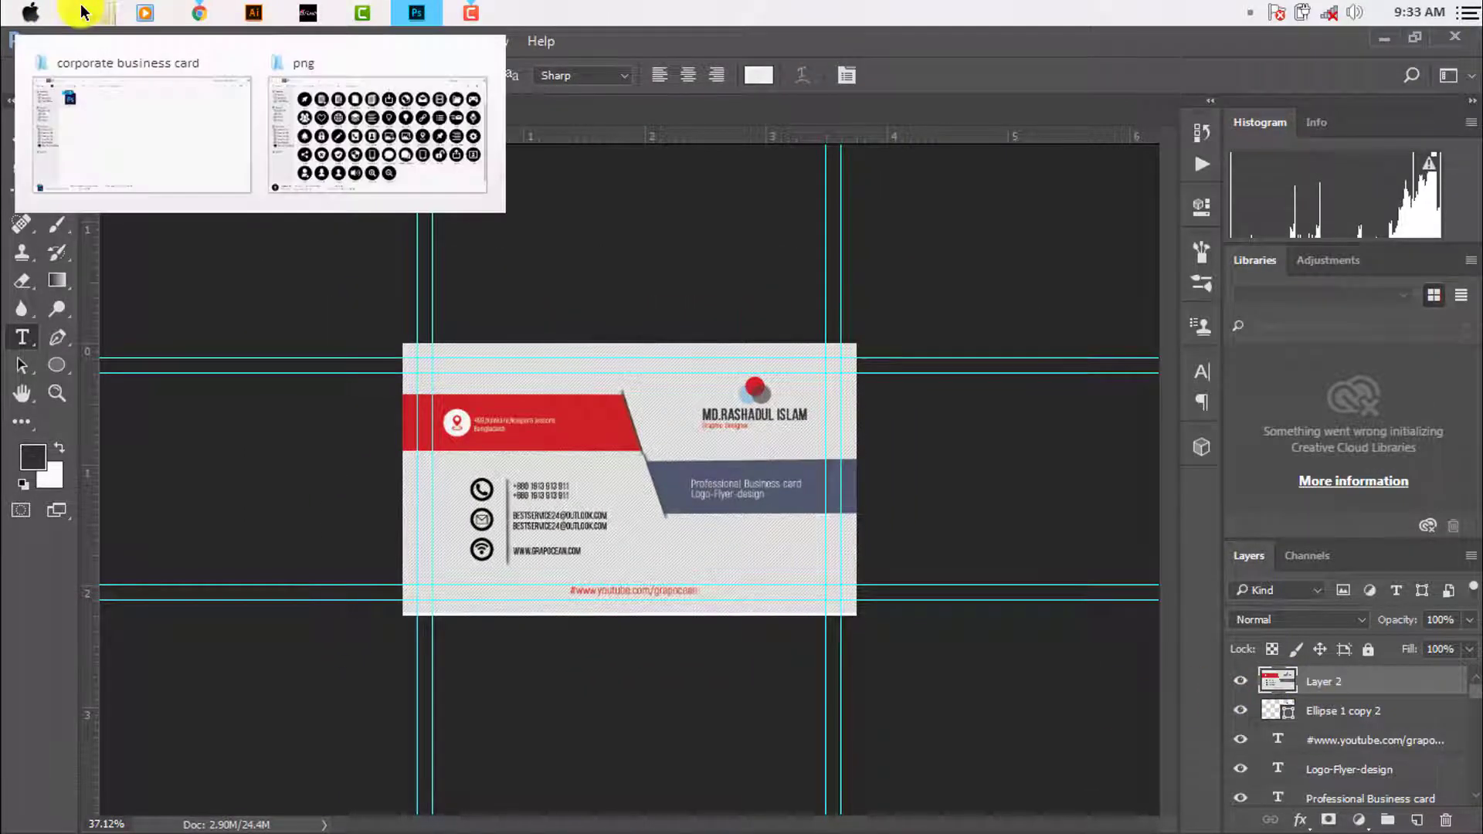
click(130, 155)
Open 5.psd from All Business Card Mockup.zip in G:\mockups\business card mockups
click(23, 74)
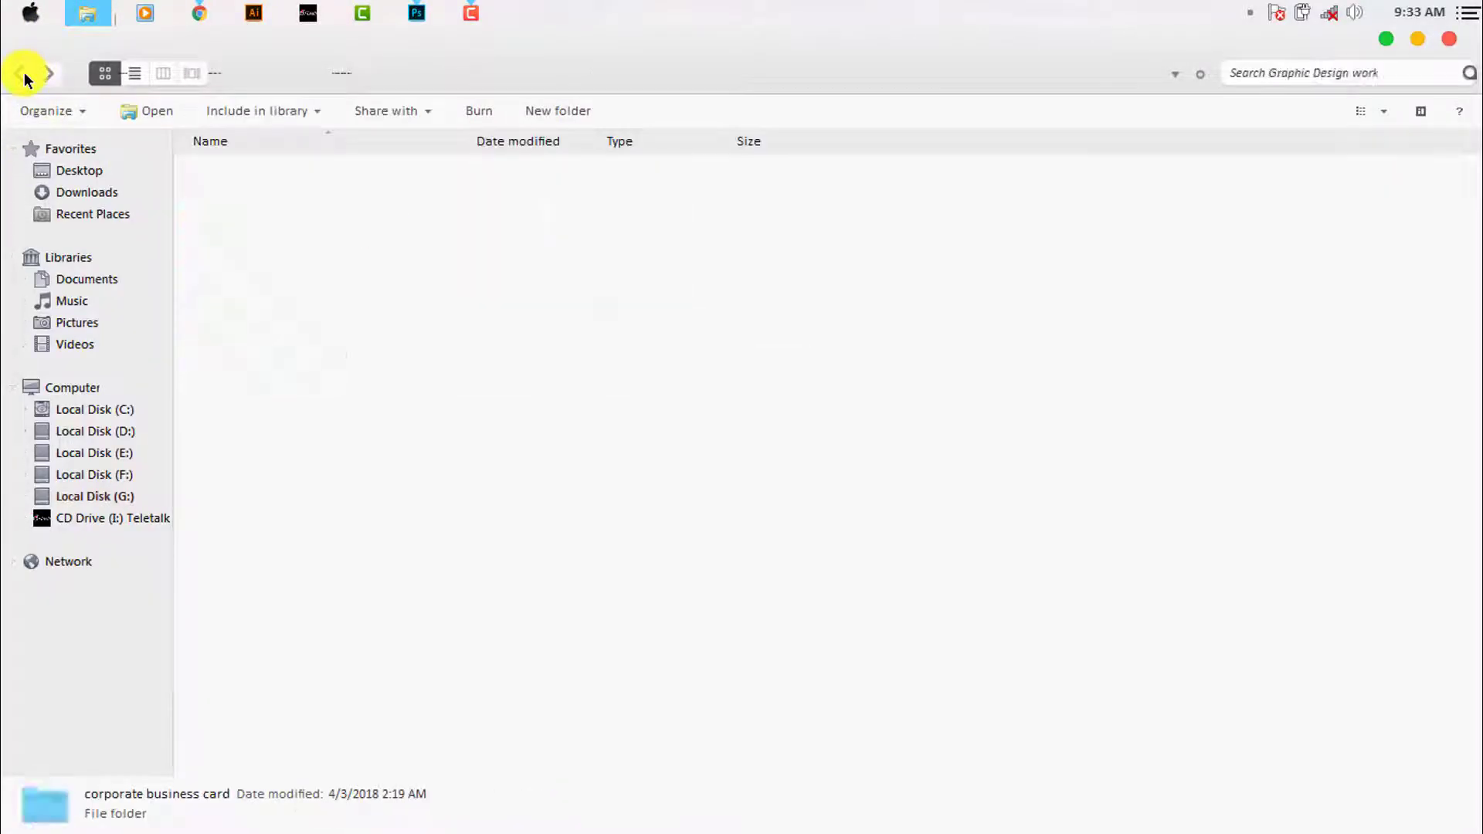
click(19, 75)
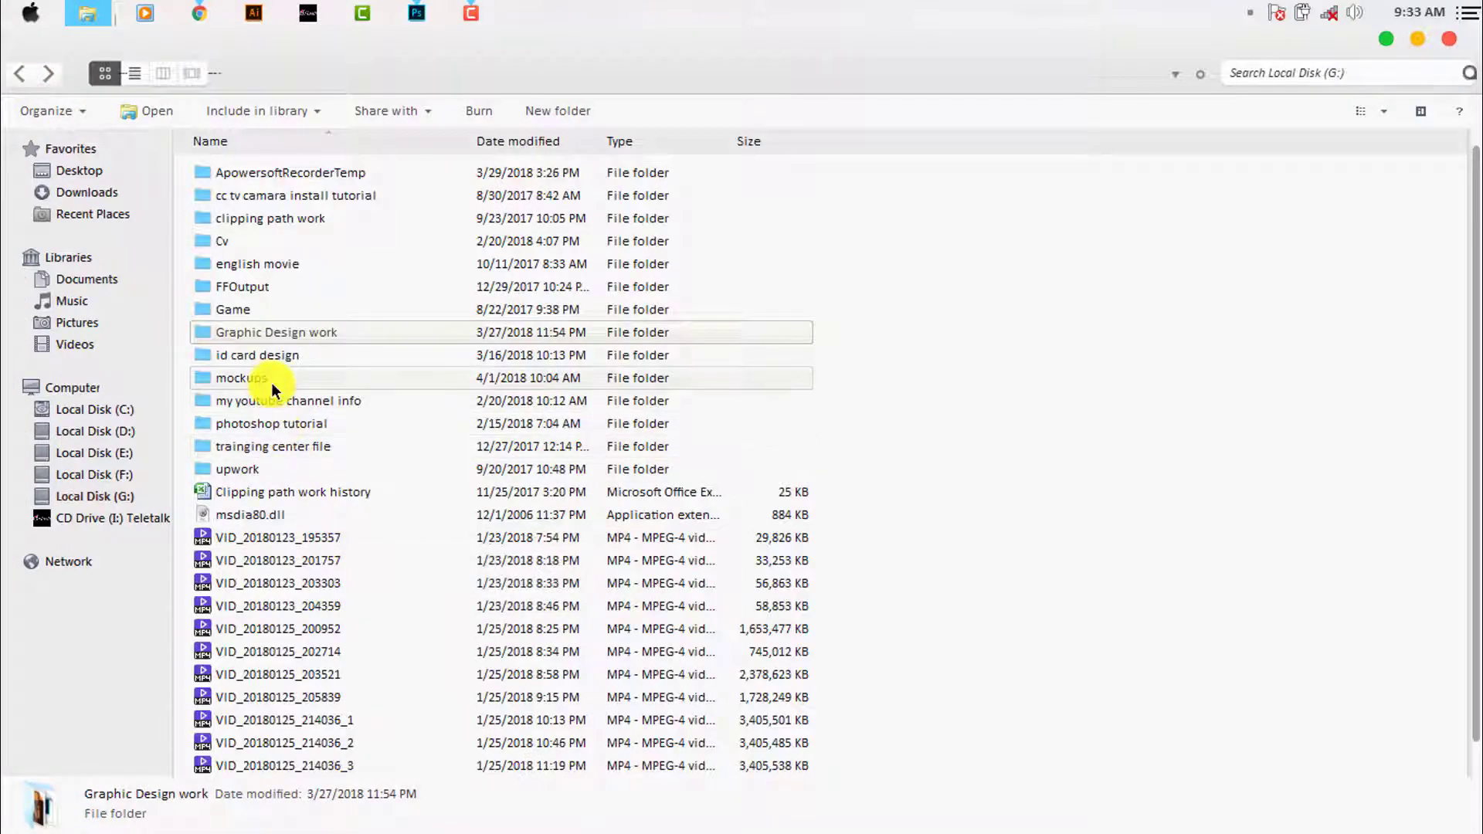
double_click(271, 381)
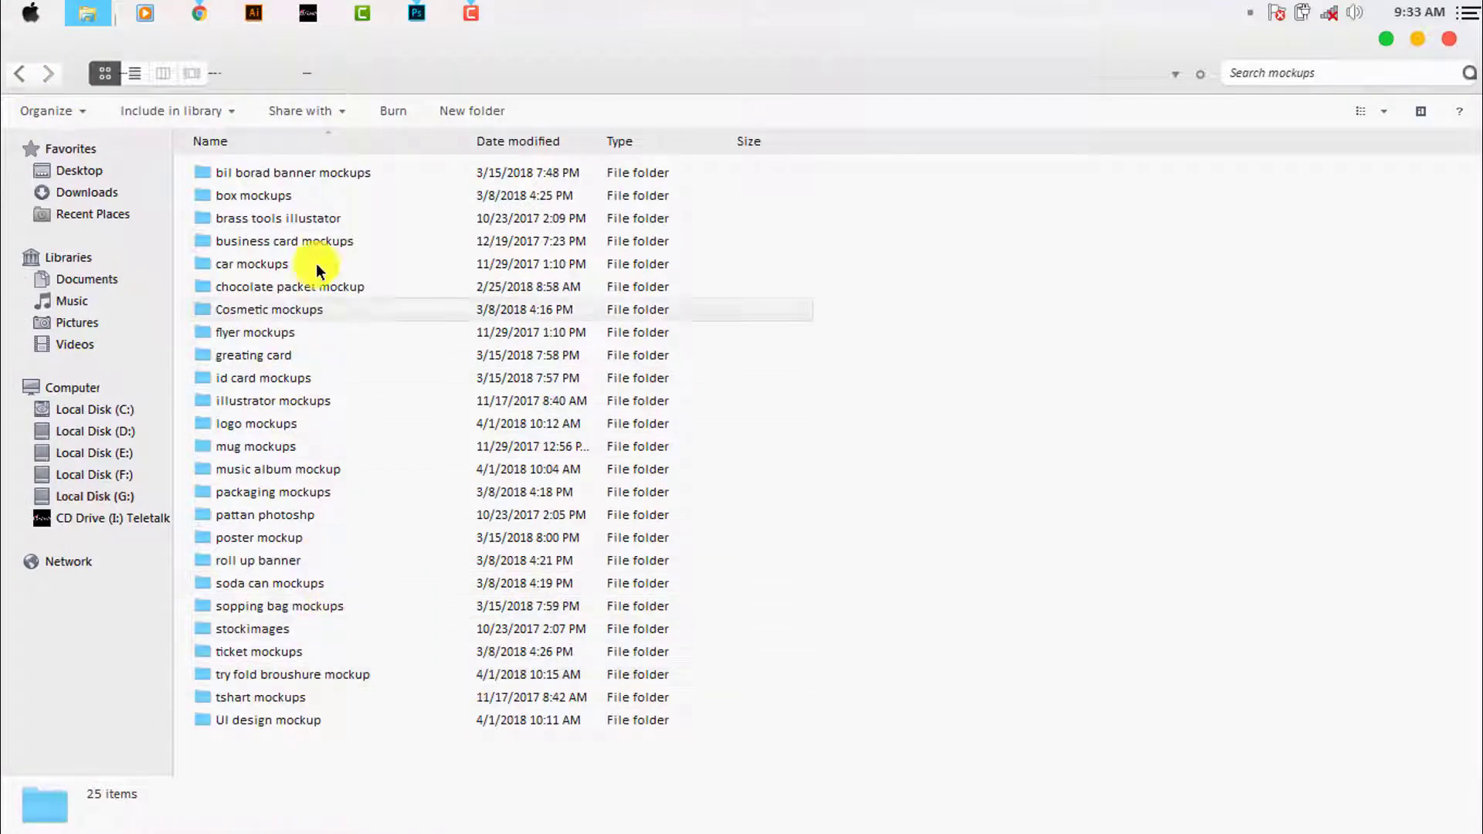
click(324, 241)
double_click(324, 241)
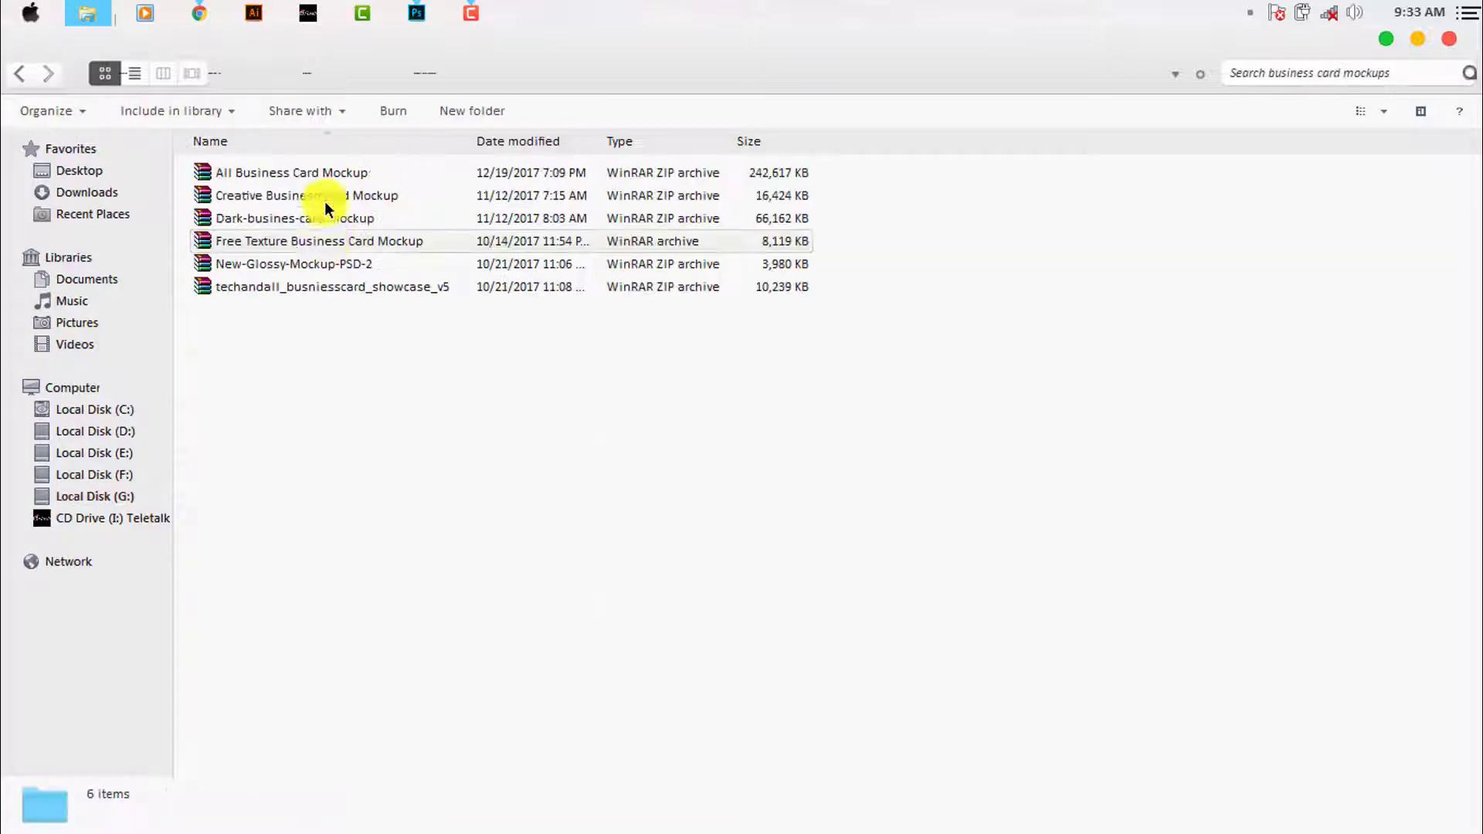
double_click(328, 171)
click(235, 257)
double_click(234, 257)
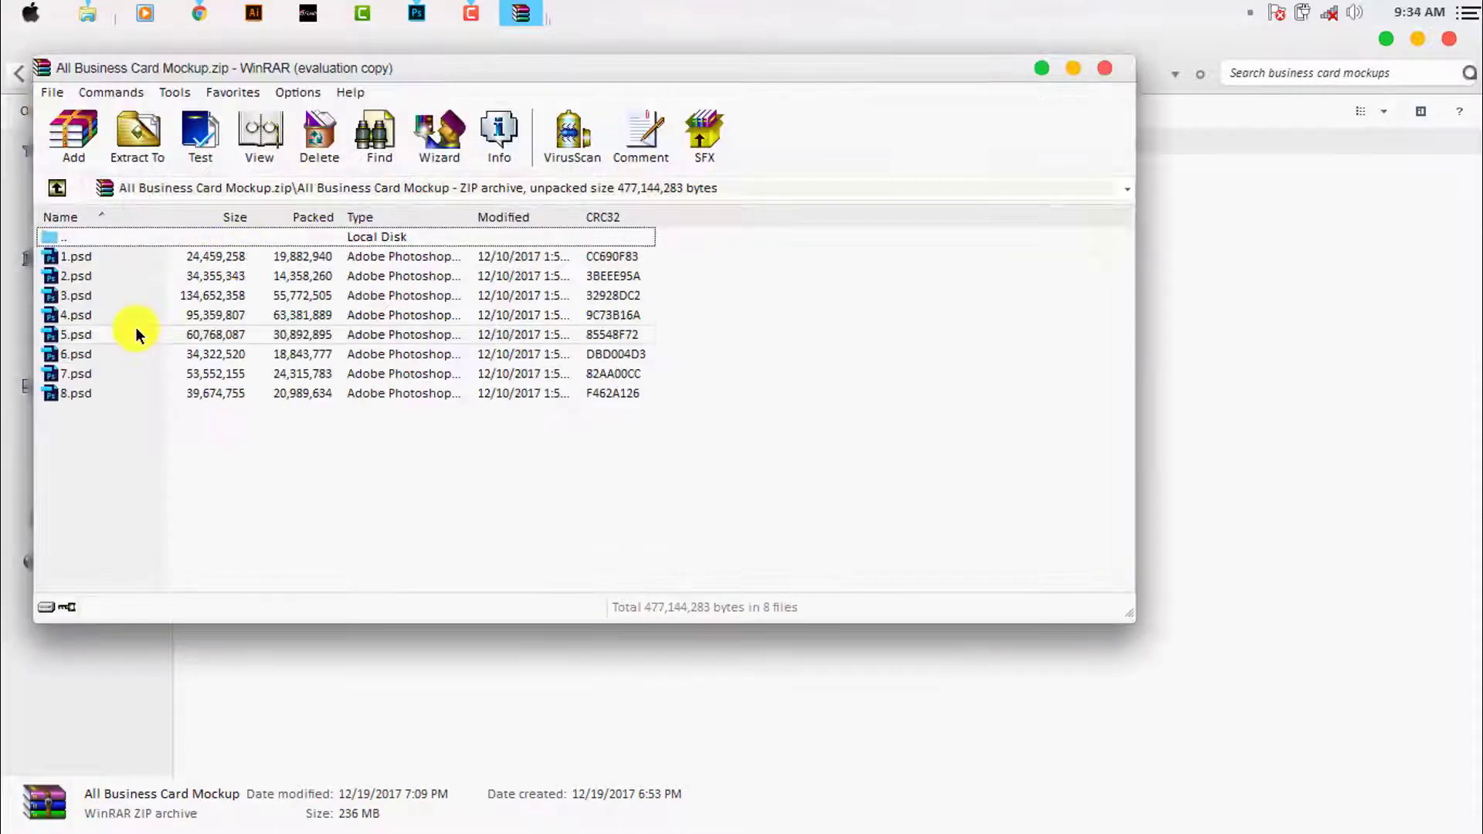
double_click(133, 336)
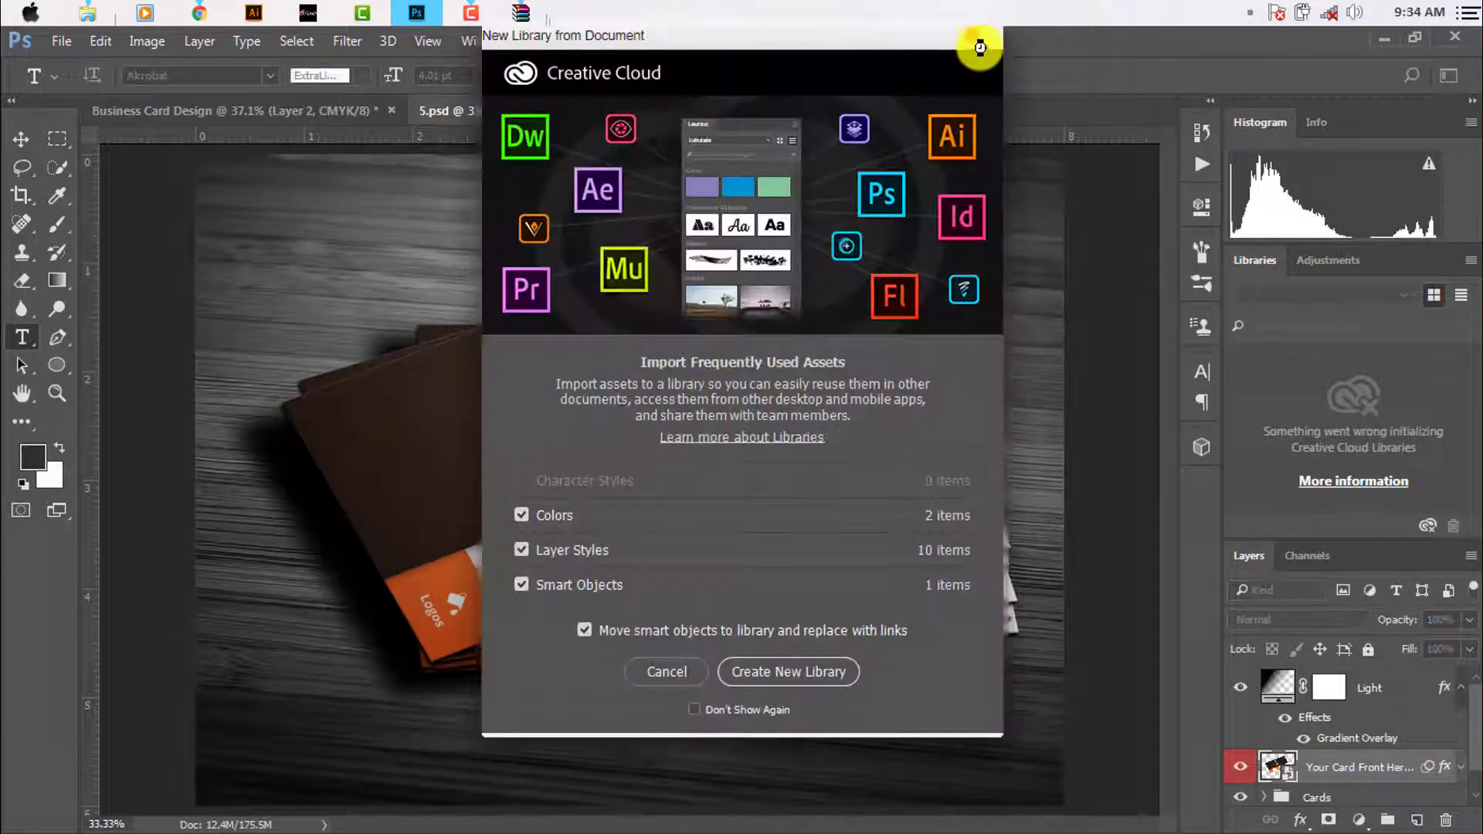
Open the Kształt 12 1.psb card smart object and drag the merged card design into it
click(979, 48)
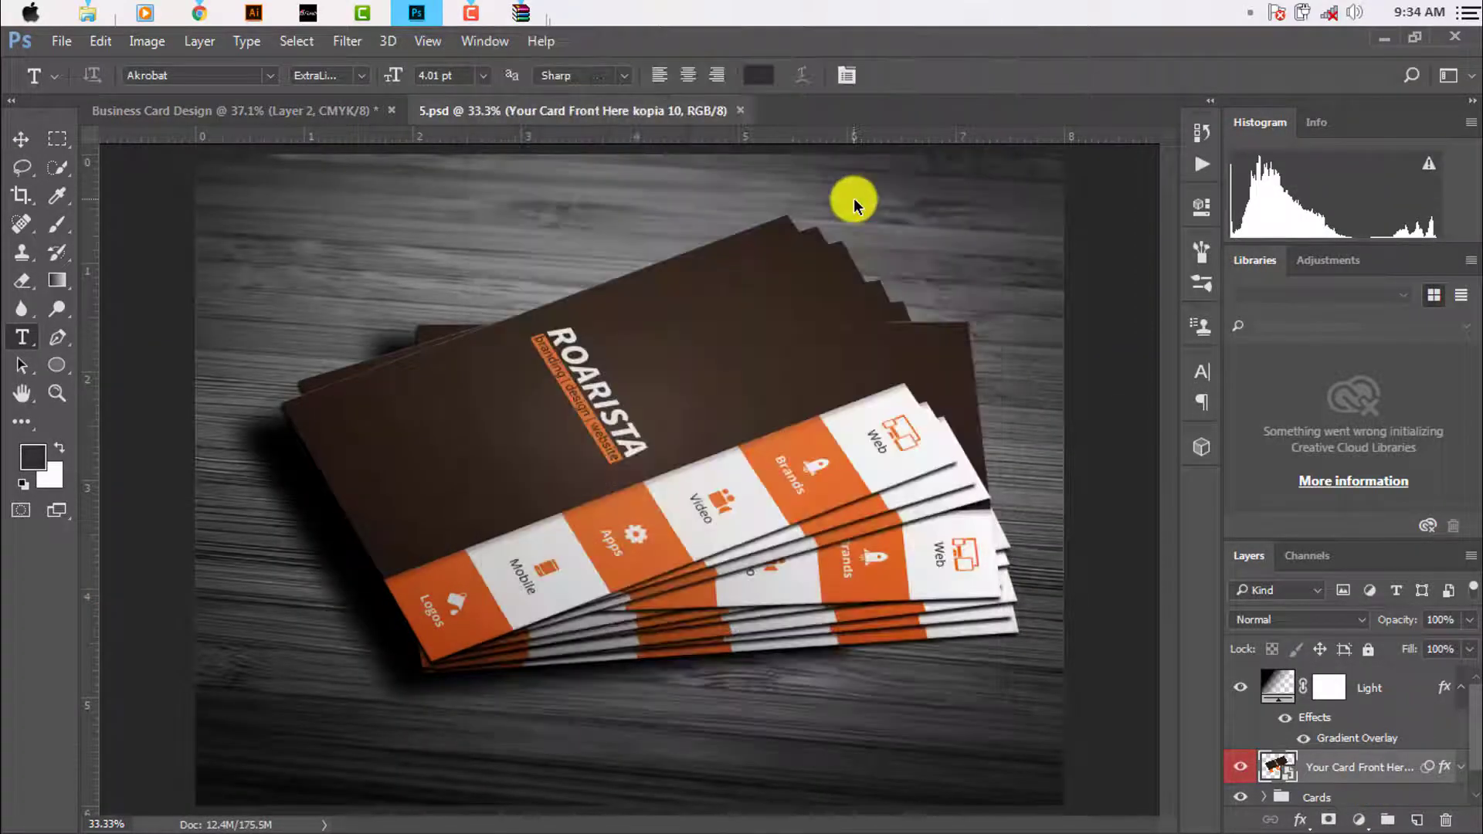
double_click(1279, 766)
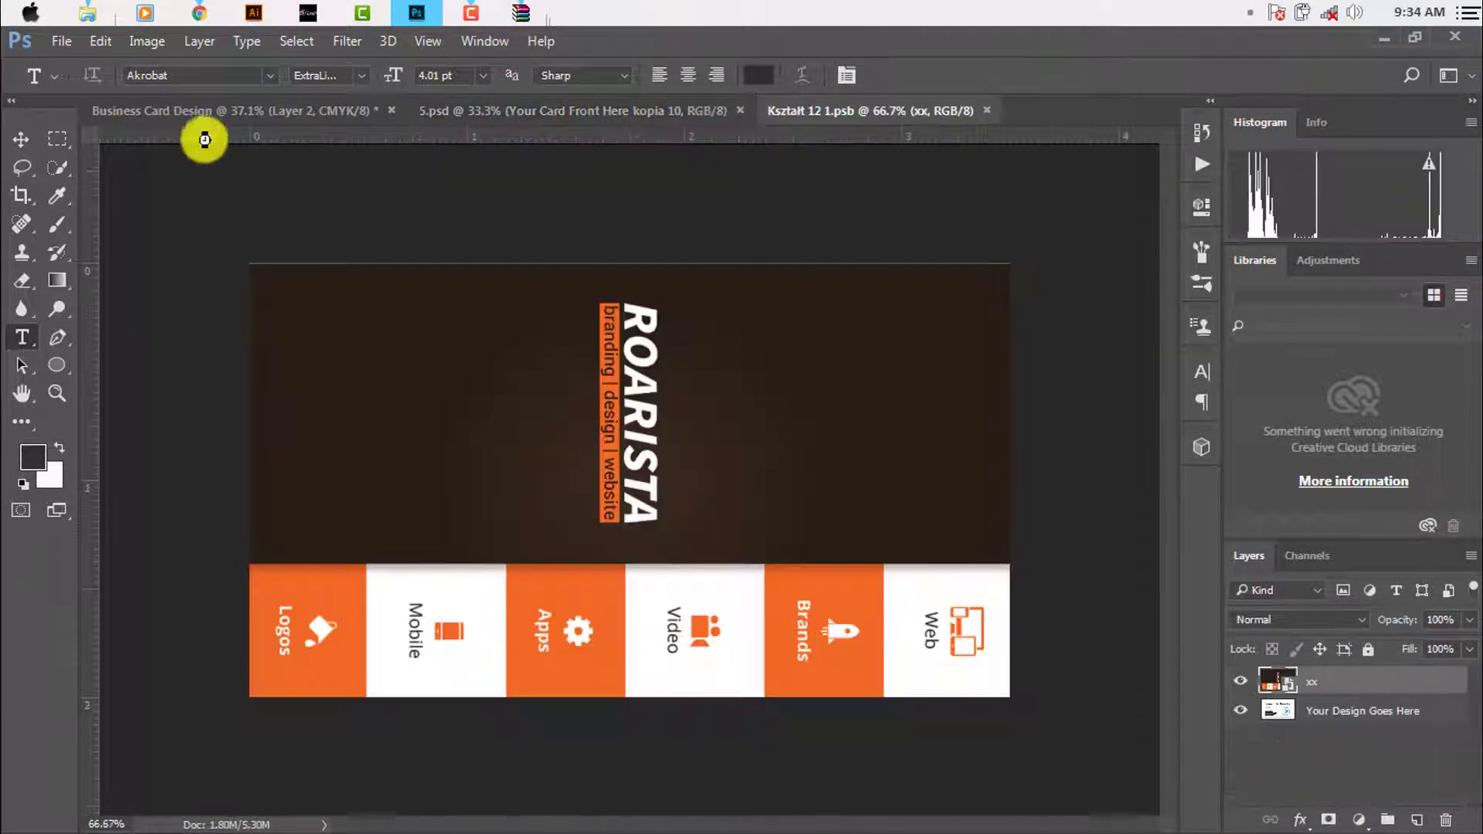
click(214, 112)
click(21, 139)
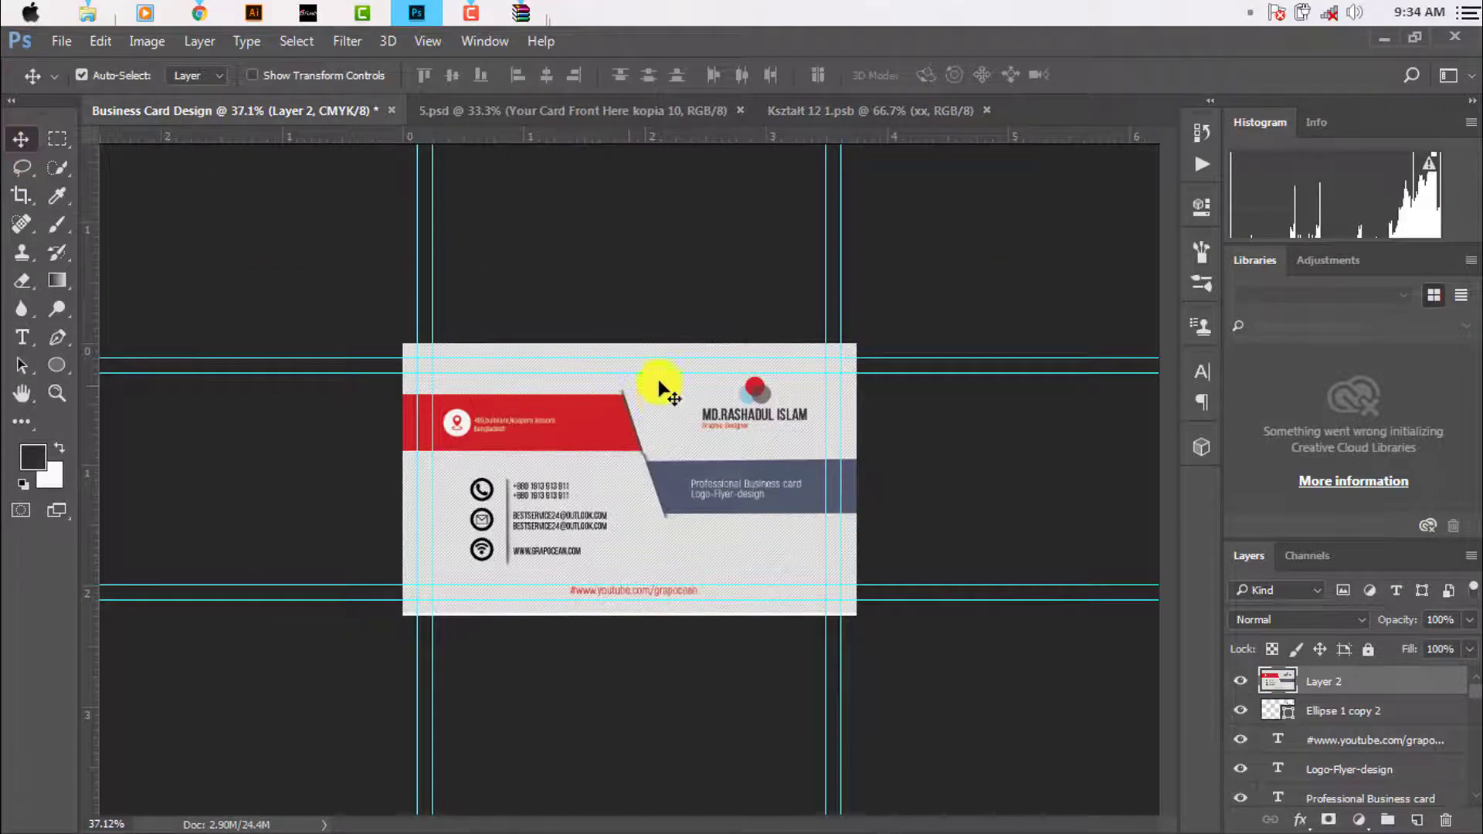
drag(663, 392, 877, 114)
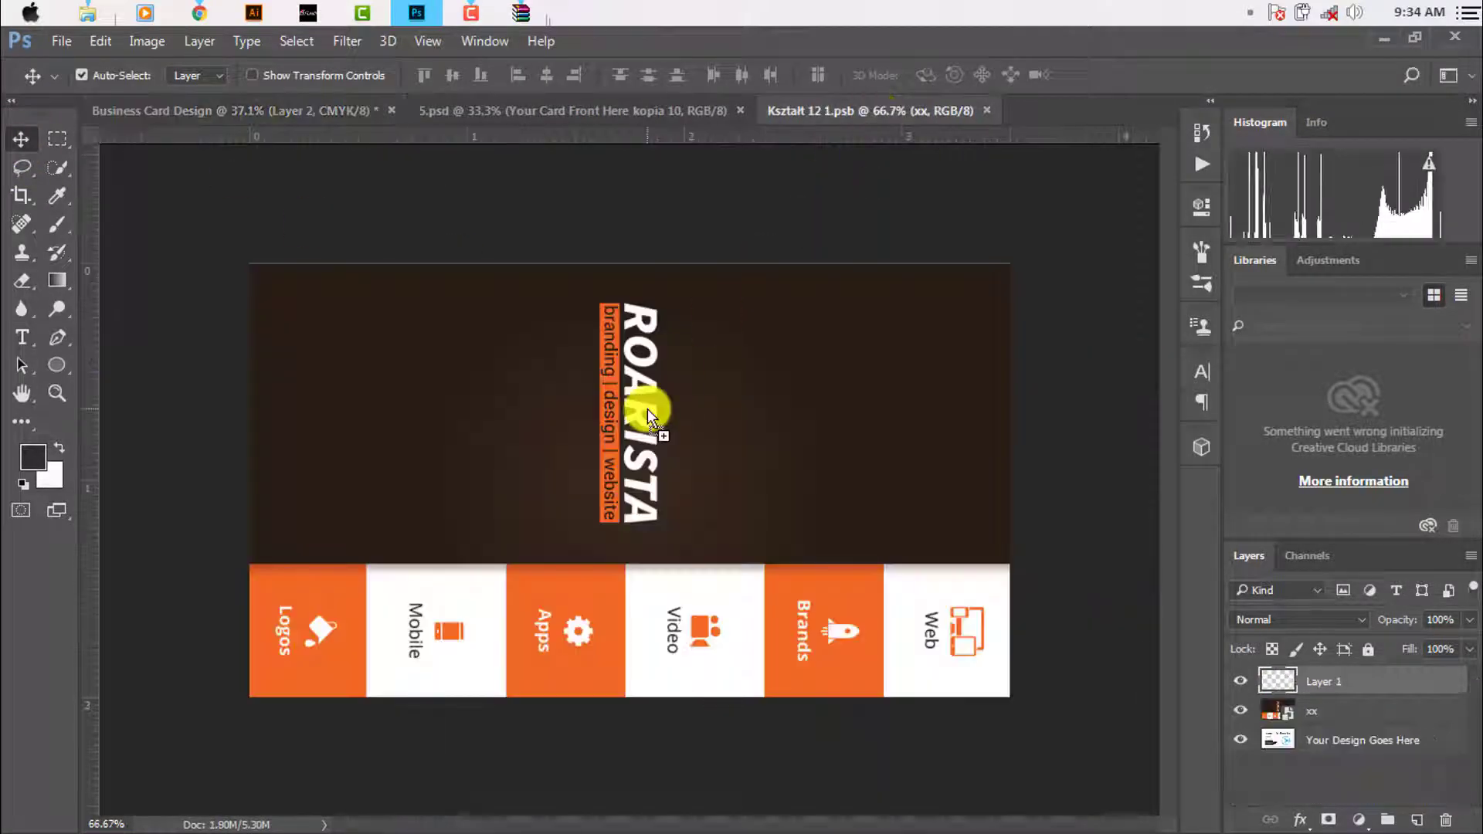
mouse_move(878, 114)
mouse_down()
mouse_move(786, 389)
mouse_move(761, 390)
mouse_up()
Scale the placed card design to the card's edges and commit the transform
key(ctrl+t)
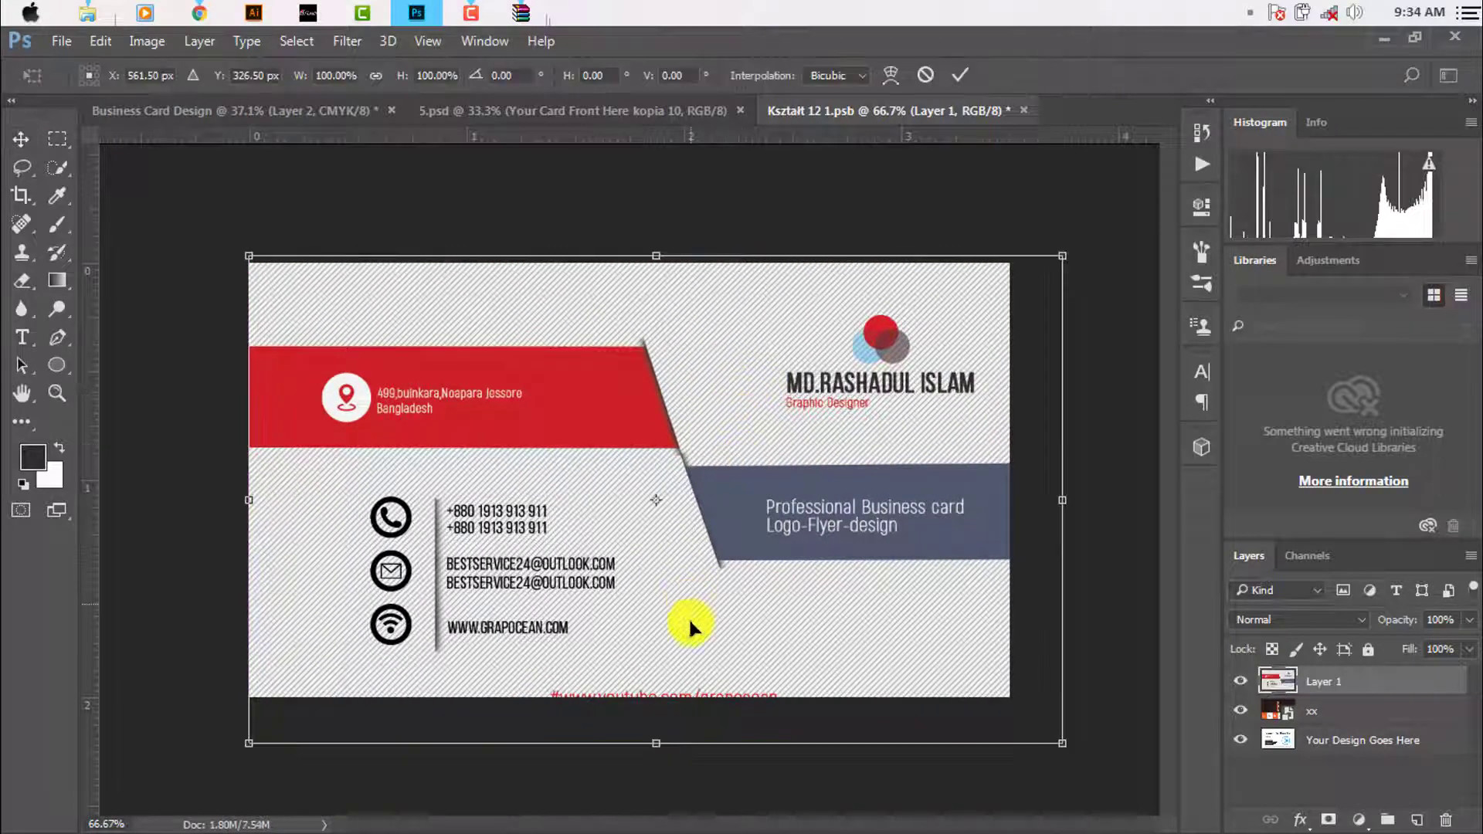
drag(658, 741, 659, 696)
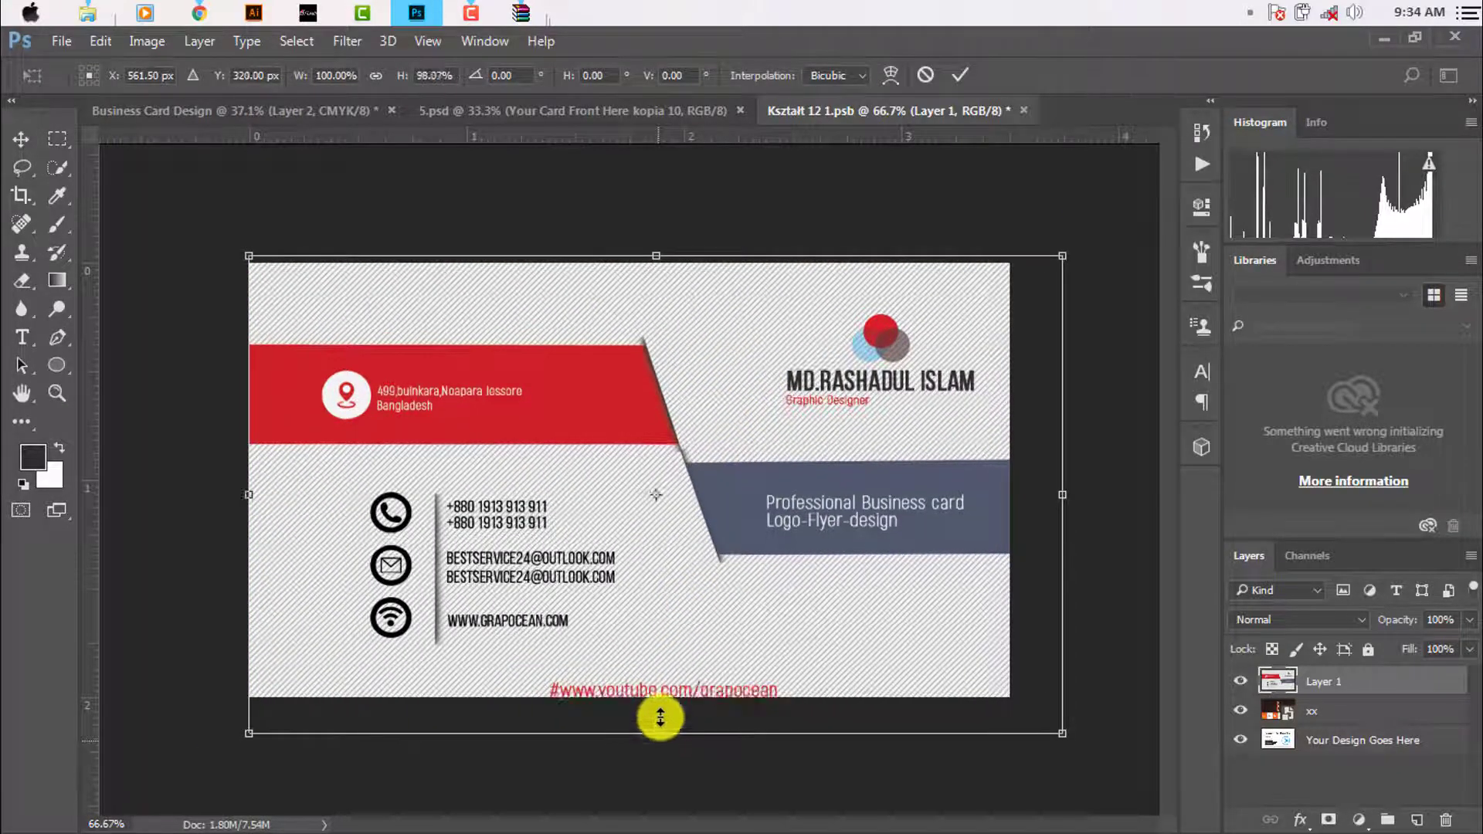
drag(1054, 478, 1009, 478)
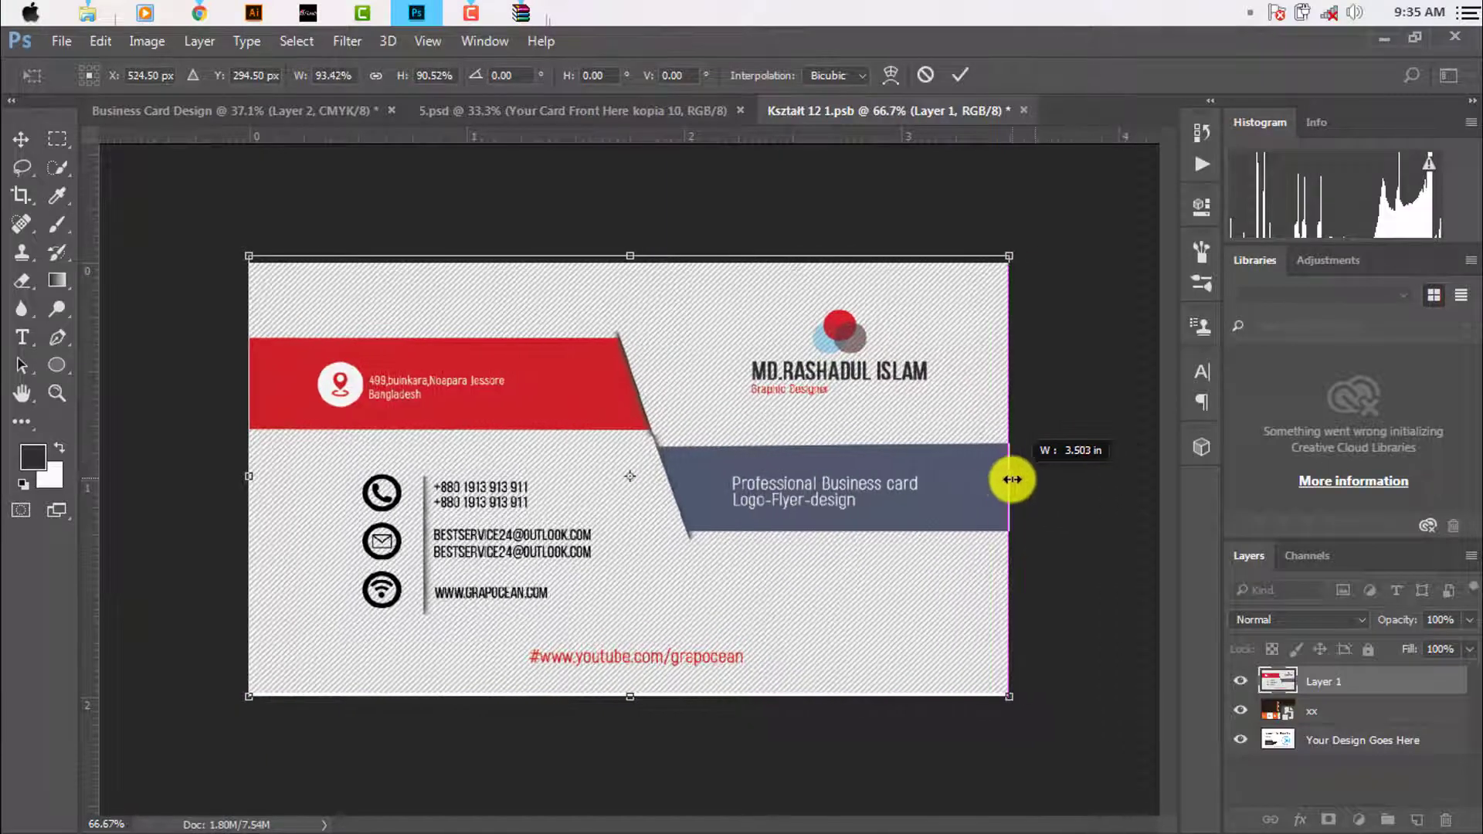
drag(630, 256, 631, 263)
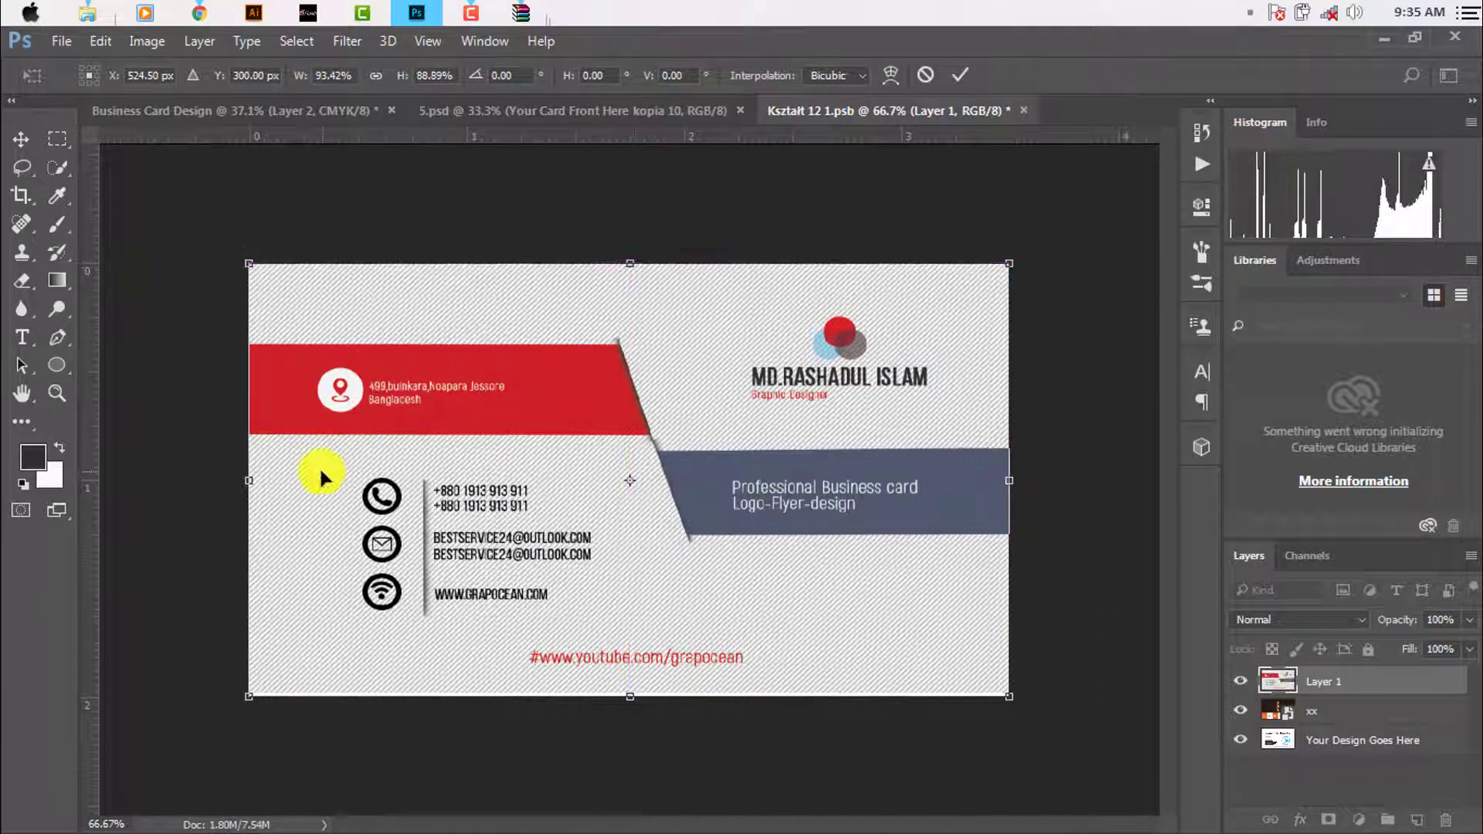
click(960, 74)
scroll(628, 652, up, 2)
scroll(624, 653, down, 3)
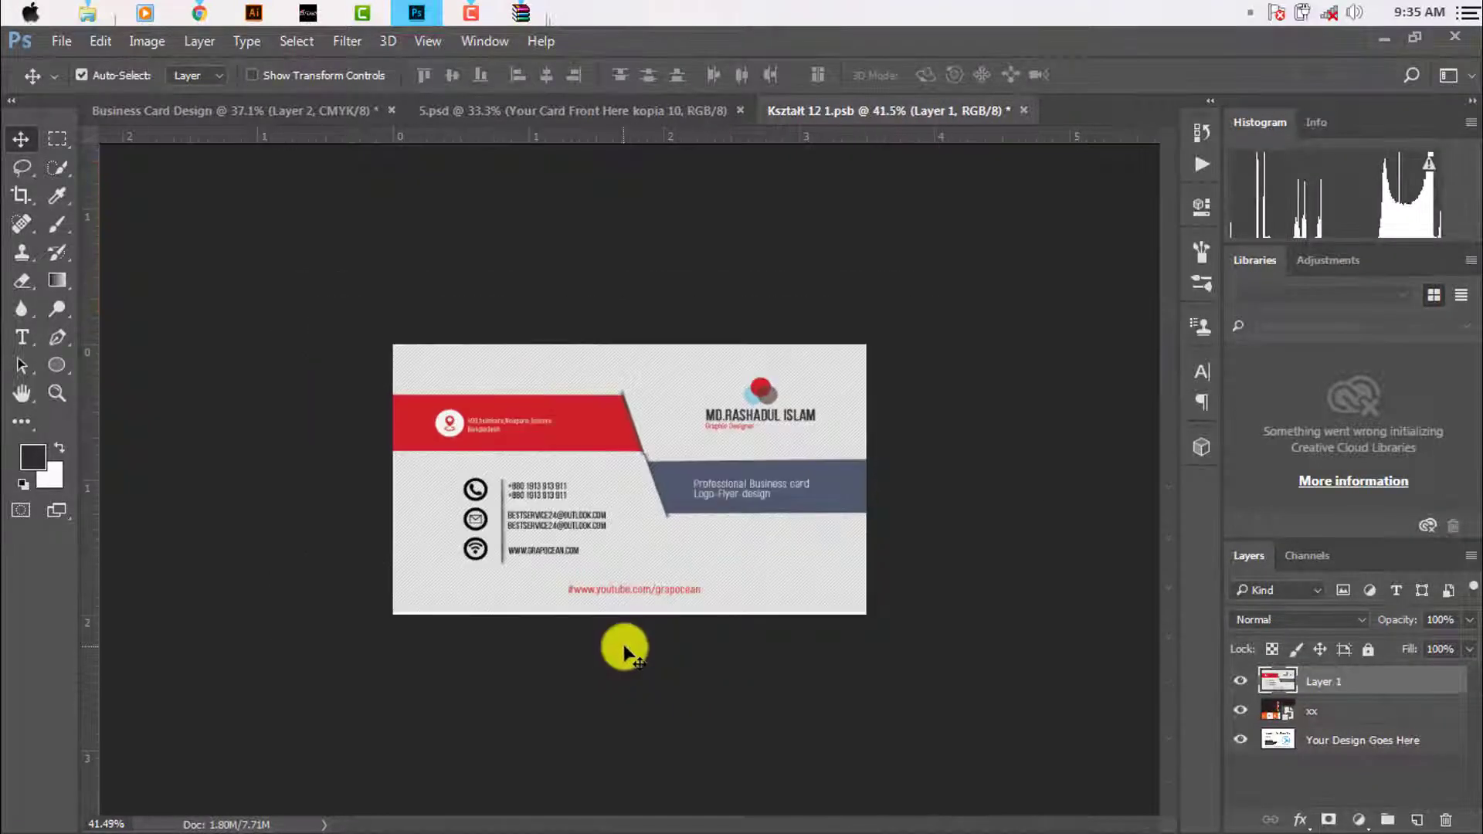
Save the smart object so the new design updates the 5.psd mockup
click(60, 38)
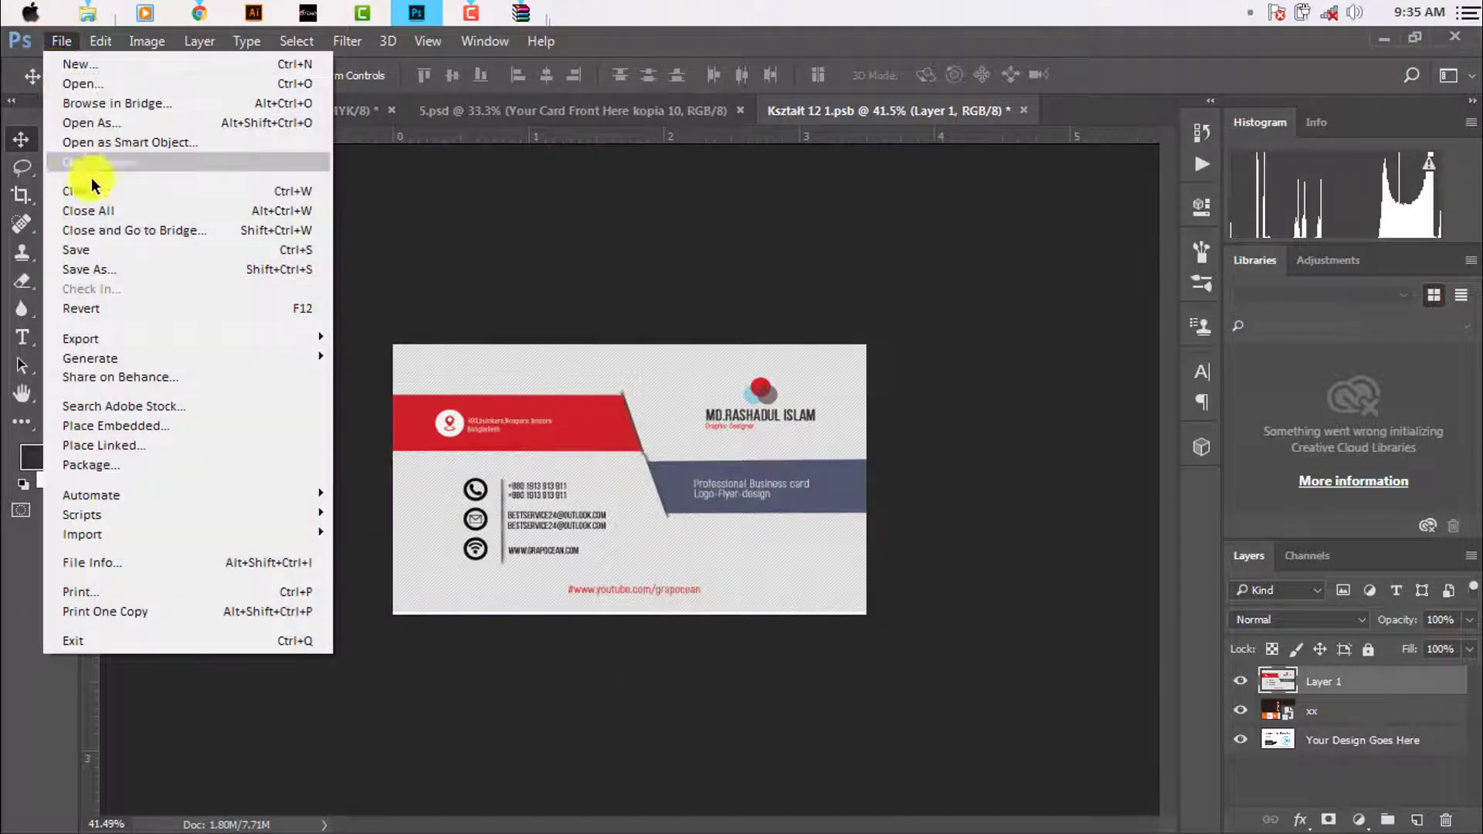
click(96, 250)
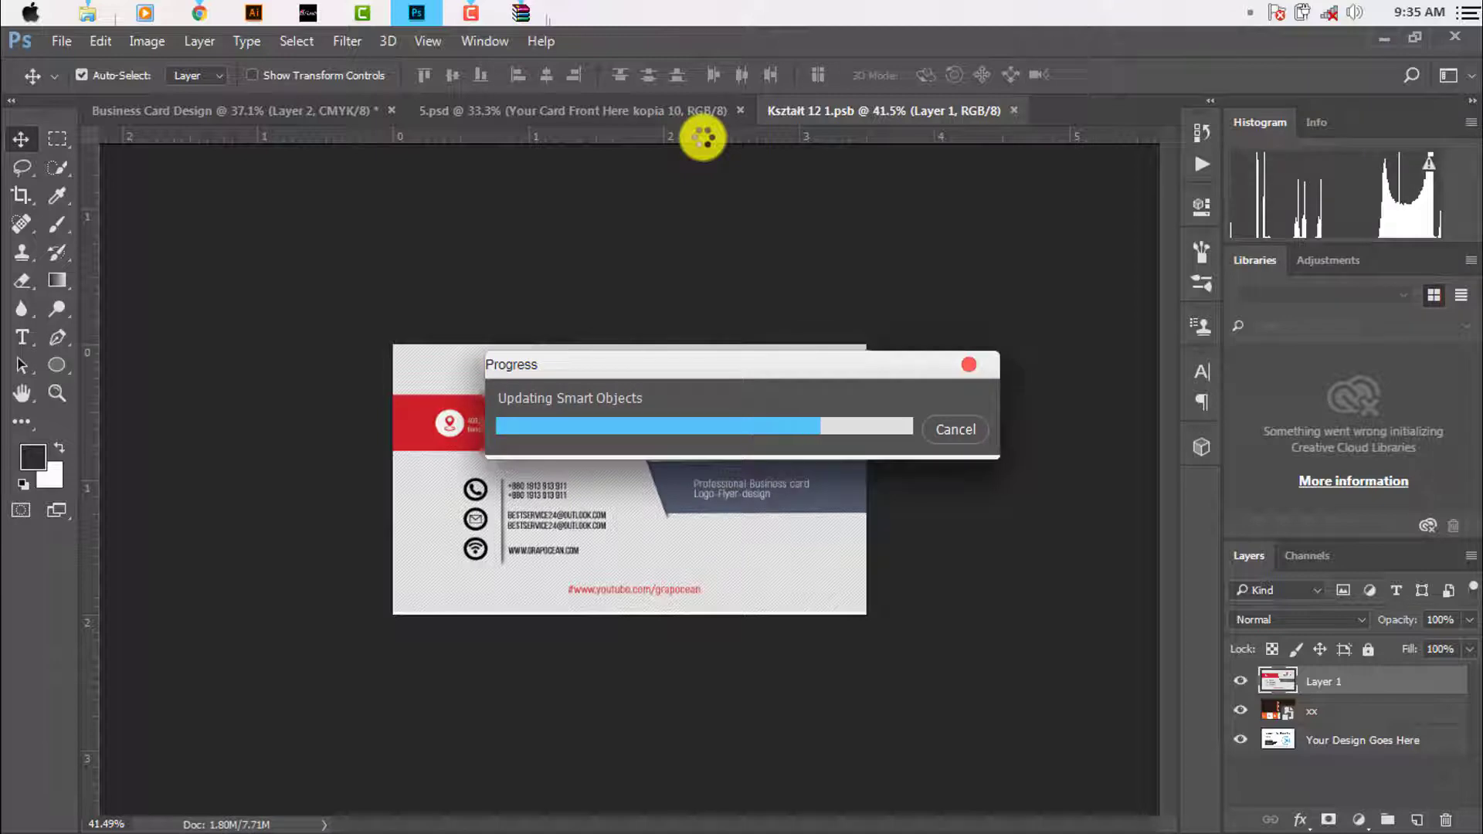
click(632, 114)
Select and expand the Background group in the 5.psd Layers panel
scroll(769, 502, up, 5)
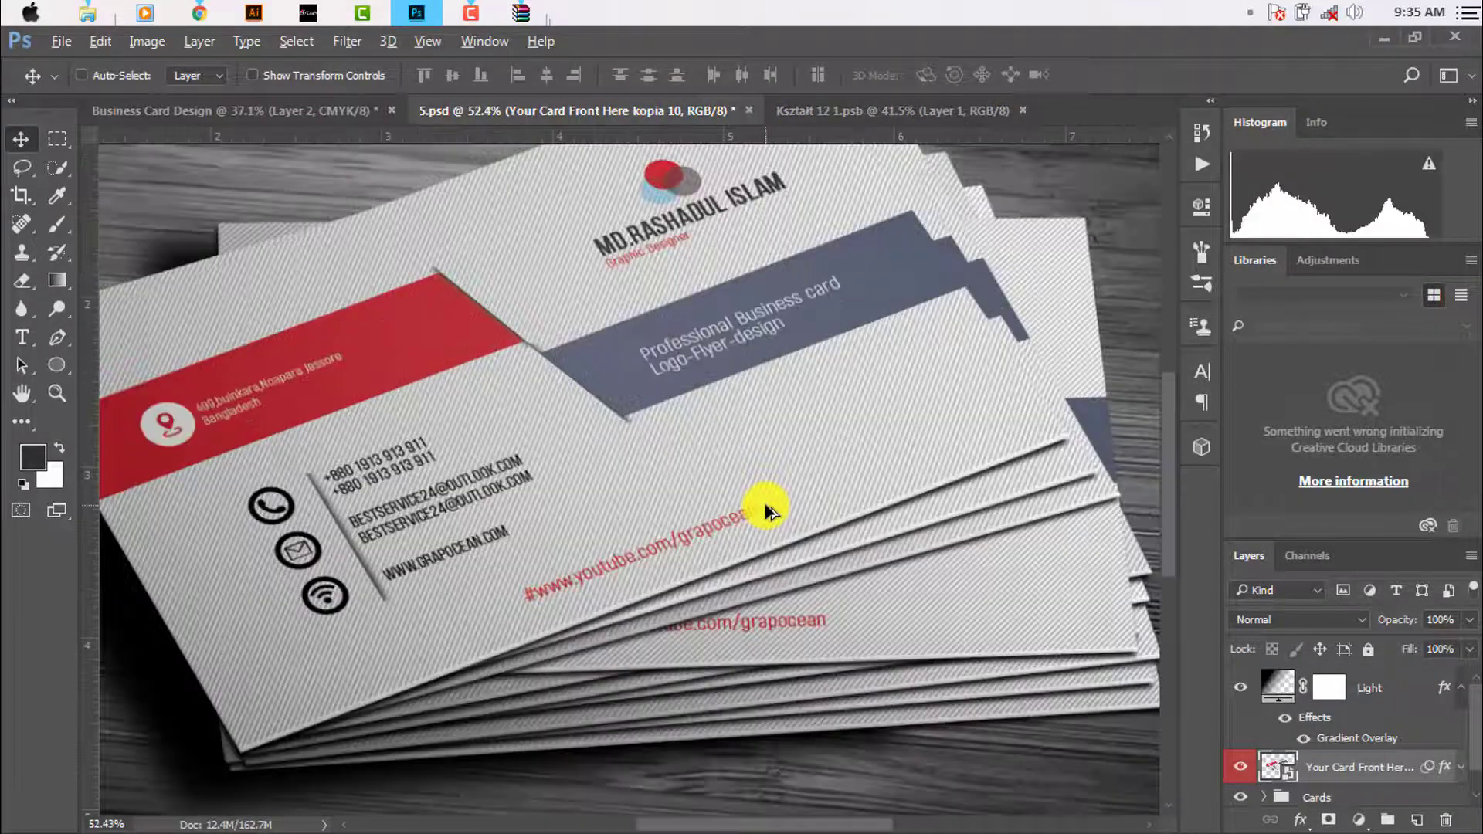
scroll(776, 499, down, 2)
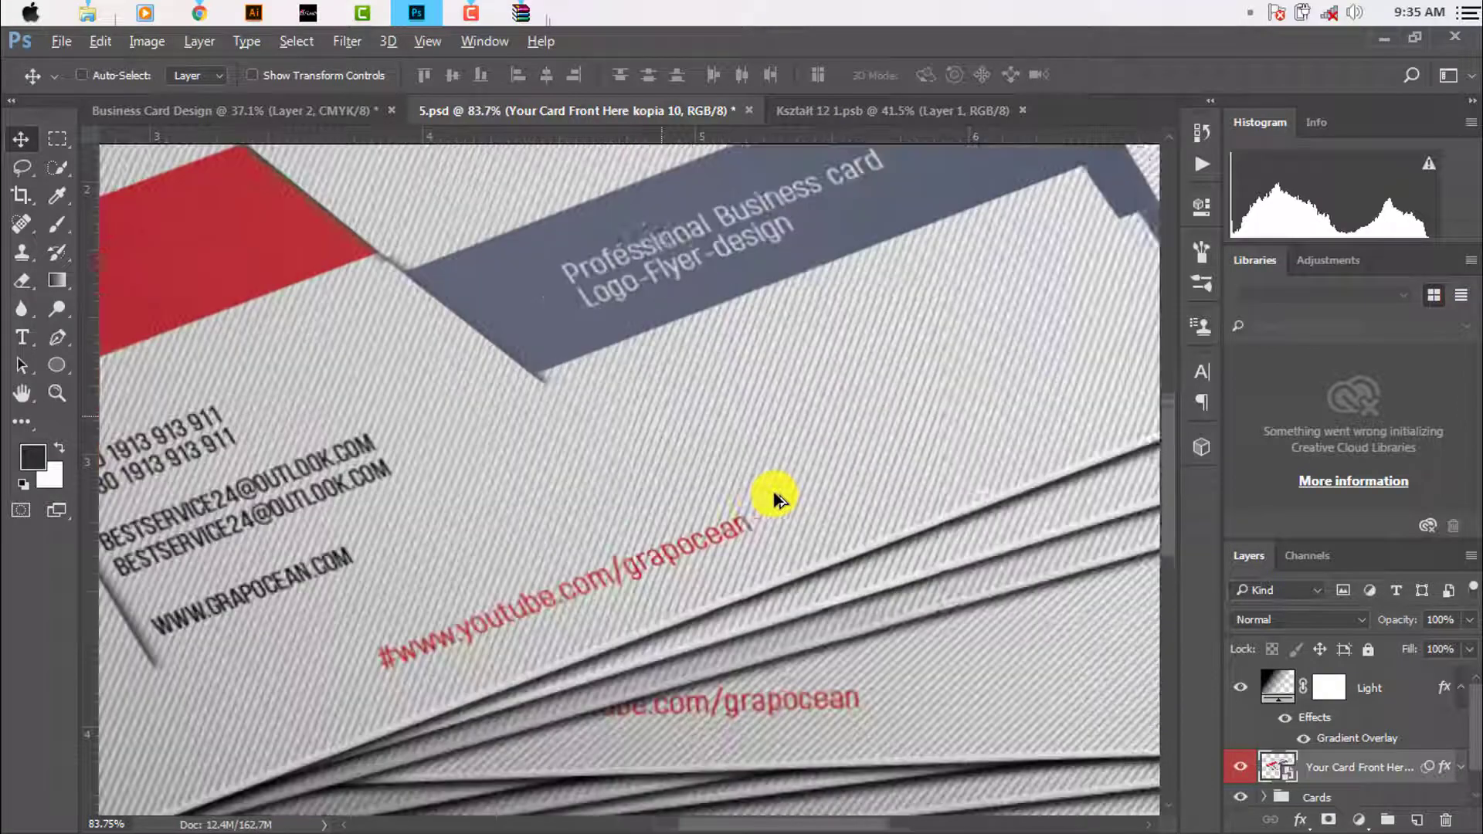
scroll(776, 498, down, 3)
scroll(772, 495, down, 1)
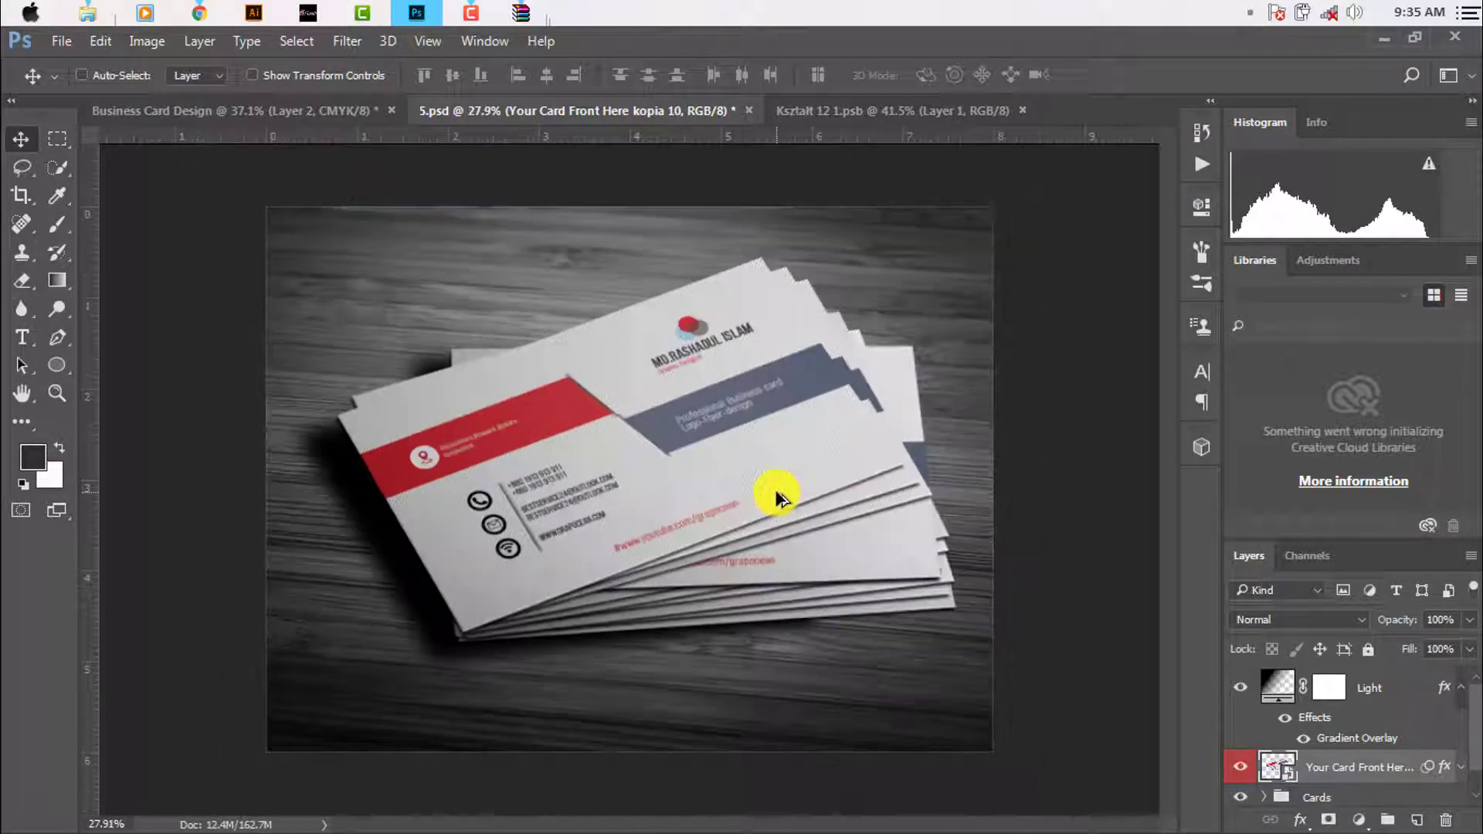
scroll(1366, 729, down, 1)
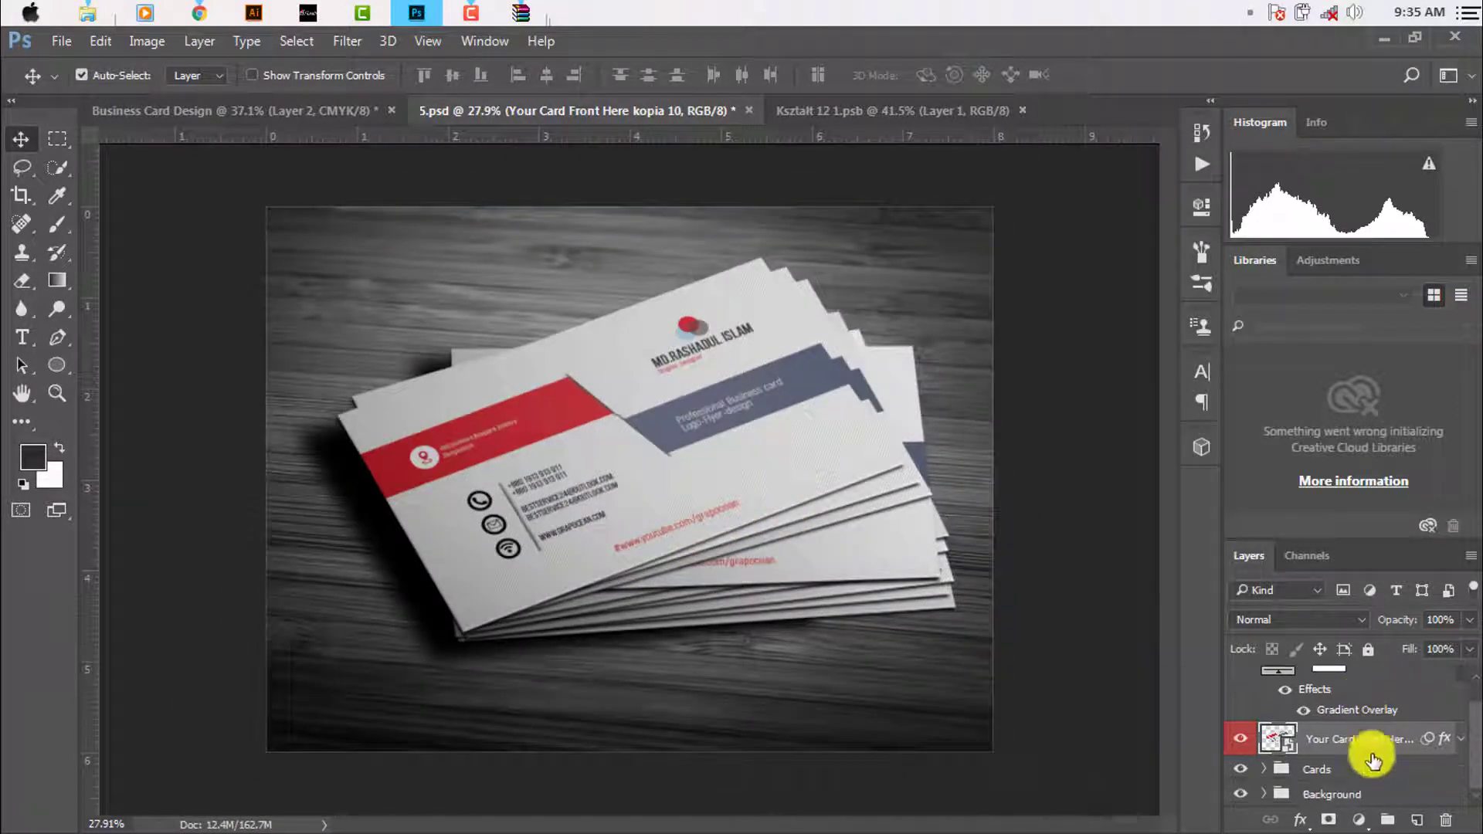
scroll(1274, 753, up, 1)
scroll(1270, 756, down, 1)
click(1265, 797)
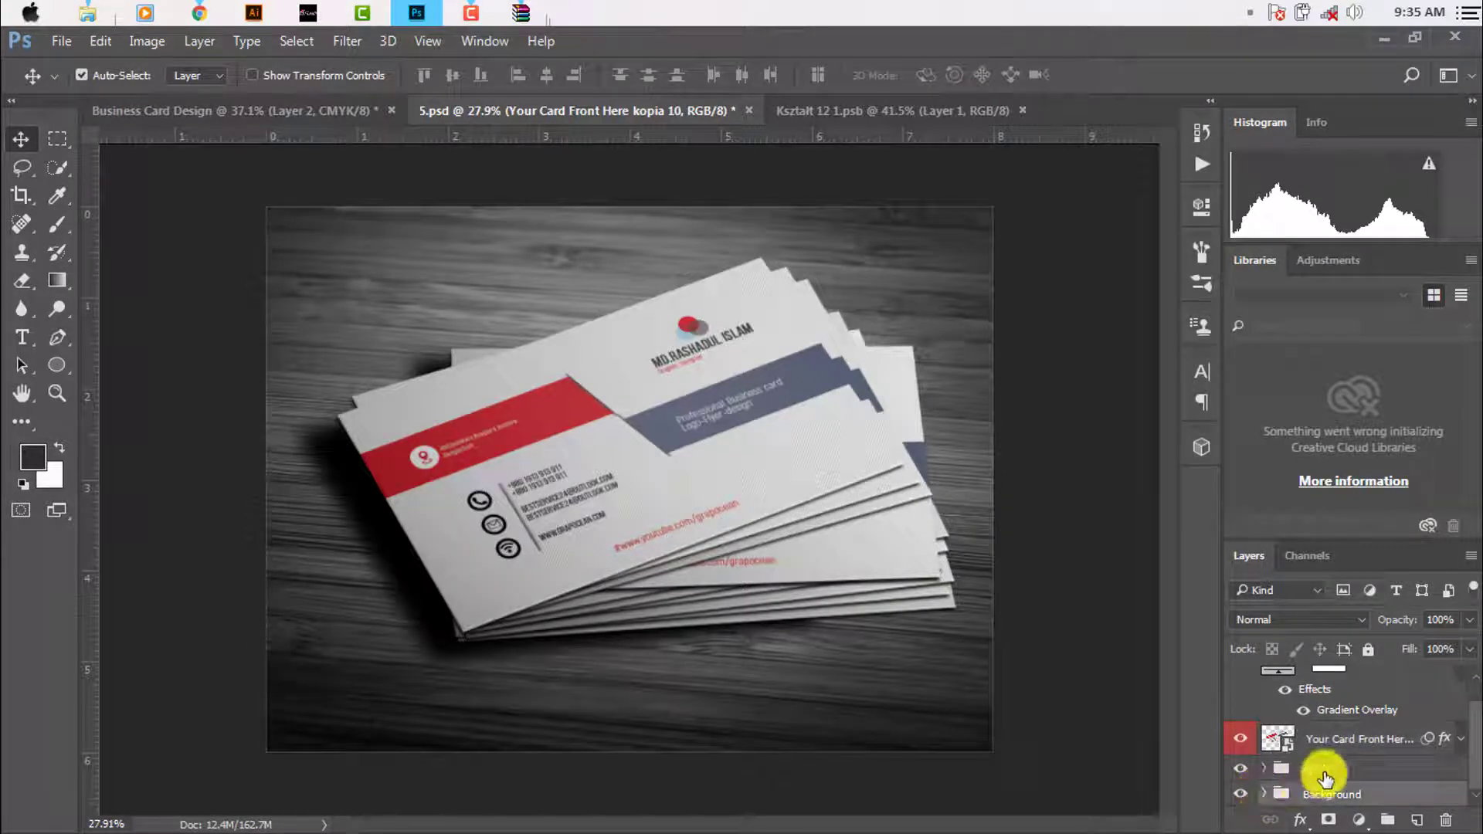
click(1263, 795)
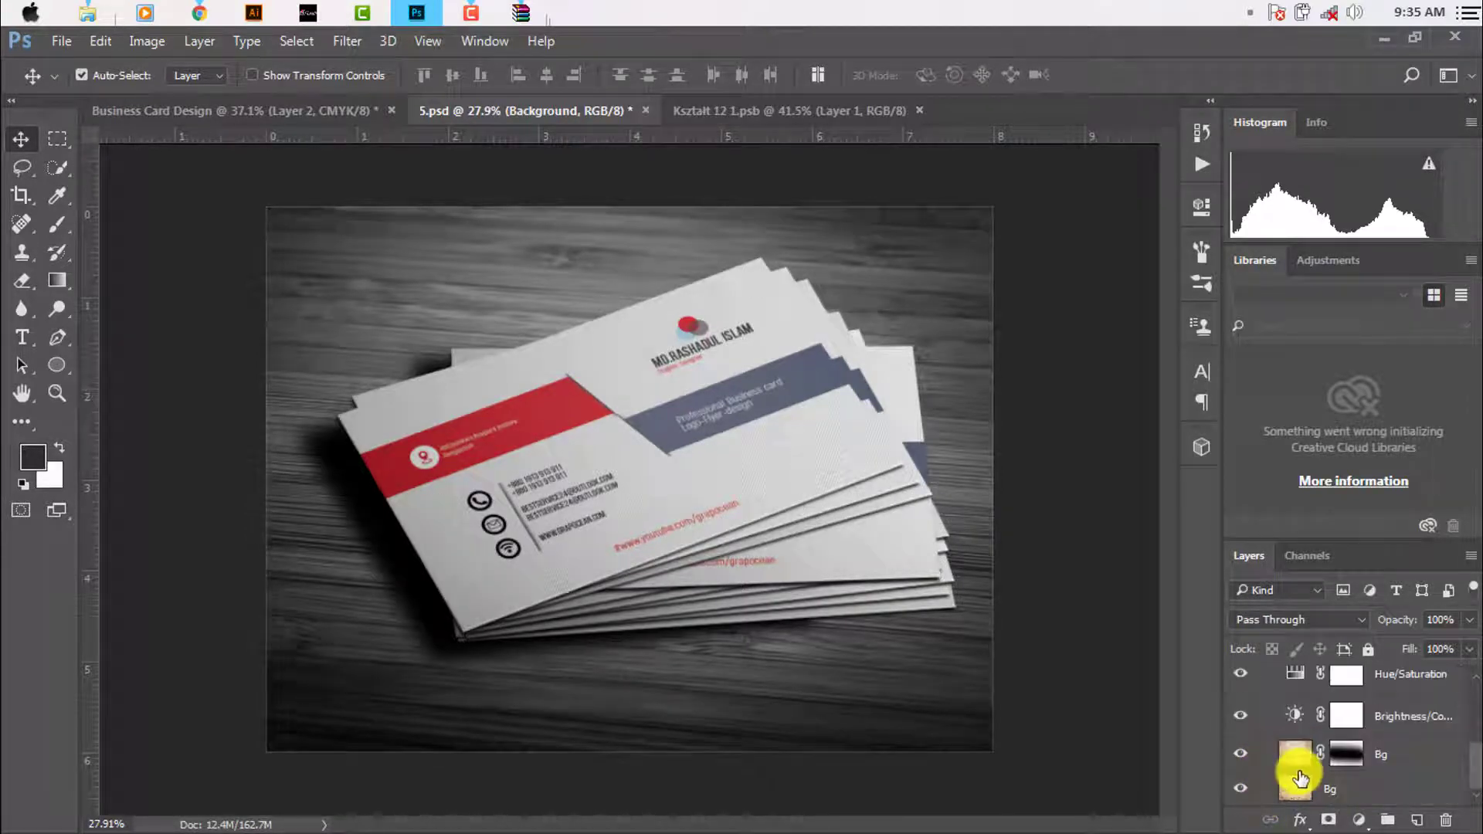
Fill a new Background-group layer dark grey with the Paint Bucket and open its Layer Style
scroll(1387, 775, up, 2)
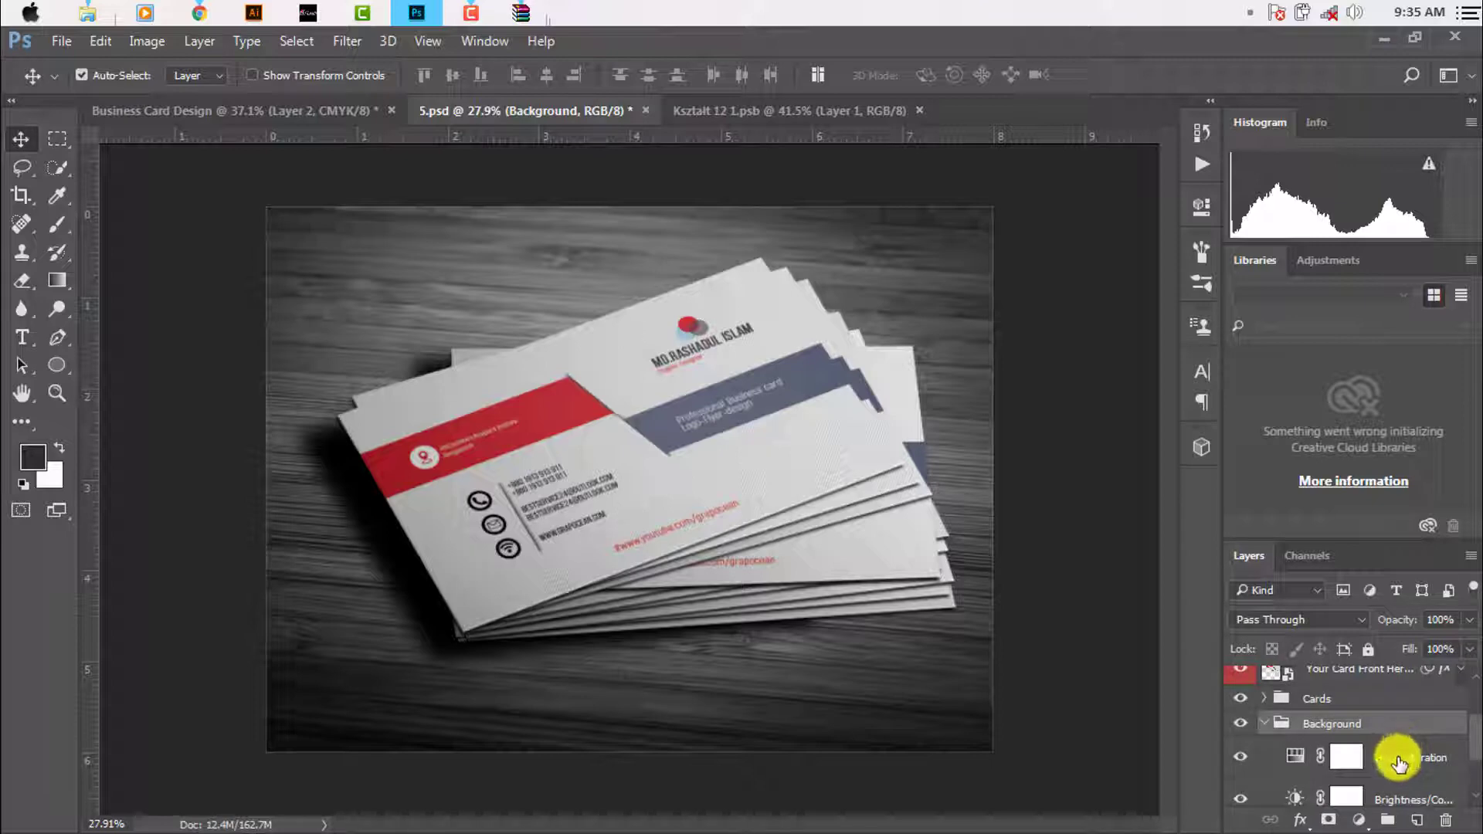
click(1417, 820)
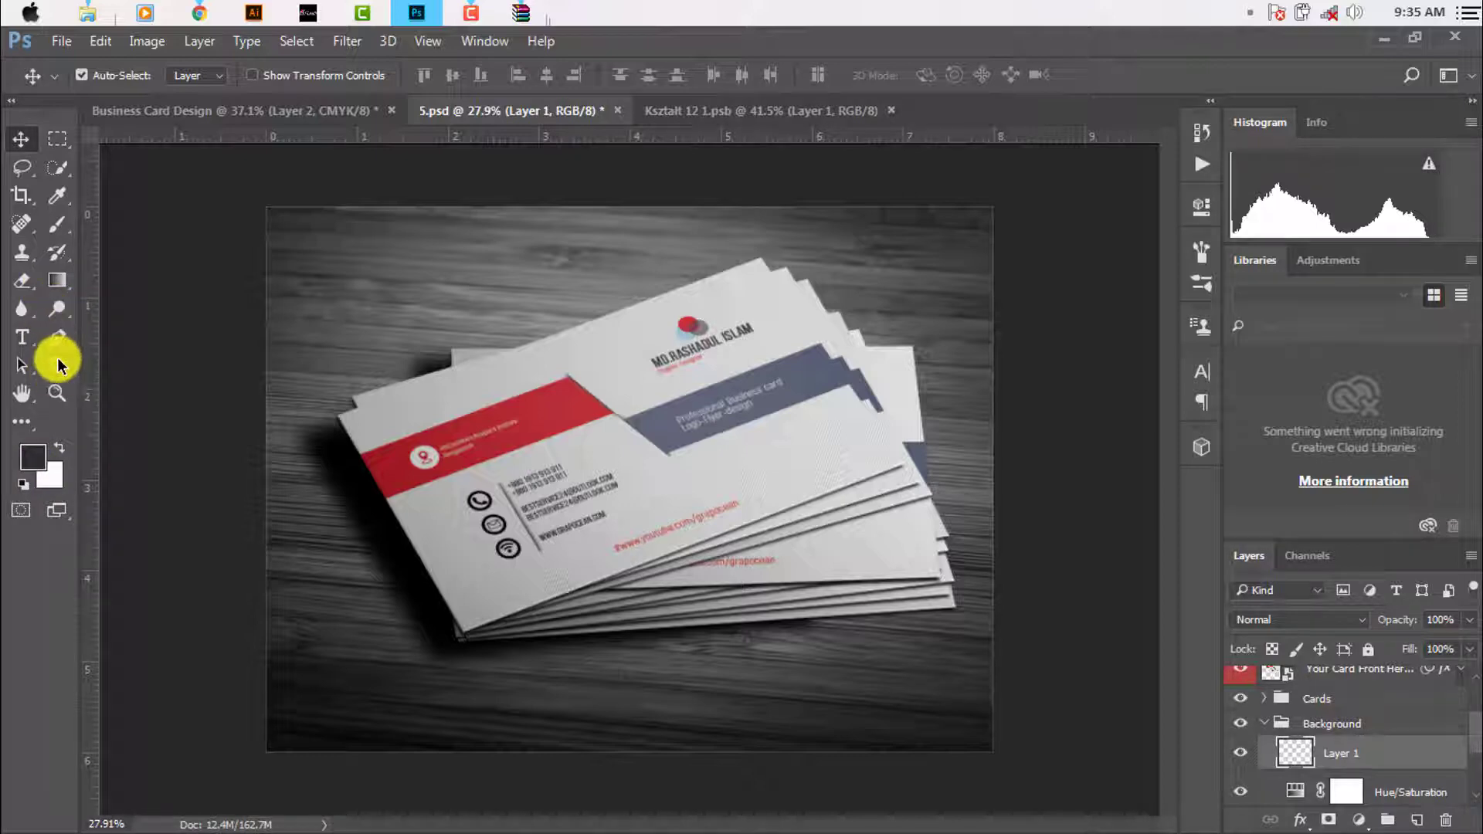
click(58, 363)
click(58, 280)
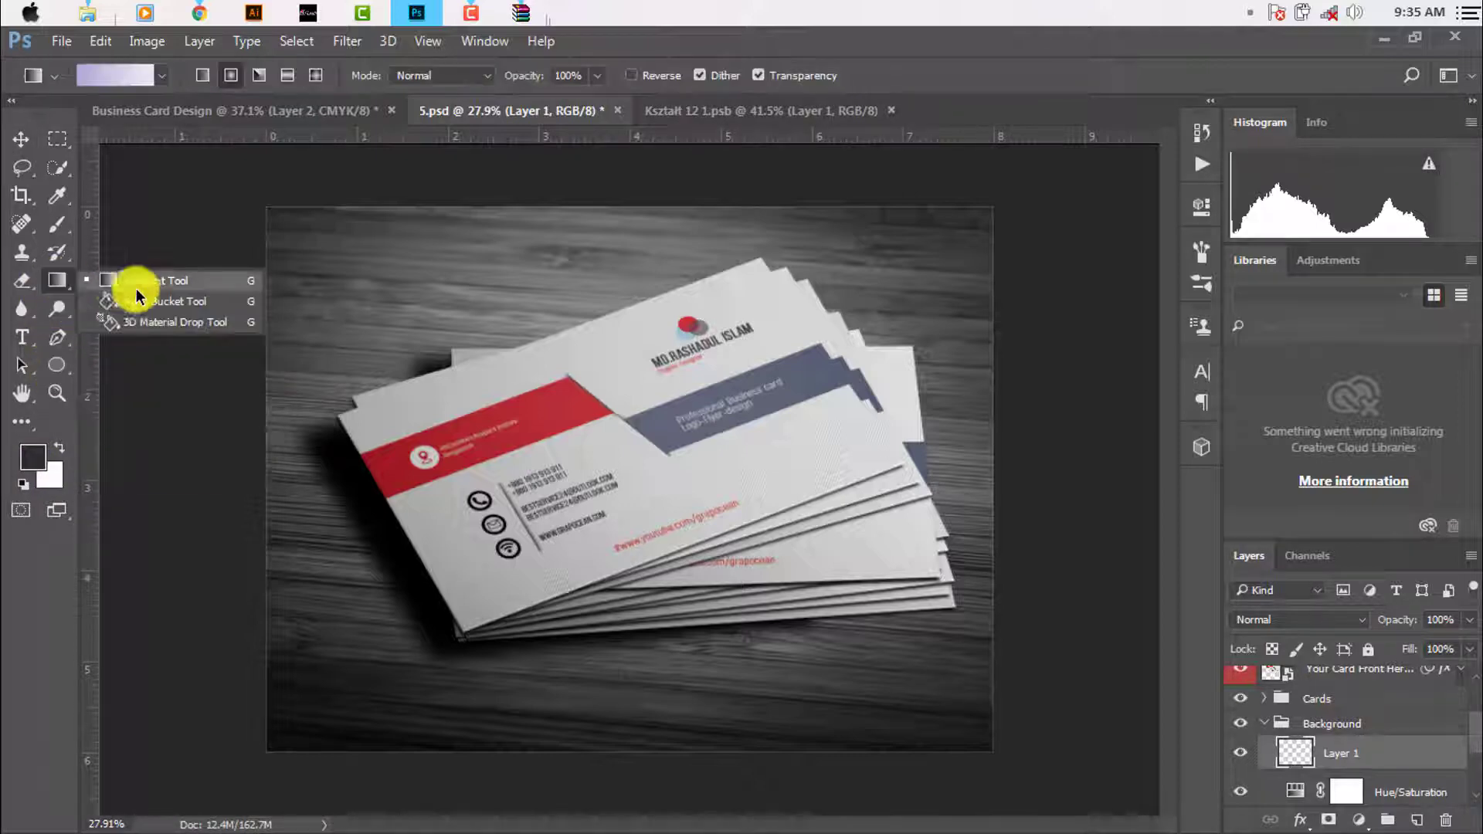
click(136, 299)
click(321, 297)
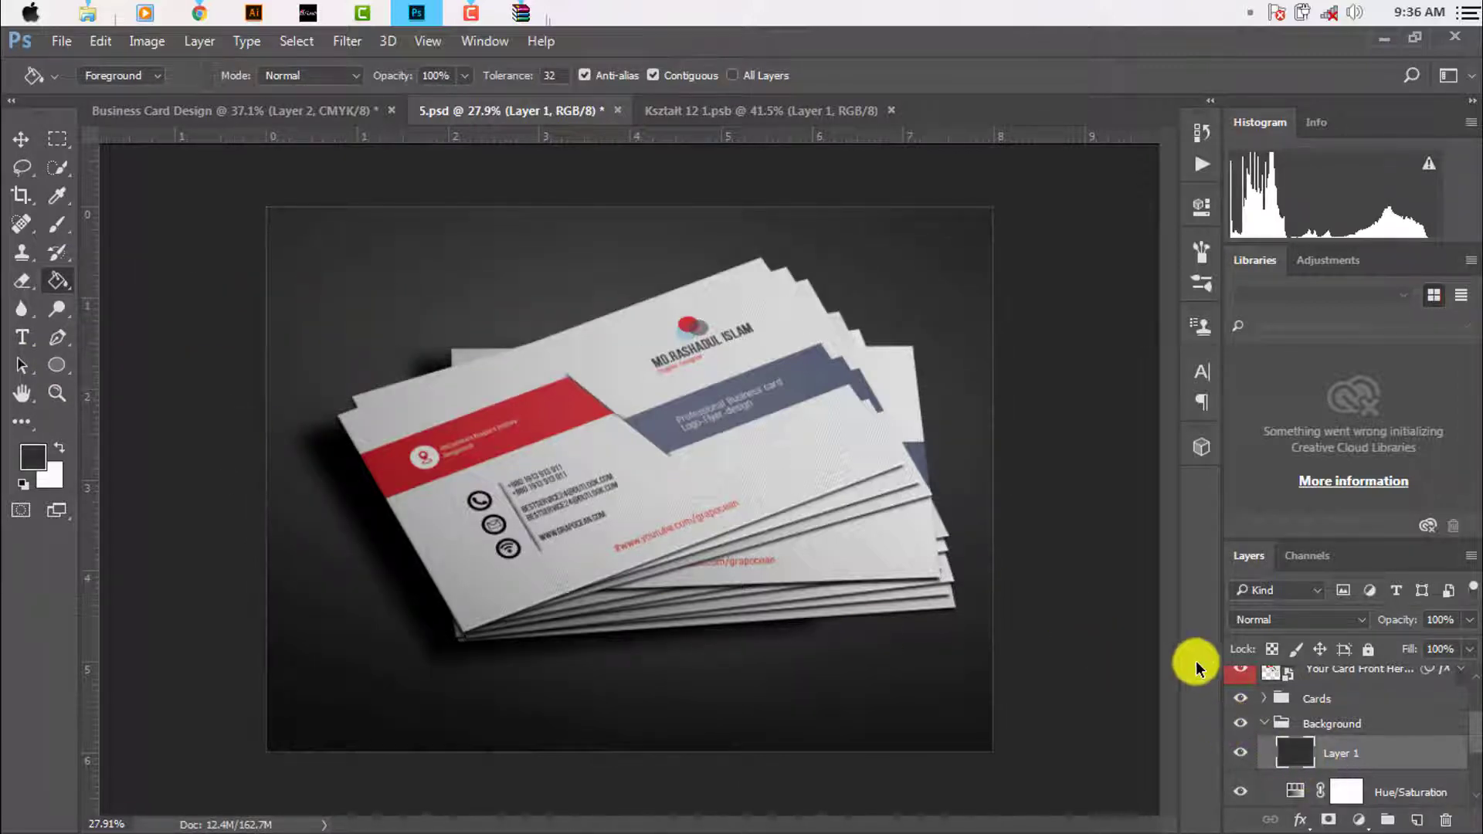
double_click(1292, 753)
drag(754, 100, 1328, 225)
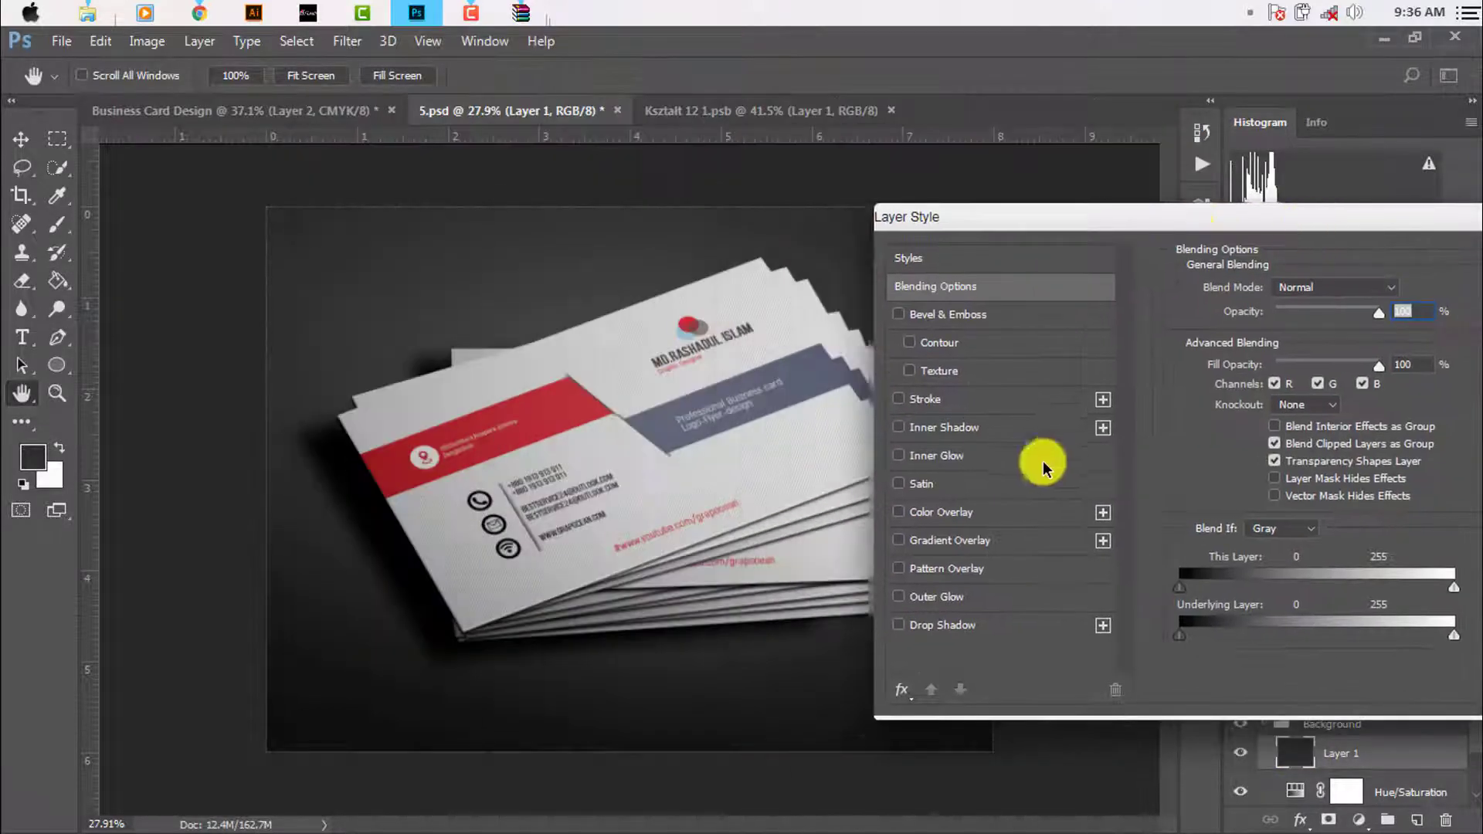
Enable Color Overlay and sample slate-blue, red and near-white colours from the card
click(963, 511)
click(1402, 292)
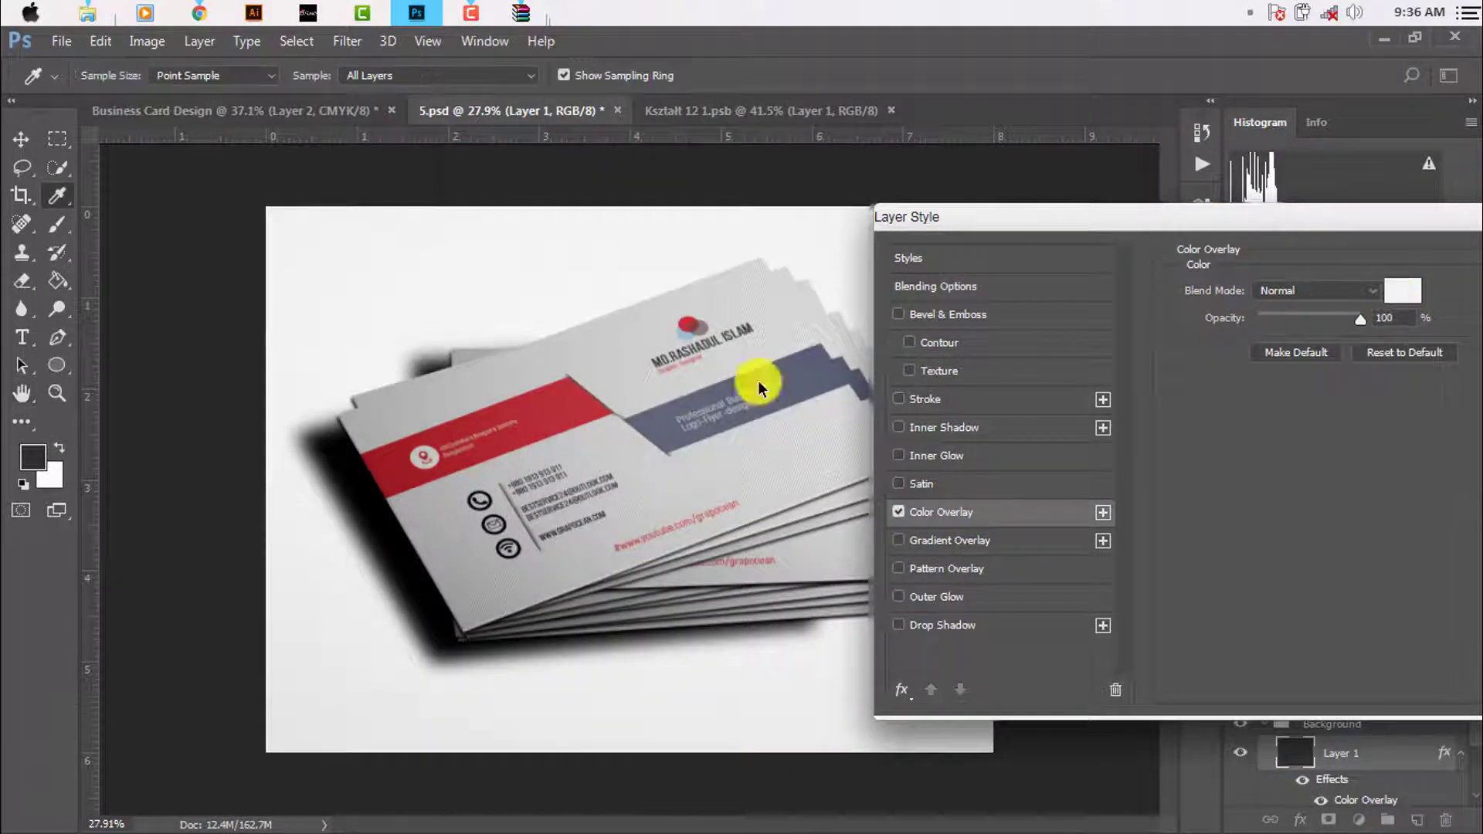
drag(772, 147, 725, 495)
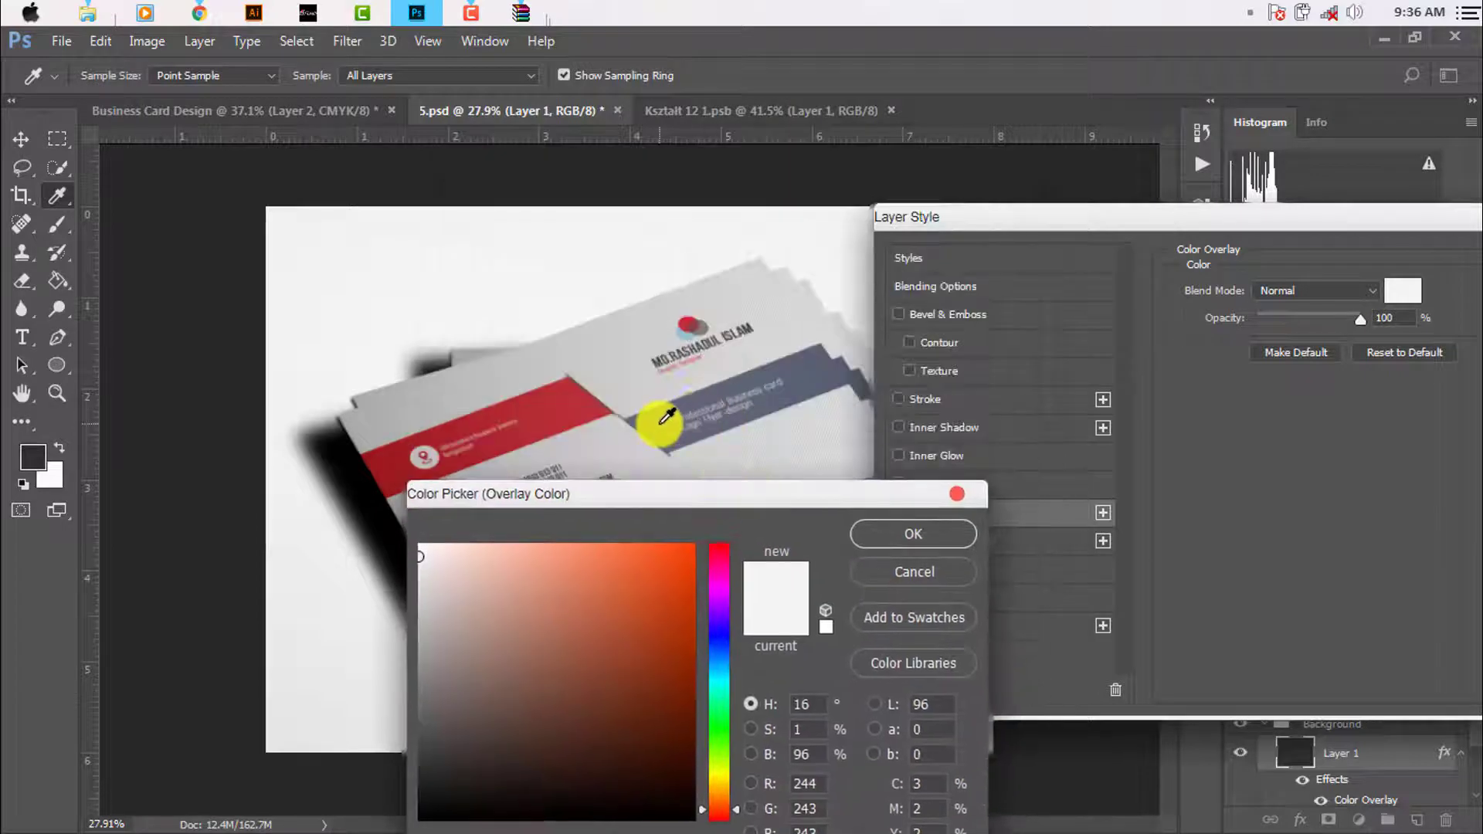
click(660, 423)
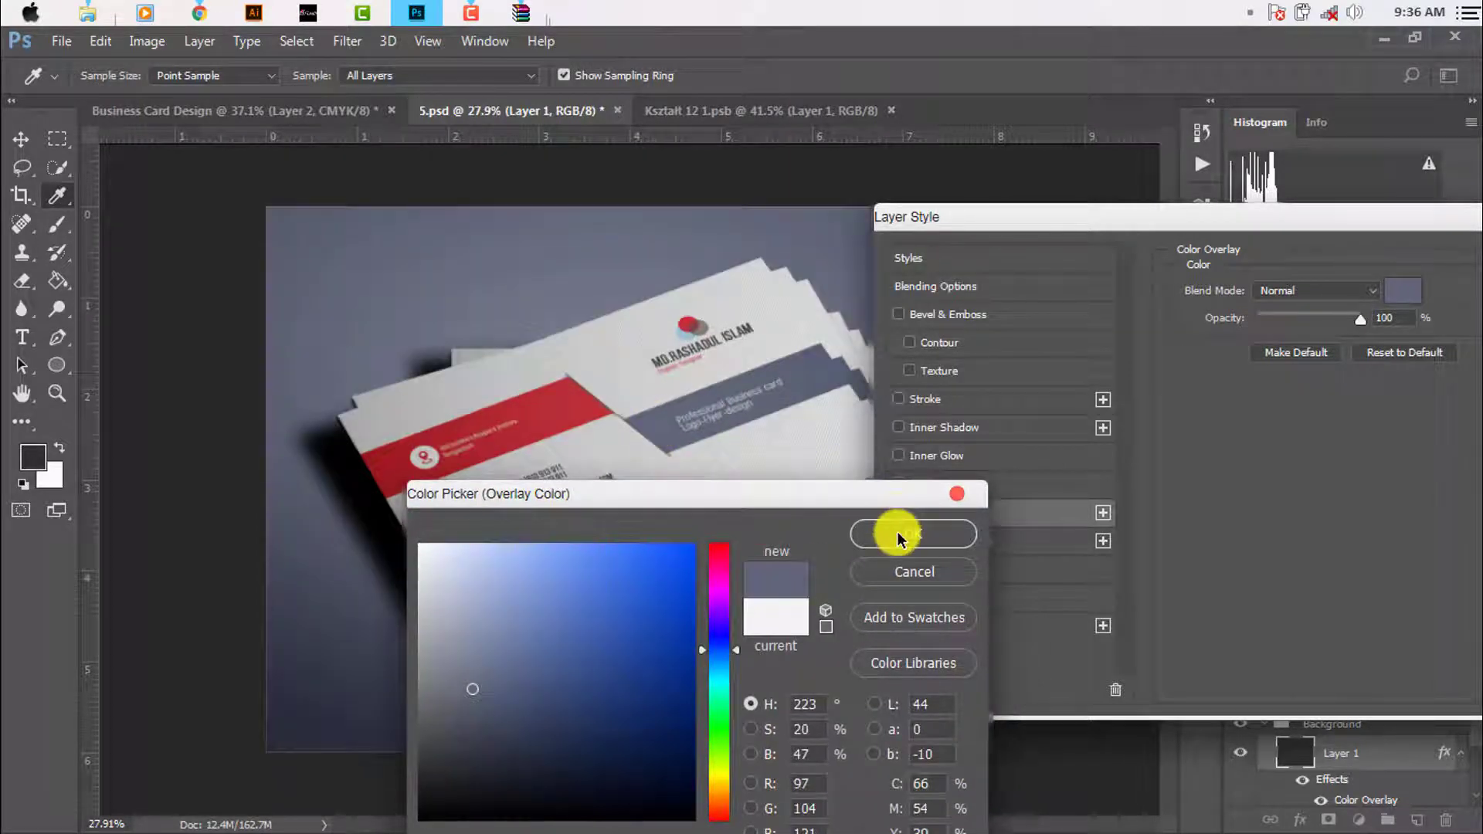
click(546, 424)
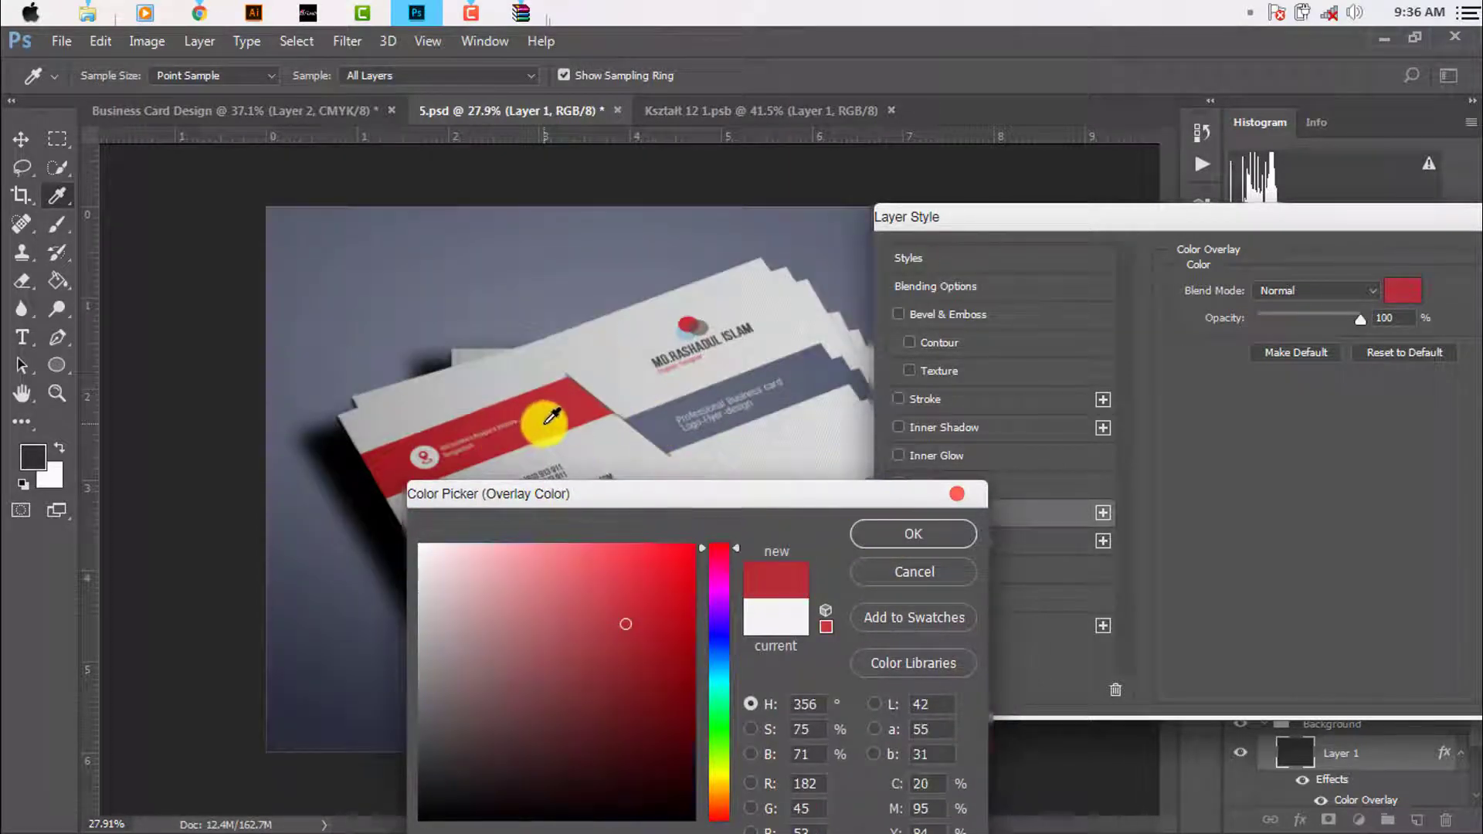
click(741, 468)
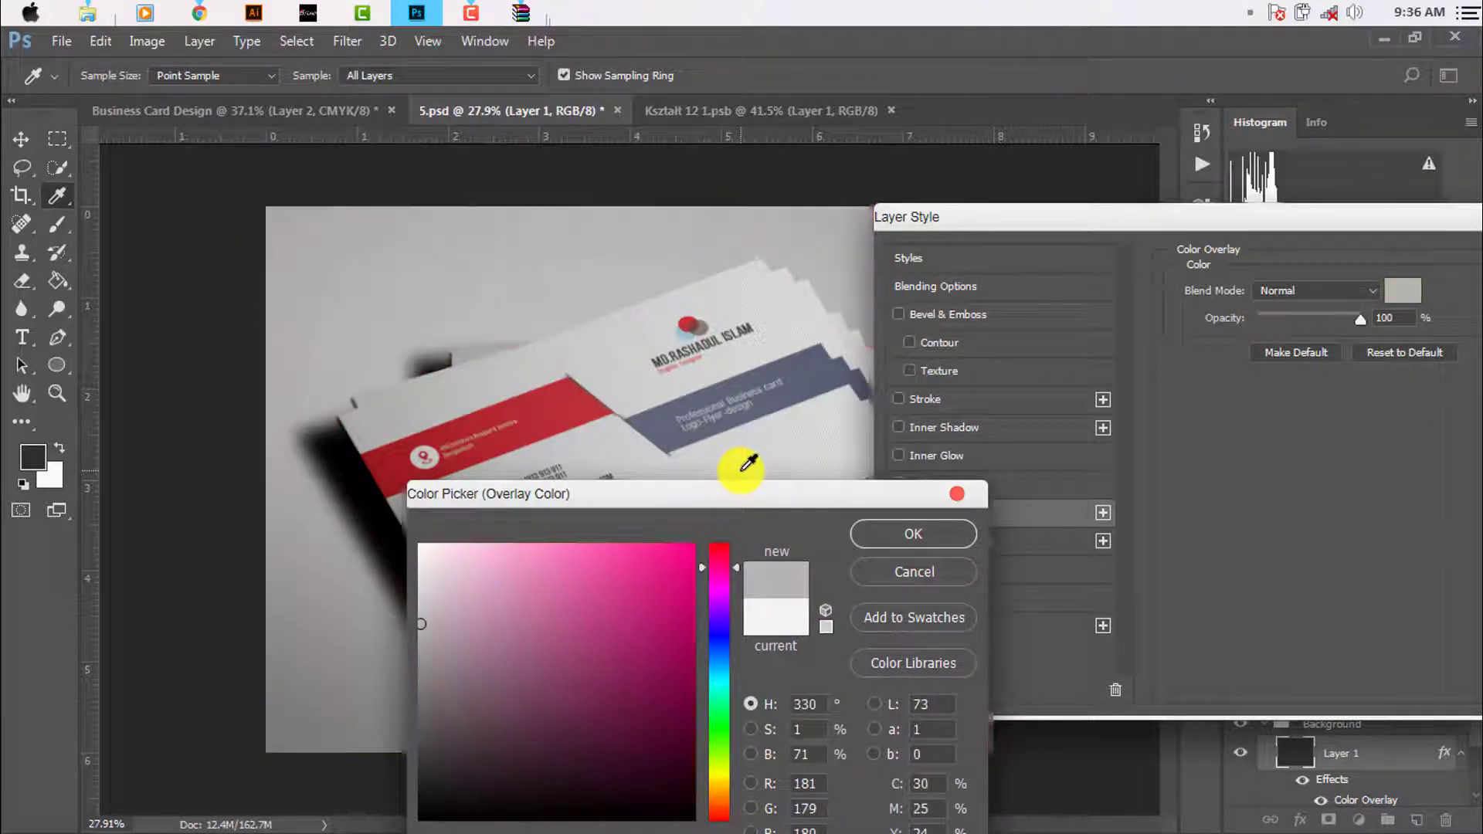
drag(742, 469, 848, 441)
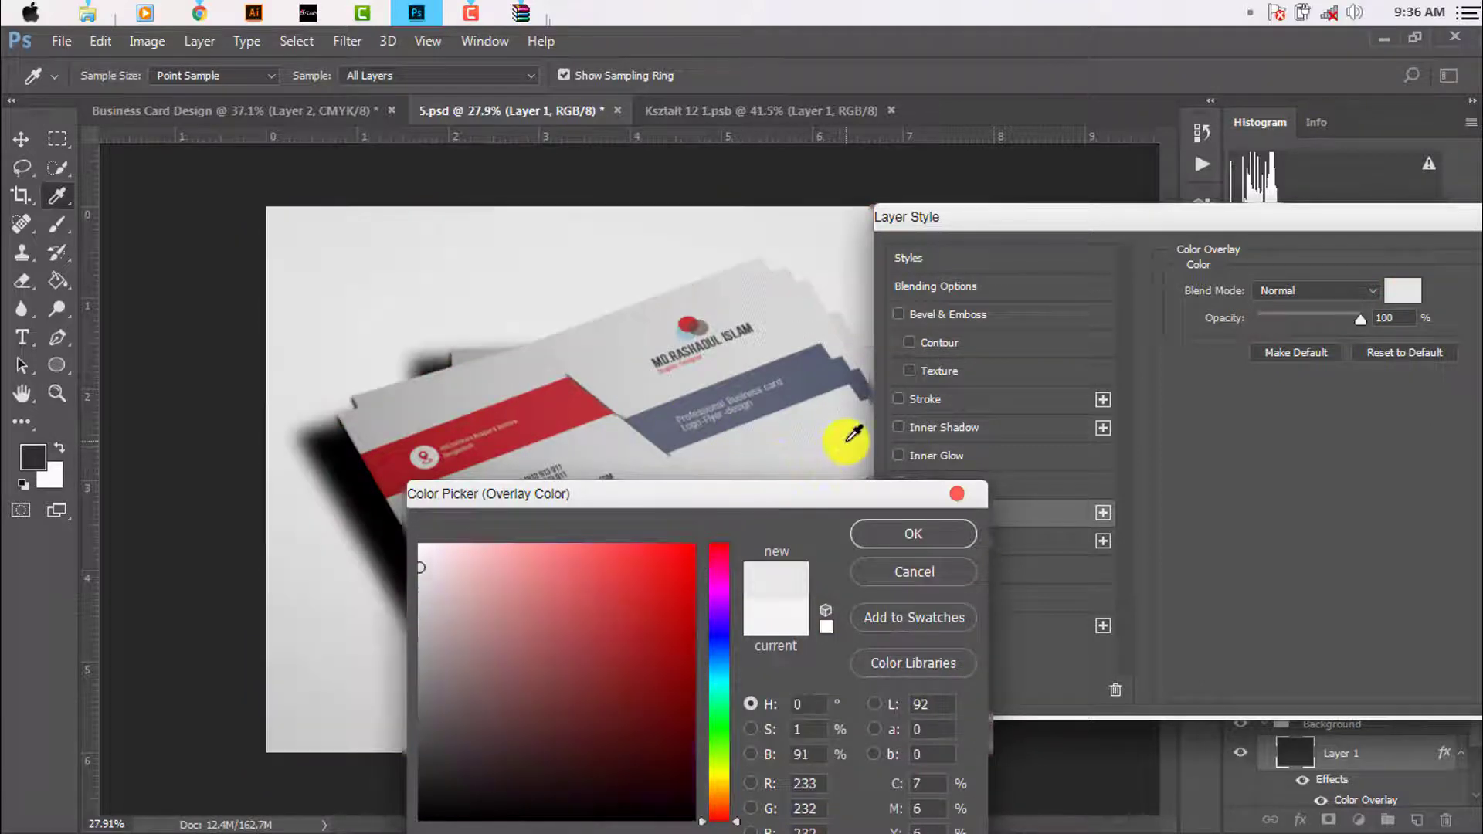
Try mid grey and near-white overlays, then cancel the Layer Style dialog
click(803, 454)
click(757, 459)
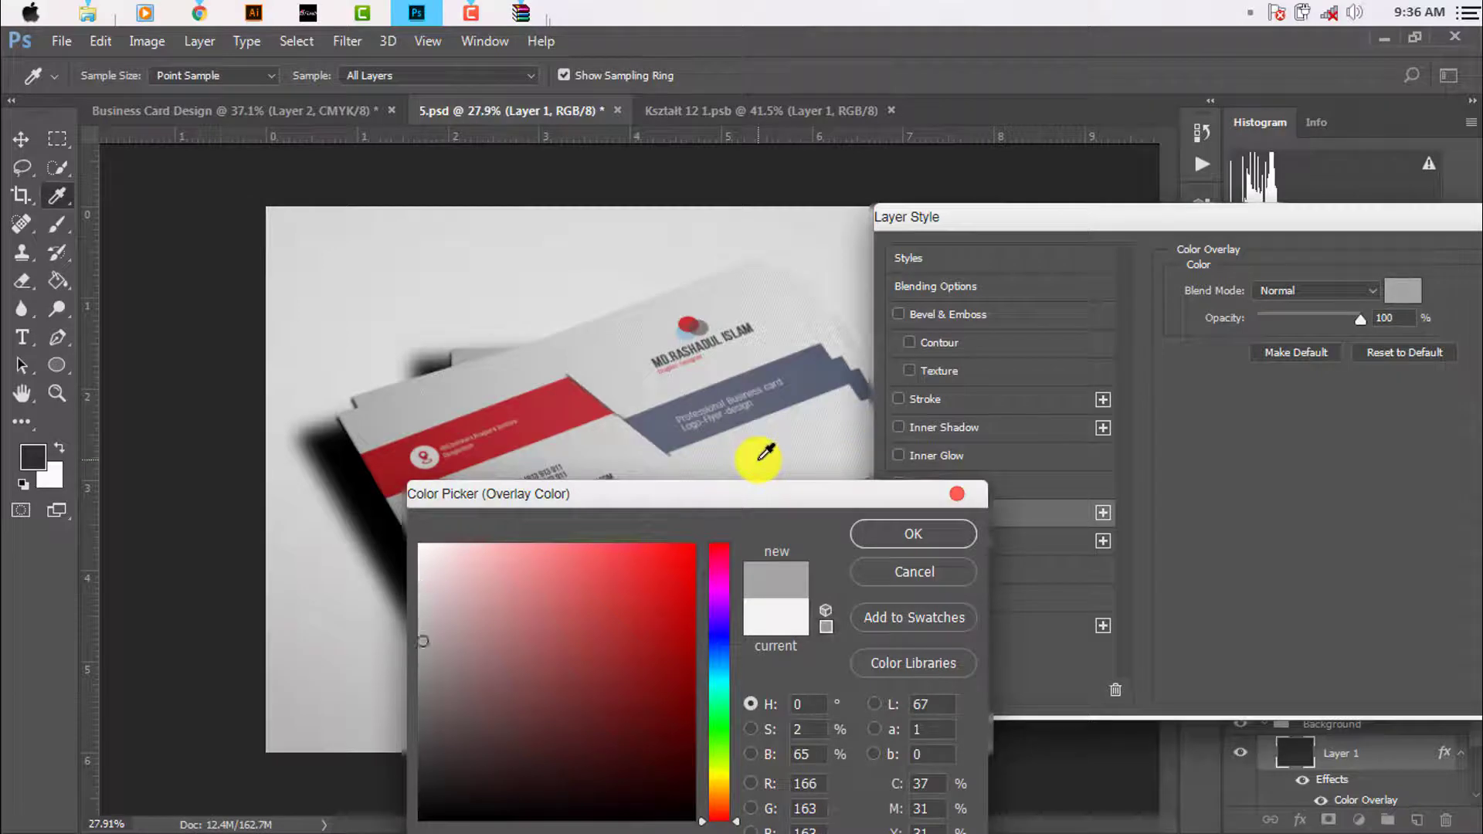
click(782, 460)
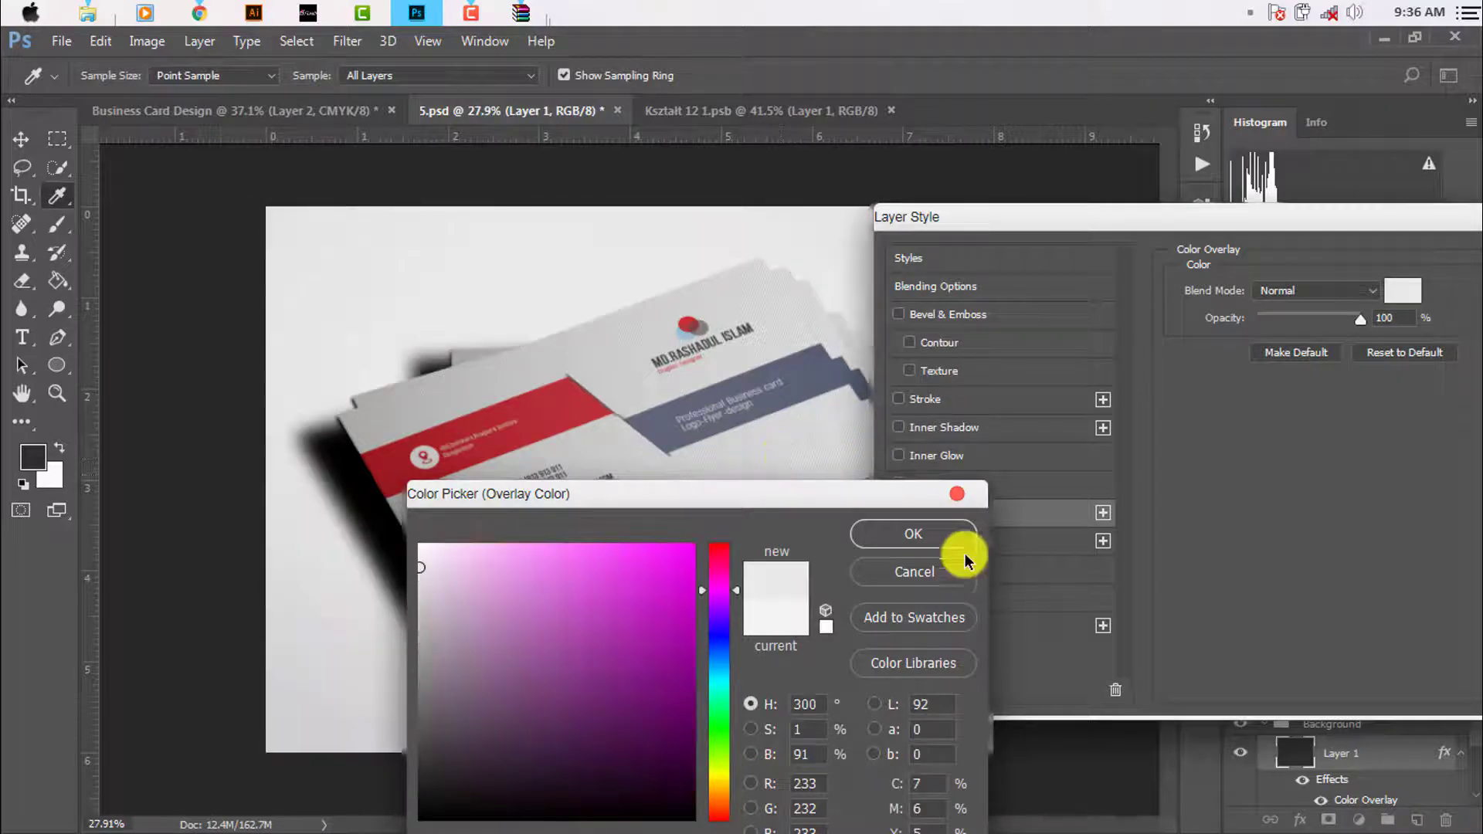
click(937, 541)
drag(1196, 226, 842, 405)
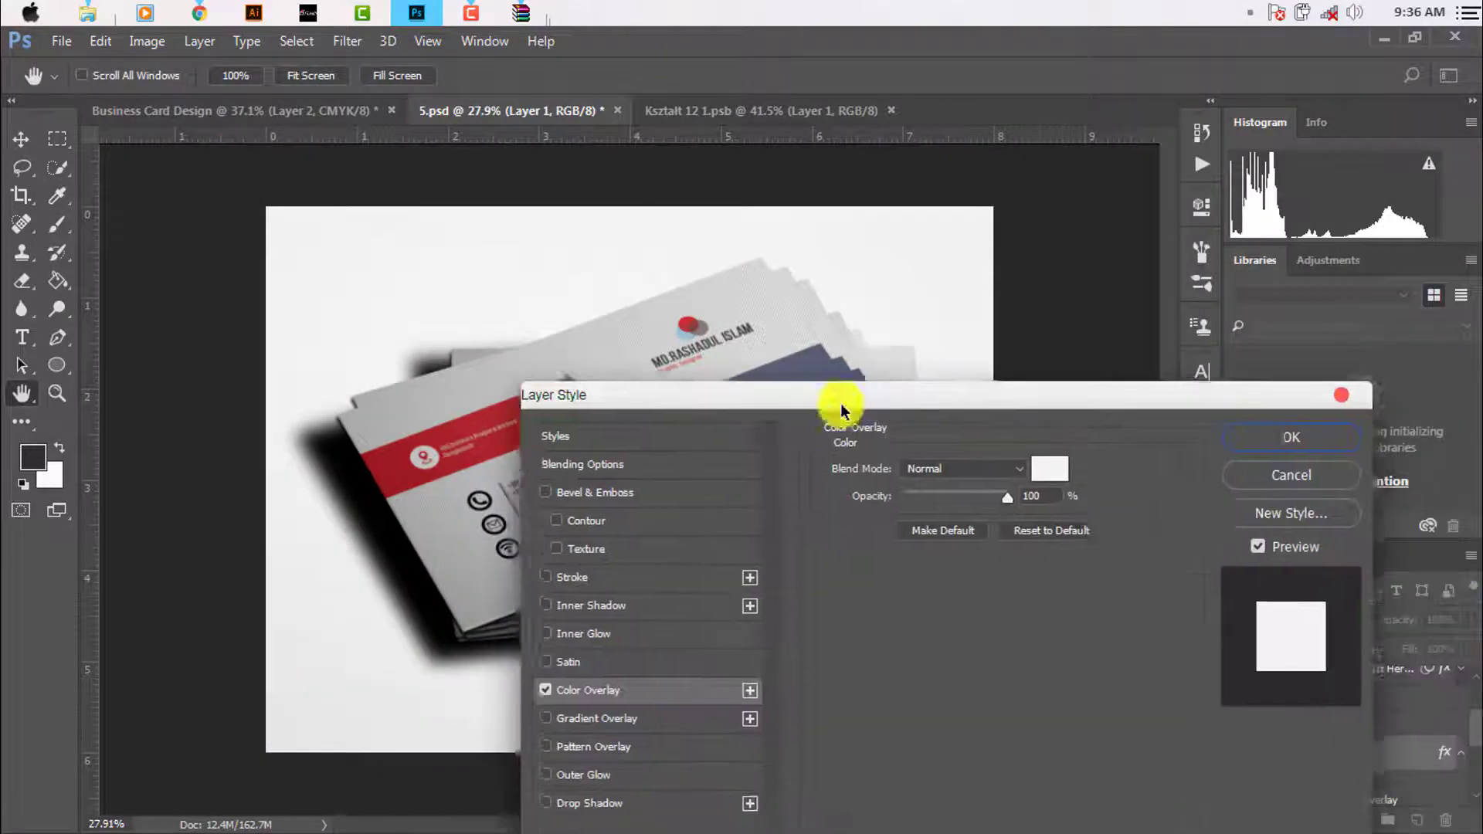
click(1291, 437)
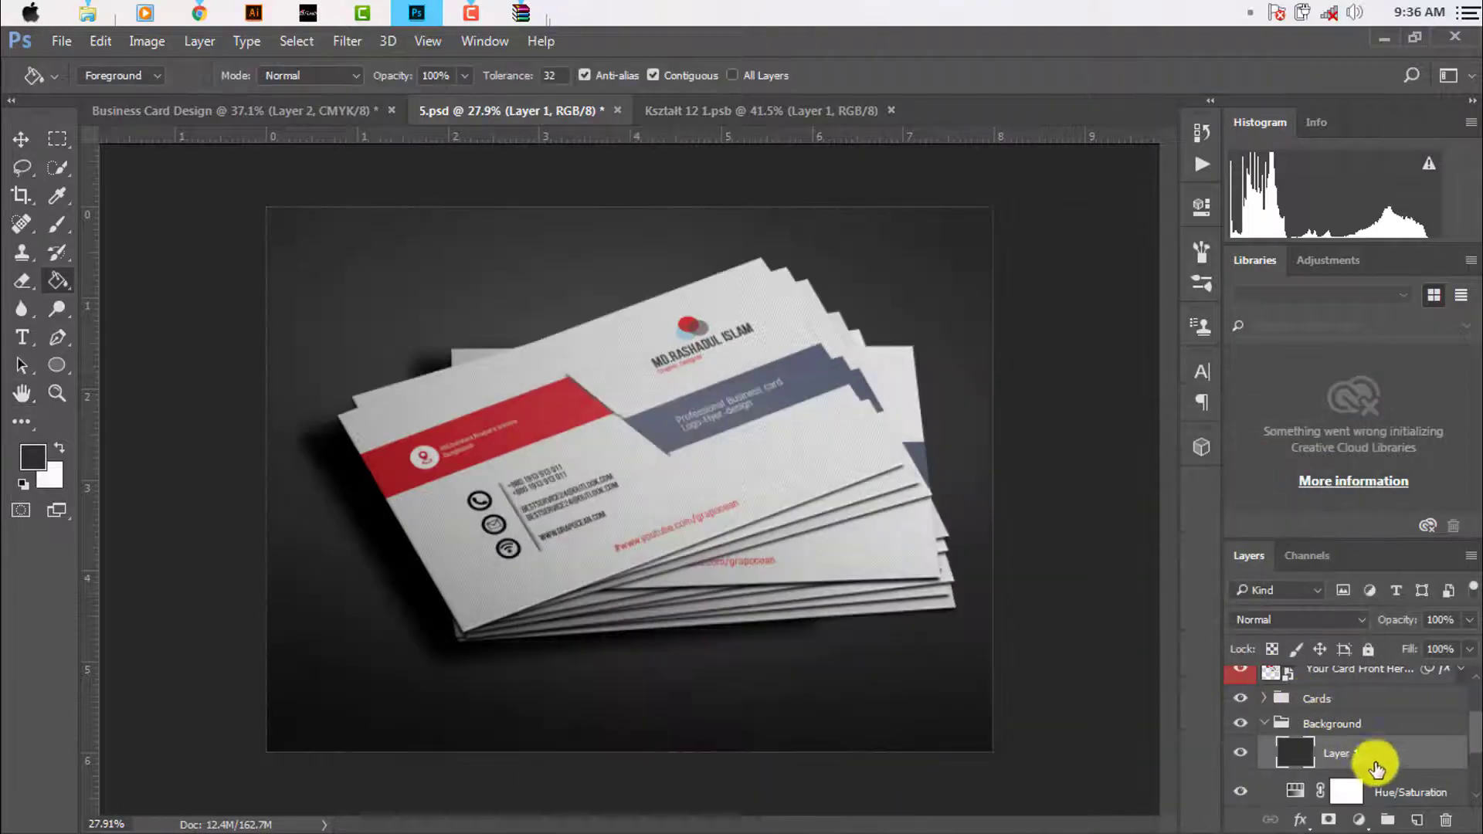